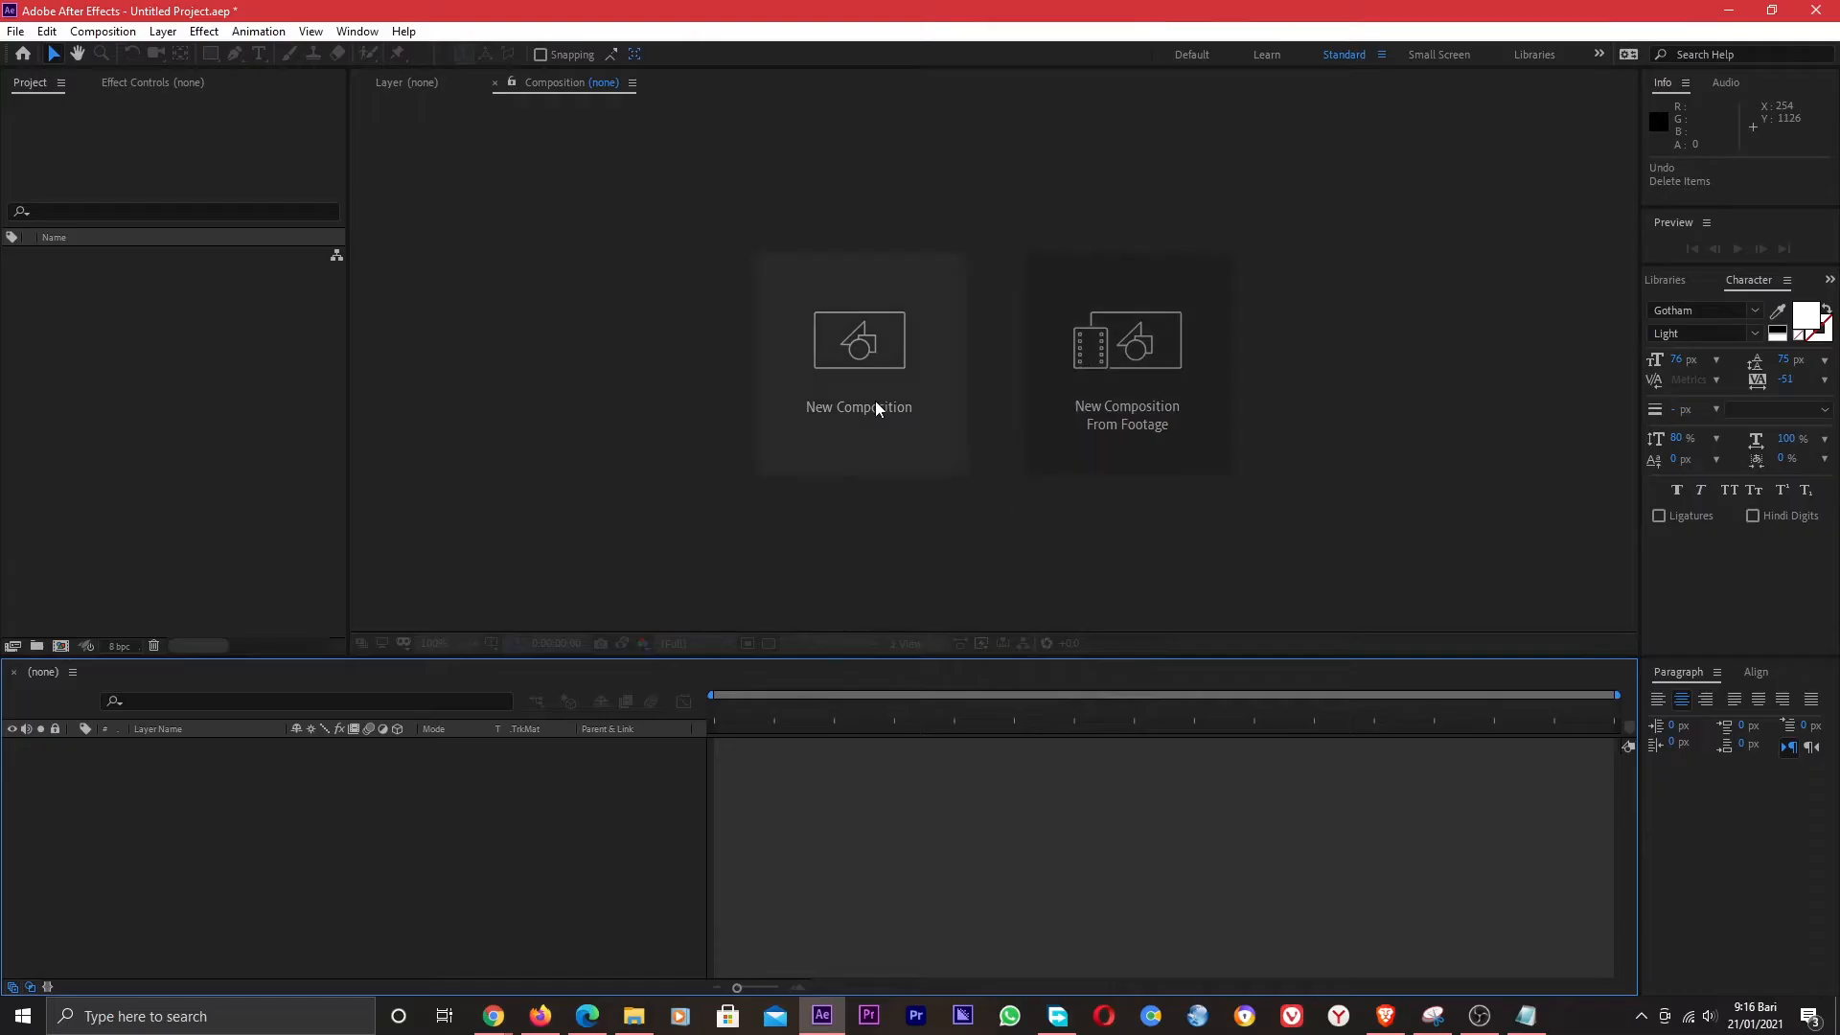
Create a new composition named "Main" at 1920 x 1080, 25 fps, with a 15-second duration.
{"action": "left_click", "coordinate": [875, 399]}
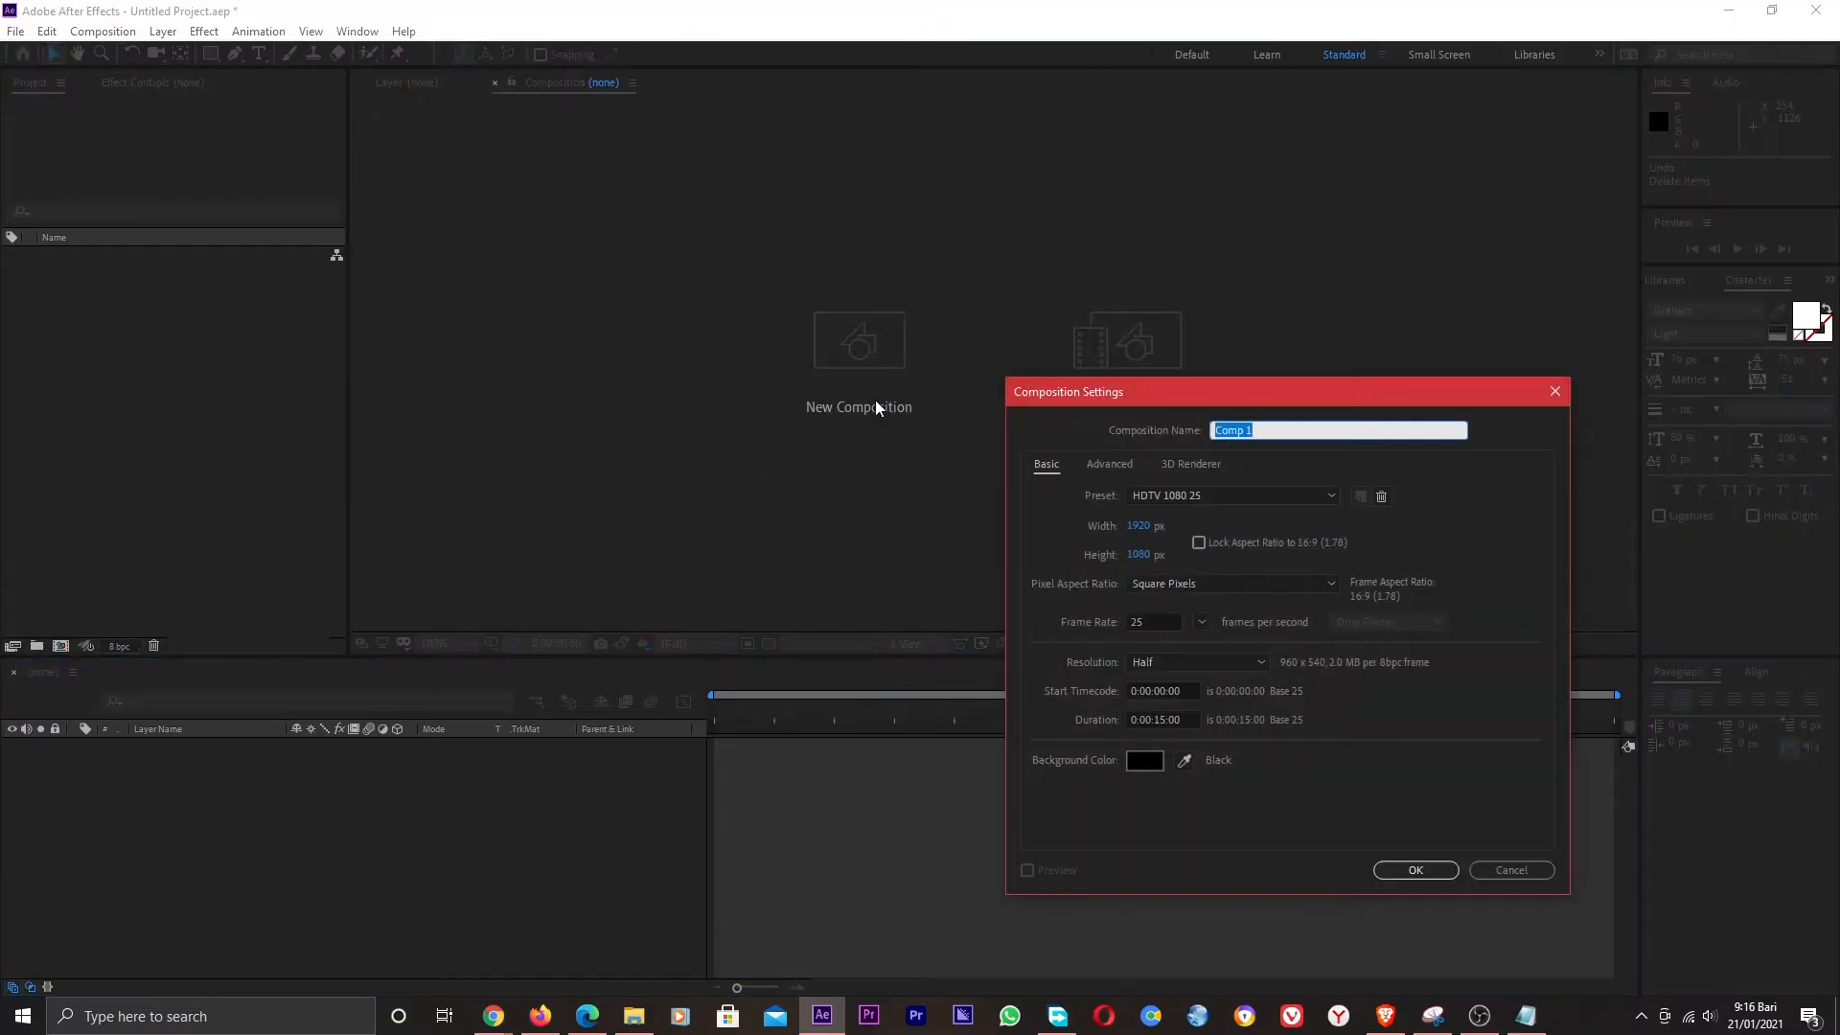
{"action": "type", "text": "Main"}
{"action": "left_click", "coordinate": [1416, 870]}
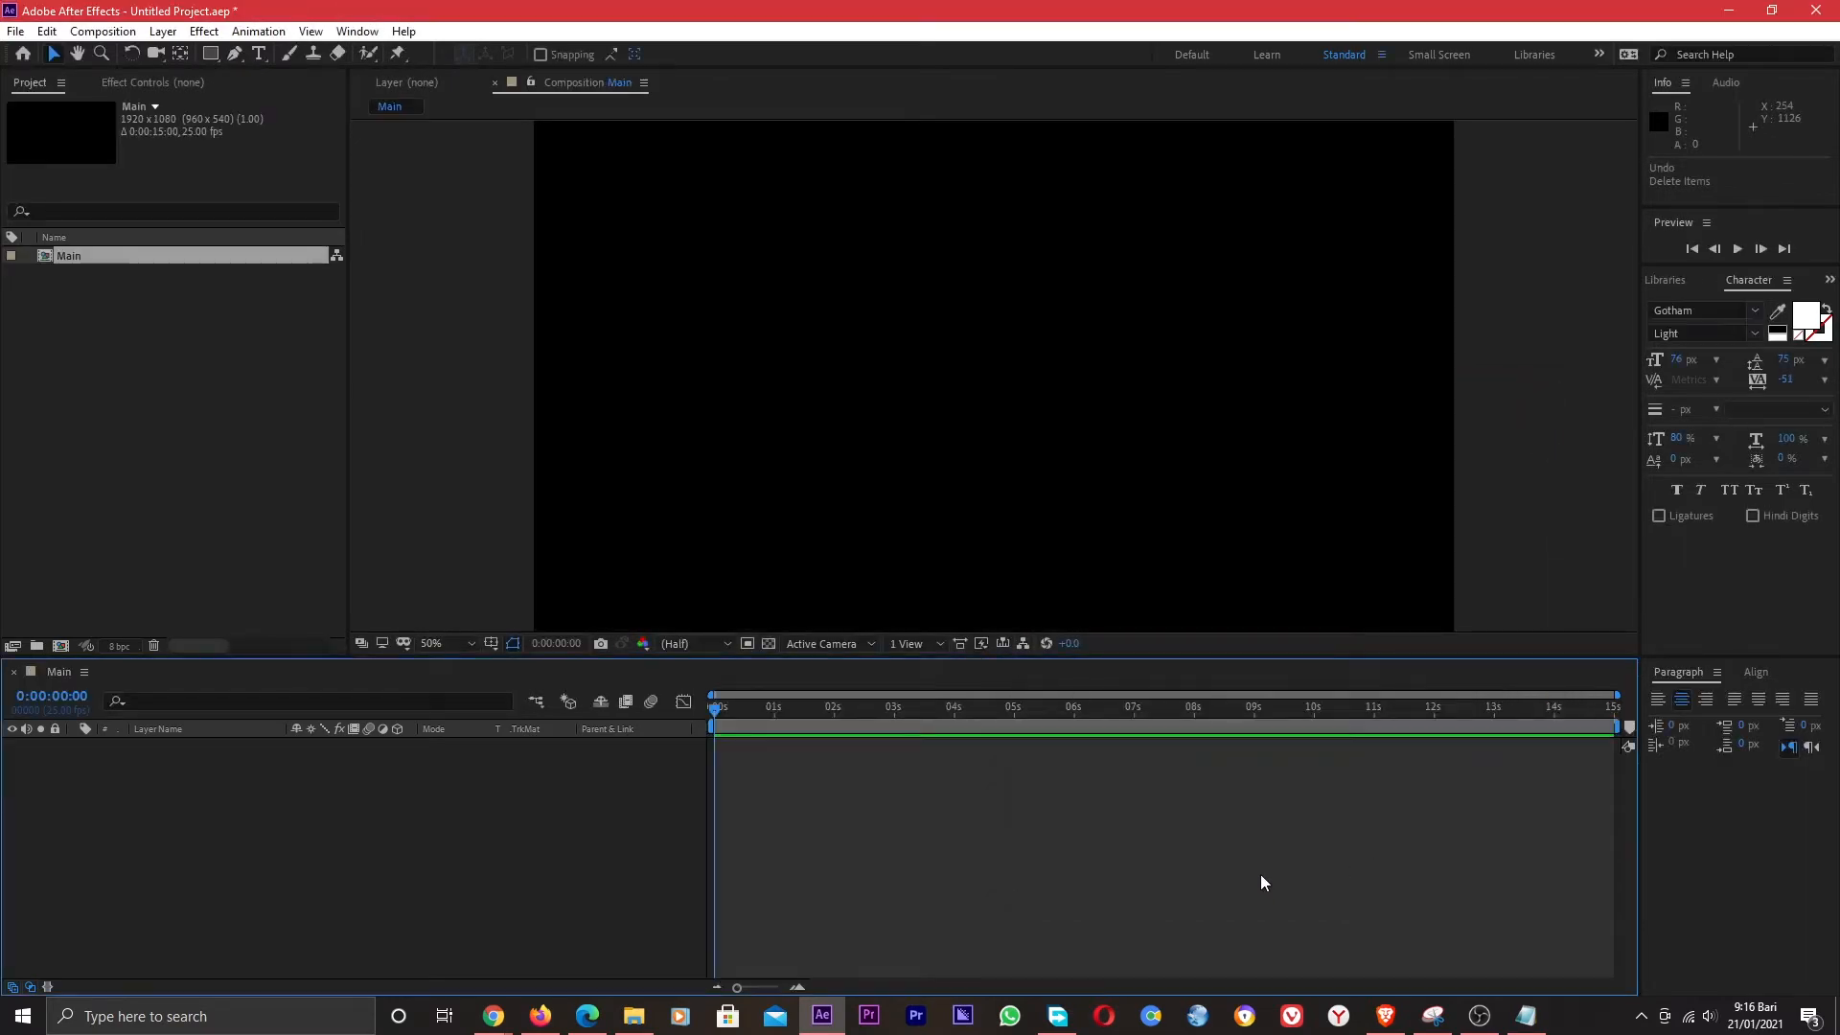
Import the art-blur-cappuccino-close-up-302899 and black-coffee-1867753_1920 images into the project from the Wallpaper folder in File Explorer.
{"action": "left_click", "coordinate": [633, 1016]}
{"action": "left_click", "coordinate": [1459, 191]}
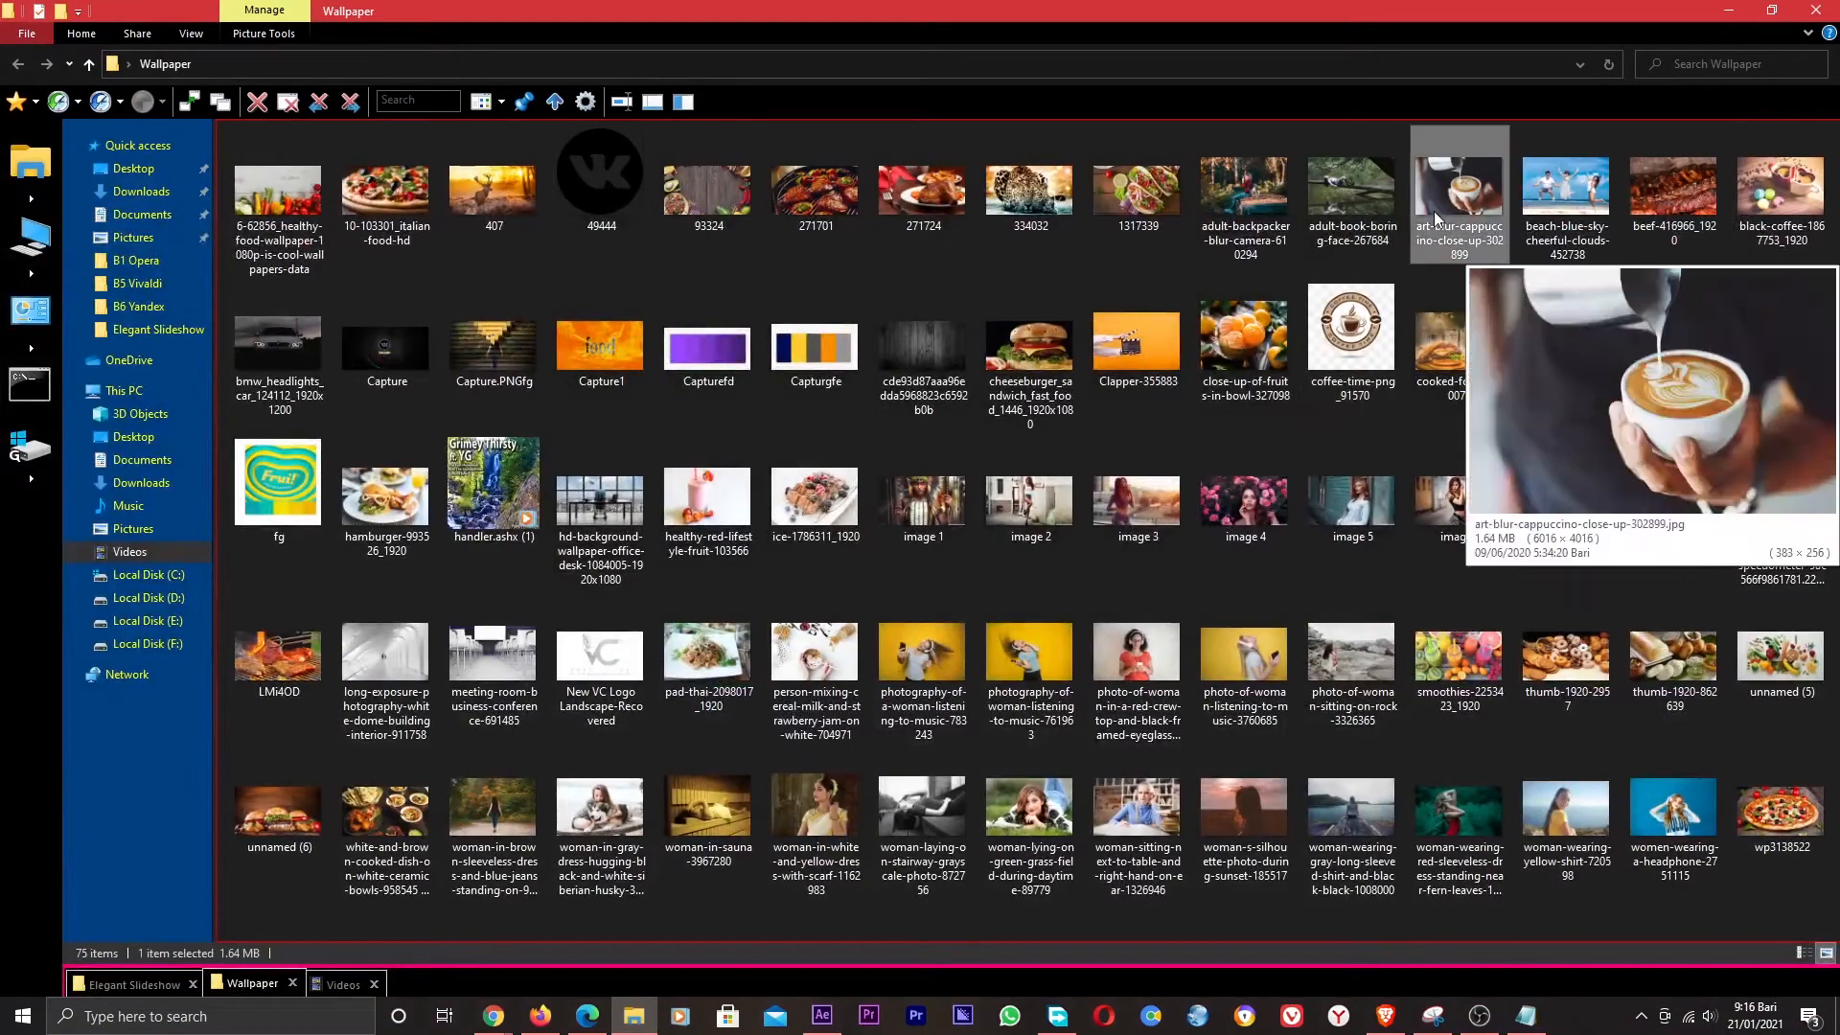
{"action": "left_click", "coordinate": [1778, 198], "text": "ctrl"}
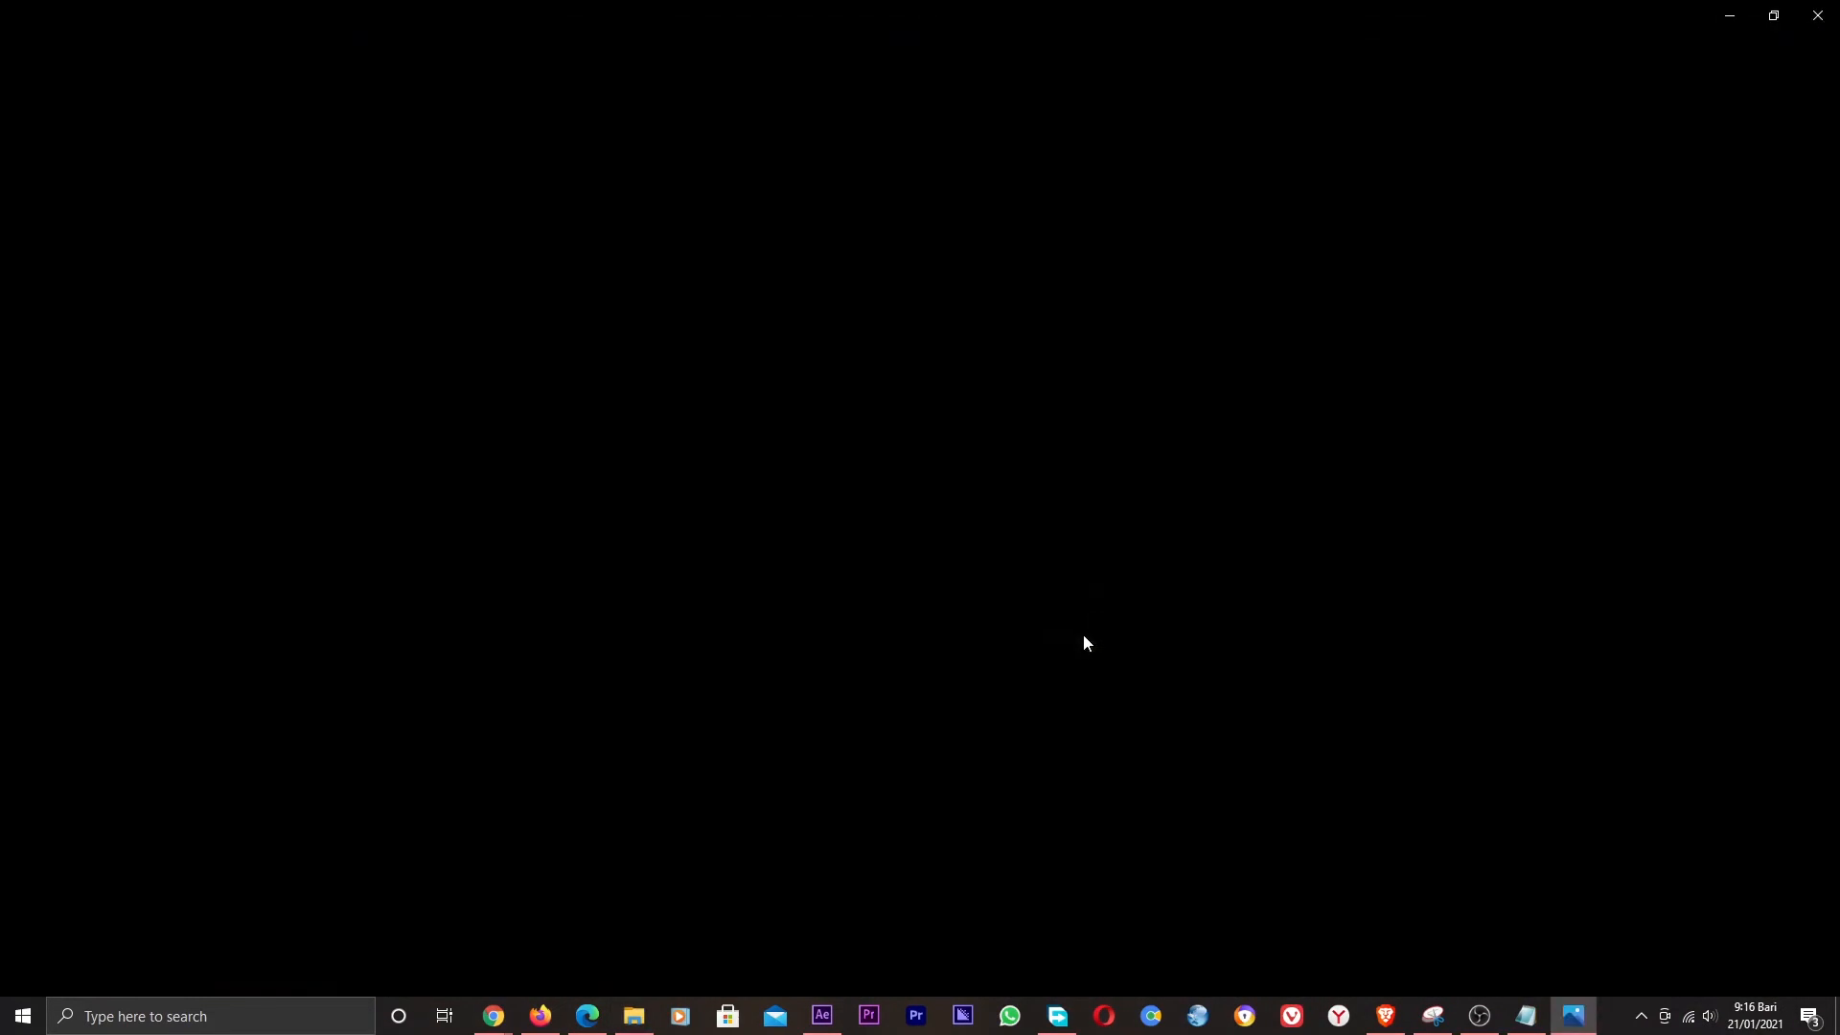
{"action": "left_click", "coordinate": [1809, 29]}
{"action": "left_click_drag", "start_coordinate": [1458, 196], "coordinate": [160, 452]}
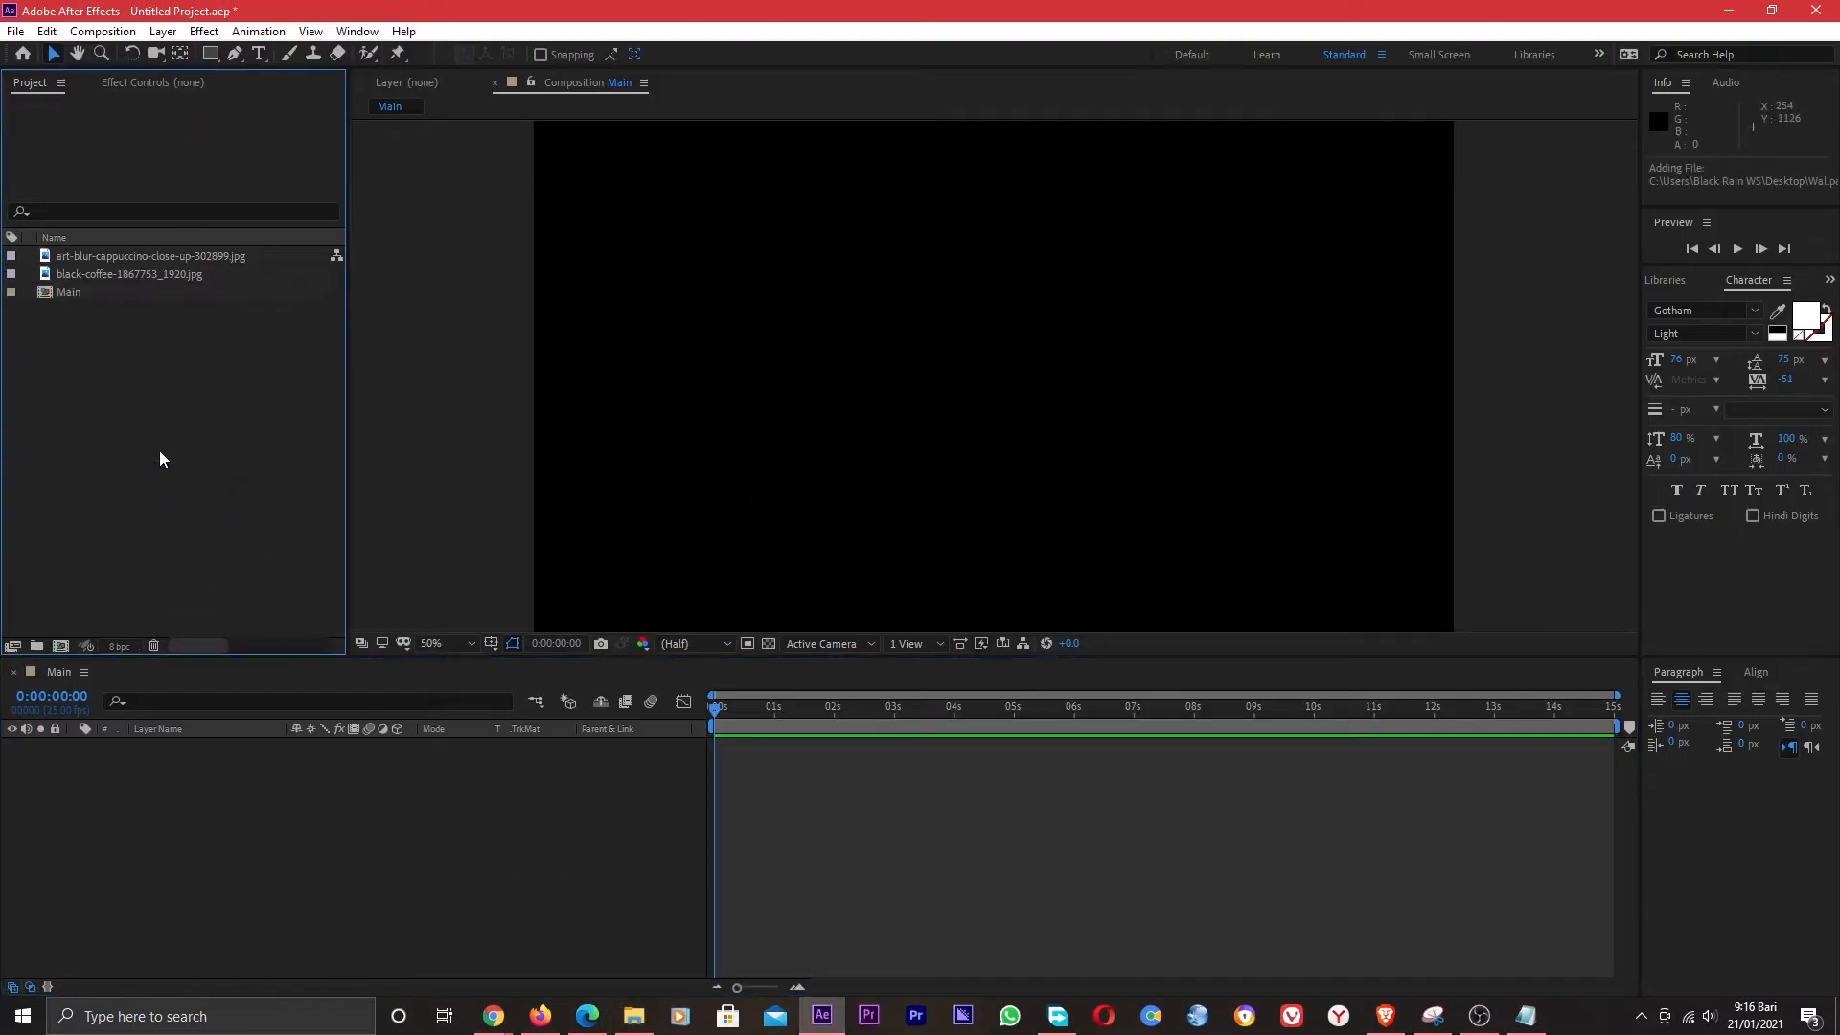
Add black-coffee-1867753_1920.jpg to the Main timeline and pre-compose it as "Image Placeholder 1".
{"action": "left_click", "coordinate": [129, 273]}
{"action": "left_click_drag", "start_coordinate": [129, 273], "coordinate": [194, 780]}
{"action": "right_click", "coordinate": [197, 746]}
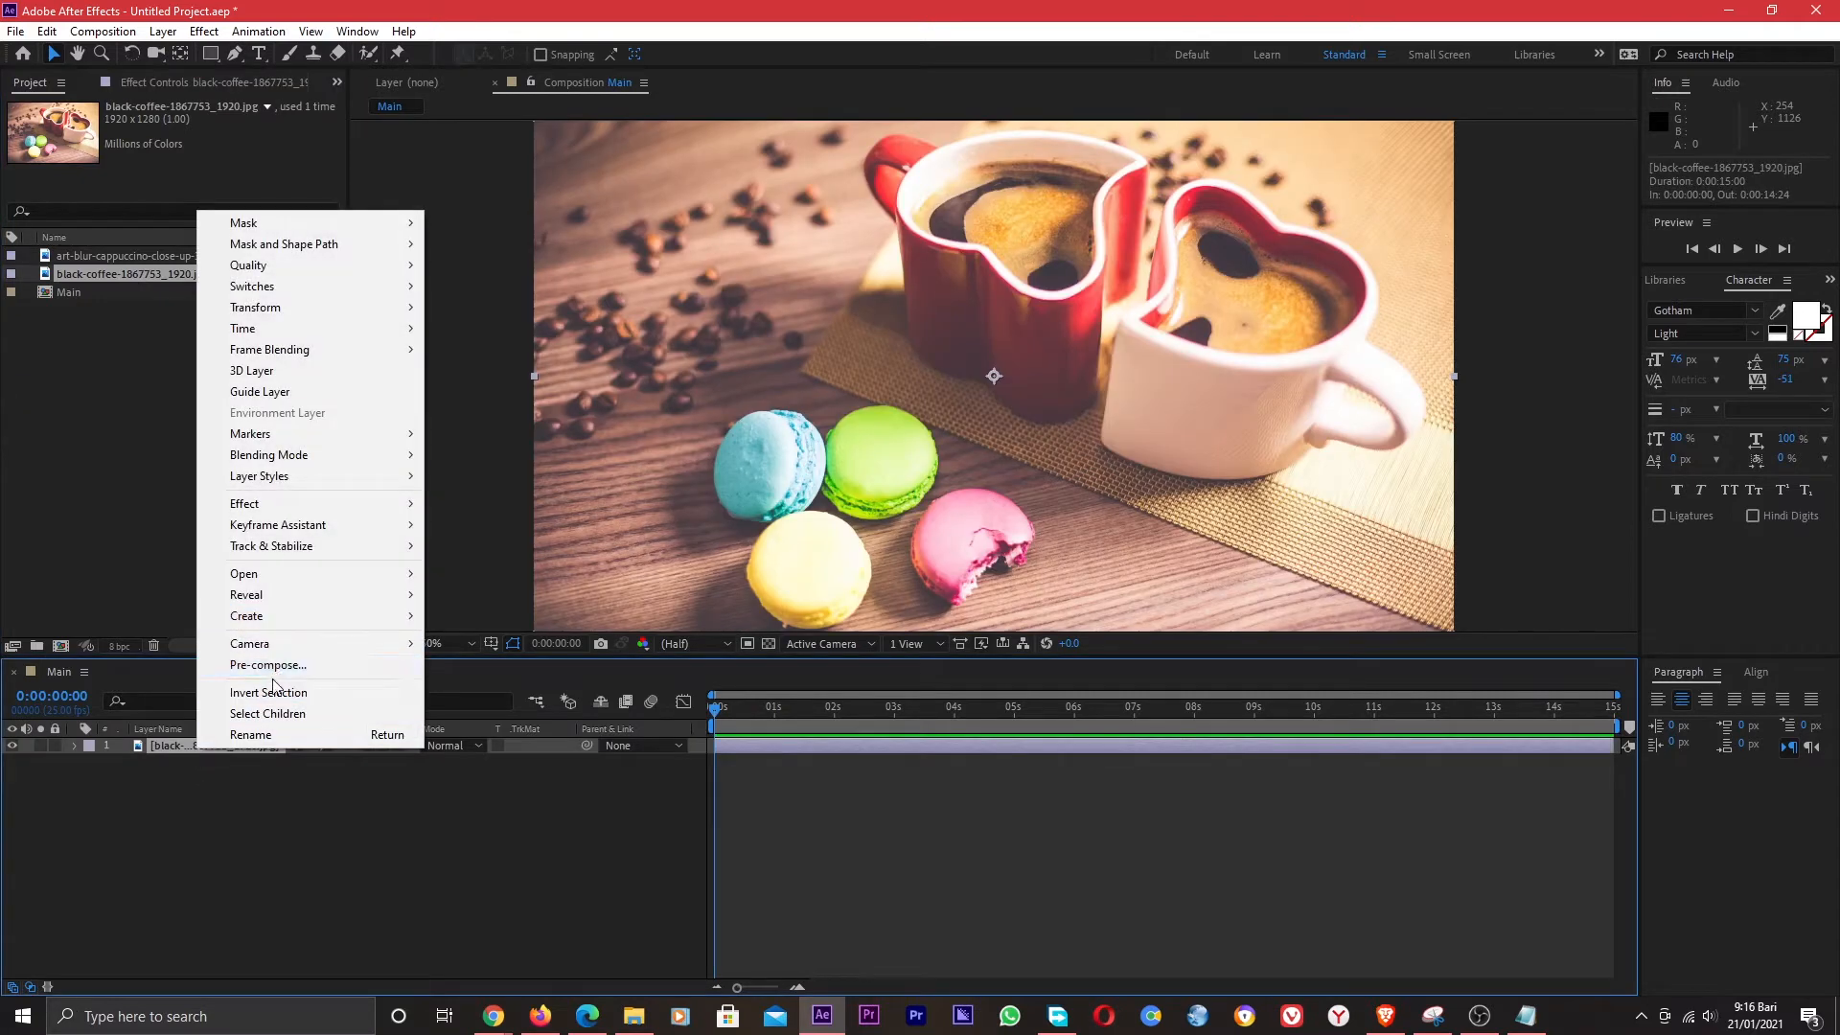
{"action": "left_click", "coordinate": [278, 664]}
{"action": "key", "text": "BackSpace"}
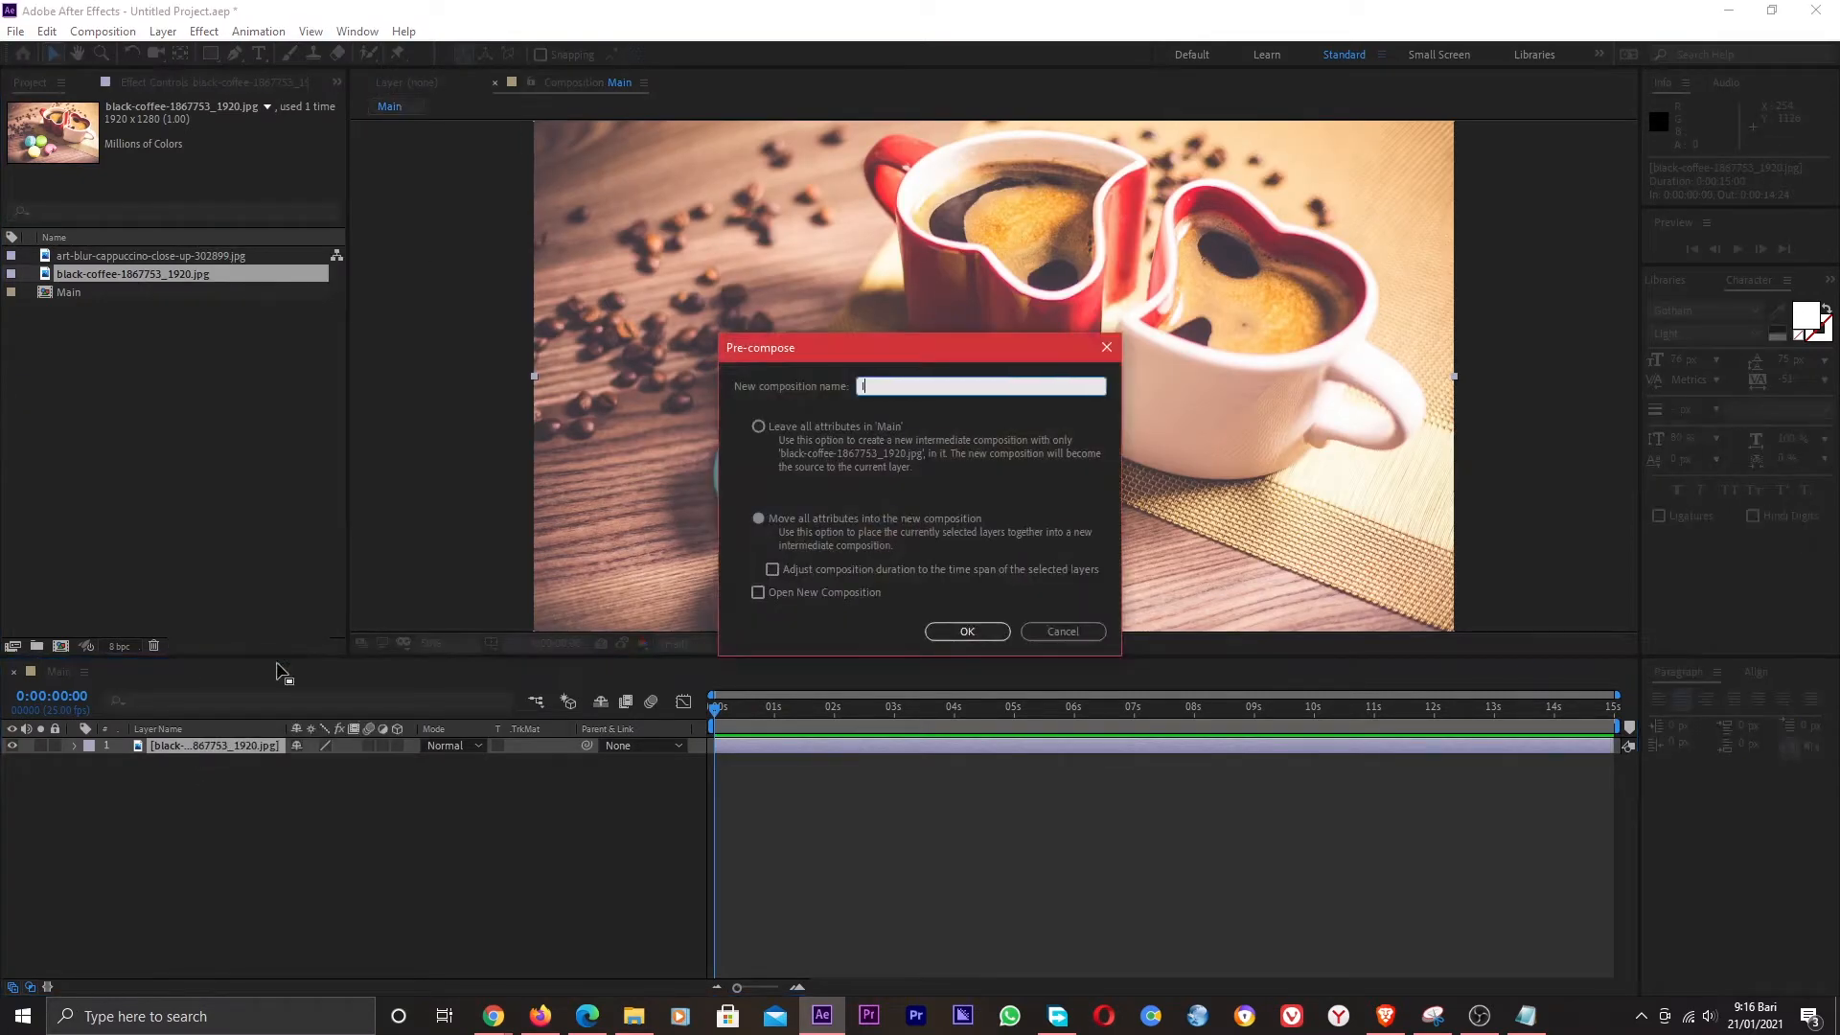
{"action": "type", "text": "Image Placeholder 1"}
{"action": "left_click", "coordinate": [970, 632]}
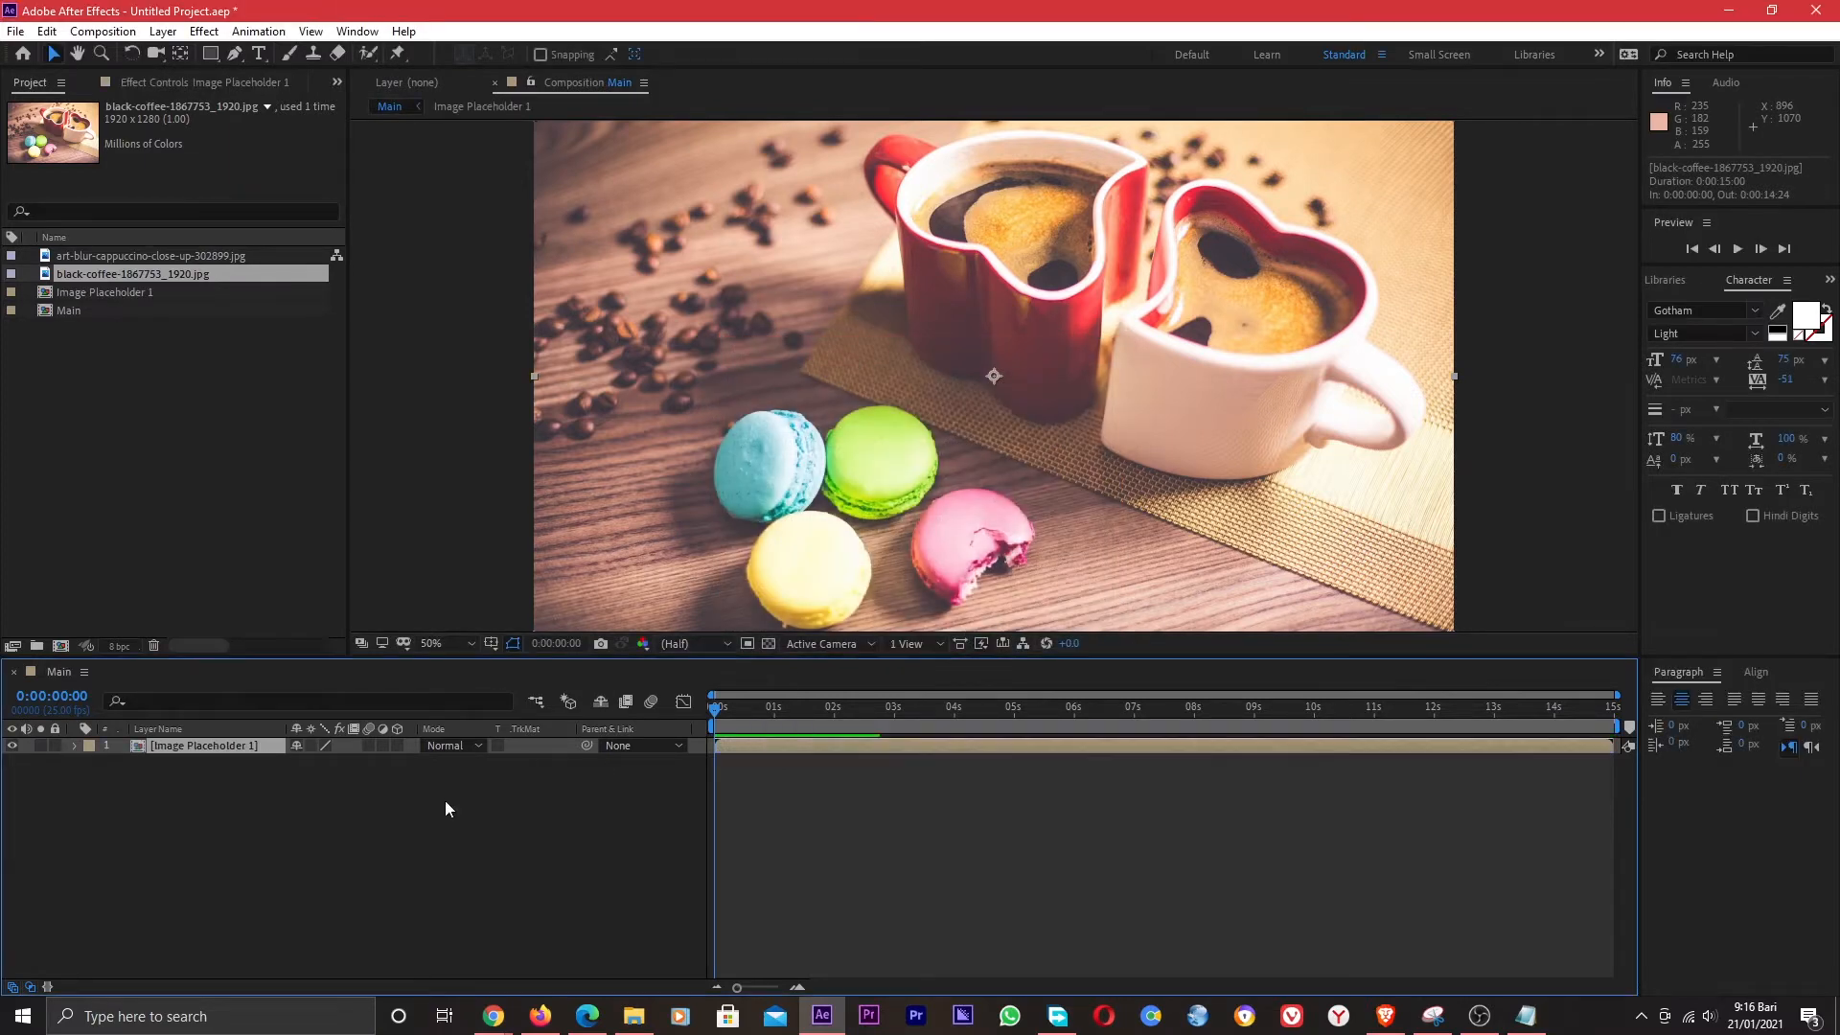
Add art-blur-cappuccino-close-up-302899.jpg beneath the first placeholder layer and pre-compose it as "Image Placeholder 2".
{"action": "left_click", "coordinate": [144, 255]}
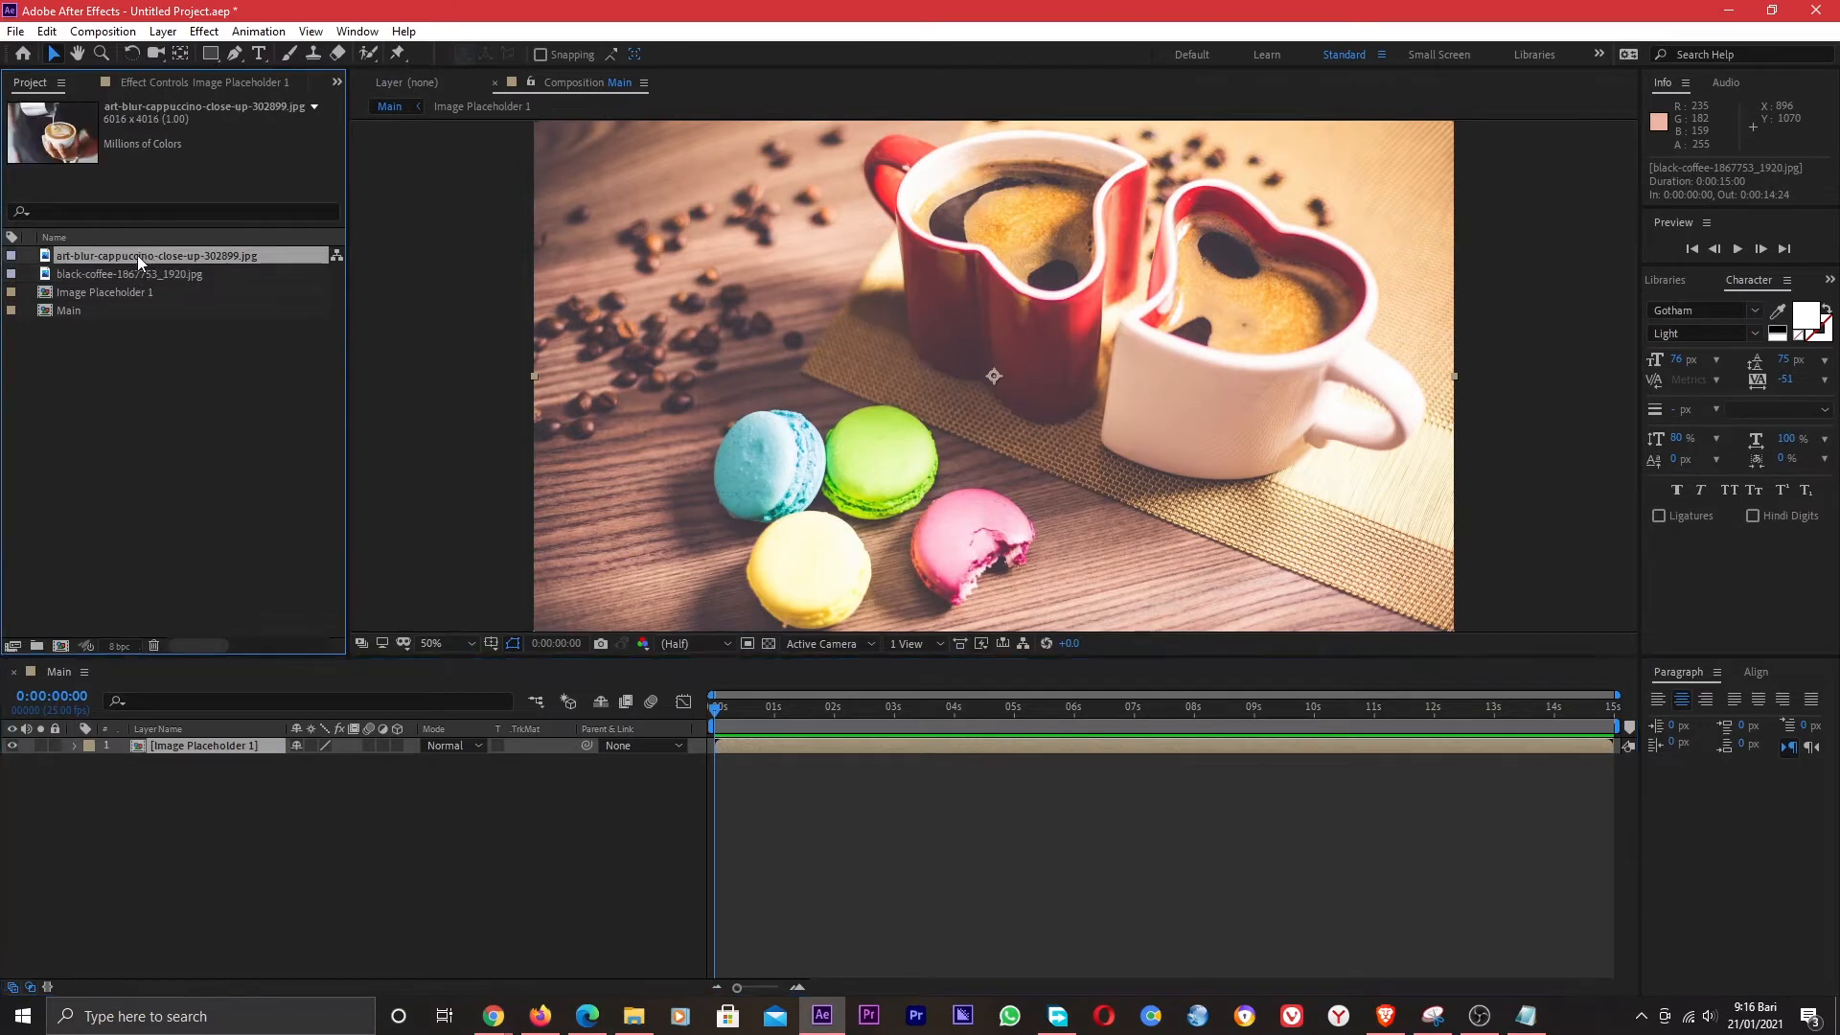
{"action": "left_click_drag", "start_coordinate": [136, 255], "coordinate": [201, 759]}
{"action": "right_click", "coordinate": [210, 761]}
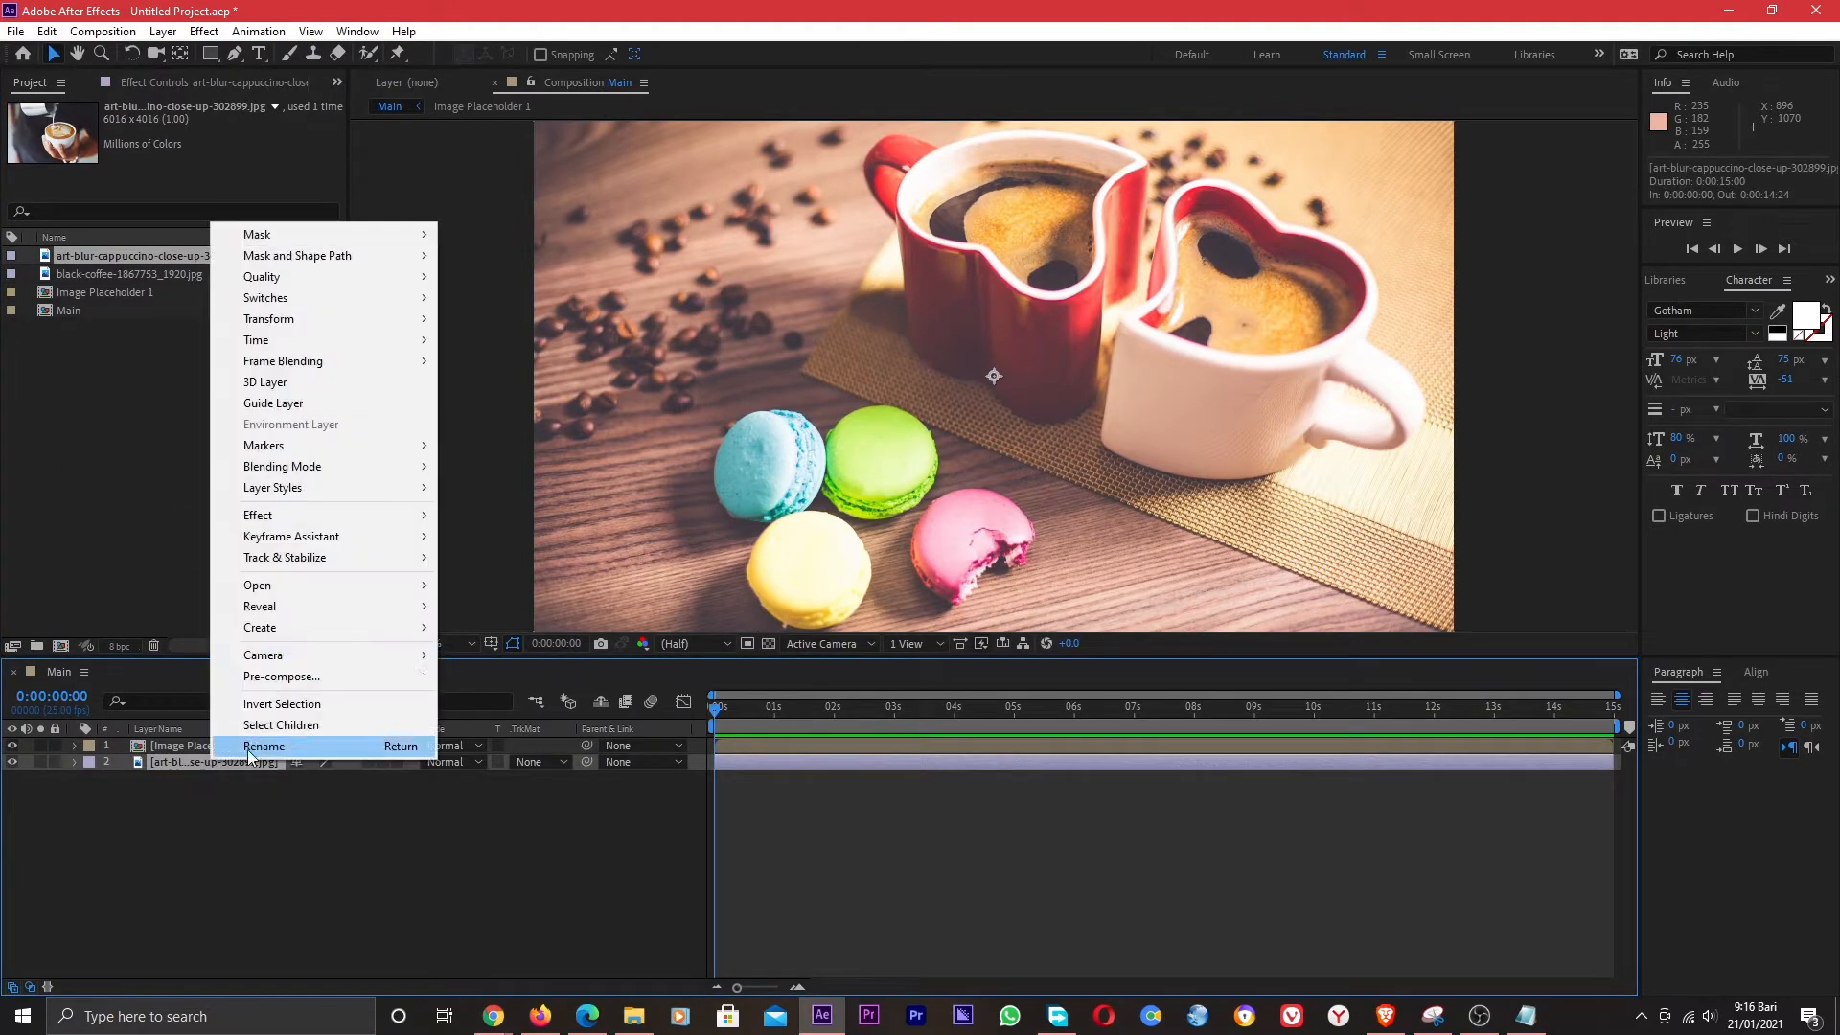
{"action": "left_click", "coordinate": [281, 675]}
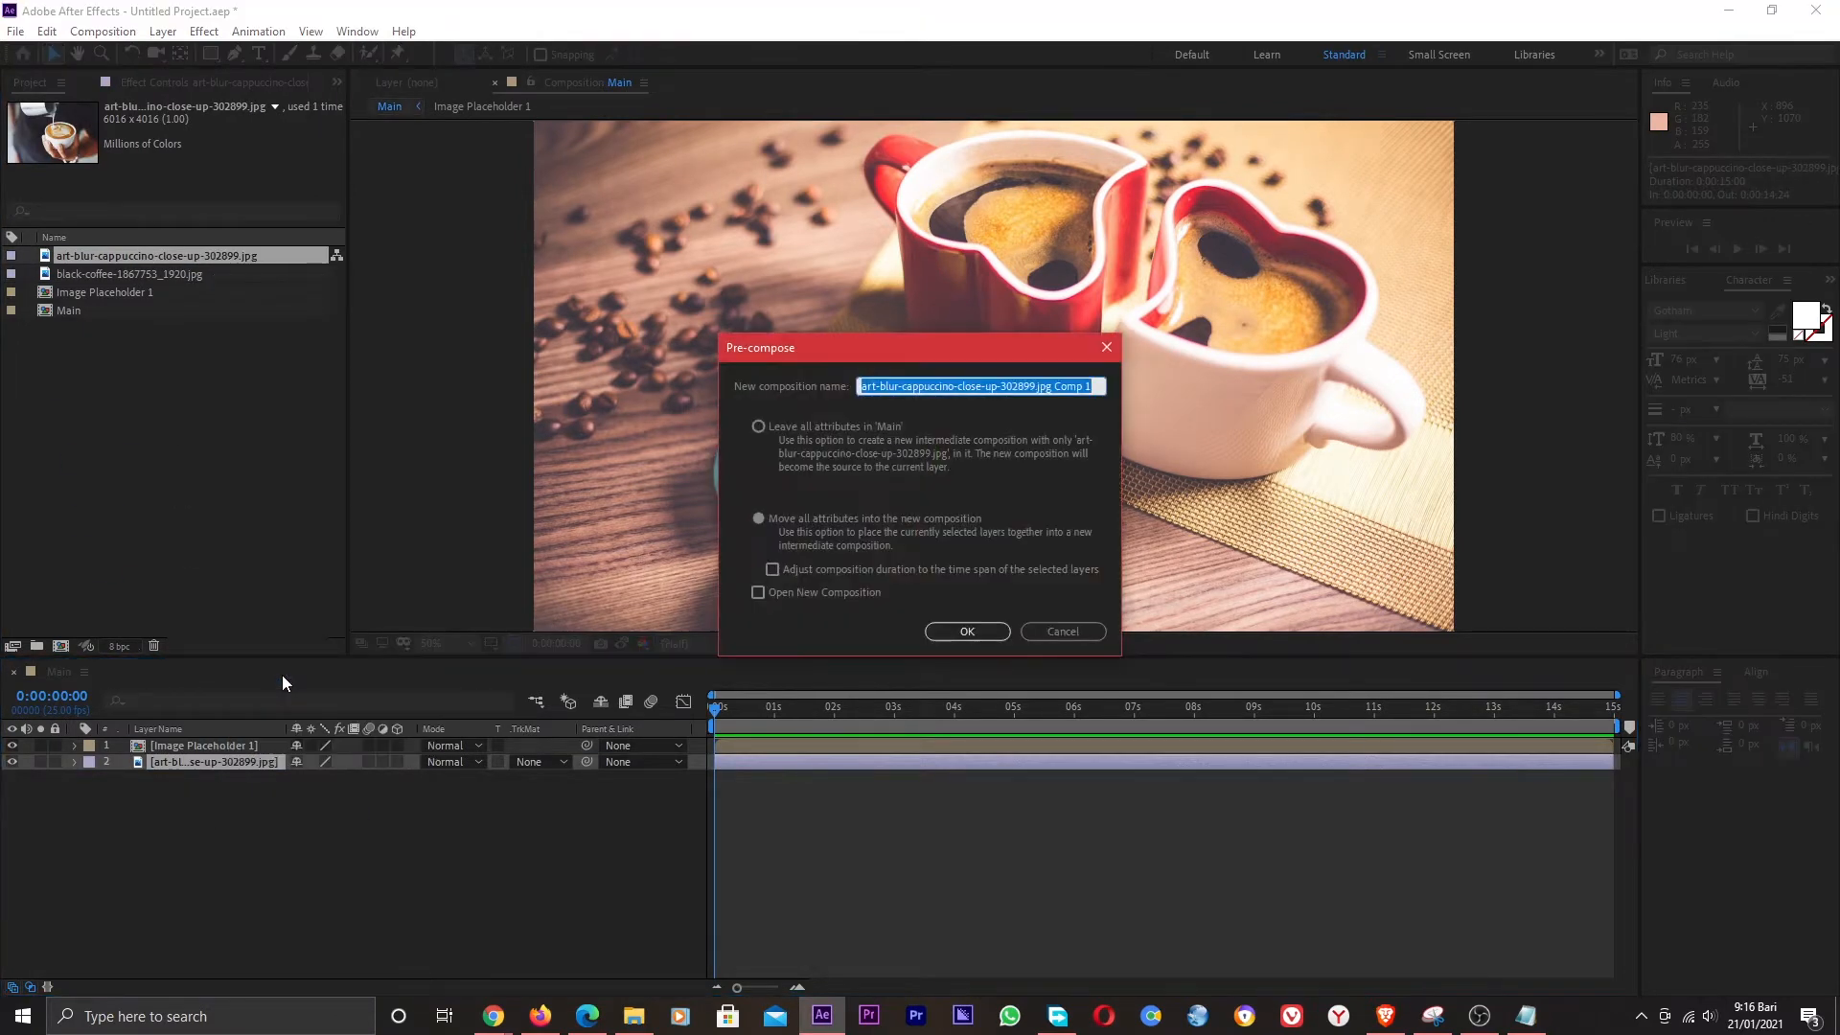
{"action": "type", "text": "Image"}
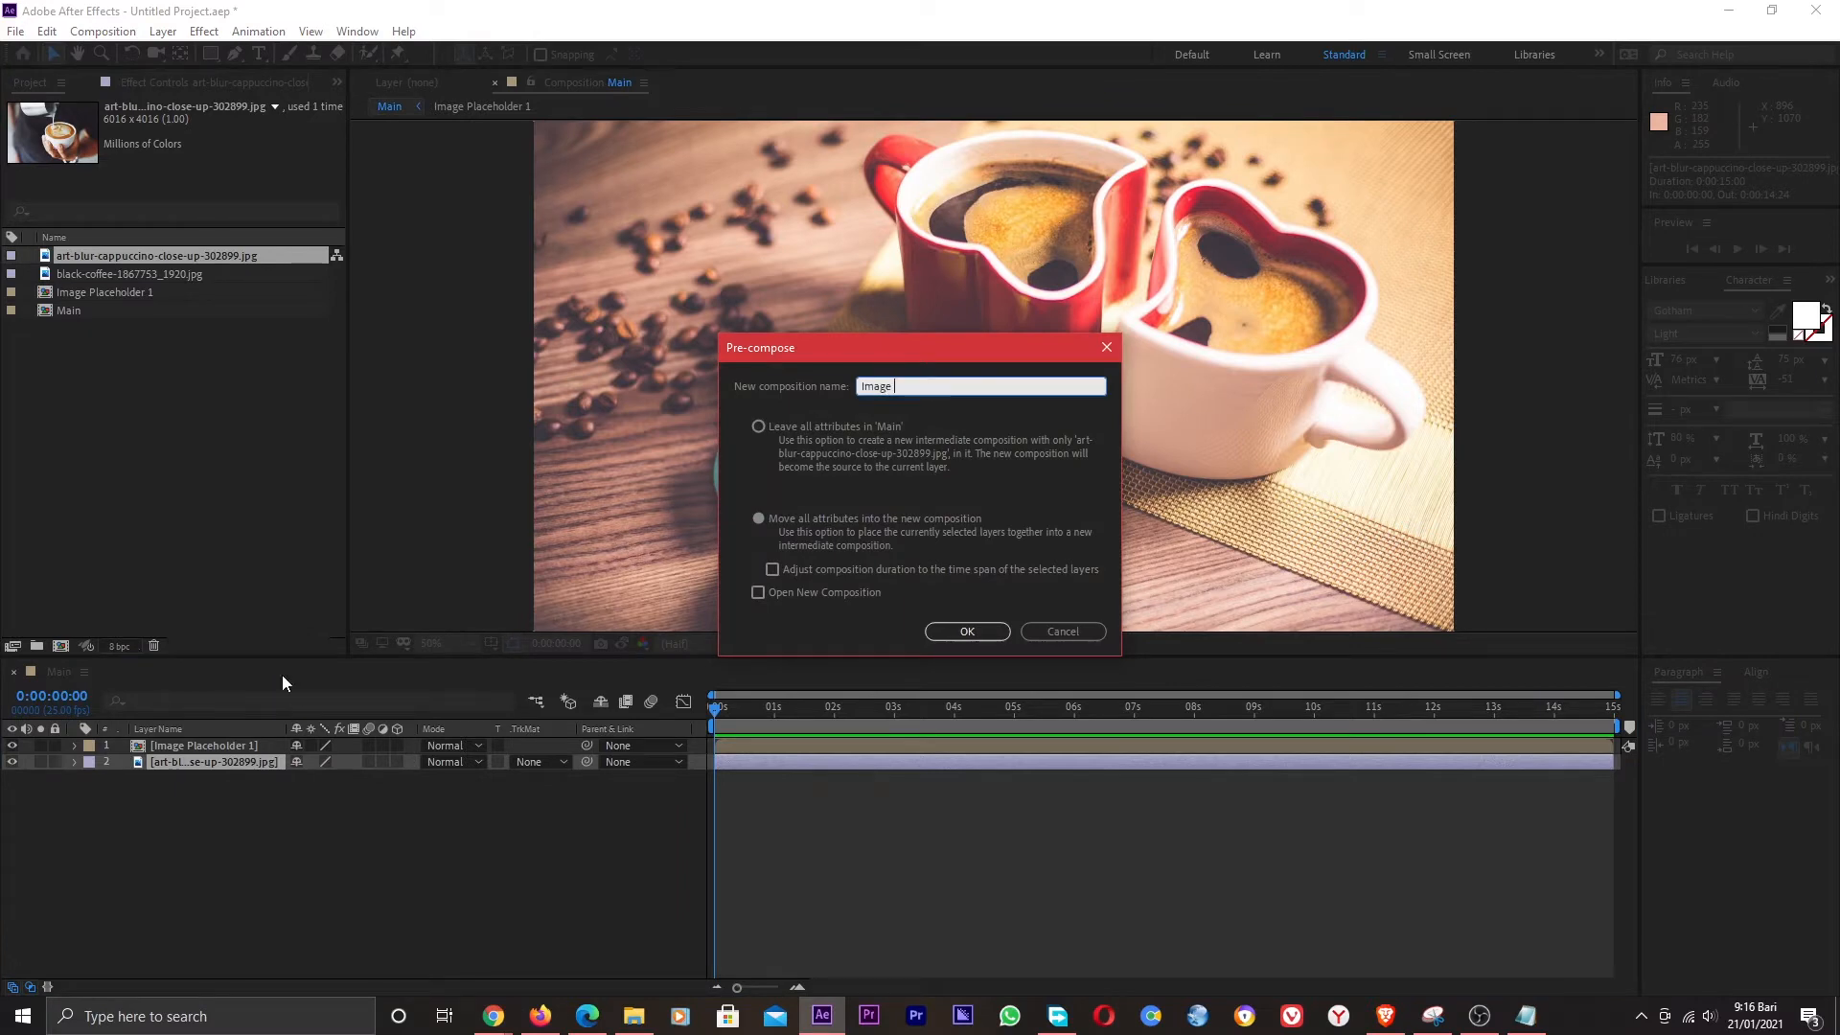
{"action": "type", "text": " Placeholder 2"}
{"action": "left_click", "coordinate": [948, 632]}
Delete the Image Placeholder 2 layer from the Main timeline.
{"action": "left_click", "coordinate": [215, 767]}
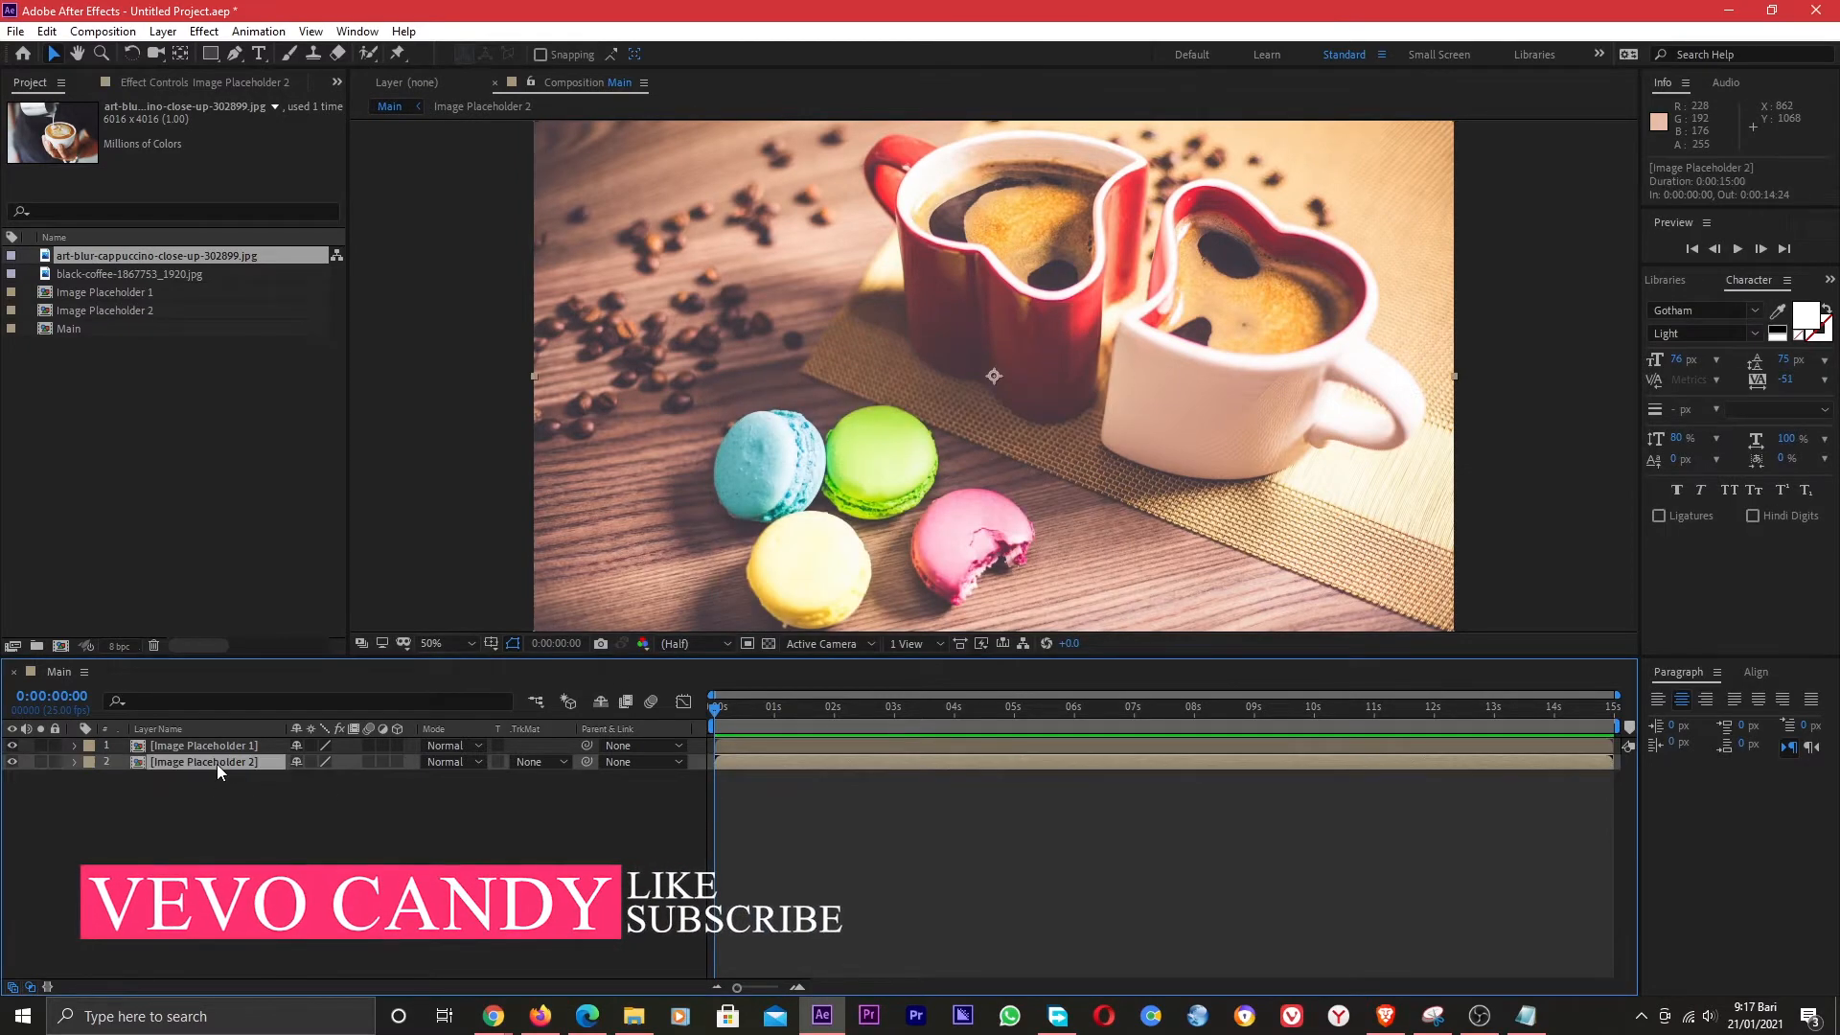
{"action": "key", "text": "Delete"}
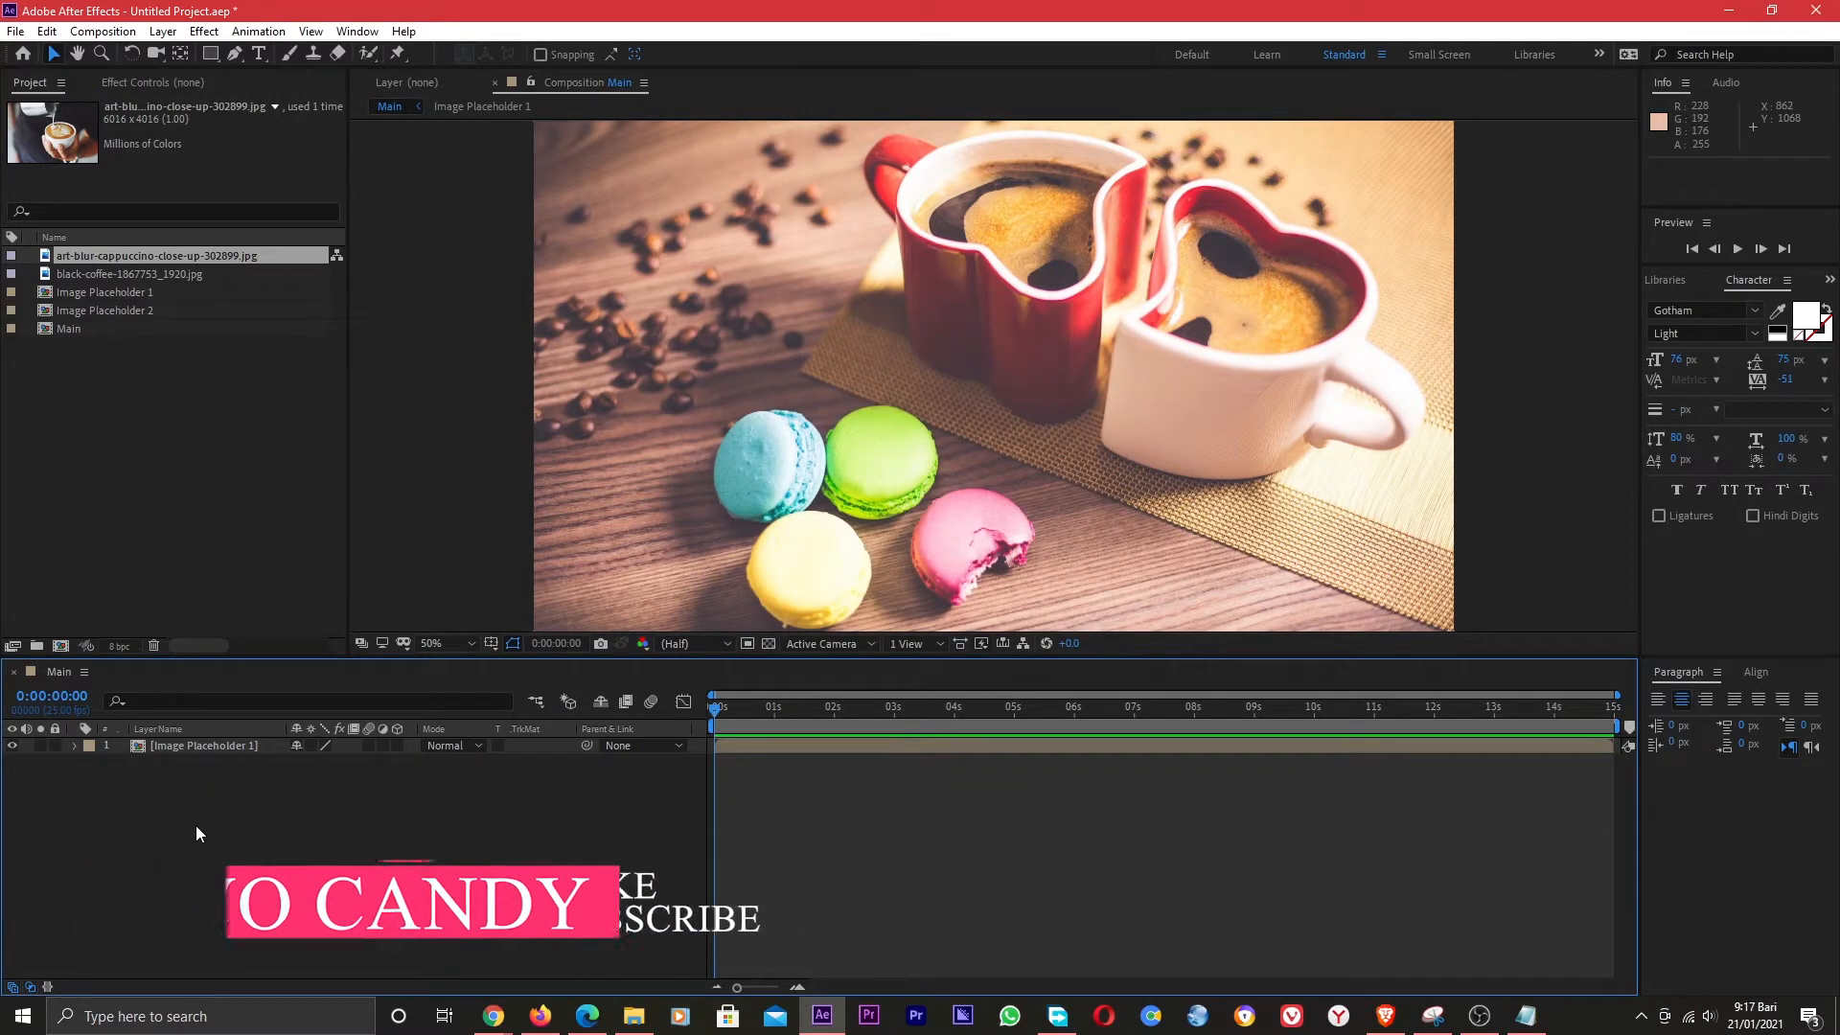
{"action": "right_click", "coordinate": [200, 811]}
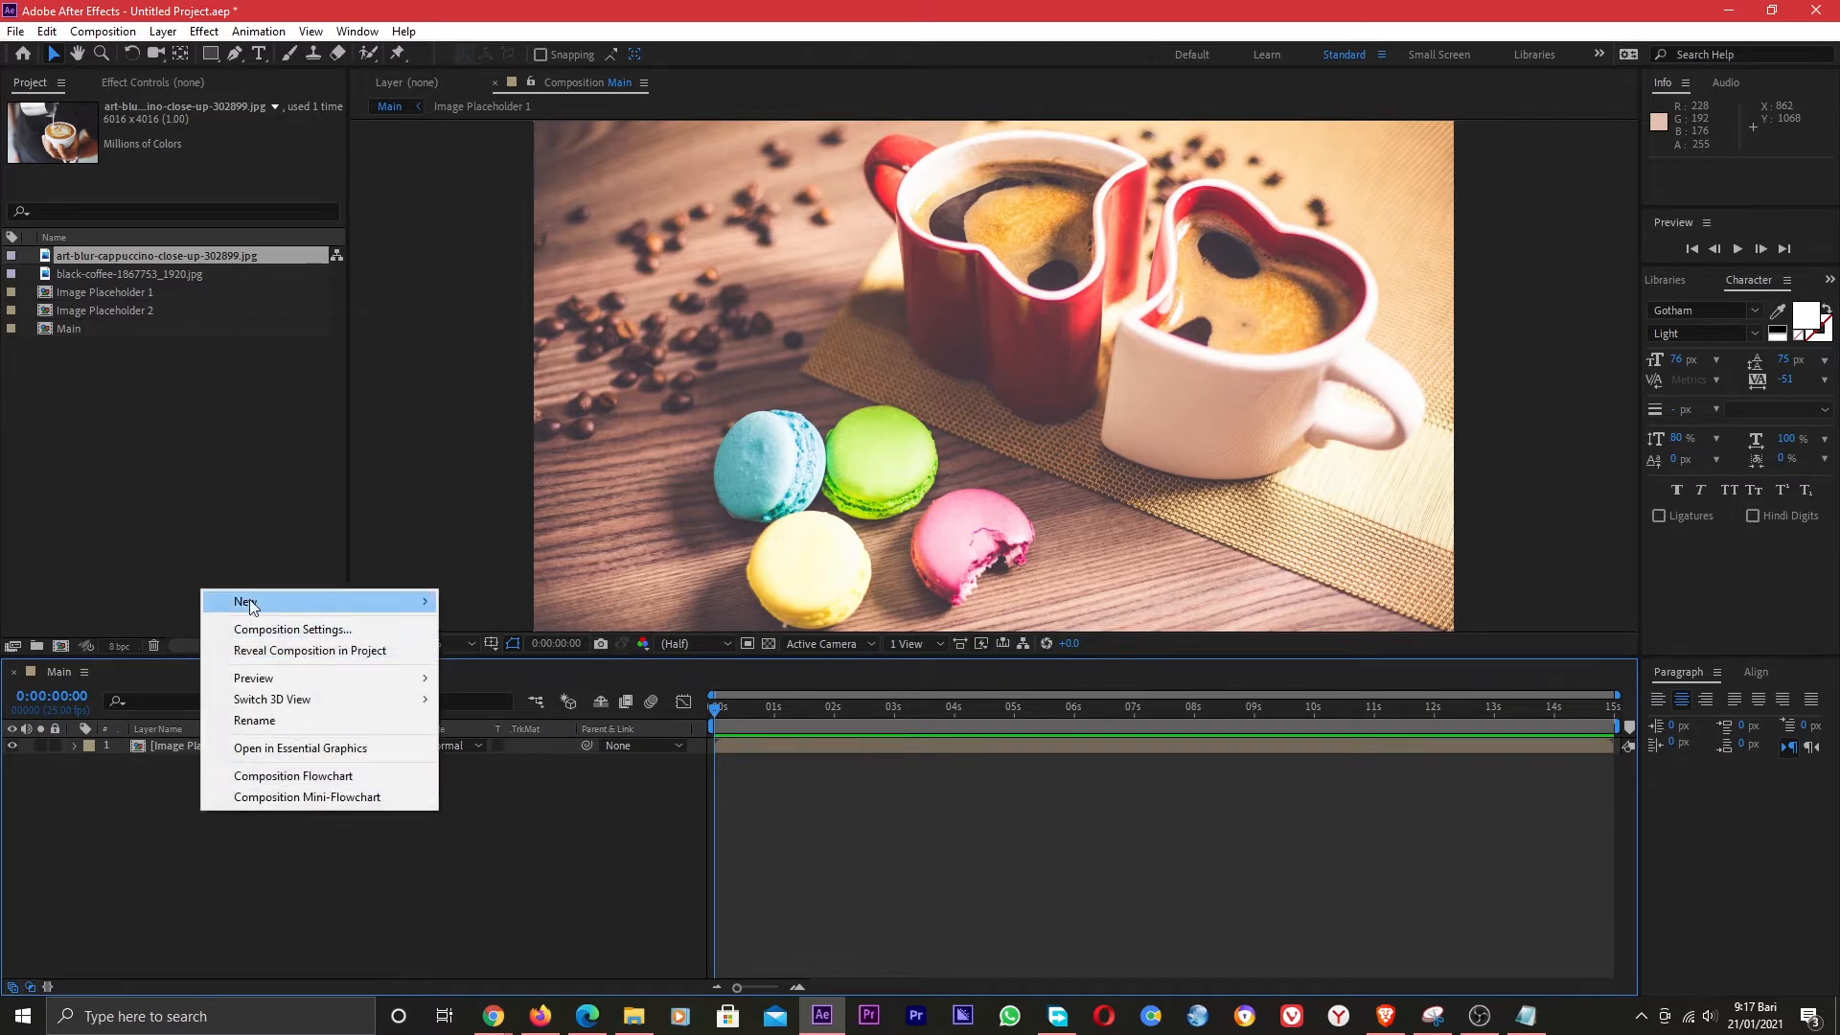
{"action": "mouse_move", "coordinate": [249, 600]}
{"action": "left_click", "coordinate": [510, 734]}
{"action": "key", "text": "q"}
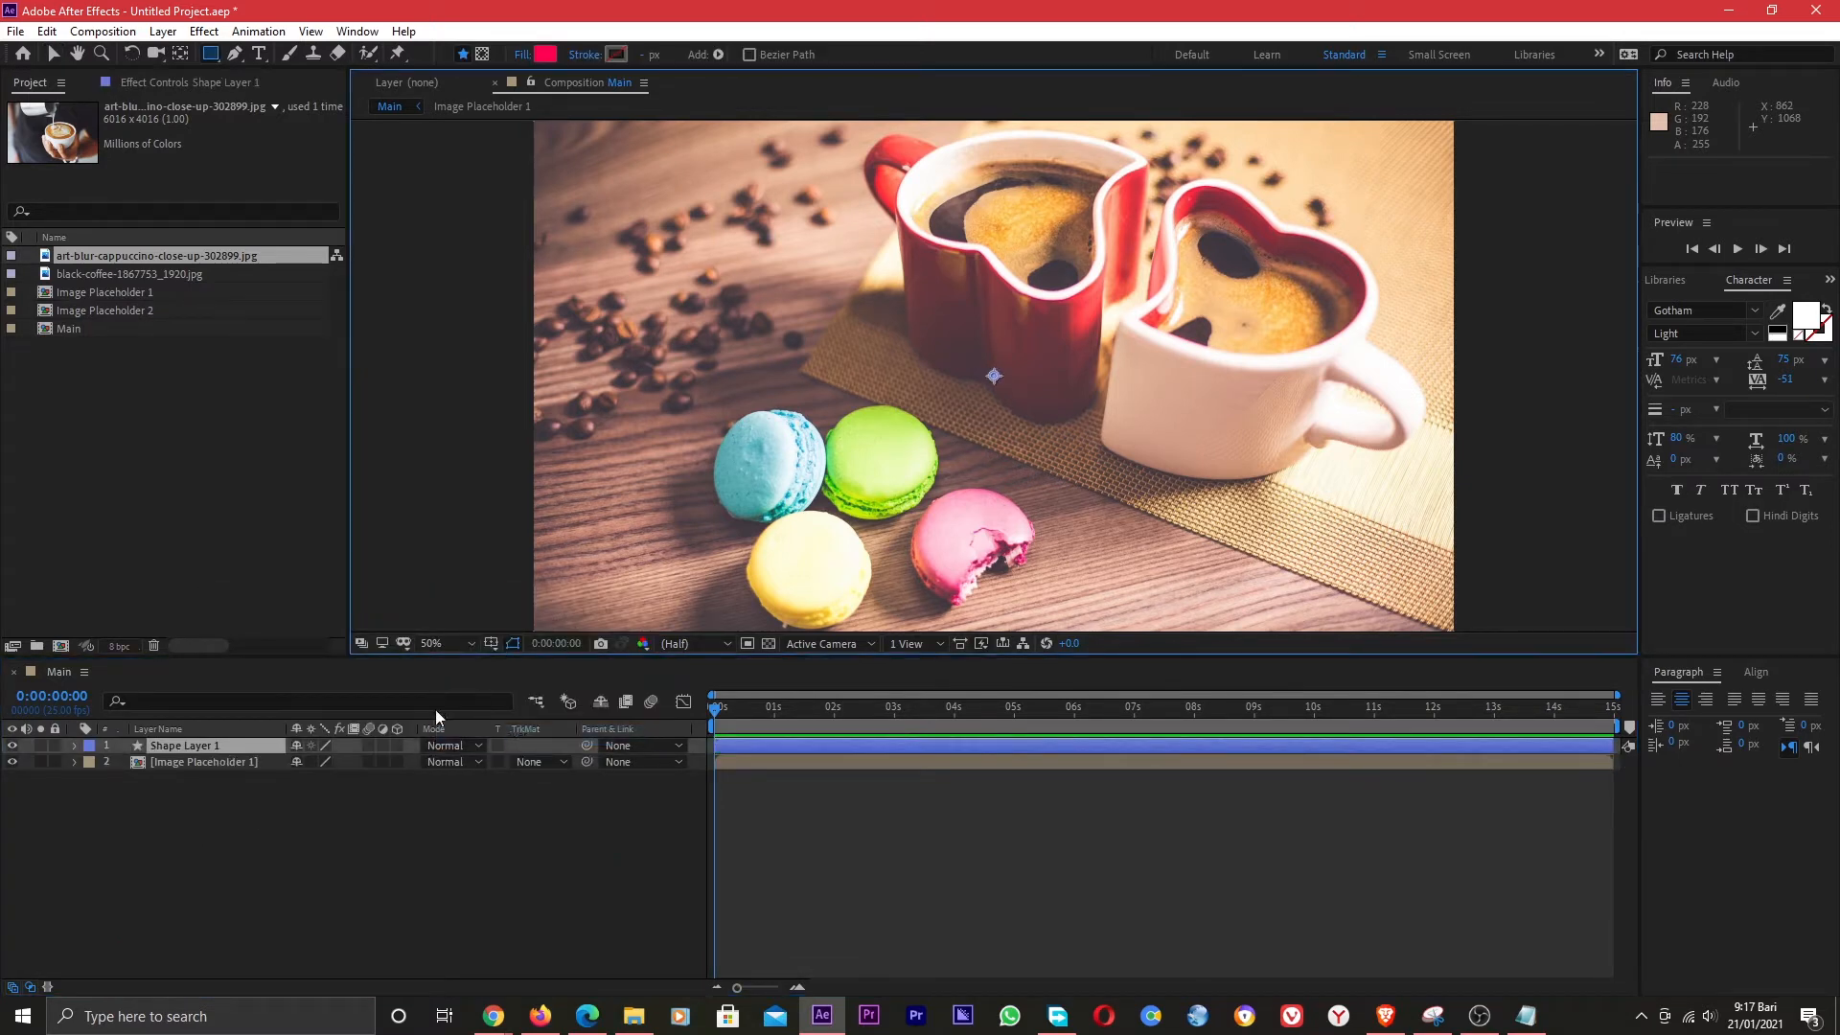
{"action": "key", "text": "Delete"}
Add a new adjustment layer above Image Placeholder 1 in the Main composition.
{"action": "right_click", "coordinate": [196, 815]}
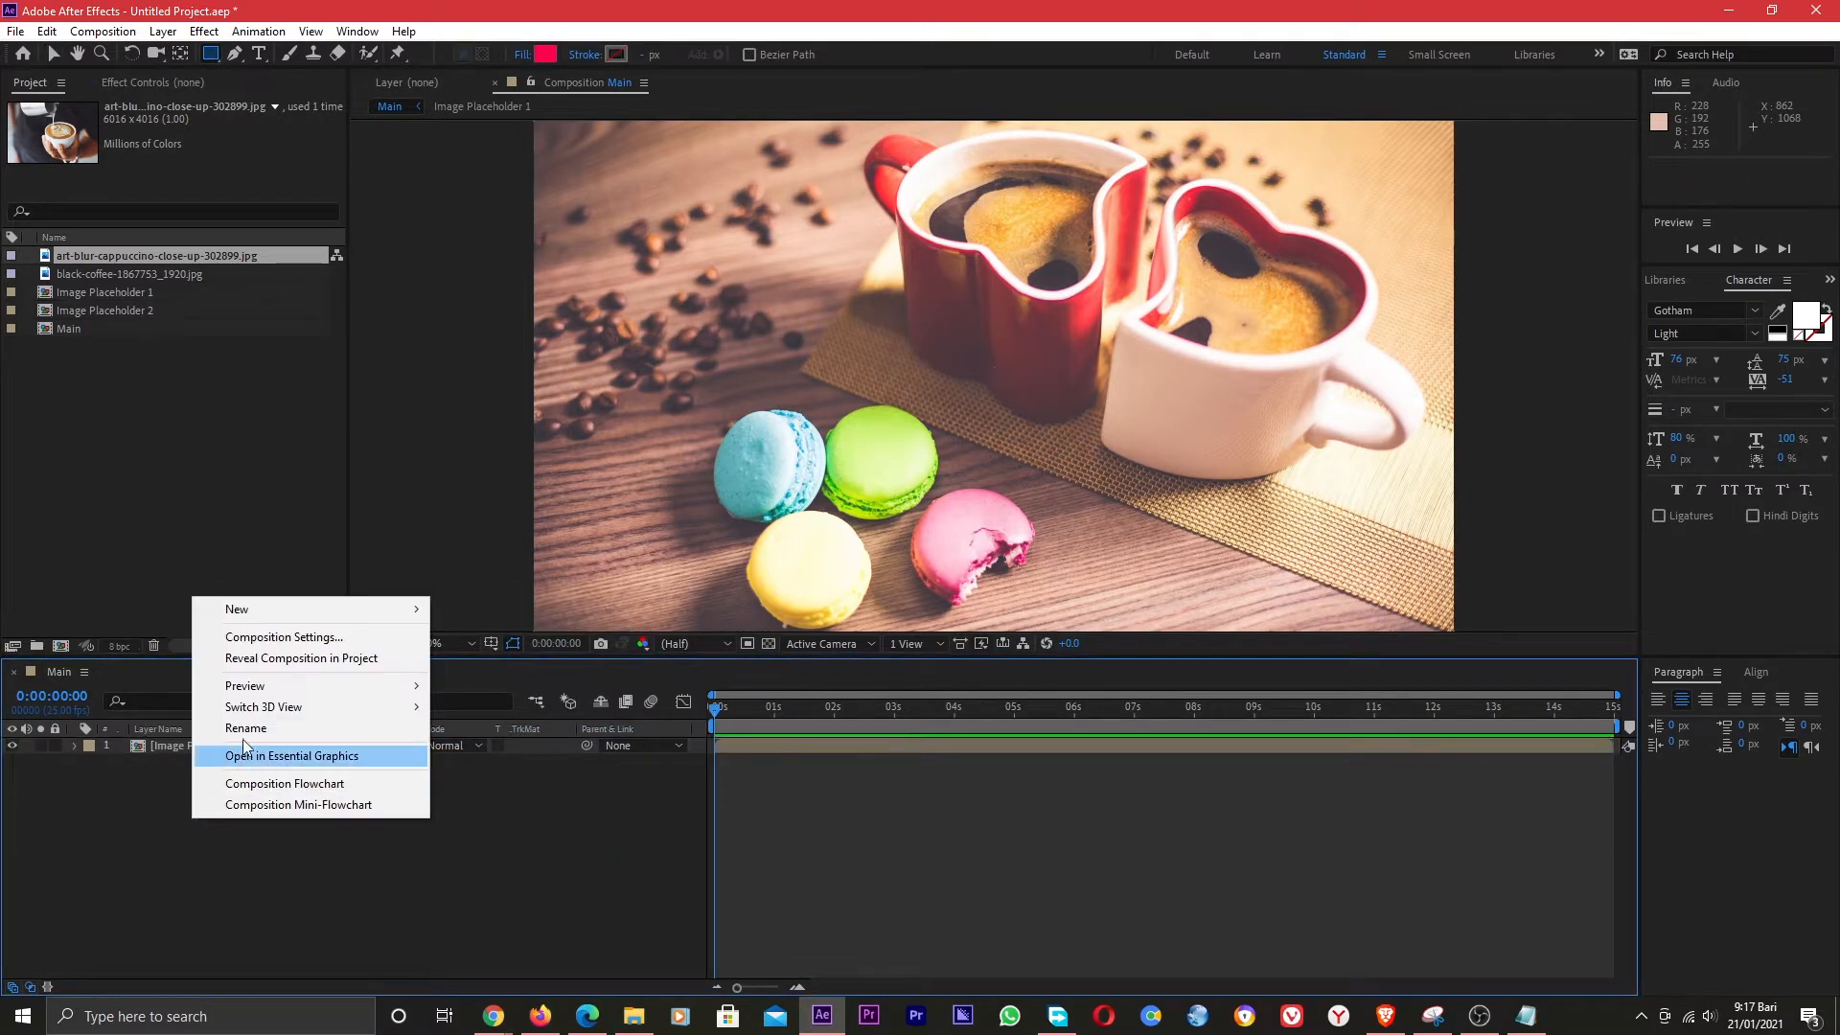
{"action": "mouse_move", "coordinate": [251, 611]}
{"action": "left_click", "coordinate": [510, 759]}
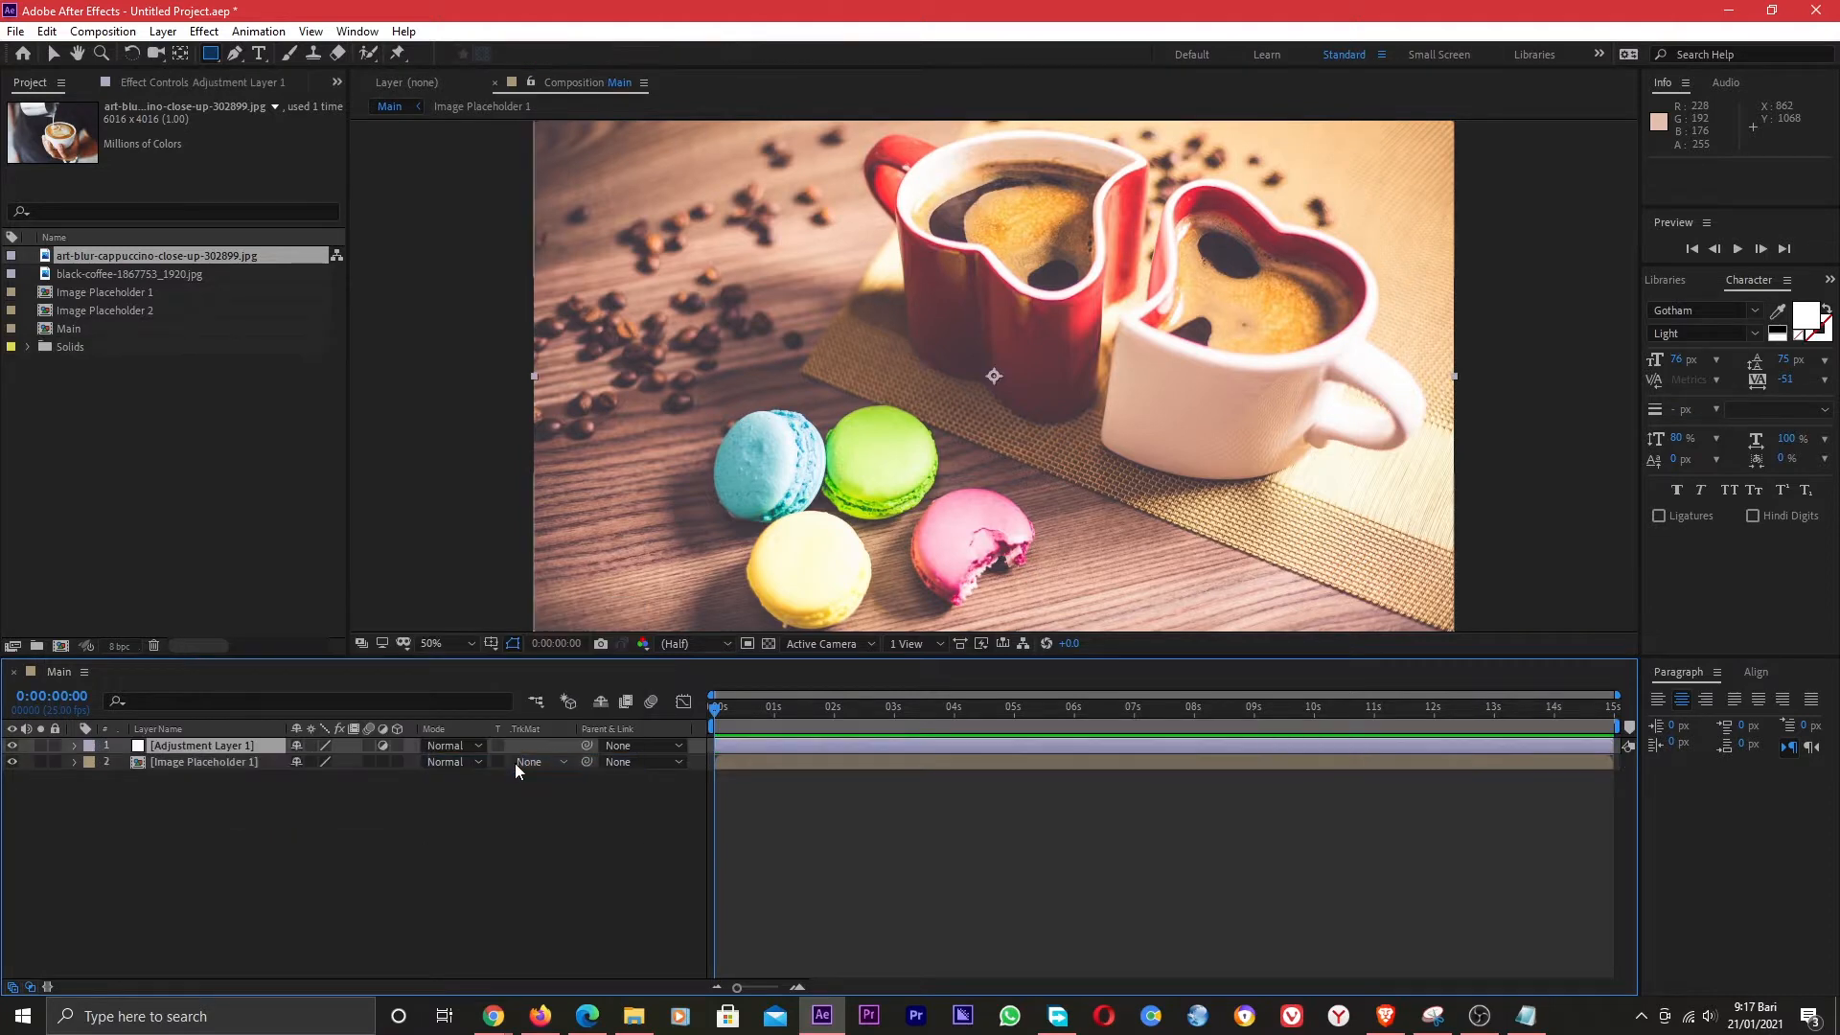
Show the rulers, enlarge the composition view, and place a vertical guide at about 1282 px.
{"action": "left_click", "coordinate": [490, 643]}
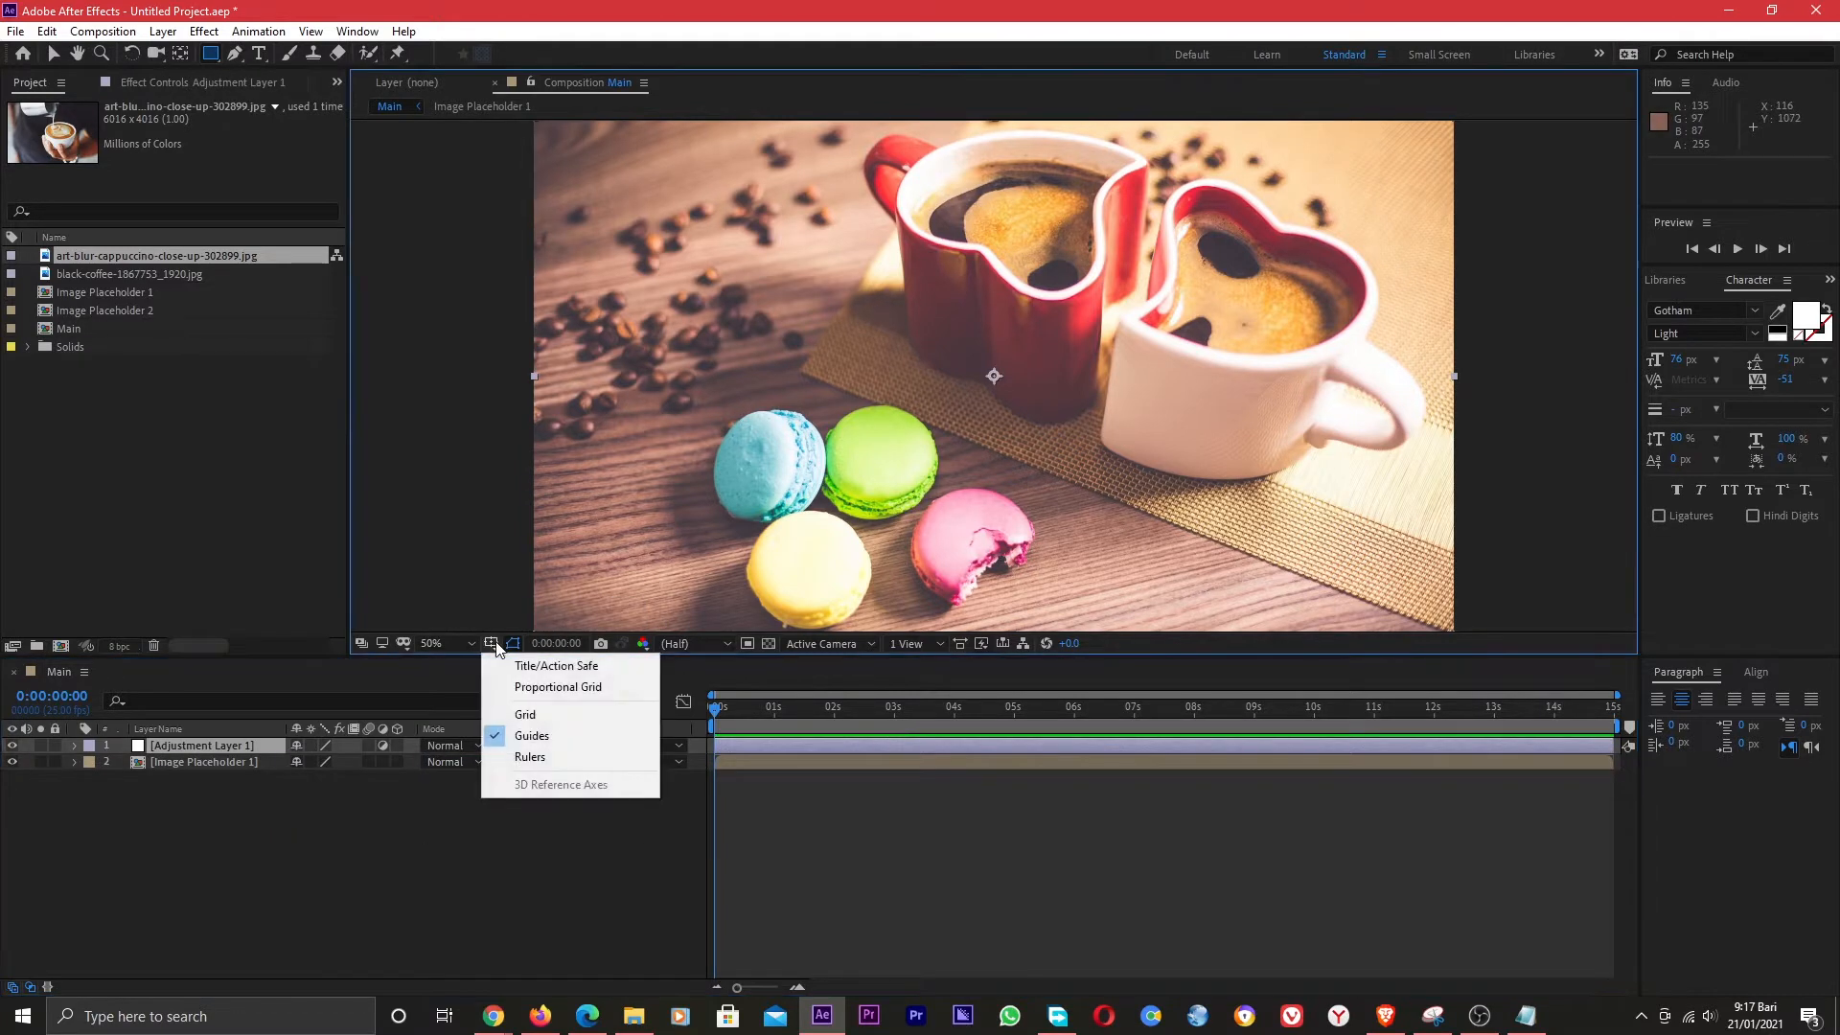
{"action": "left_click", "coordinate": [533, 756]}
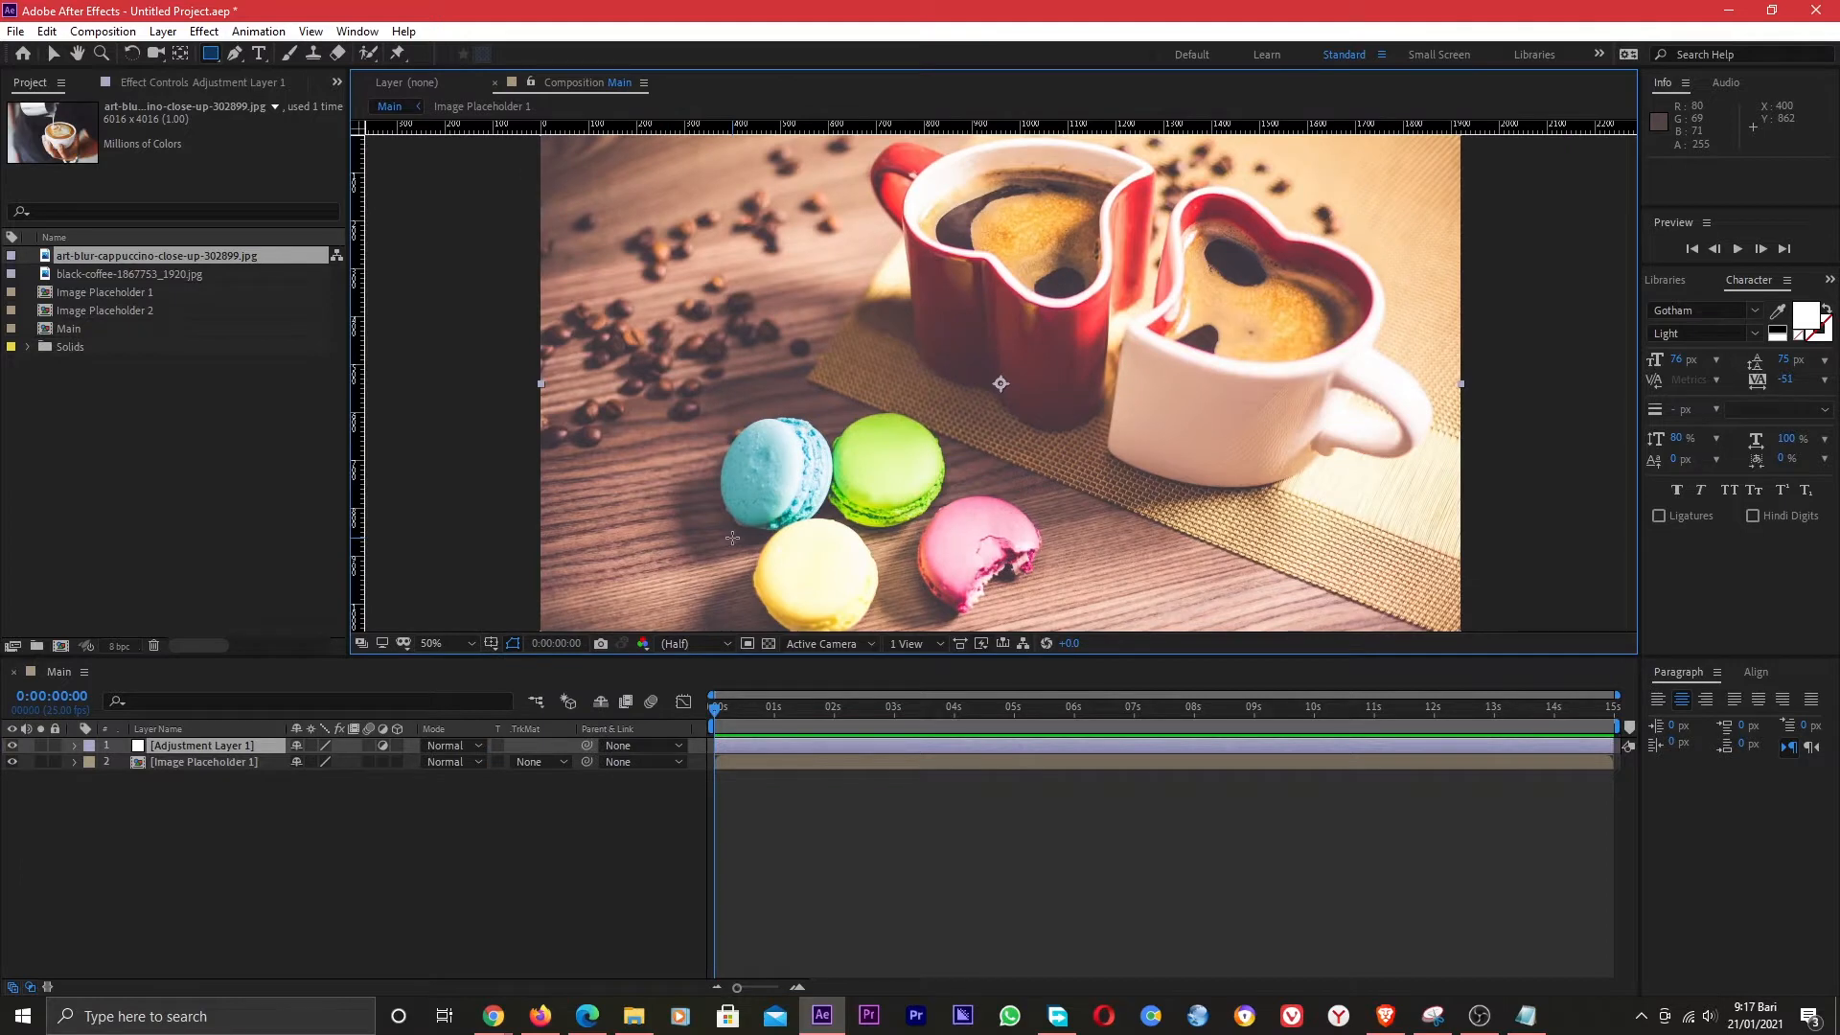
{"action": "key", "text": "h"}
{"action": "left_click_drag", "start_coordinate": [1099, 658], "coordinate": [1095, 759]}
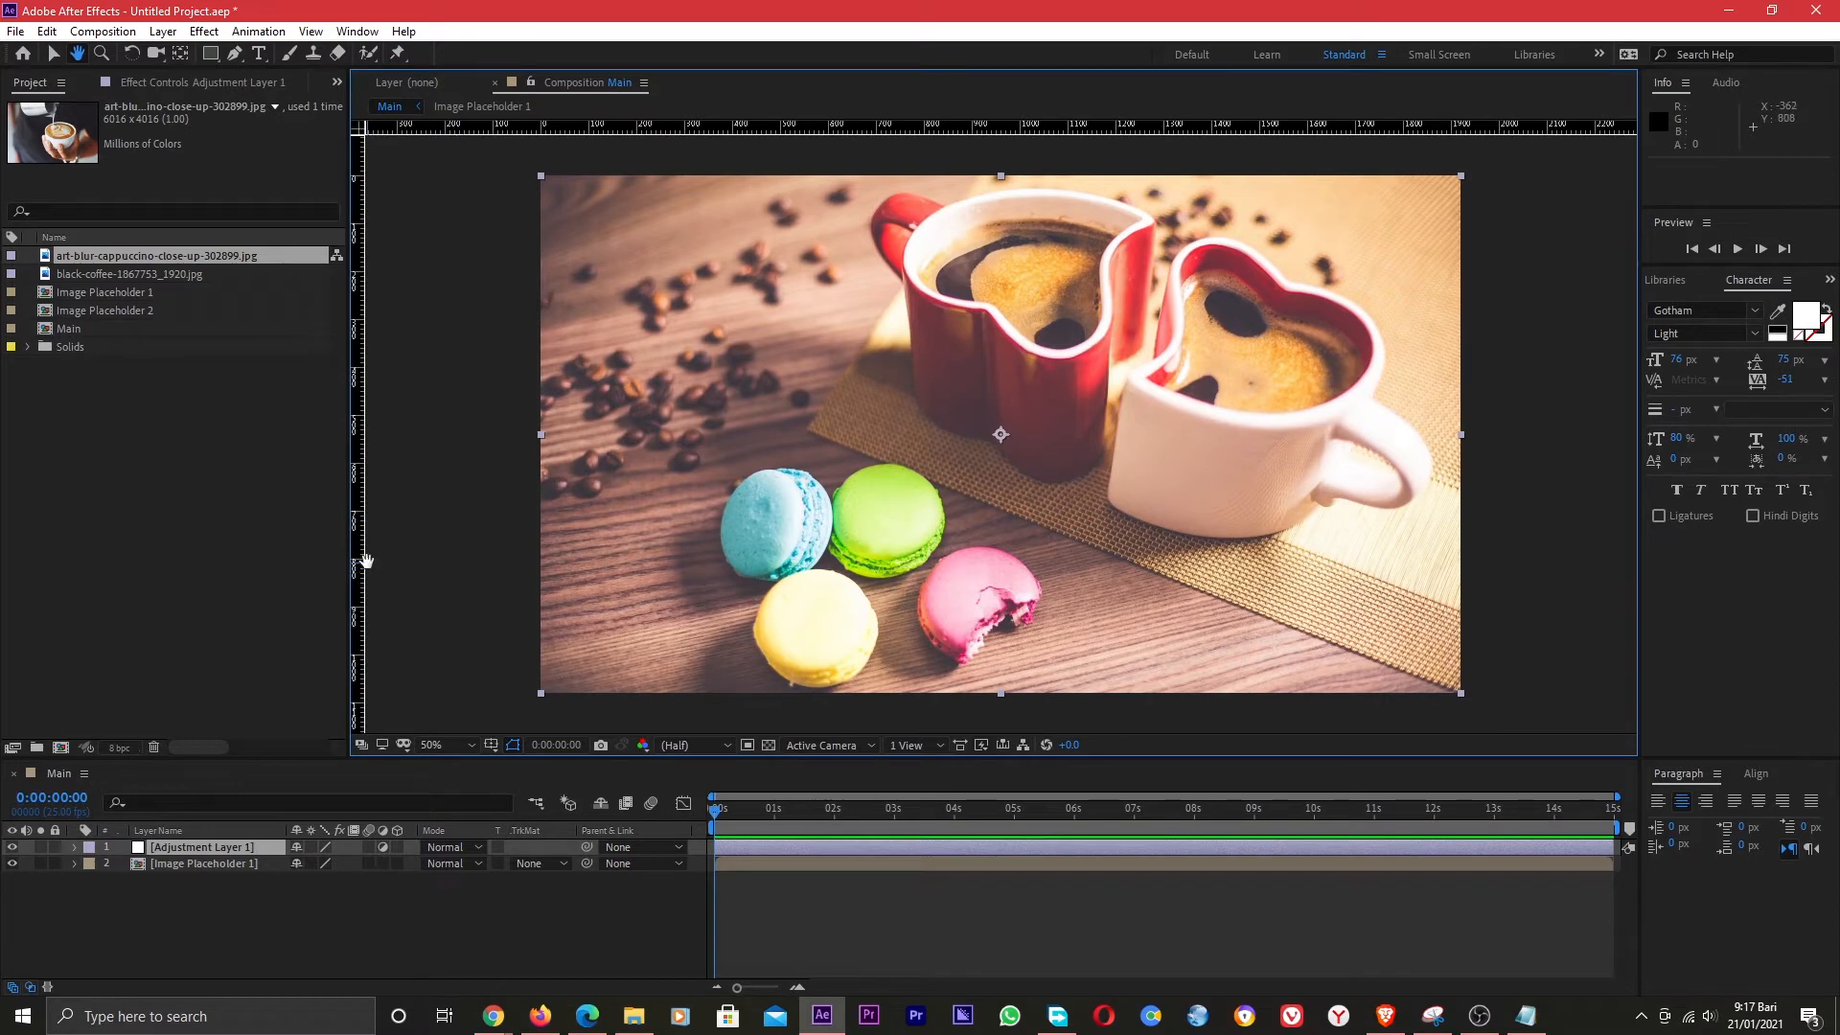
{"action": "left_click_drag", "start_coordinate": [363, 560], "coordinate": [1154, 560]}
Draw a closed five-point Pen mask on the adjustment layer, its tip at the frame's centre, its corners on the guide and beyond the frame's right edge.
{"action": "left_click_drag", "start_coordinate": [1257, 531], "coordinate": [942, 538]}
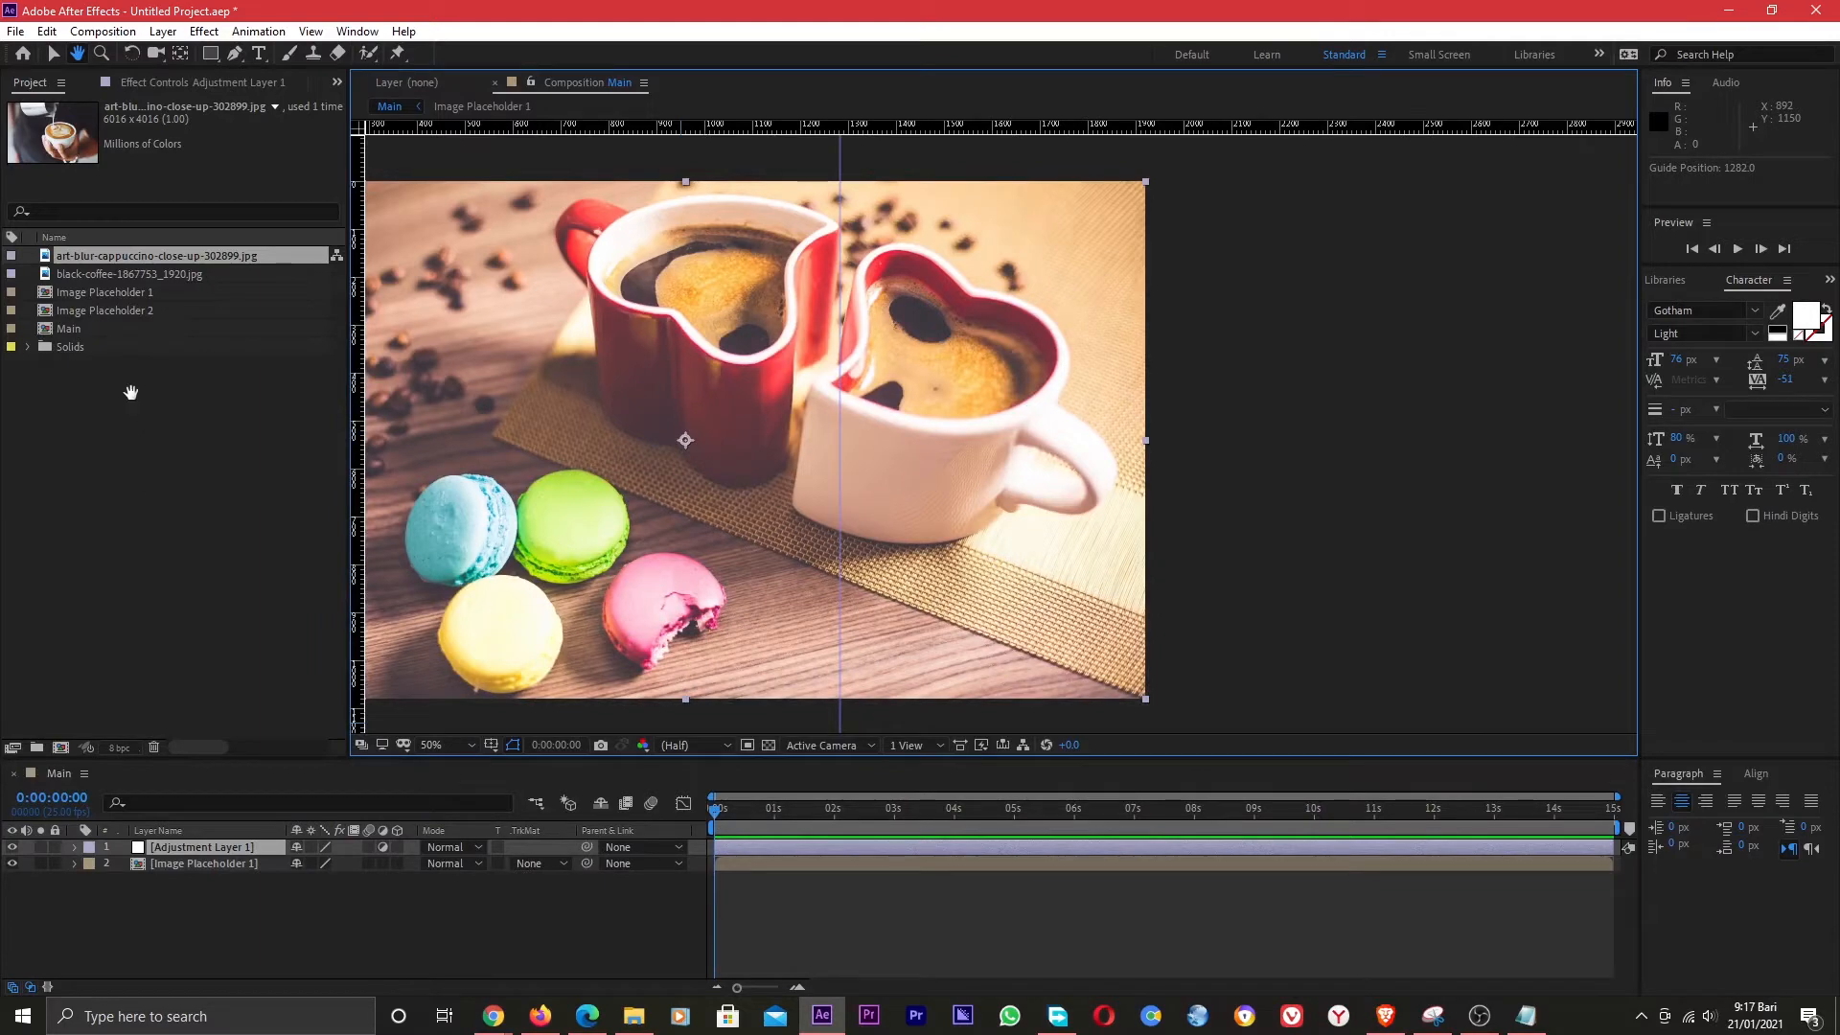
{"action": "key", "text": "v"}
{"action": "left_click", "coordinate": [115, 274]}
{"action": "left_click", "coordinate": [128, 259]}
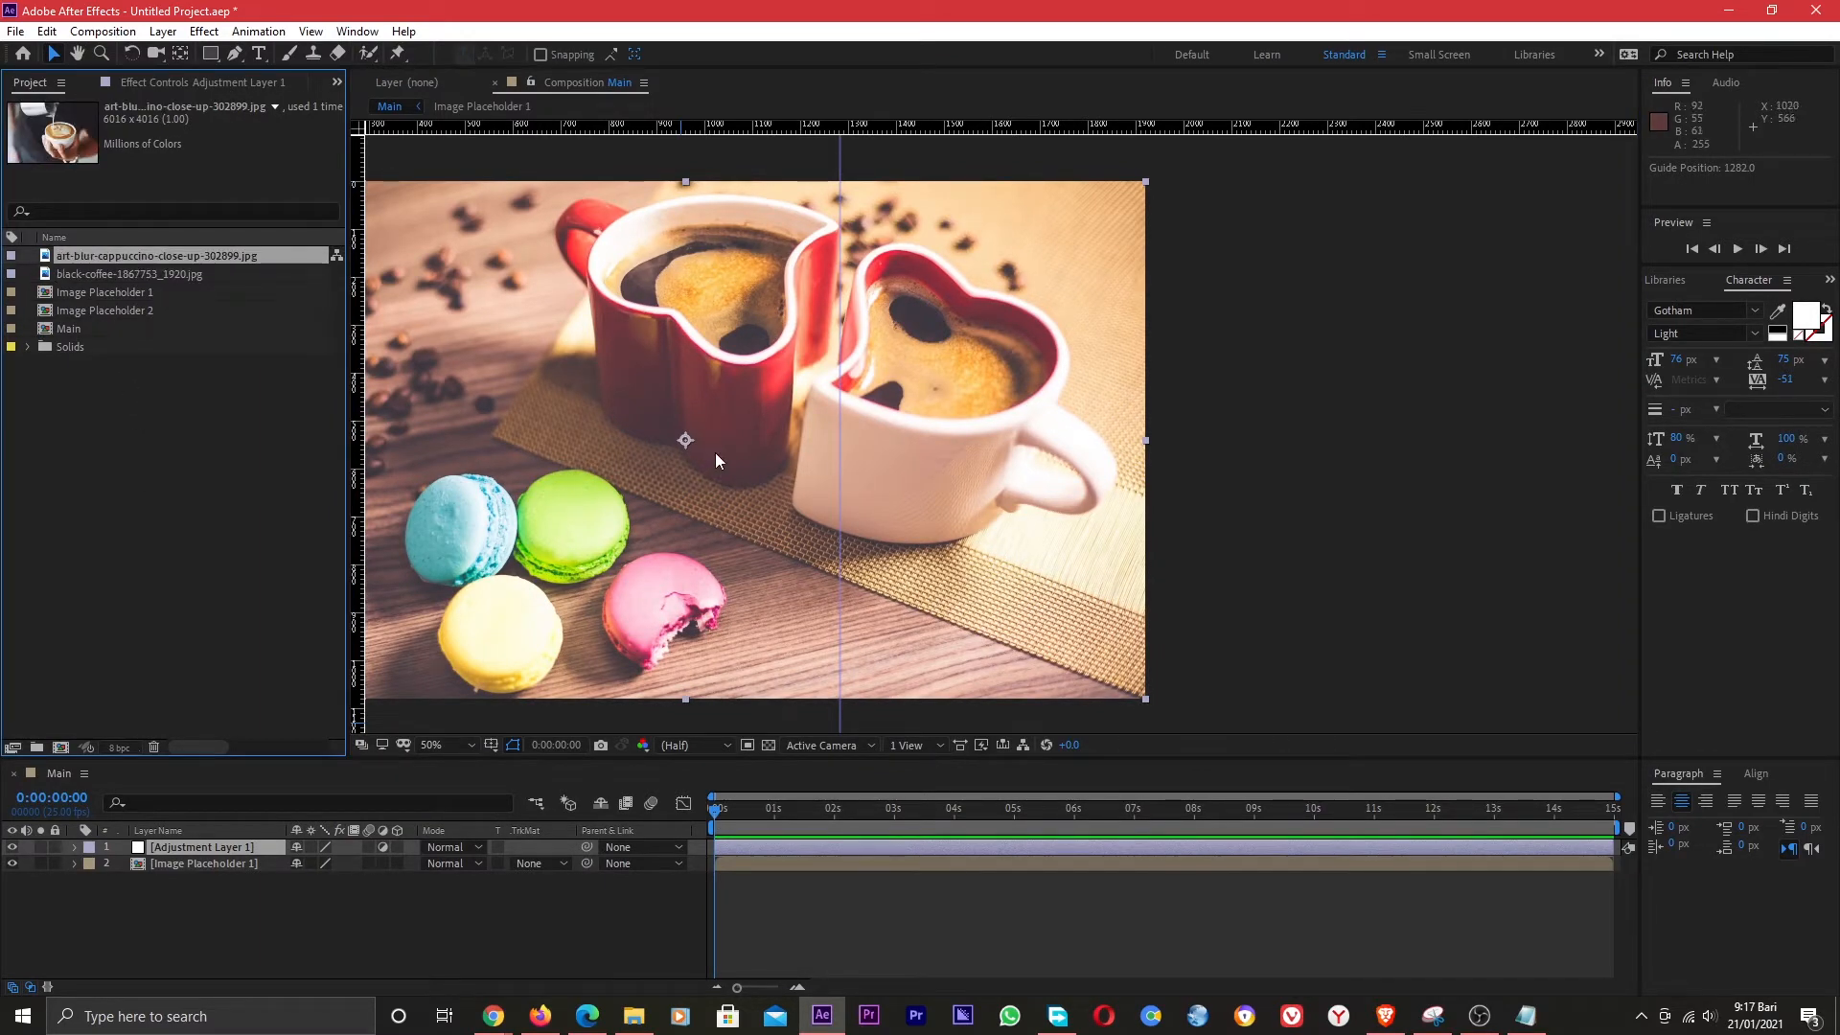
{"action": "left_click", "coordinate": [234, 54]}
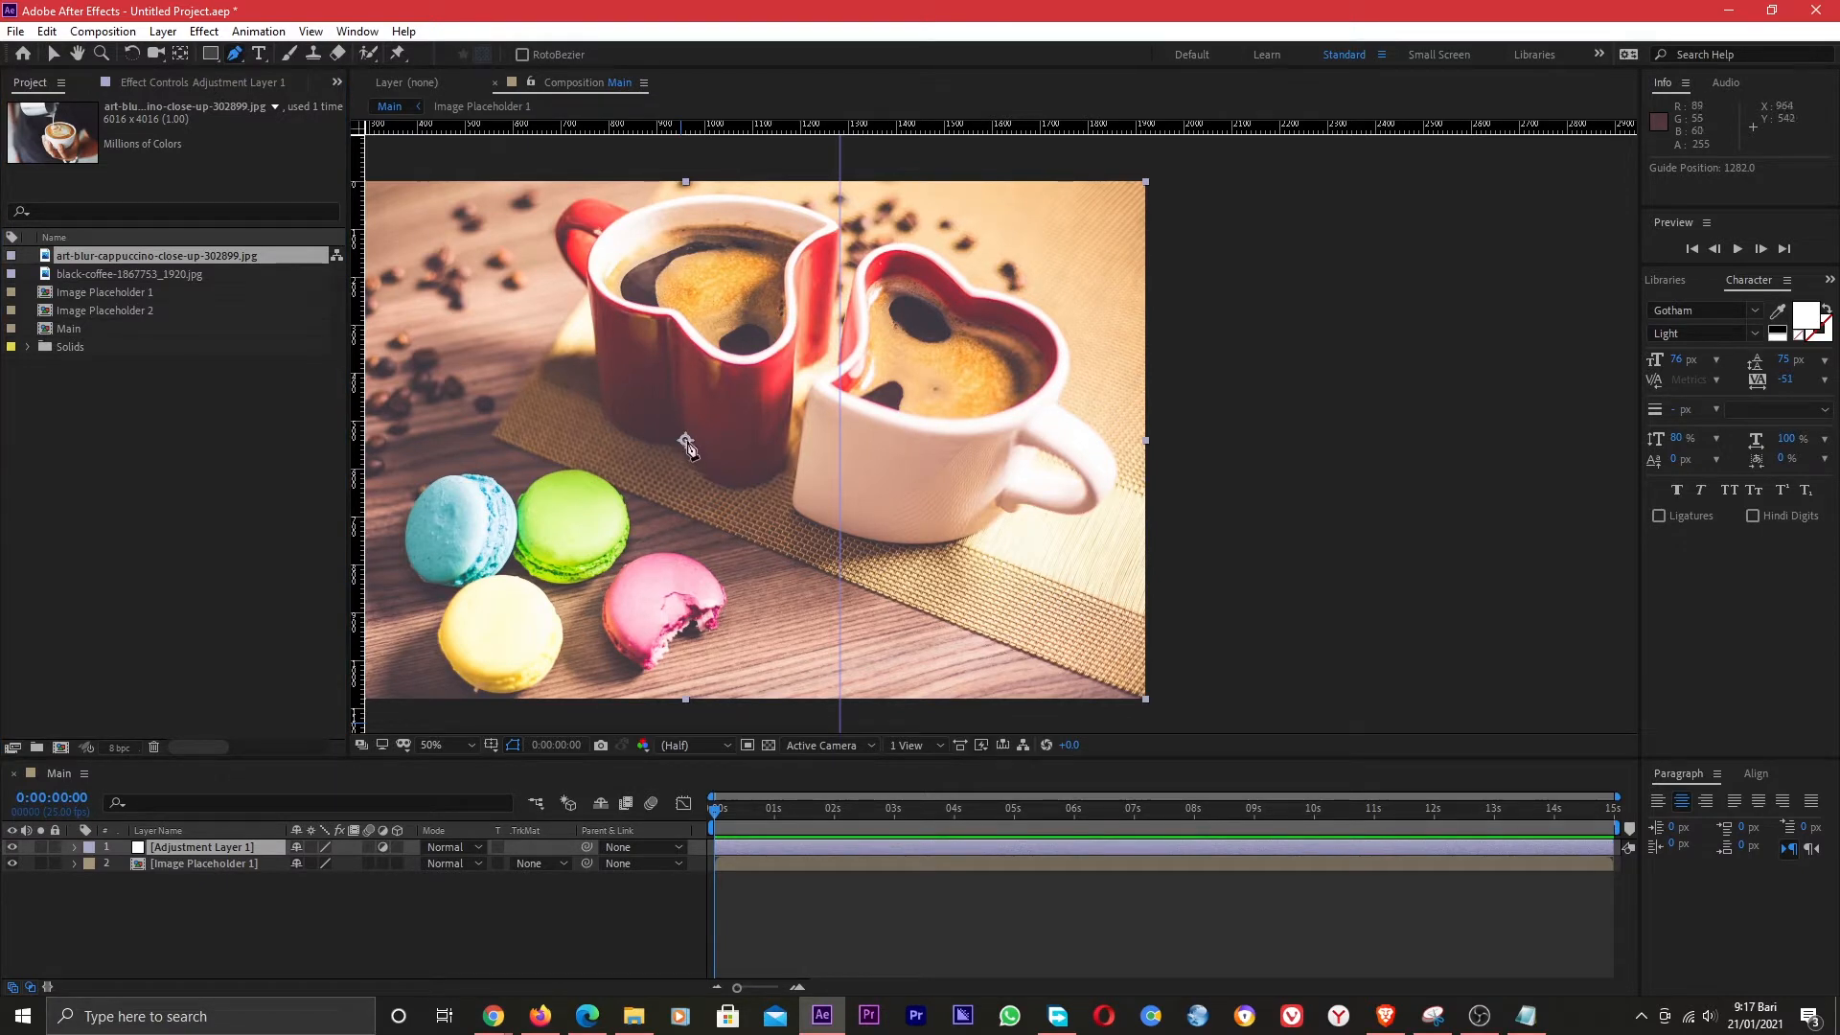
{"action": "left_click", "coordinate": [684, 440]}
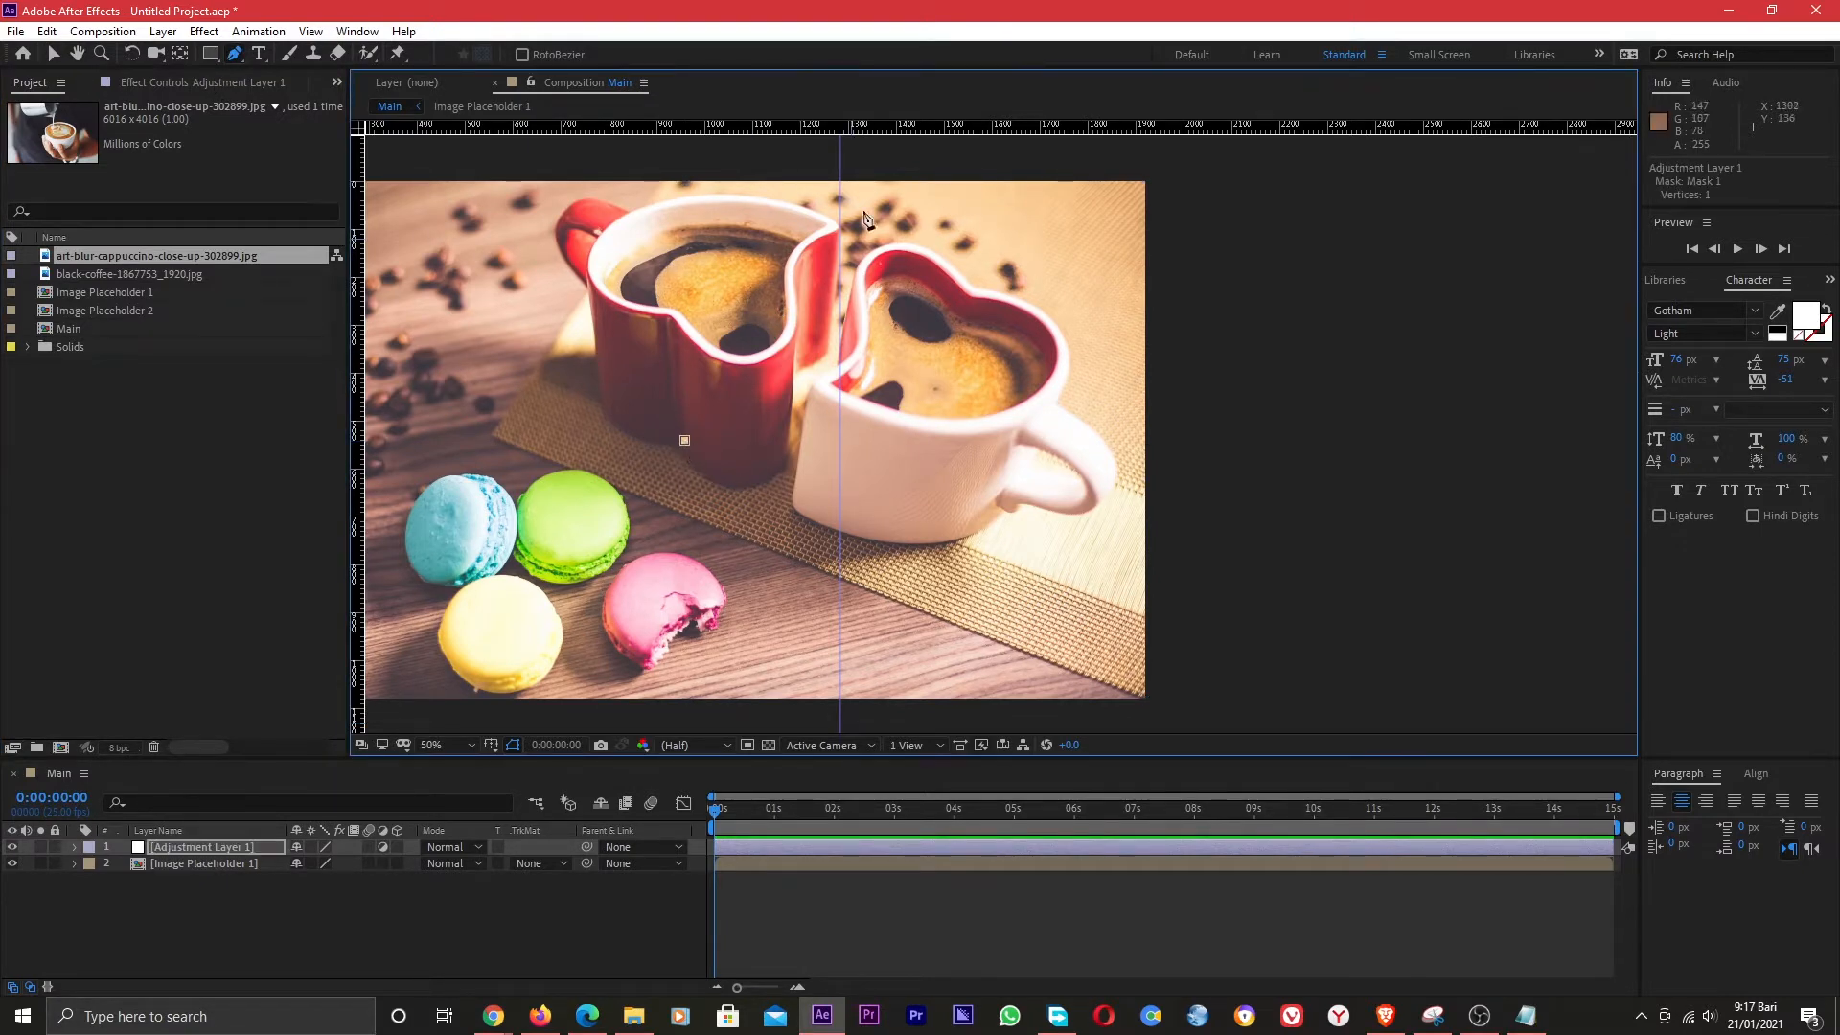
{"action": "left_click", "coordinate": [841, 177]}
{"action": "left_click", "coordinate": [1554, 167]}
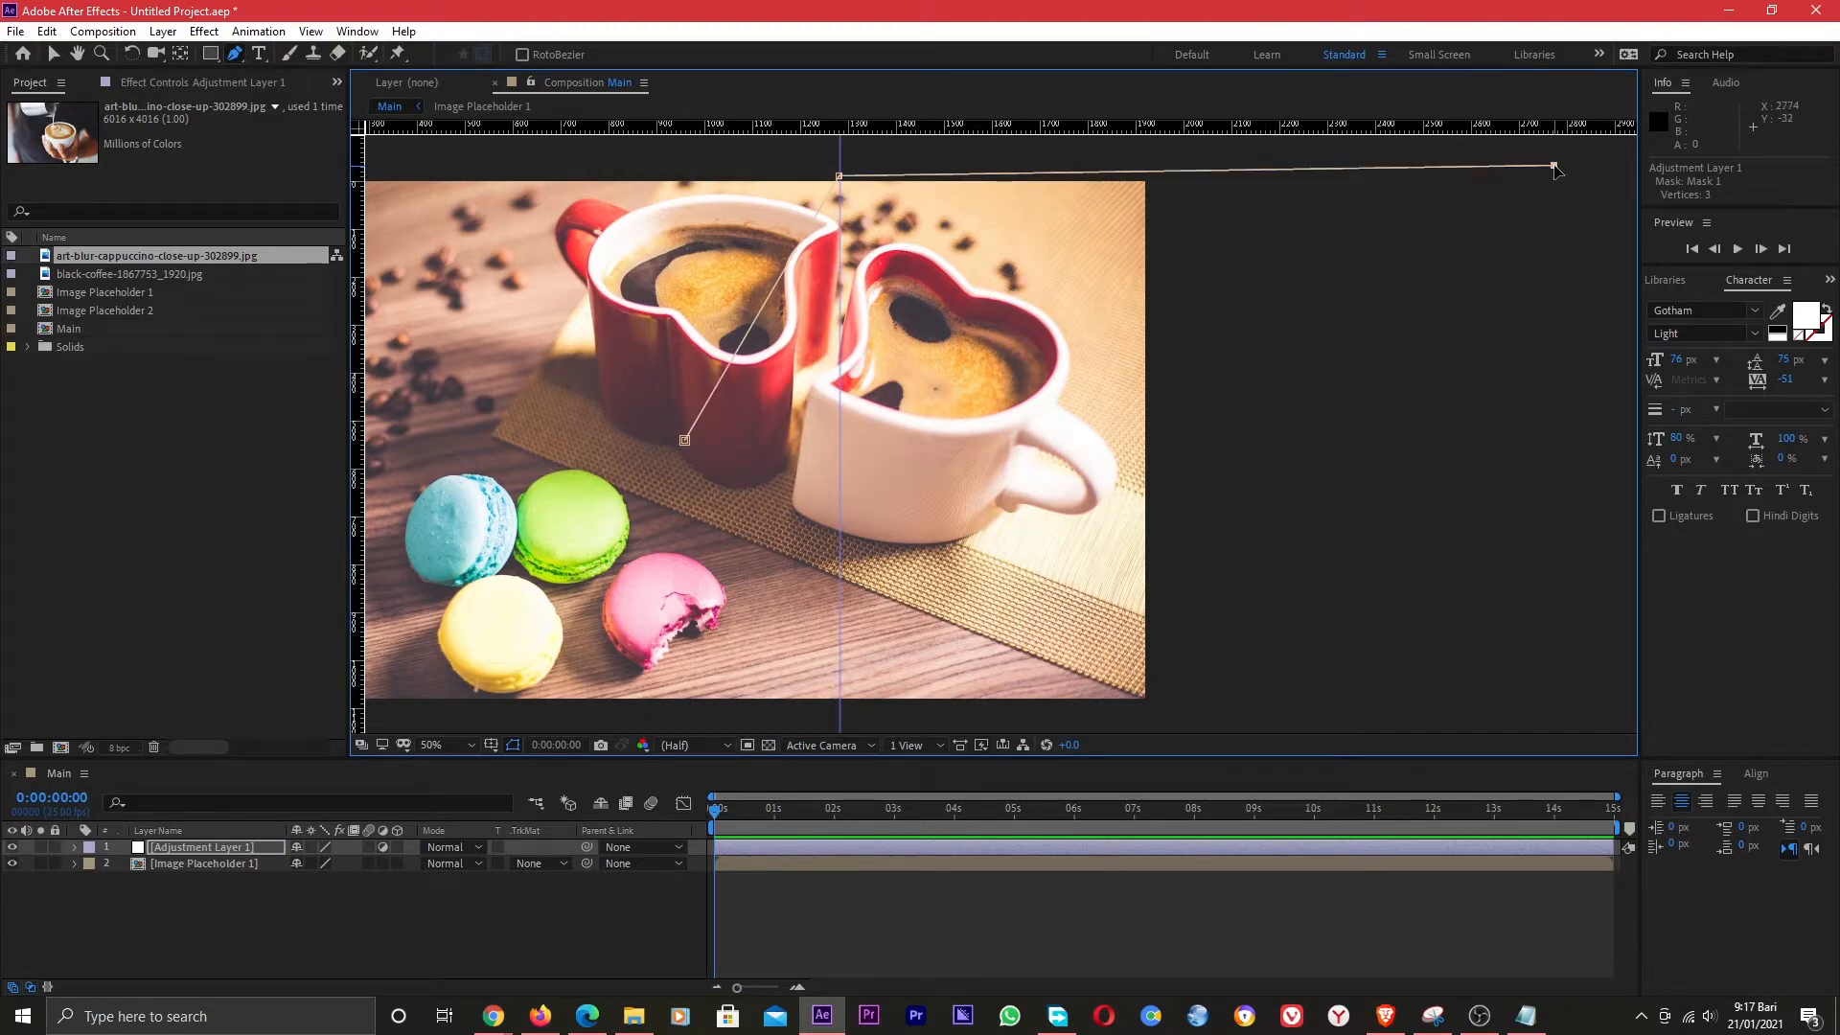
{"action": "left_click_drag", "start_coordinate": [1555, 167], "coordinate": [1555, 172]}
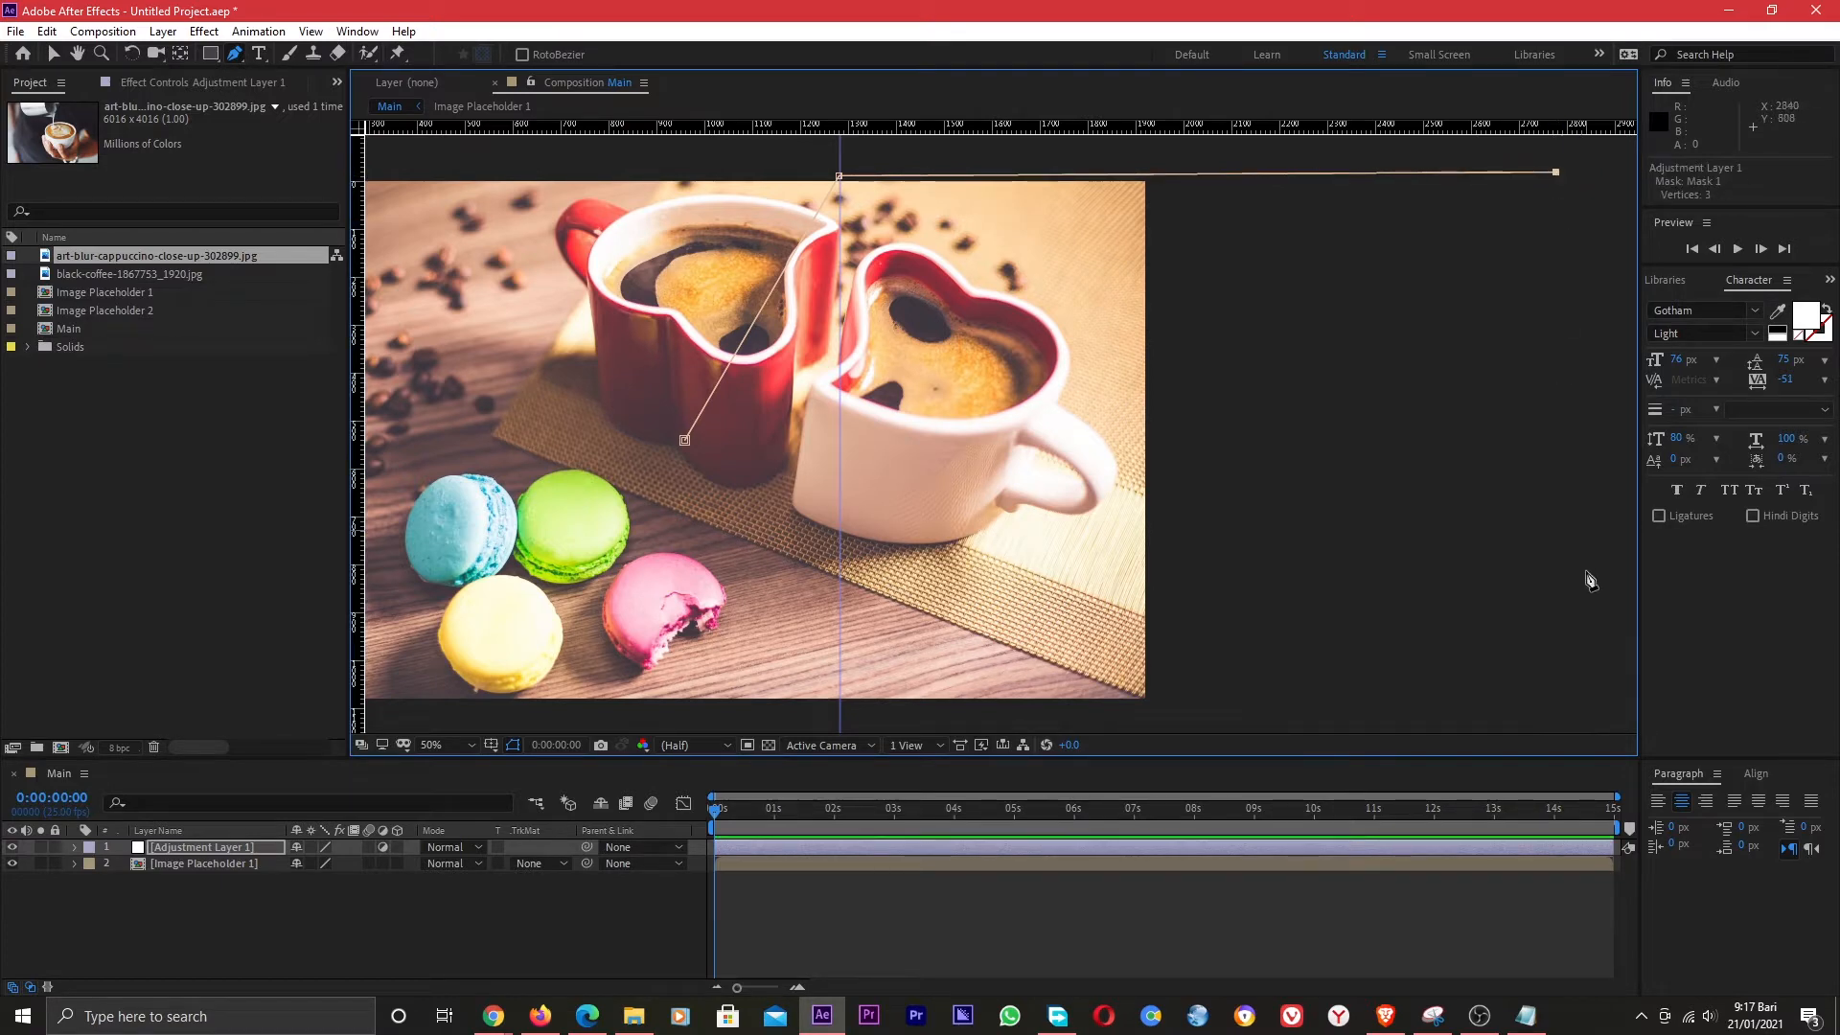
{"action": "left_click", "coordinate": [1541, 724]}
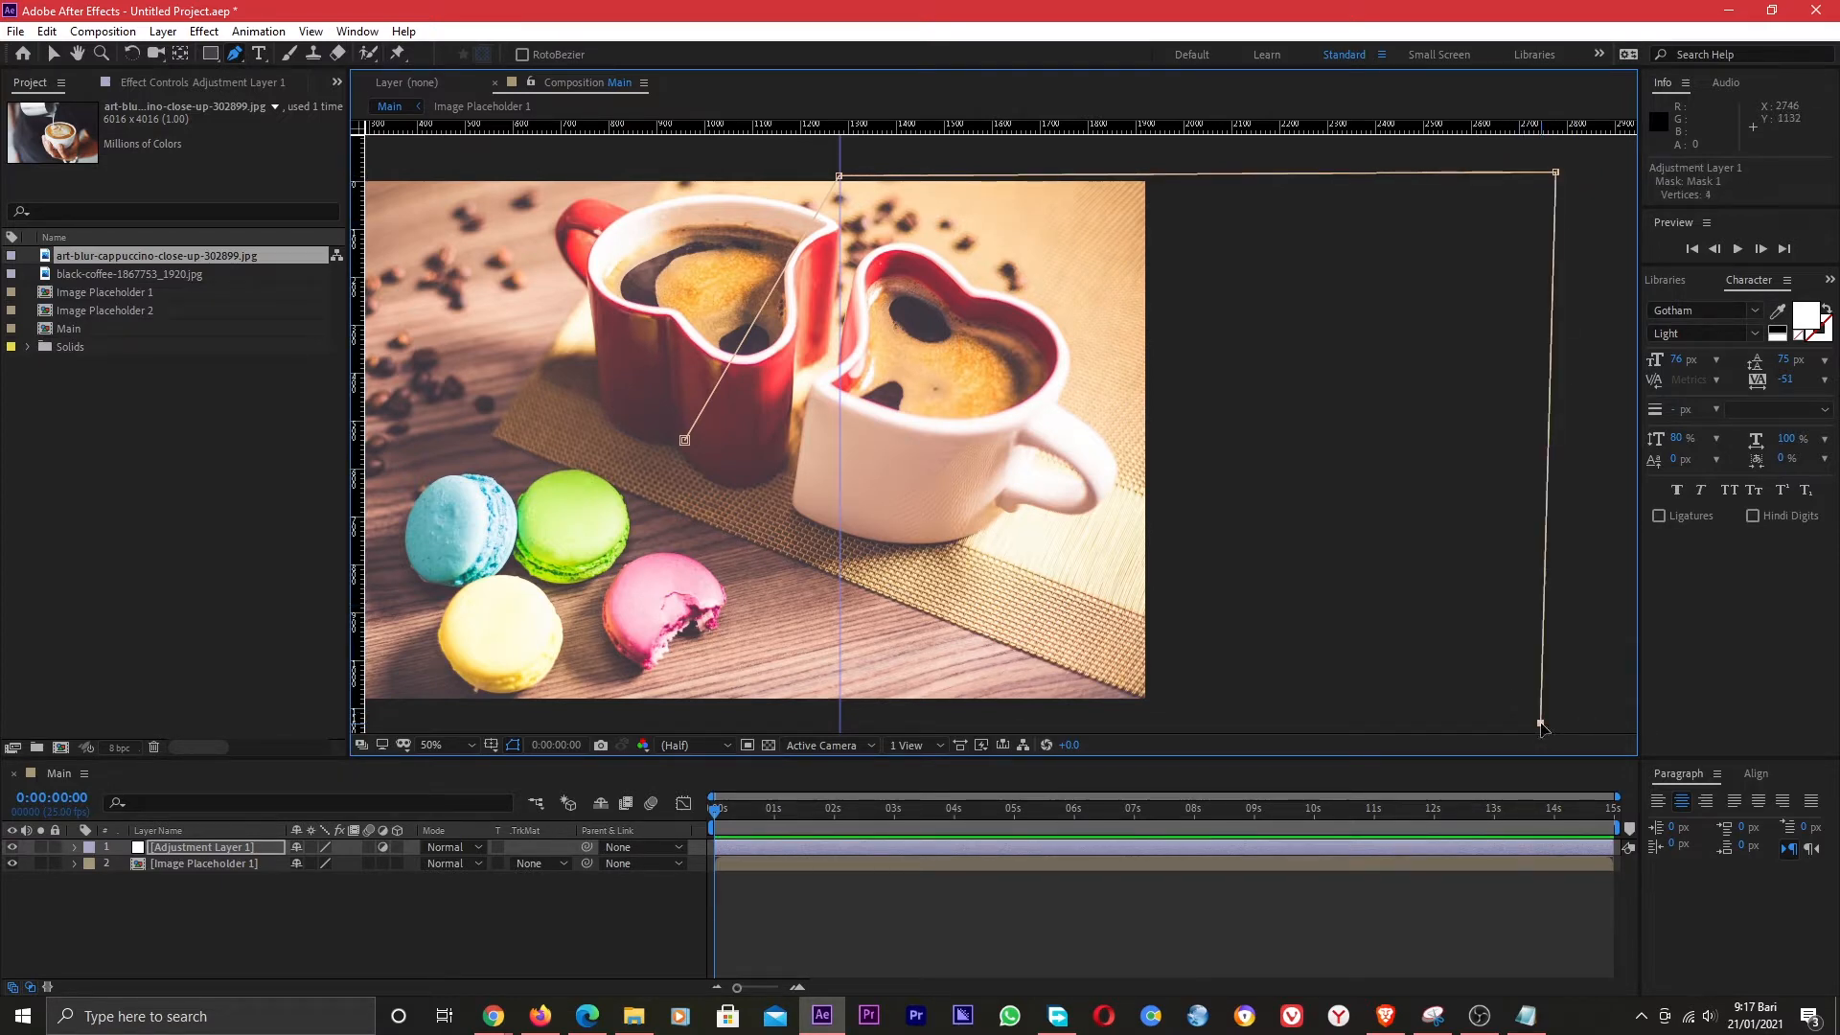
{"action": "left_click_drag", "start_coordinate": [1541, 726], "coordinate": [1551, 725]}
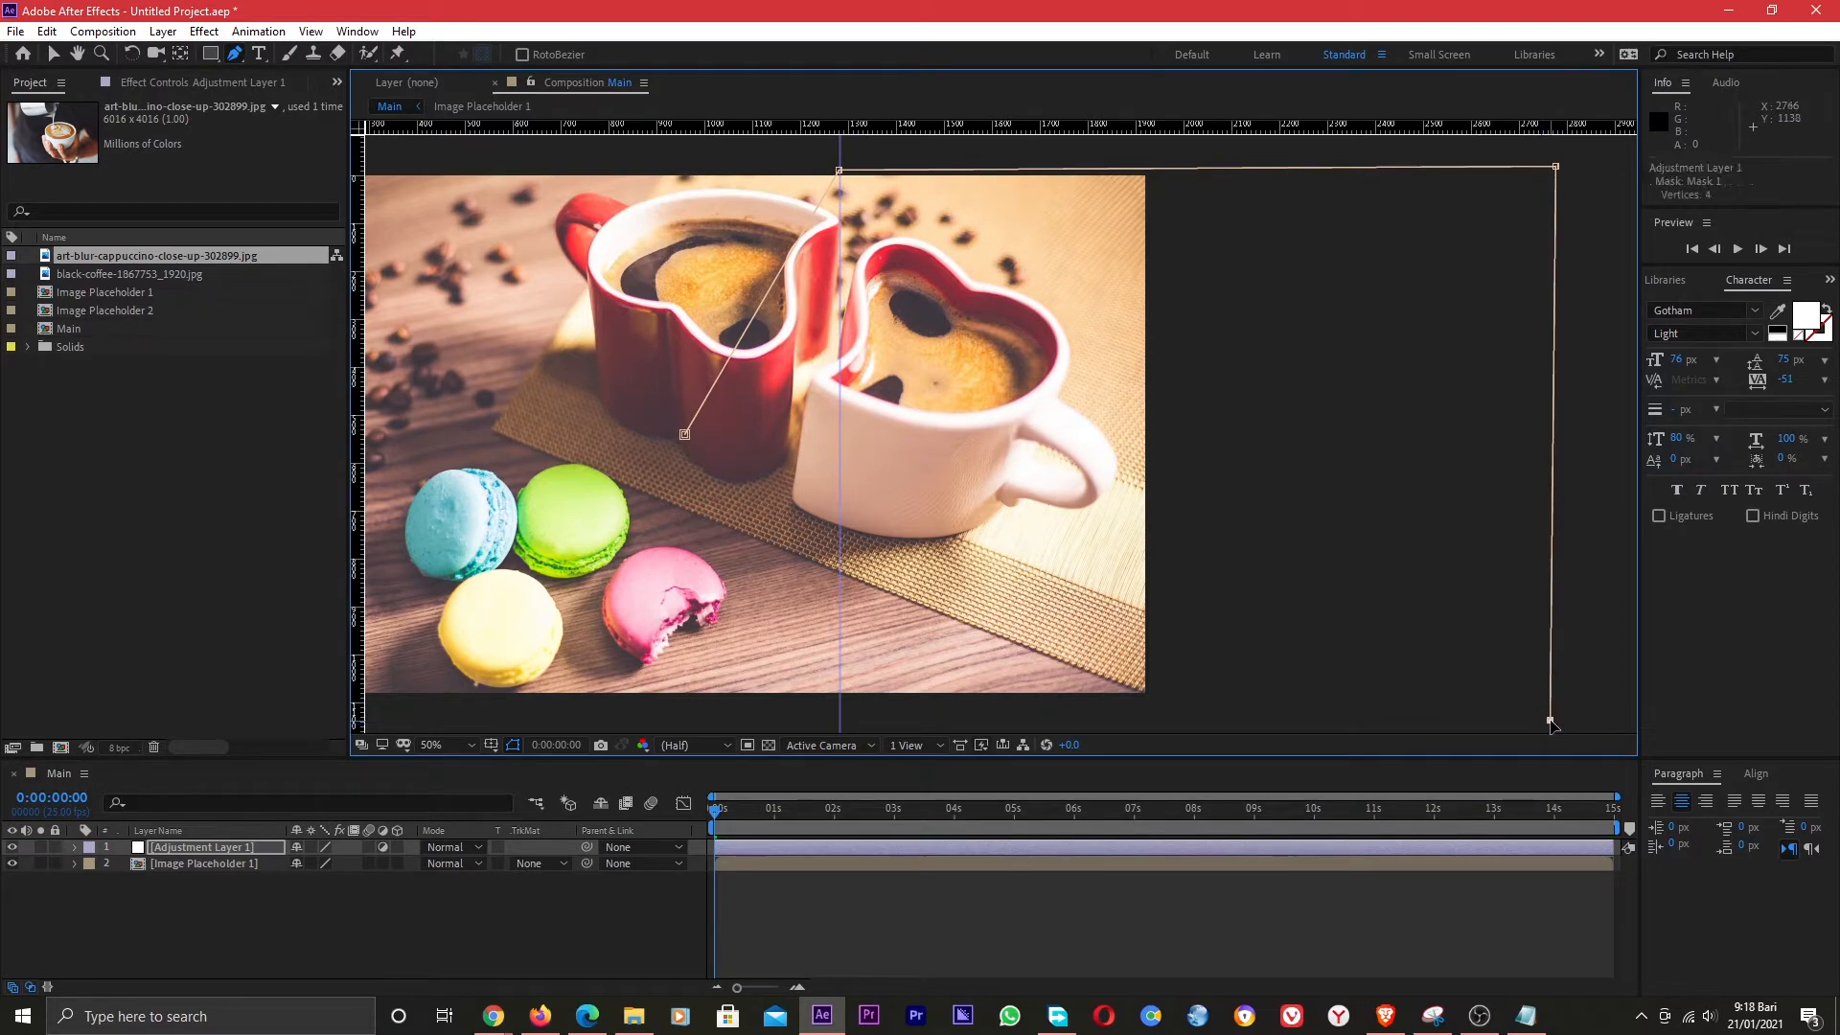
{"action": "left_click", "coordinate": [840, 701]}
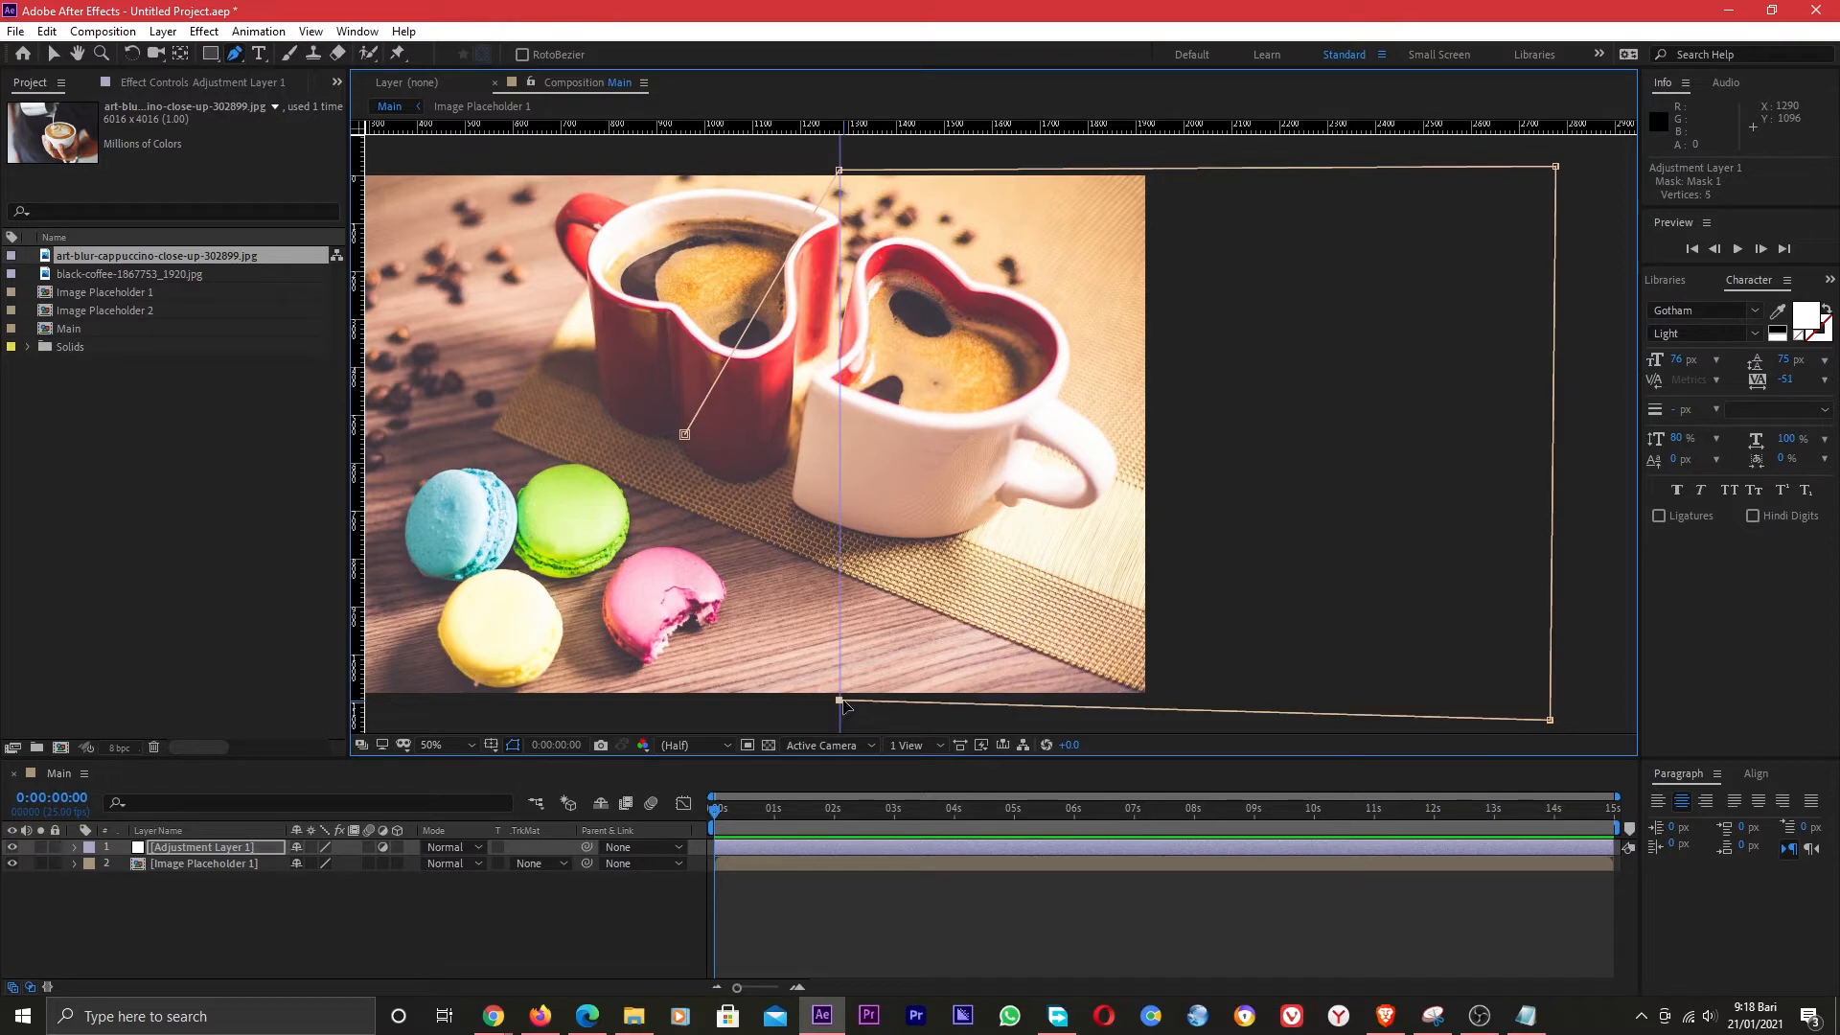
{"action": "left_click", "coordinate": [685, 439]}
{"action": "left_click_drag", "start_coordinate": [1552, 720], "coordinate": [1560, 707]}
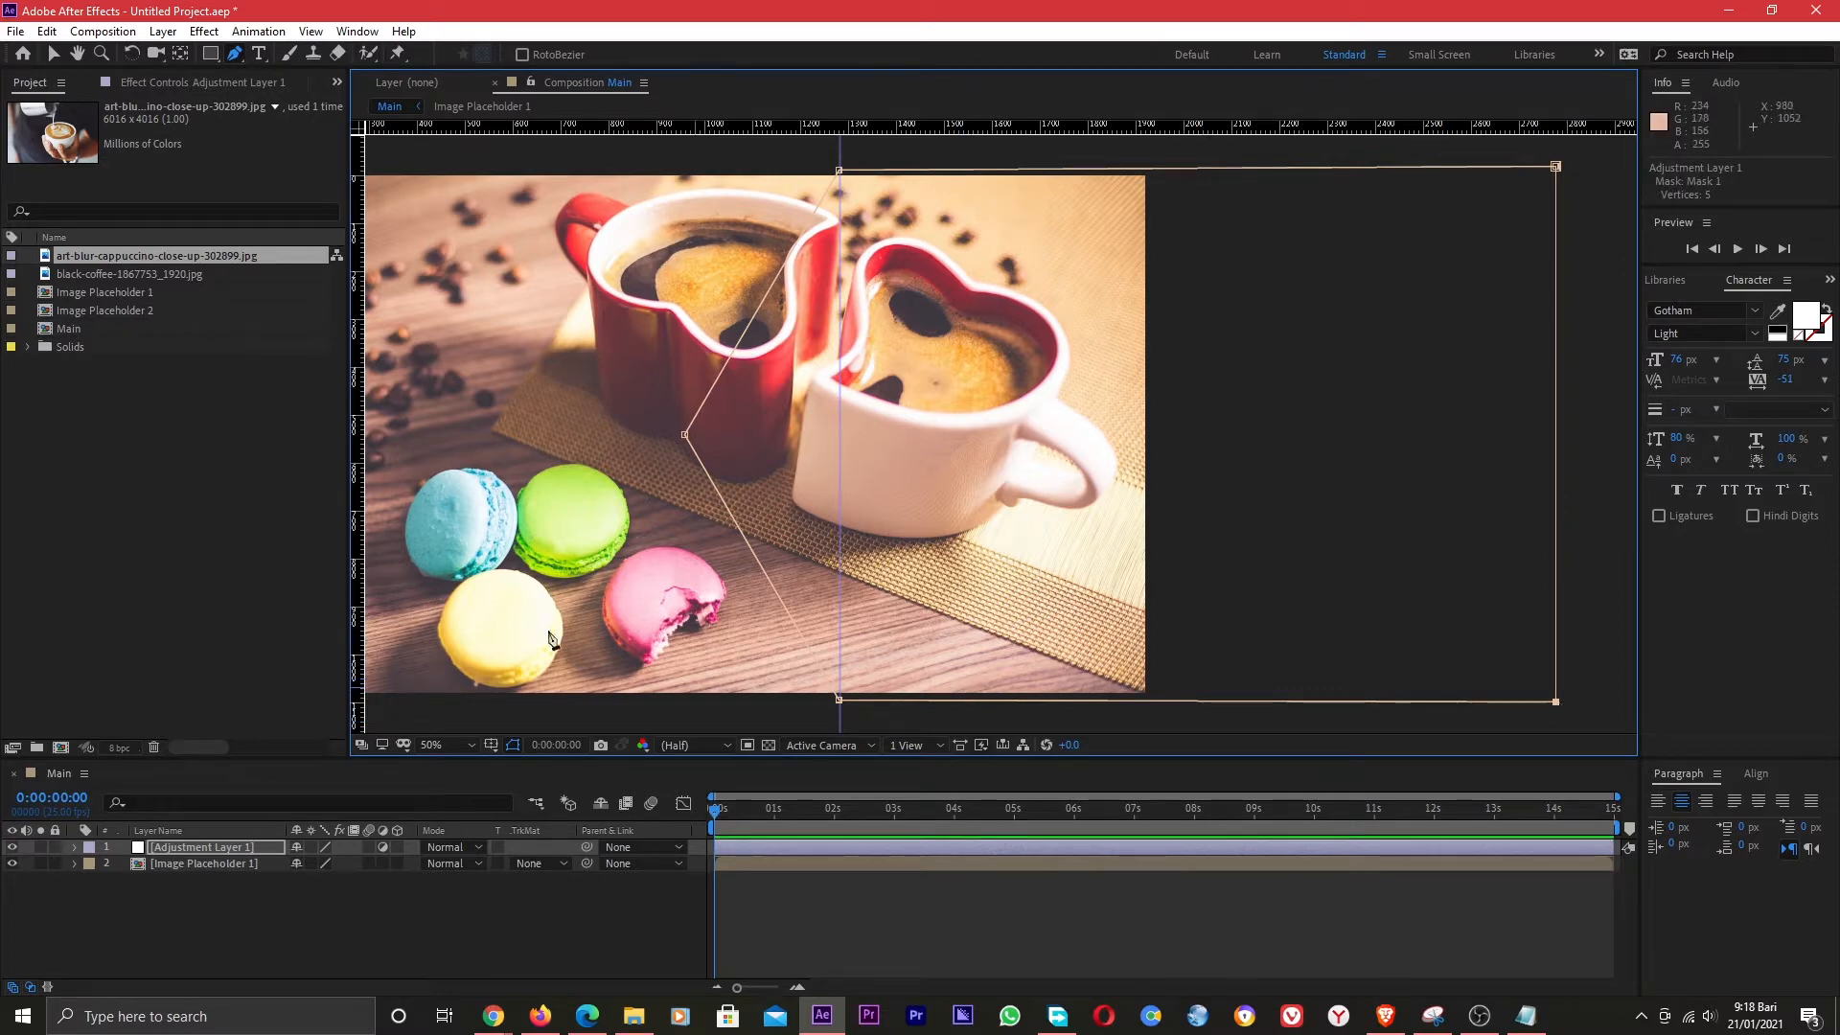
Move the mask's tip and two guide-side corners horizontally past the frame's right edge, and remove the vertical guide.
{"action": "left_click", "coordinate": [50, 54]}
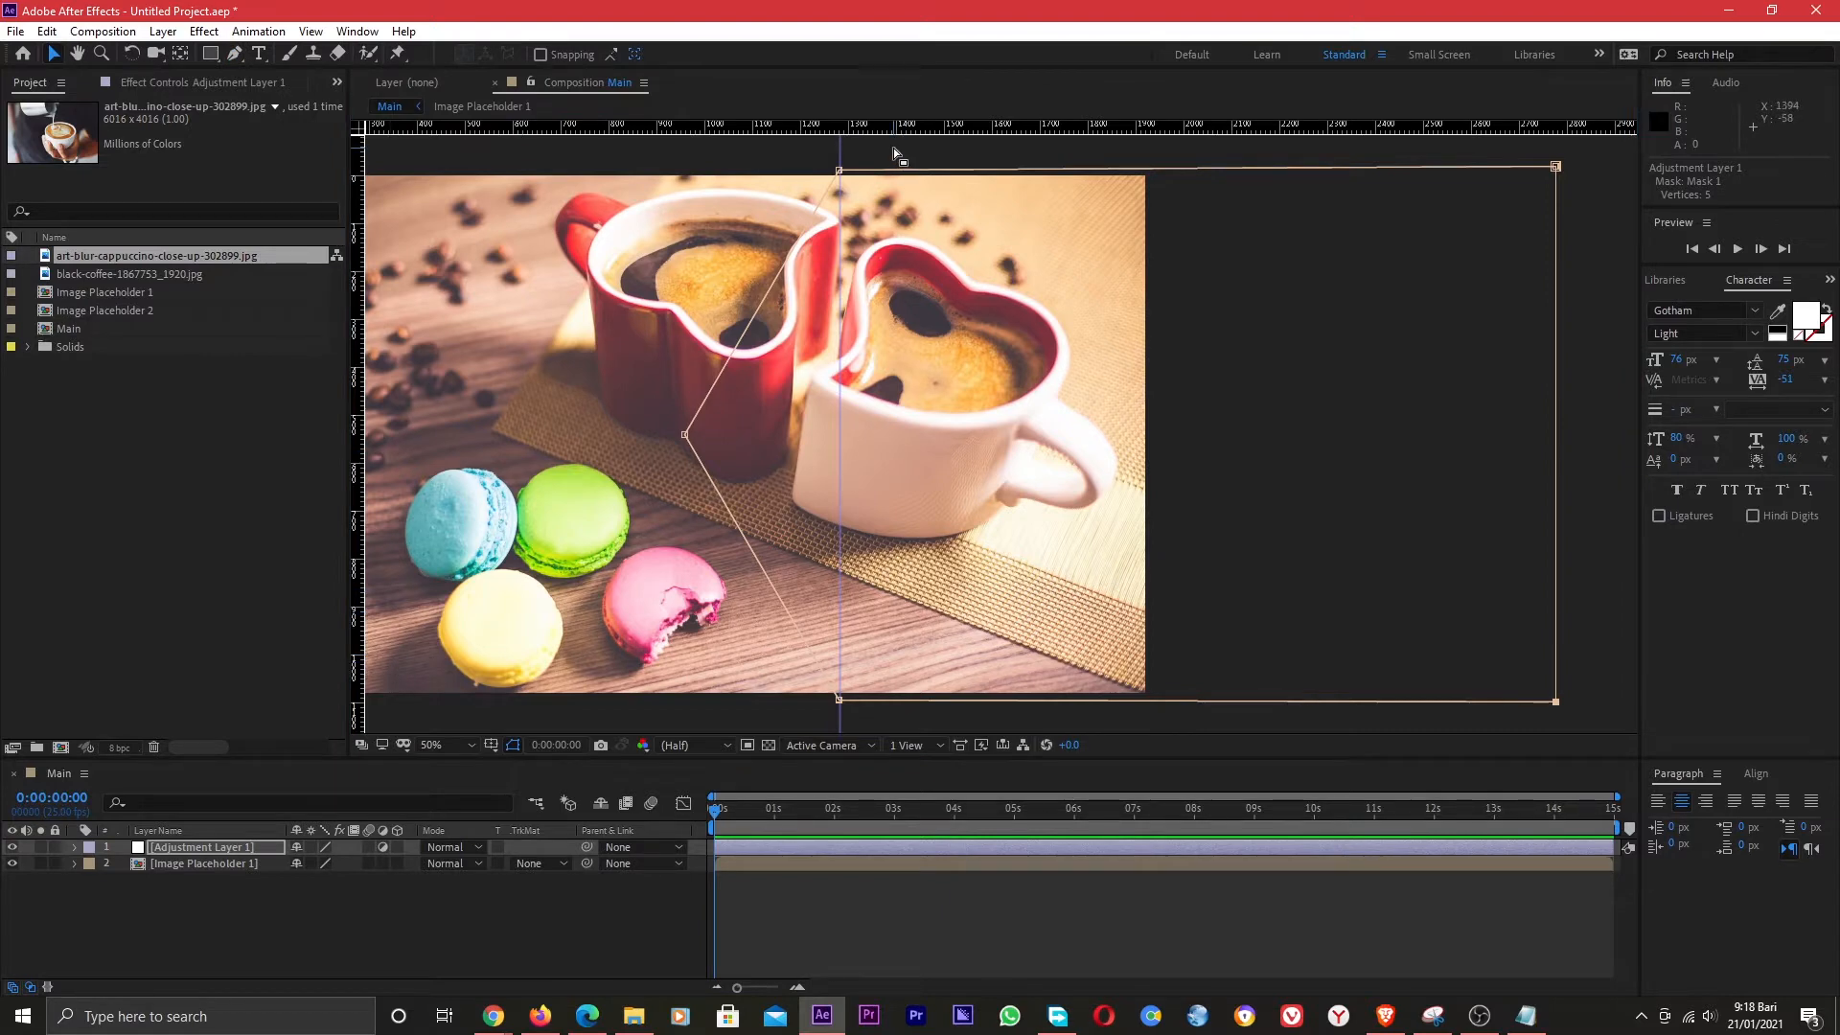
{"action": "left_click_drag", "start_coordinate": [893, 148], "coordinate": [659, 710]}
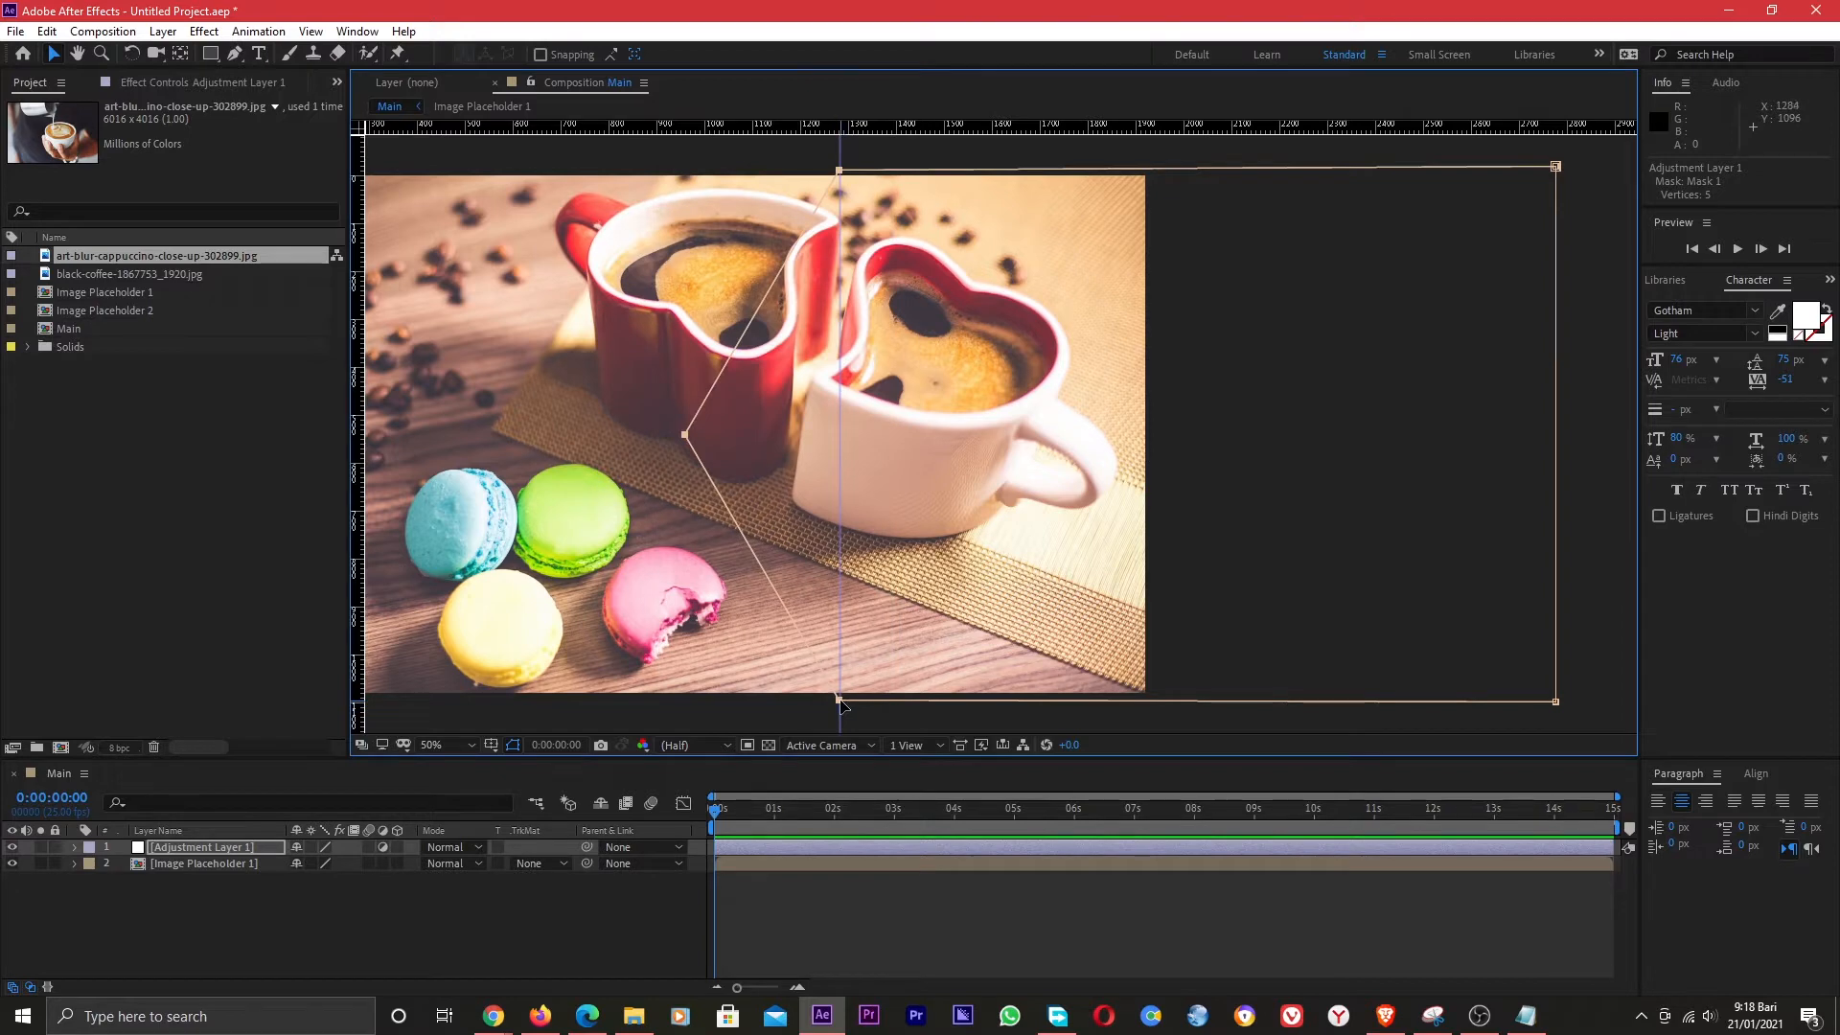
{"action": "left_click_drag", "start_coordinate": [841, 704], "coordinate": [1322, 704]}
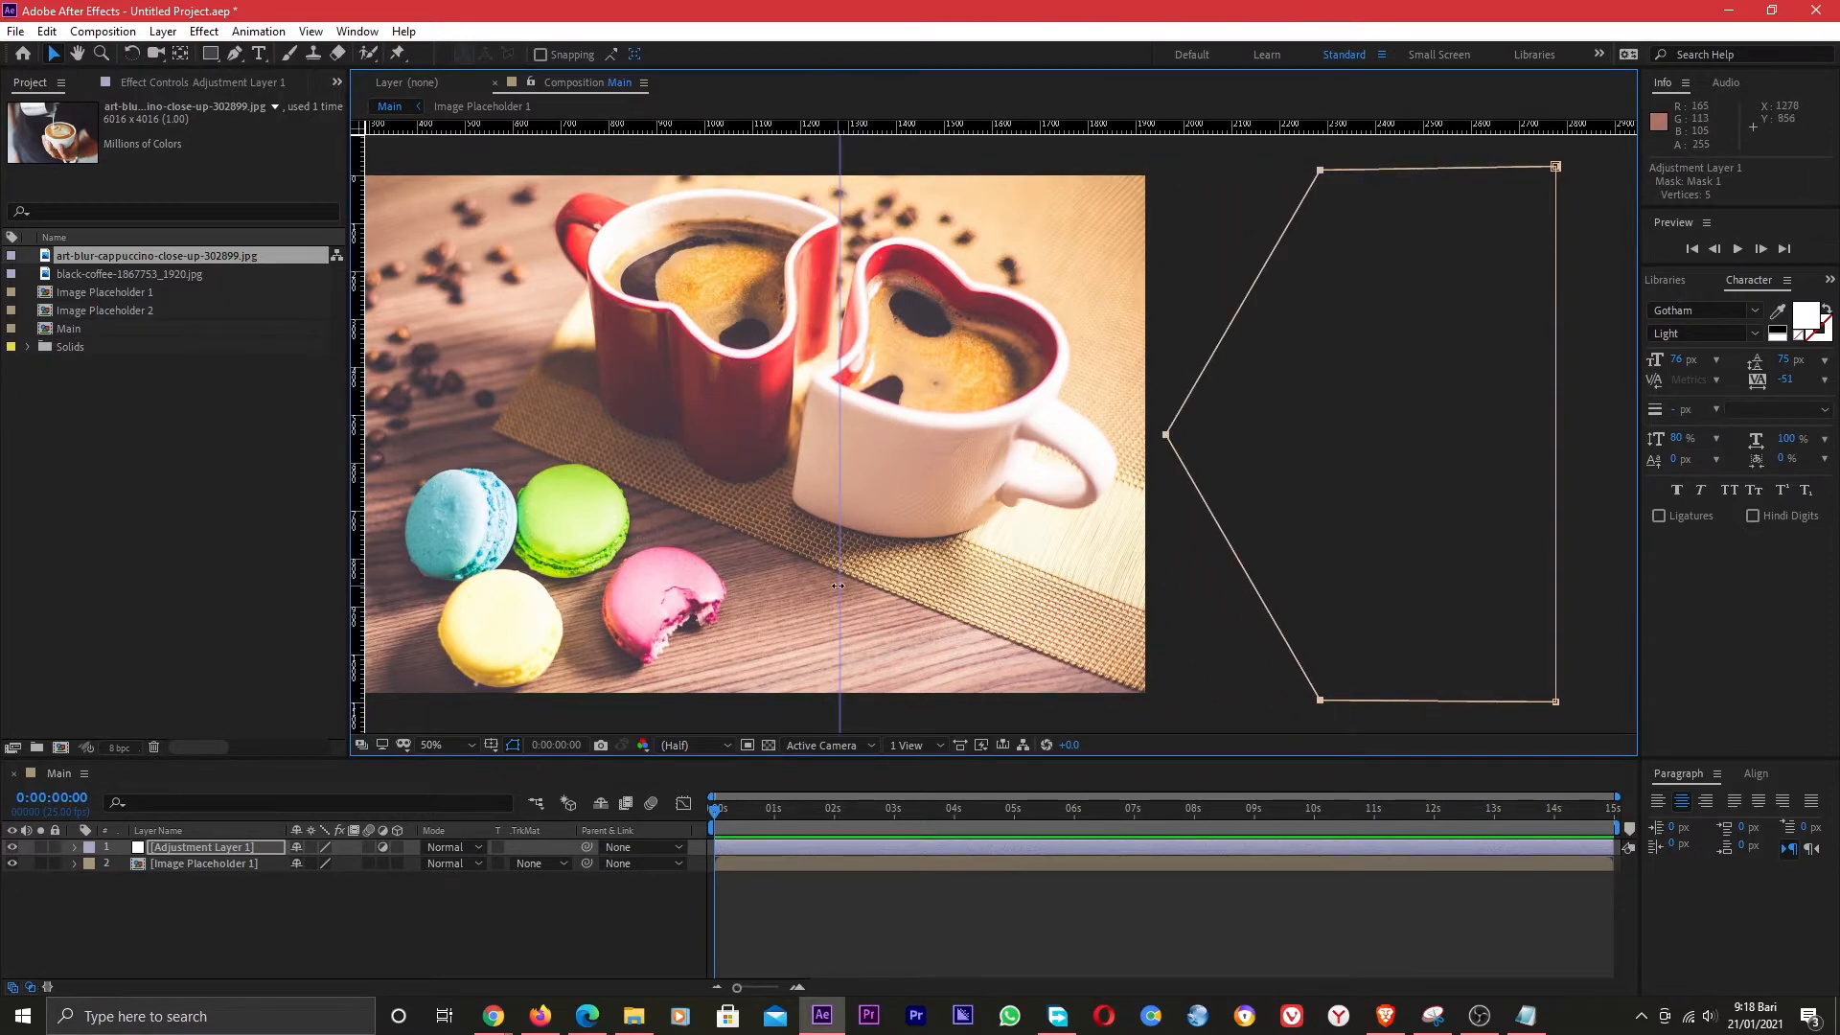
{"action": "left_click_drag", "start_coordinate": [840, 611], "coordinate": [326, 581]}
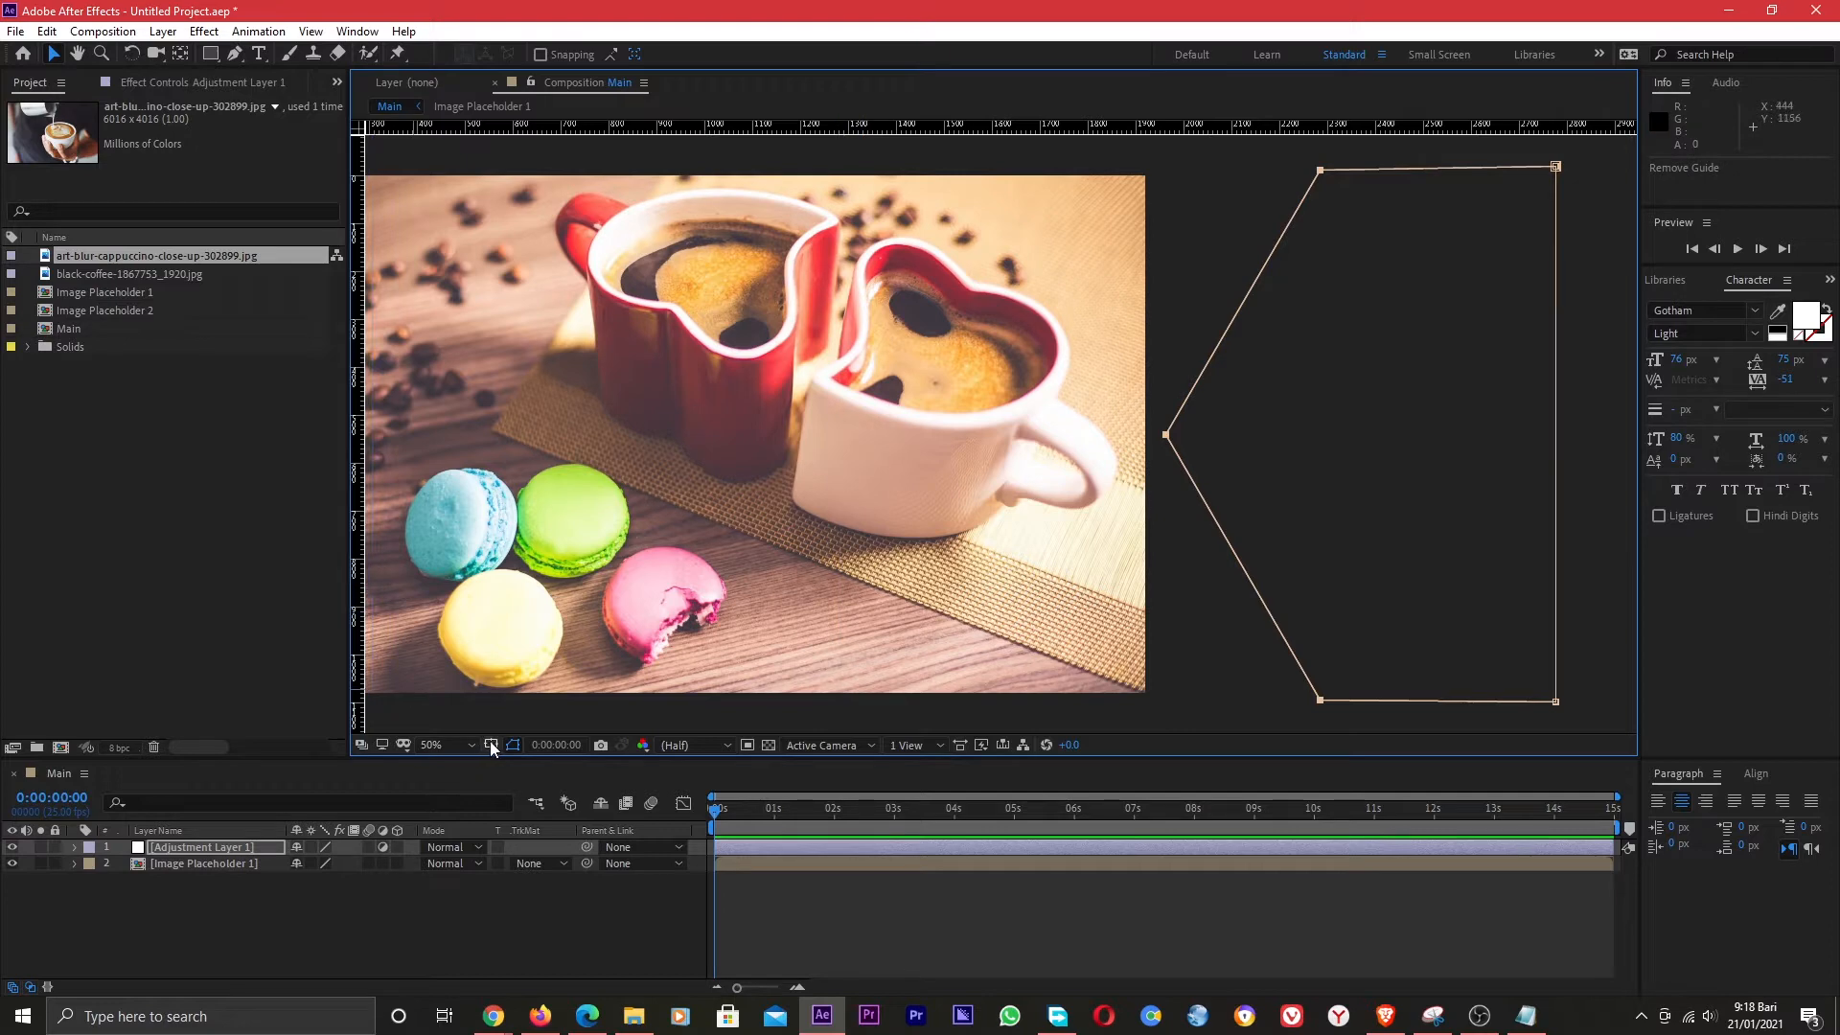
Hide the rulers and enable Mask Path keyframing for the adjustment layer's Mask 1 at 0:00:00:00.
{"action": "left_click", "coordinate": [490, 740]}
{"action": "left_click", "coordinate": [556, 856]}
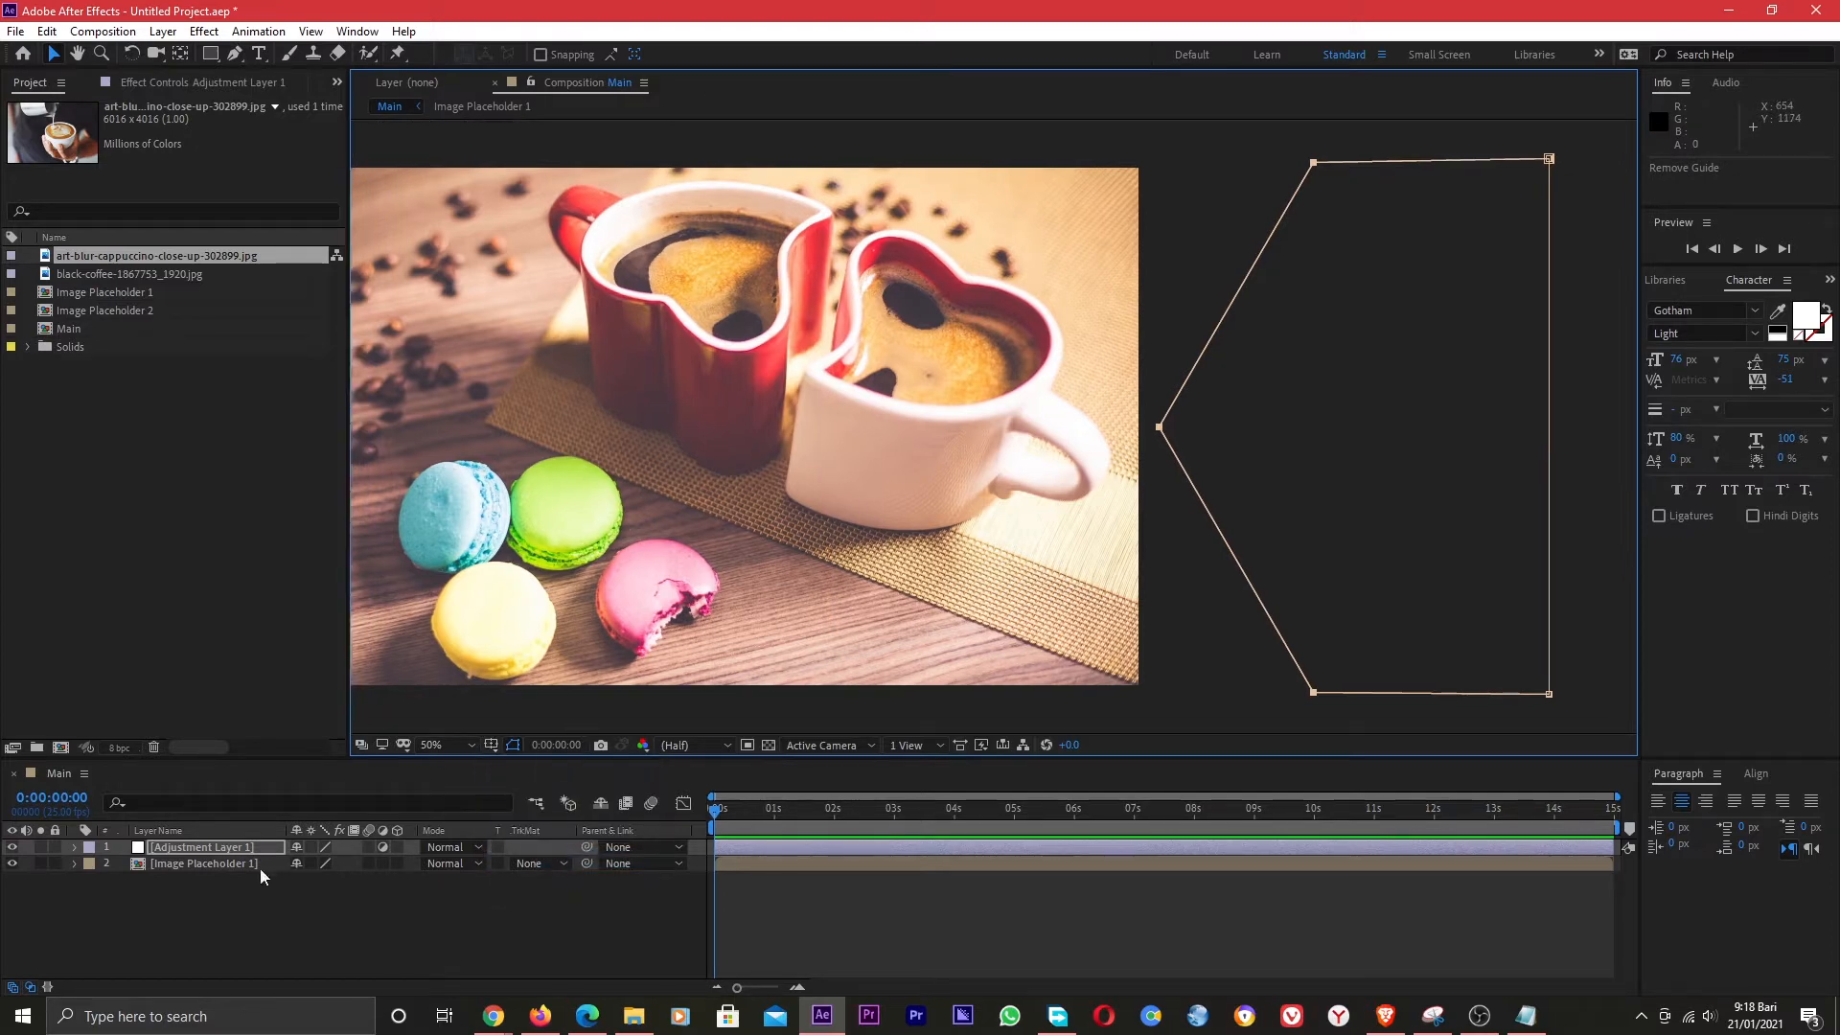
{"action": "left_click", "coordinate": [74, 848]}
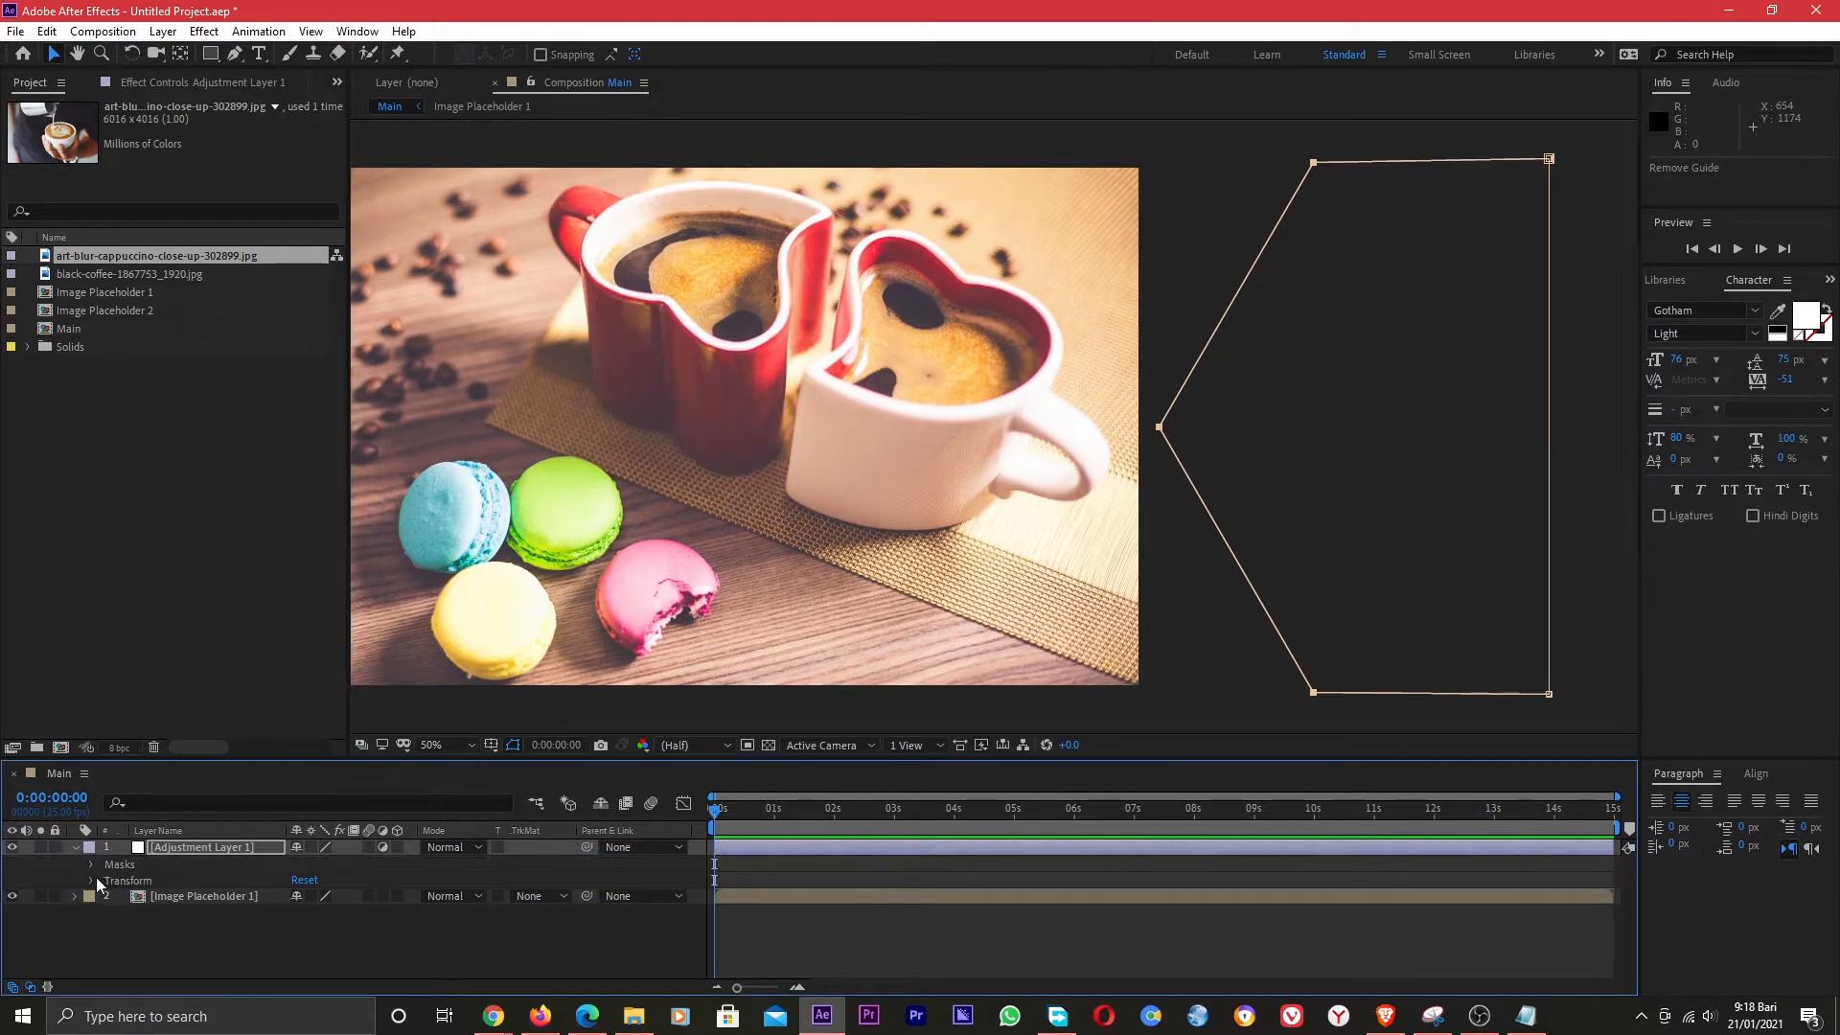
{"action": "left_click", "coordinate": [89, 864]}
{"action": "left_click", "coordinate": [103, 882]}
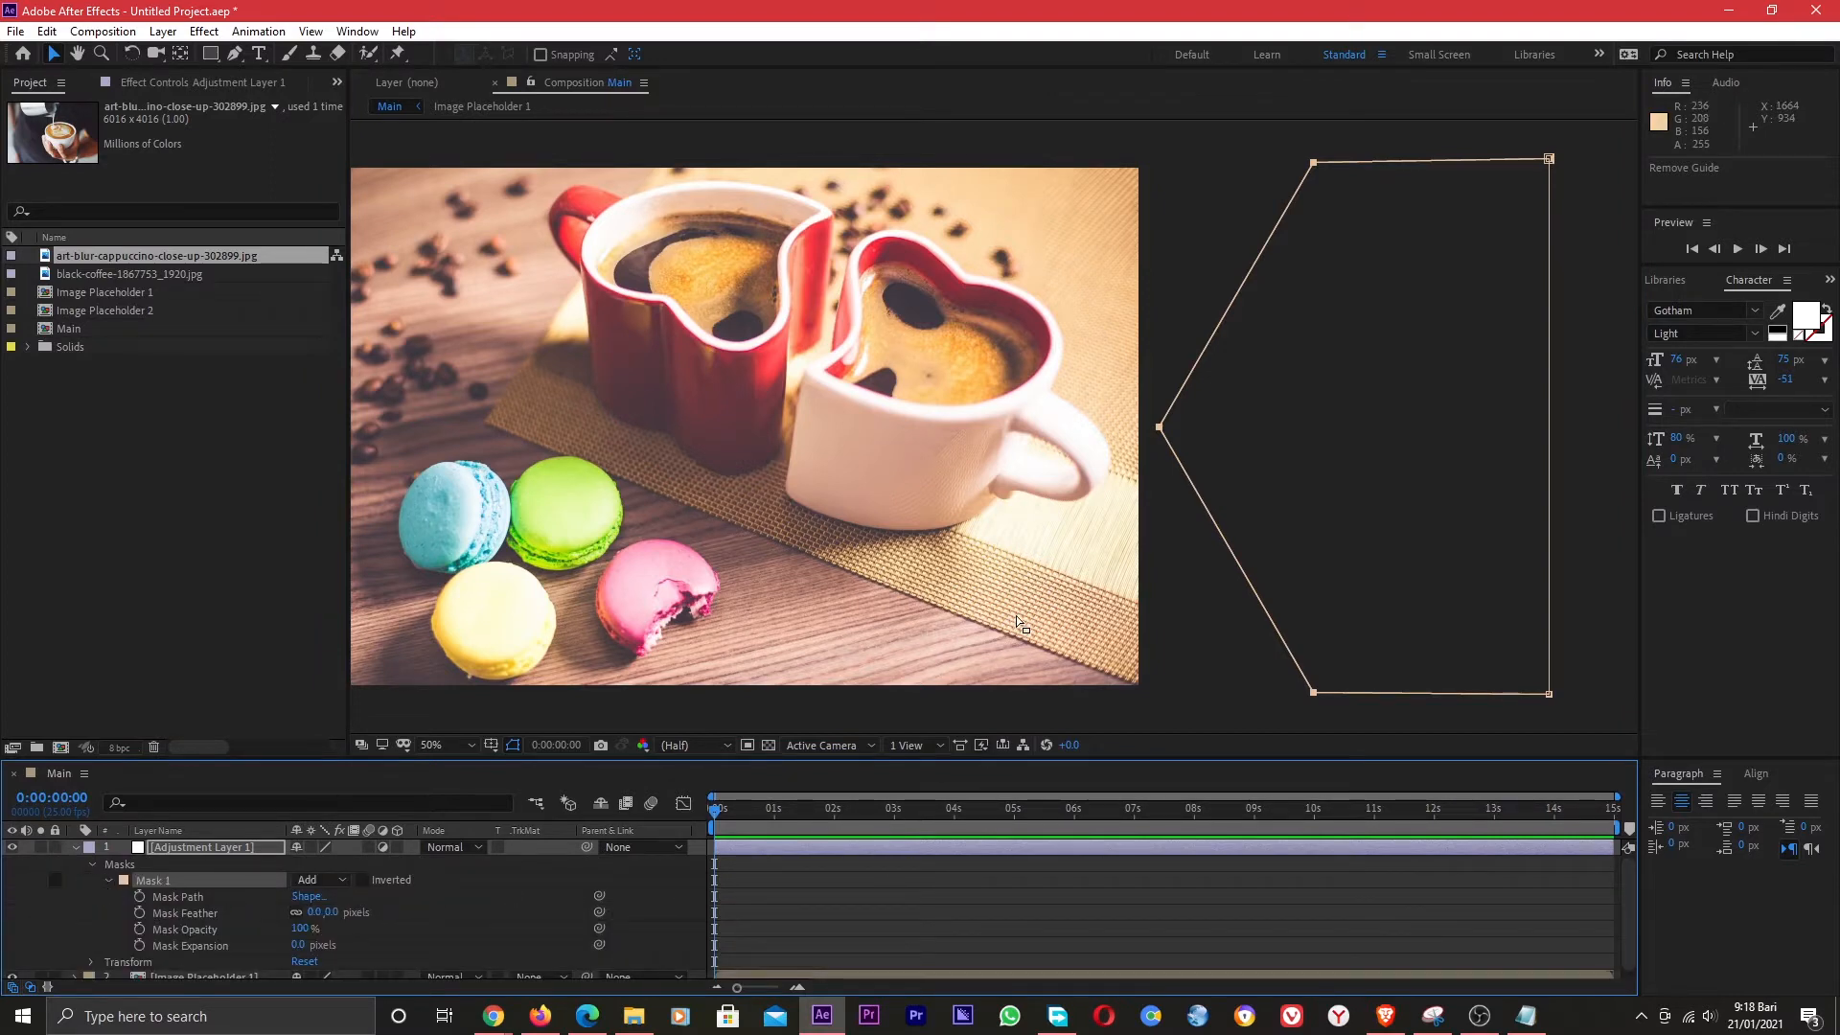
{"action": "scroll", "coordinate": [1020, 624], "scroll_direction": "down", "scroll_amount": 2}
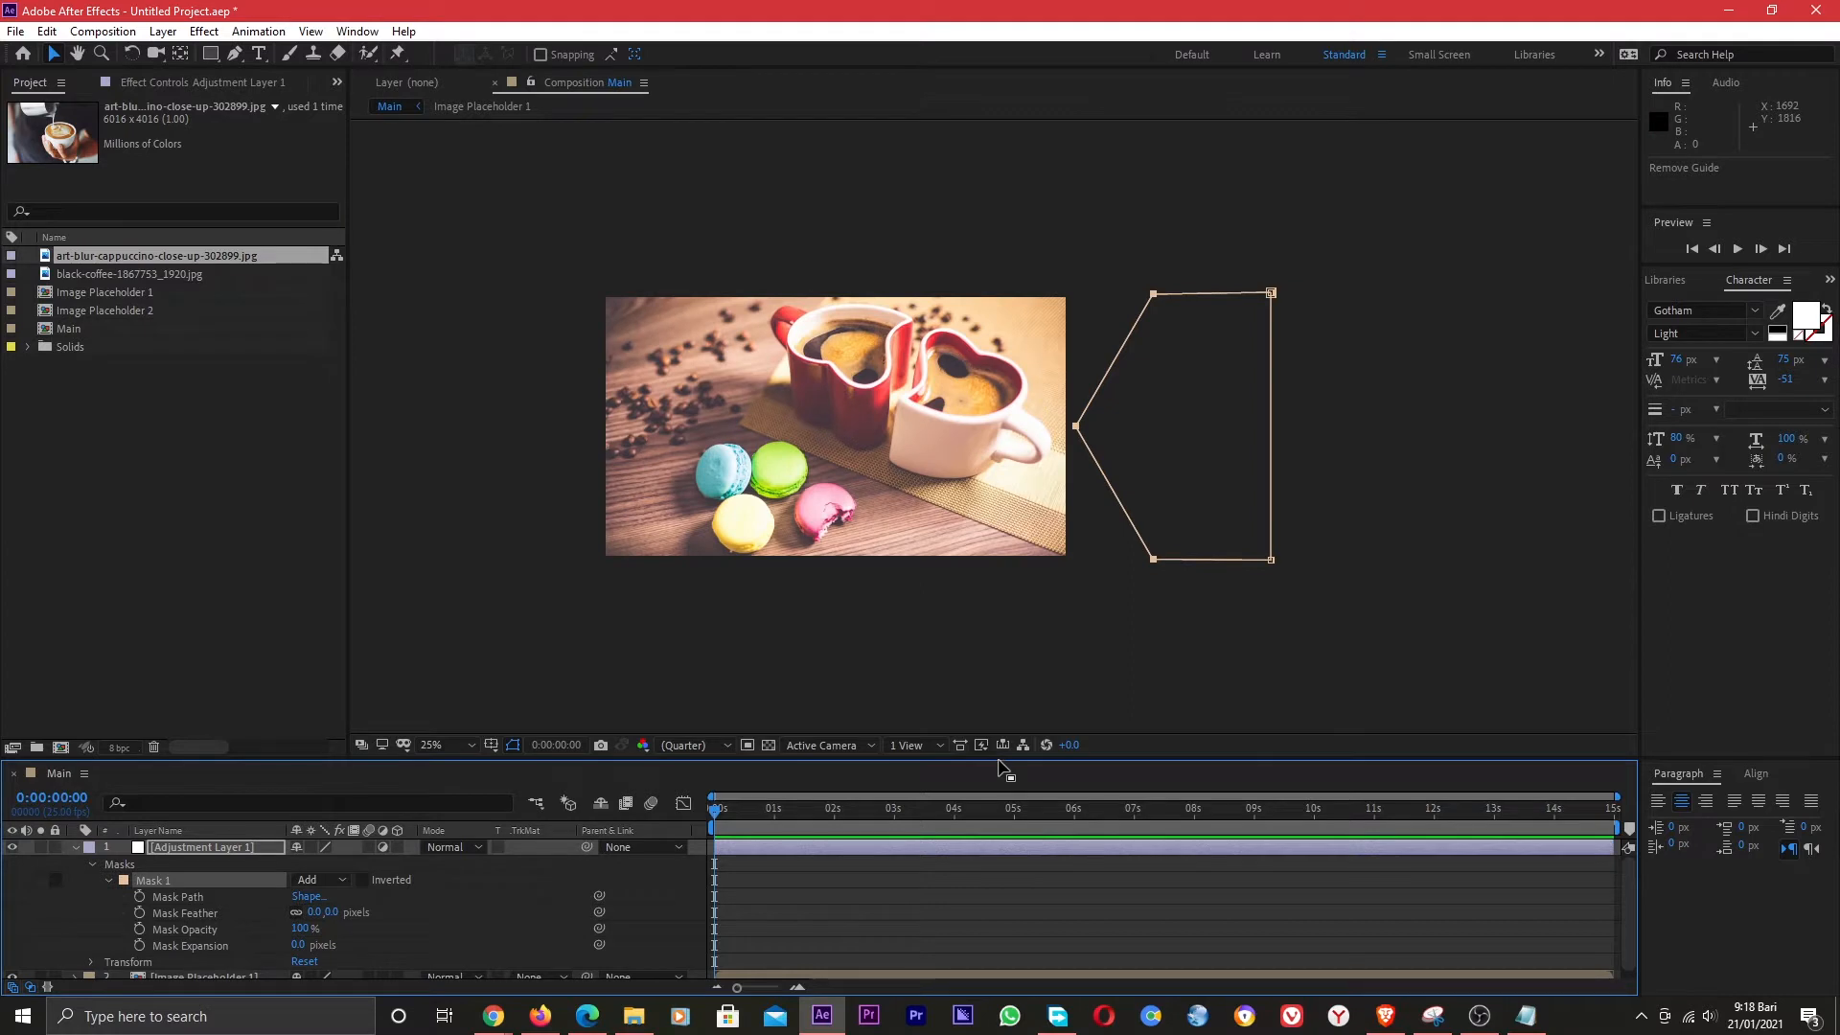
{"action": "left_click_drag", "start_coordinate": [998, 761], "coordinate": [1009, 675]}
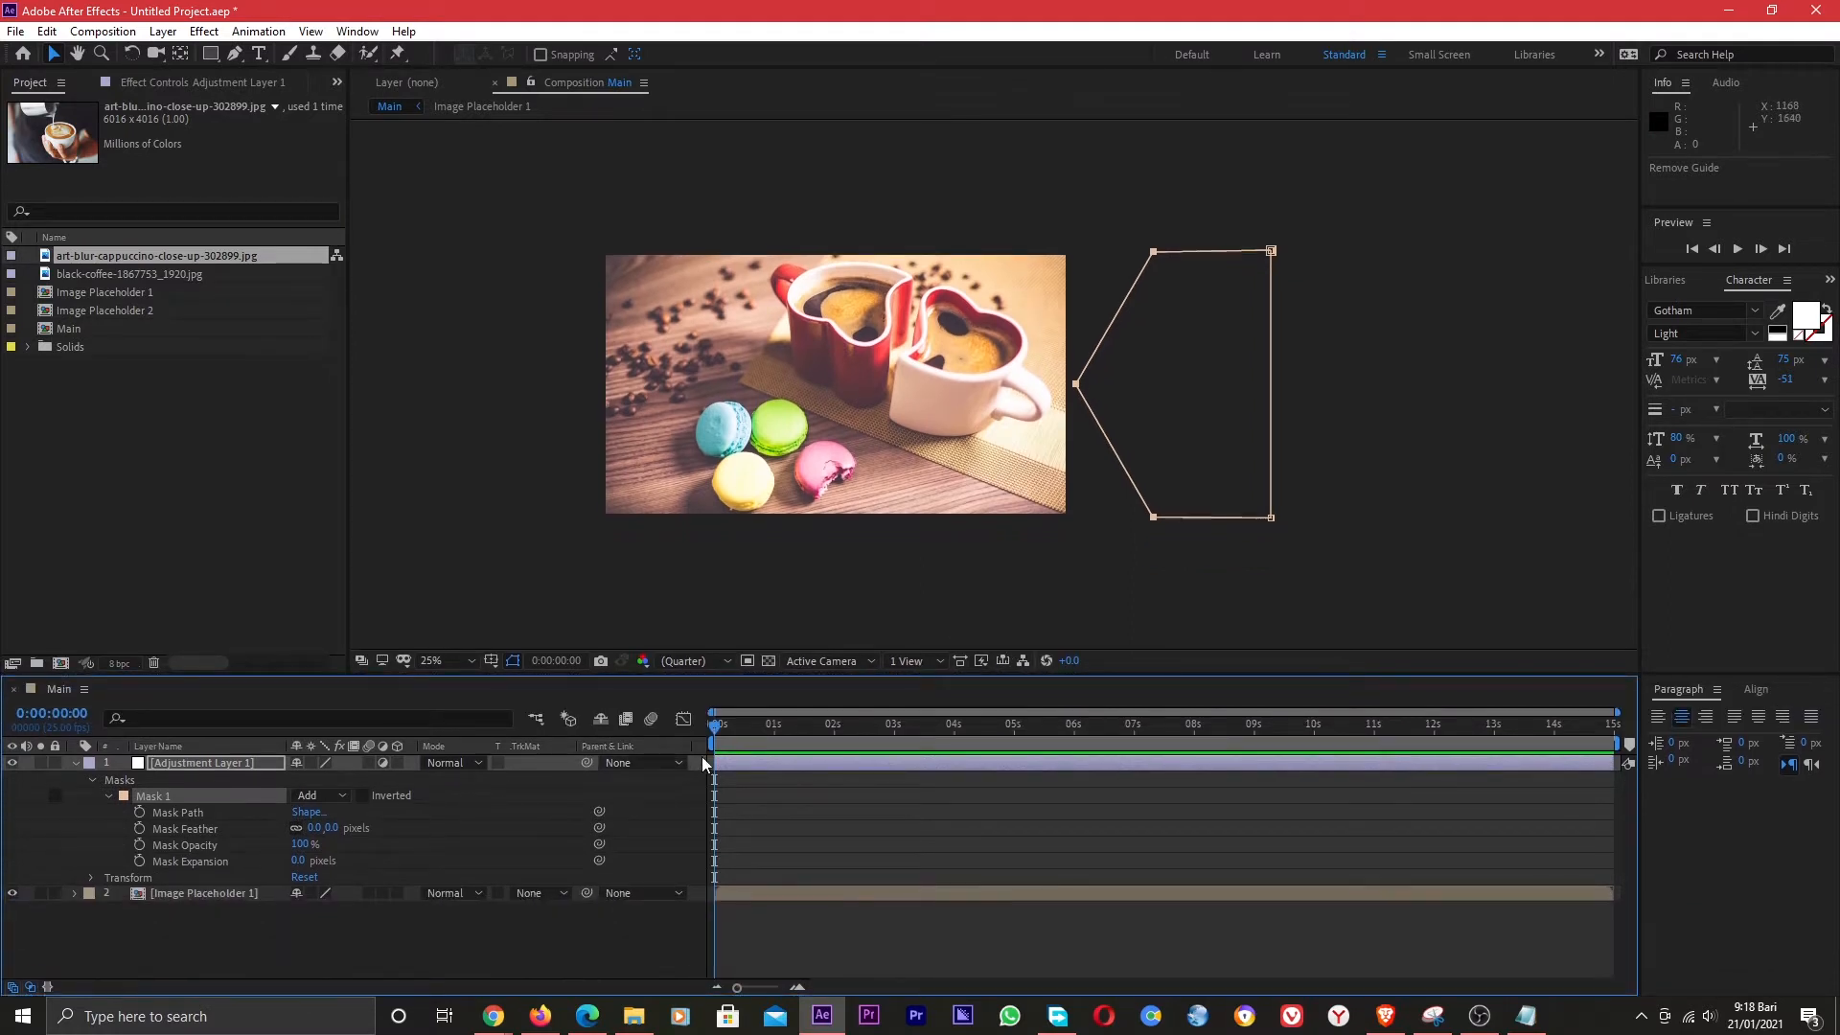
{"action": "left_click", "coordinate": [140, 812]}
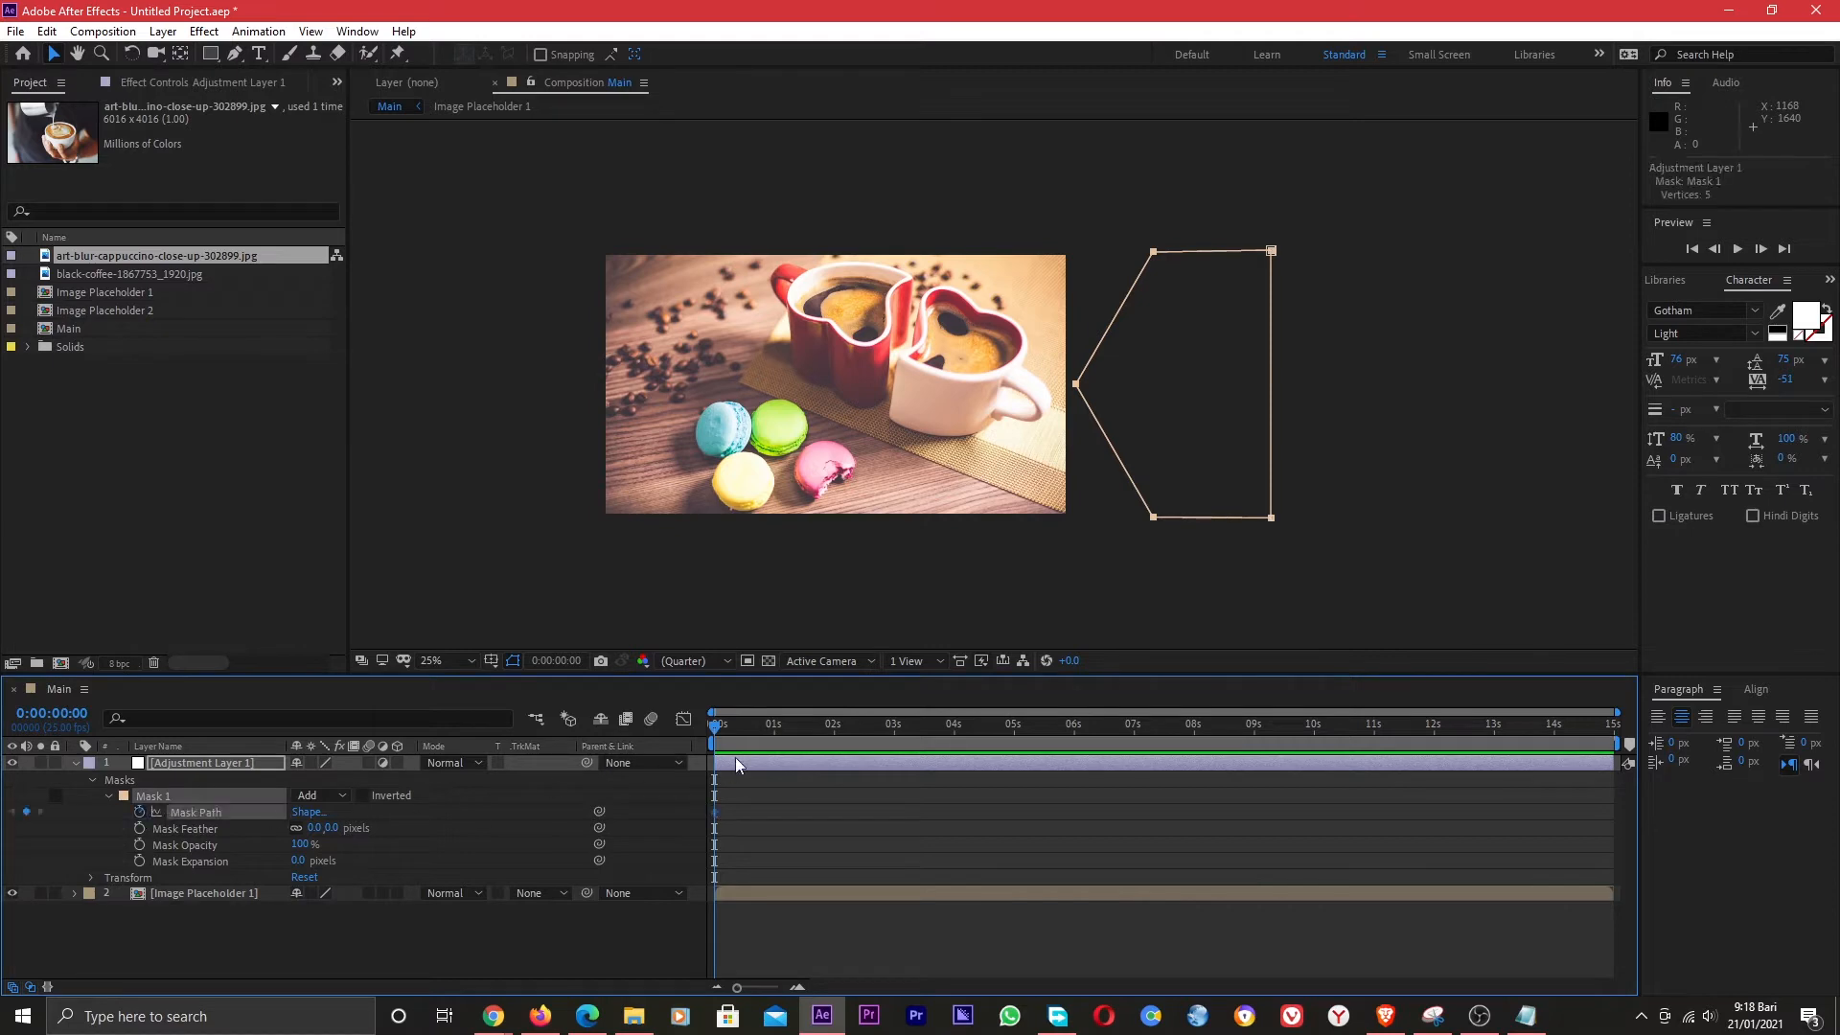
At 0:00:01:00, move the mask's tip and two adjoining corners horizontally past the frame's left edge.
{"action": "left_click", "coordinate": [777, 736]}
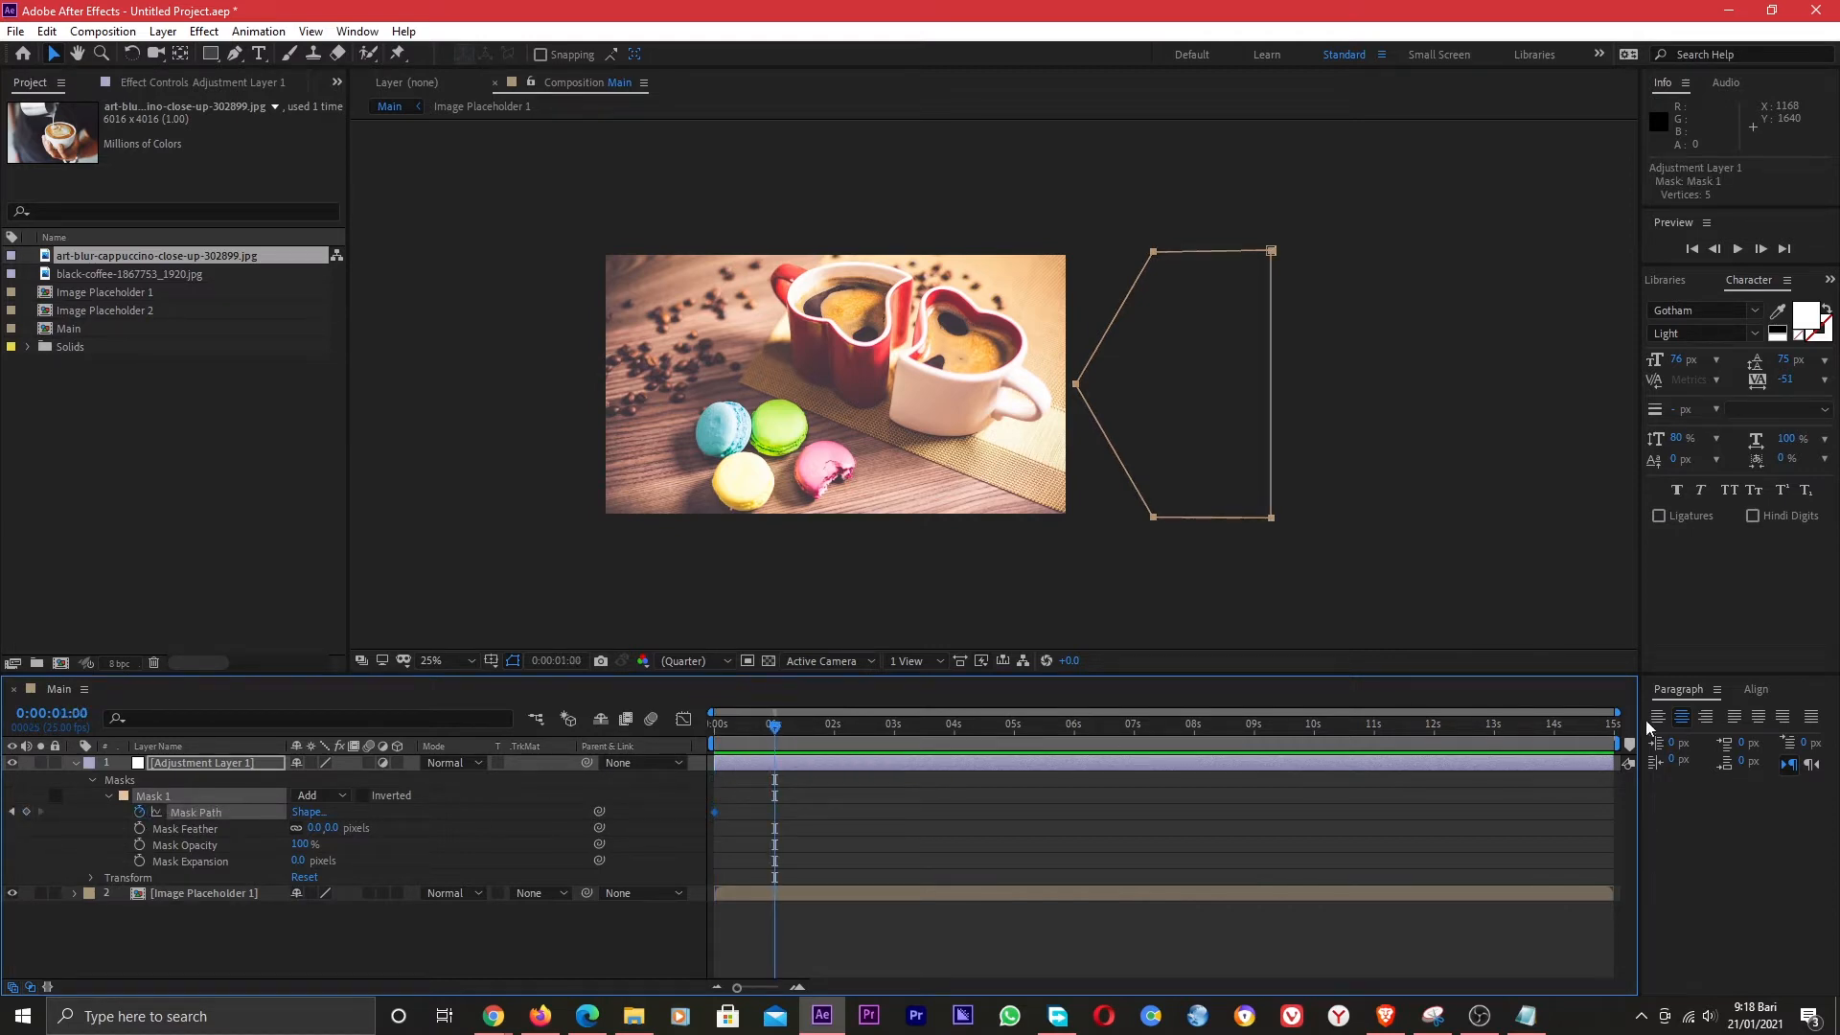
{"action": "left_click_drag", "start_coordinate": [1614, 711], "coordinate": [974, 712]}
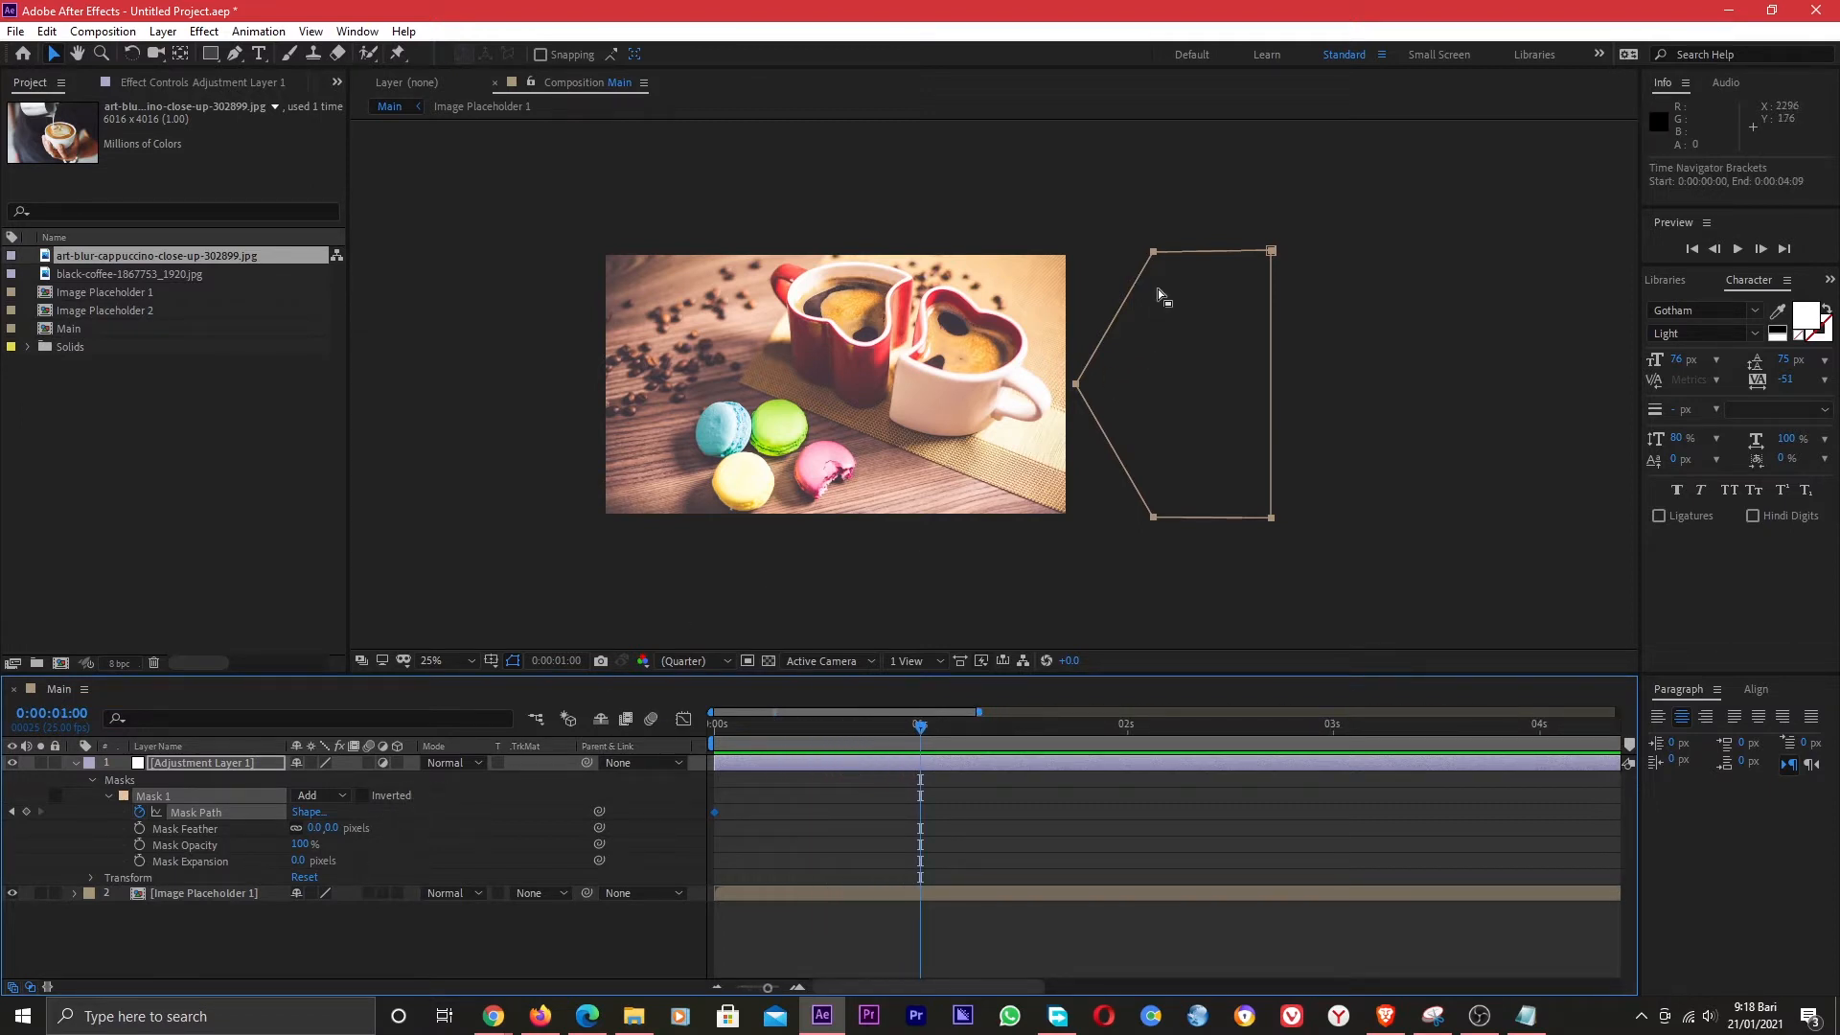
{"action": "left_click_drag", "start_coordinate": [1181, 228], "coordinate": [1058, 583]}
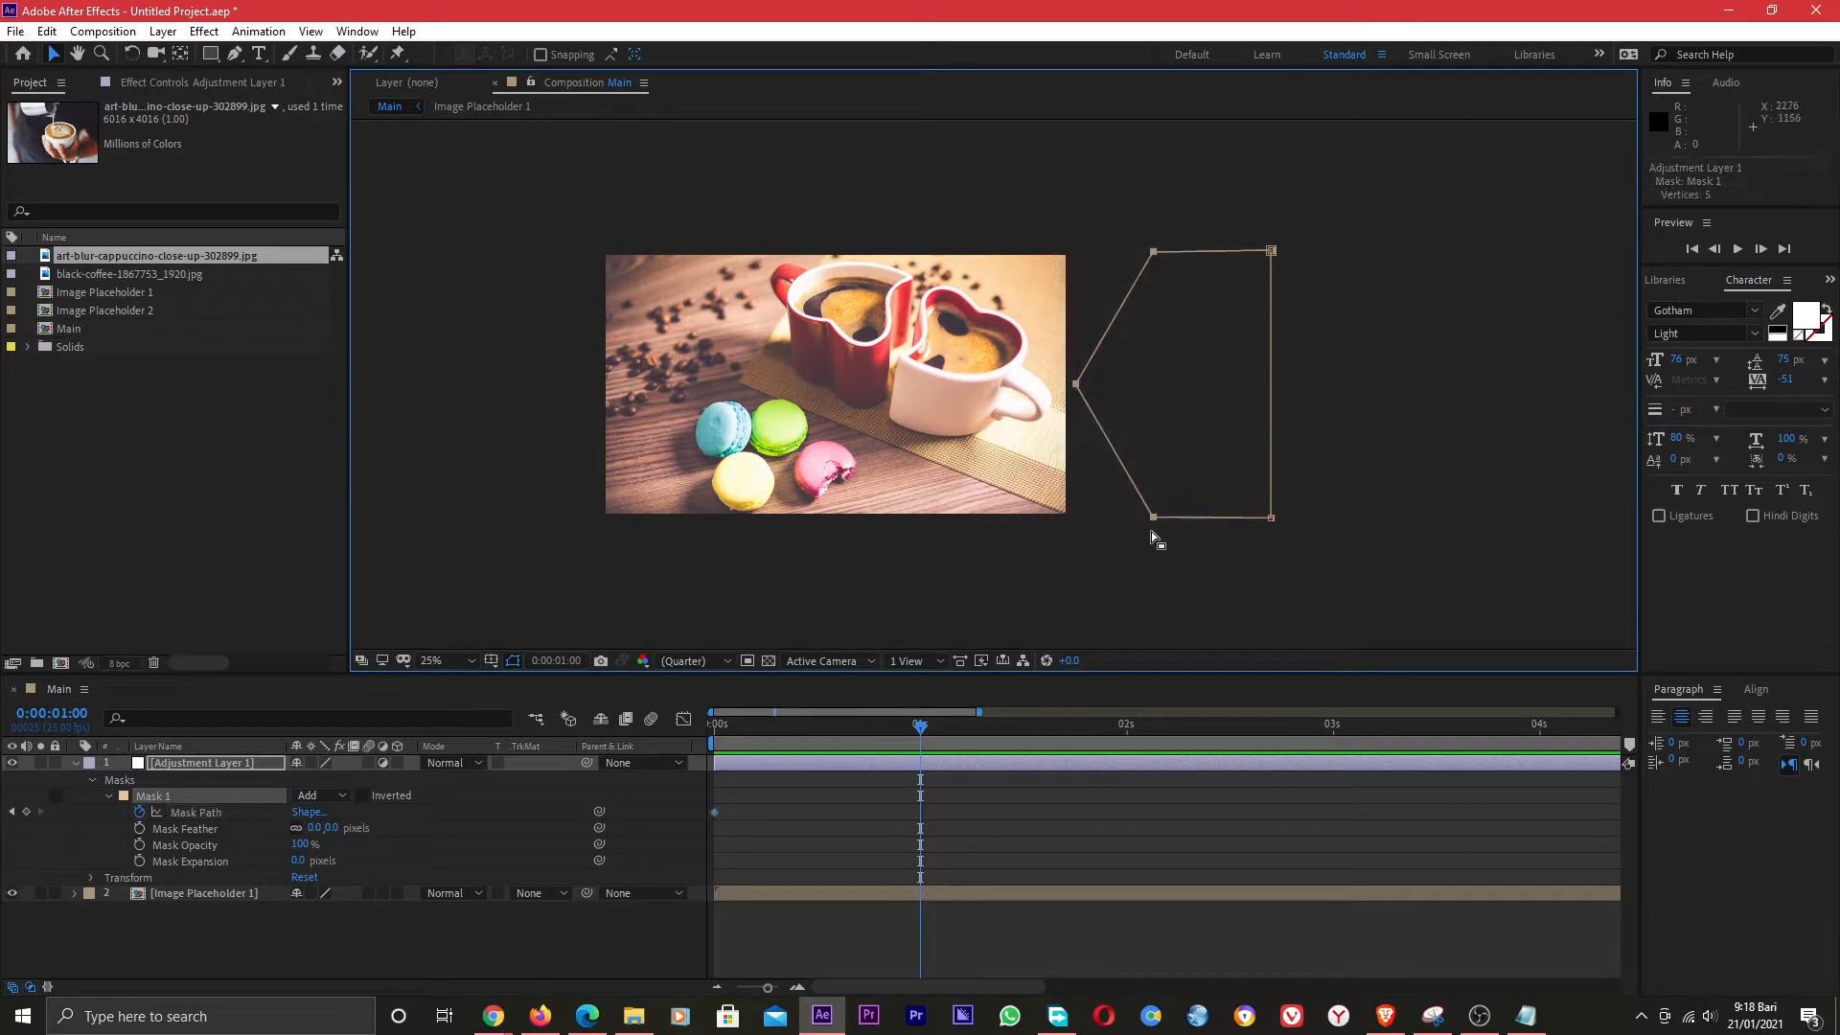
{"action": "left_click_drag", "start_coordinate": [1153, 523], "coordinate": [565, 523]}
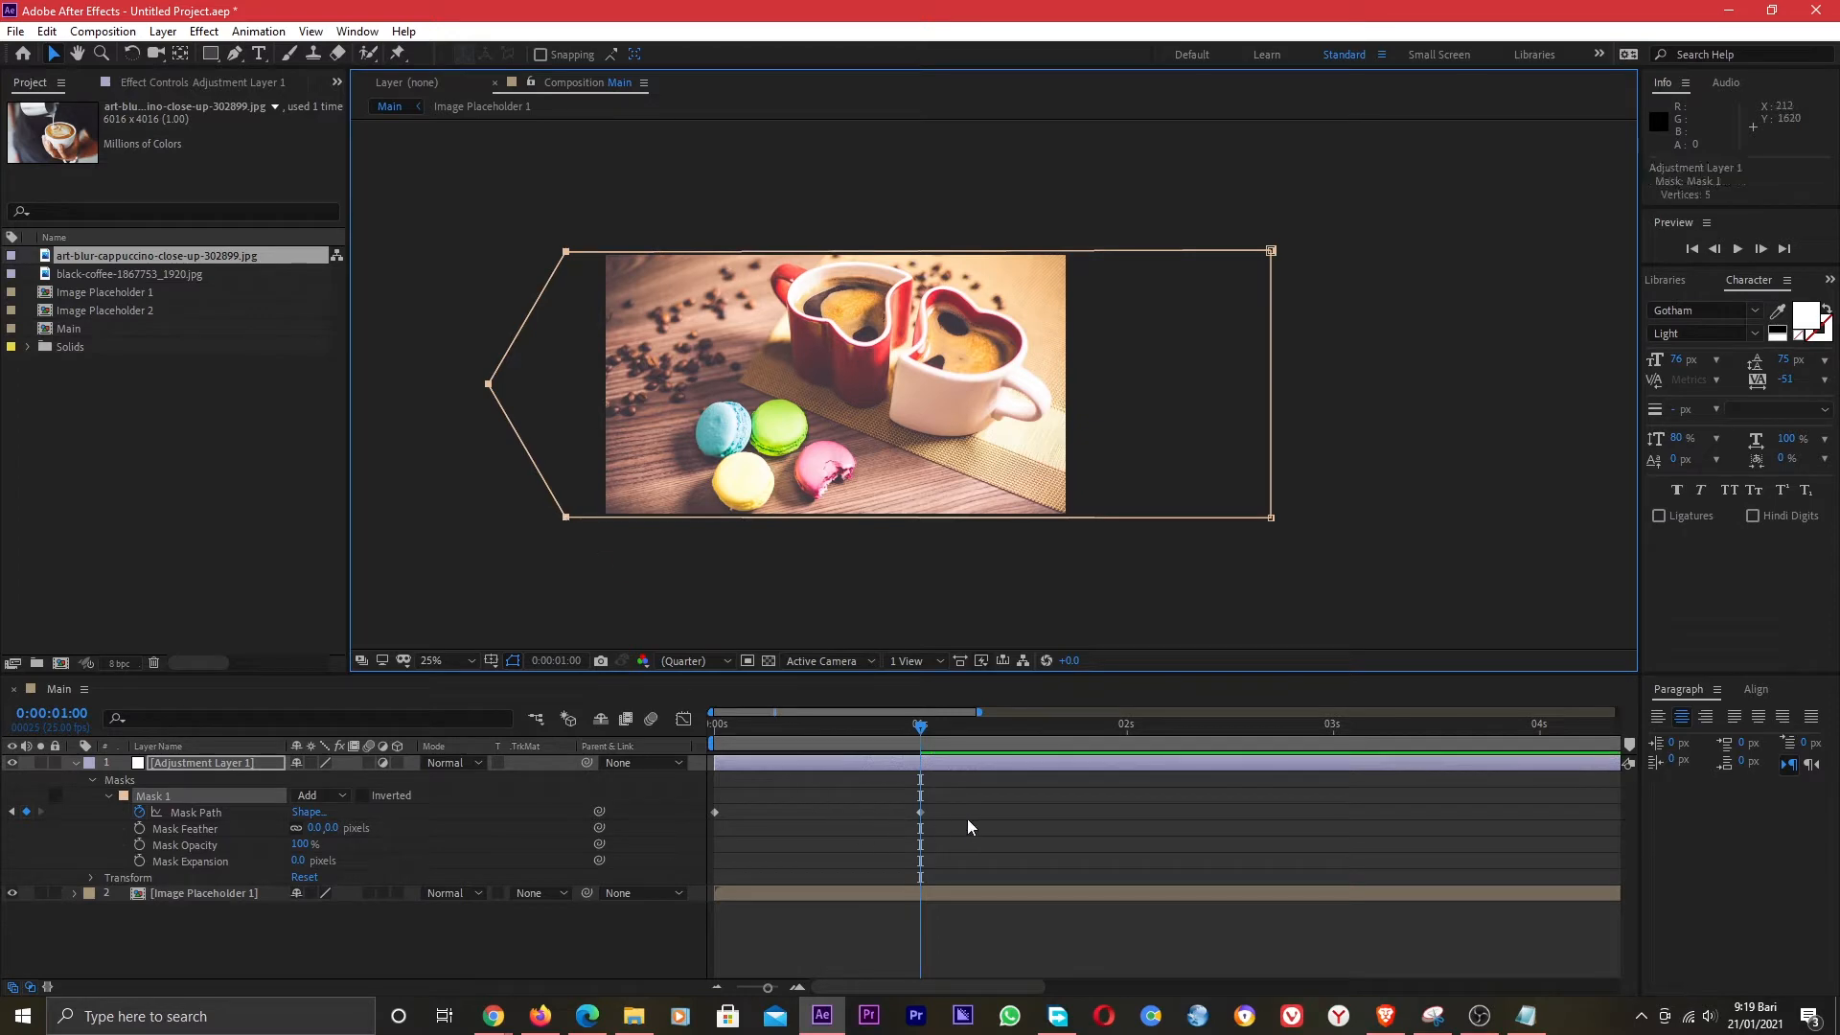
Apply Easy Ease to both Mask Path keyframes of the adjustment layer.
{"action": "left_click_drag", "start_coordinate": [948, 803], "coordinate": [729, 848]}
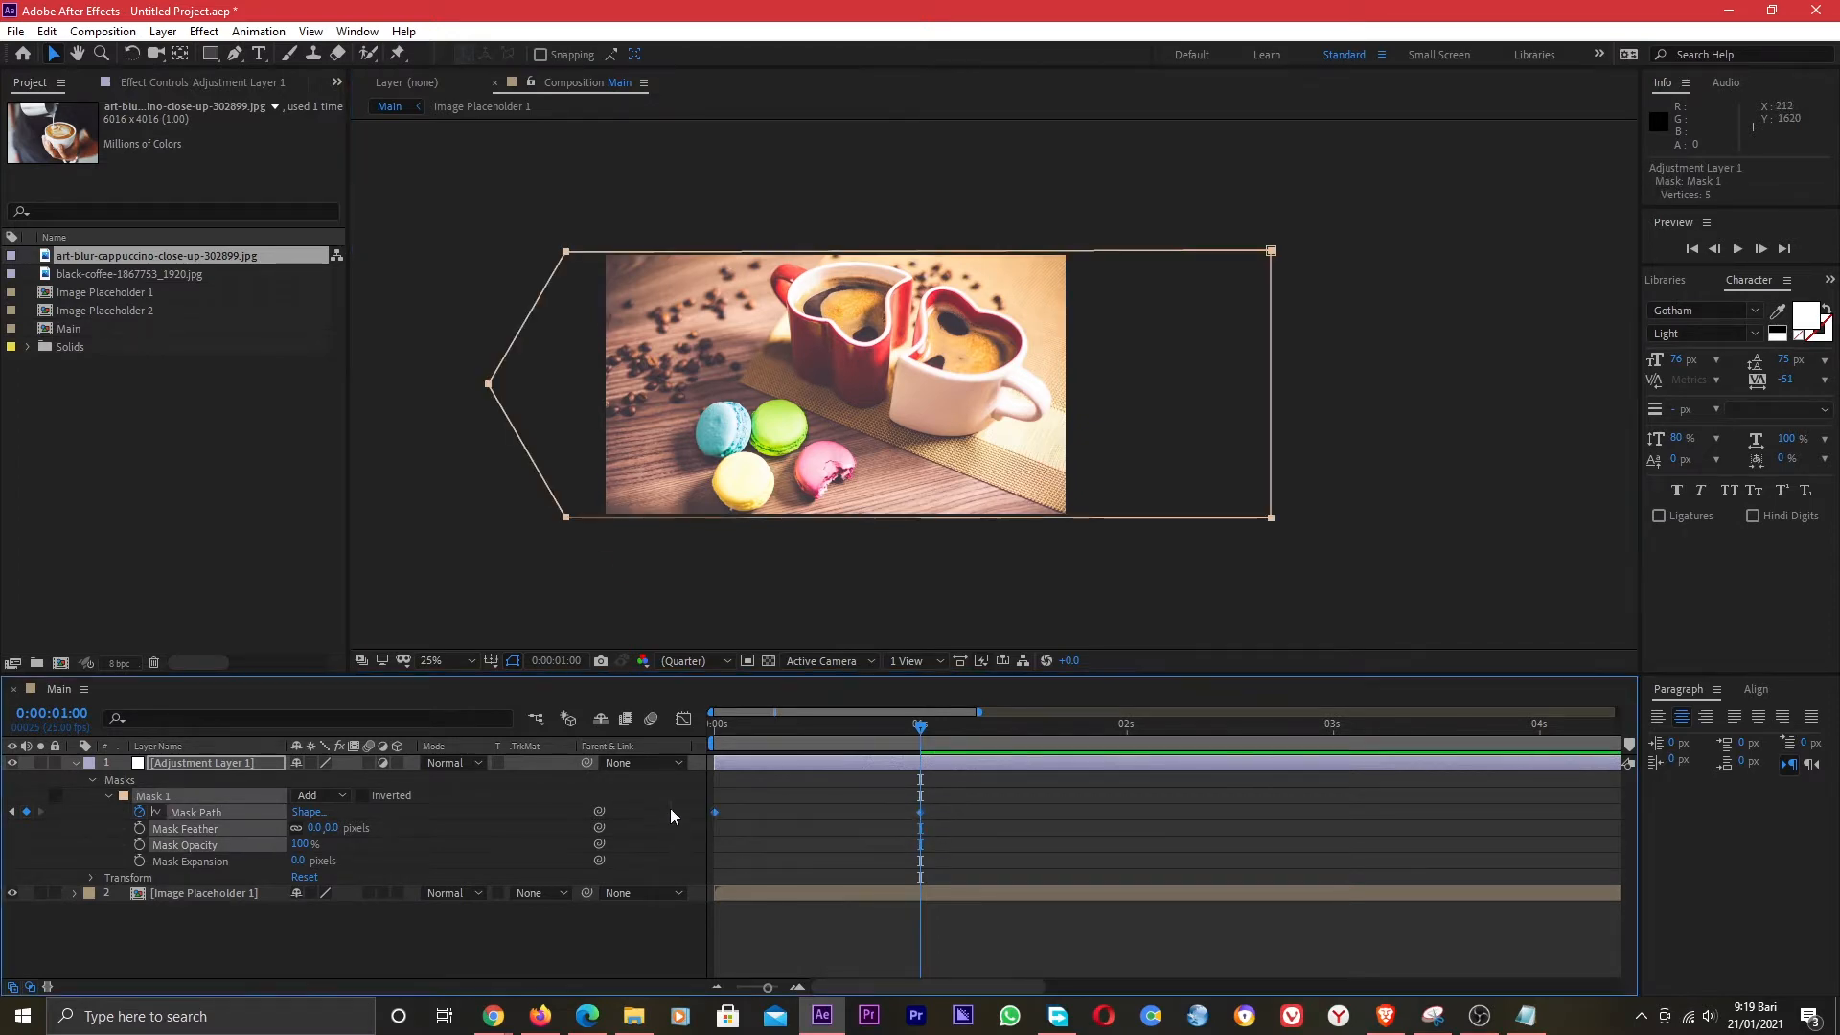
{"action": "right_click", "coordinate": [920, 811]}
{"action": "mouse_move", "coordinate": [1074, 801]}
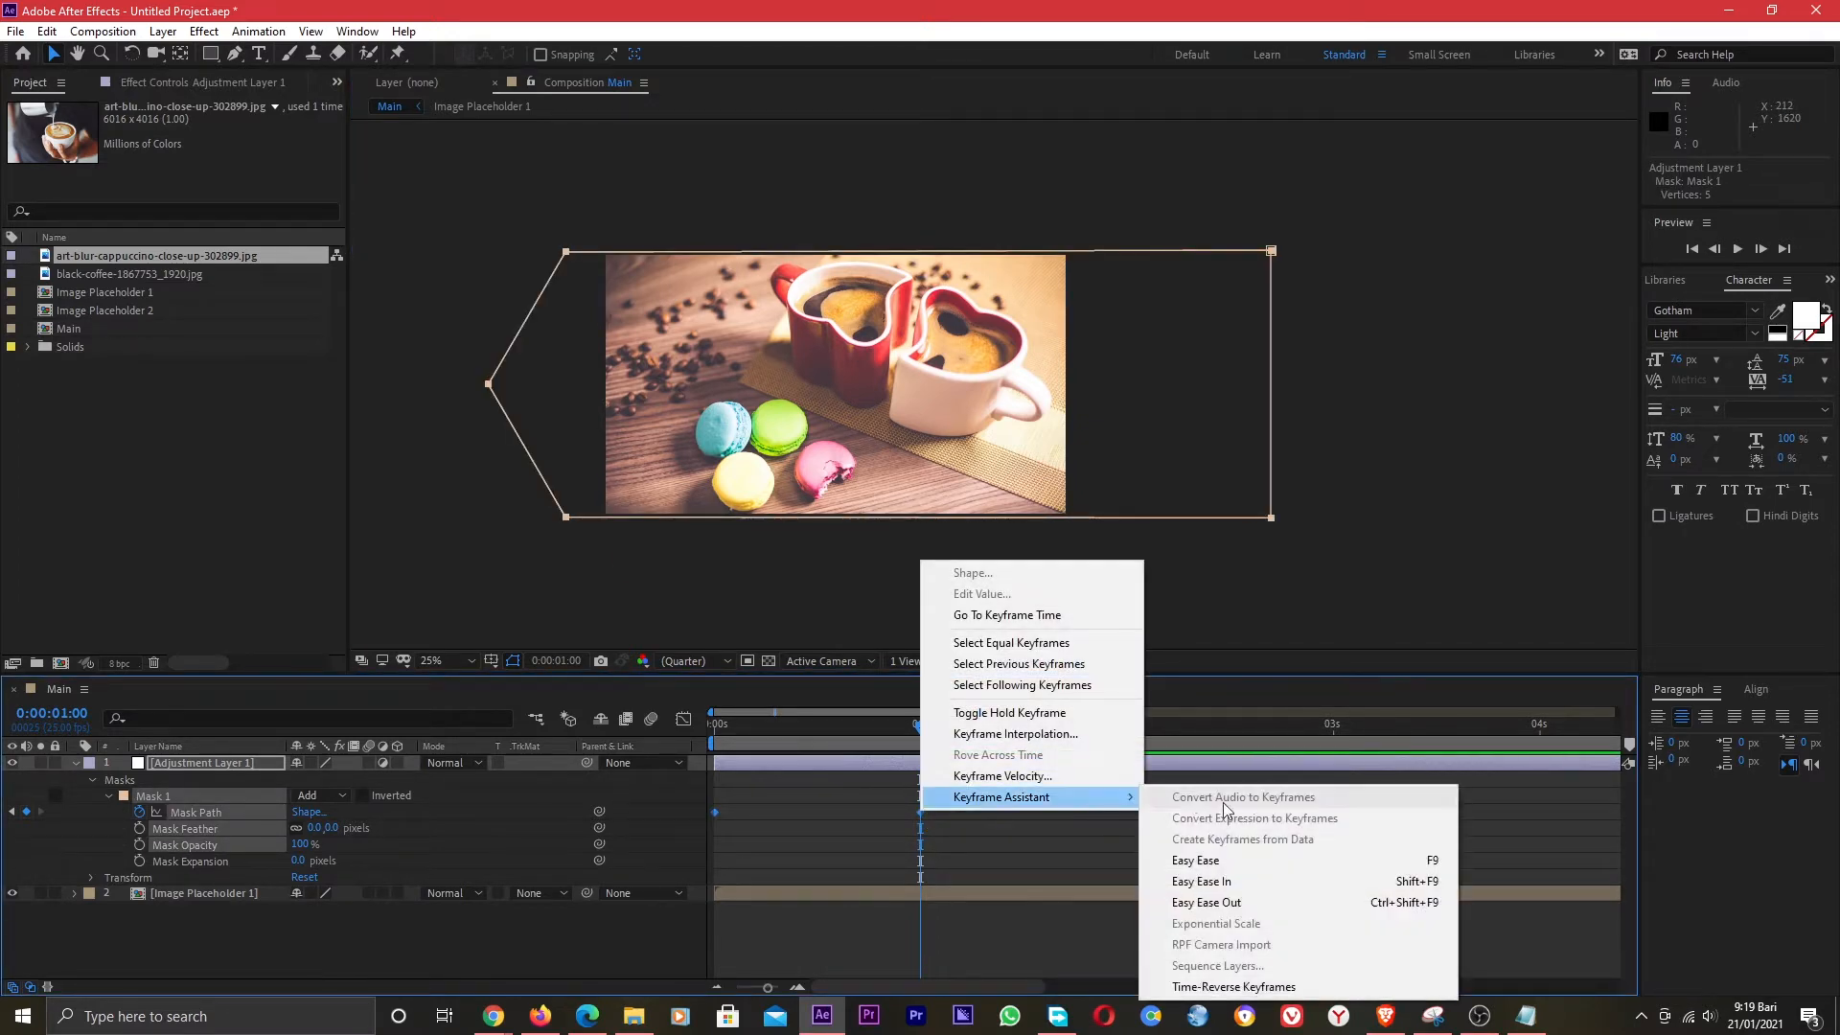
{"action": "left_click", "coordinate": [1217, 859]}
Raise the 1-second Mask Path keyframe's incoming influence to 100% in the speed graph, and preview the mask motion from the start.
{"action": "left_click", "coordinate": [684, 721]}
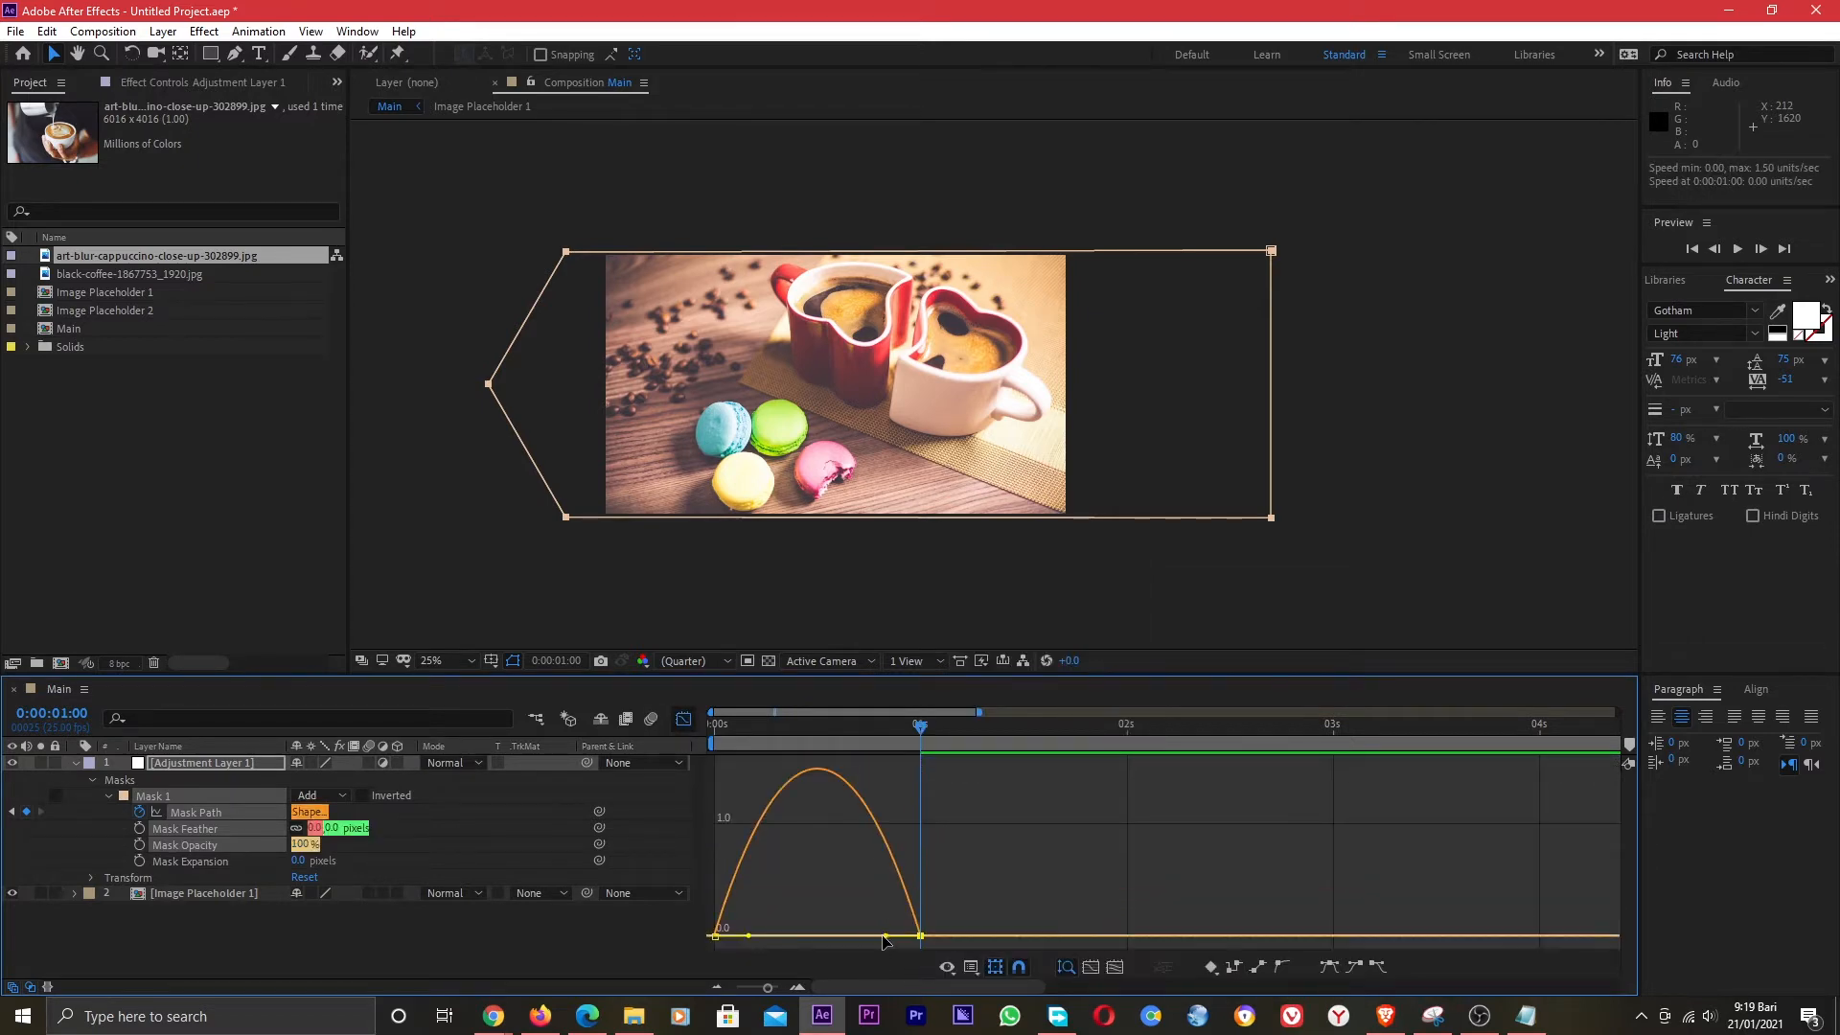
{"action": "left_click_drag", "start_coordinate": [882, 935], "coordinate": [818, 935]}
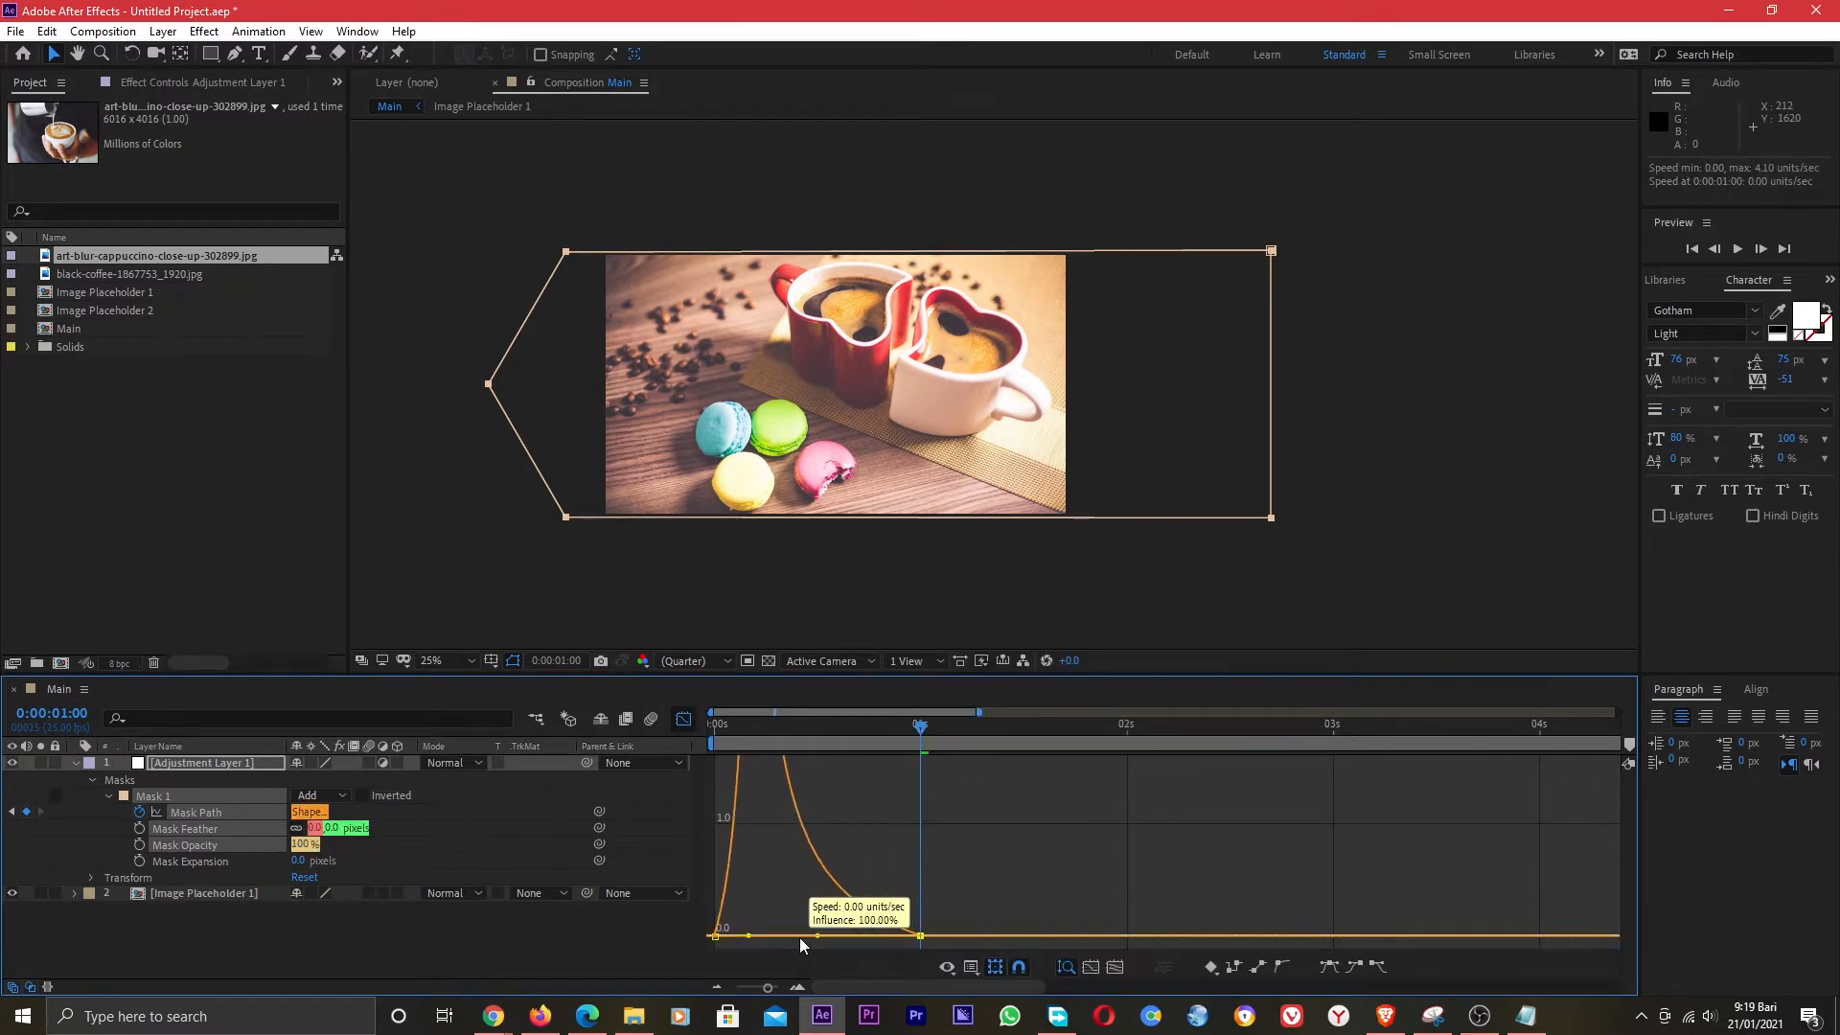
{"action": "left_click", "coordinate": [683, 721]}
{"action": "left_click", "coordinate": [714, 730]}
{"action": "key", "text": "space"}
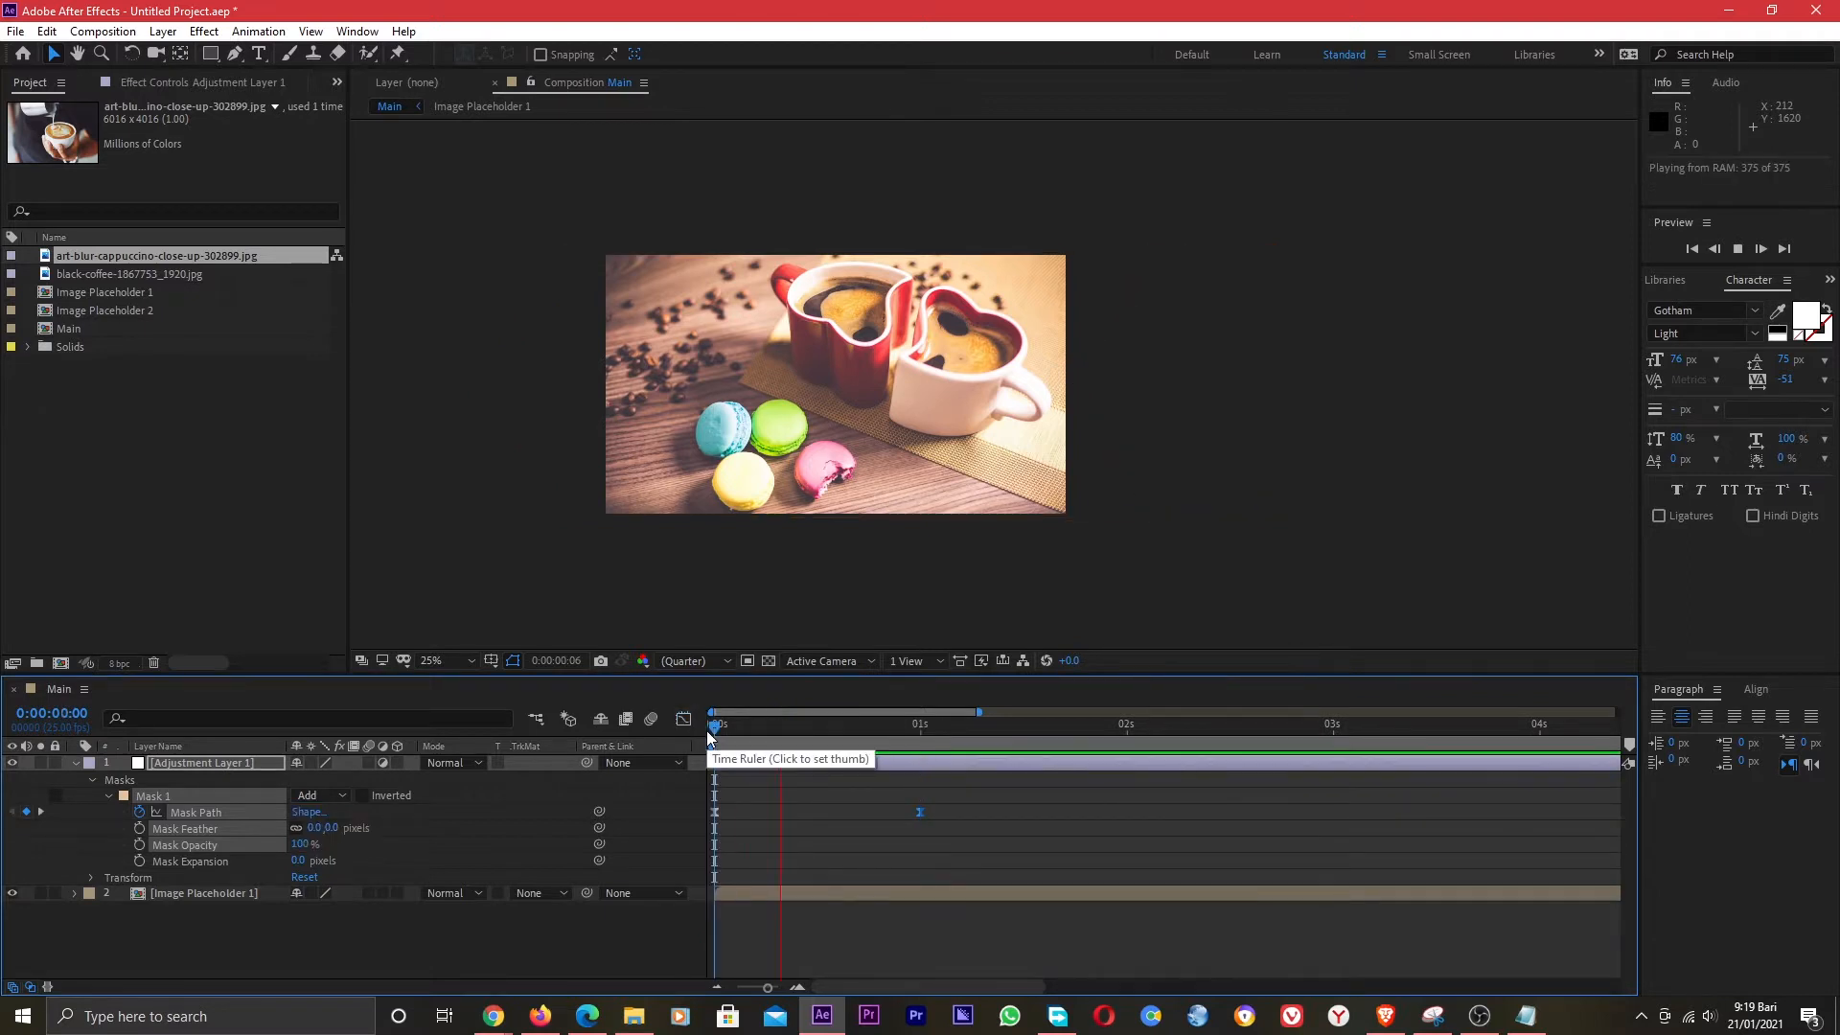
{"action": "key", "text": "space"}
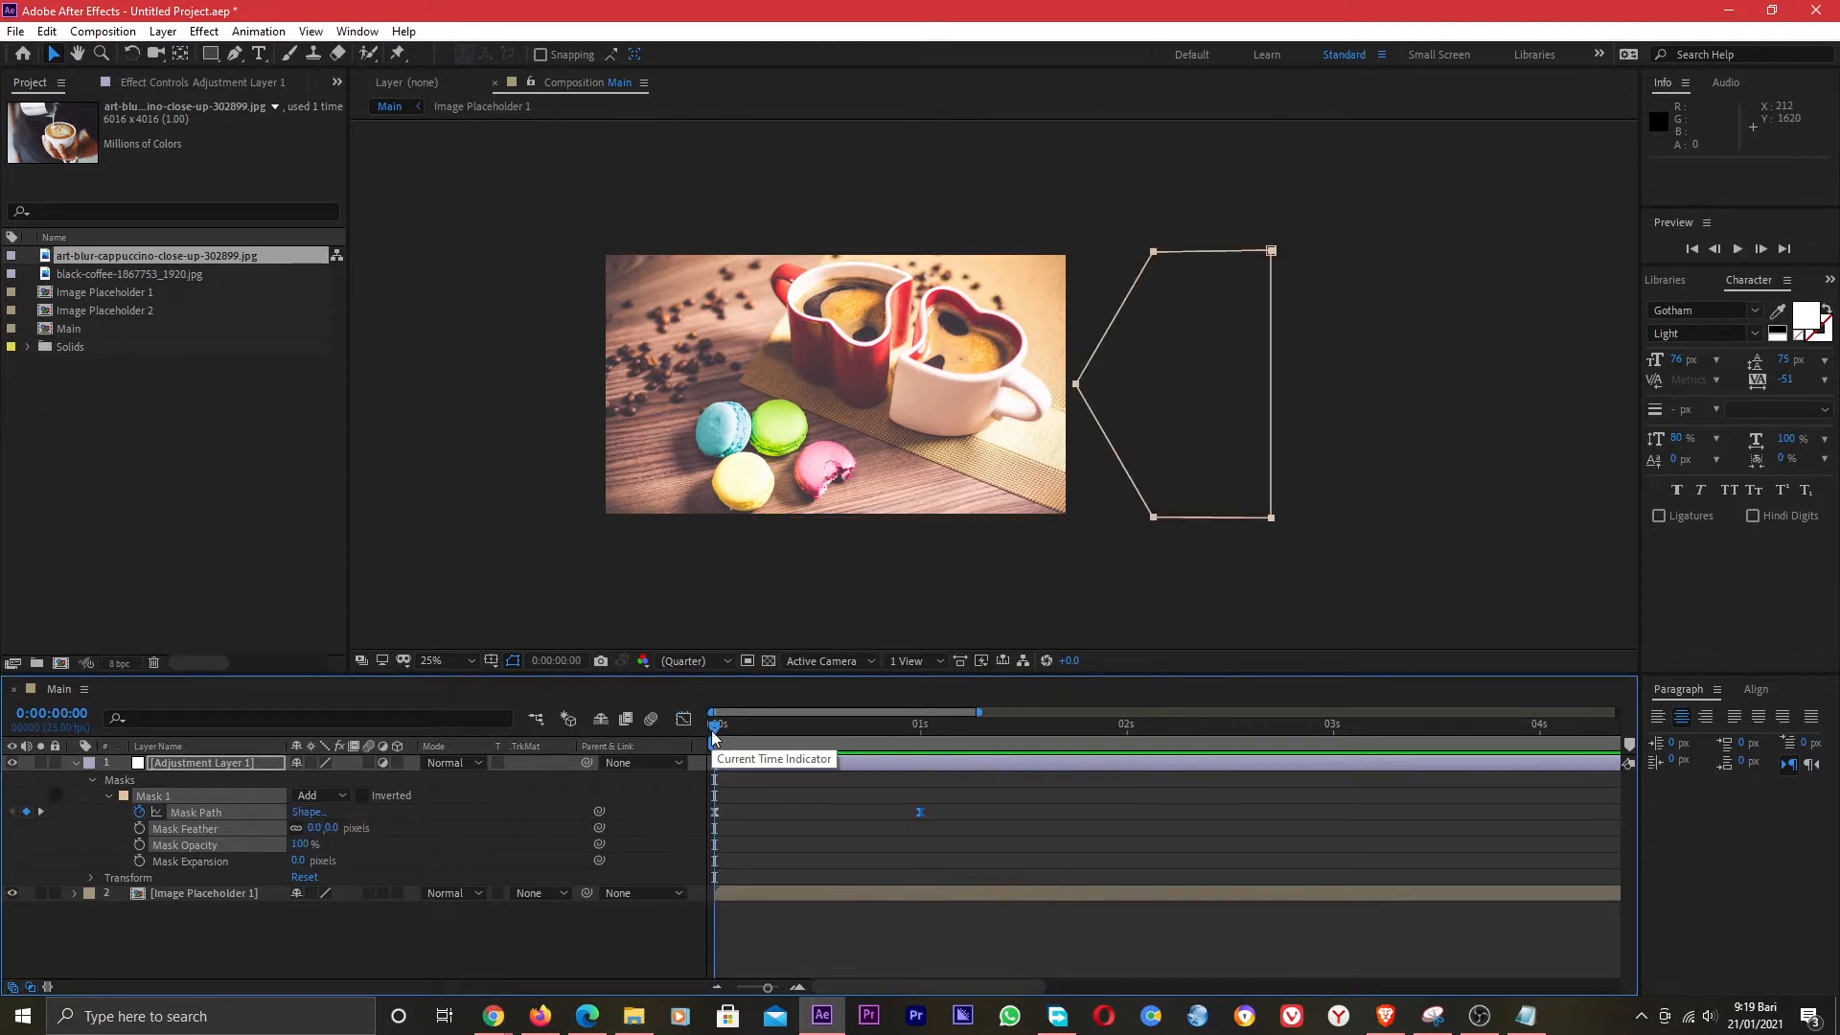
Set Image Placeholder 1's track matte to the adjustment layer's alpha and preview the arrow reveal.
{"action": "left_click", "coordinate": [76, 763]}
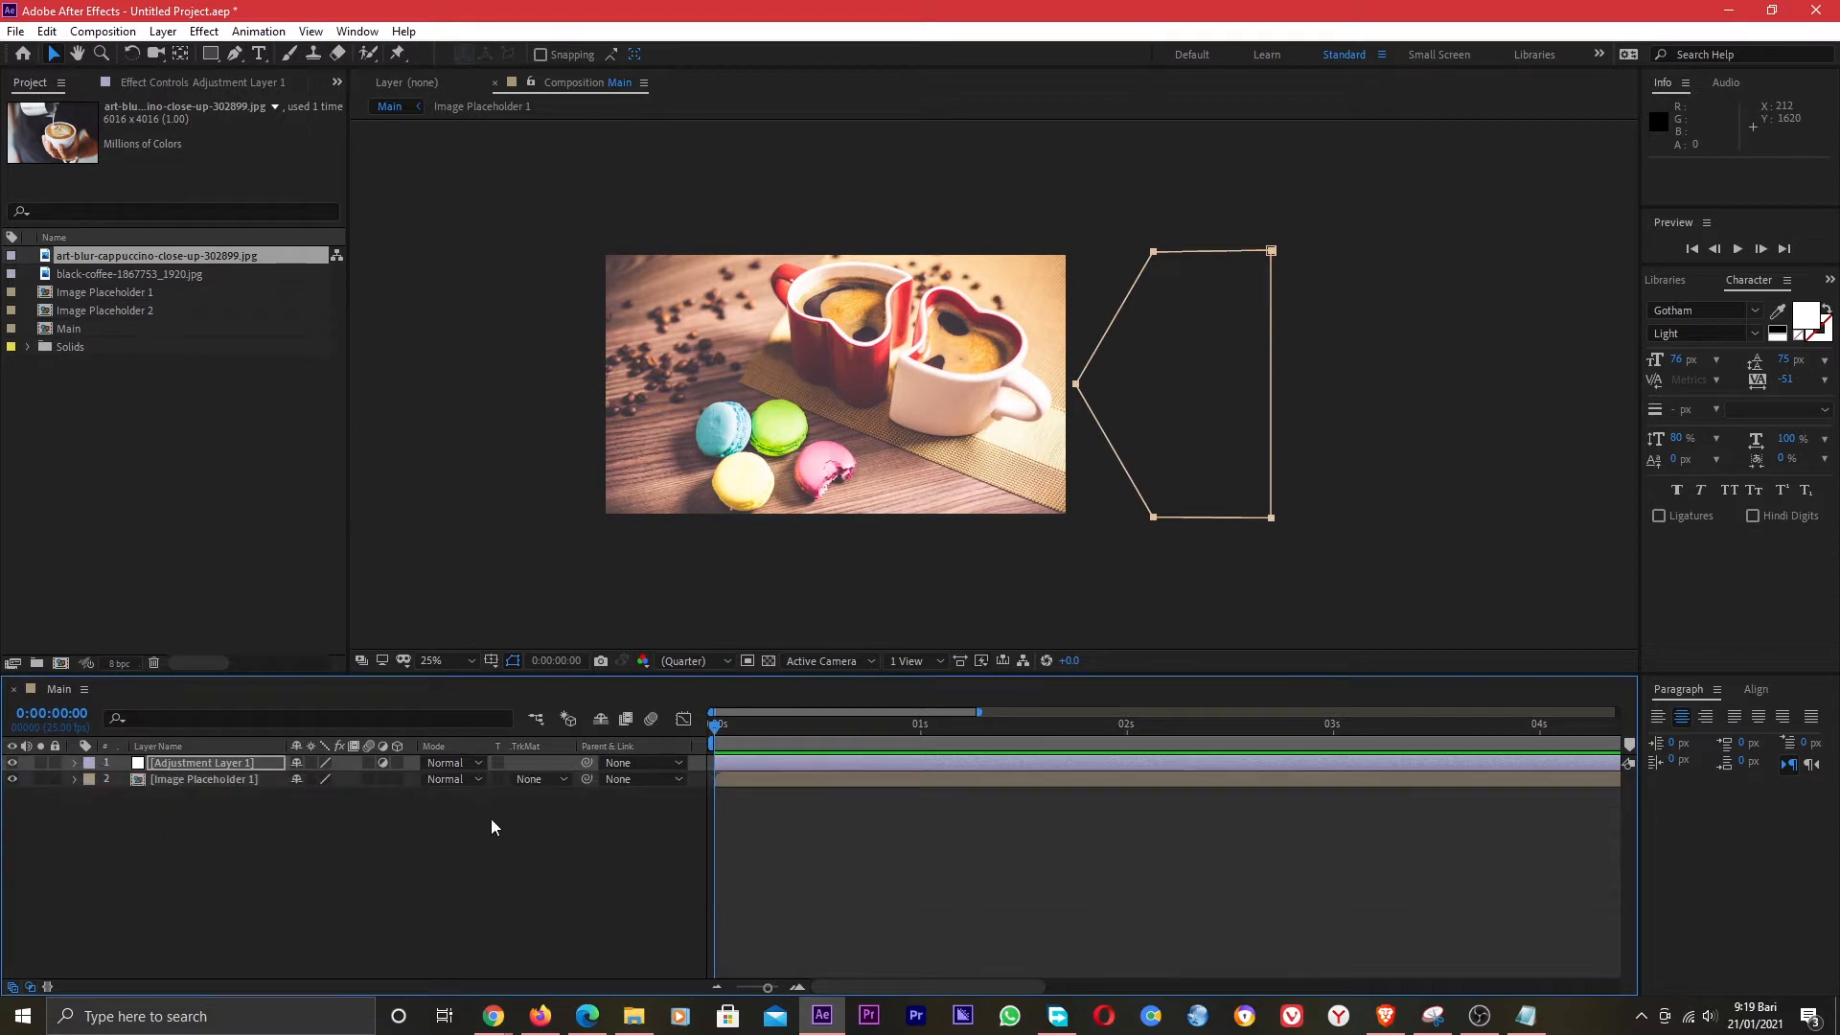
{"action": "left_click", "coordinate": [523, 781]}
{"action": "left_click", "coordinate": [547, 828]}
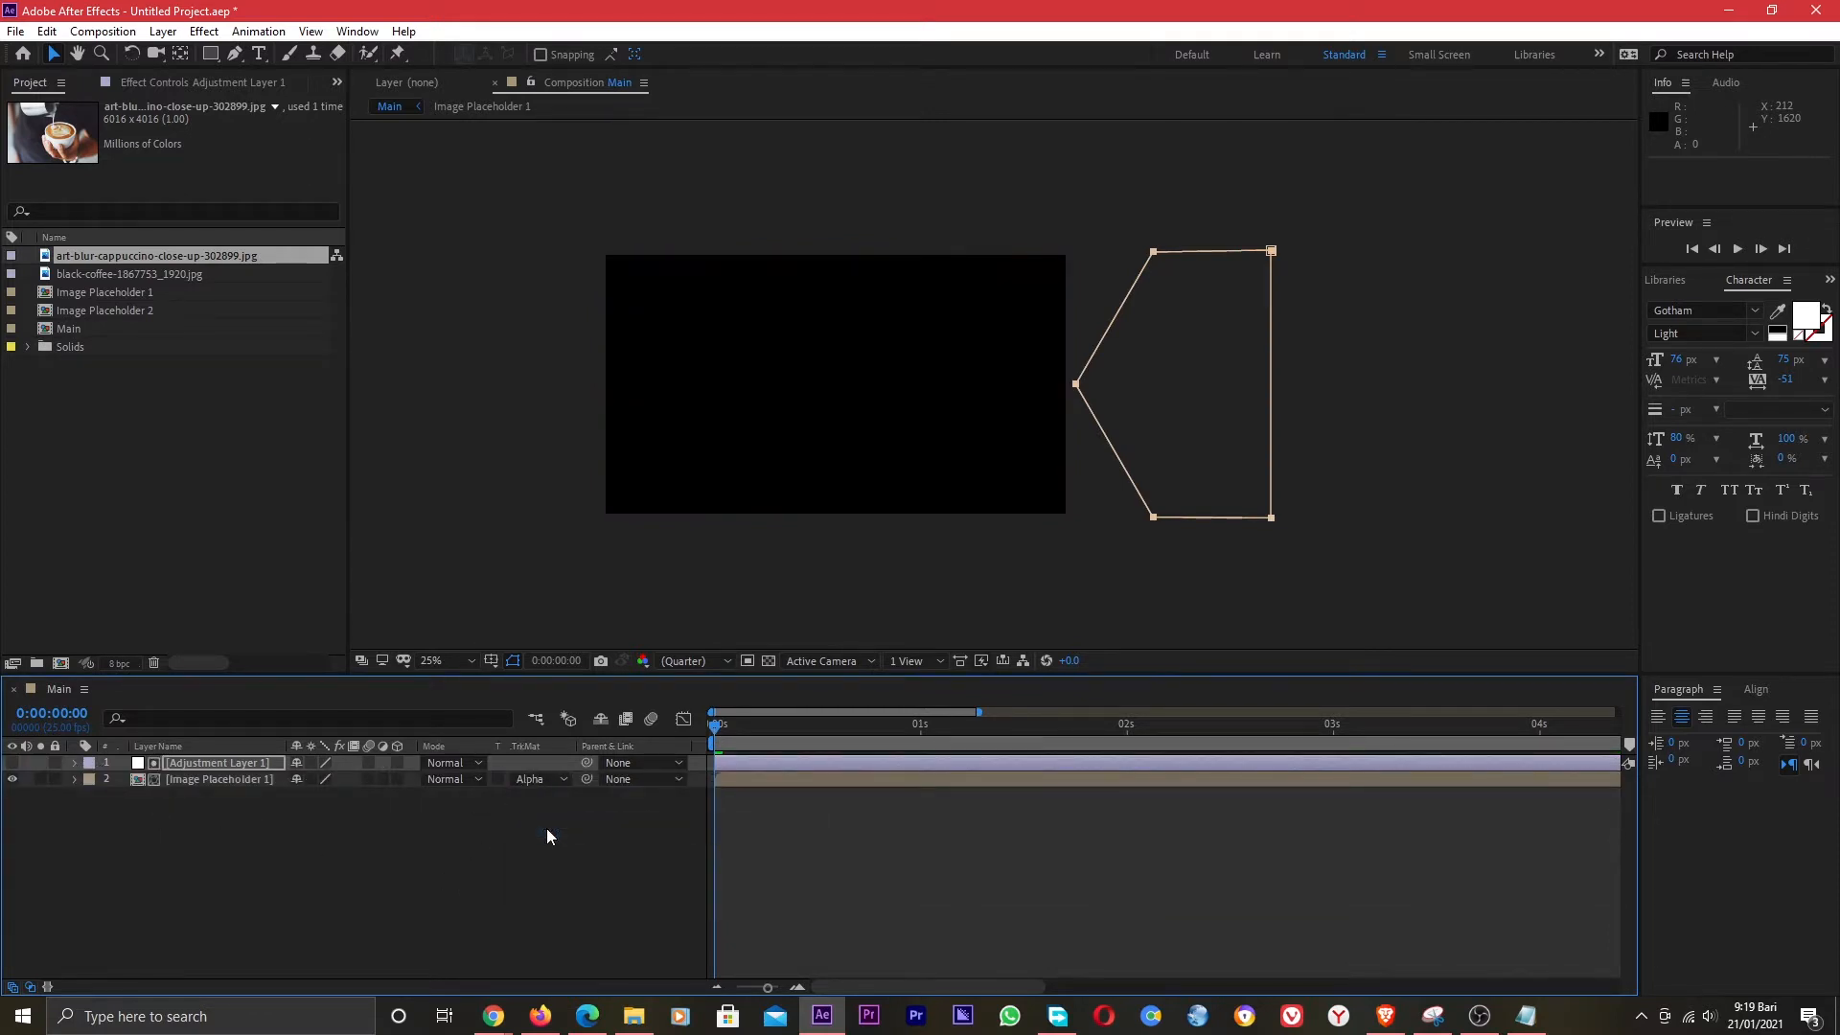
{"action": "key", "text": "space"}
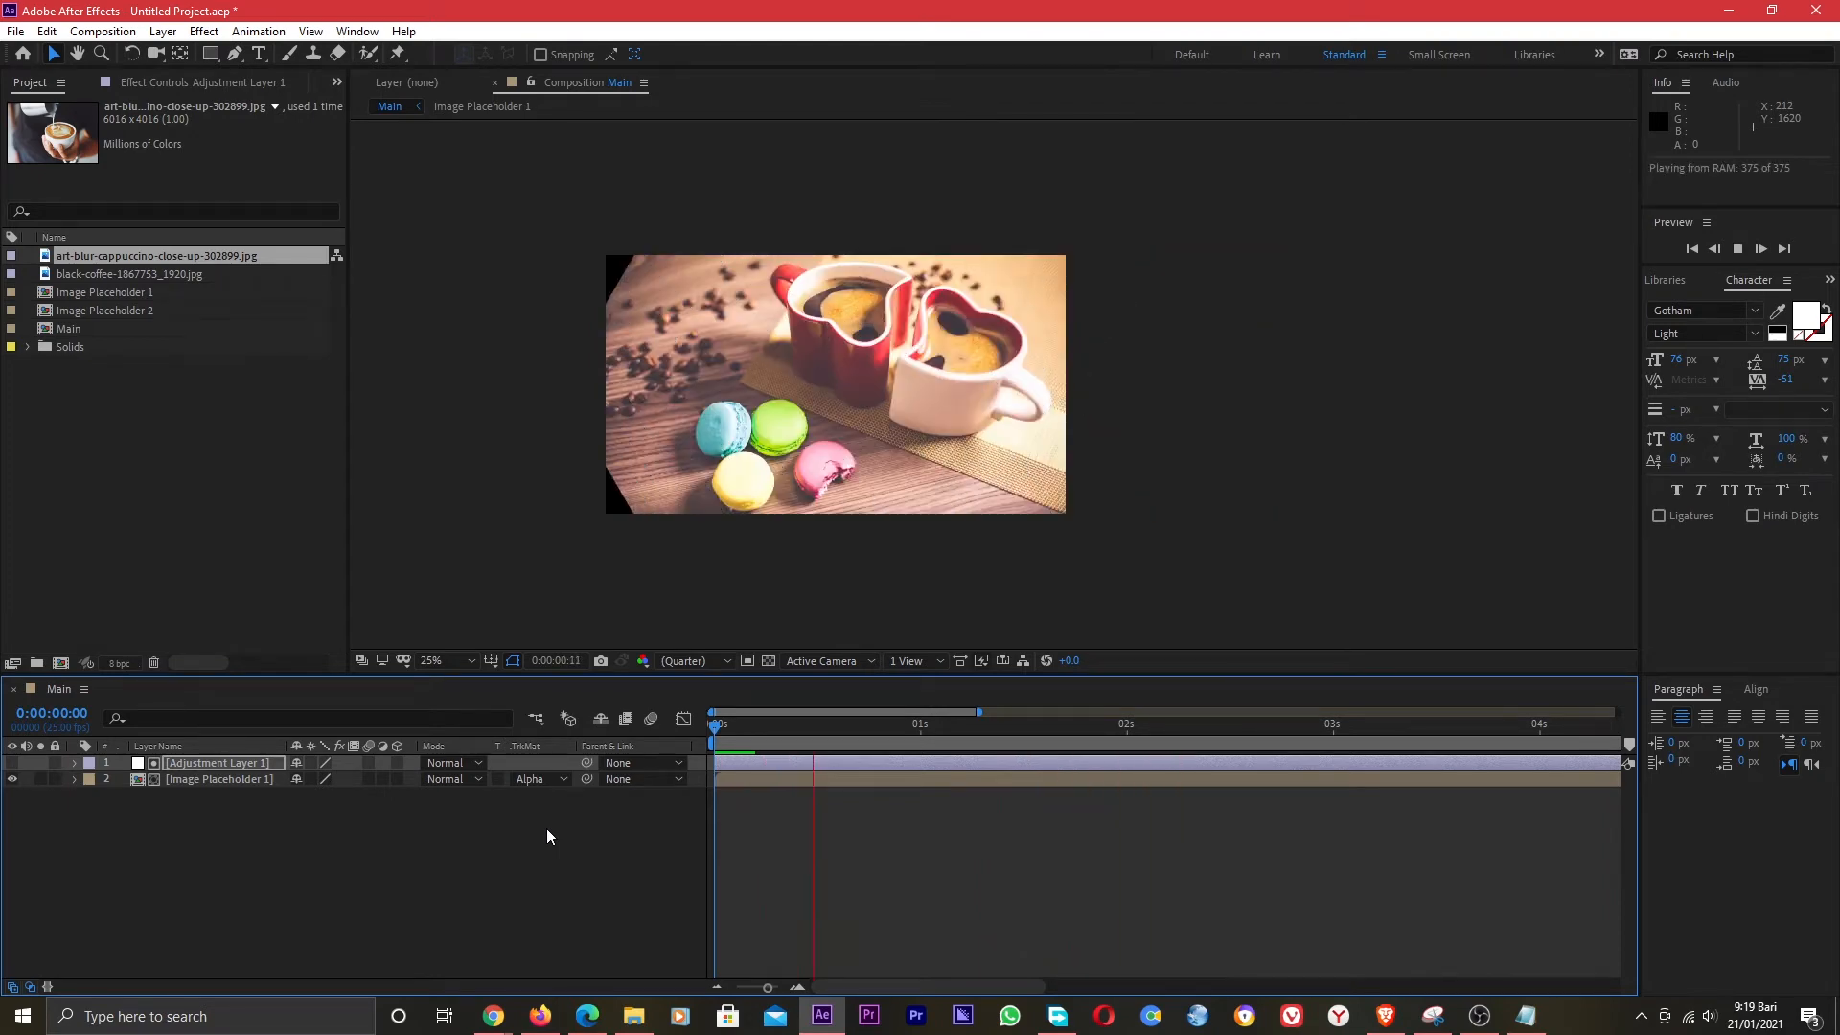
Move the last Mask Path keyframe to 0:00:01:12 in the speed graph.
{"action": "left_click_drag", "start_coordinate": [740, 722], "coordinate": [704, 721]}
{"action": "left_click", "coordinate": [684, 720]}
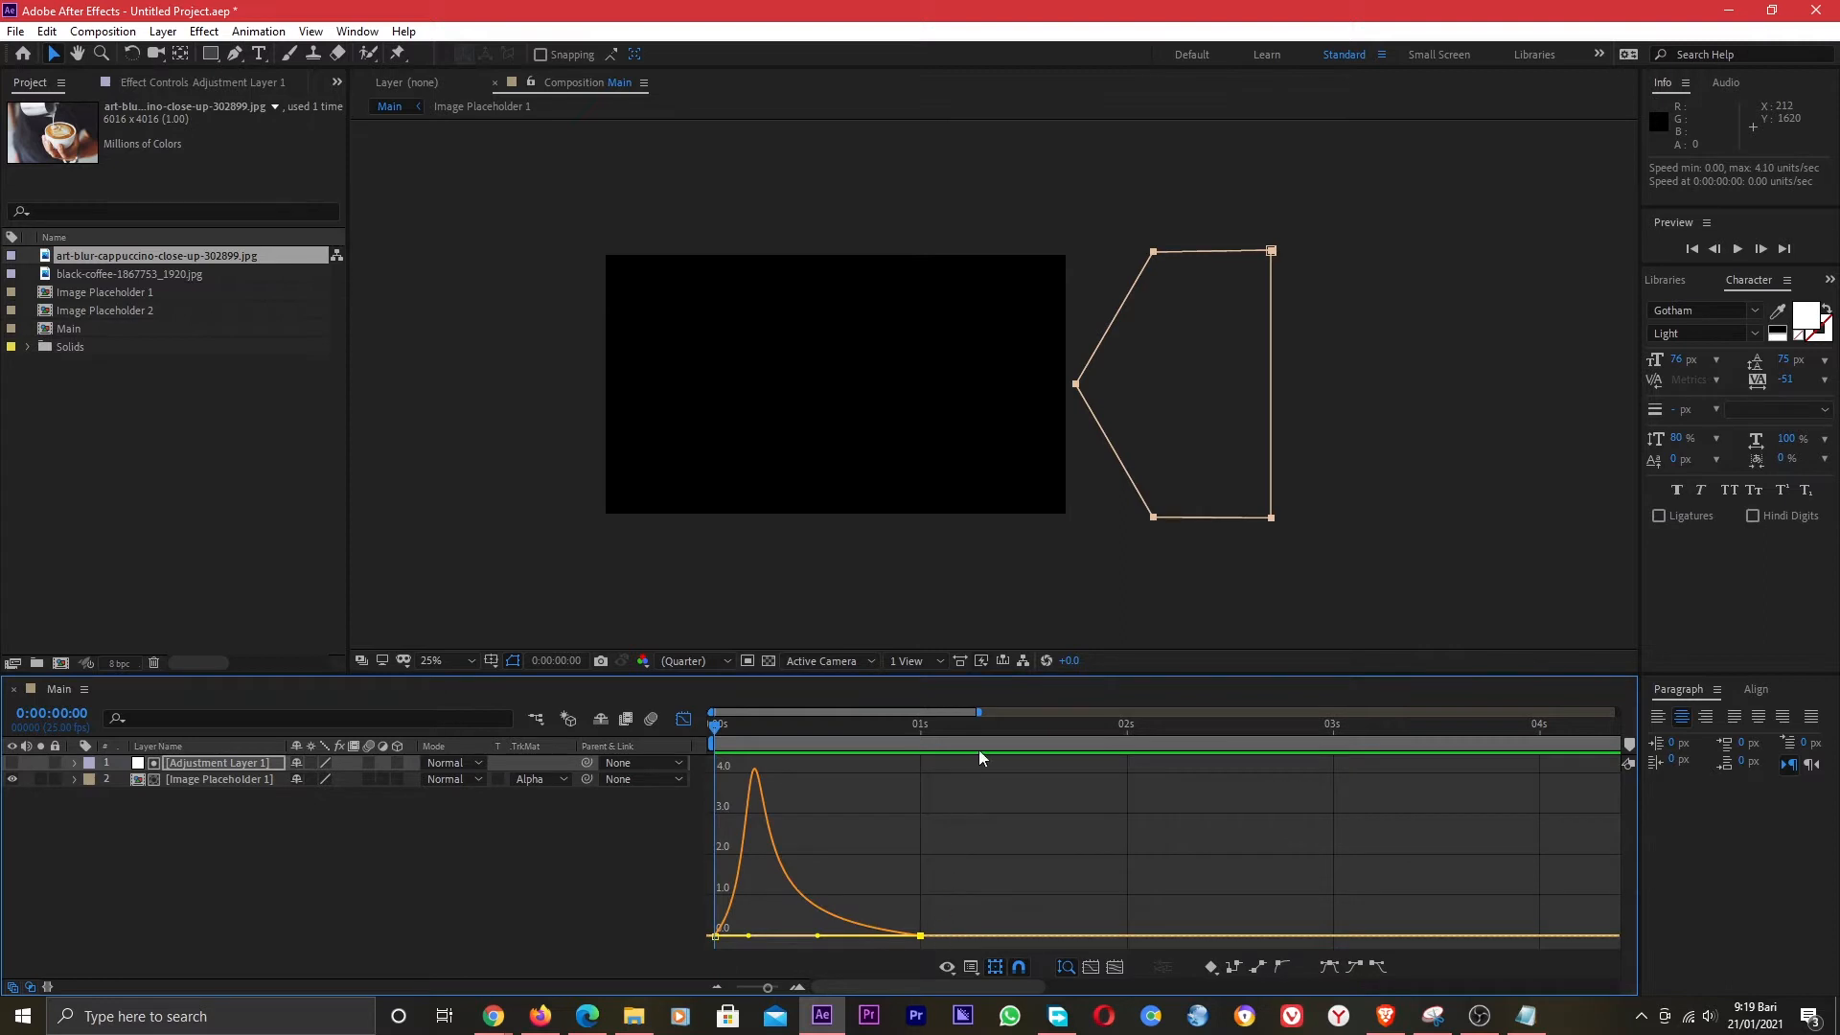
{"action": "left_click_drag", "start_coordinate": [1010, 727], "coordinate": [1020, 728]}
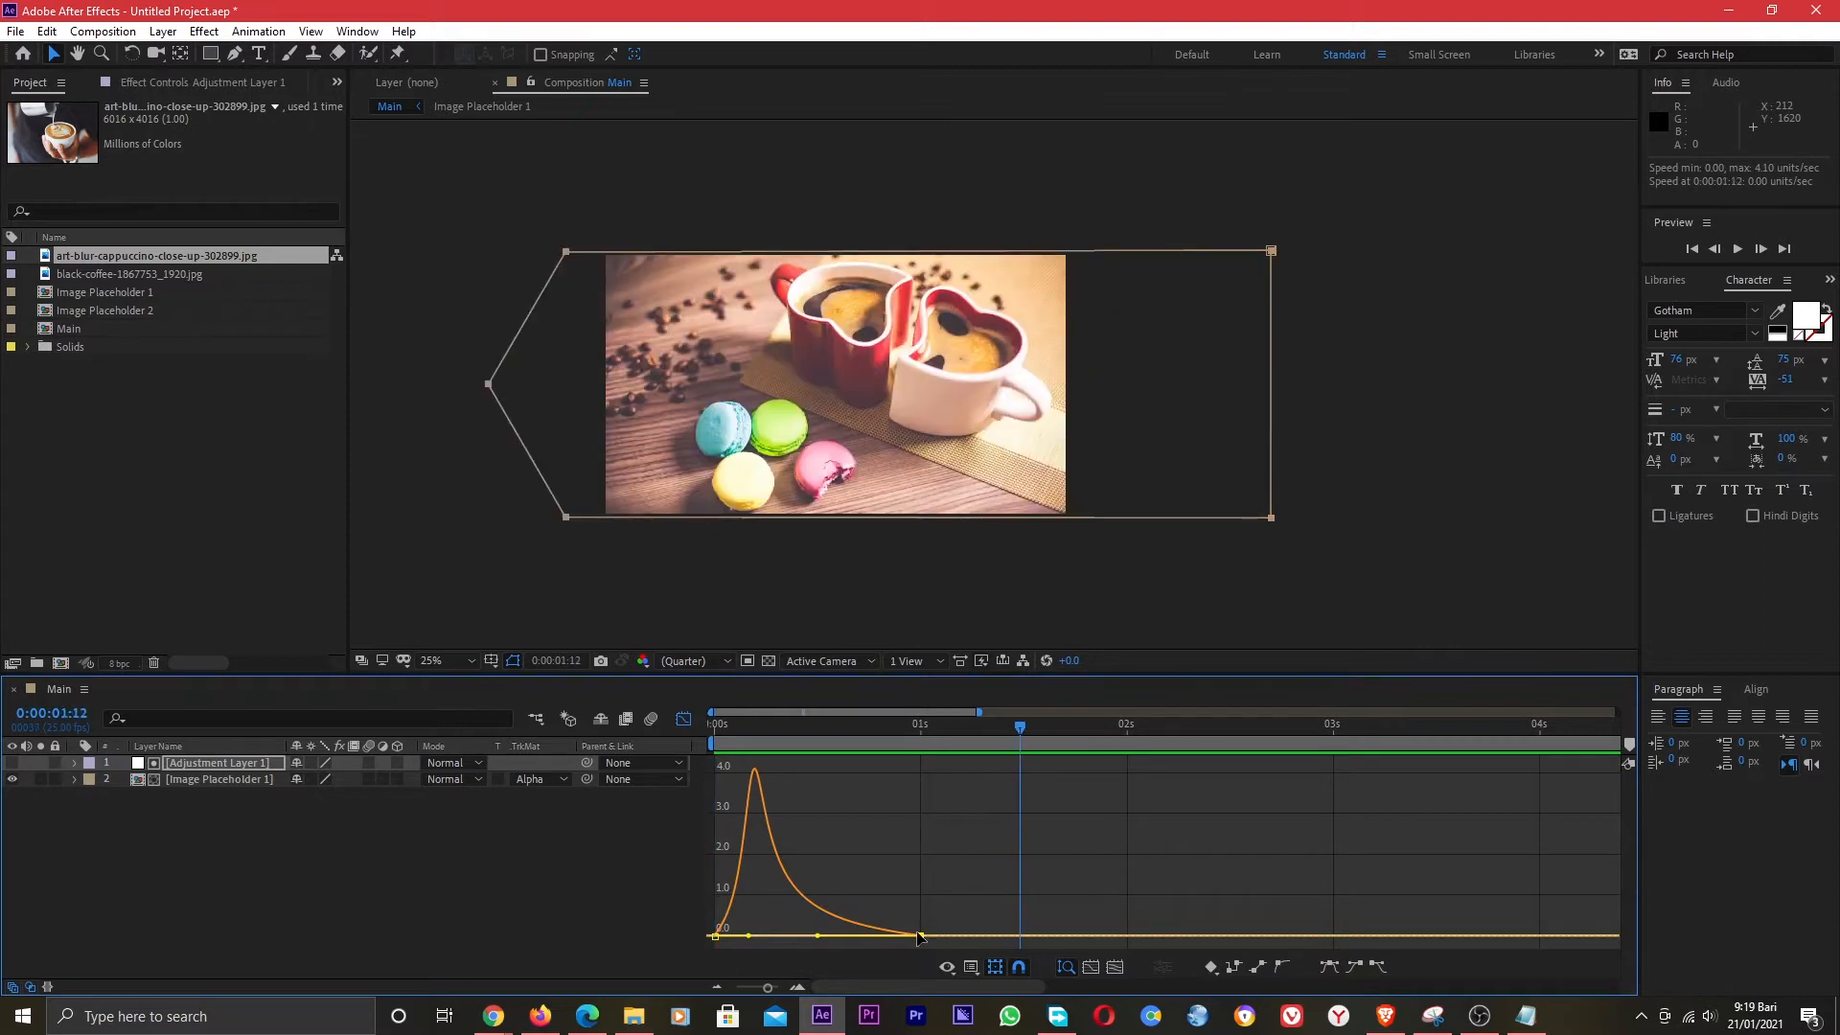
{"action": "left_click_drag", "start_coordinate": [918, 937], "coordinate": [1019, 936]}
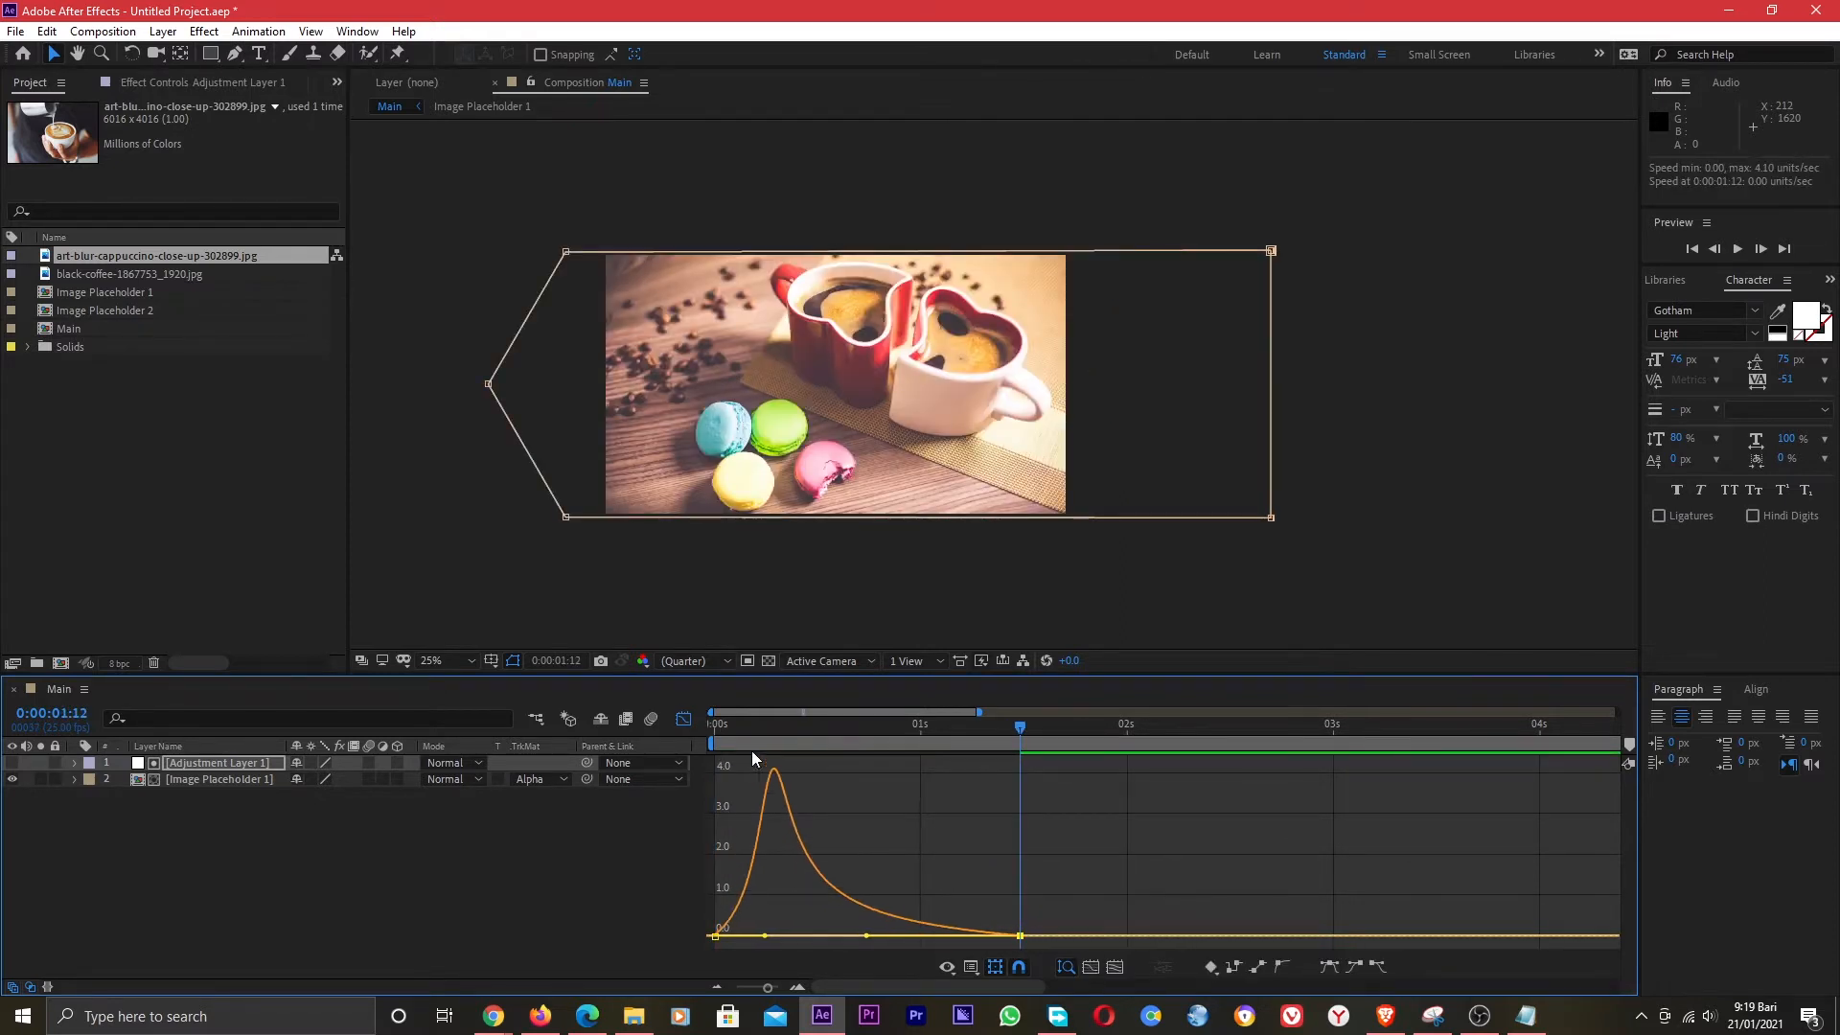
Preview the retimed arrow reveal from the start over the full timeline, and close the speed graph.
{"action": "left_click", "coordinate": [711, 734]}
{"action": "left_click_drag", "start_coordinate": [977, 712], "coordinate": [1694, 713]}
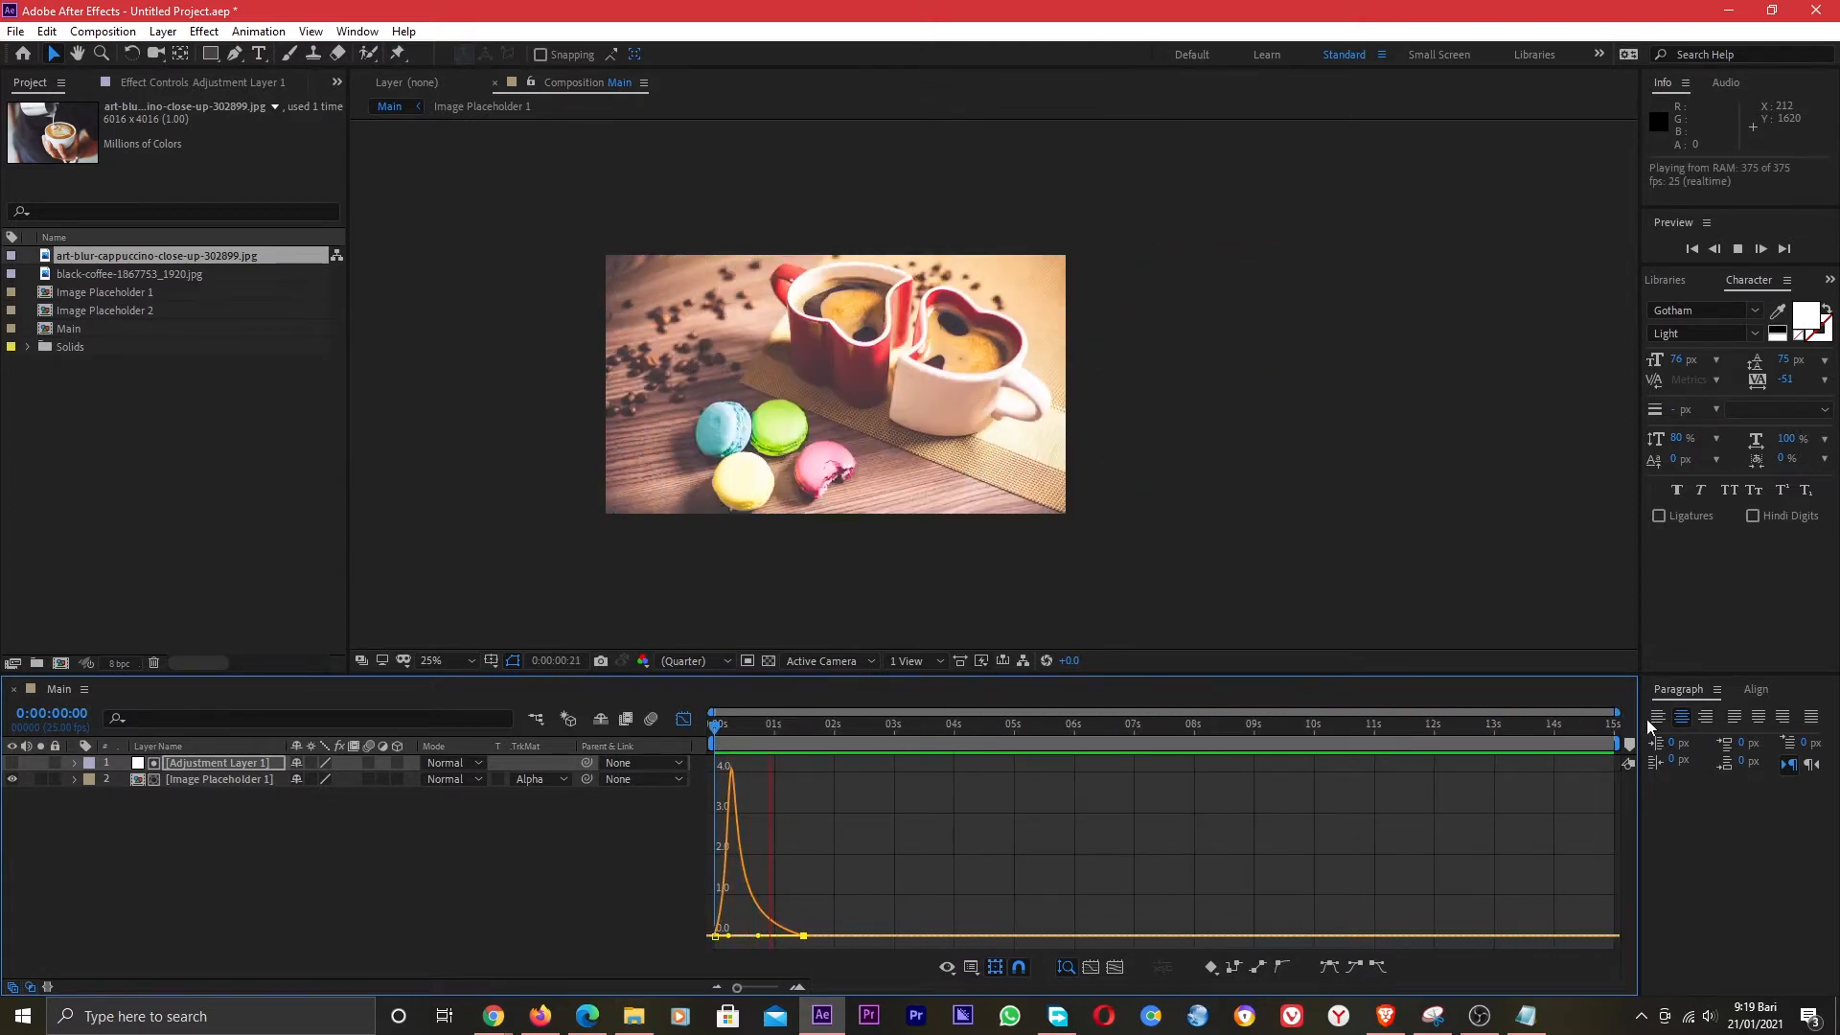
{"action": "right_click", "coordinate": [814, 827]}
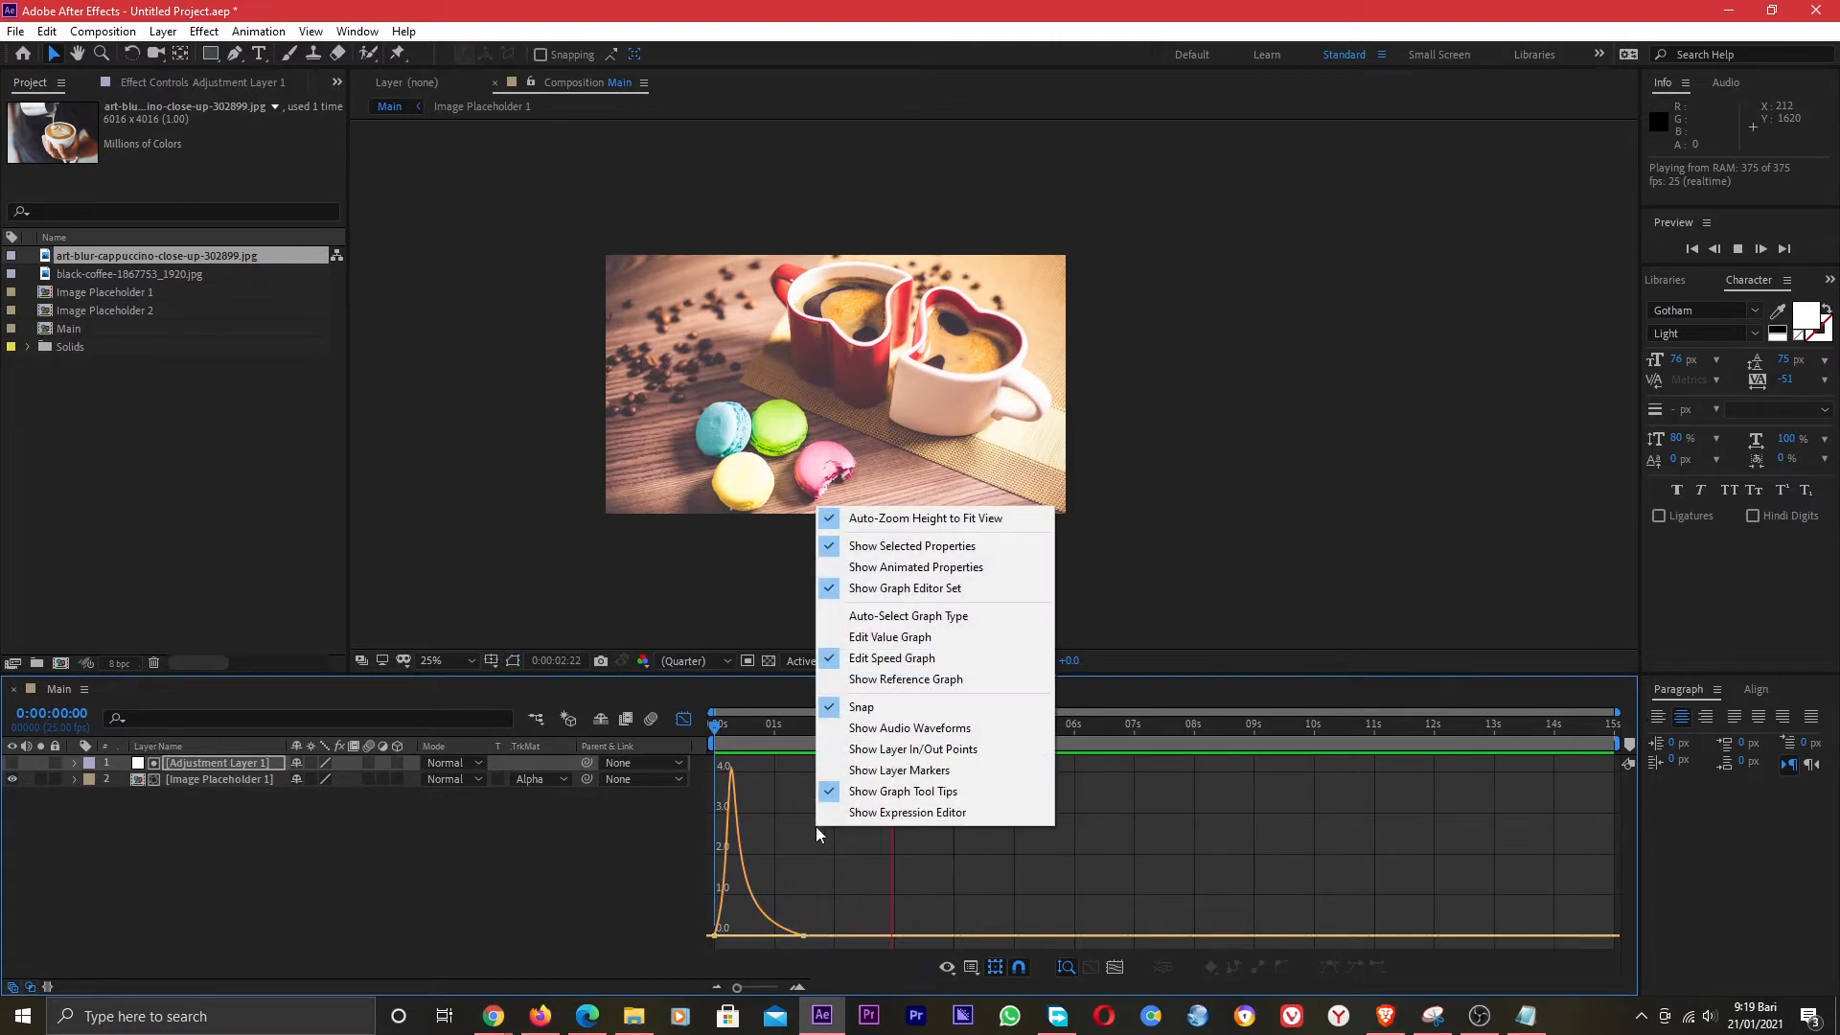
{"action": "right_click", "coordinate": [806, 837]}
{"action": "right_click", "coordinate": [806, 838]}
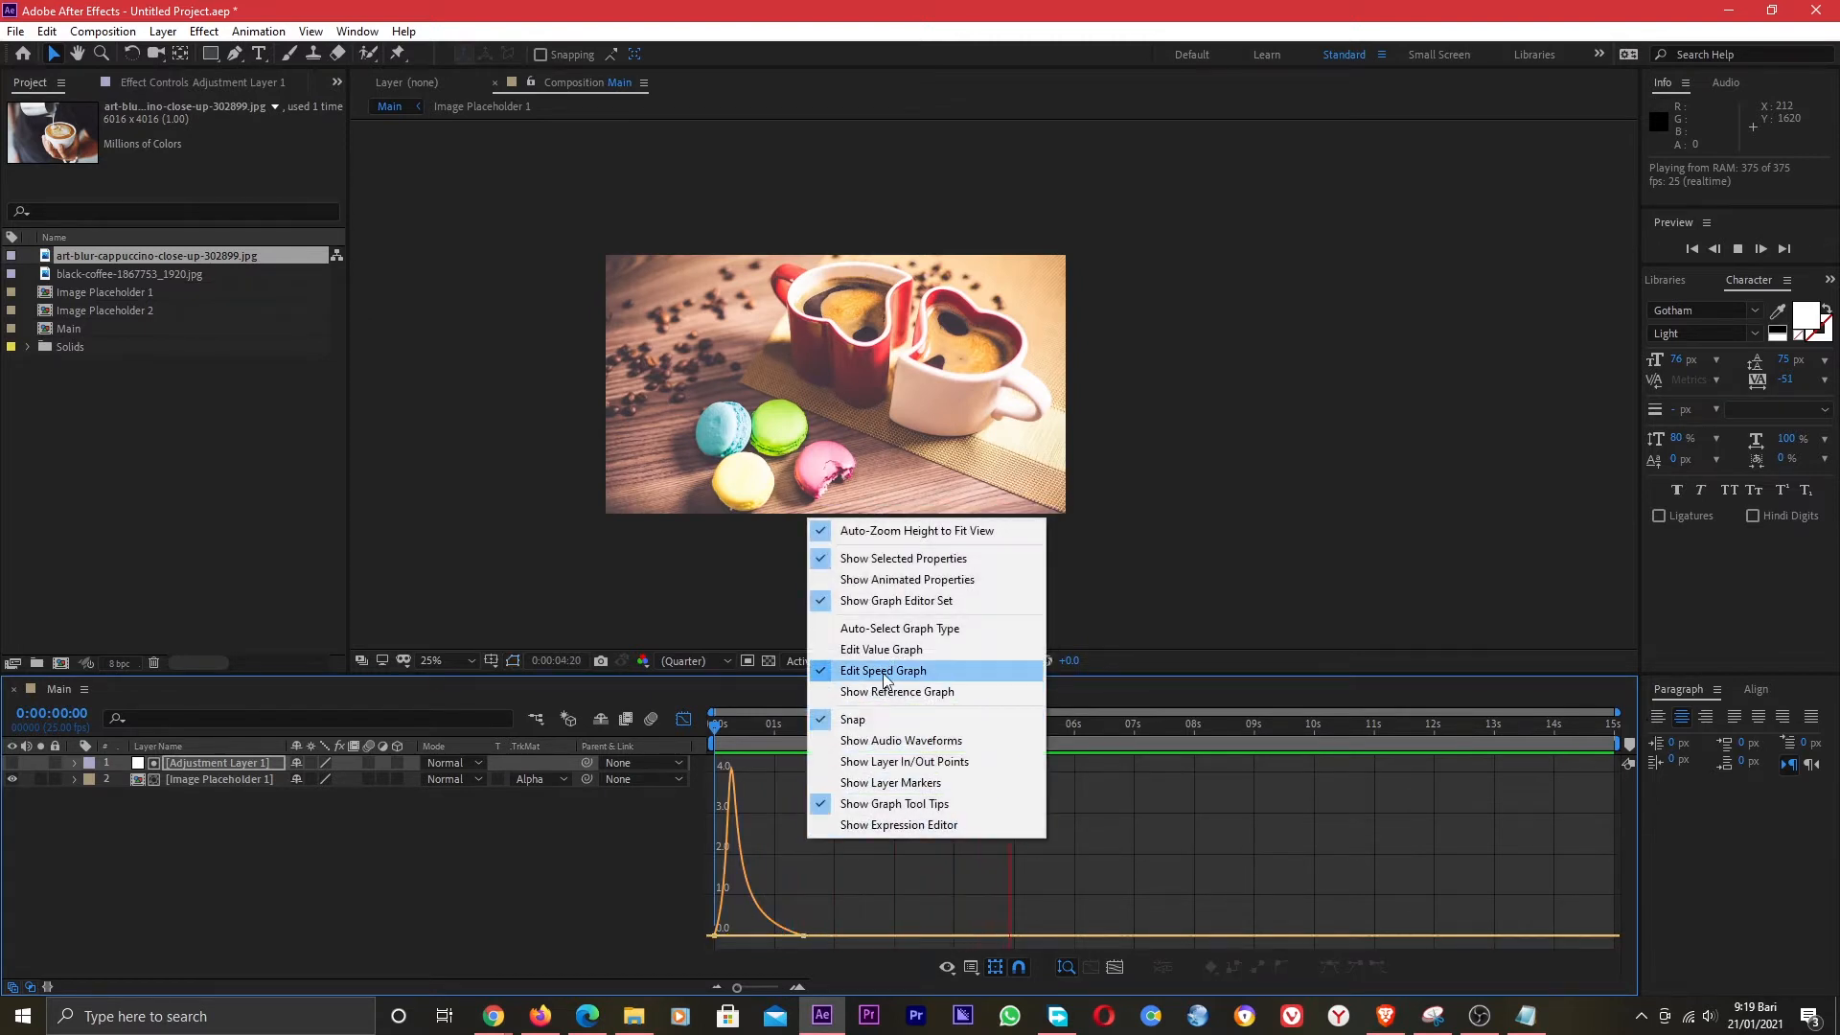
{"action": "left_click", "coordinate": [807, 871]}
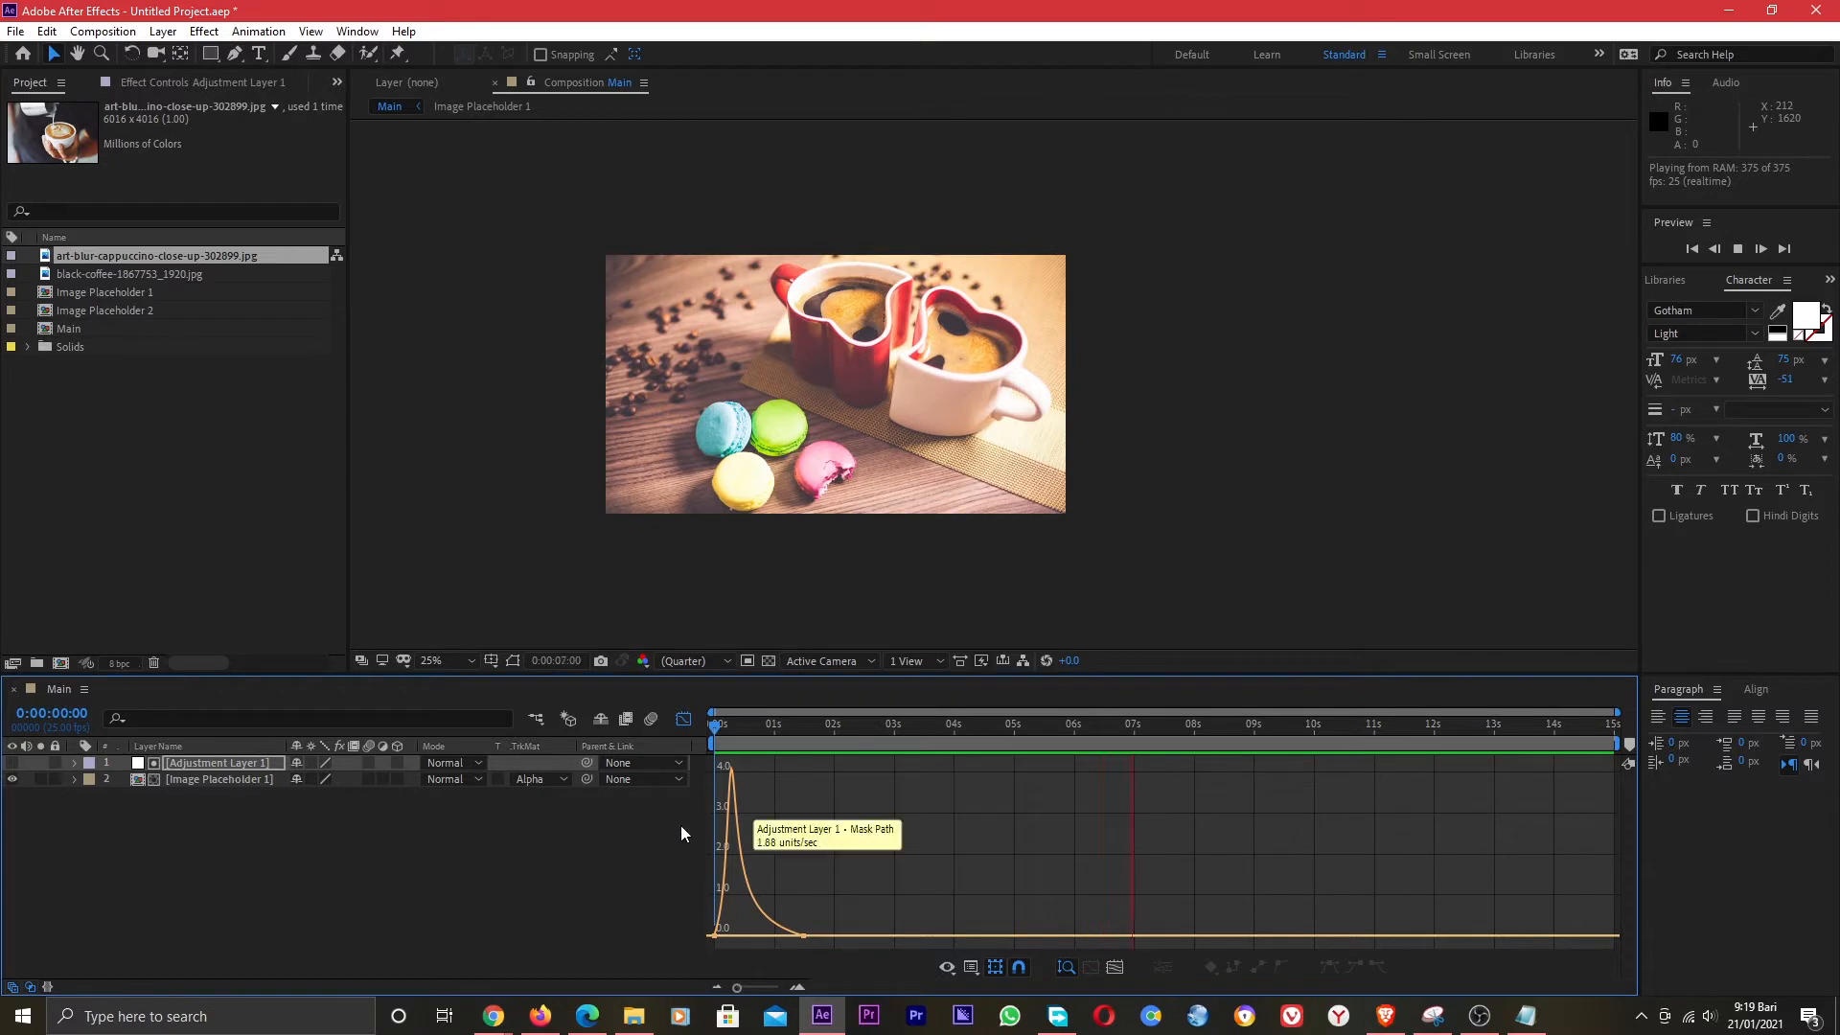
{"action": "left_click", "coordinate": [685, 719]}
{"action": "key", "text": "space"}
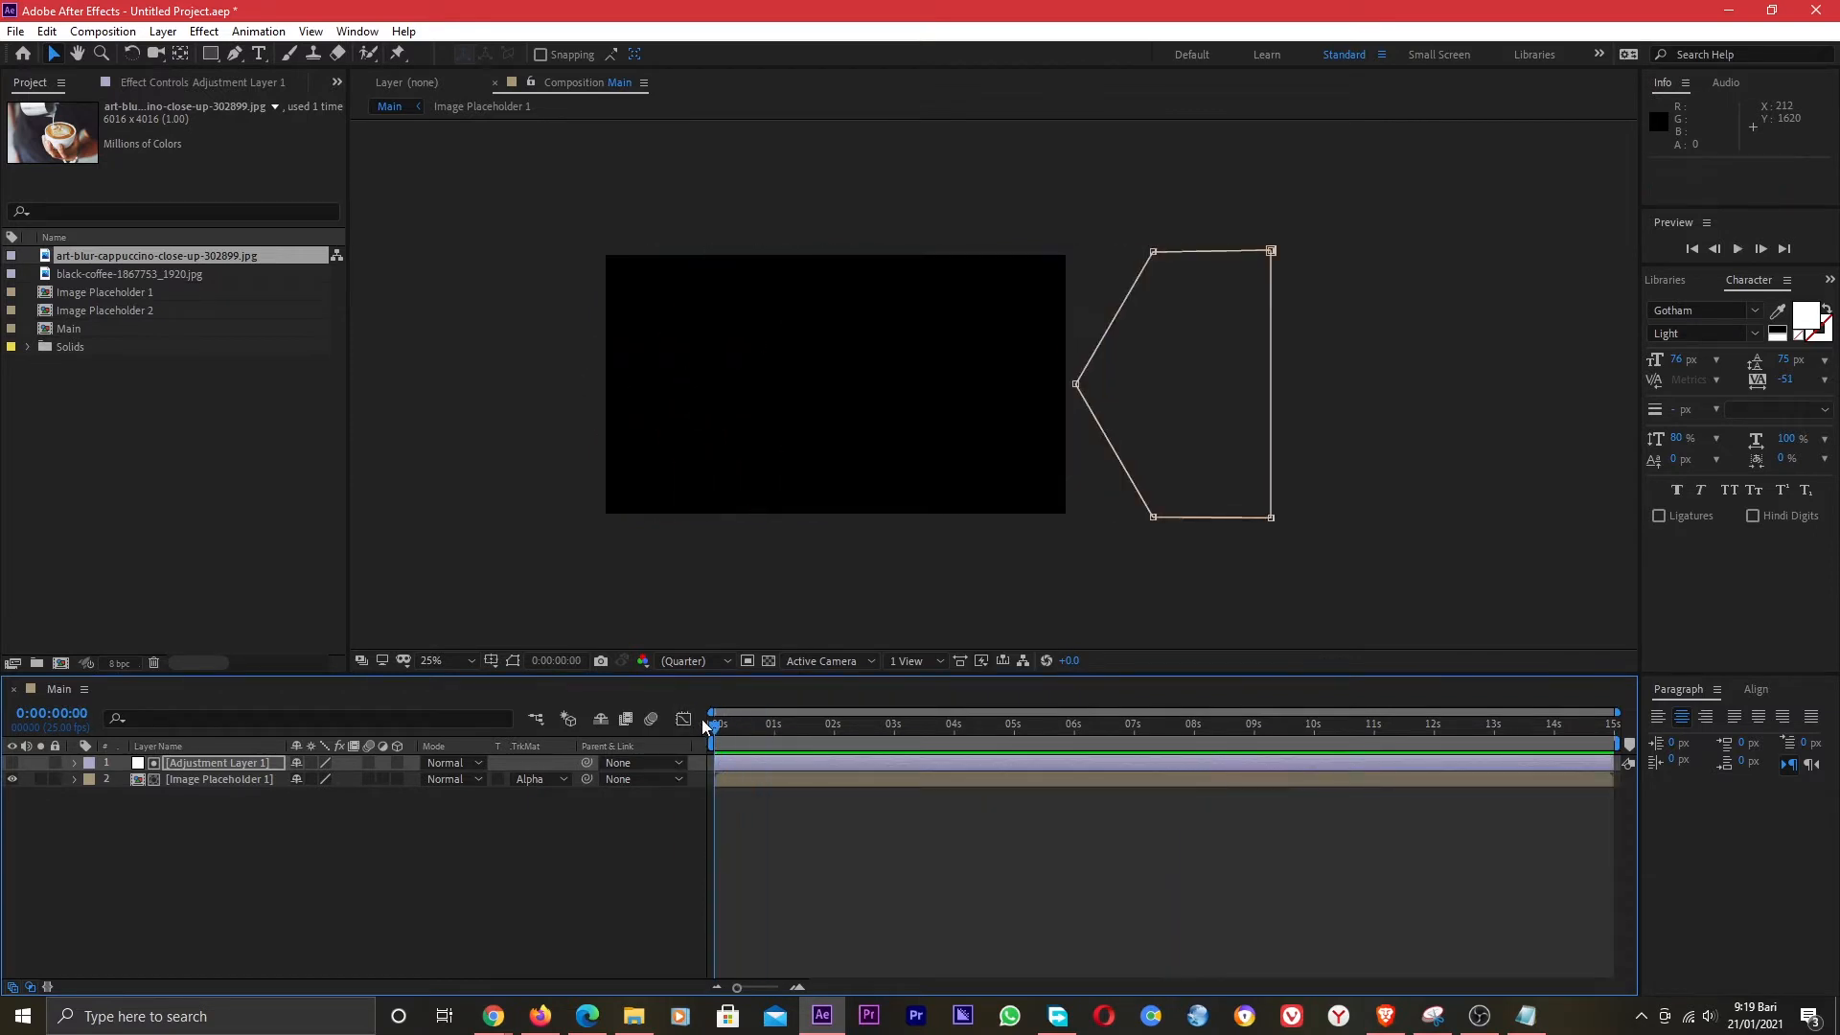
Add a new black solid above the adjustment layer in the Main composition.
{"action": "left_click", "coordinate": [244, 808]}
{"action": "right_click", "coordinate": [184, 821]}
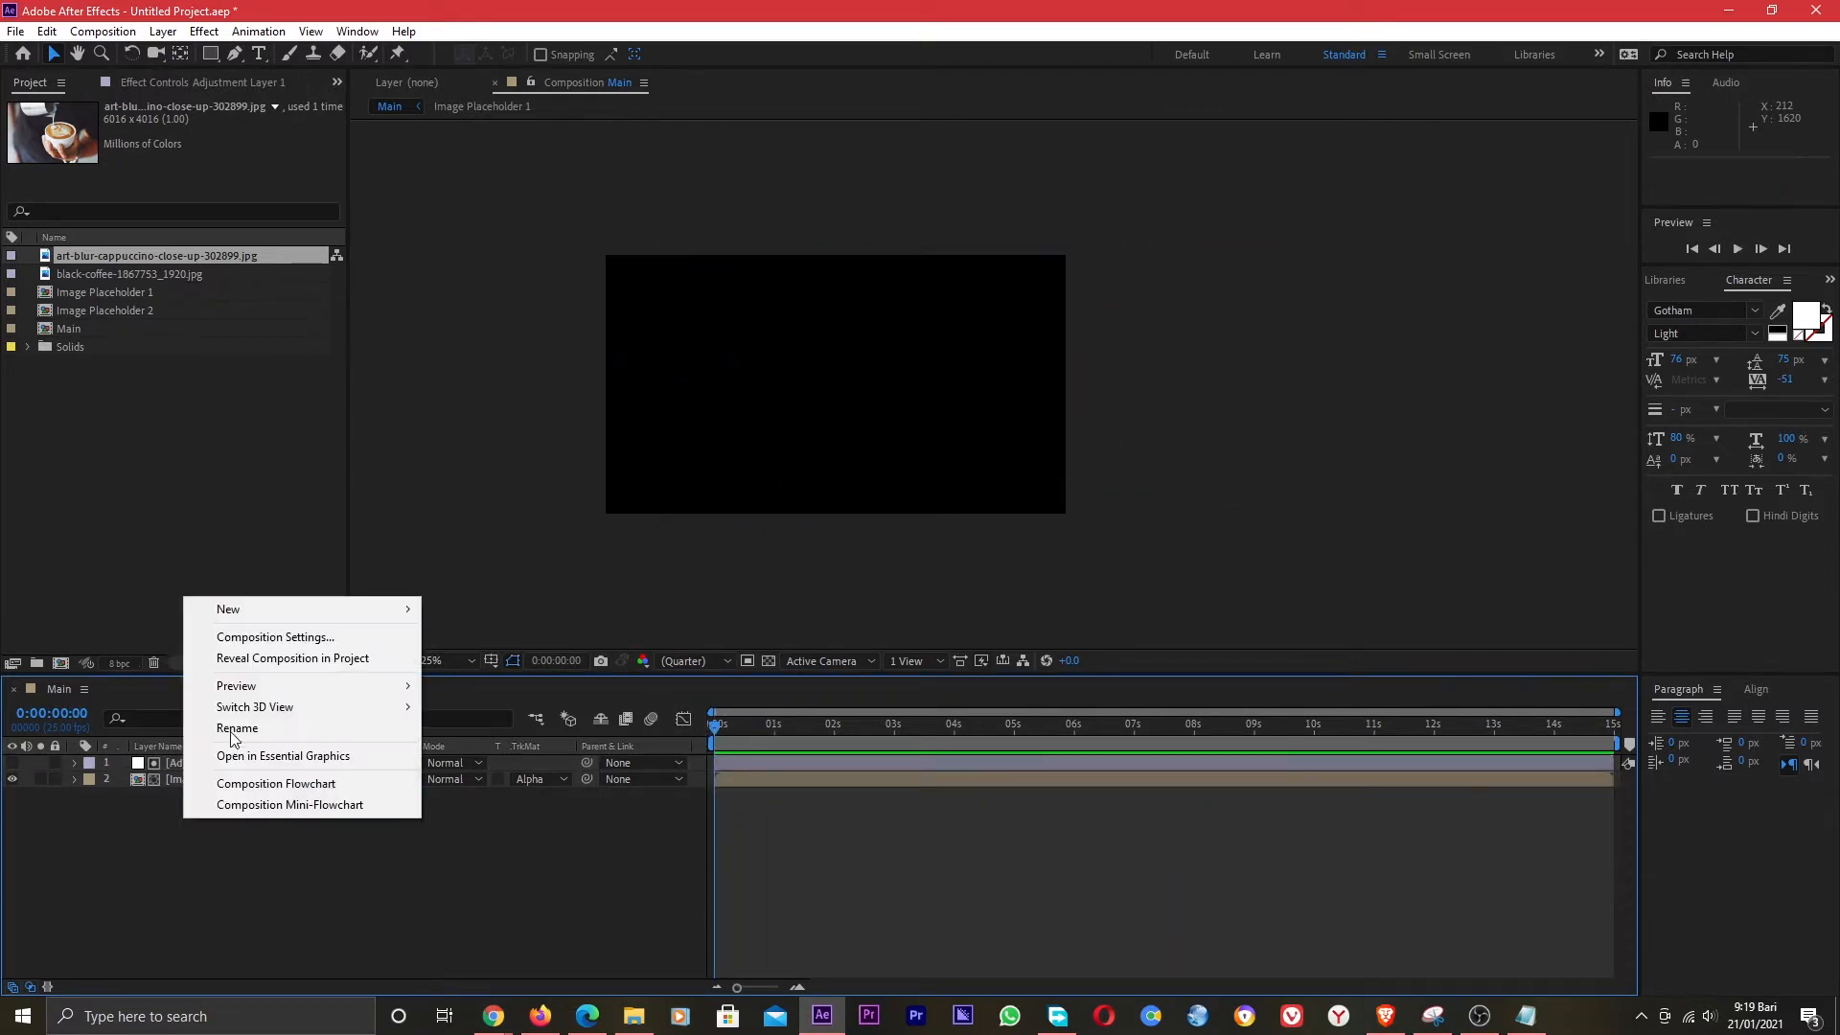
{"action": "mouse_move", "coordinate": [232, 614]}
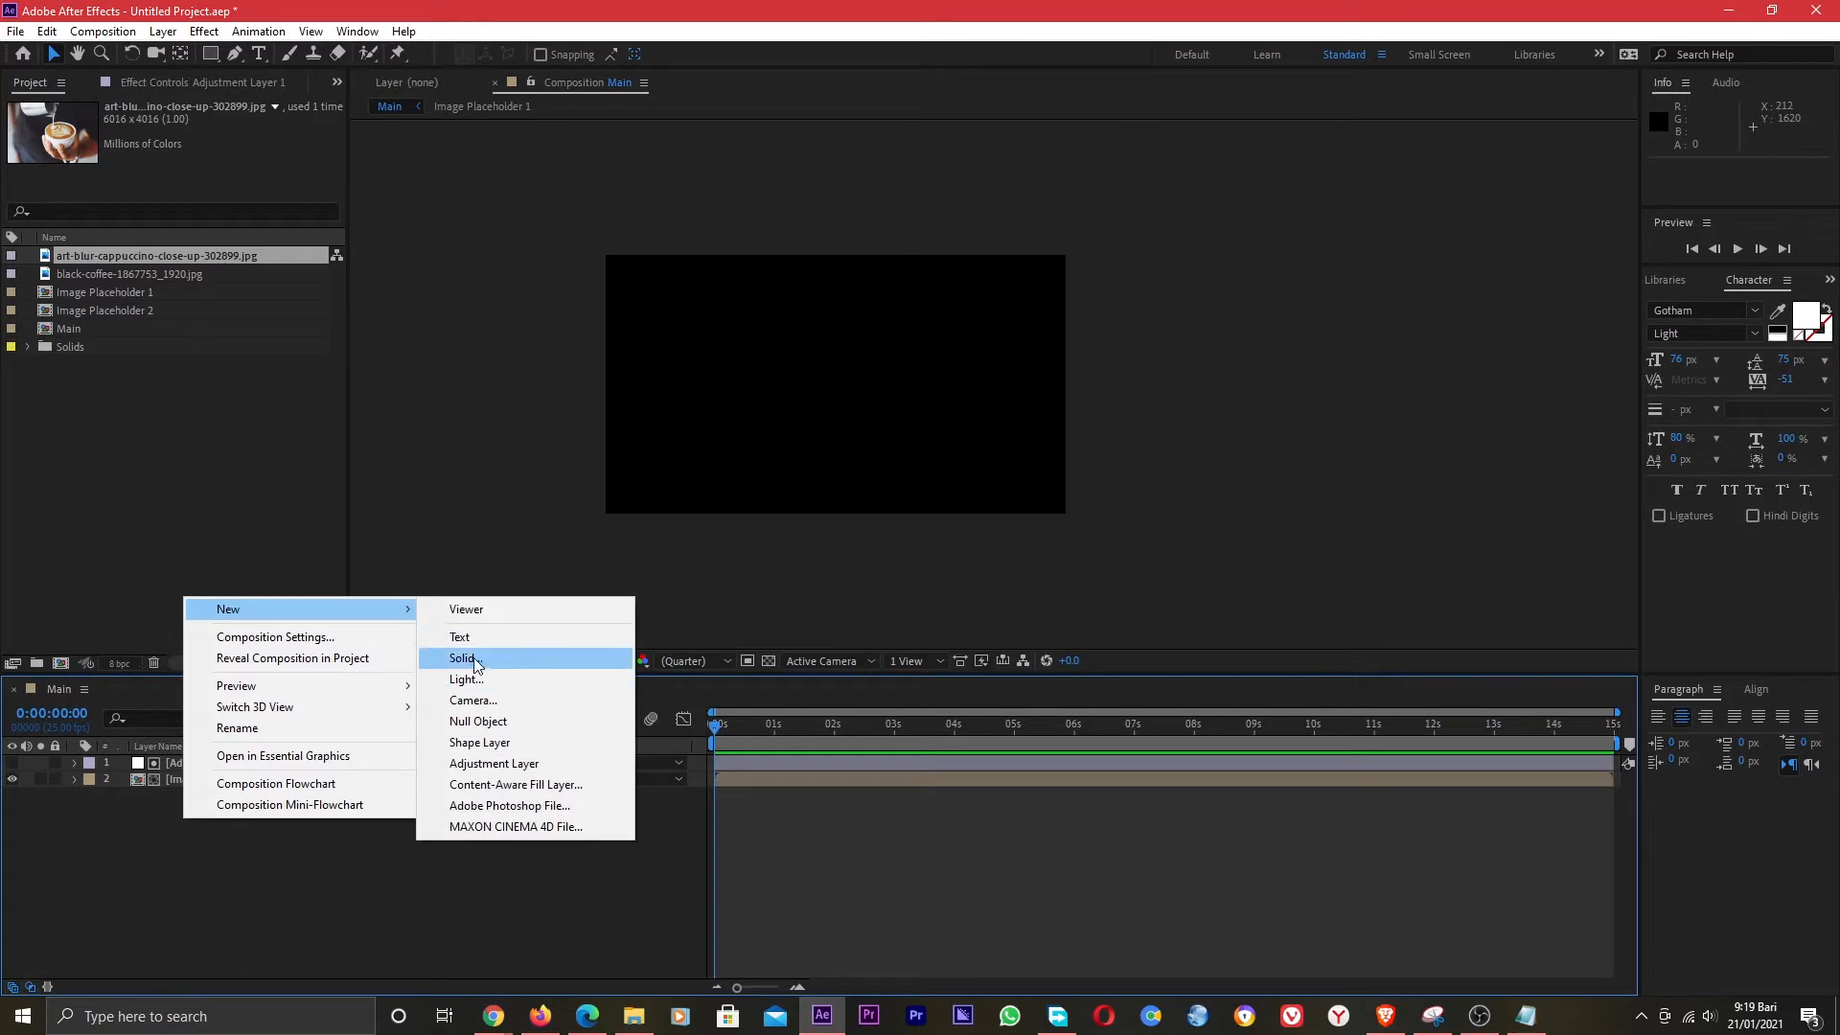
{"action": "left_click", "coordinate": [473, 658]}
{"action": "left_click", "coordinate": [987, 675]}
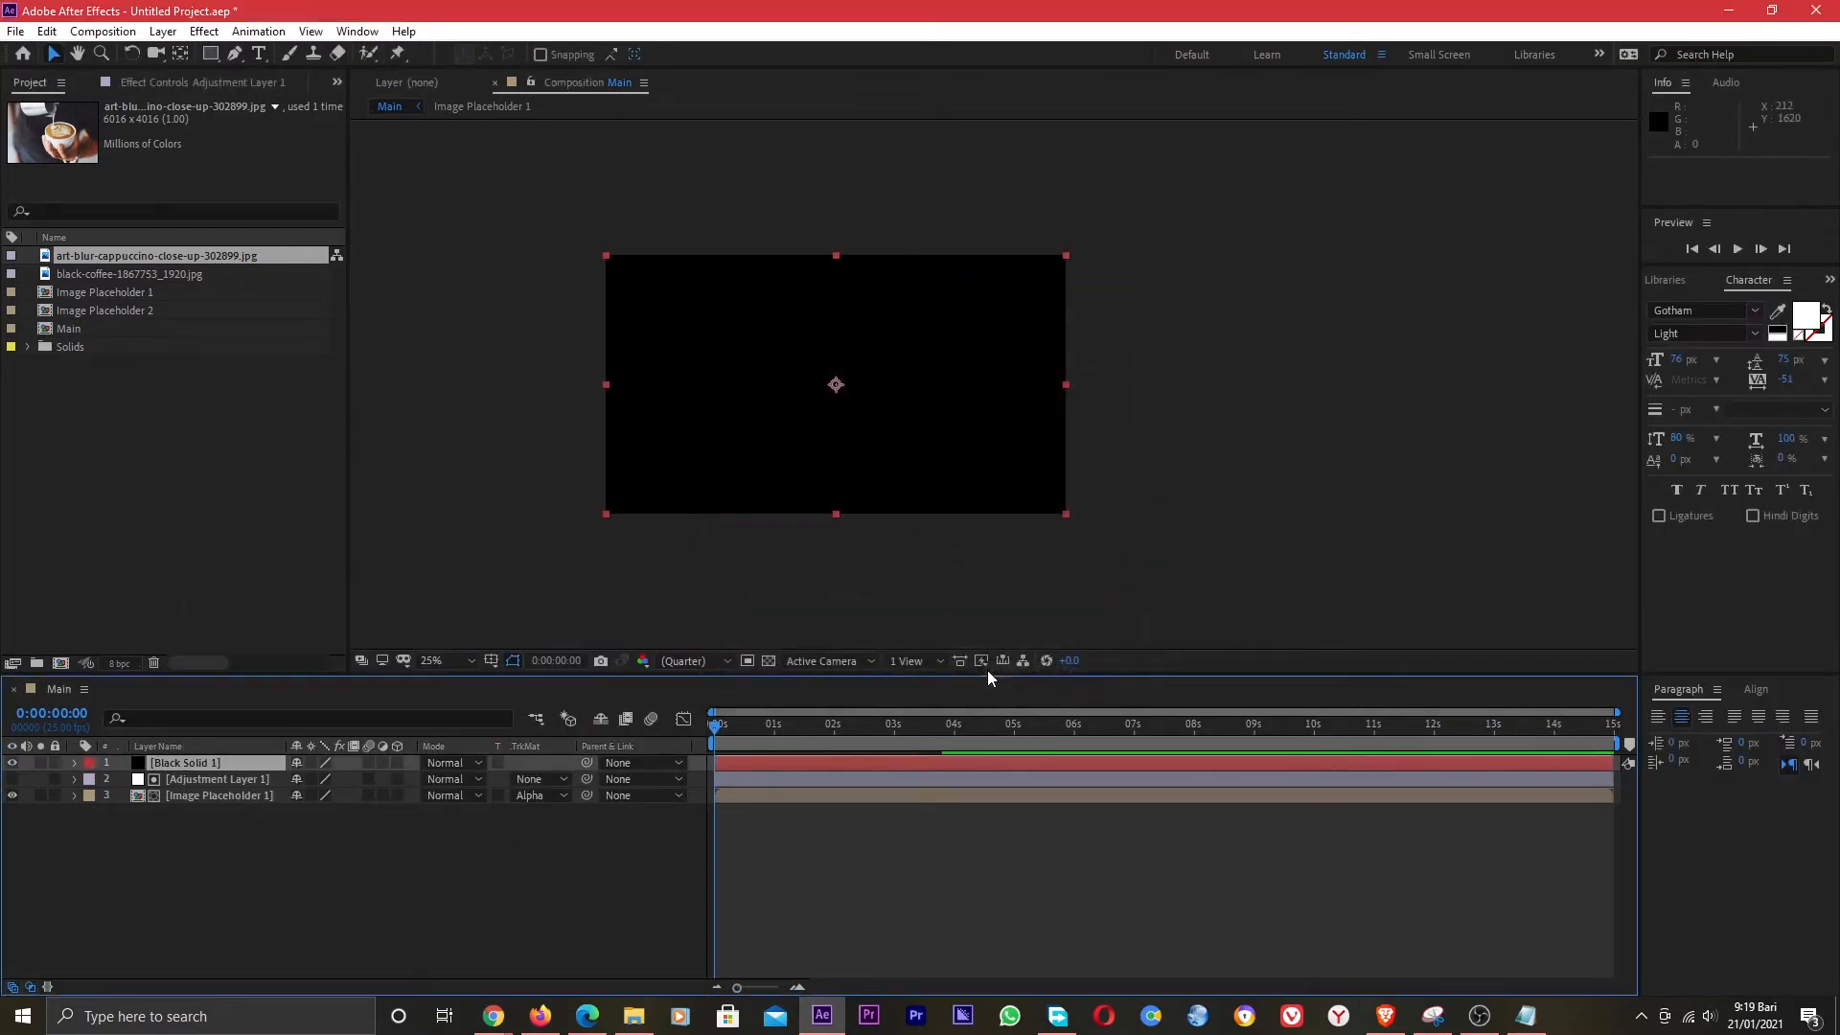
Set the black solid's opacity to 85% and preview the darkened reveal, leaving the playhead at 0:00:00:17.
{"action": "left_click", "coordinate": [202, 764]}
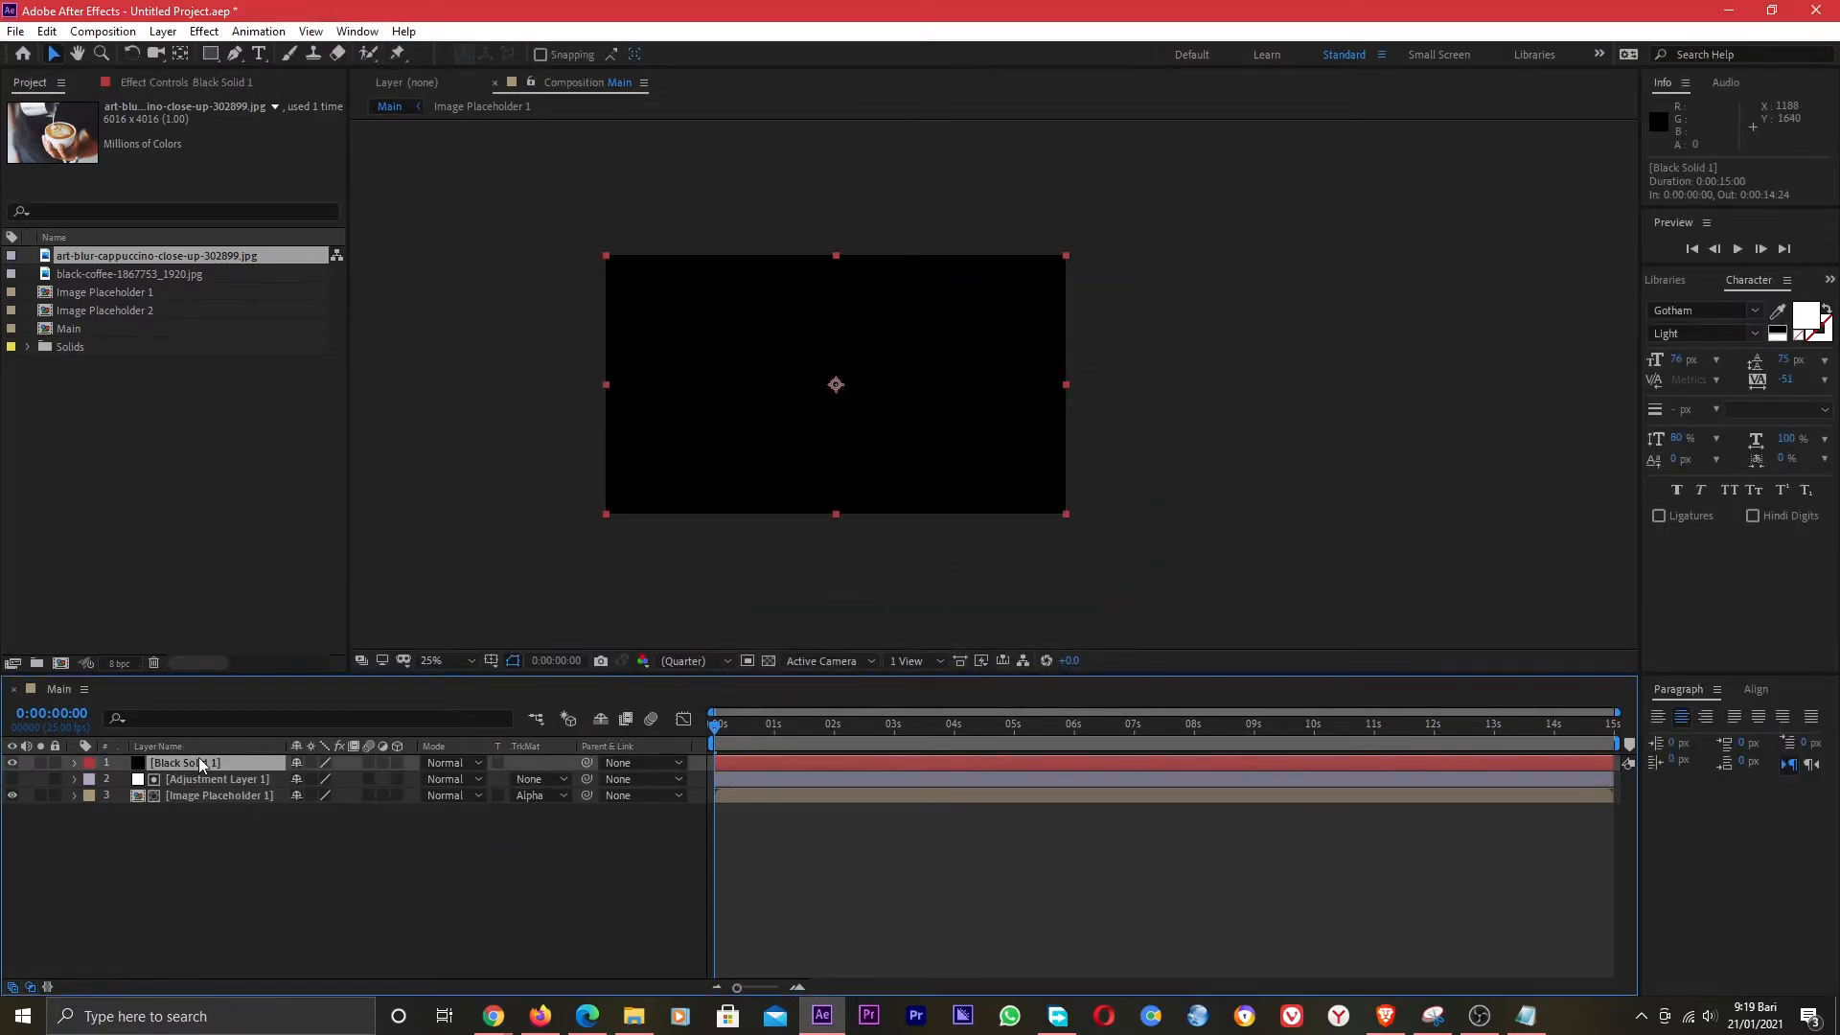
{"action": "key", "text": "t"}
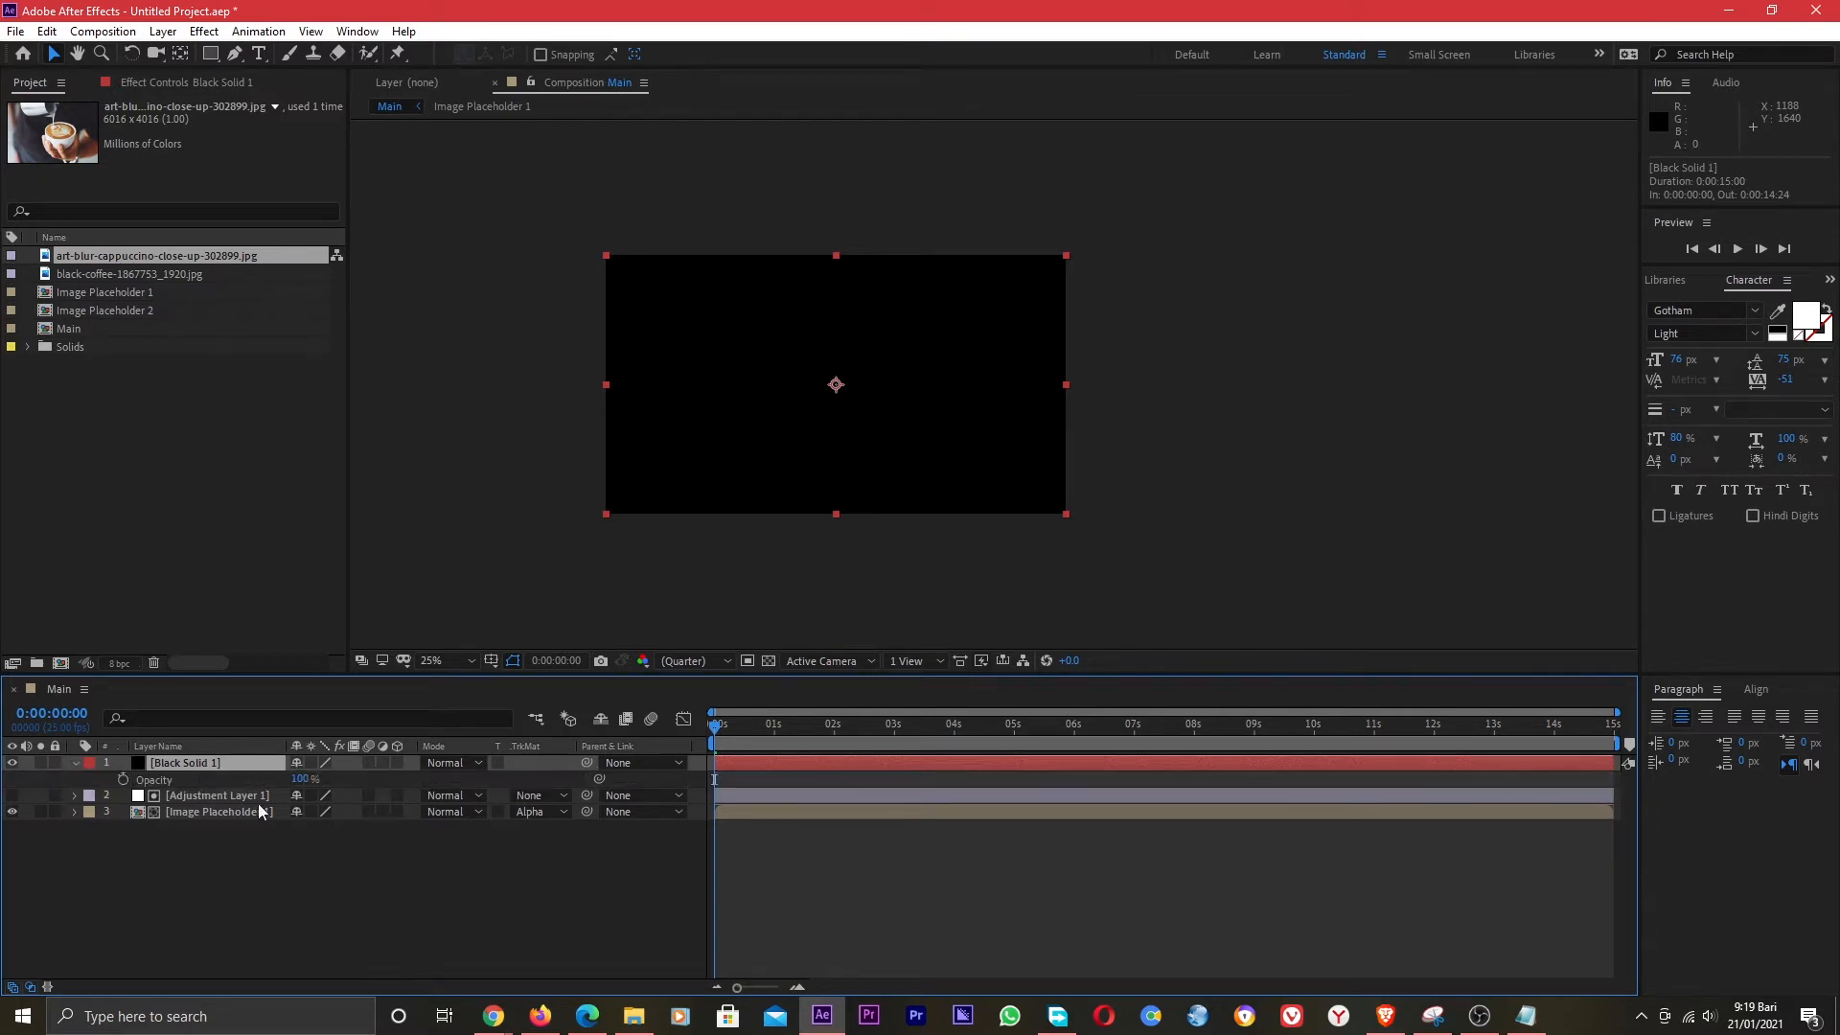
{"action": "left_click", "coordinate": [304, 779]}
{"action": "type", "text": "85"}
{"action": "key", "text": "Return"}
{"action": "key", "text": "space"}
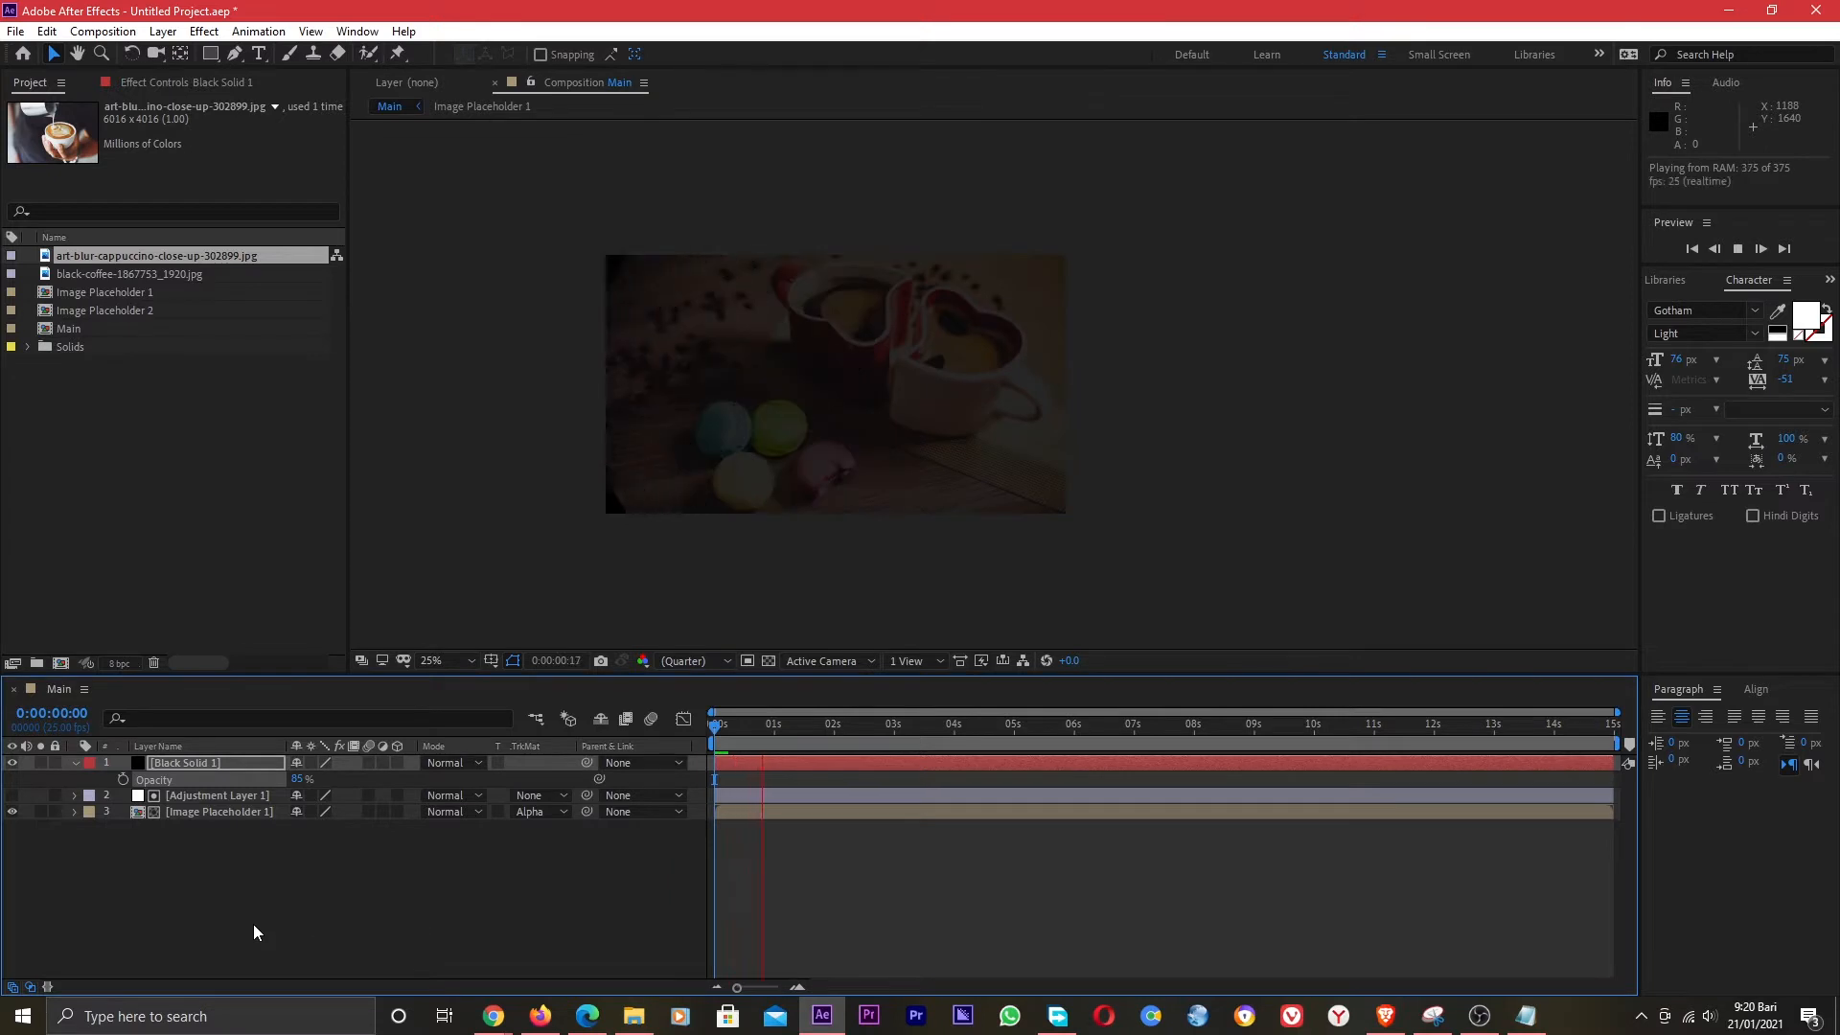
{"action": "mouse_move", "coordinate": [759, 730]}
{"action": "left_mouse_down"}
{"action": "mouse_move", "coordinate": [714, 726]}
{"action": "mouse_move", "coordinate": [756, 726]}
{"action": "left_mouse_up"}
Add a shape layer with a pink vertical rectangle about 232 px wide and 1652 px tall, and centre its anchor point.
{"action": "right_click", "coordinate": [197, 861]}
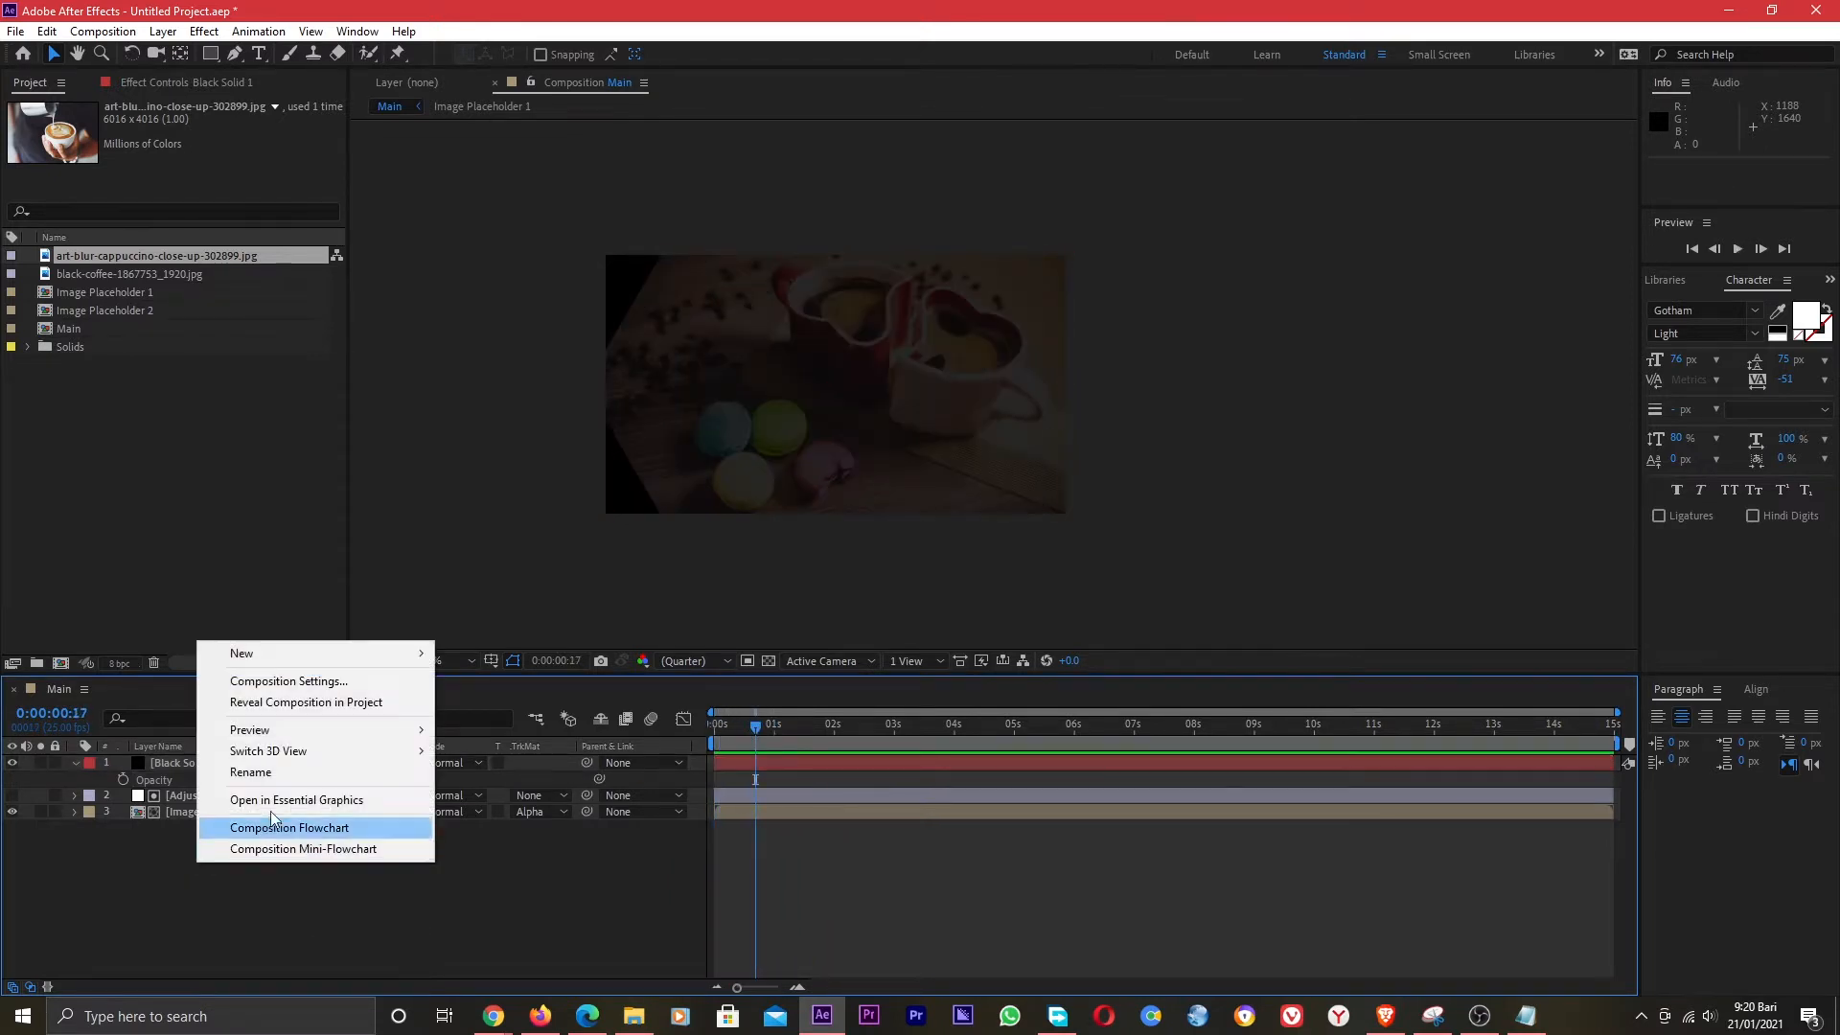
{"action": "mouse_move", "coordinate": [279, 652]}
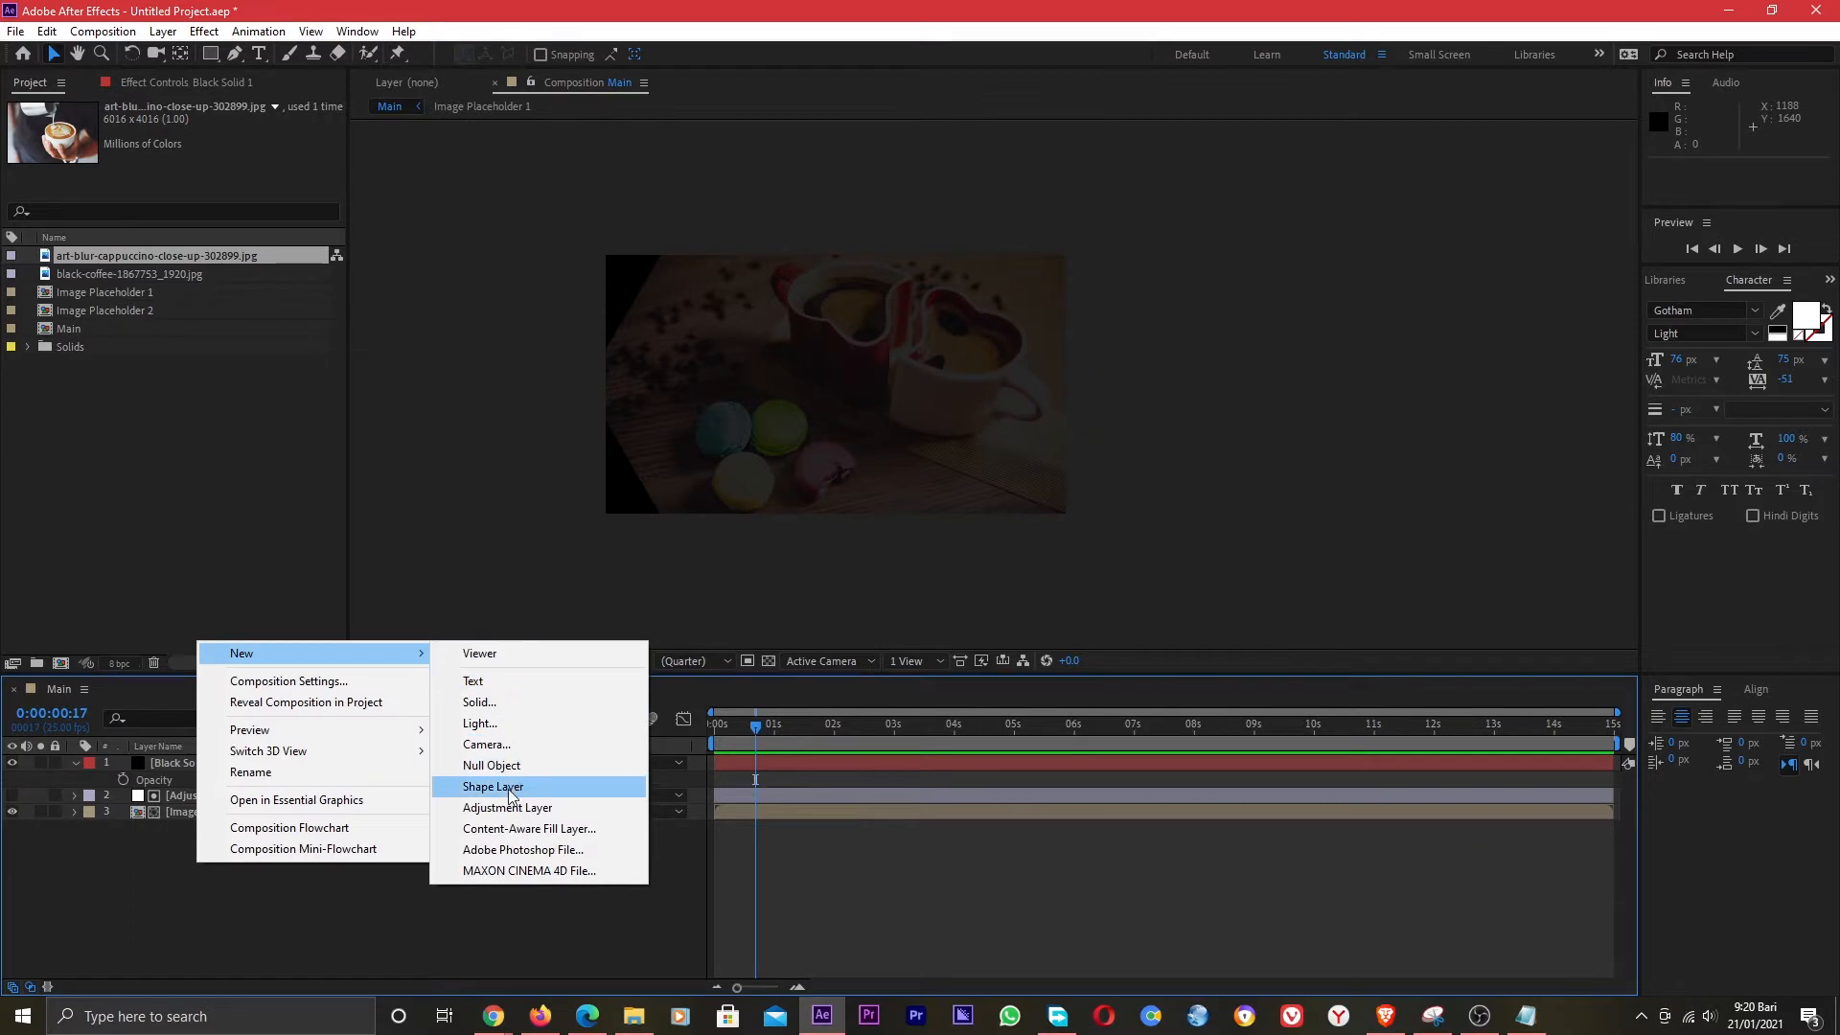
{"action": "left_click", "coordinate": [512, 785]}
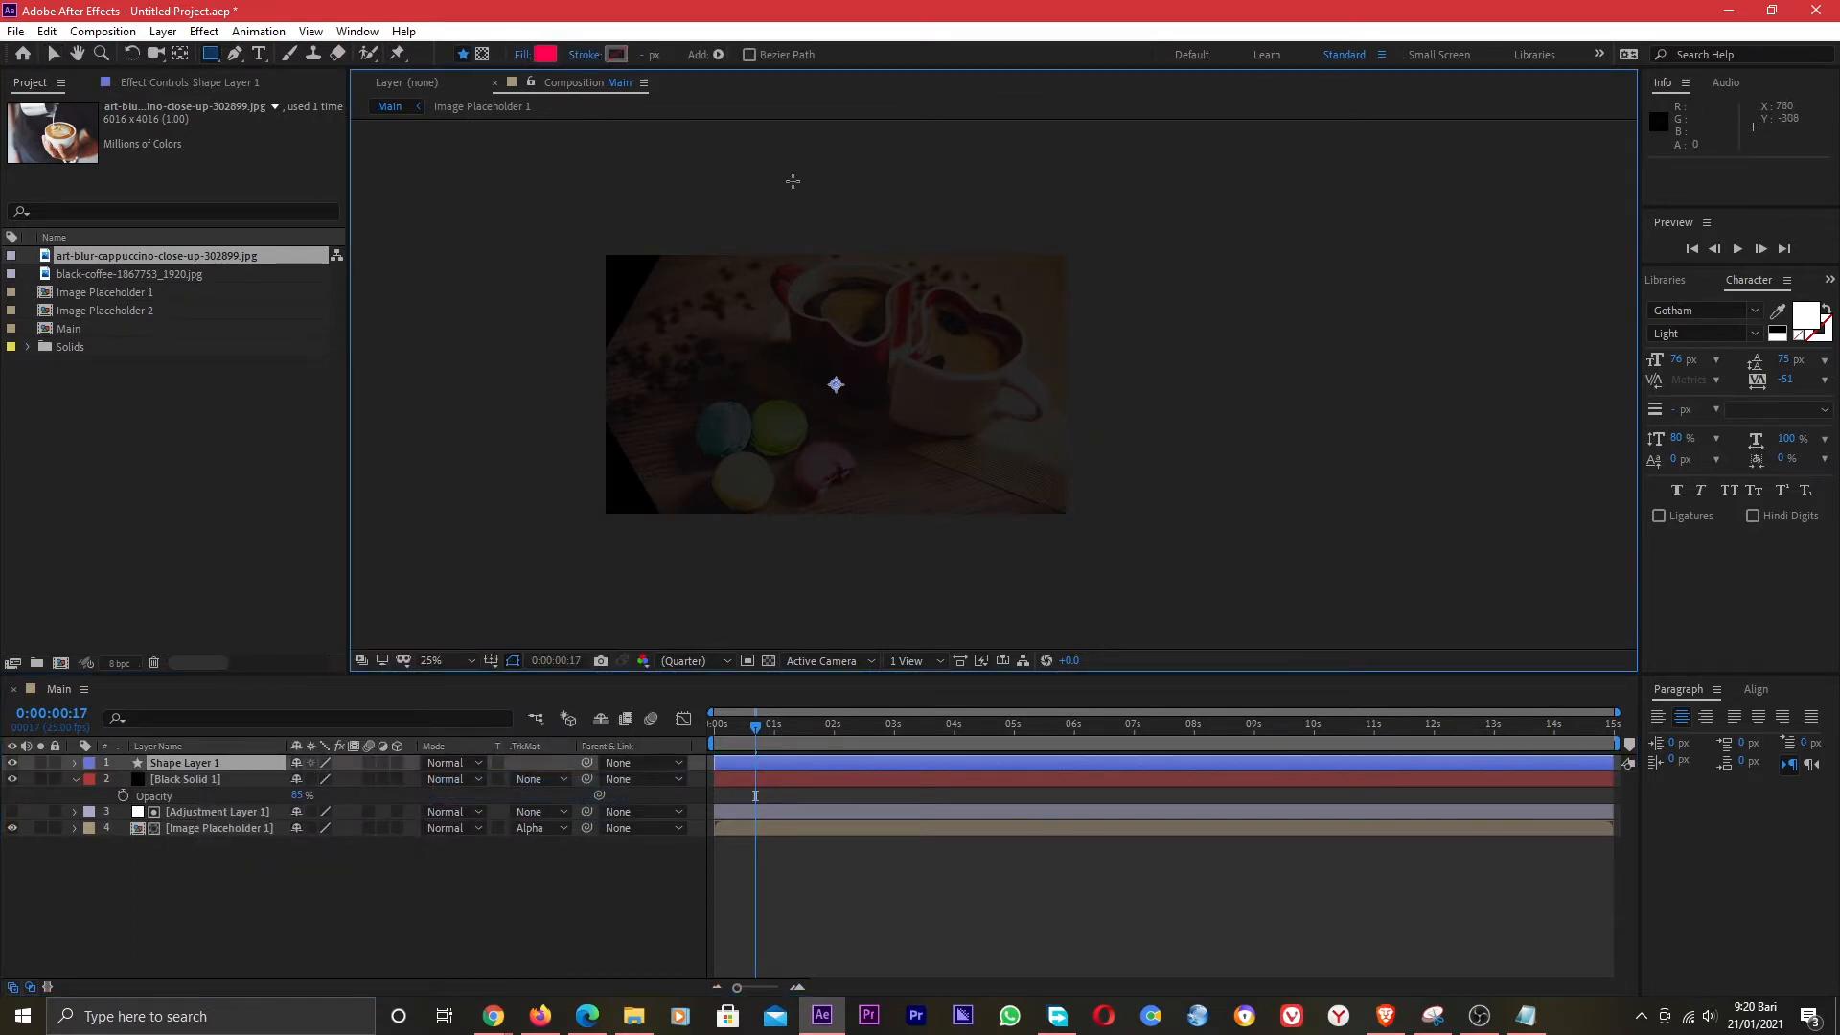
{"action": "mouse_move", "coordinate": [793, 181]}
{"action": "left_mouse_down"}
{"action": "mouse_move", "coordinate": [807, 278]}
{"action": "mouse_move", "coordinate": [889, 468]}
{"action": "mouse_move", "coordinate": [866, 579]}
{"action": "mouse_move", "coordinate": [849, 577]}
{"action": "left_mouse_up"}
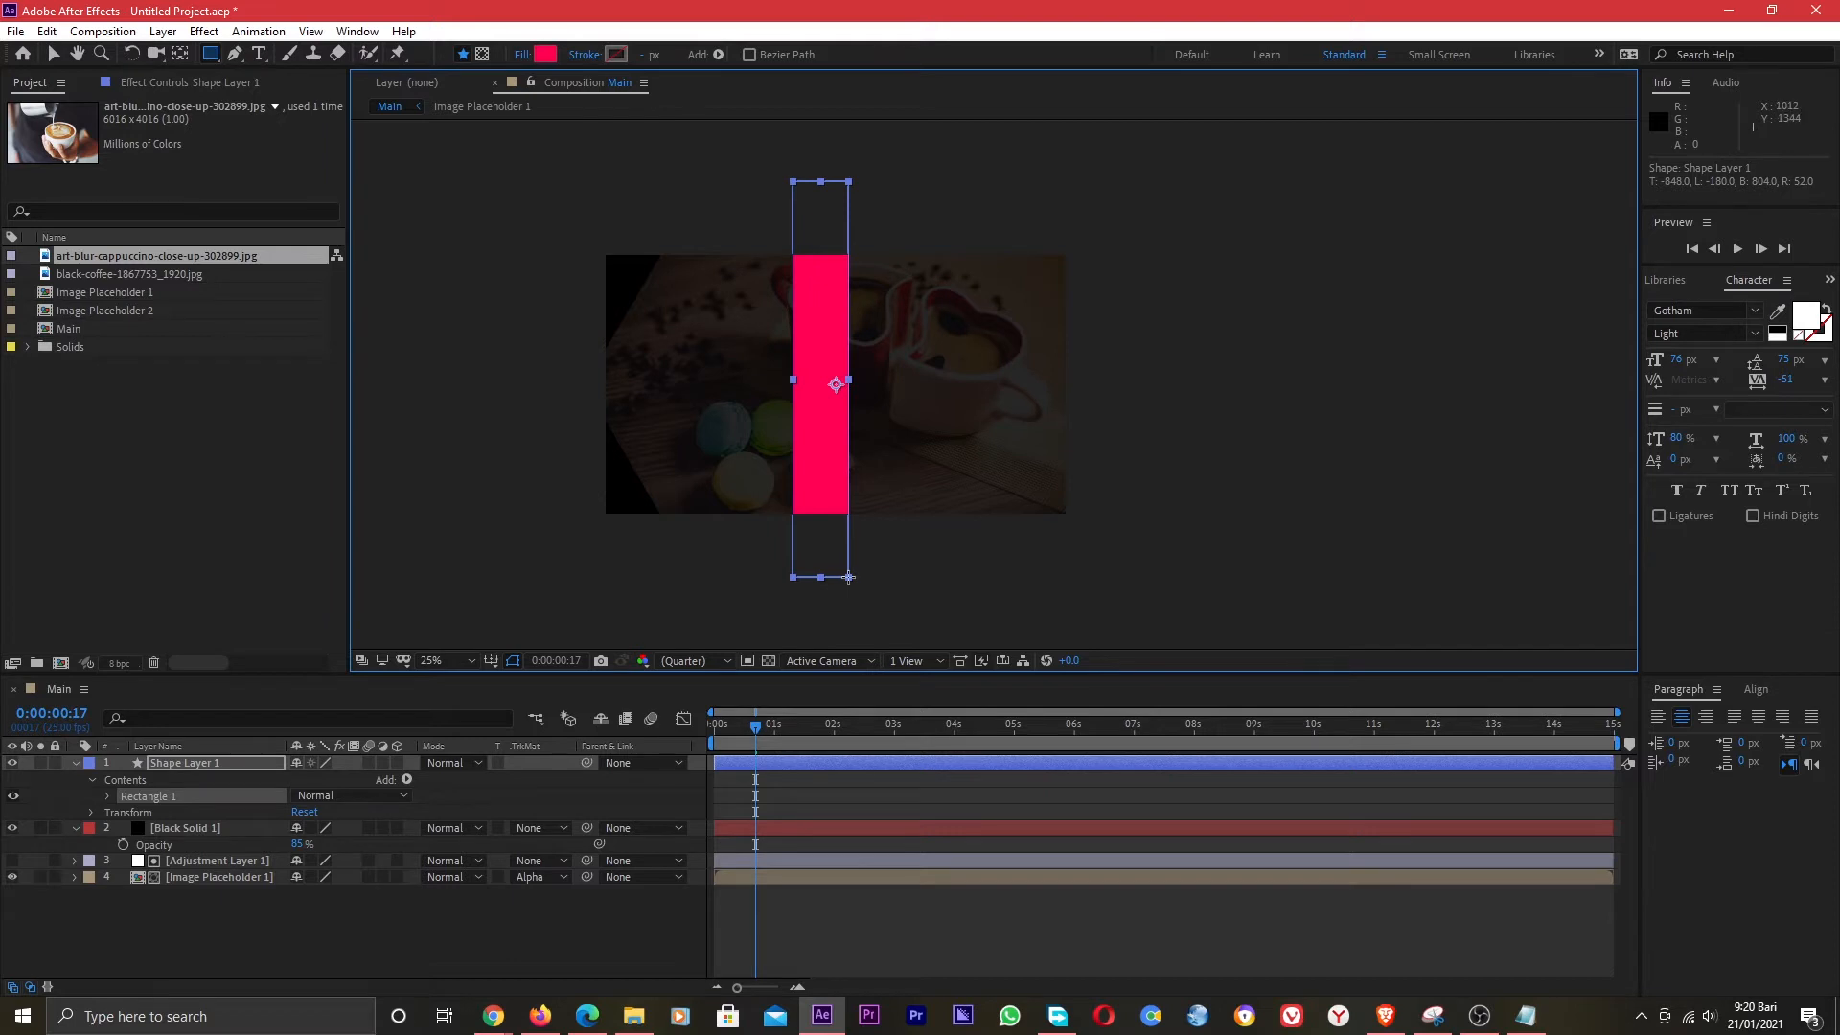
{"action": "left_click", "coordinate": [177, 764]}
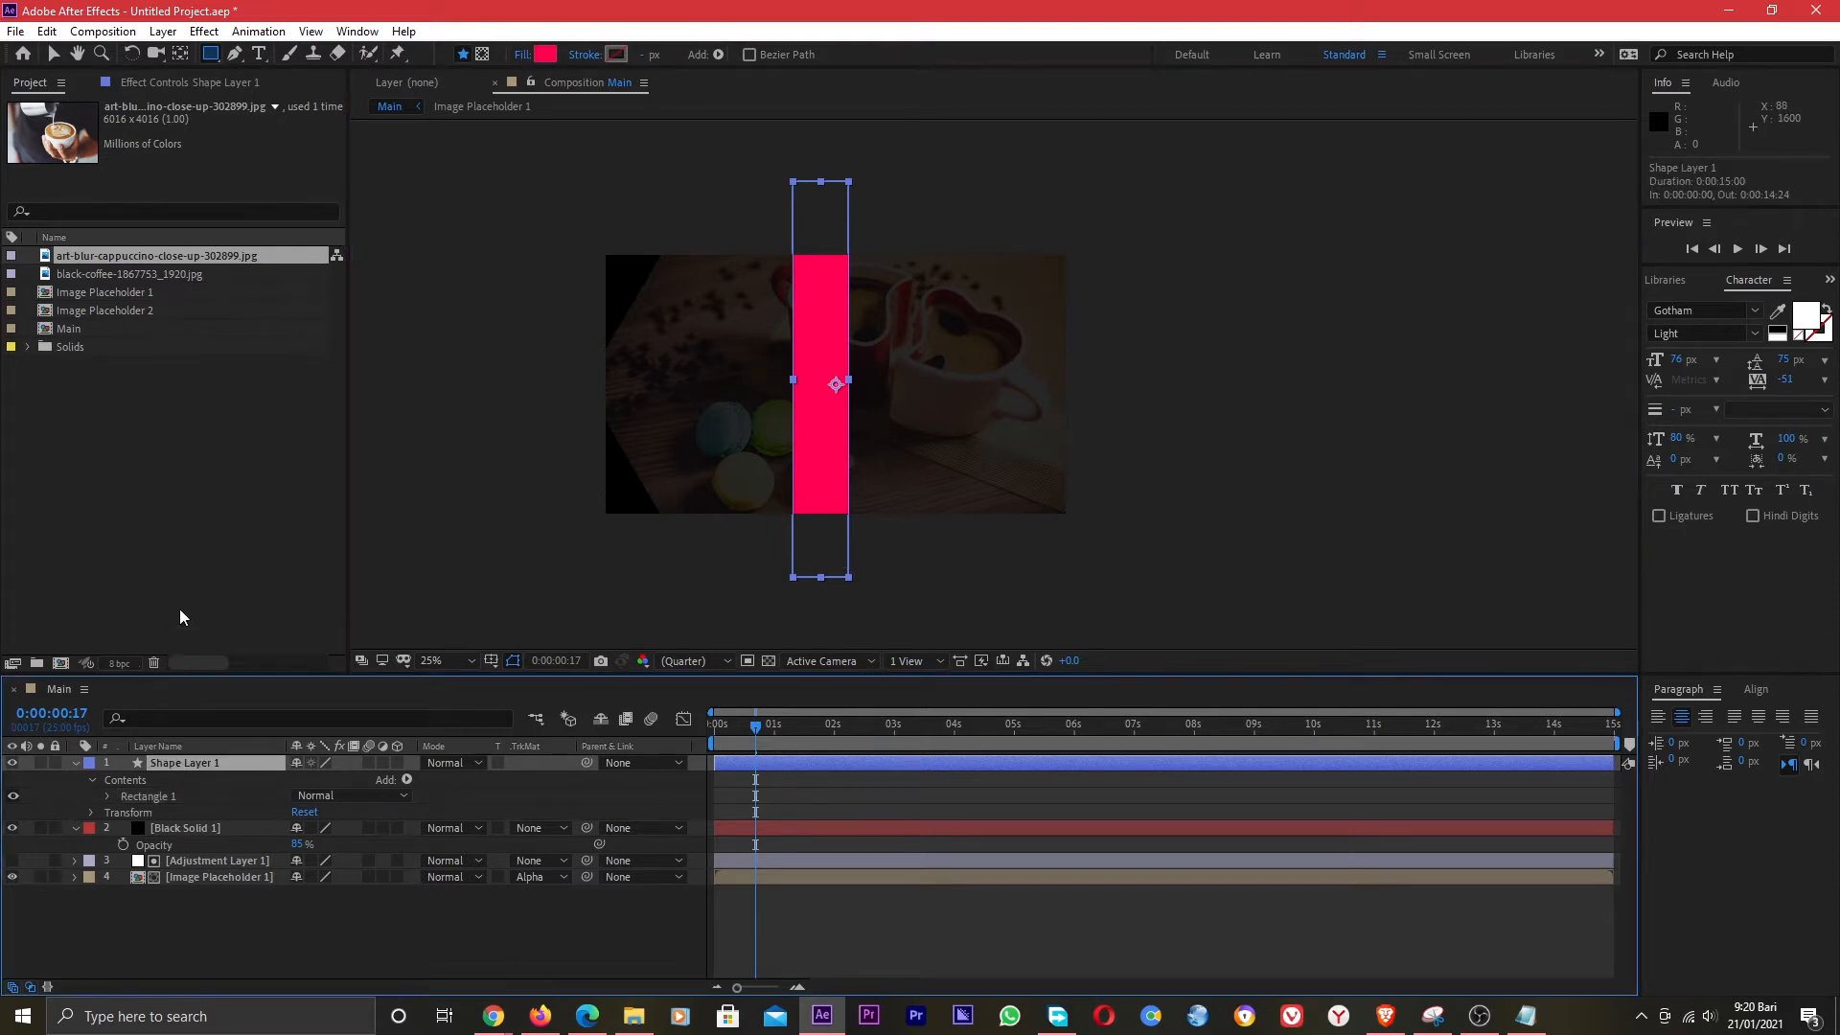
{"action": "left_click", "coordinate": [179, 55]}
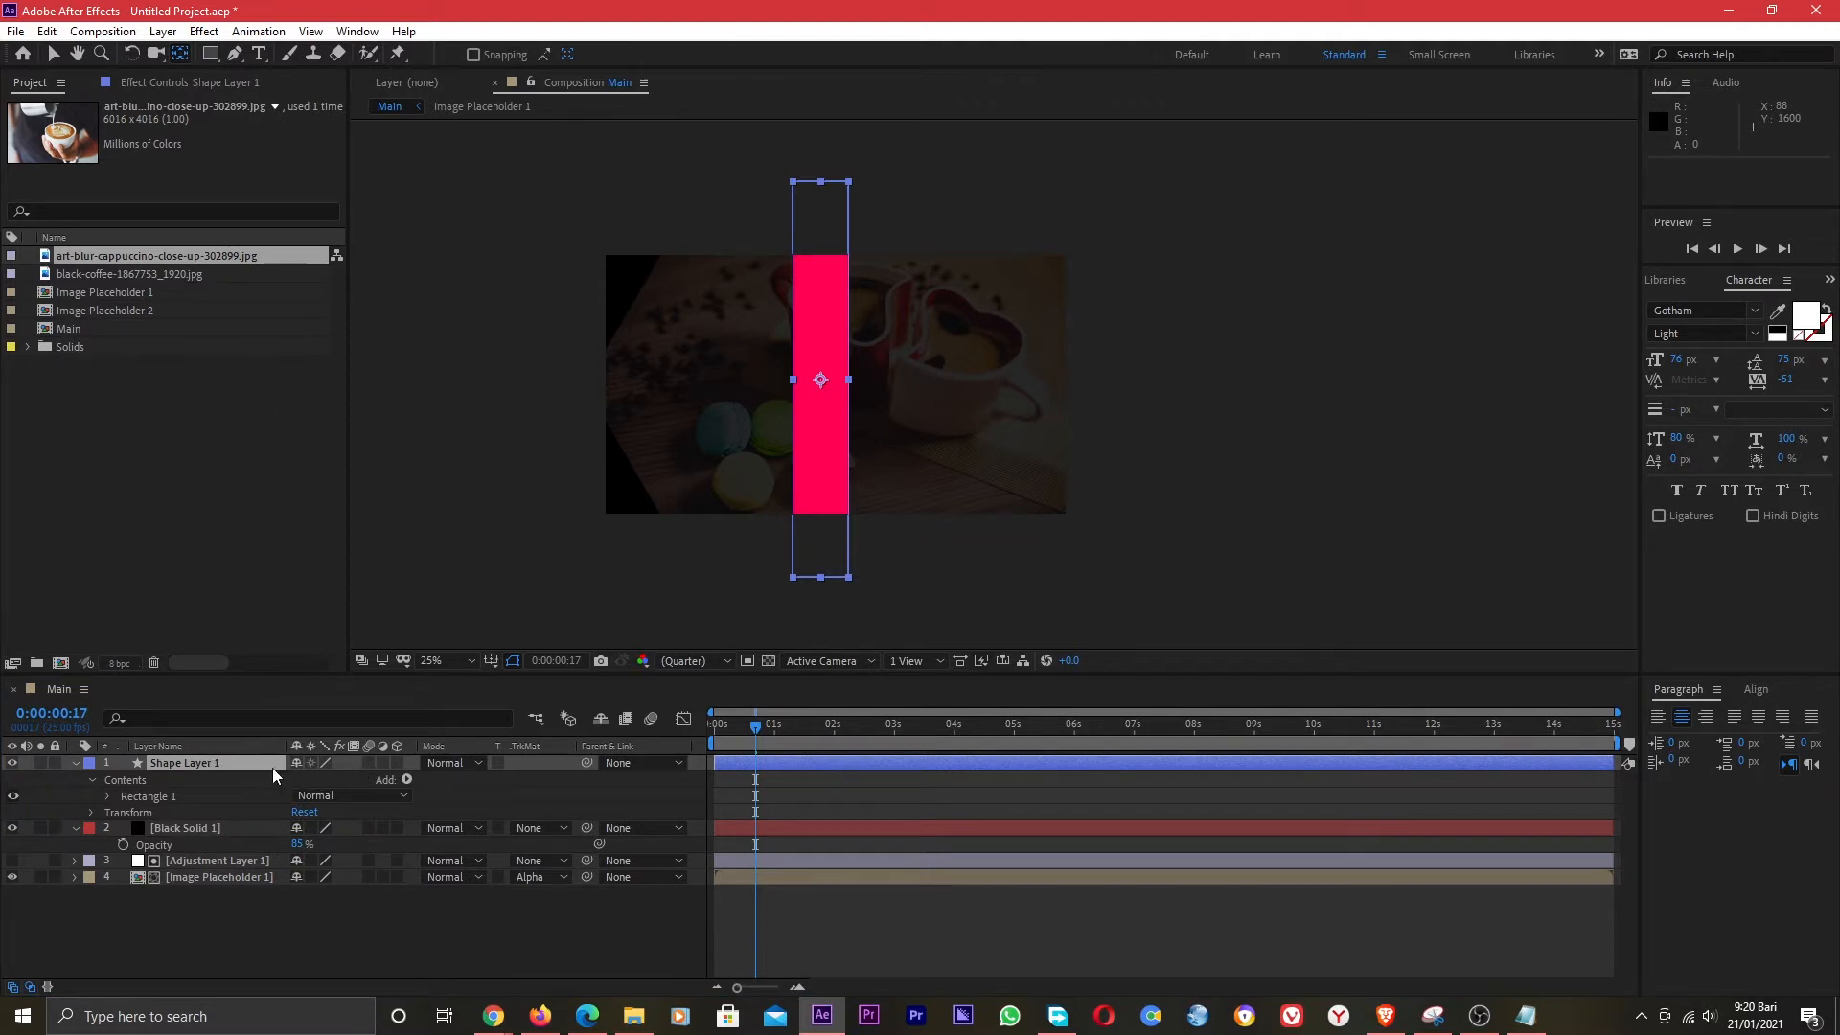
Set the Skew of Rectangle 1 in Shape Layer 1 to 15.
{"action": "left_click", "coordinate": [109, 796]}
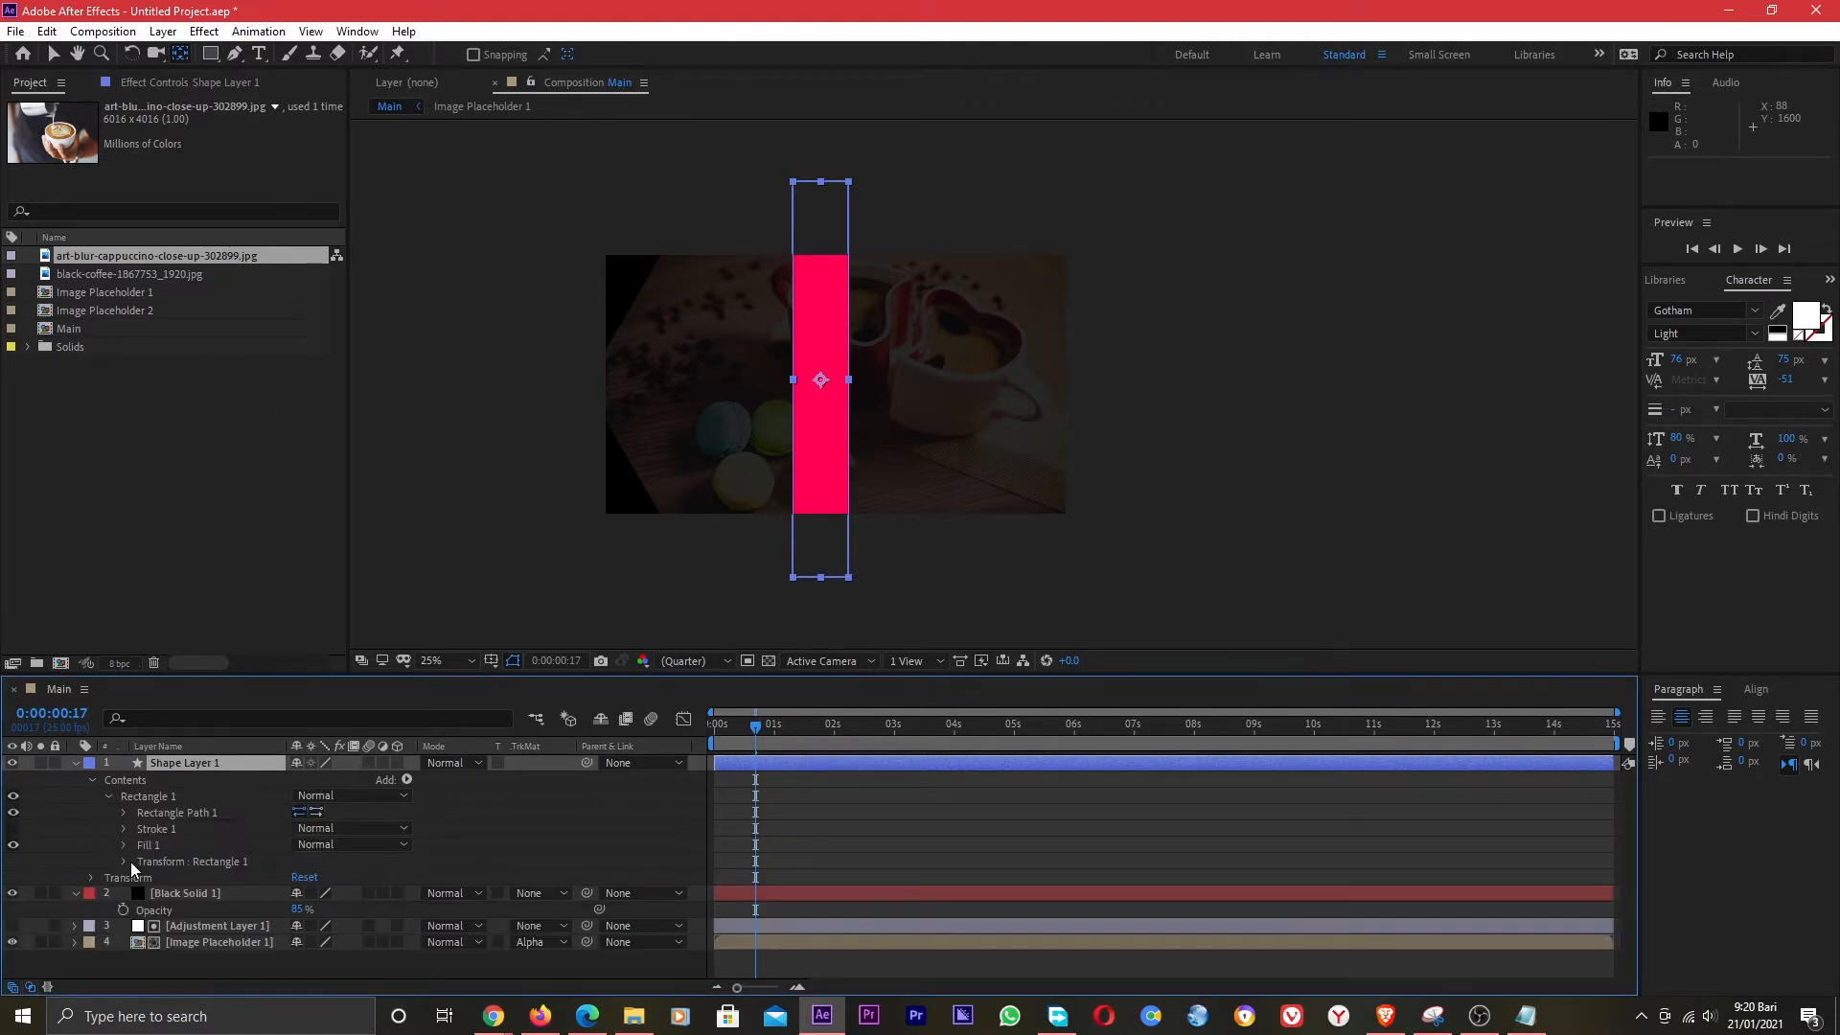
{"action": "left_click", "coordinate": [124, 861]}
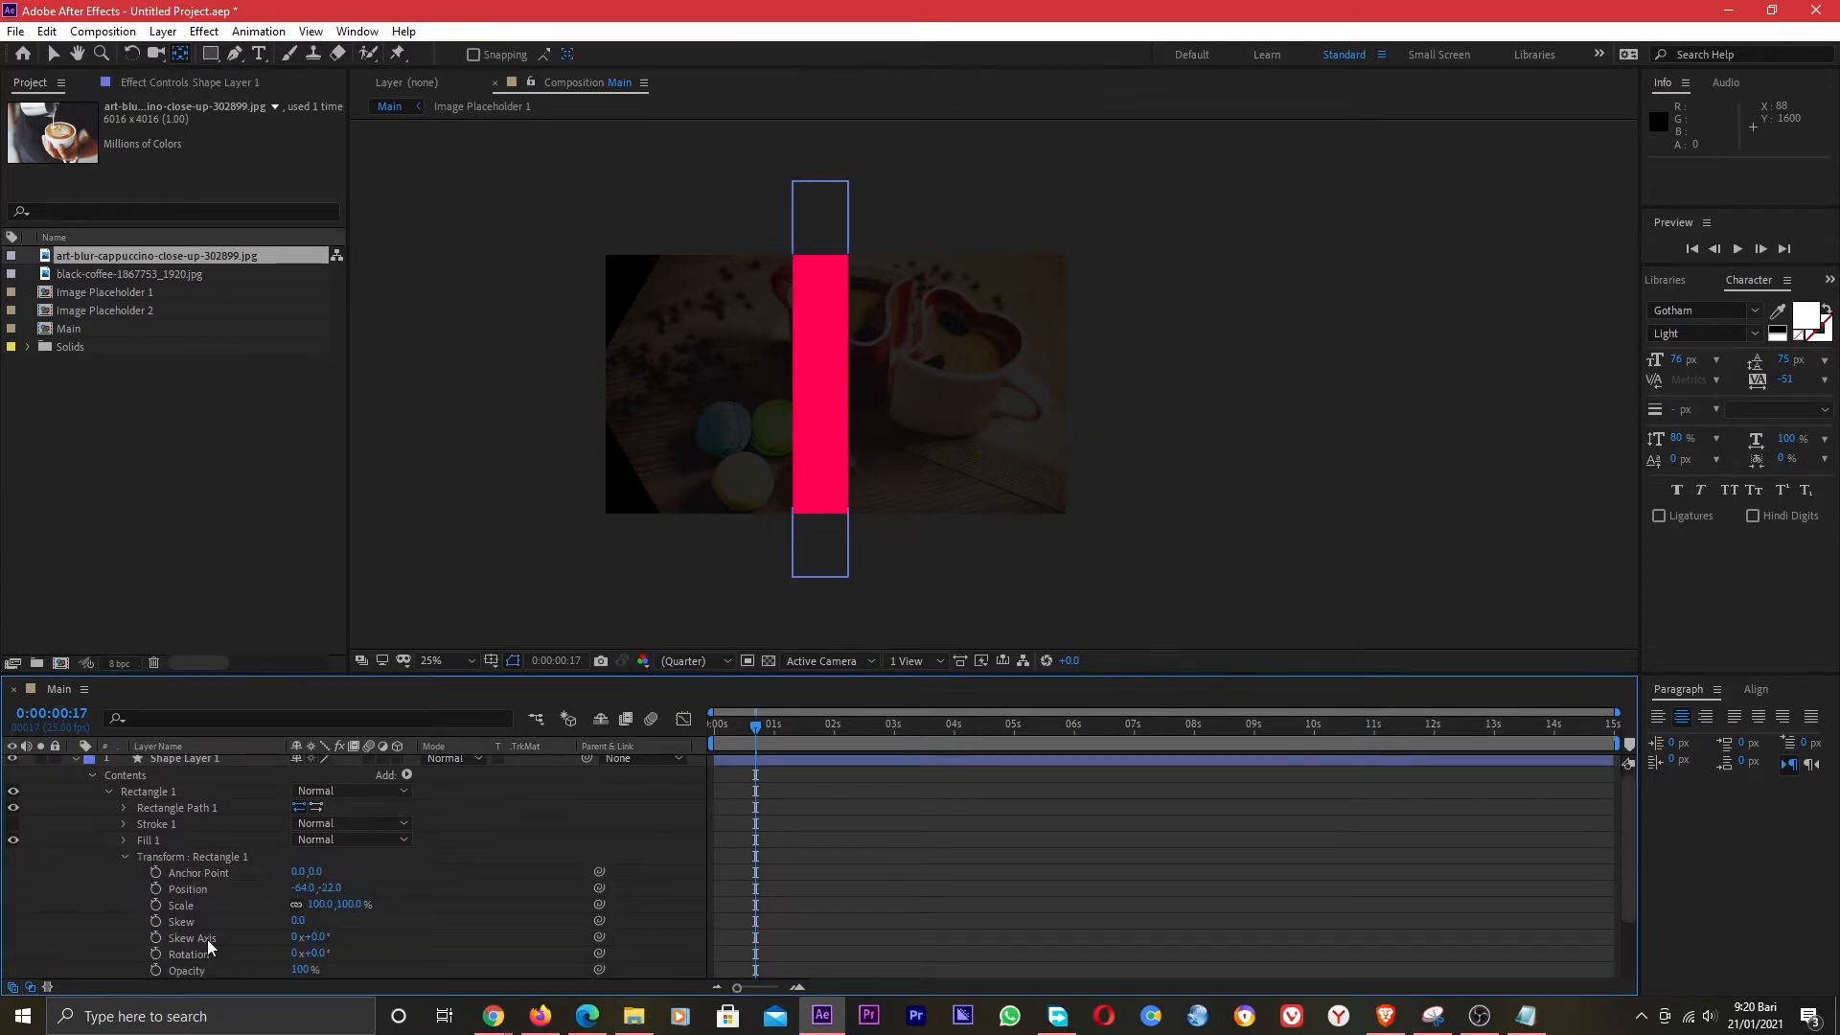
{"action": "left_click", "coordinate": [297, 921]}
{"action": "type", "text": "15"}
{"action": "key", "text": "Return"}
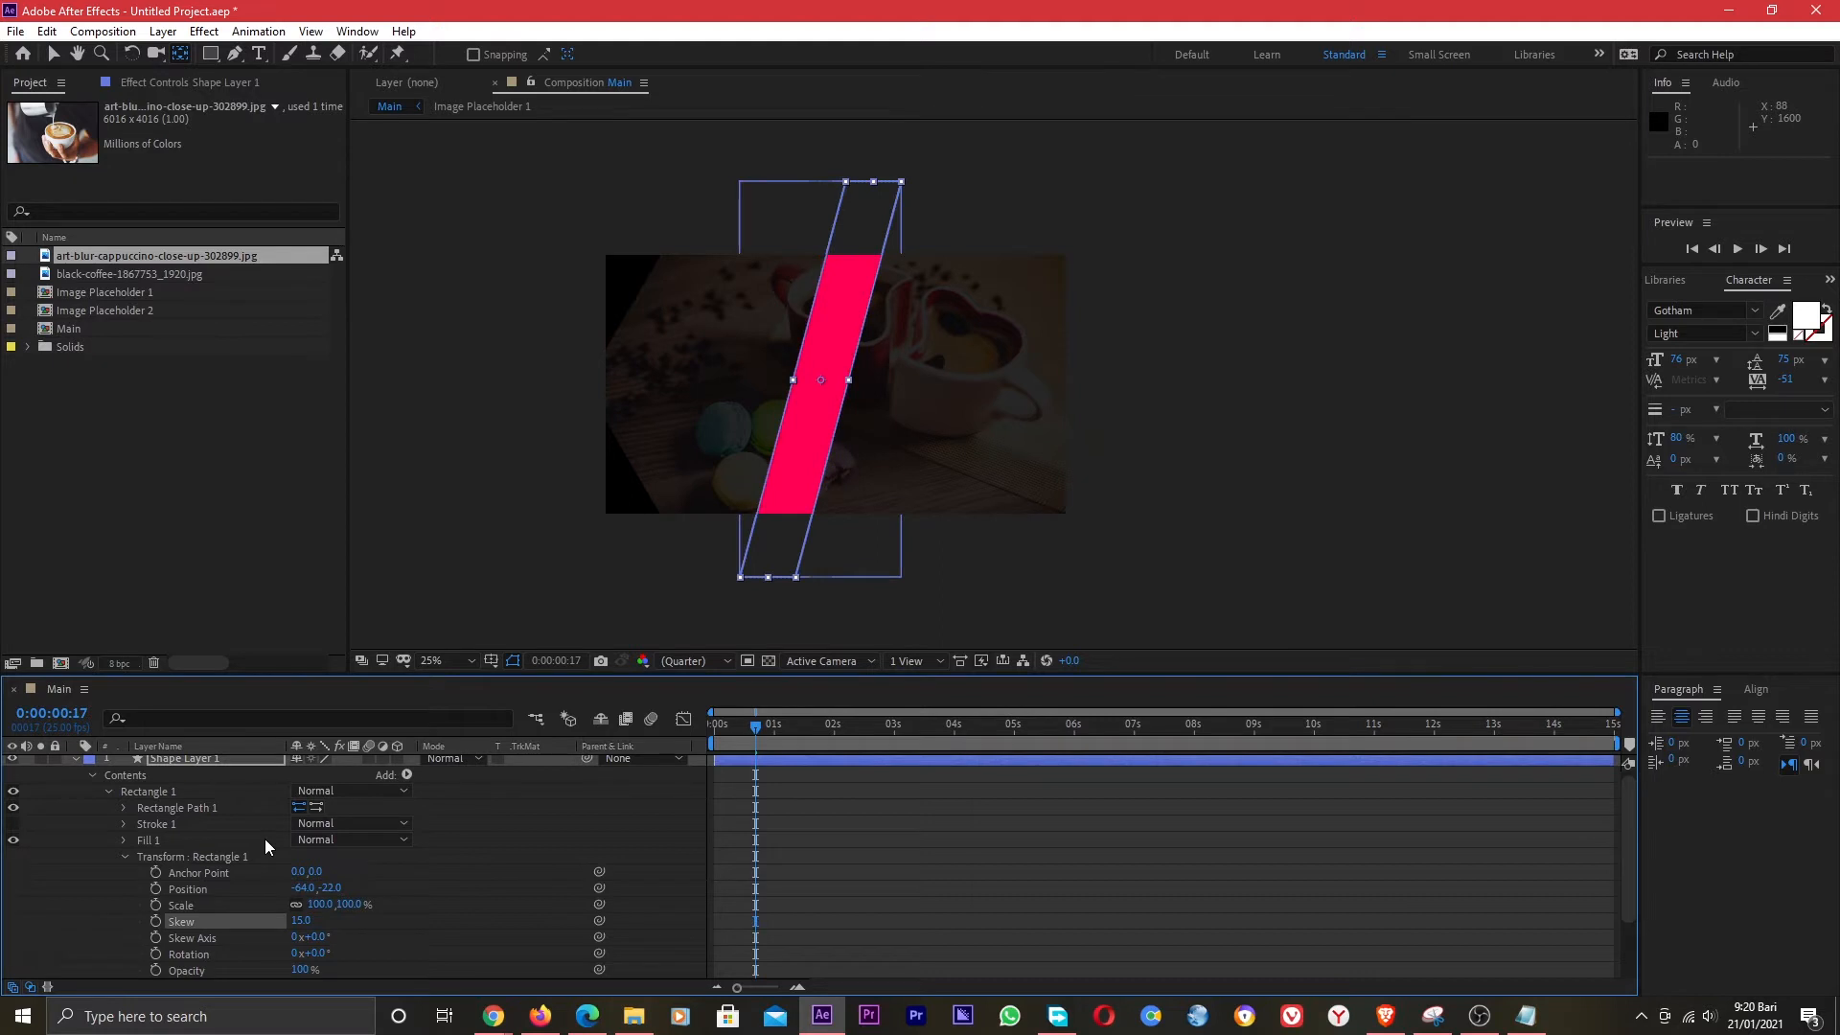
Move Shape Layer 1 just outside the left edge of the composition, to position -307, 518.
{"action": "left_click", "coordinate": [204, 763]}
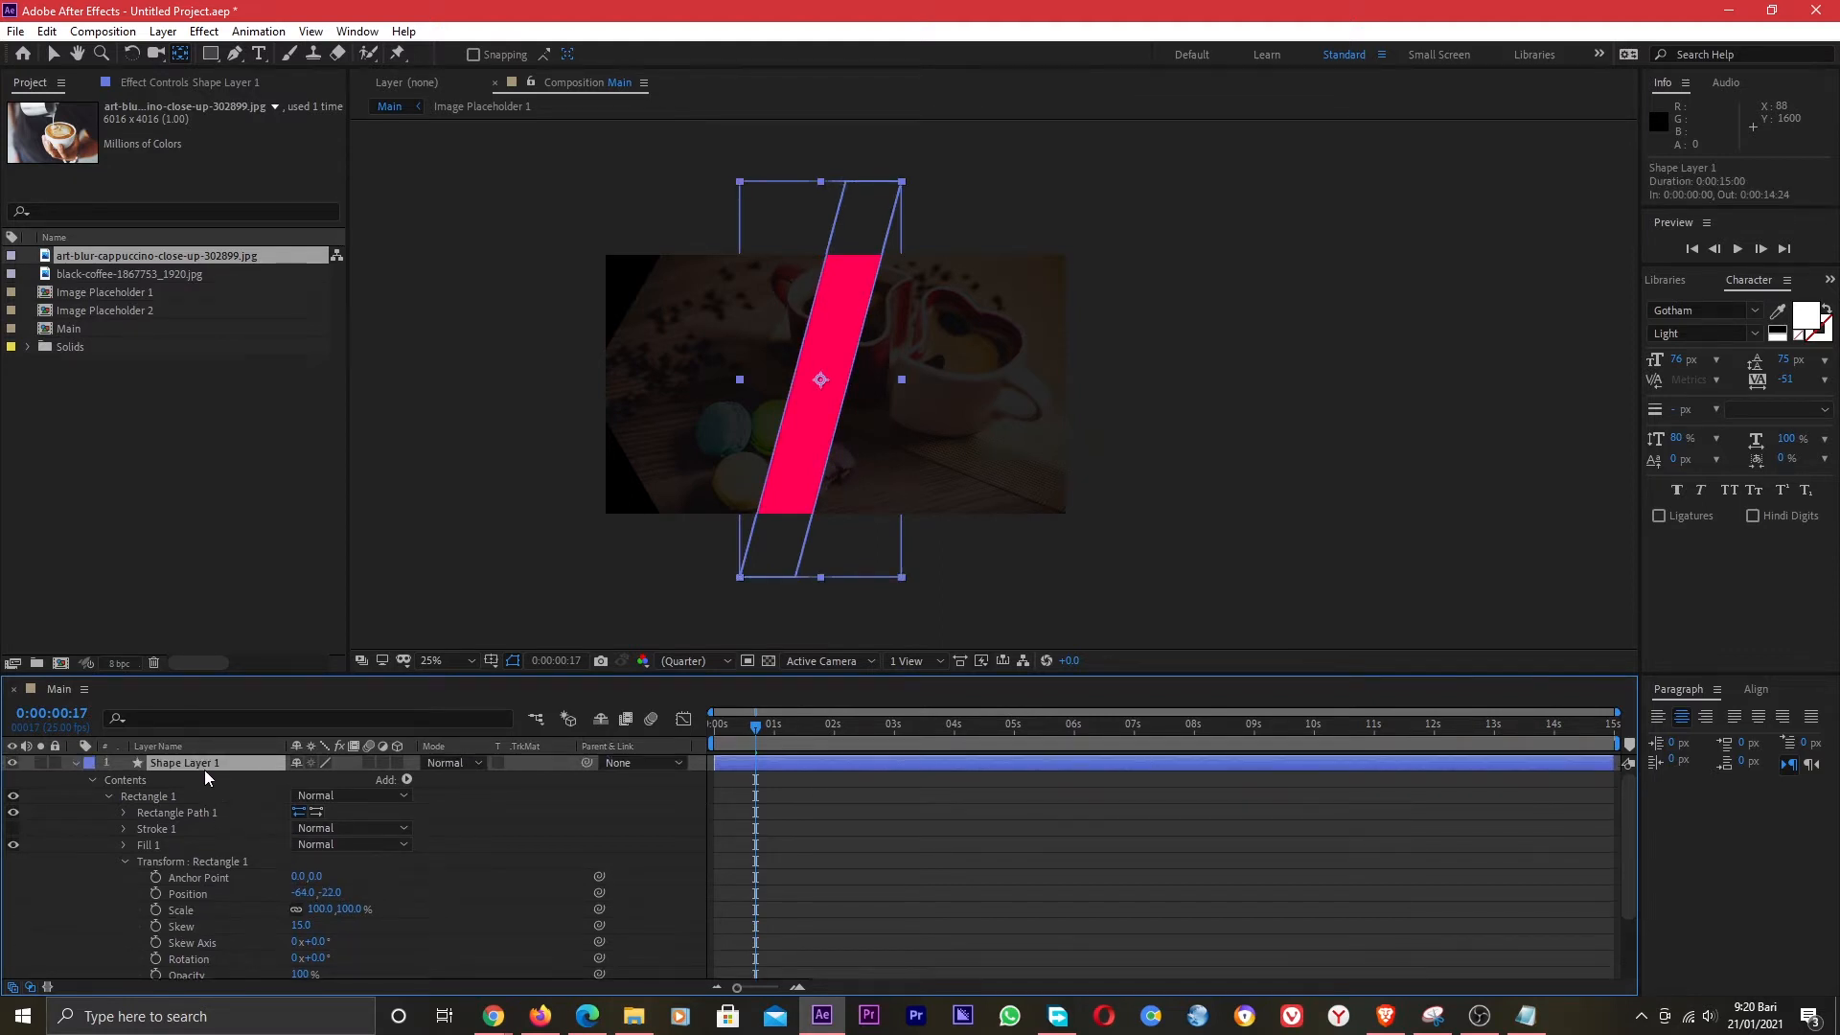
{"action": "key", "text": "p"}
{"action": "left_click_drag", "start_coordinate": [304, 778], "coordinate": [5, 769]}
{"action": "left_click_drag", "start_coordinate": [300, 779], "coordinate": [6, 774]}
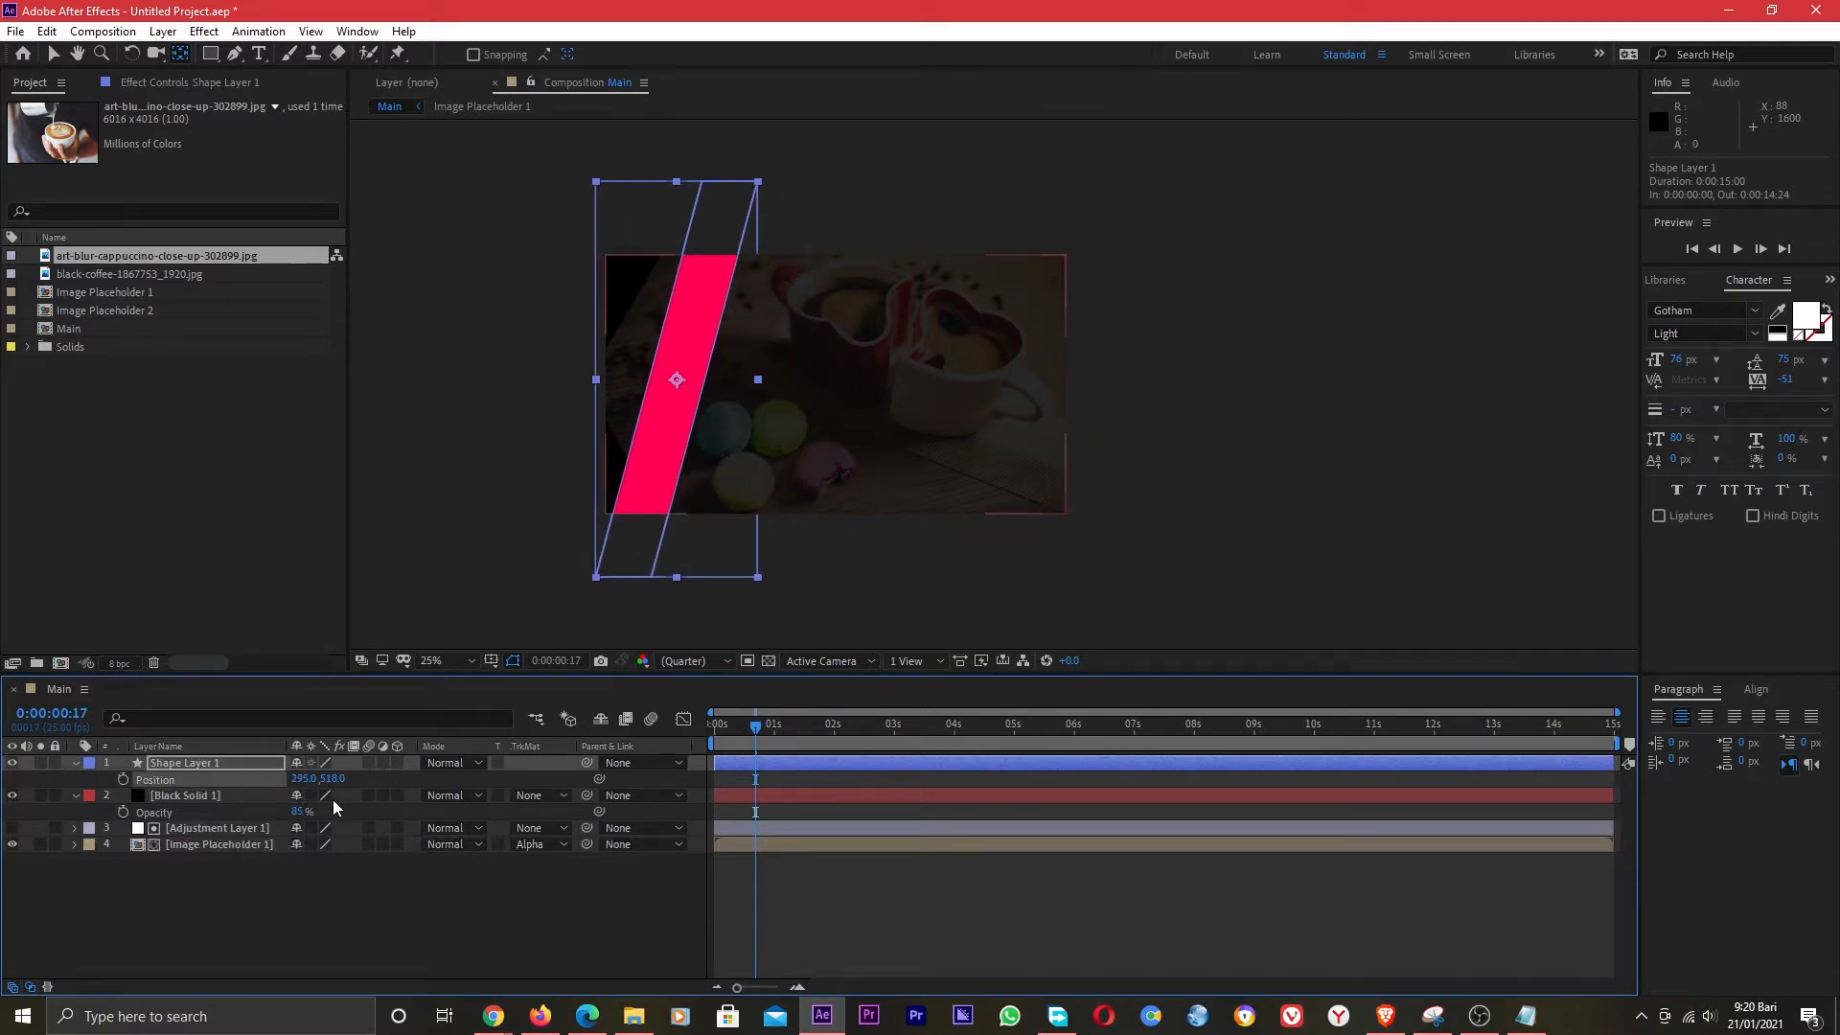
{"action": "left_click_drag", "start_coordinate": [302, 780], "coordinate": [8, 774]}
{"action": "left_click_drag", "start_coordinate": [304, 779], "coordinate": [53, 776]}
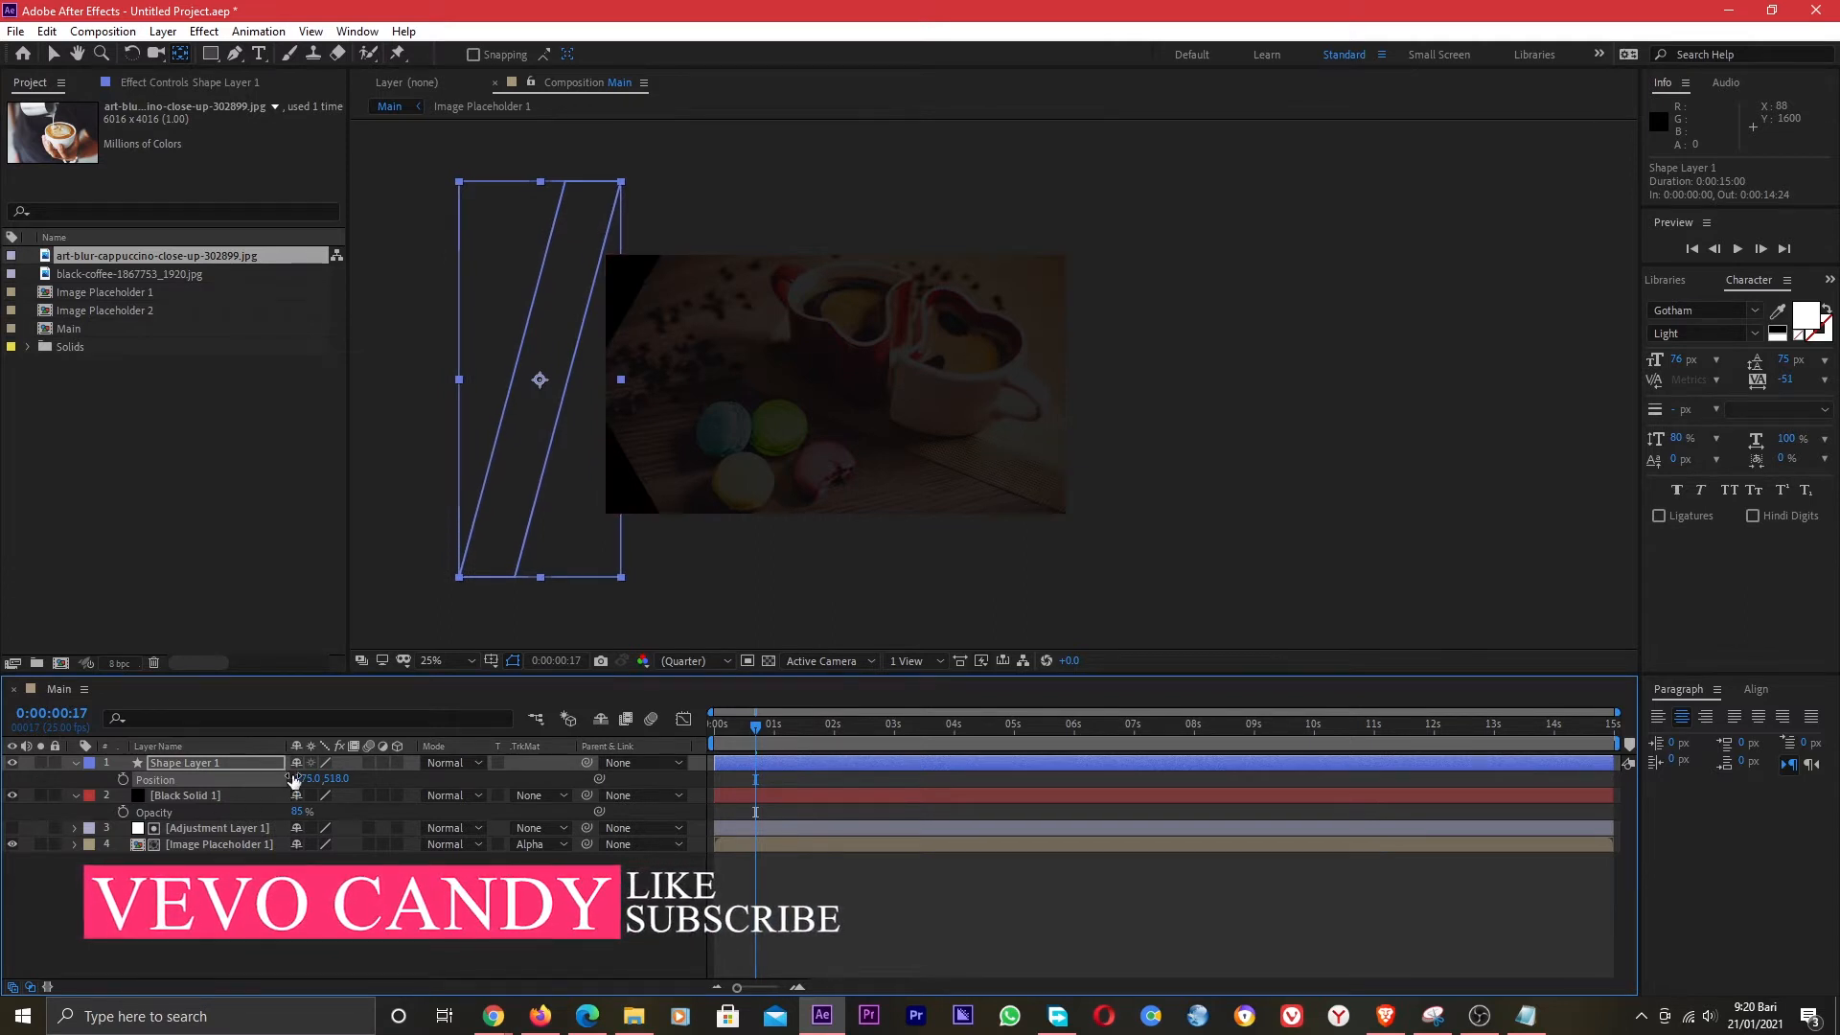
{"action": "left_click_drag", "start_coordinate": [292, 778], "coordinate": [259, 772]}
Add a Position keyframe to Shape Layer 1 at 0:00:00:00, with the timeline zoomed in to frames.
{"action": "left_click_drag", "start_coordinate": [755, 726], "coordinate": [705, 729]}
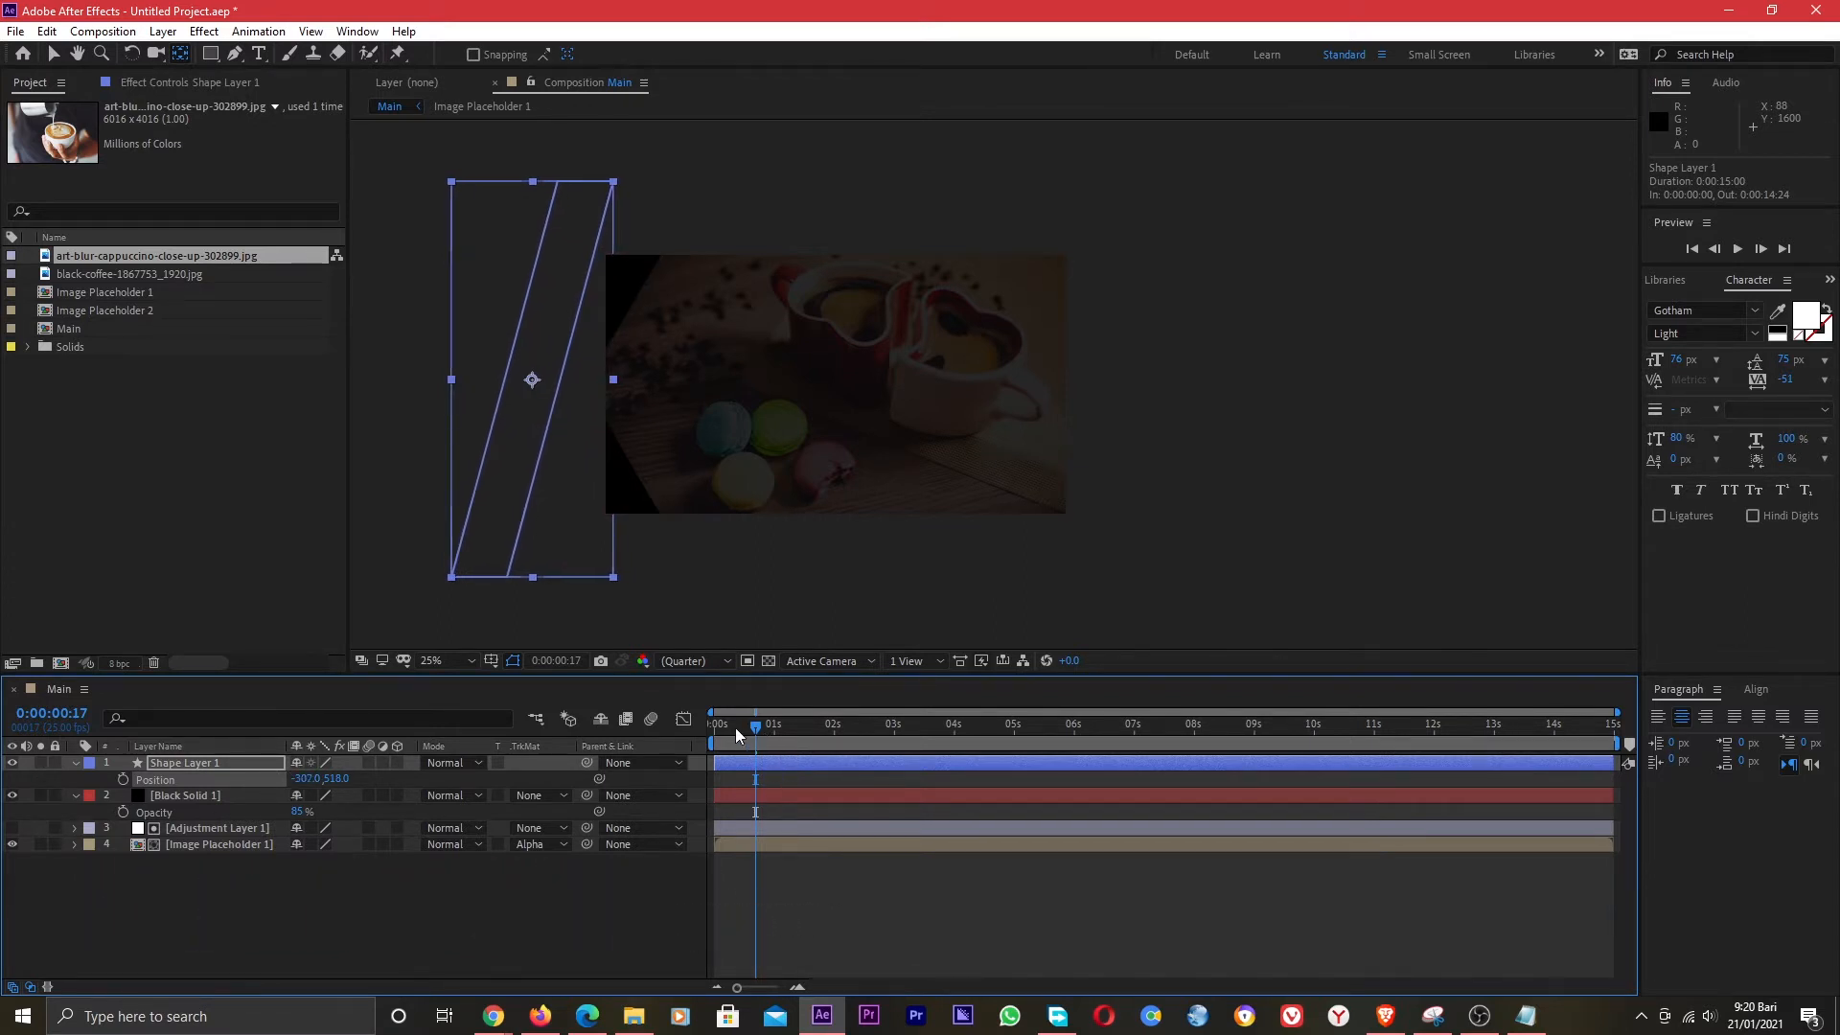
{"action": "left_click_drag", "start_coordinate": [1617, 710], "coordinate": [767, 710]}
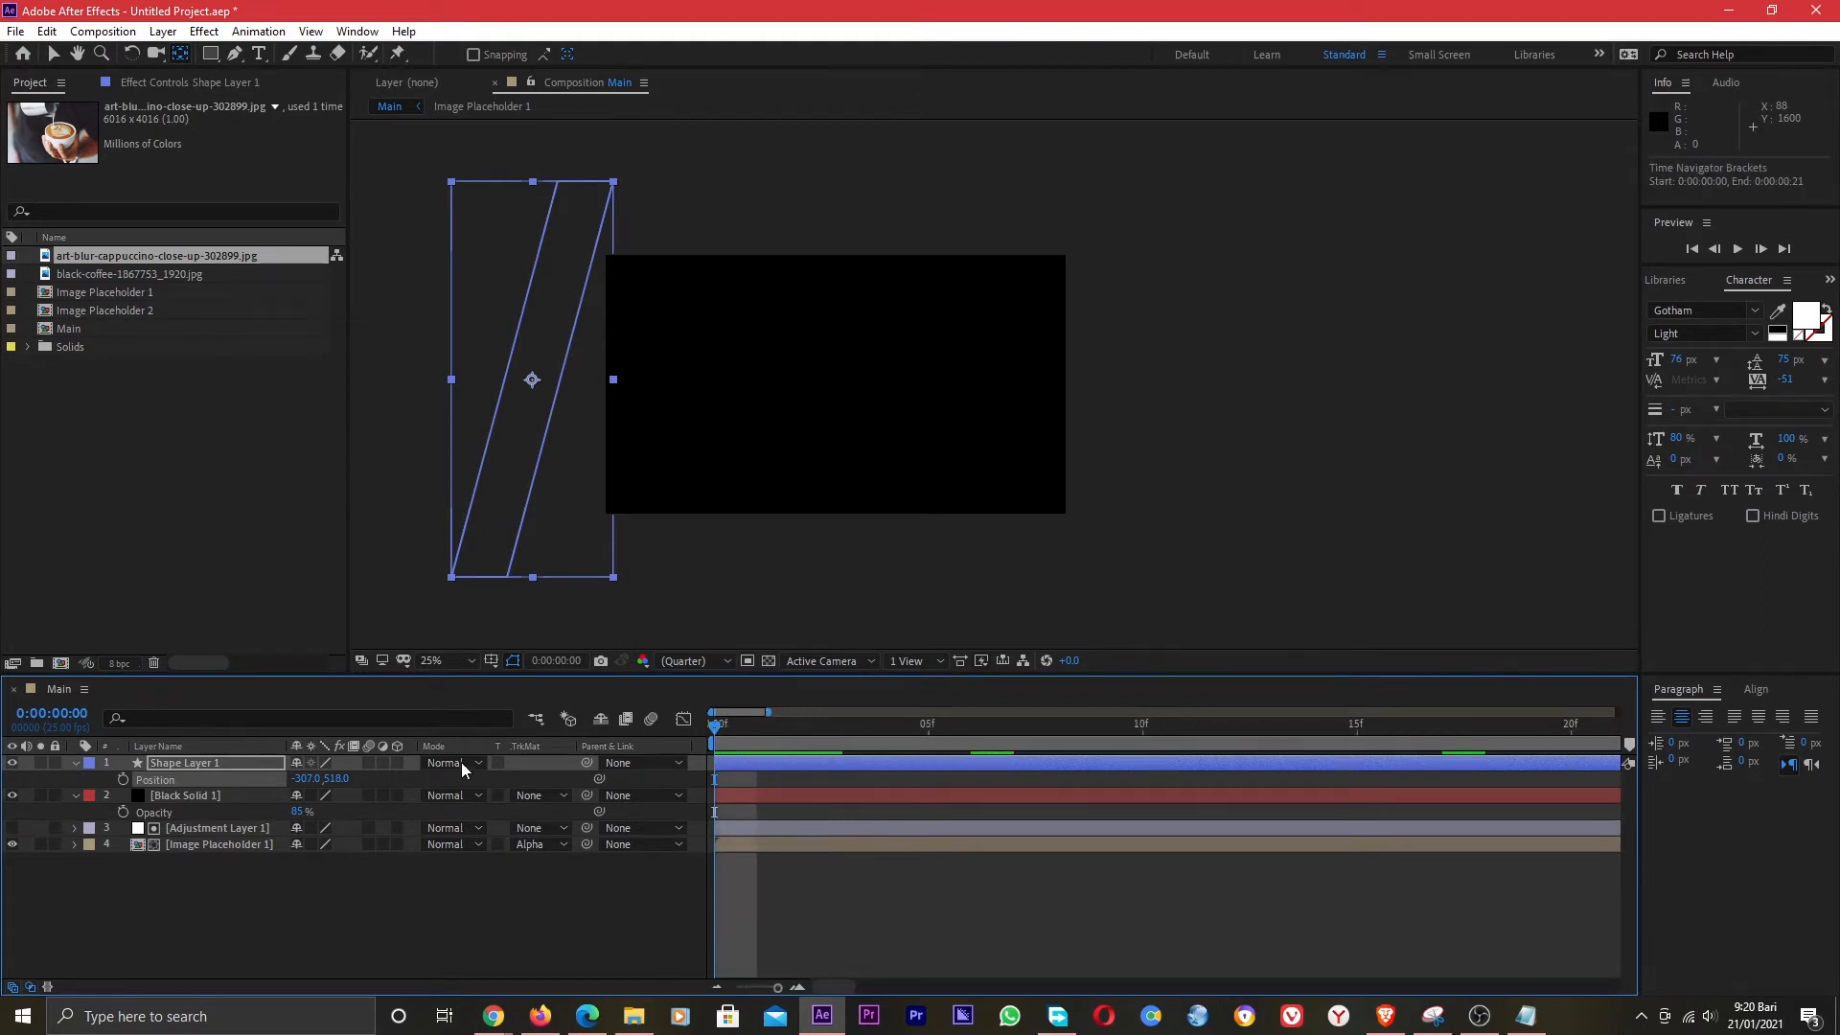
{"action": "left_click", "coordinate": [122, 779]}
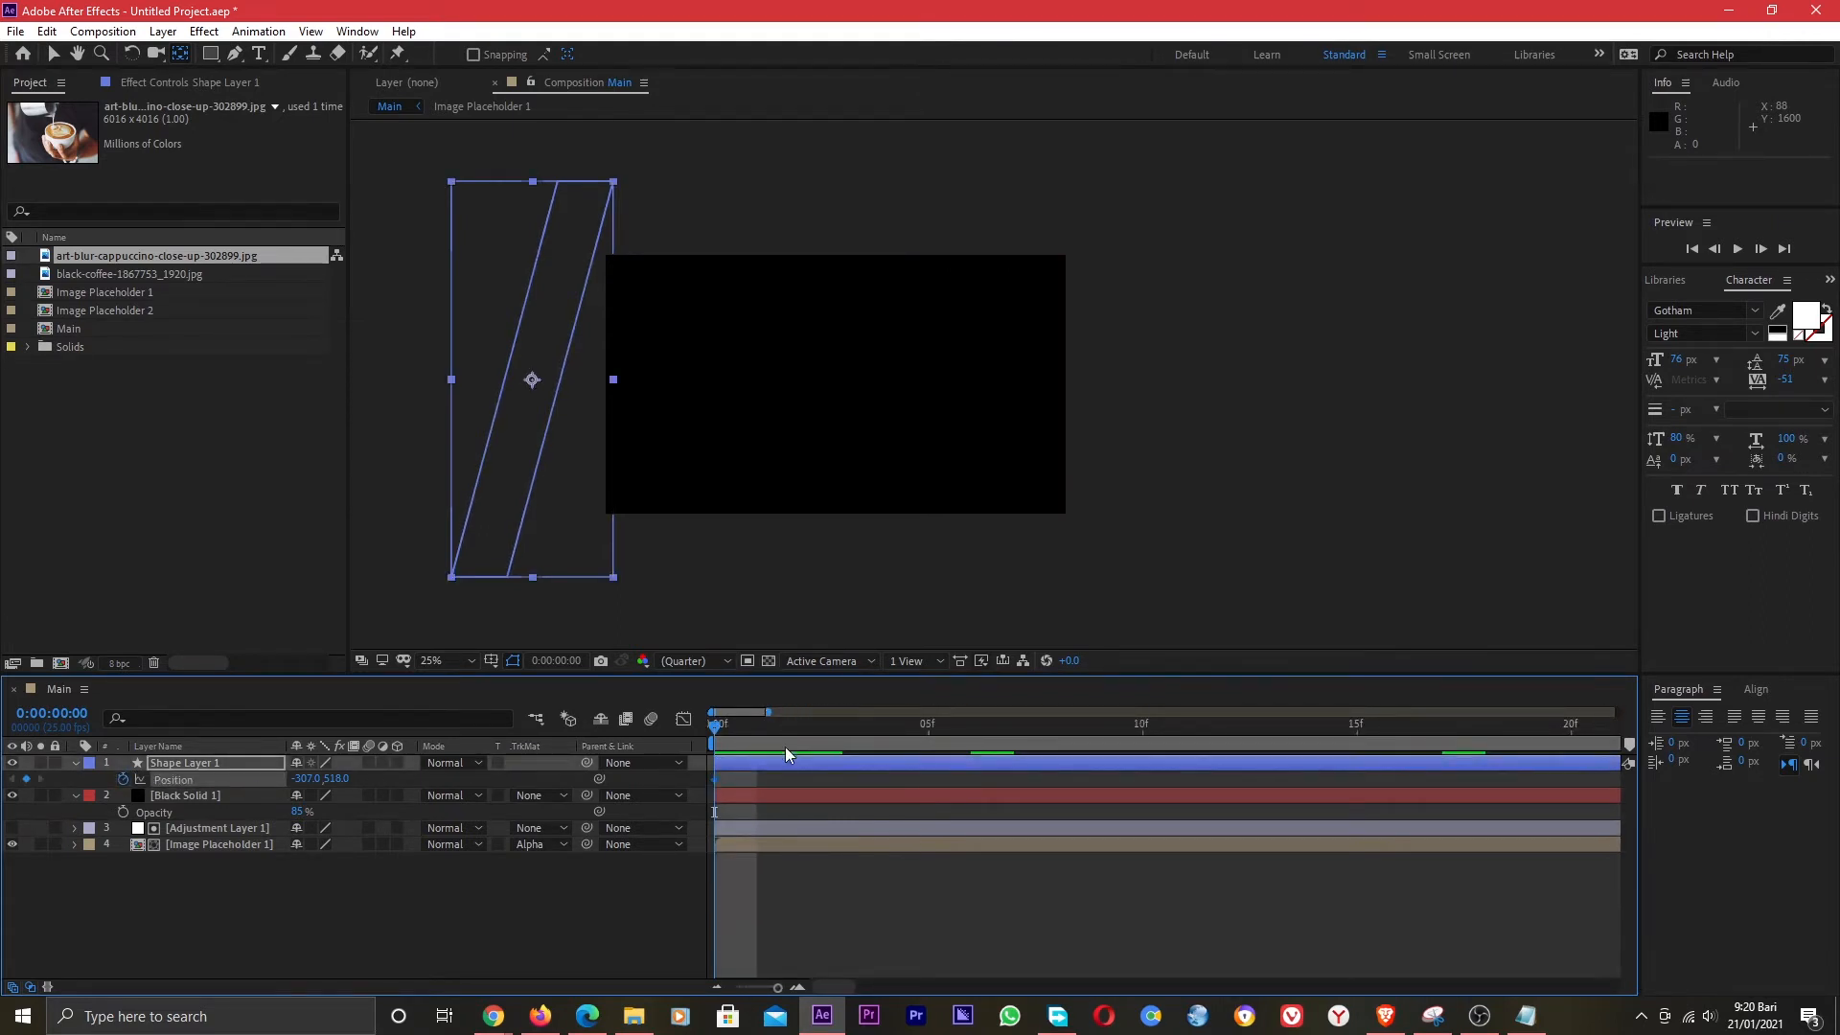
Keyframe Shape Layer 1 at position 1958, 518 at 0:00:00:05 so the bar slides to the composition's right edge.
{"action": "left_click", "coordinate": [886, 728]}
{"action": "left_click", "coordinate": [918, 736]}
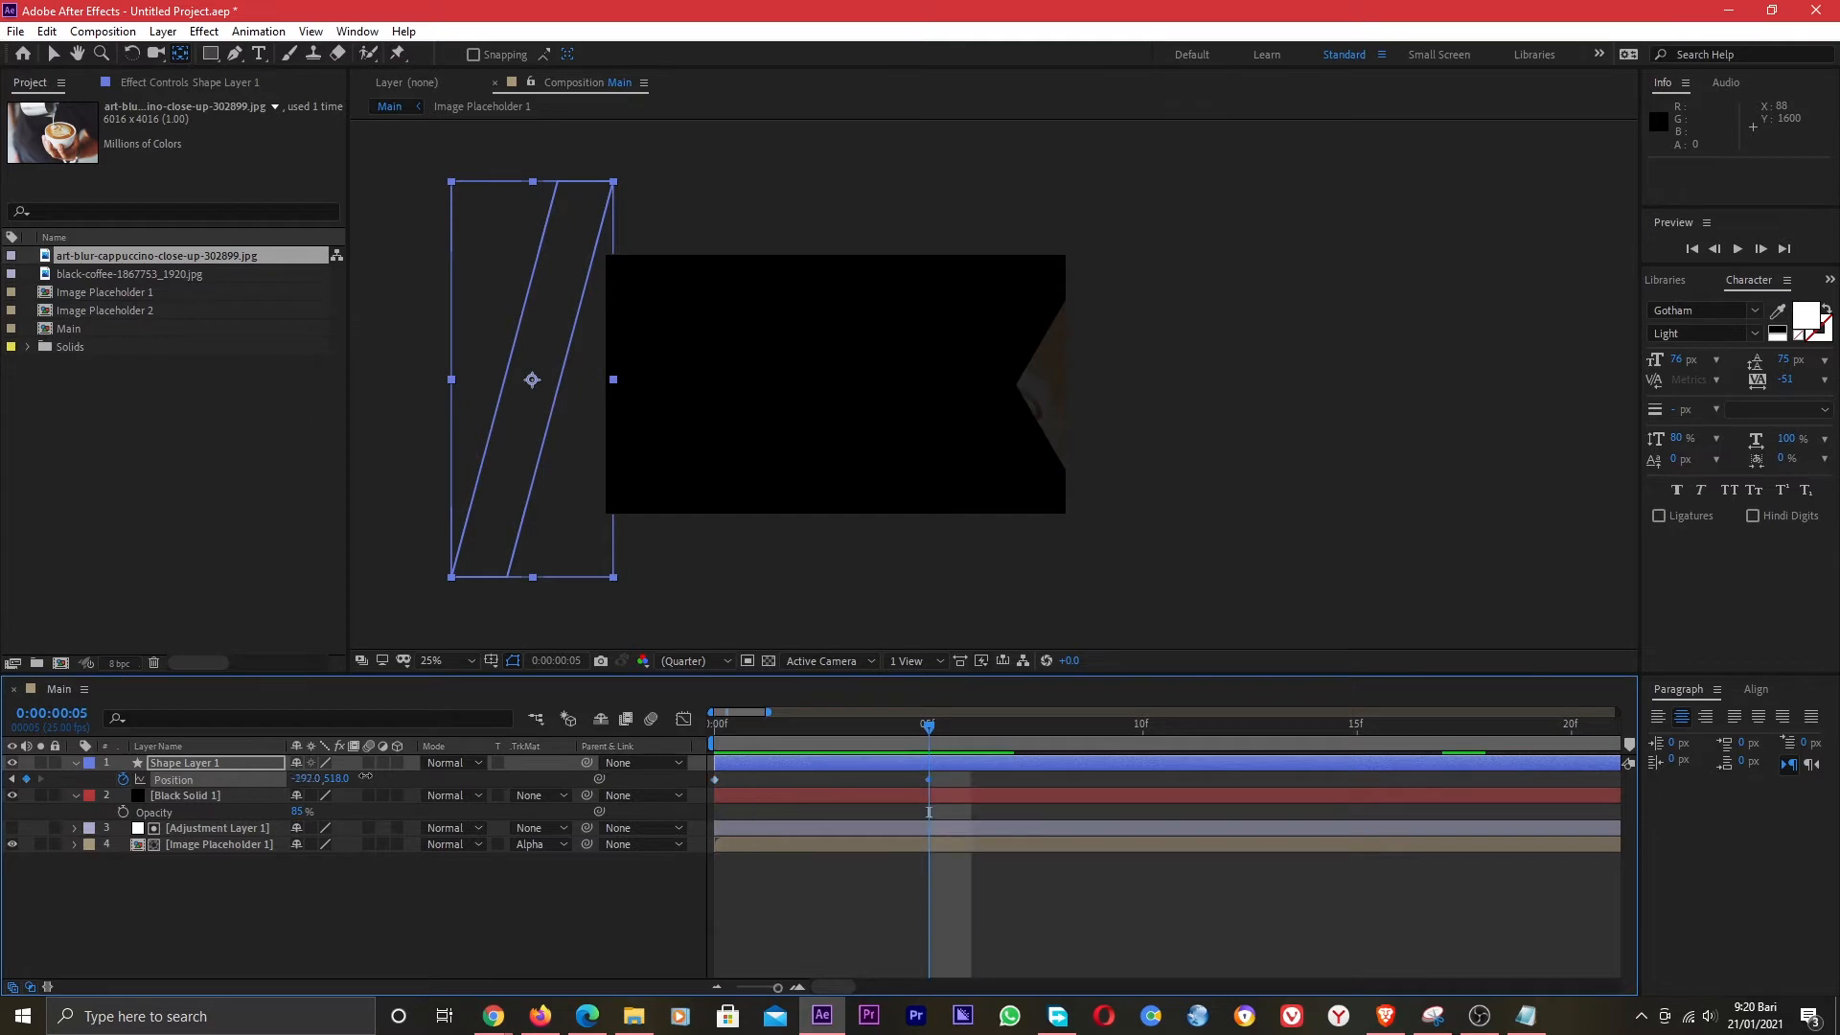
{"action": "left_click_drag", "start_coordinate": [305, 779], "coordinate": [1839, 781]}
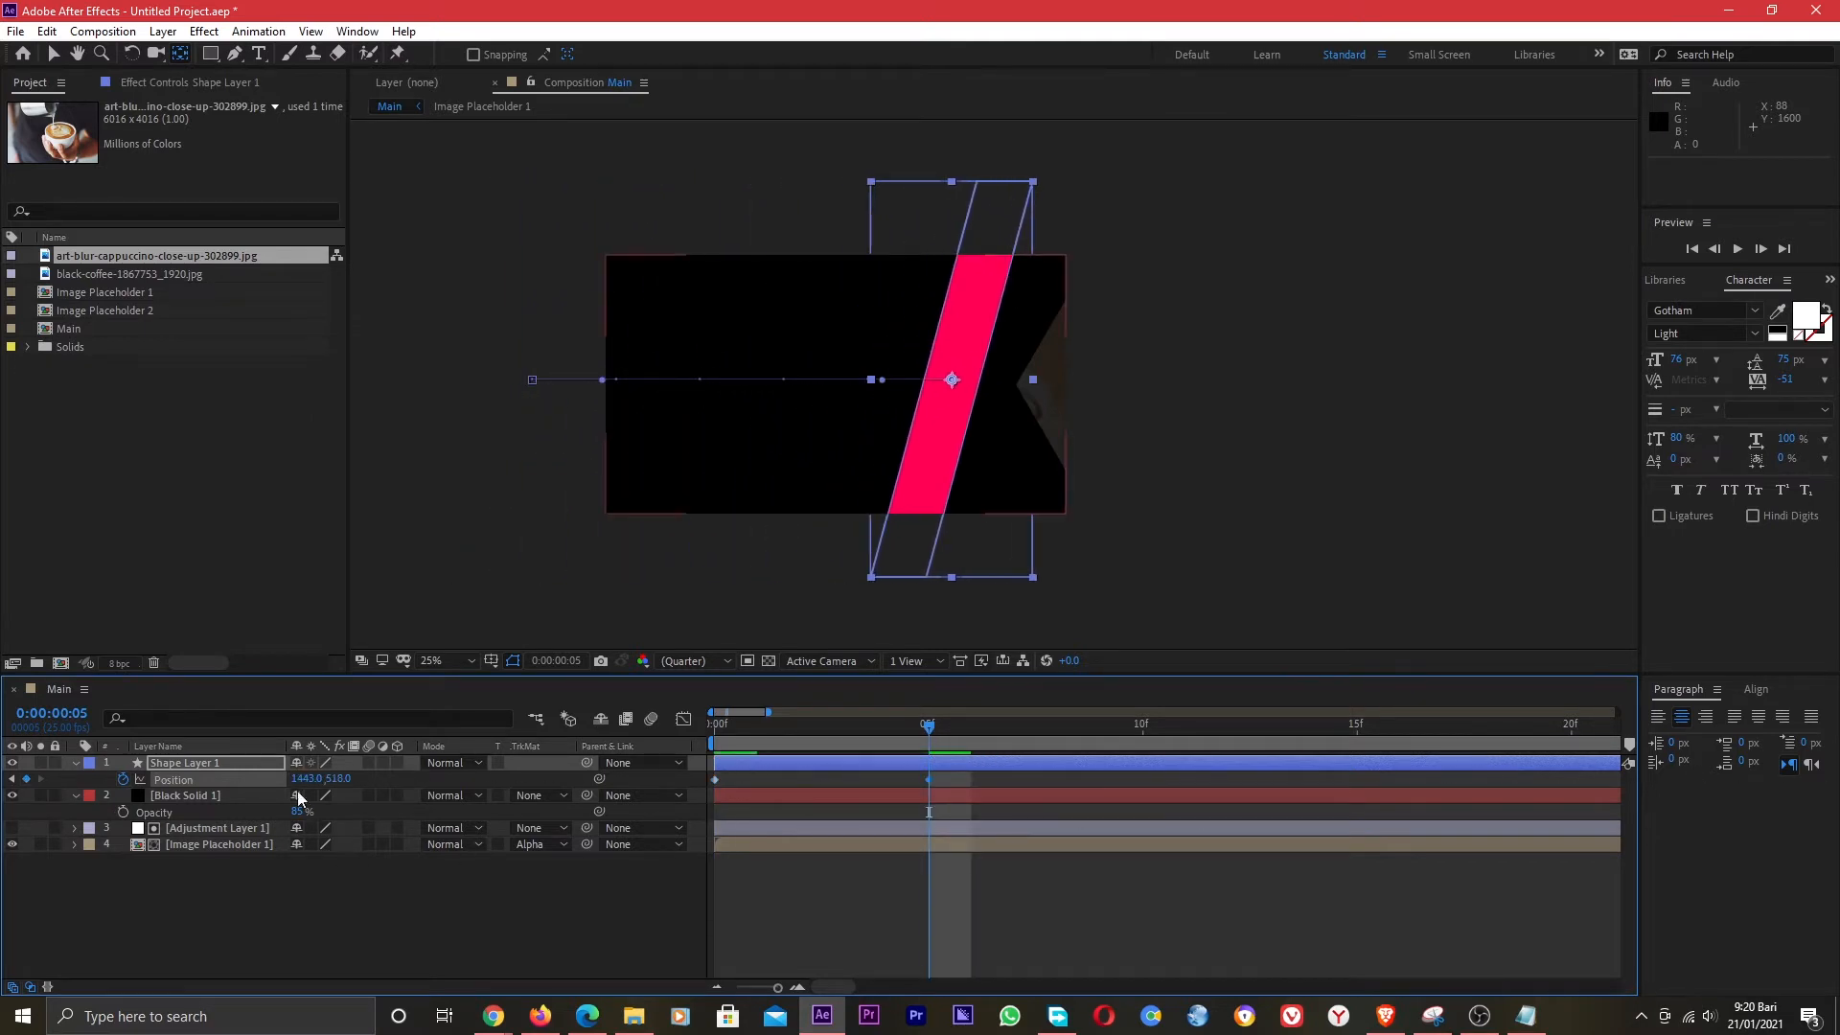
{"action": "left_click_drag", "start_coordinate": [300, 778], "coordinate": [674, 778]}
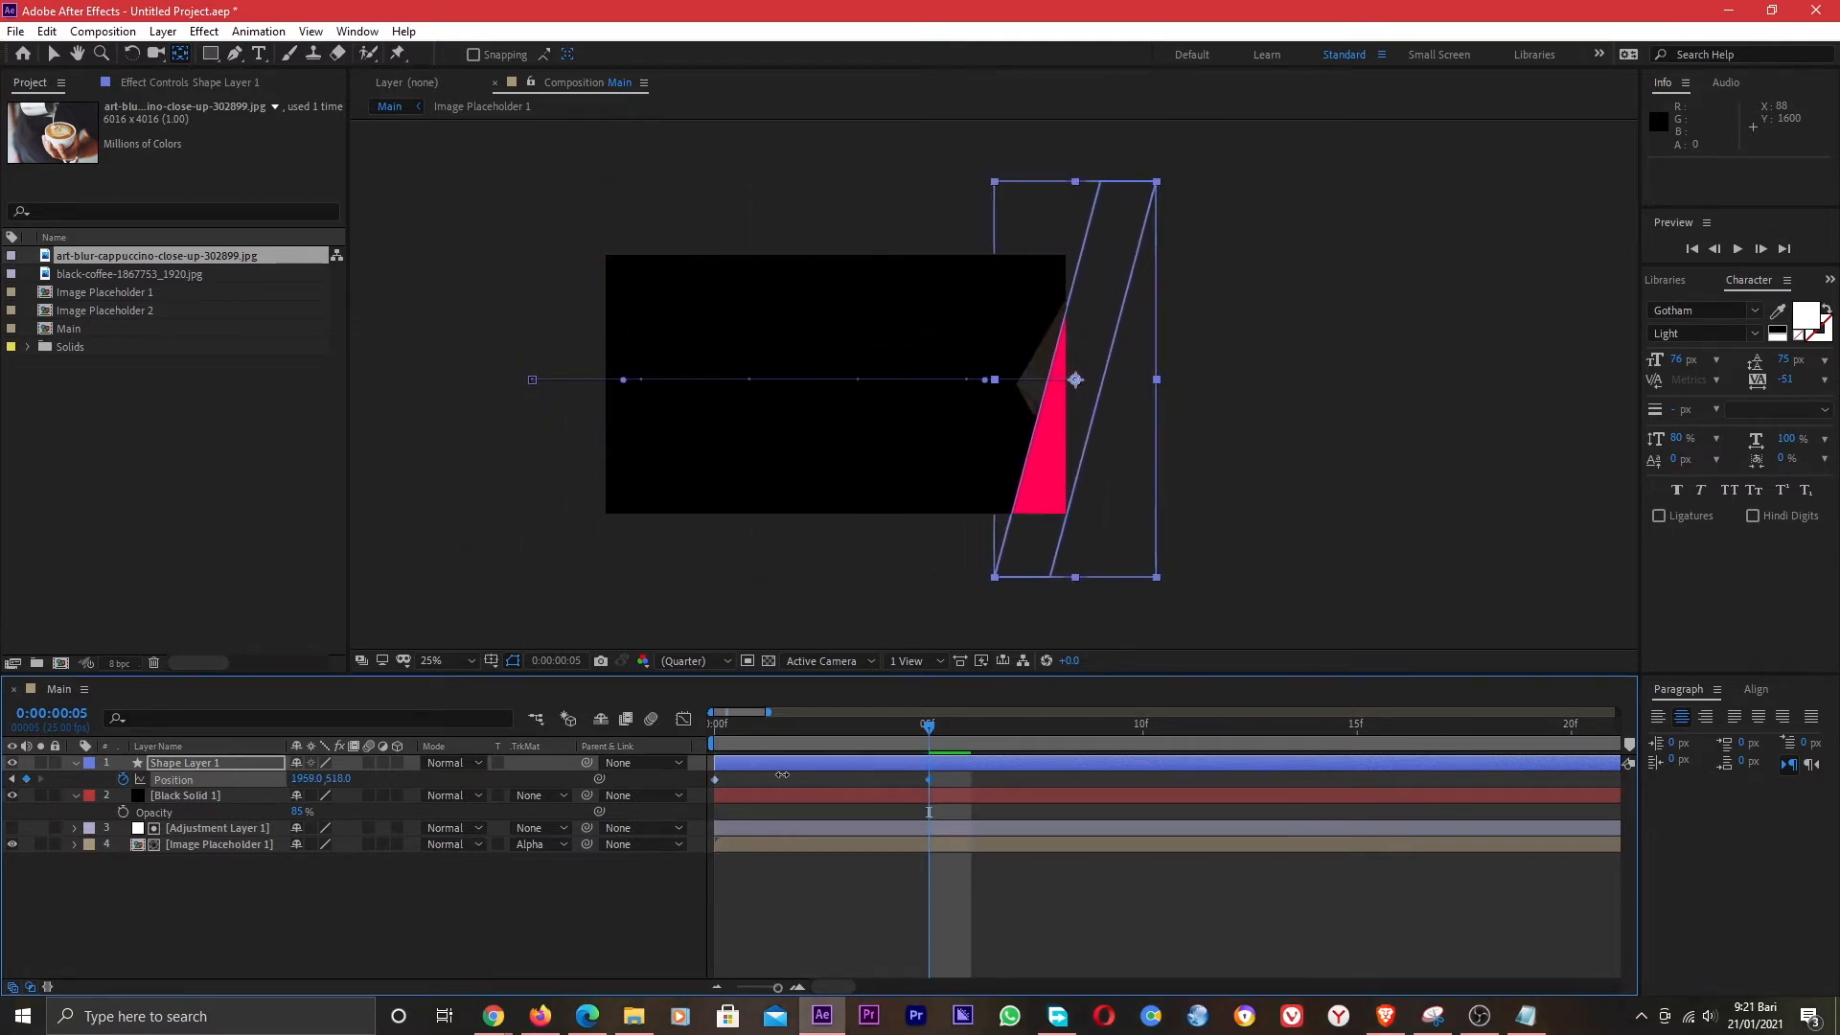
Duplicate Shape Layer 1 and set the copy's position at 0:00:00:05 to 1726, 518, flush beside the first bar.
{"action": "key", "text": "period"}
{"action": "key", "text": "period"}
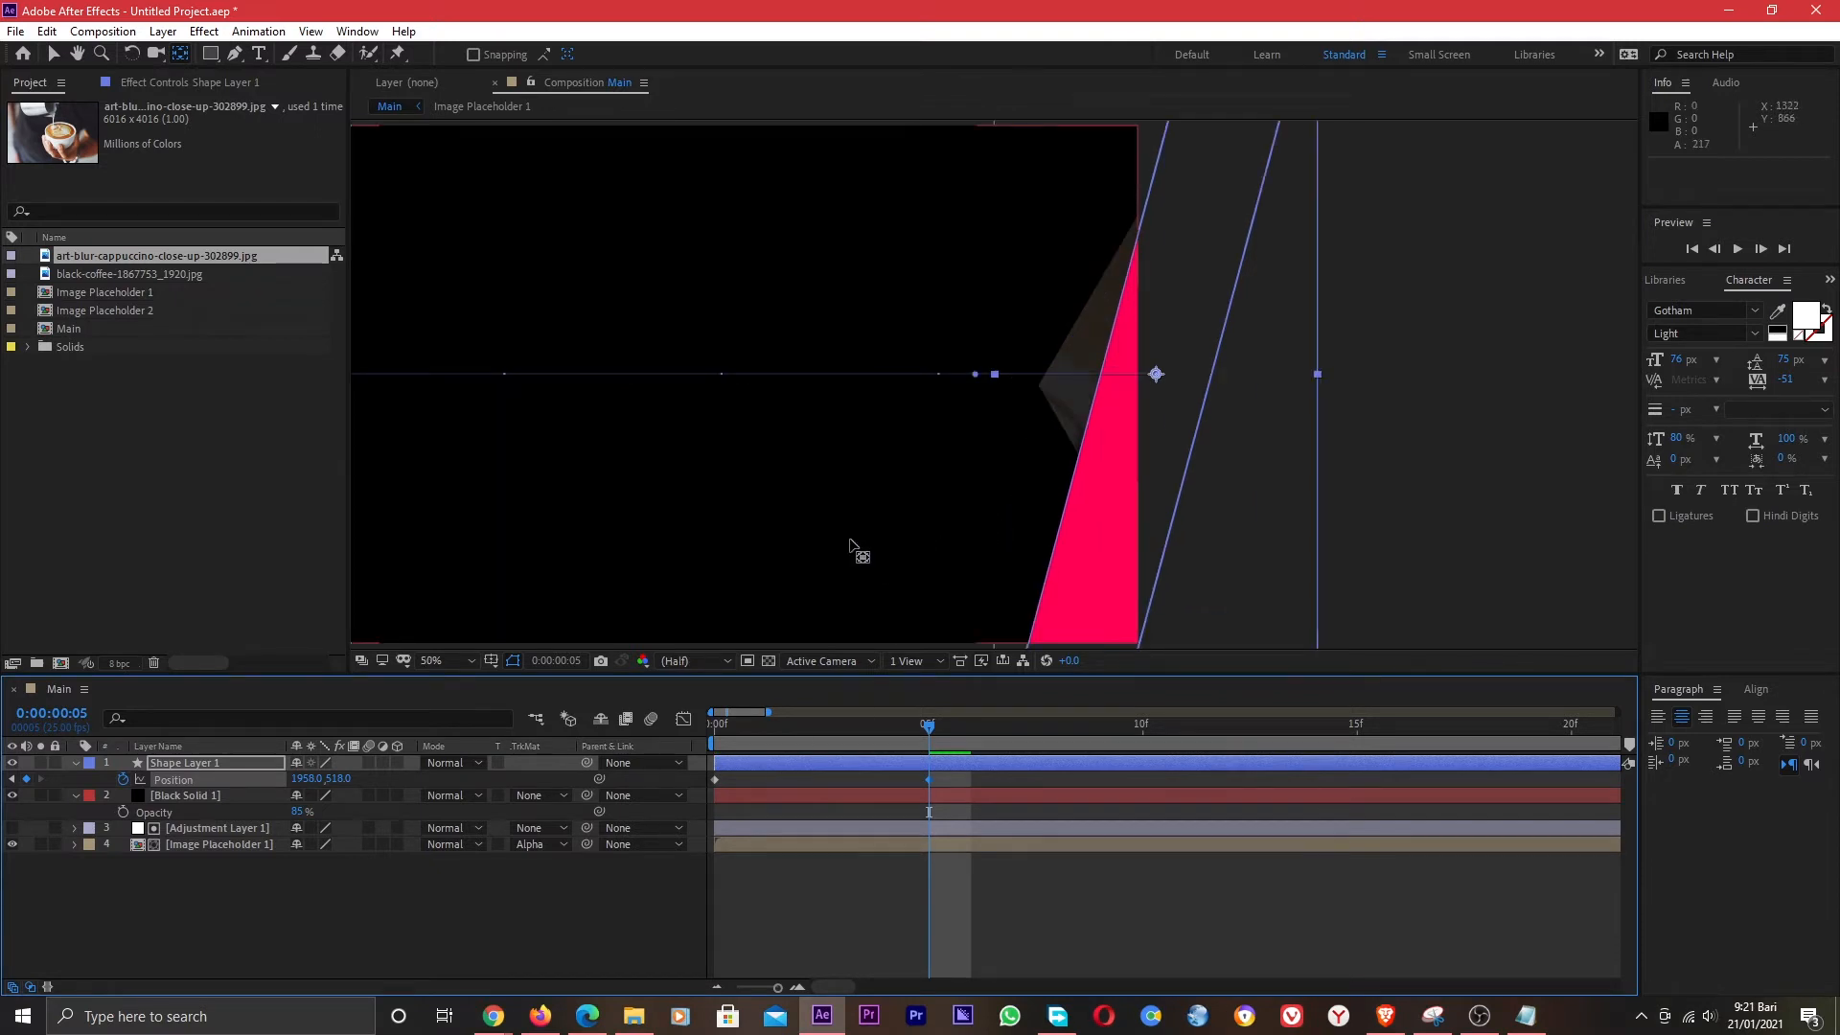
{"action": "key", "text": "h"}
{"action": "left_click_drag", "start_coordinate": [870, 542], "coordinate": [934, 423]}
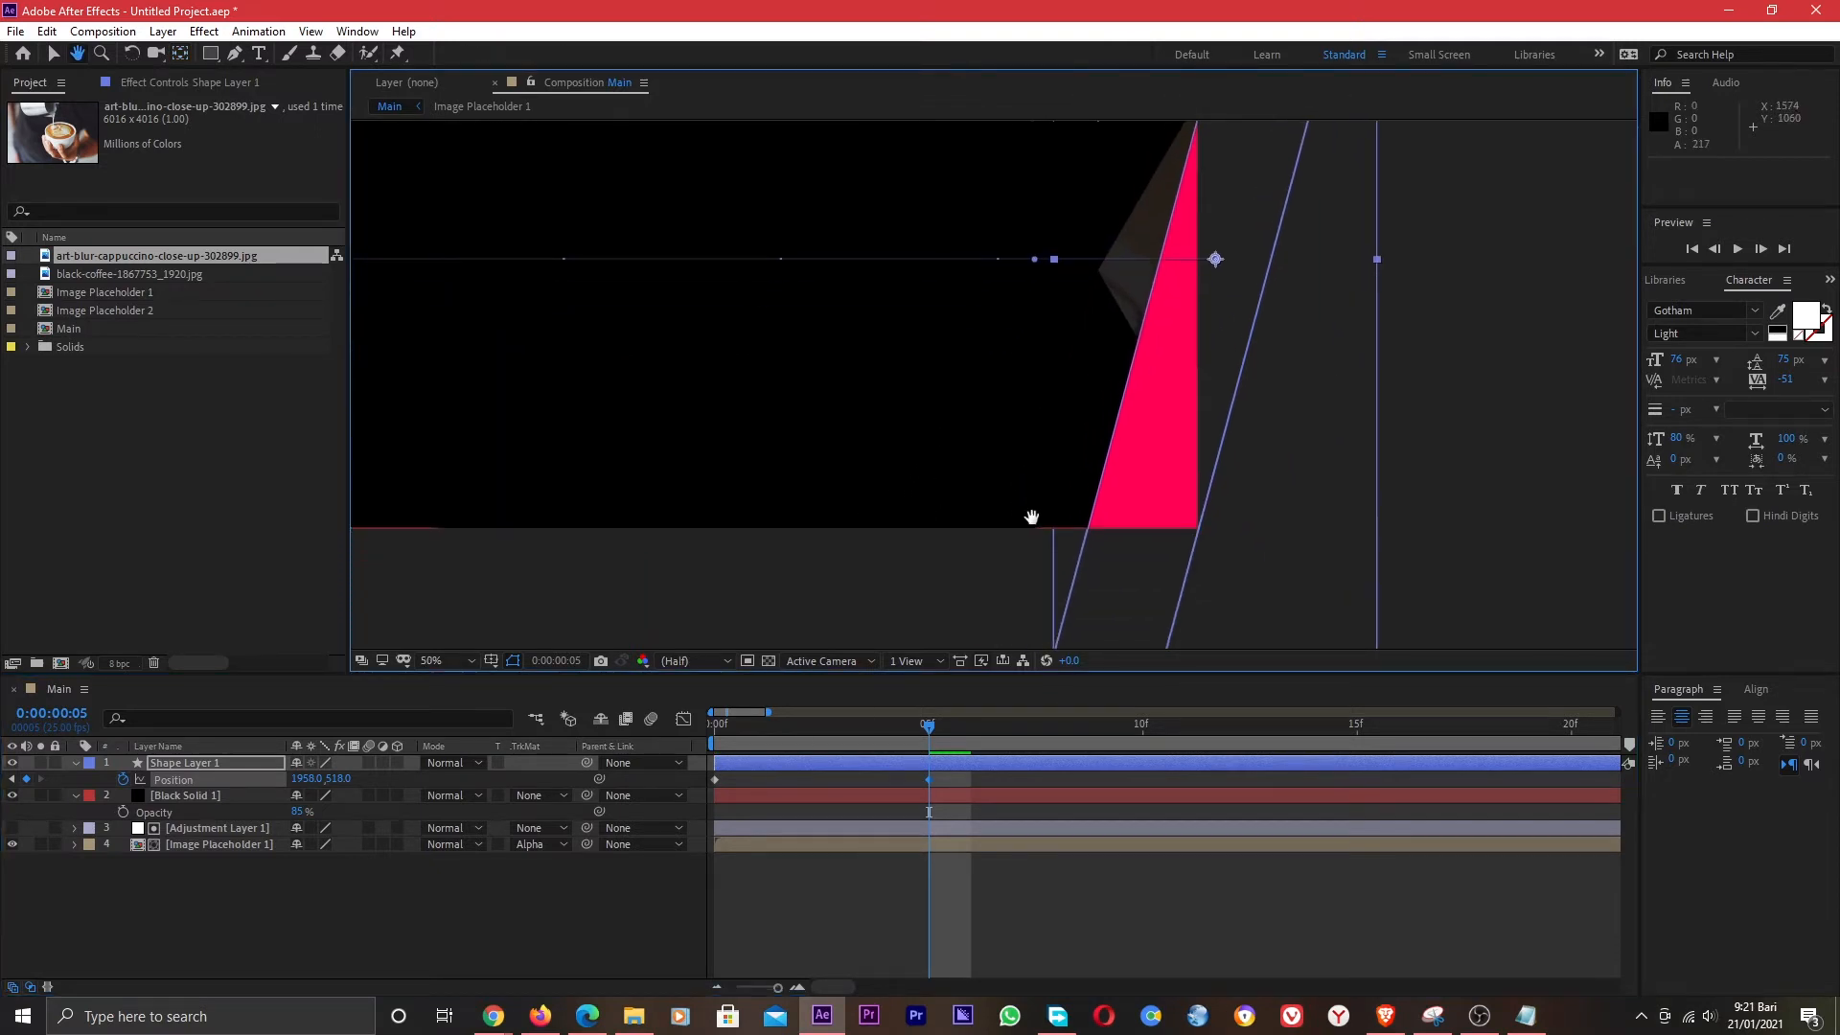
{"action": "key", "text": "period"}
{"action": "left_click_drag", "start_coordinate": [1053, 524], "coordinate": [1002, 412]}
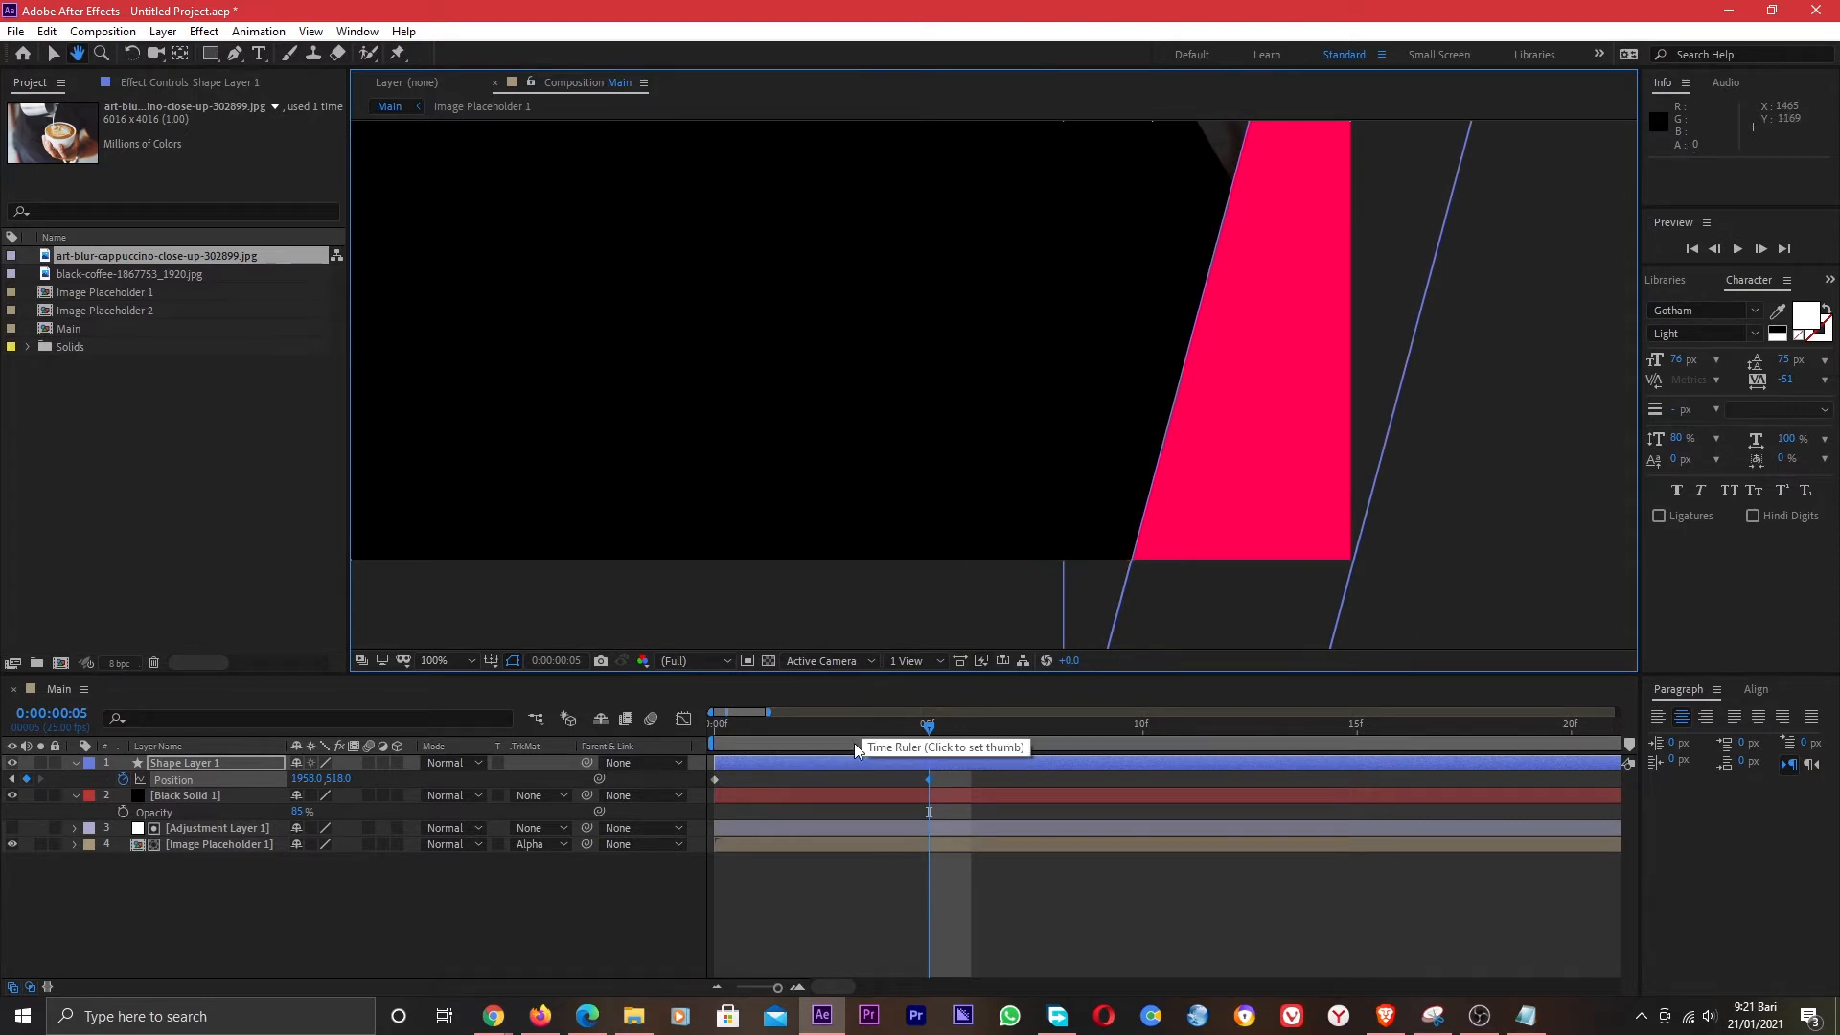
{"action": "key", "text": "v"}
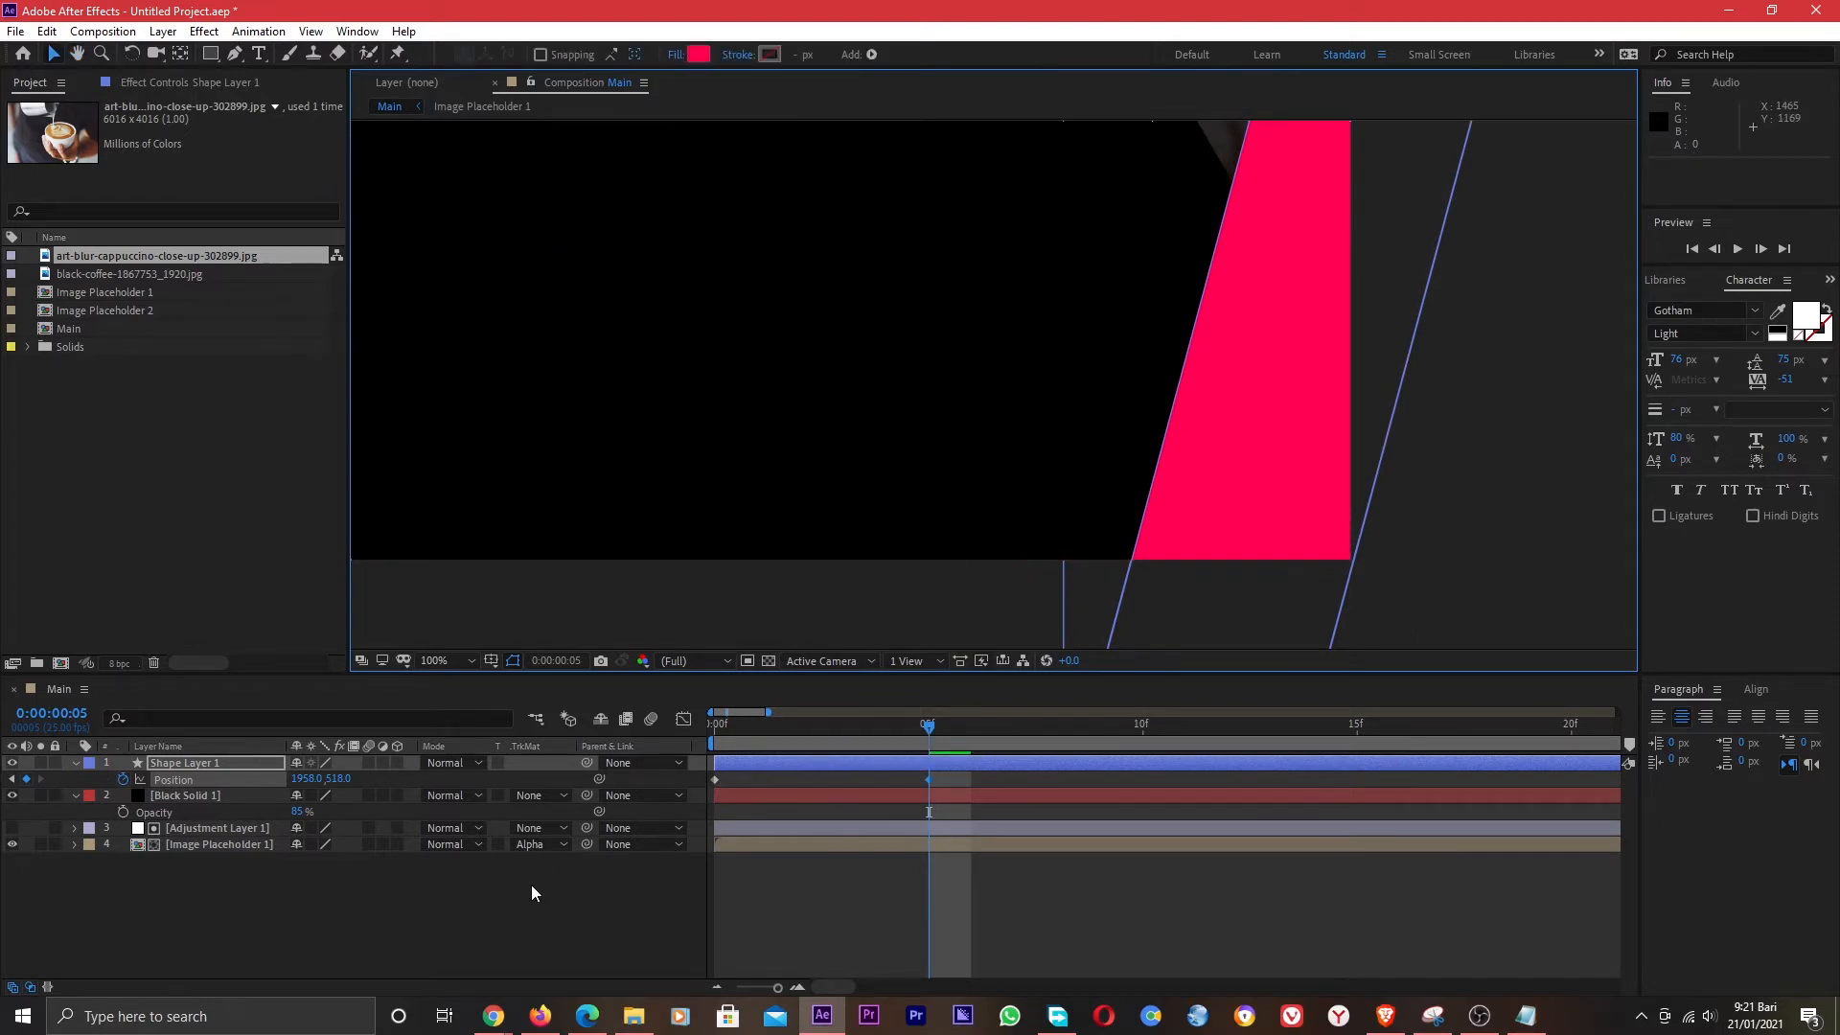
{"action": "left_click", "coordinate": [175, 763]}
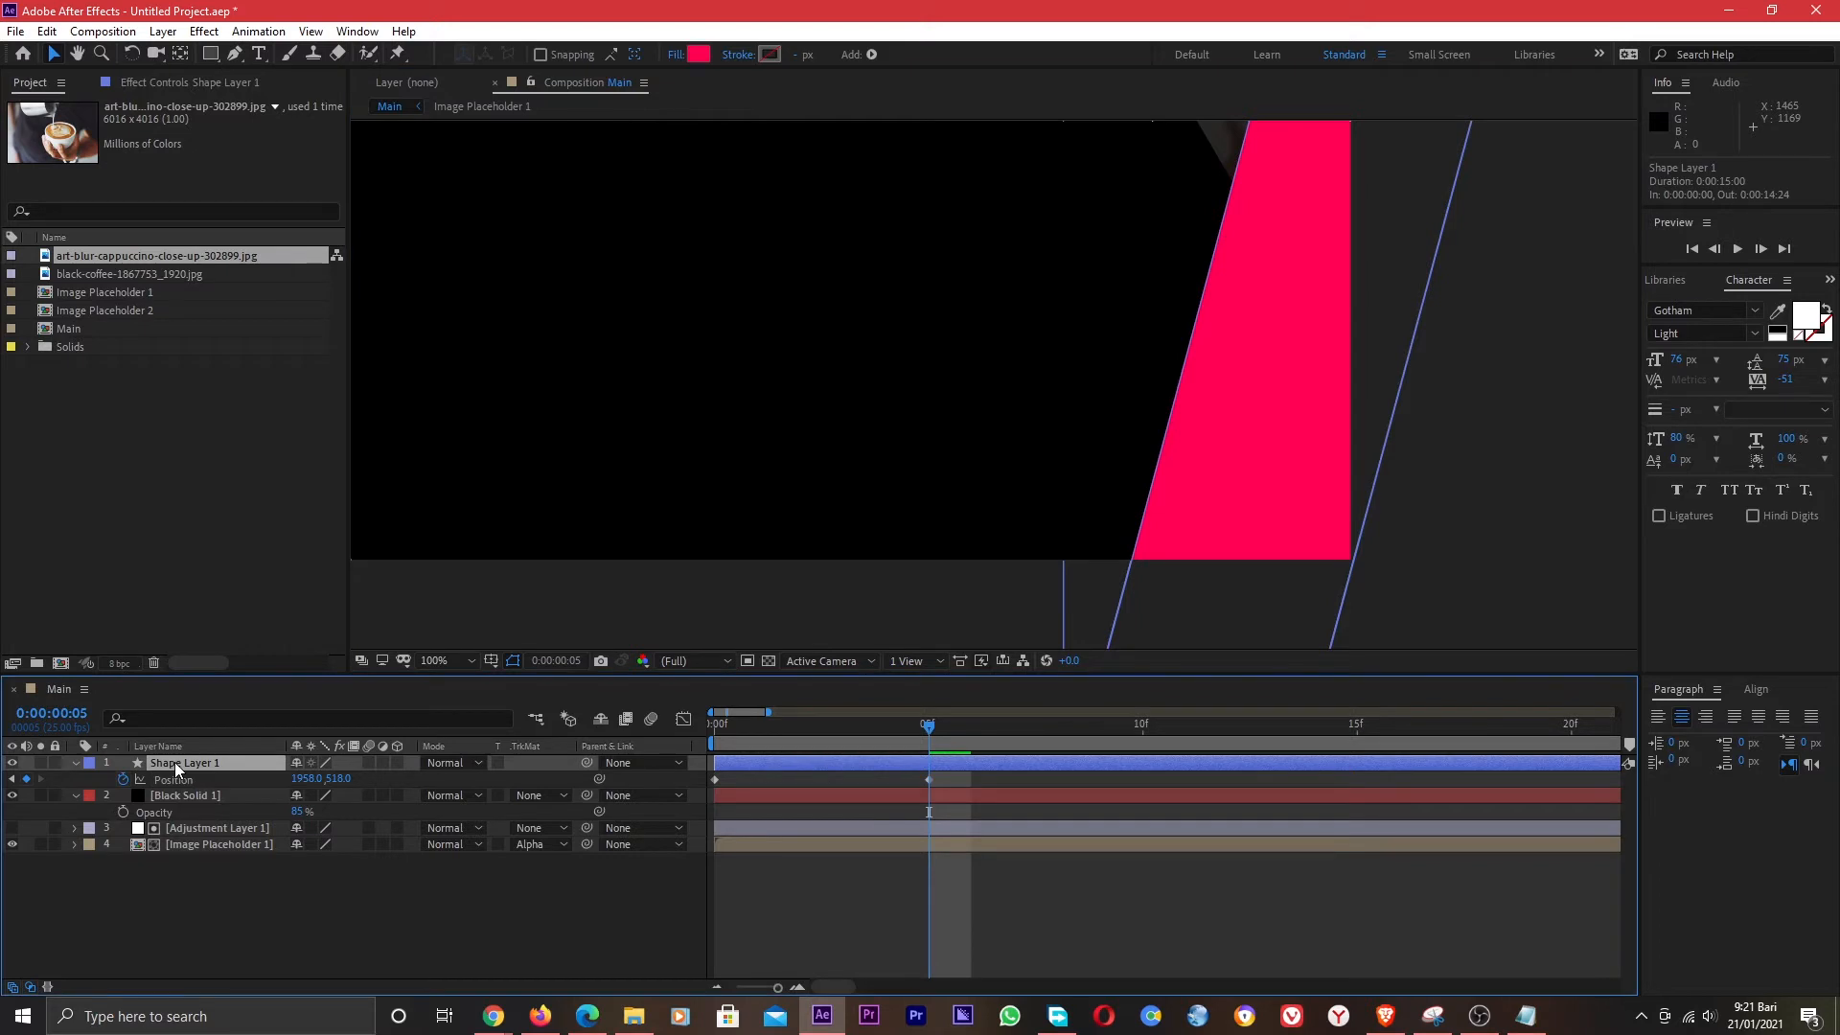
{"action": "key", "text": "ctrl+d"}
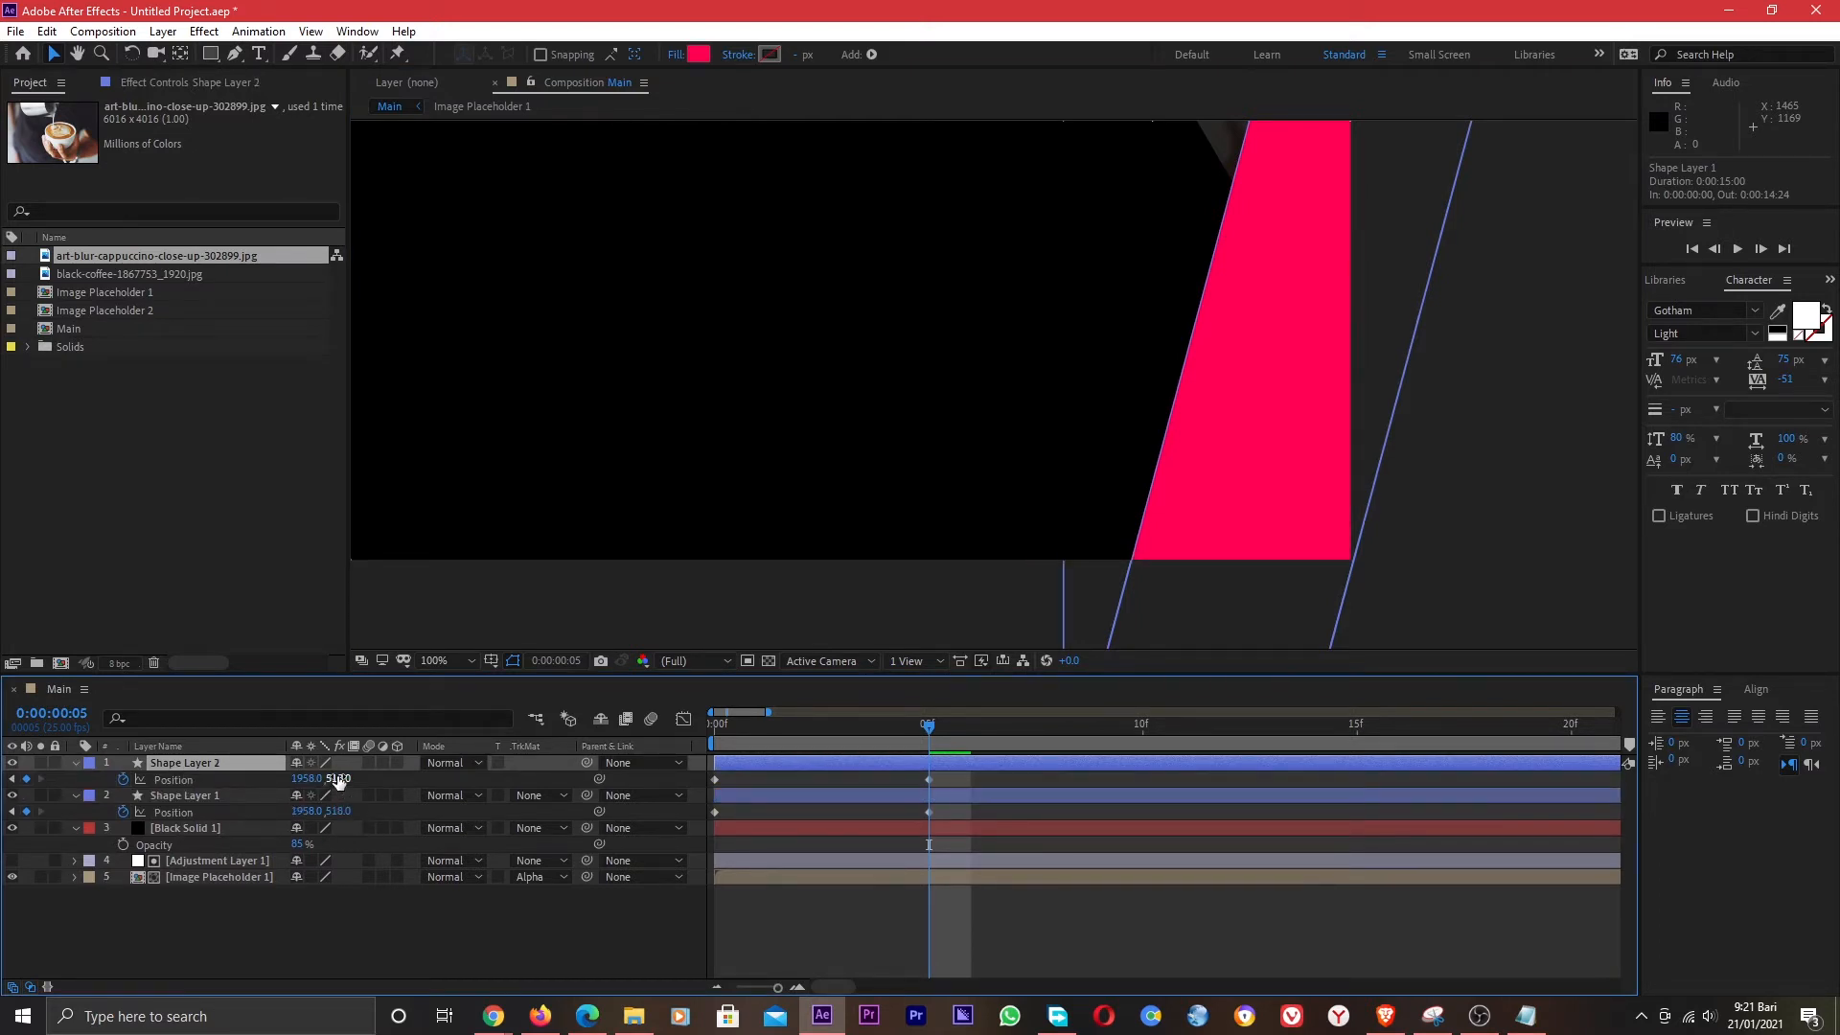
{"action": "left_click_drag", "start_coordinate": [307, 778], "coordinate": [94, 787]}
Duplicate the bar twice more, placing the copies side by side at X positions 1494 and 1262 at 0:00:00:05.
{"action": "left_click", "coordinate": [205, 764]}
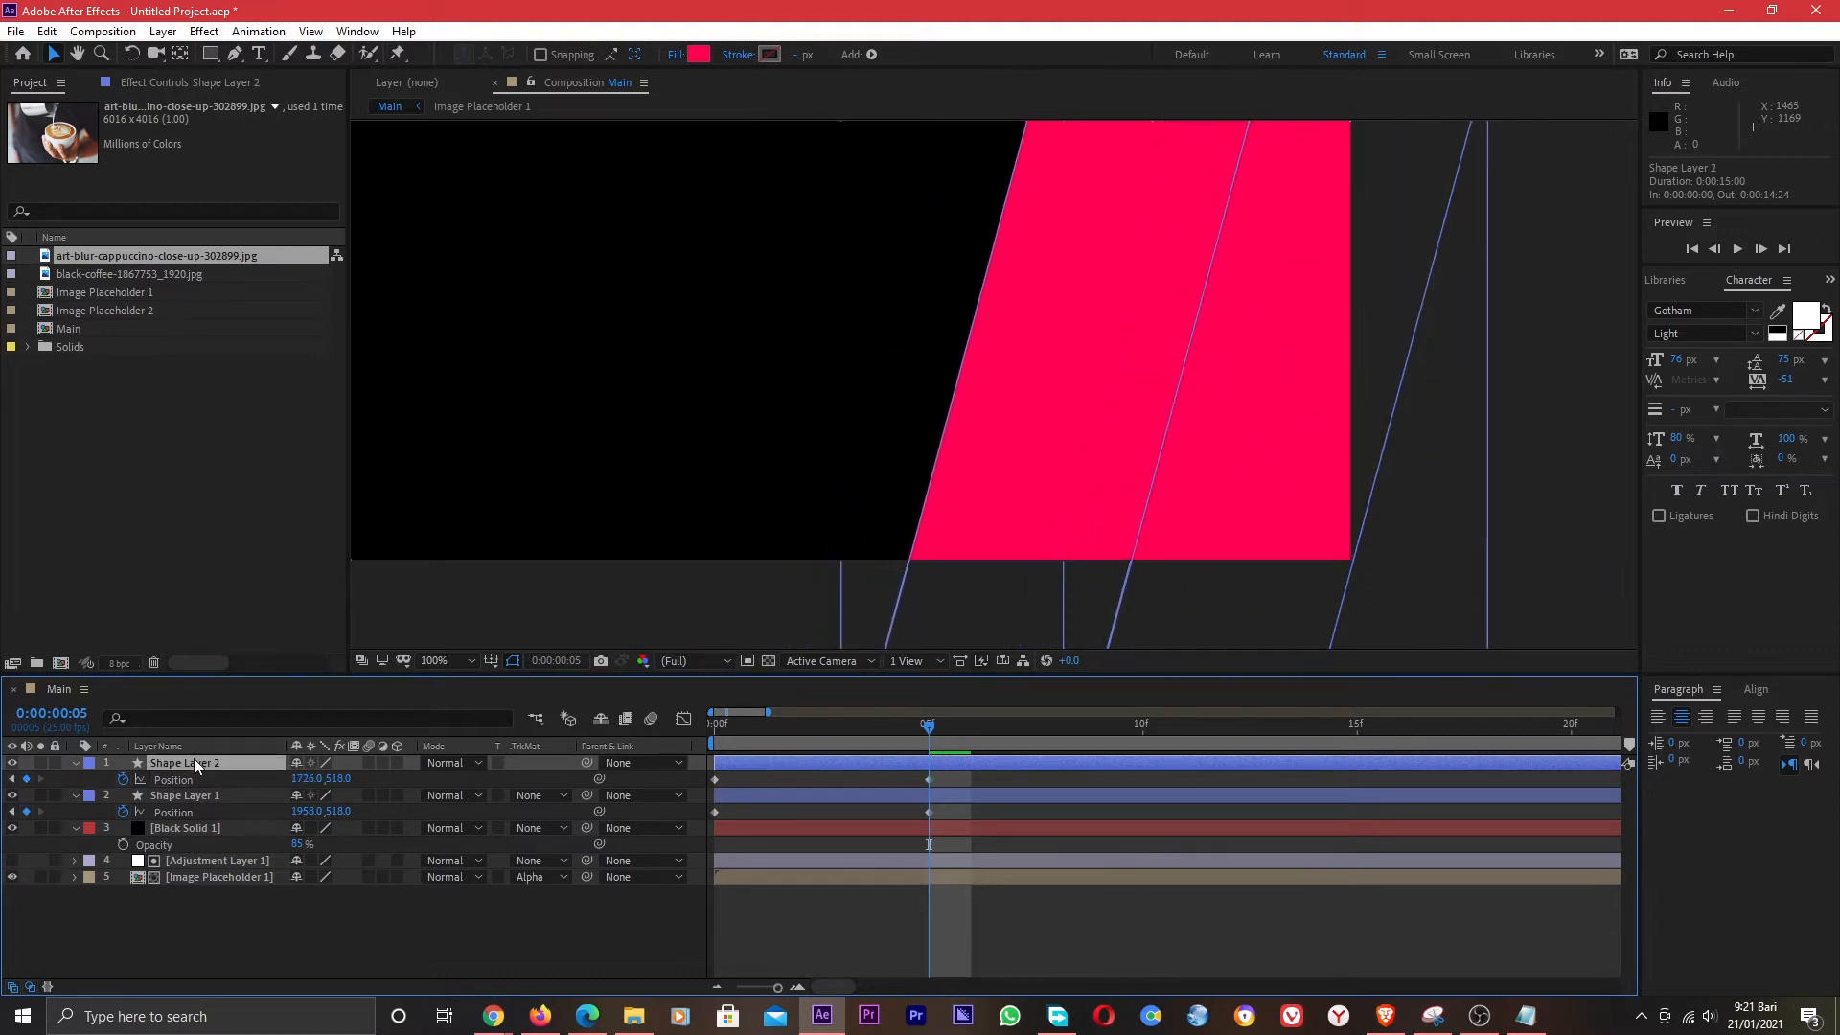
{"action": "key", "text": "ctrl+d"}
{"action": "left_click_drag", "start_coordinate": [307, 778], "coordinate": [86, 779]}
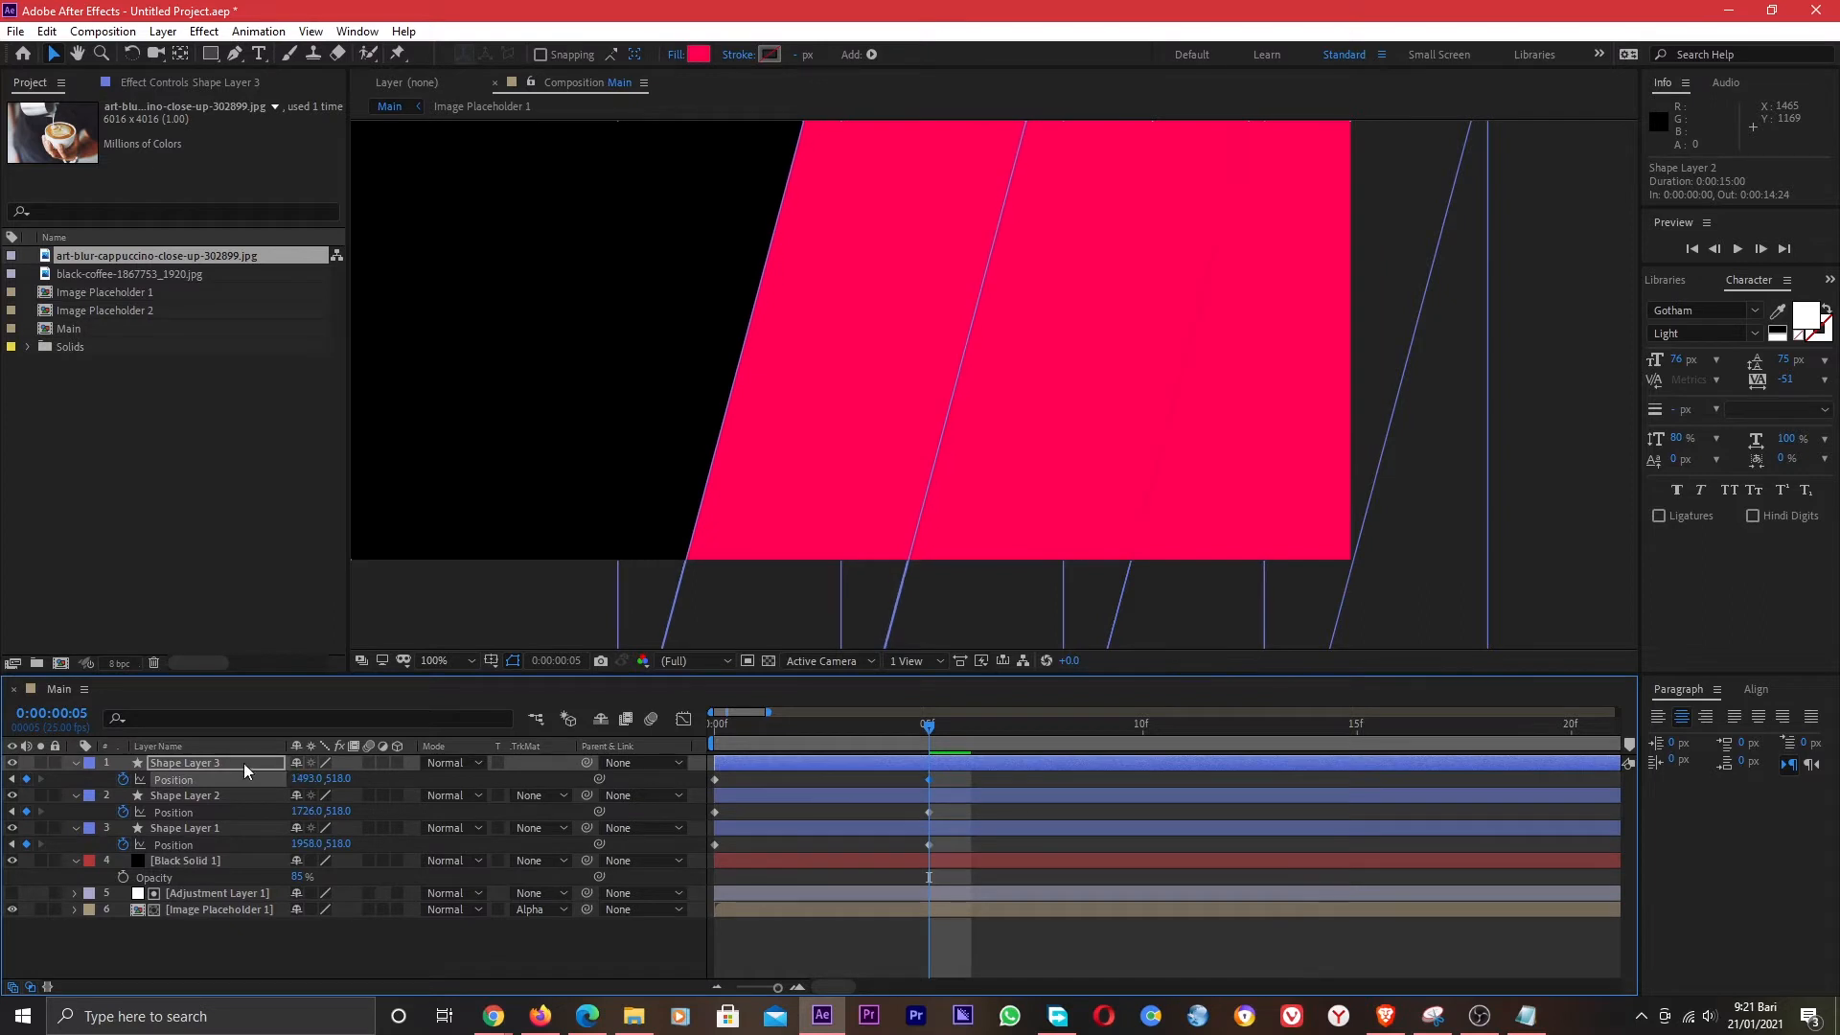
{"action": "key", "text": "ctrl+d"}
{"action": "left_click_drag", "start_coordinate": [296, 778], "coordinate": [106, 779]}
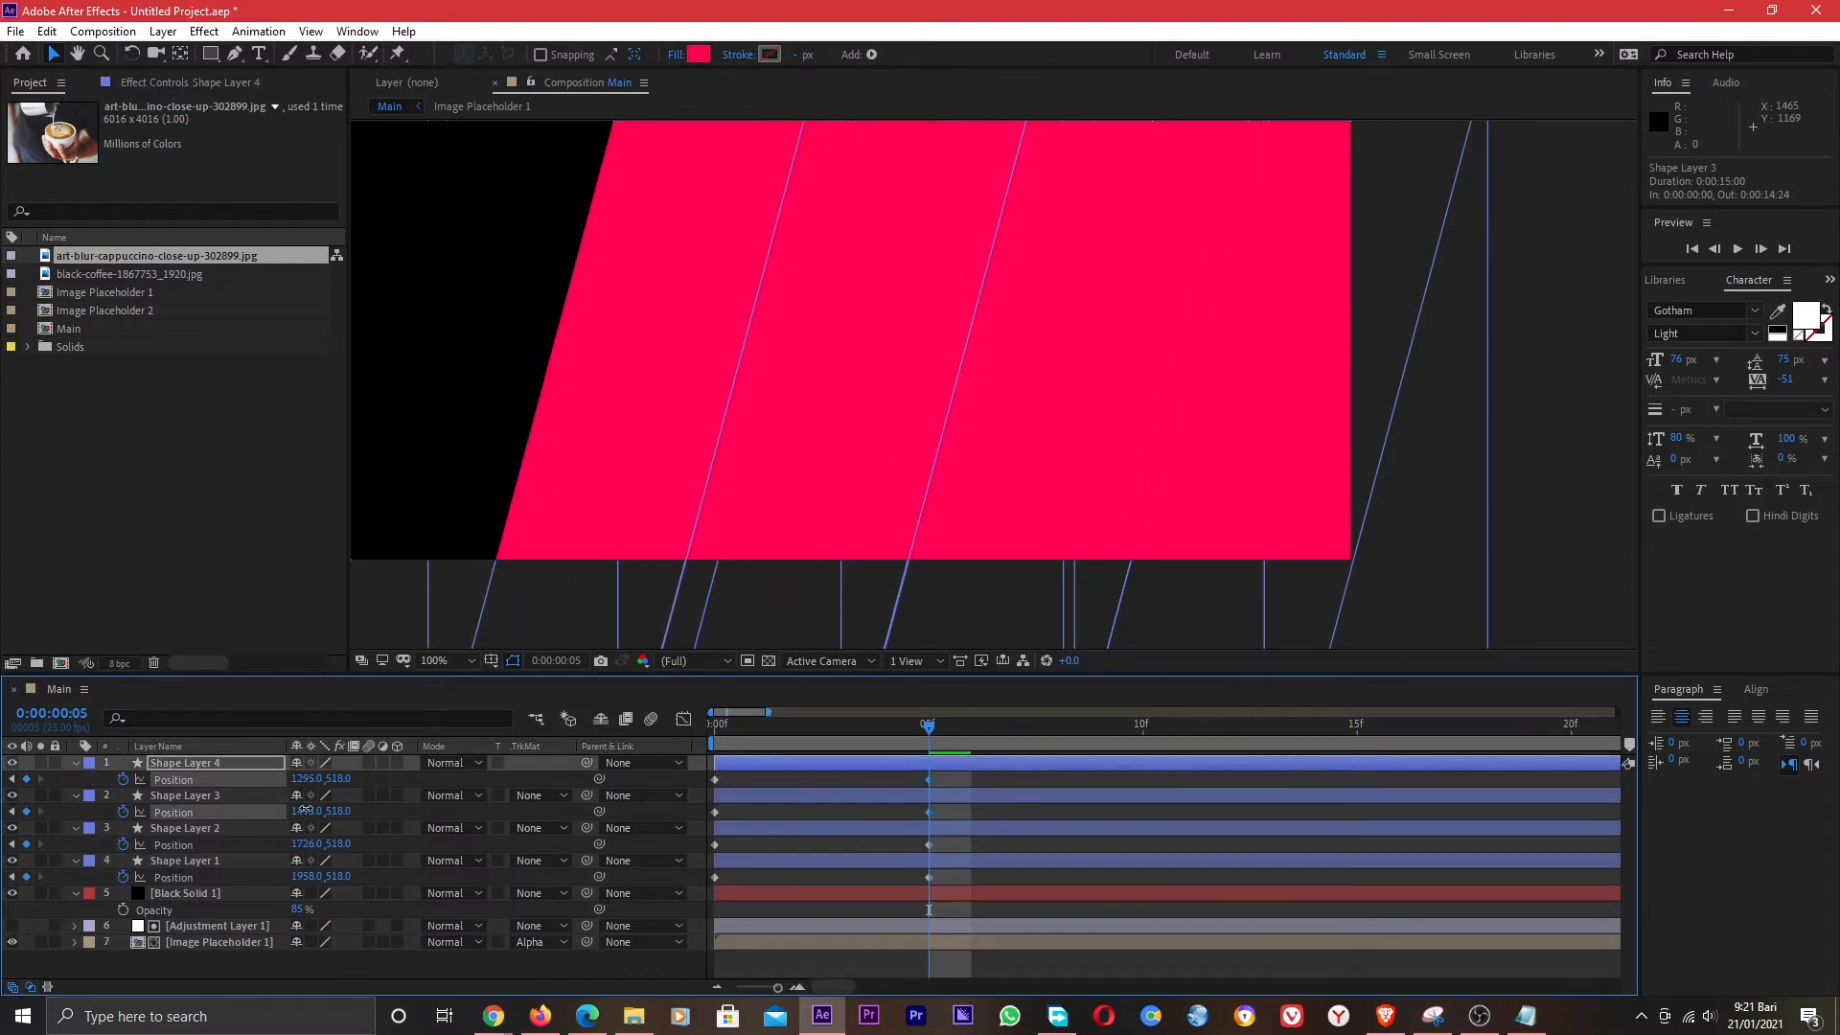
Add two further bar duplicates, Shape Layers 5 and 6, at X positions 1030 and 798 at 0:00:00:05.
{"action": "key", "text": "ctrl+d"}
{"action": "left_click_drag", "start_coordinate": [307, 778], "coordinate": [80, 778]}
{"action": "key", "text": "ctrl+d"}
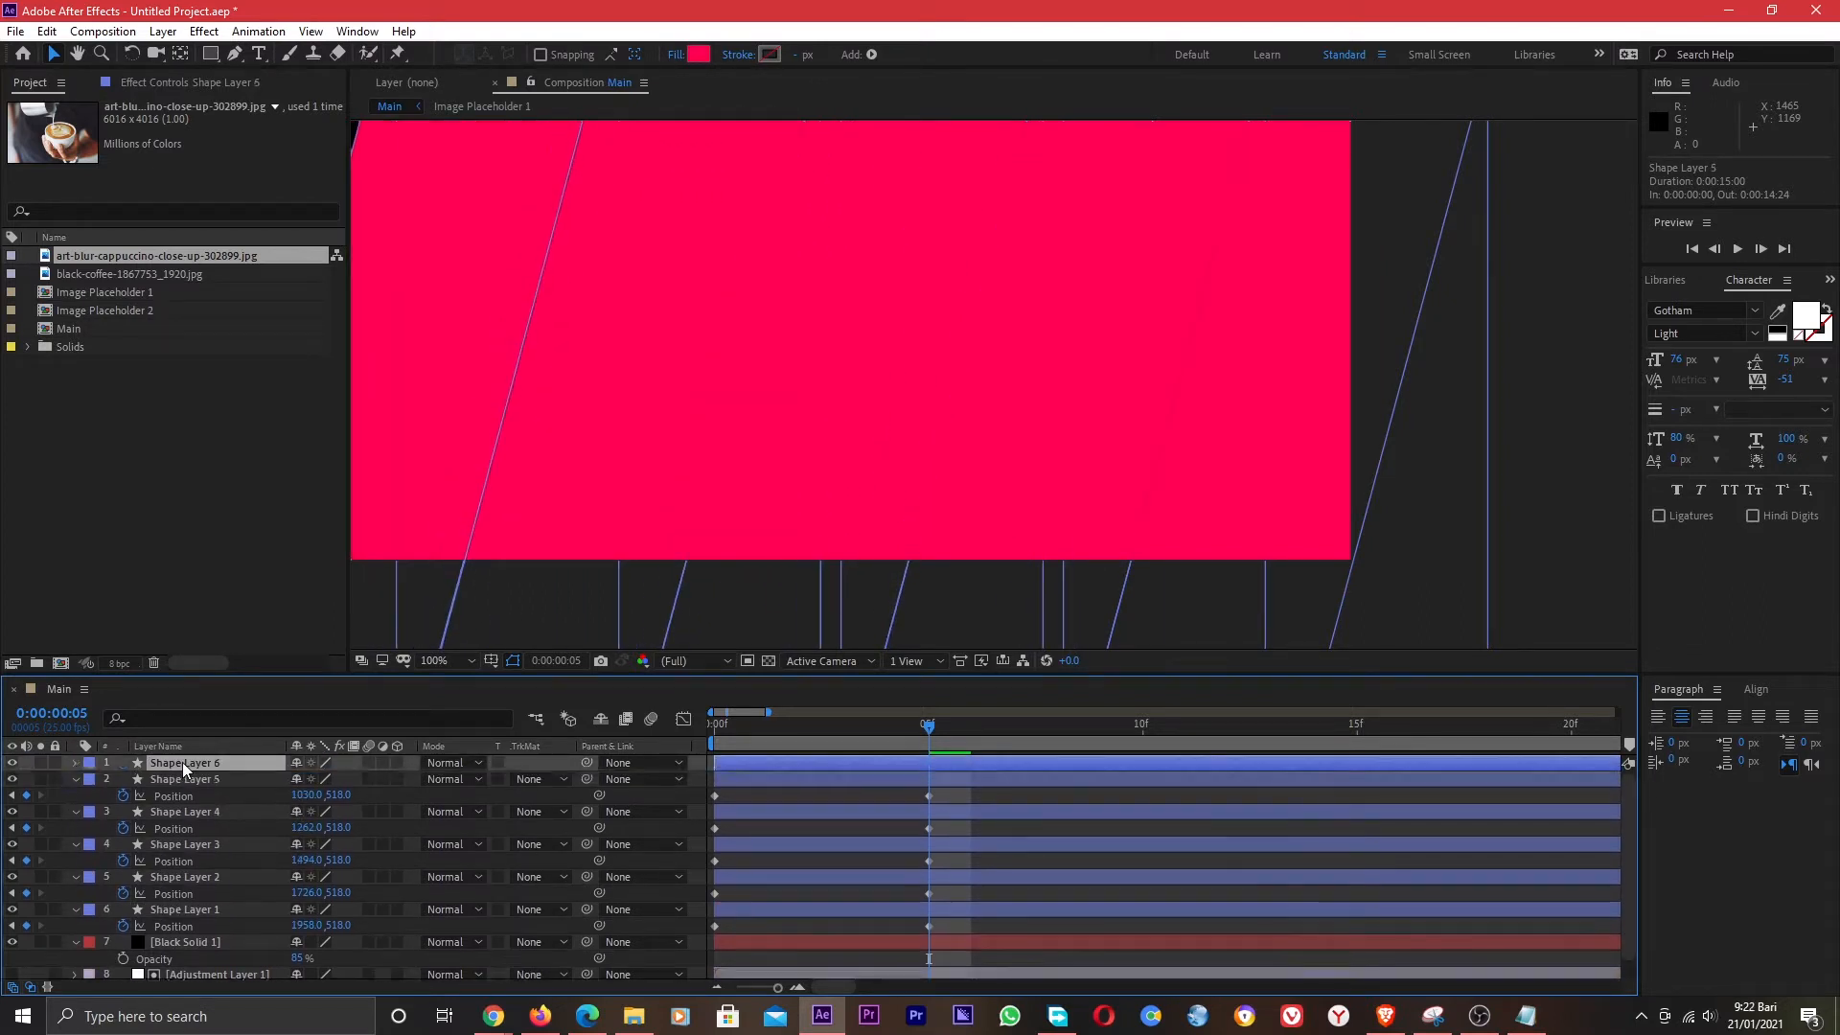
{"action": "left_click_drag", "start_coordinate": [307, 778], "coordinate": [86, 786]}
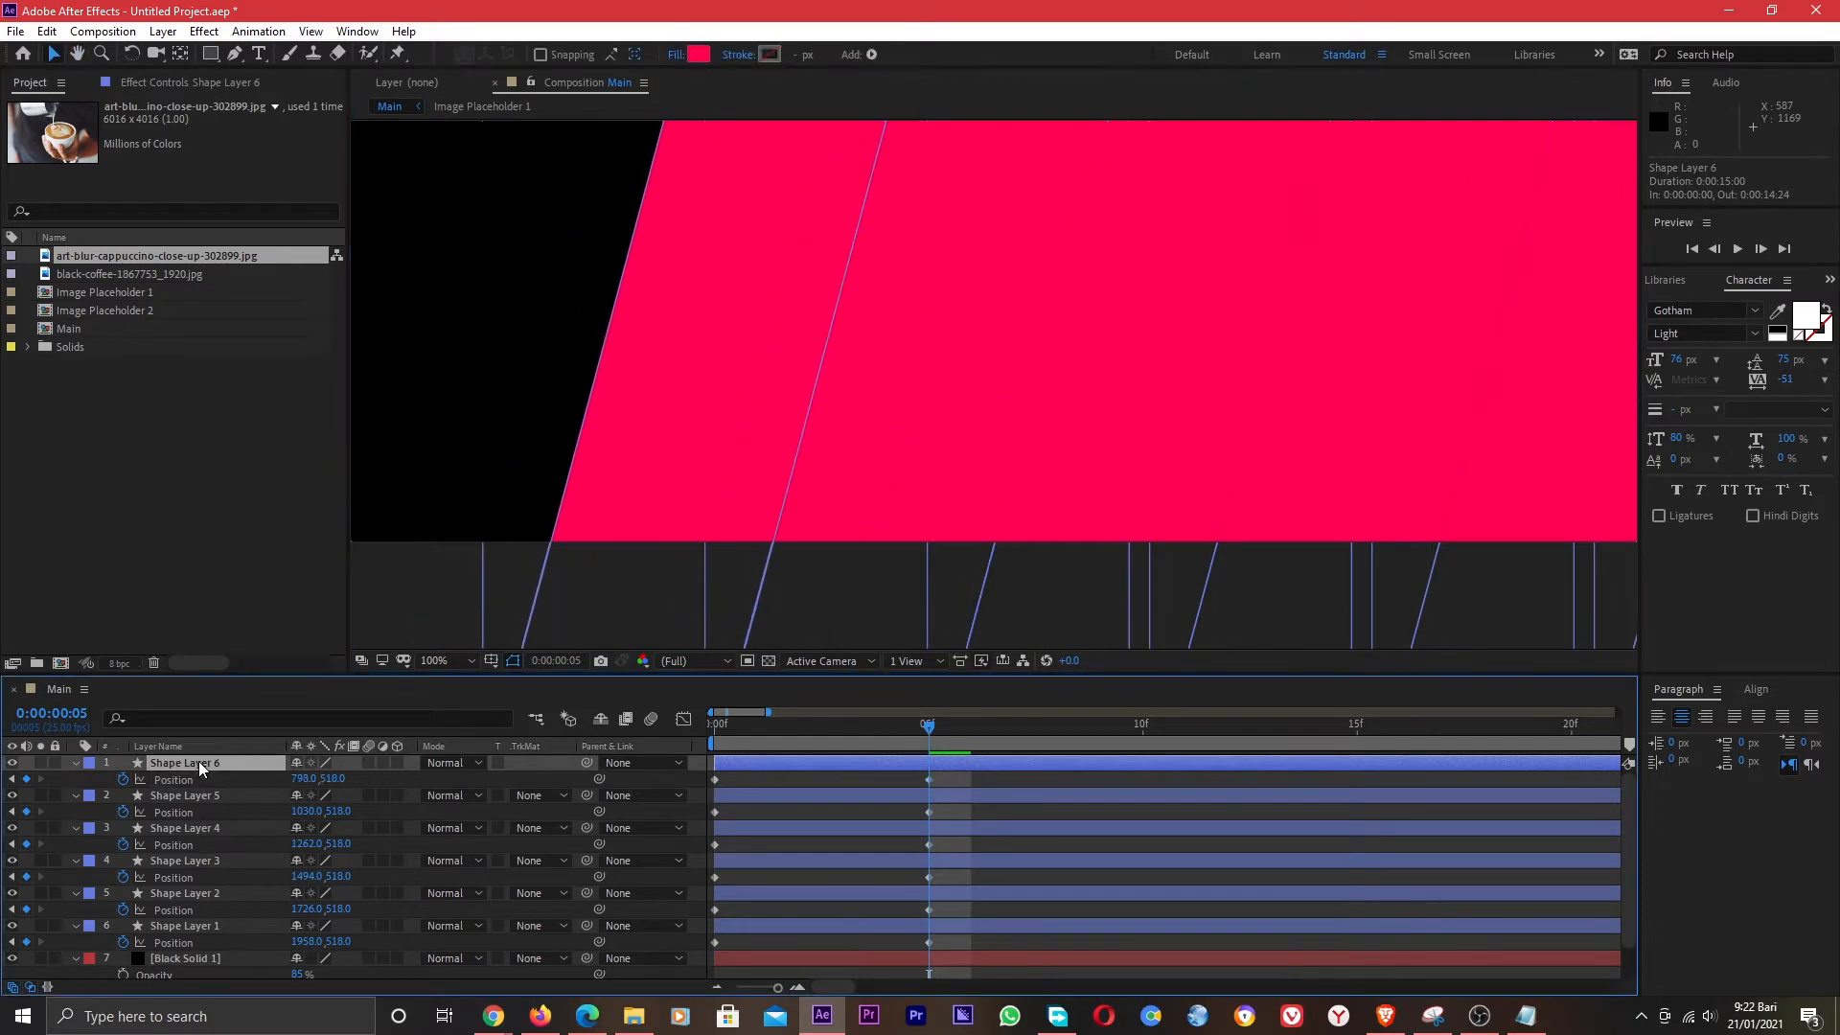
Duplicate Shape Layer 6 to make a seventh bar layer.
{"action": "key", "text": "ctrl+d"}
{"action": "key", "text": "p"}
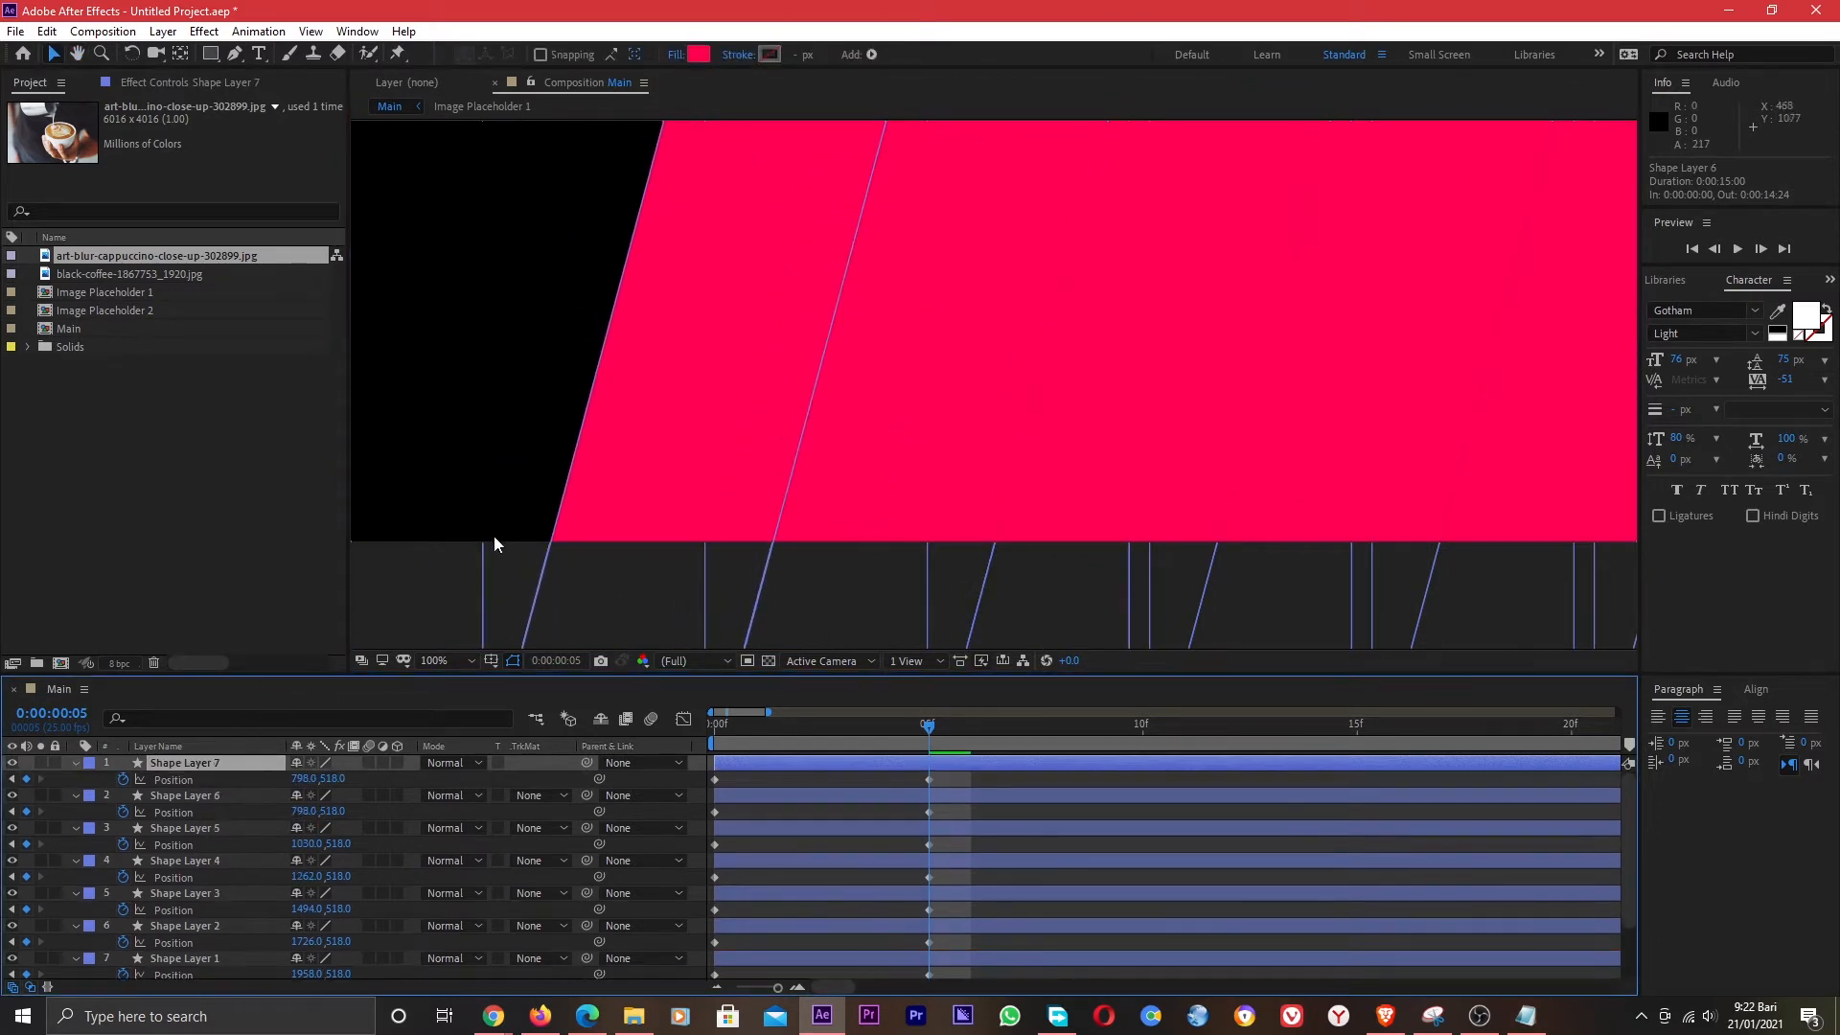
{"action": "key", "text": "comma"}
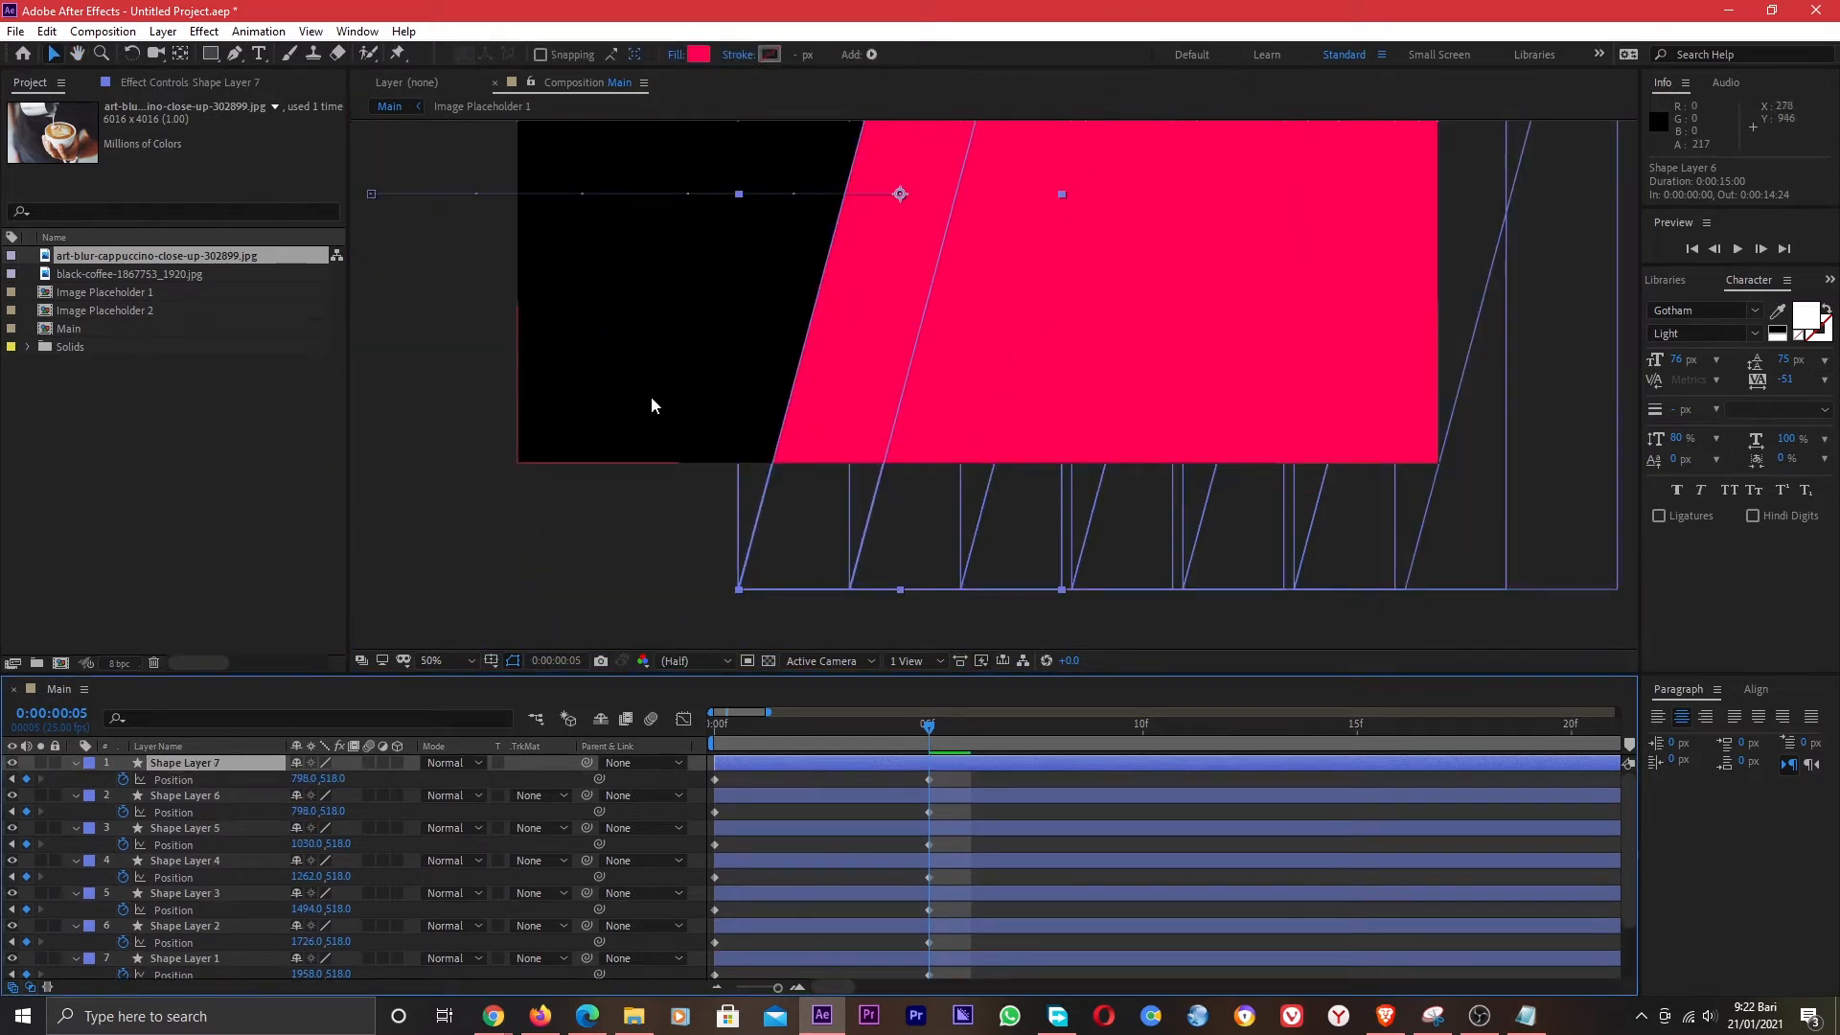
{"action": "left_click_drag", "start_coordinate": [651, 396], "coordinate": [825, 525]}
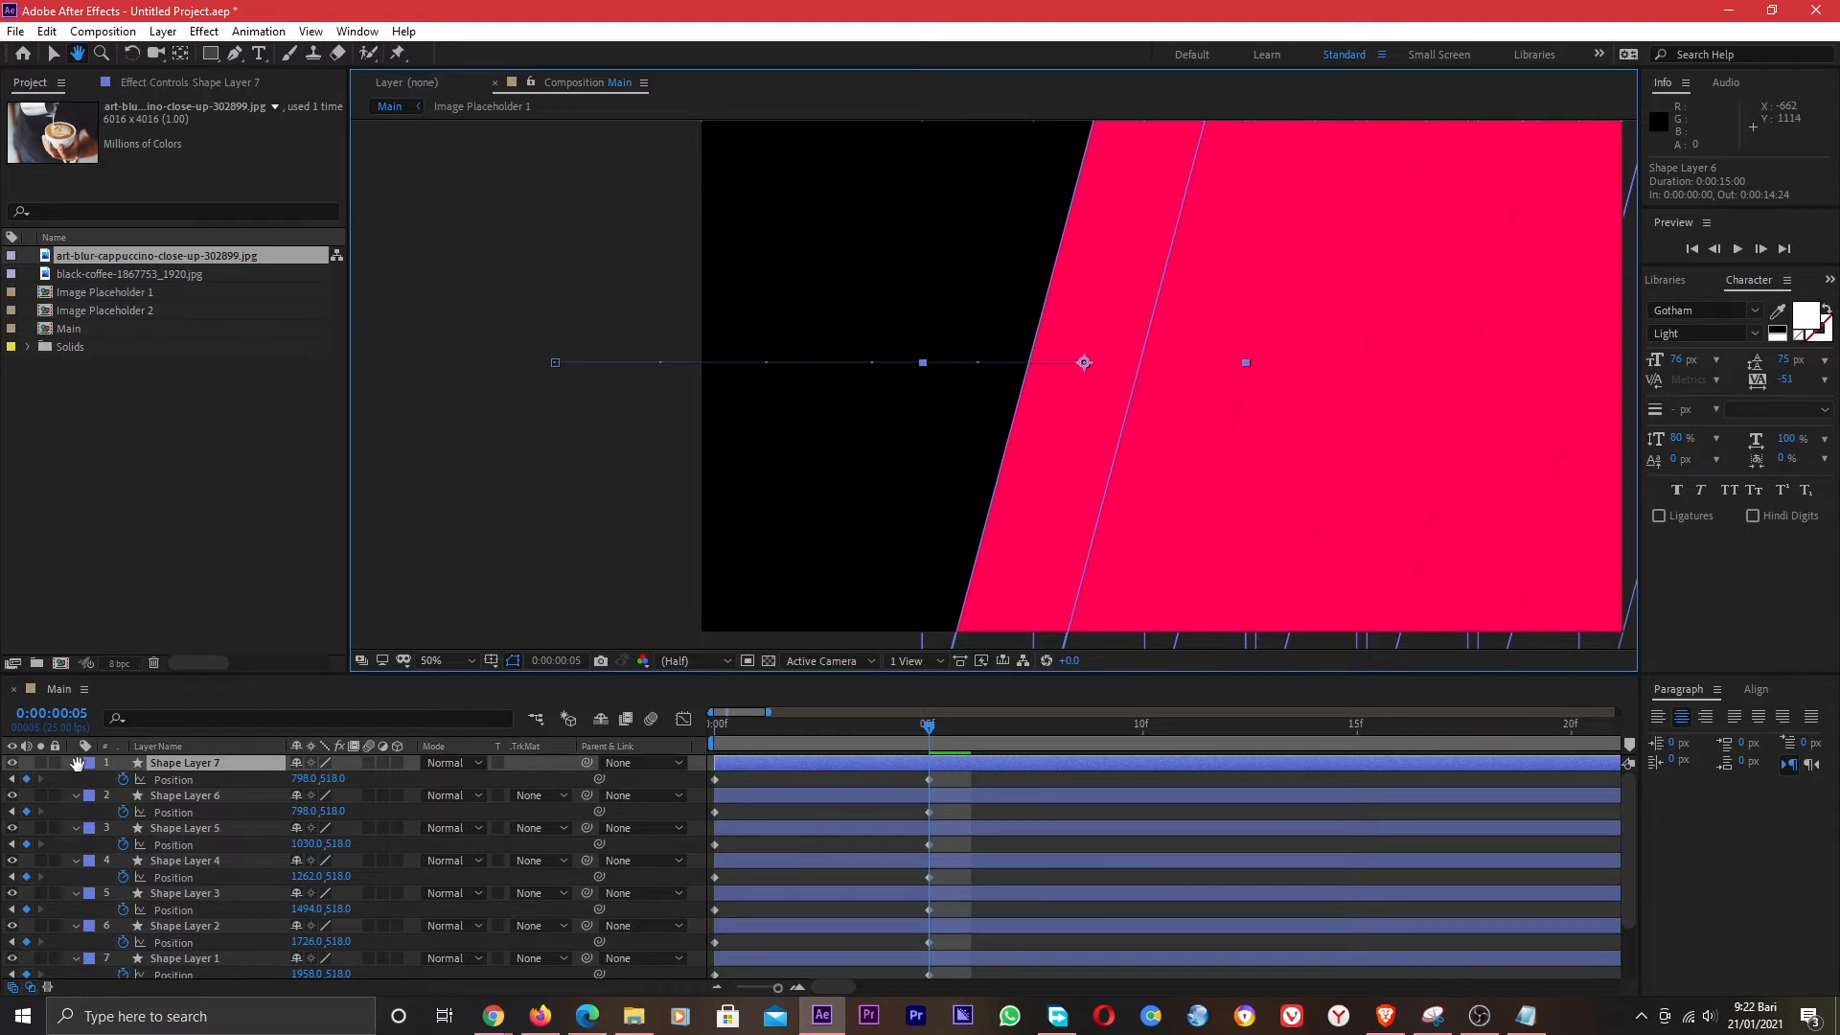
{"action": "key", "text": "v"}
Set the skew of Shape Layer 7's Rectangle 1 to -15 so the bar slants the opposite way.
{"action": "left_click", "coordinate": [77, 764]}
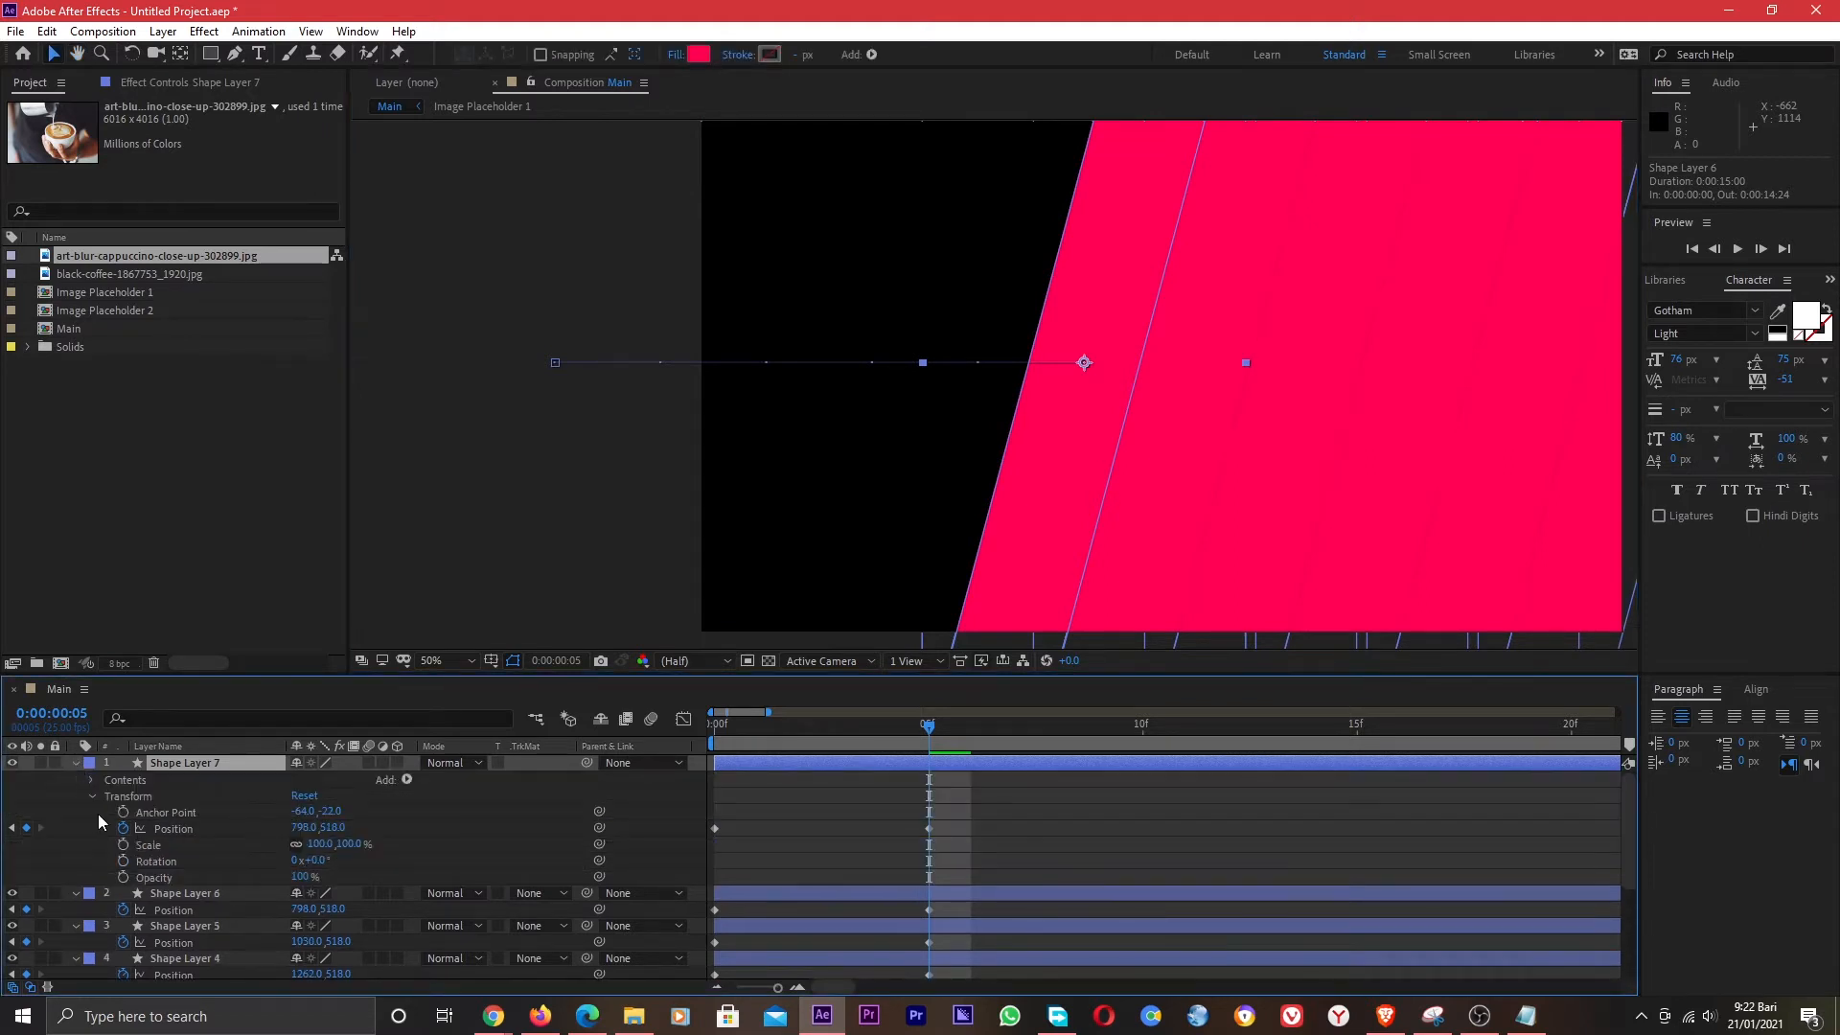
{"action": "left_click", "coordinate": [92, 797]}
{"action": "left_click", "coordinate": [91, 780]}
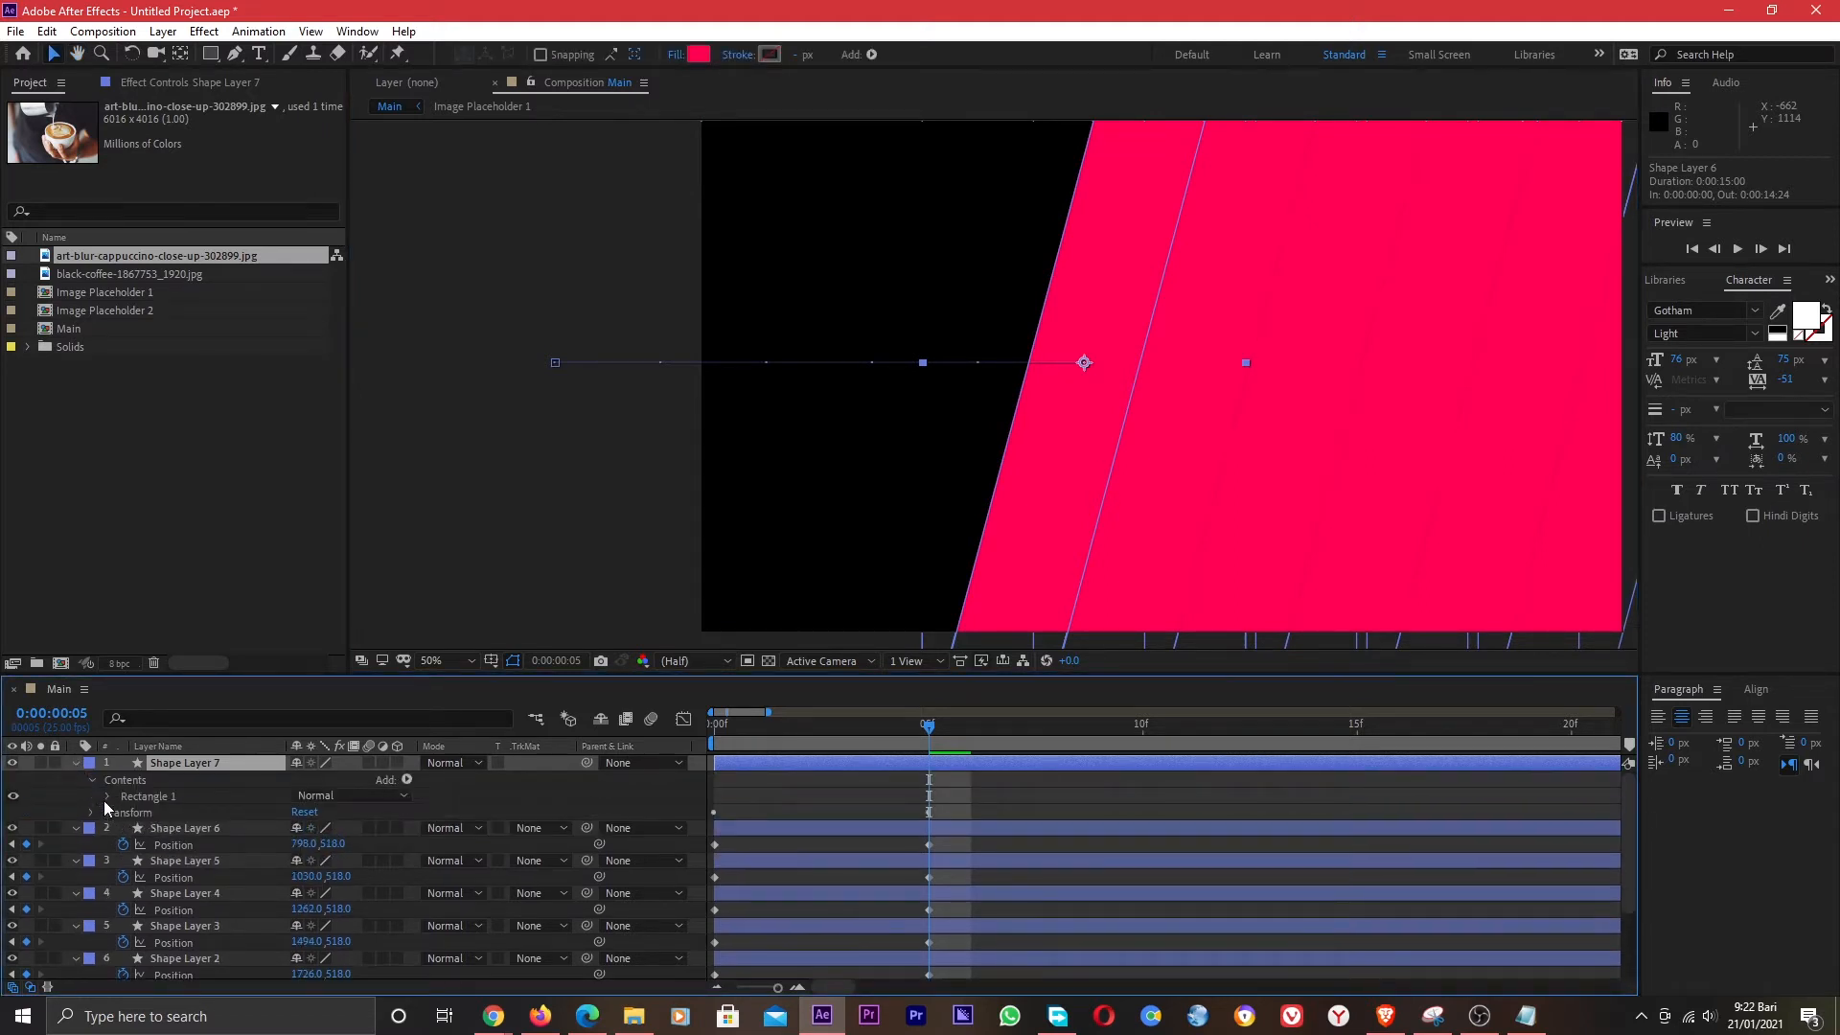
{"action": "left_click", "coordinate": [108, 796]}
{"action": "left_click", "coordinate": [123, 863]}
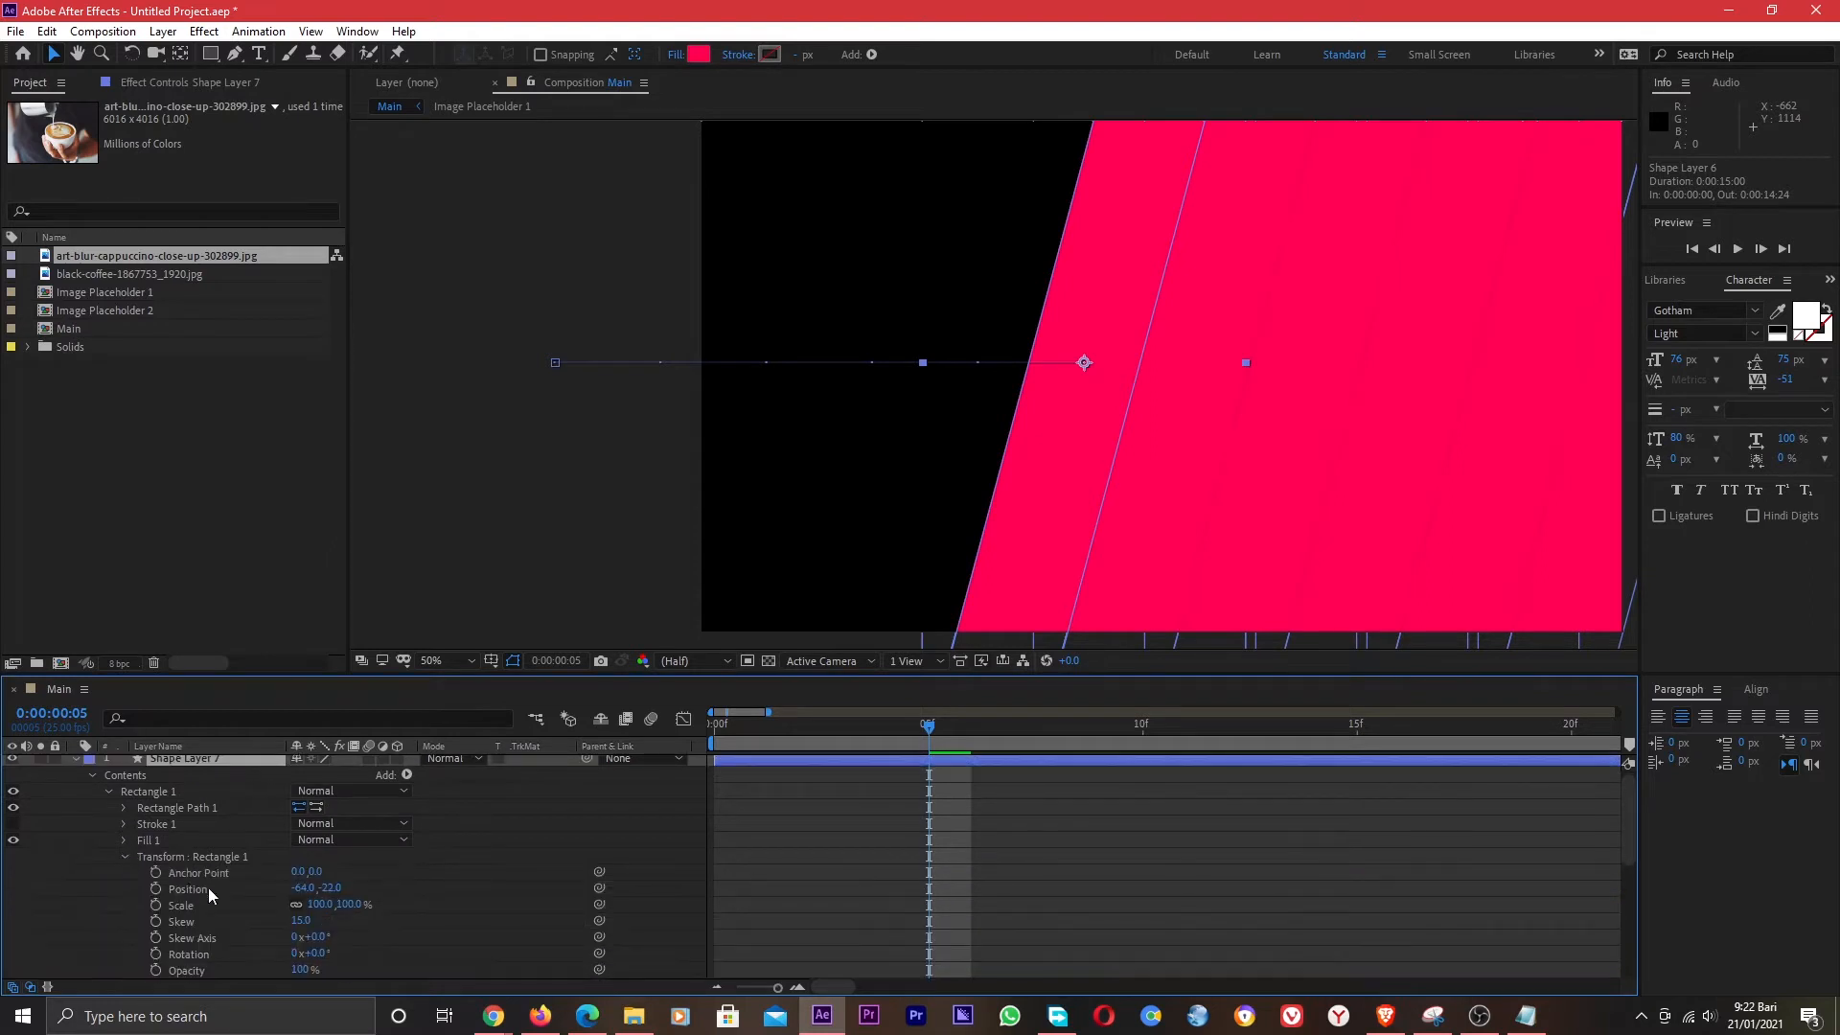
{"action": "left_click", "coordinate": [300, 921]}
{"action": "type", "text": "-1"}
{"action": "key", "text": "Return"}
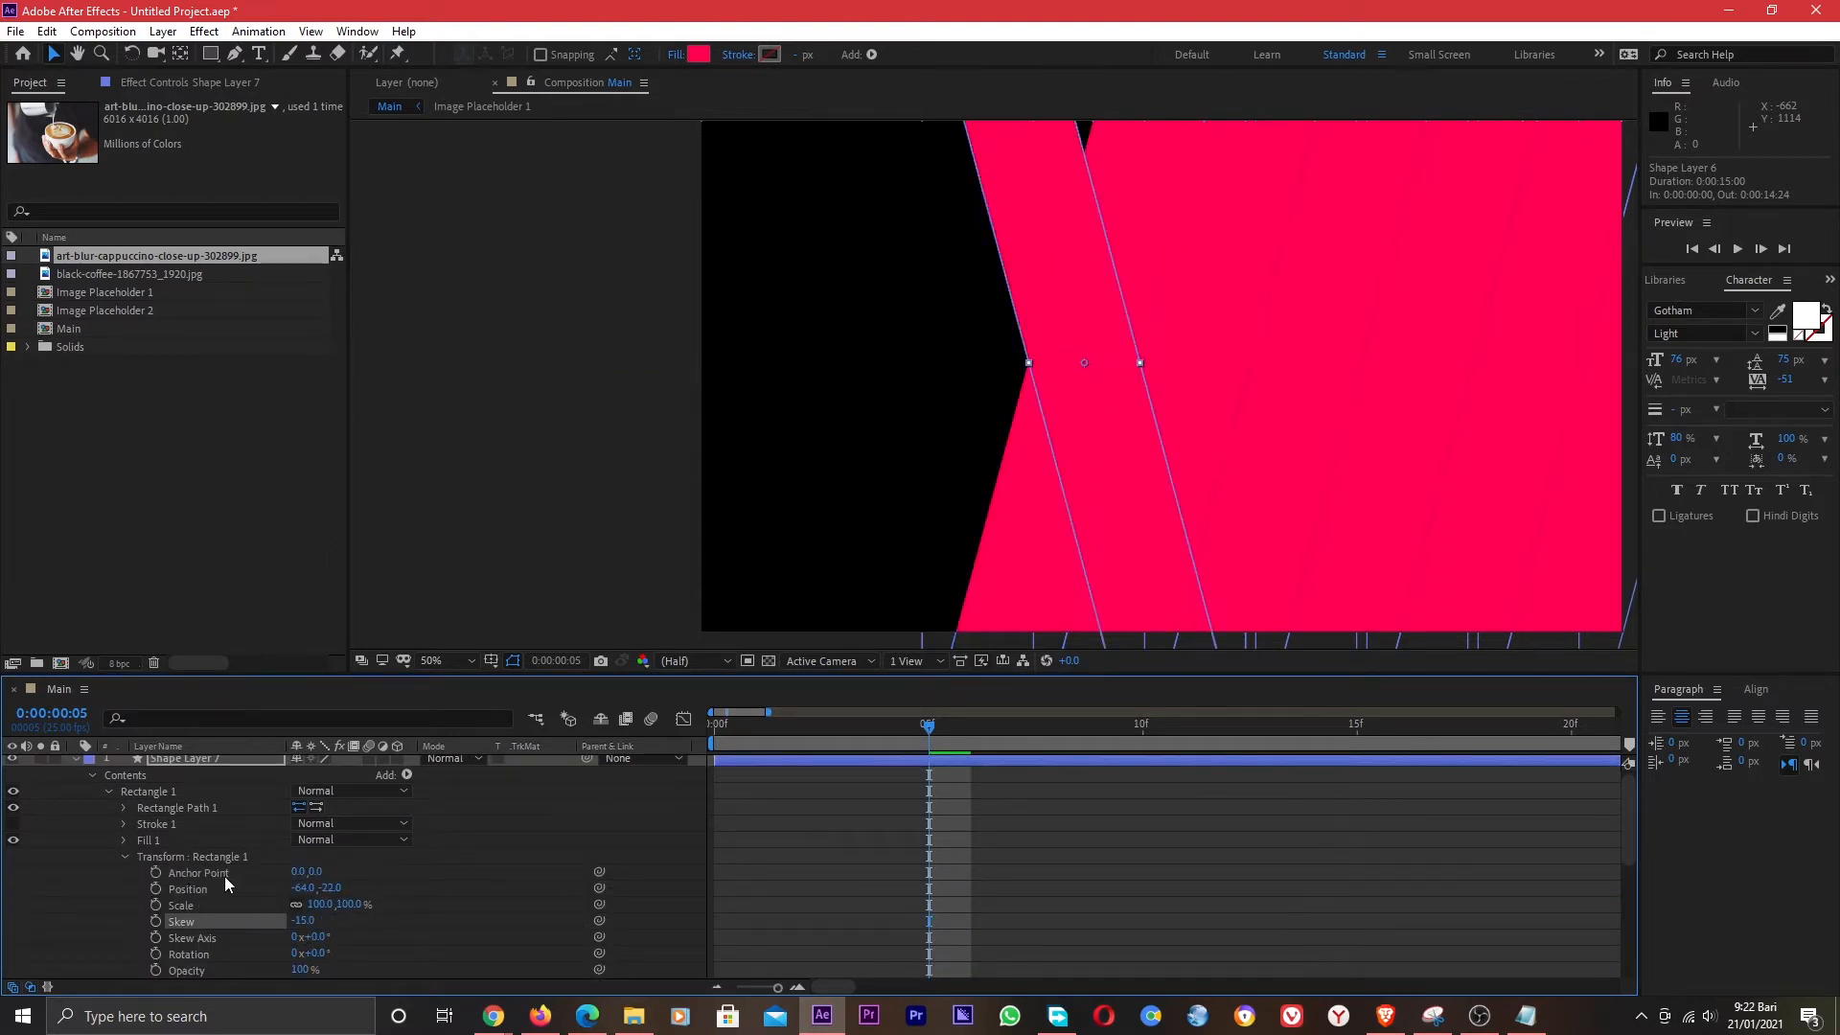
Set Shape Layer 7's position keyframe at 0:00:00:05 to -42, 518, covering the composition's lower-left corner.
{"action": "left_click", "coordinate": [207, 761]}
{"action": "key", "text": "u"}
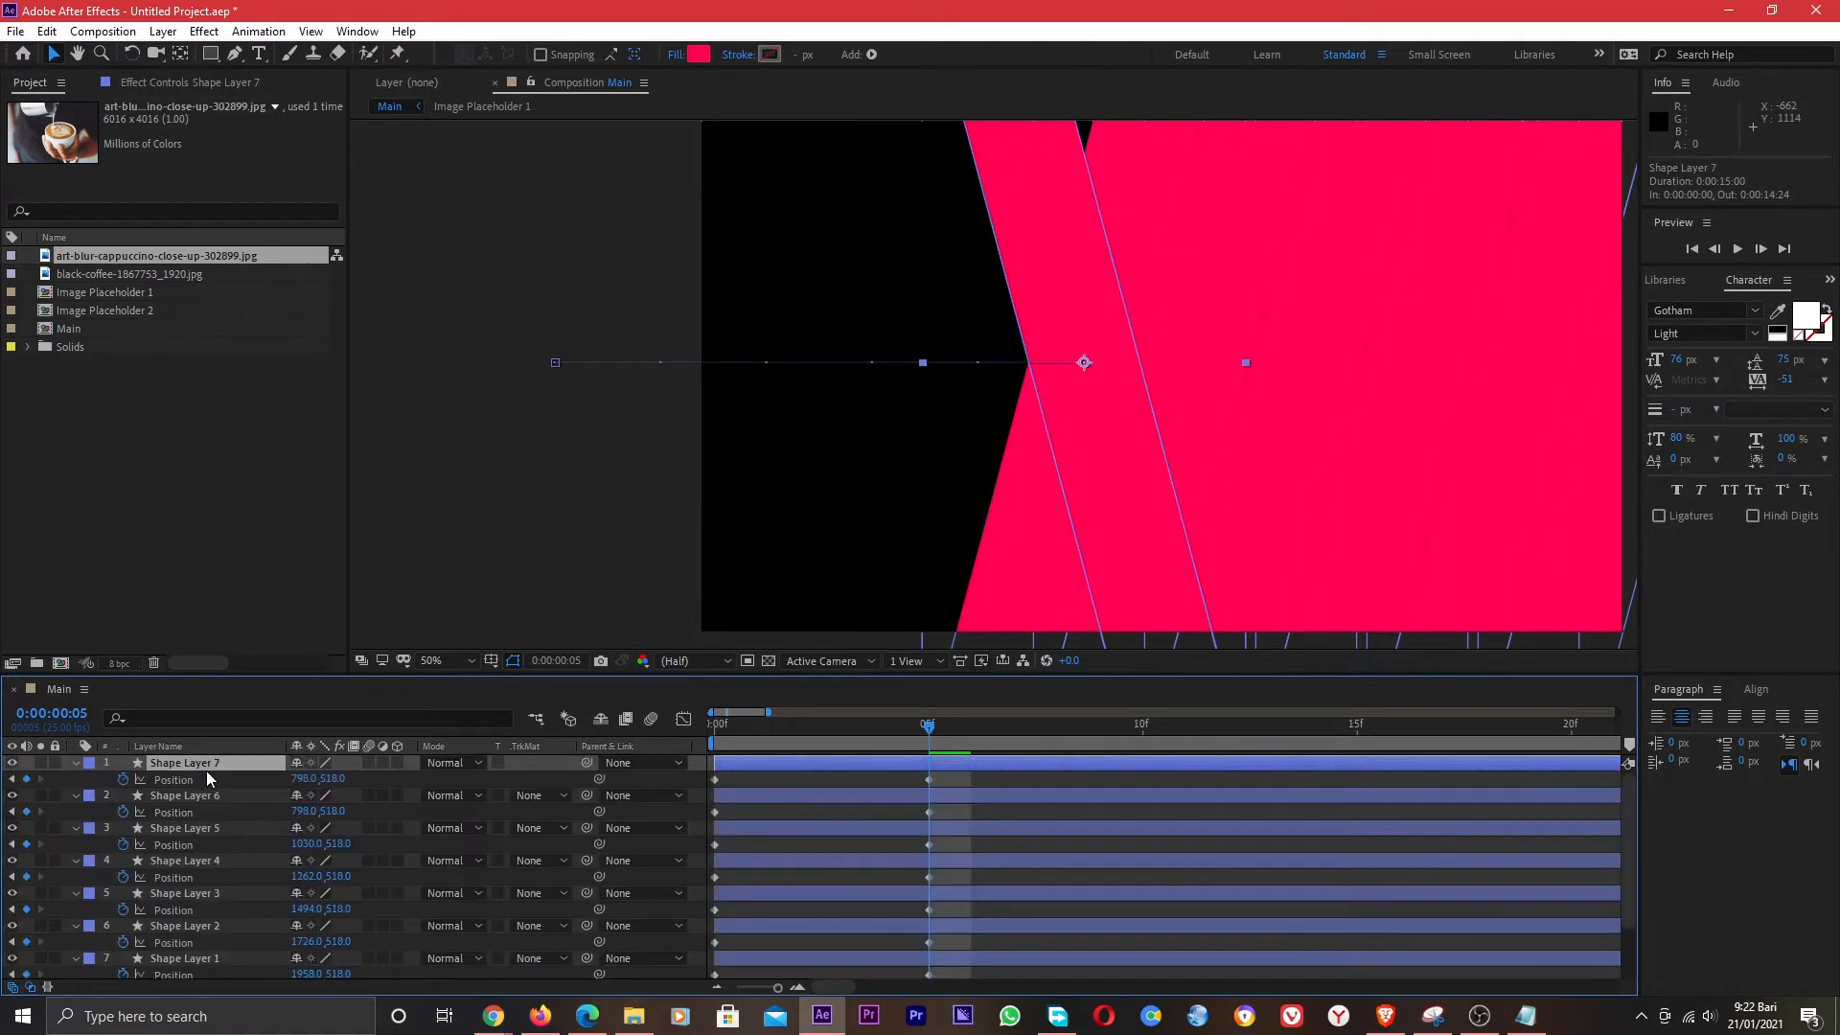
{"action": "left_click_drag", "start_coordinate": [305, 778], "coordinate": [130, 789]}
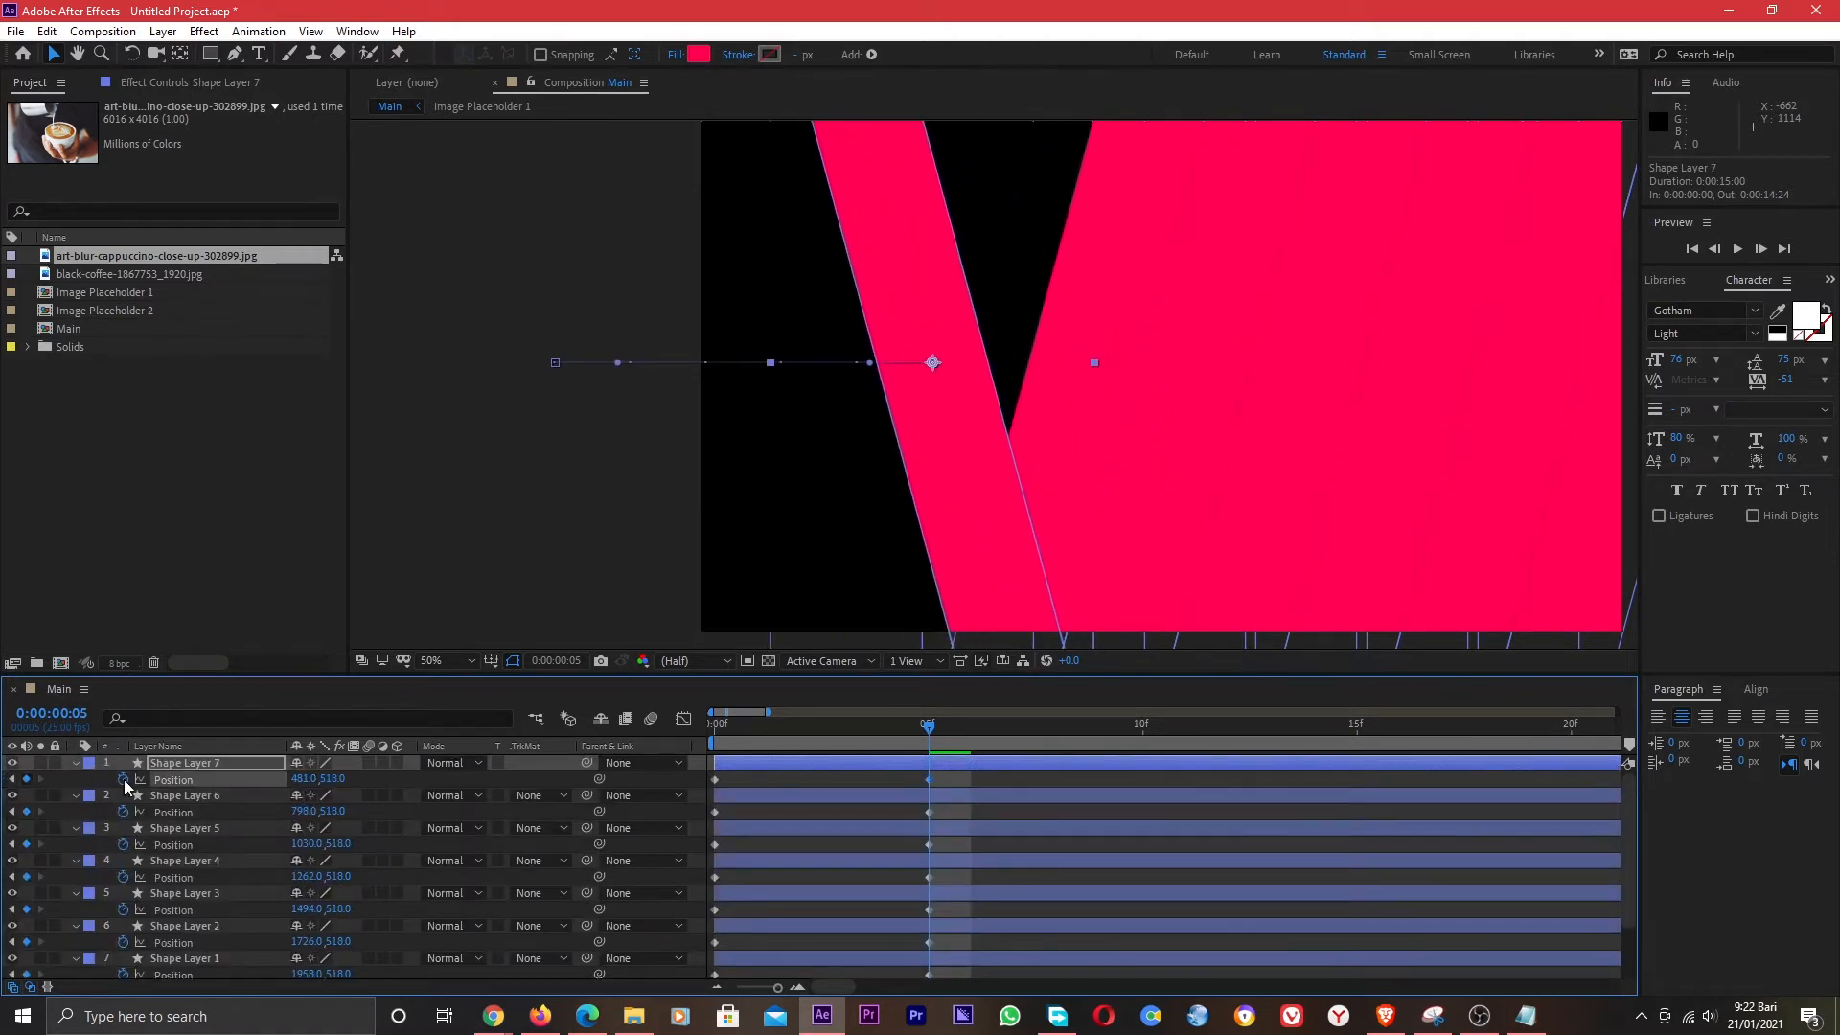
{"action": "left_click_drag", "start_coordinate": [305, 778], "coordinate": [71, 762]}
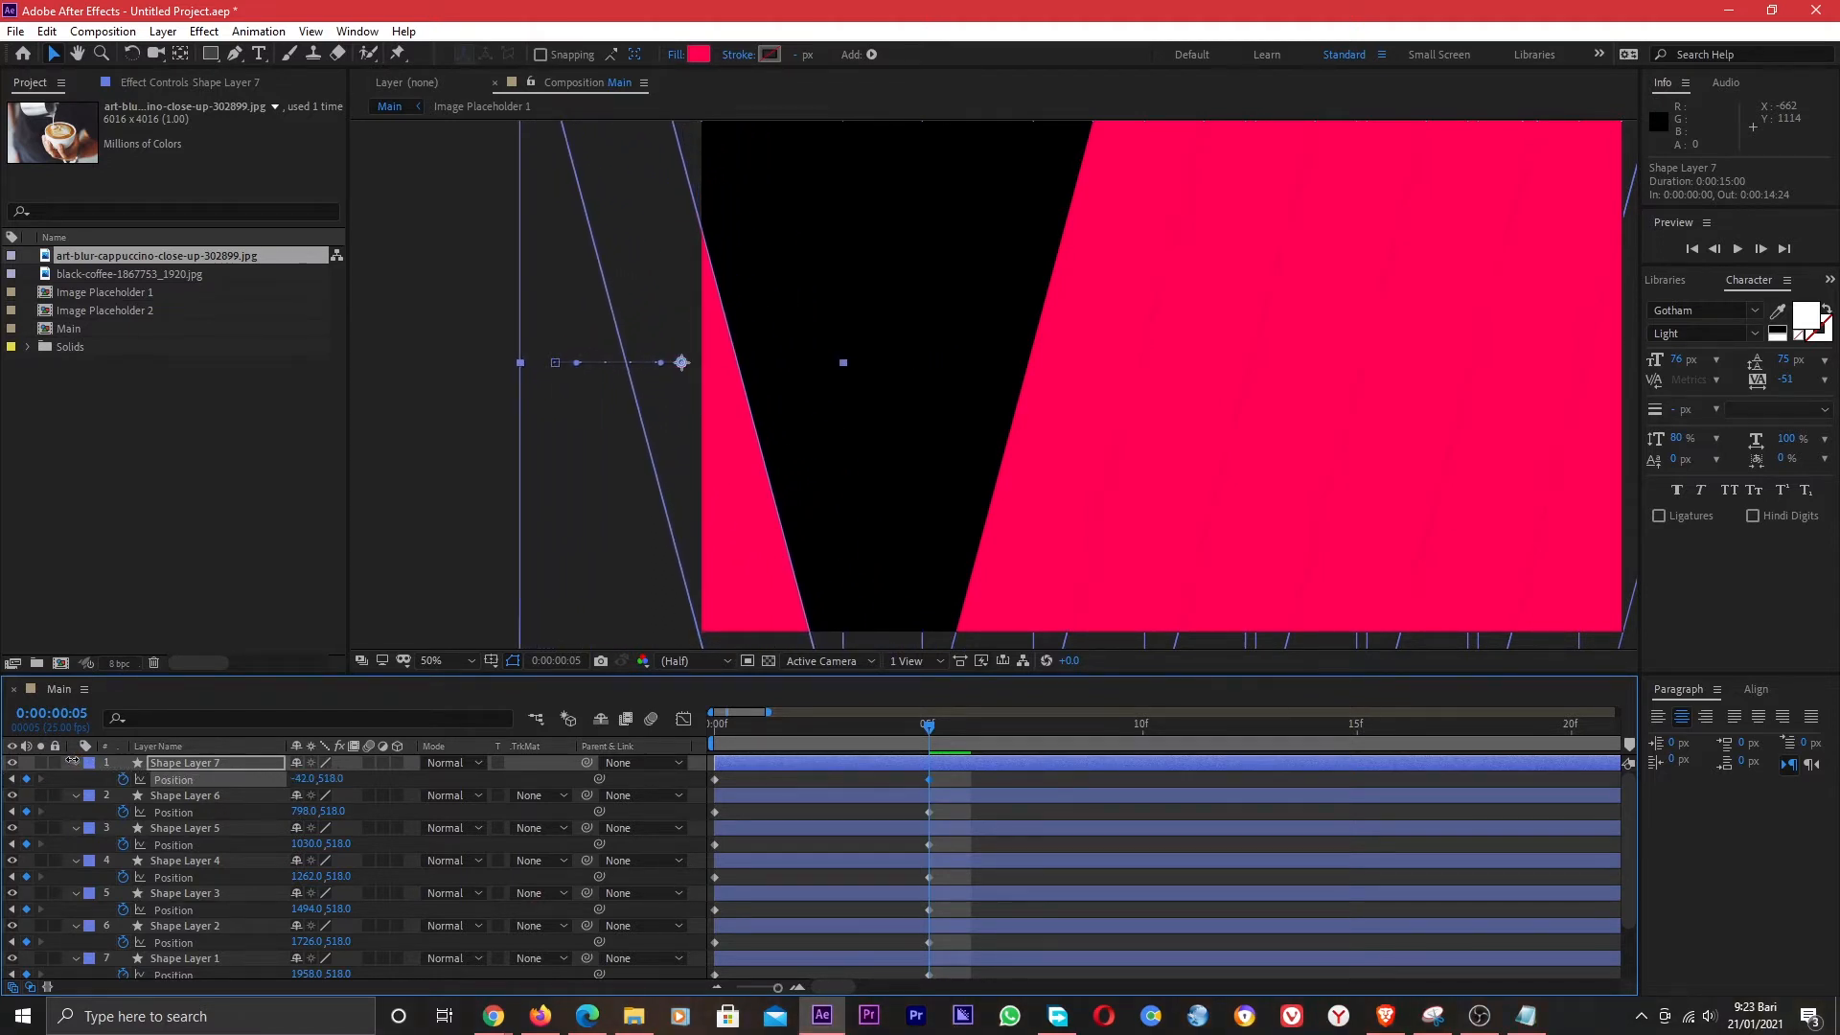
{"action": "left_click", "coordinate": [203, 764]}
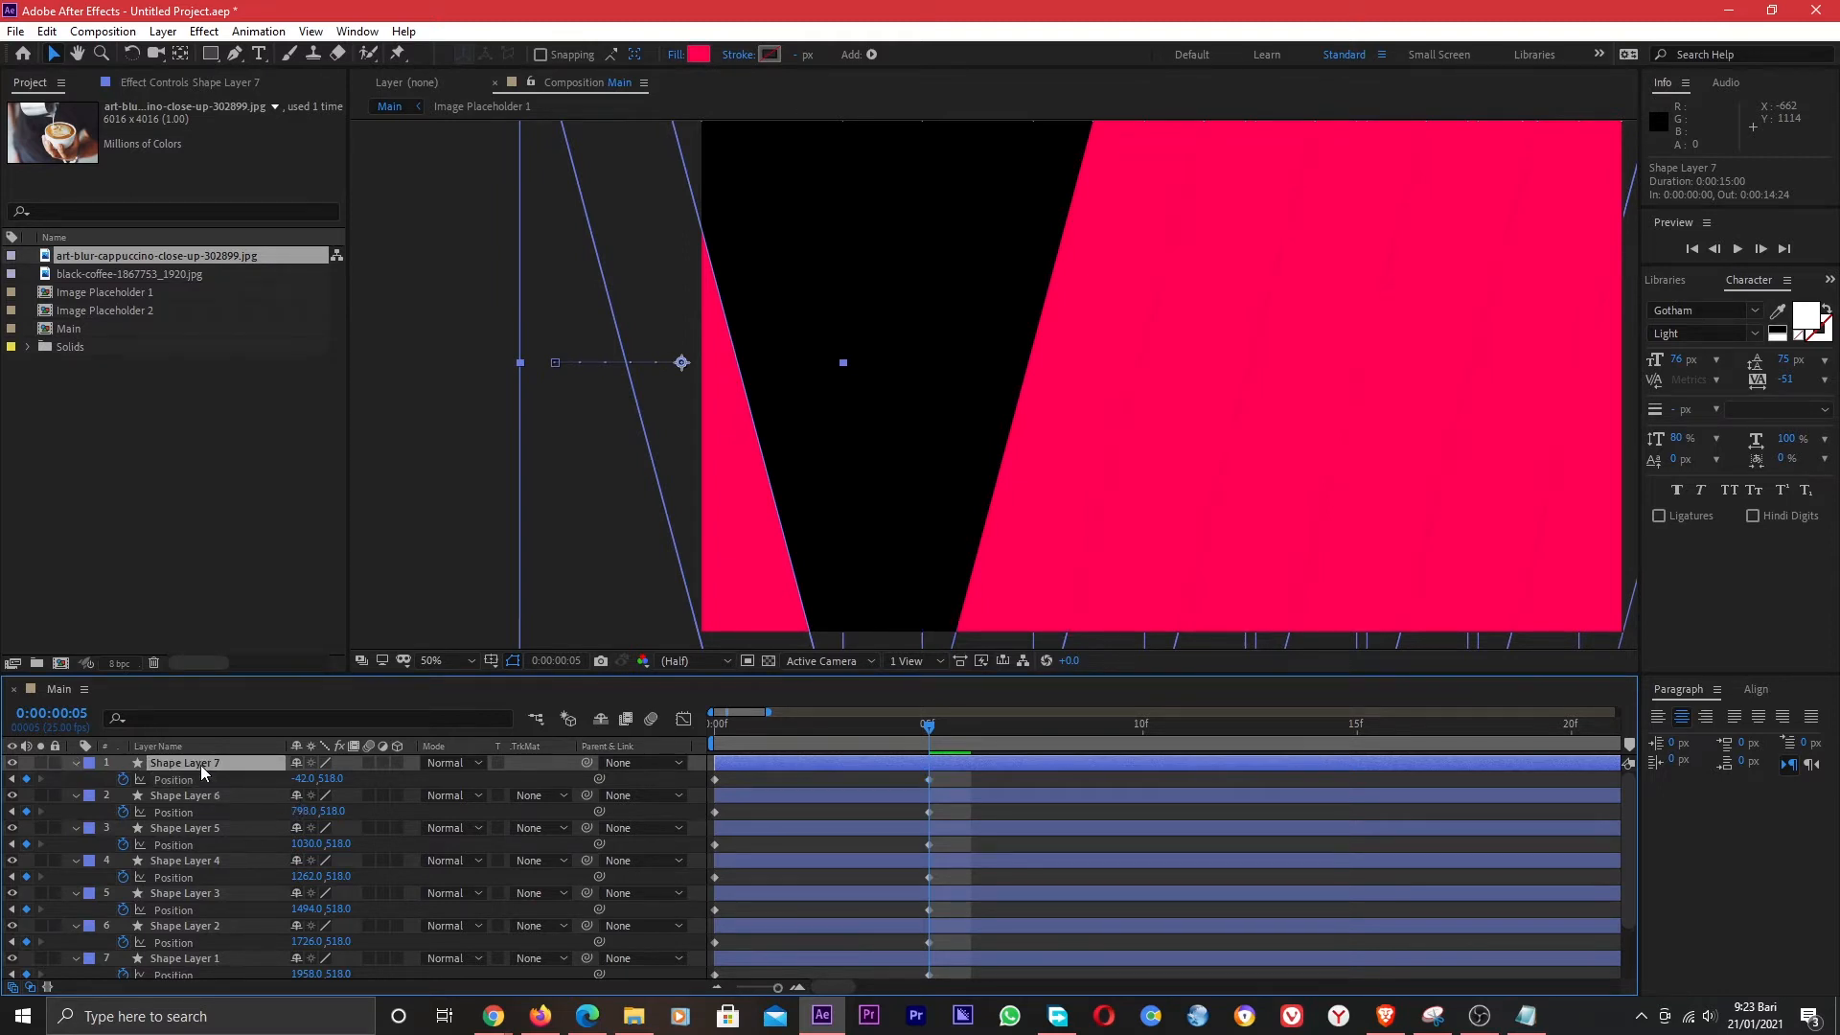
Shift Shape Layer 2 to start at 0:00:00:03 and Shape Layer 3 to start at 0:00:00:06.
{"action": "left_click_drag", "start_coordinate": [813, 721], "coordinate": [843, 726]}
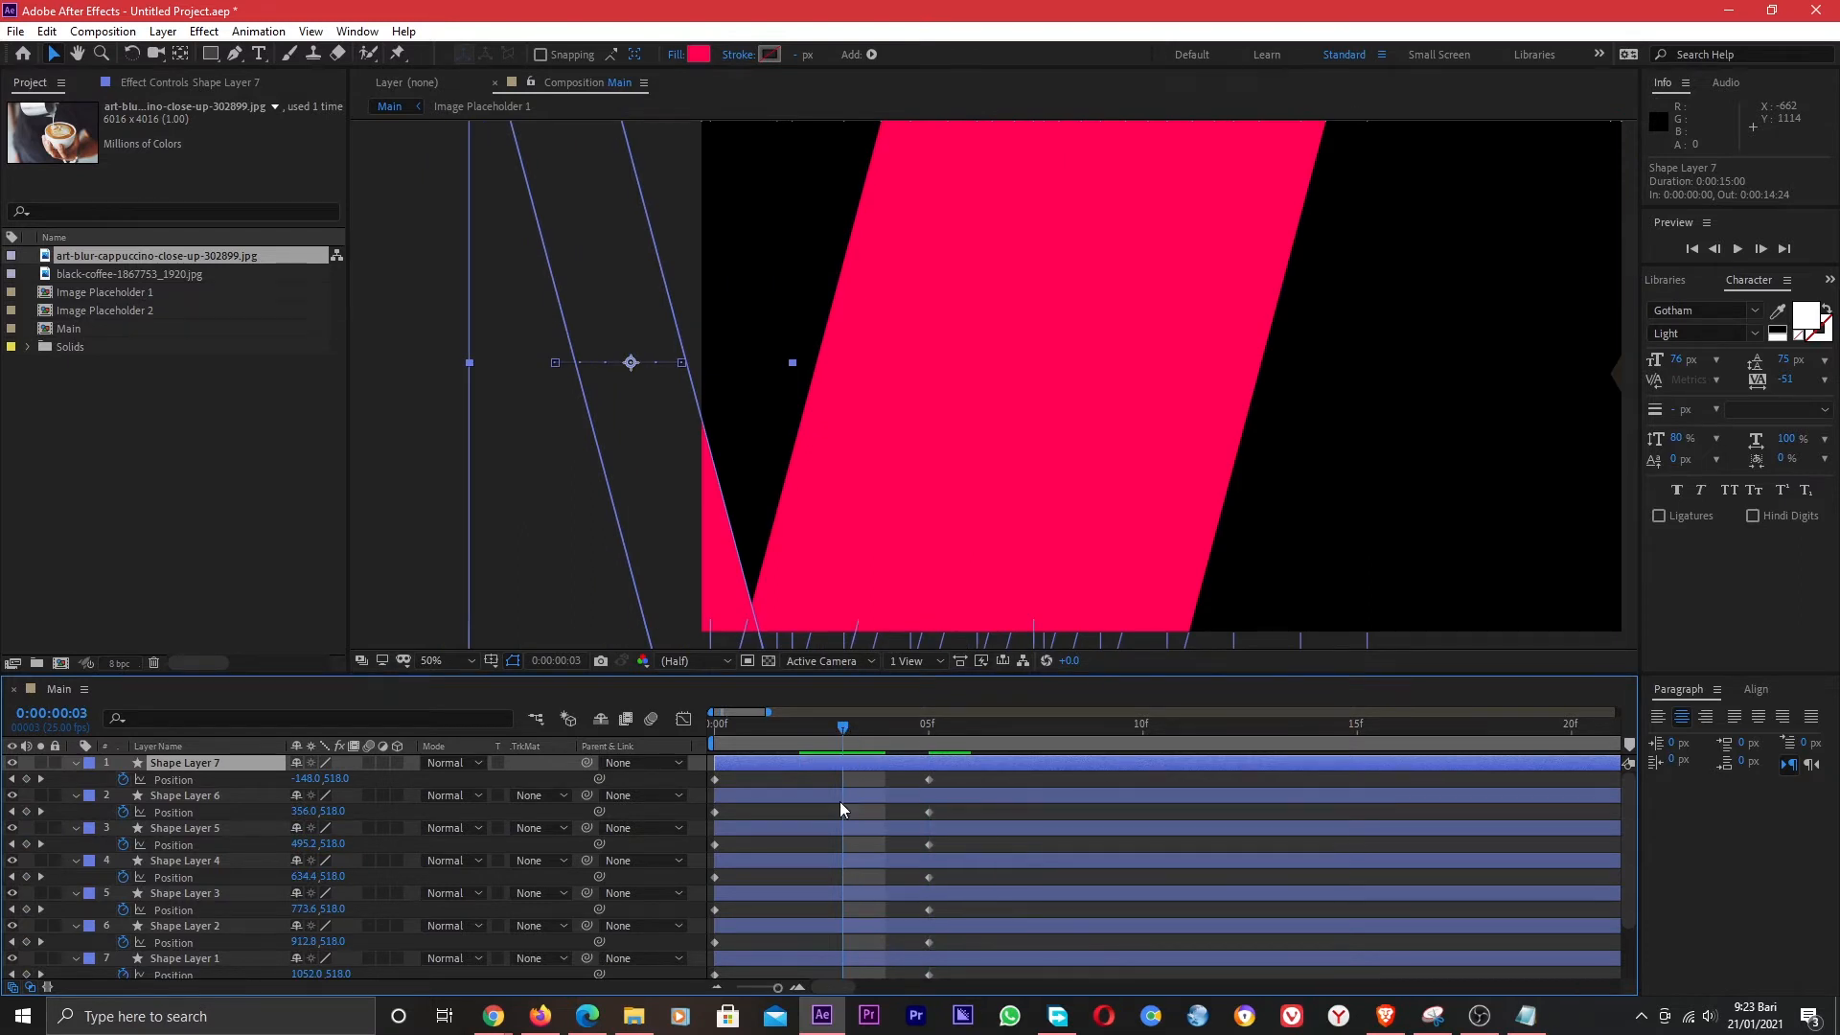
{"action": "scroll", "coordinate": [907, 894], "scroll_direction": "down", "scroll_amount": 2}
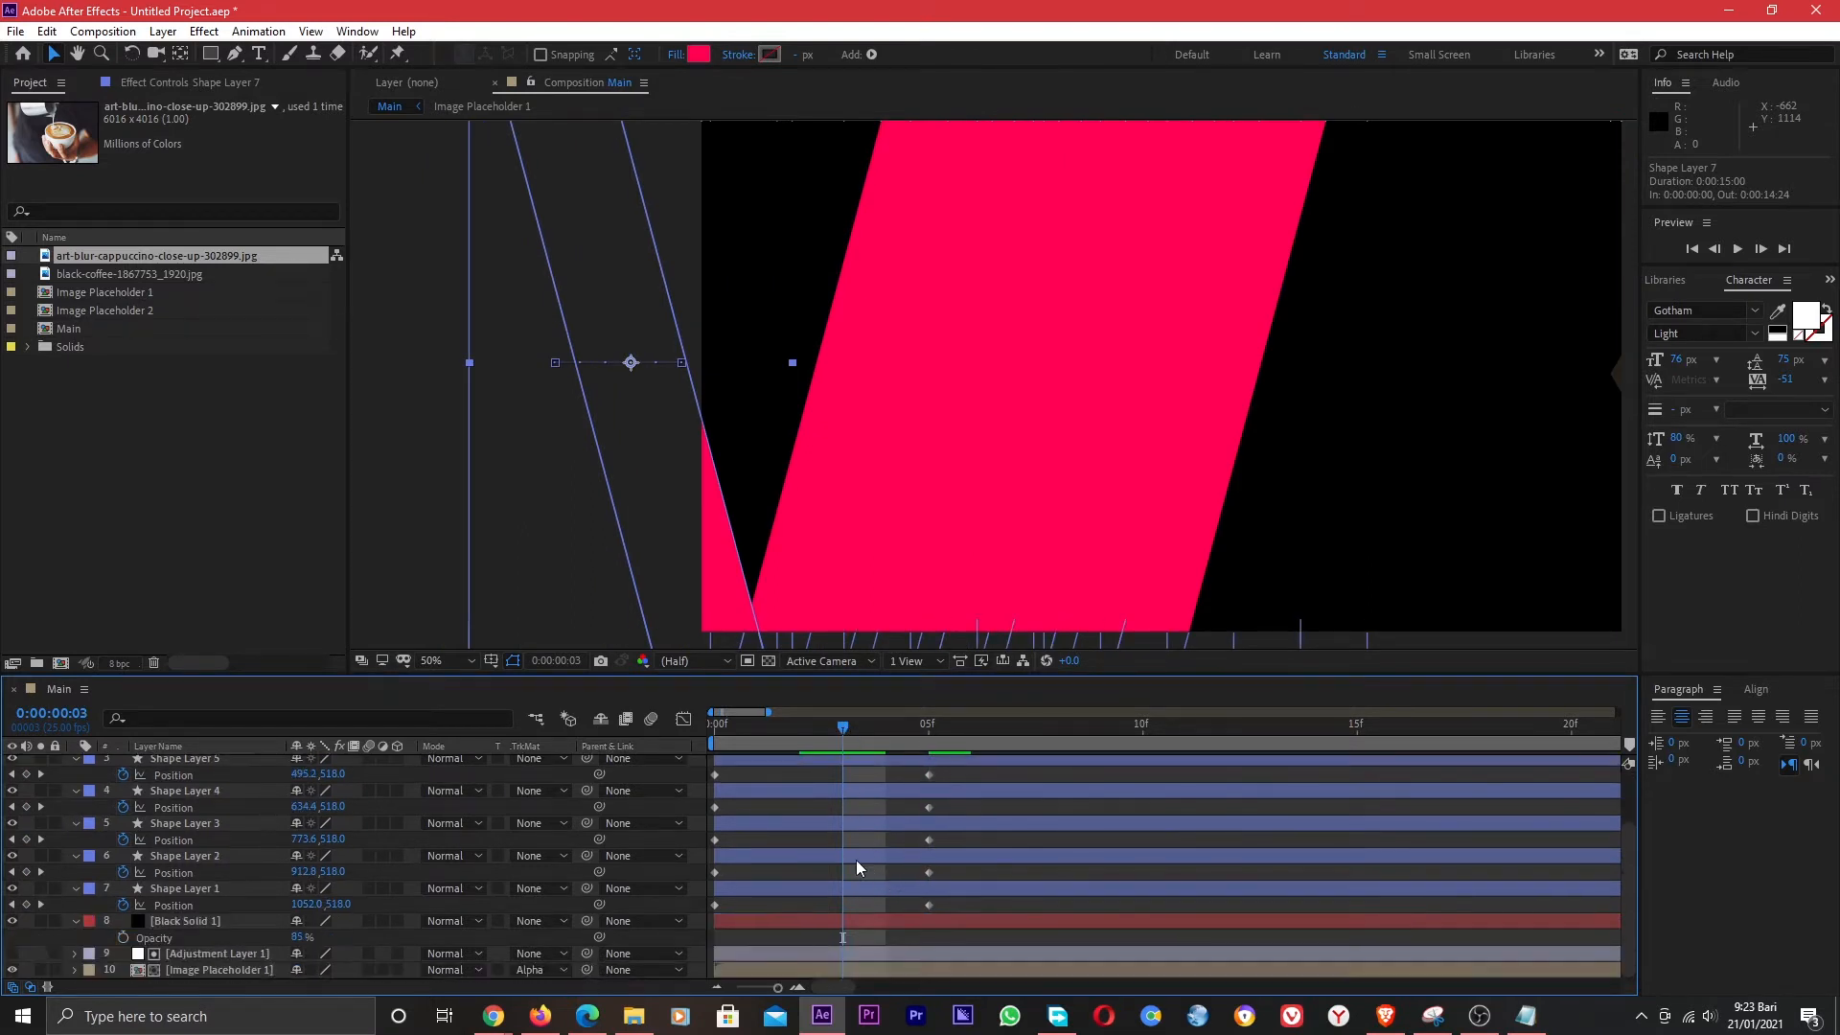
{"action": "left_click_drag", "start_coordinate": [807, 849], "coordinate": [947, 859]}
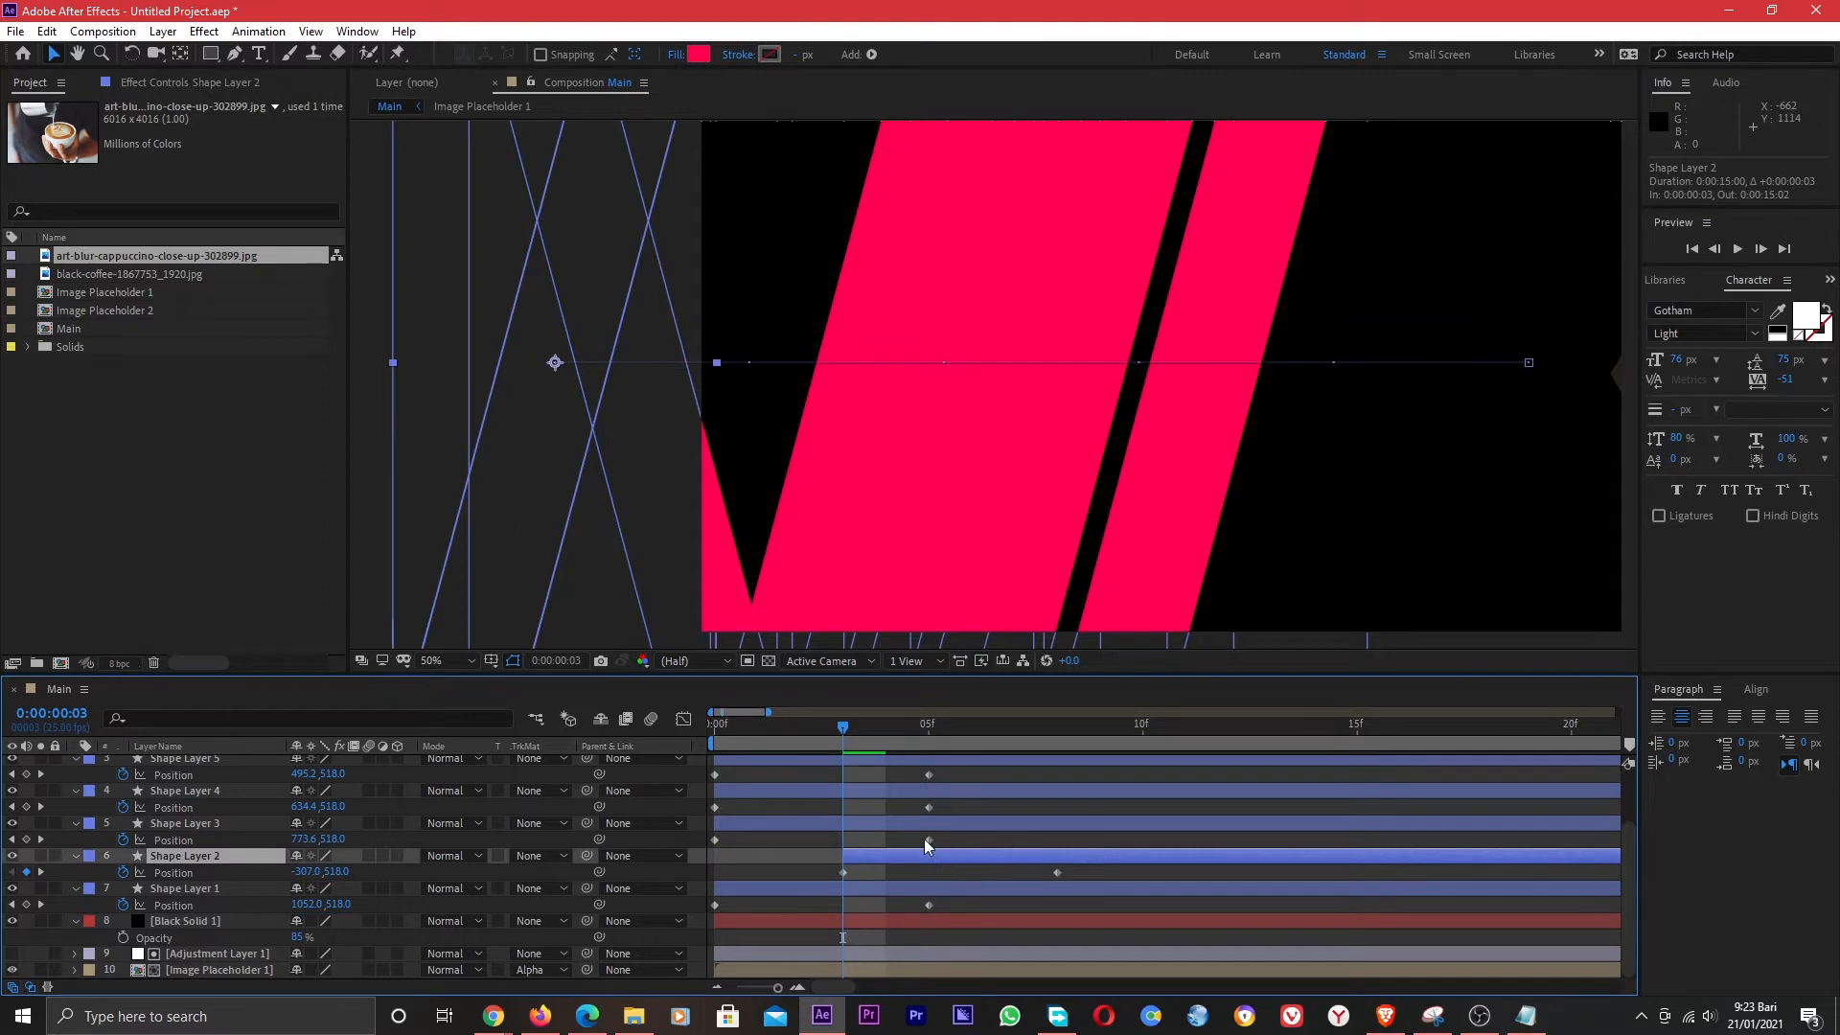
{"action": "left_click_drag", "start_coordinate": [902, 728], "coordinate": [962, 730]}
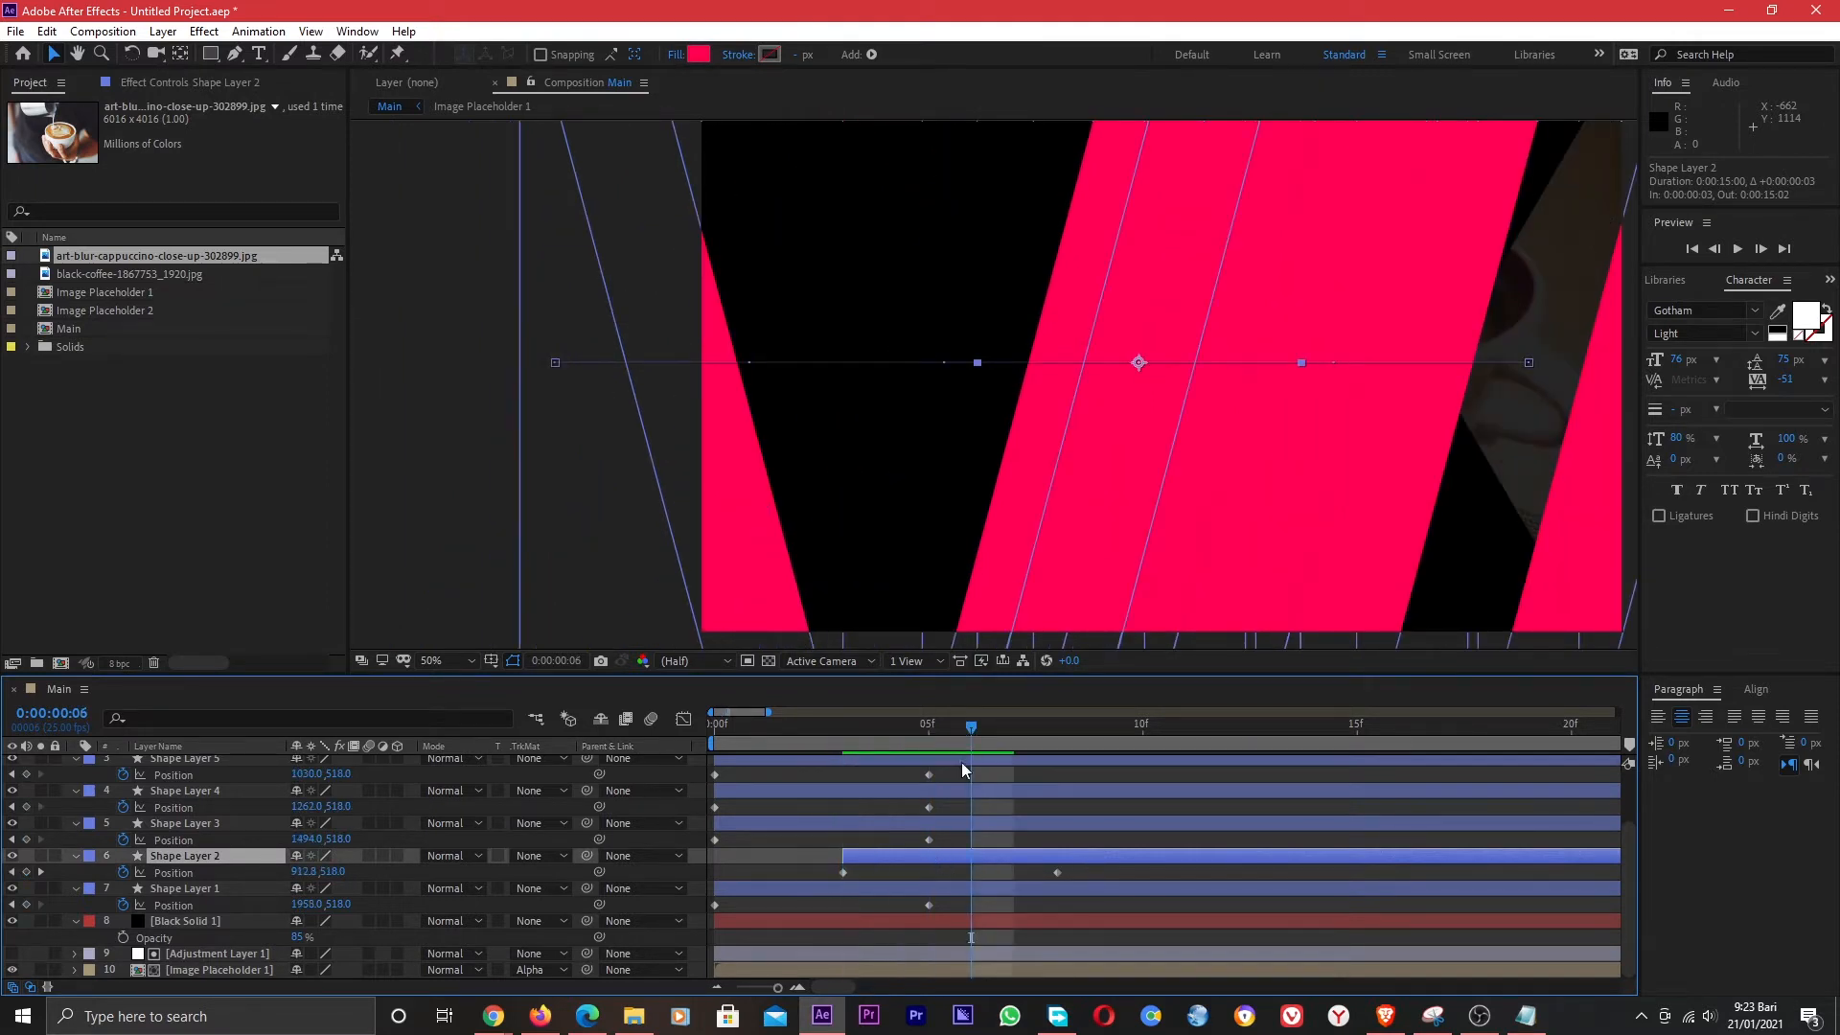
{"action": "left_click_drag", "start_coordinate": [859, 830], "coordinate": [1104, 826]}
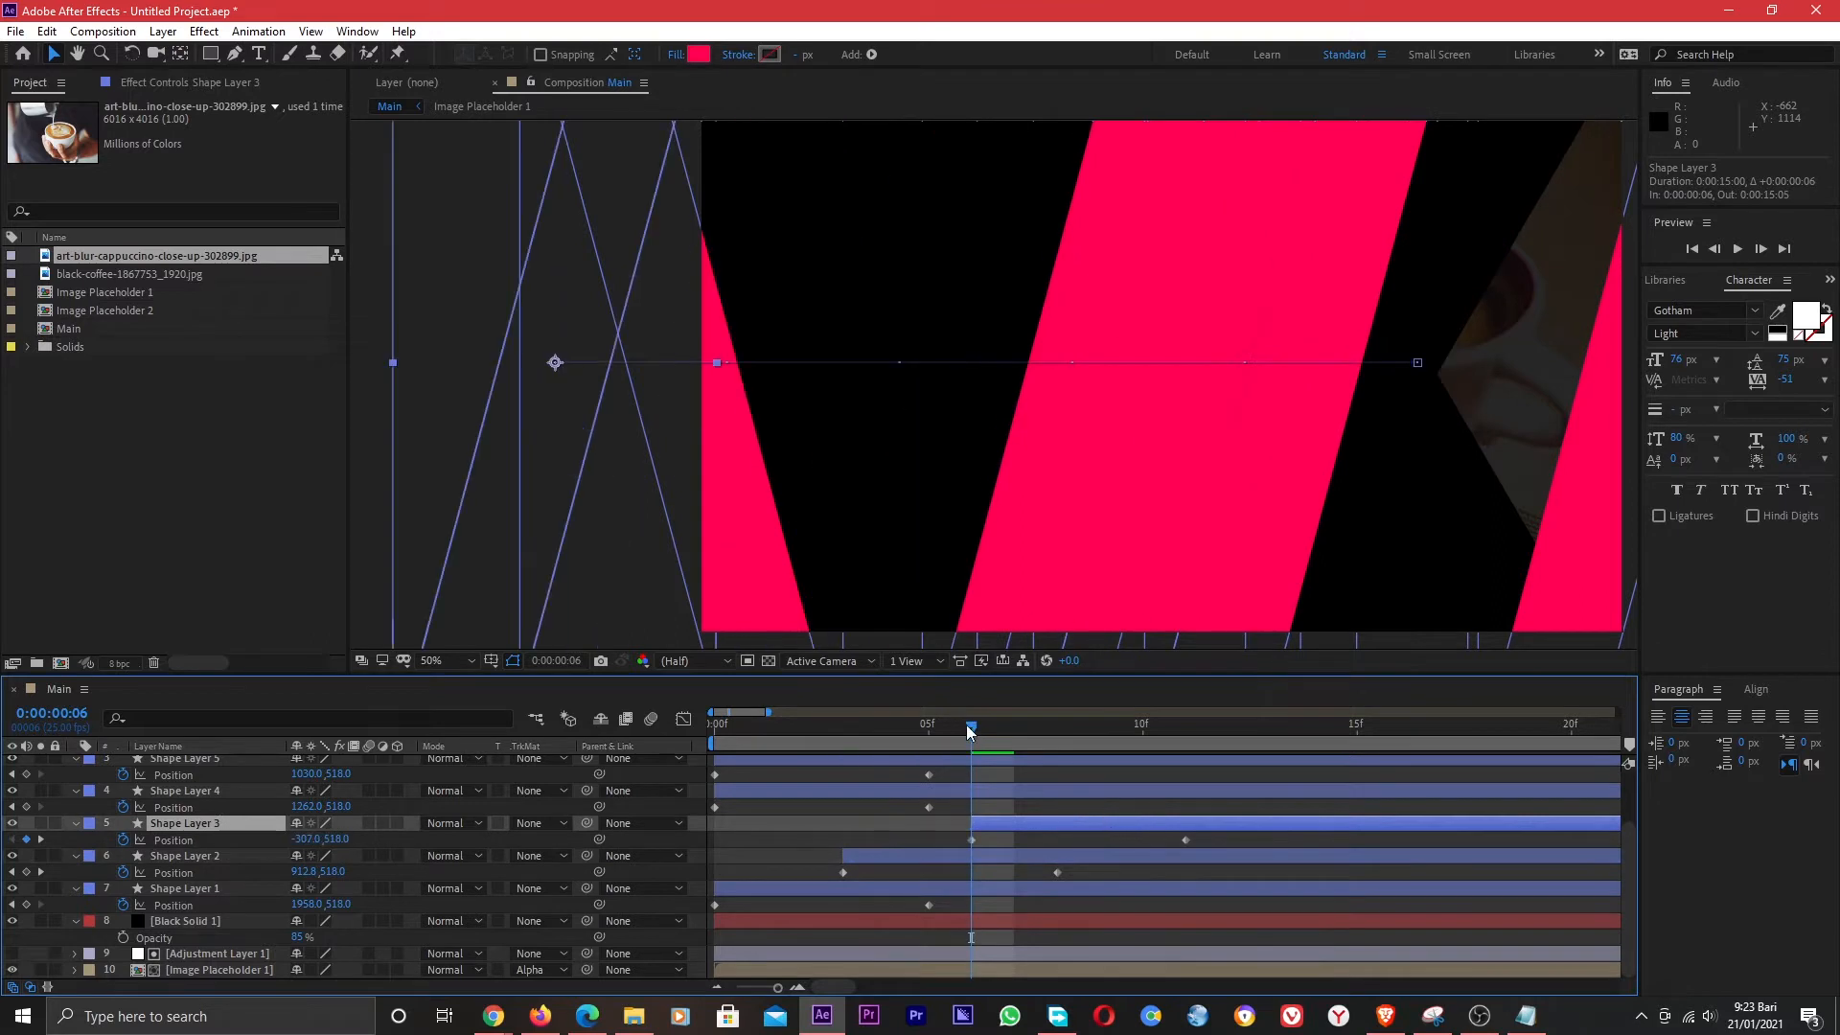
Shift Shape Layer 4 to start at 0:00:00:09 and Shape Layer 5 to start at 0:00:00:12.
{"action": "left_click_drag", "start_coordinate": [968, 728], "coordinate": [1099, 743]}
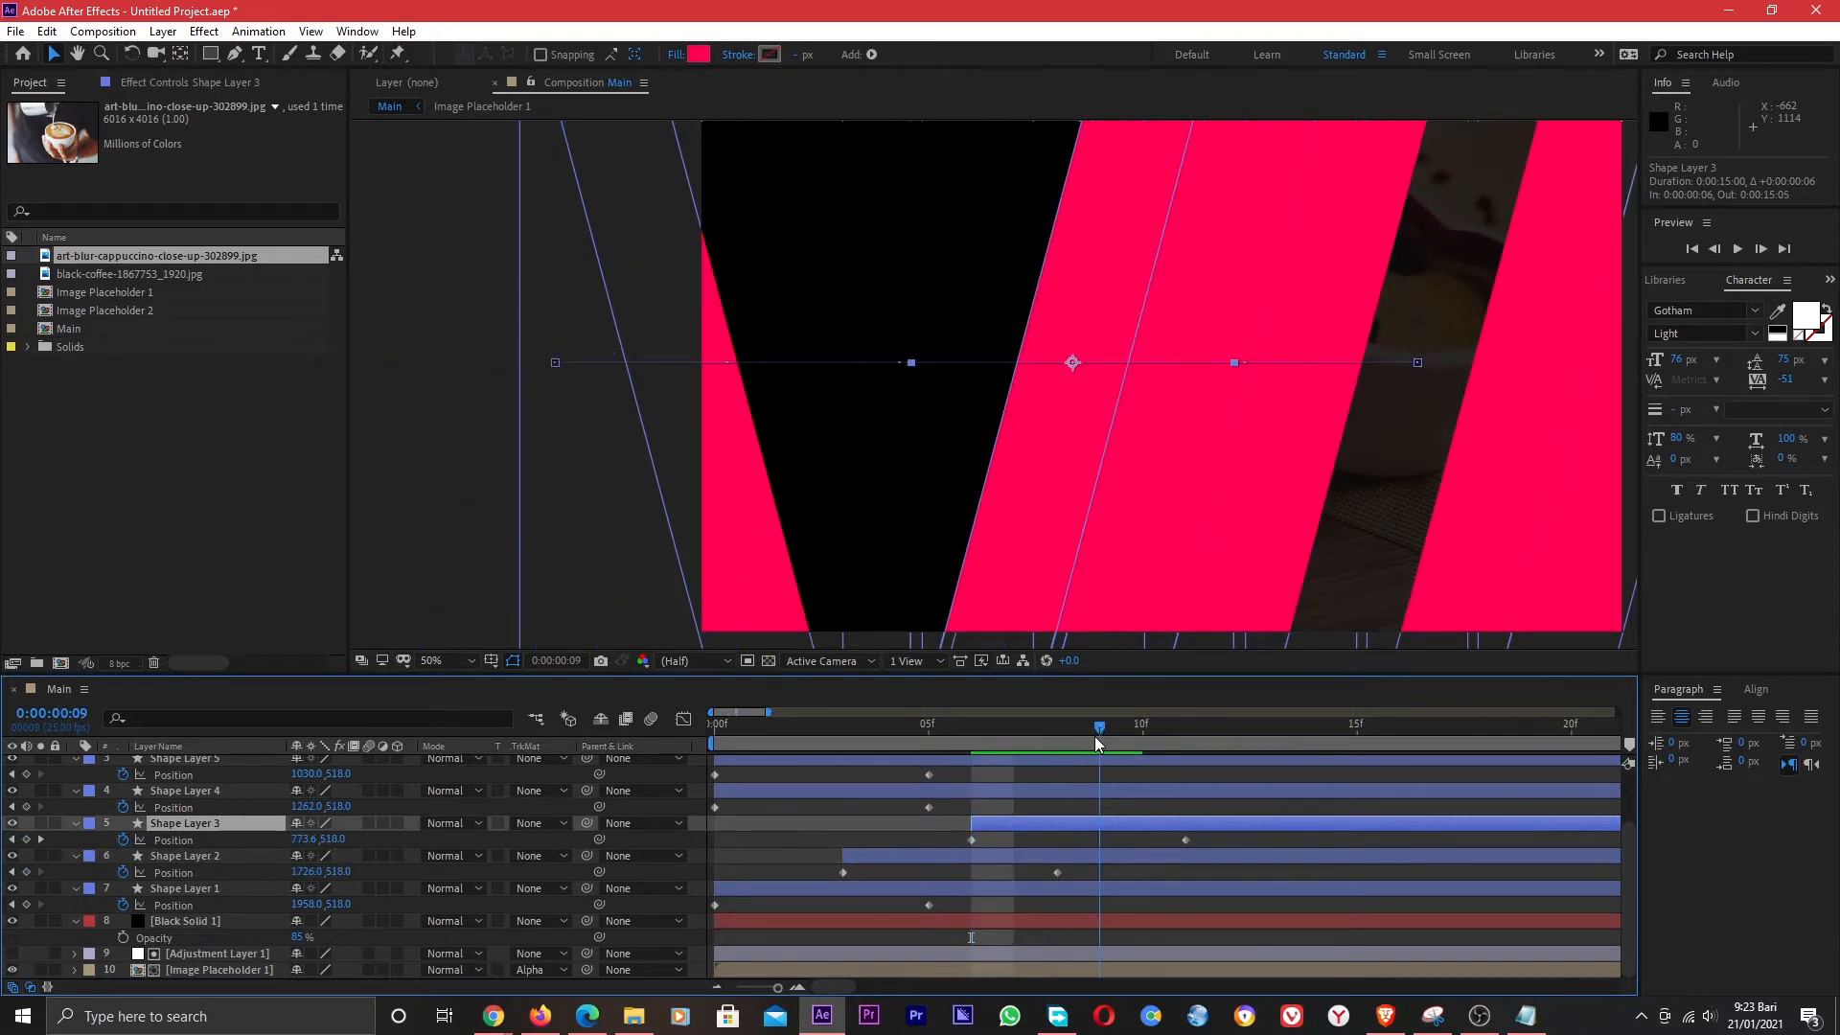
{"action": "left_click_drag", "start_coordinate": [991, 789], "coordinate": [1372, 795]}
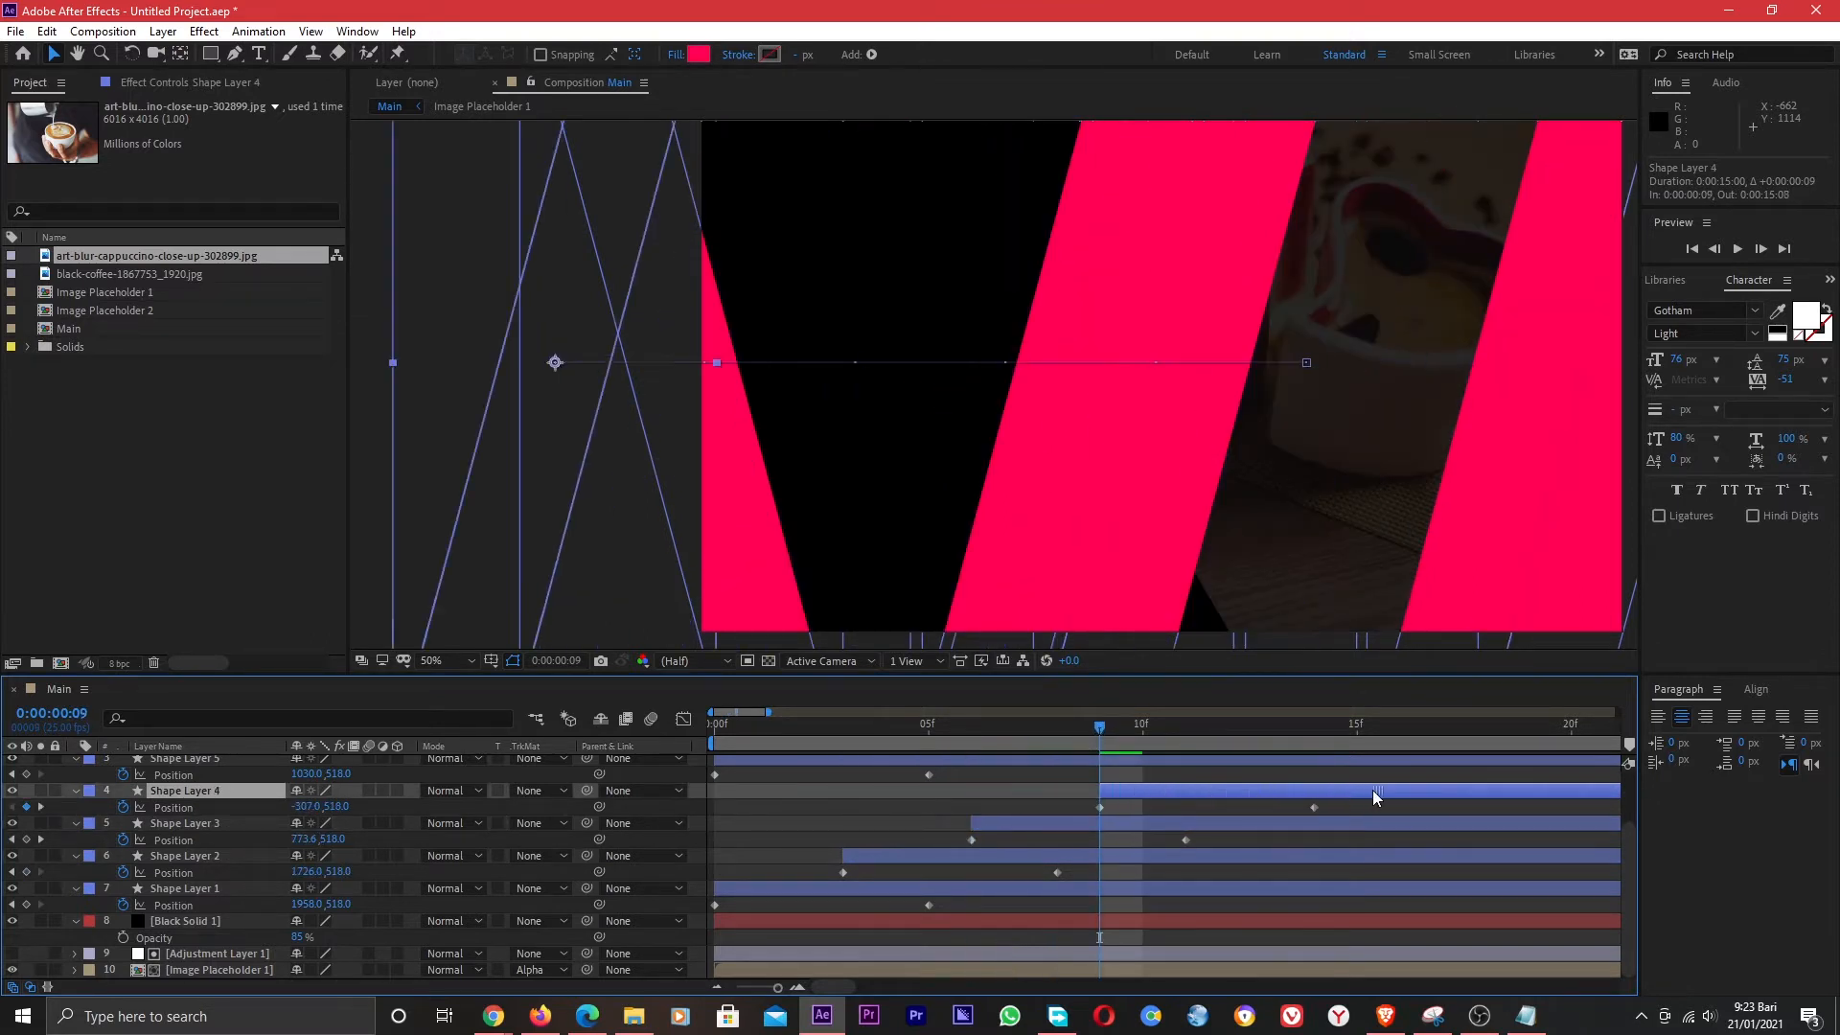
{"action": "left_click_drag", "start_coordinate": [1098, 727], "coordinate": [1229, 726]}
{"action": "scroll", "coordinate": [1148, 820], "scroll_direction": "up", "scroll_amount": 1}
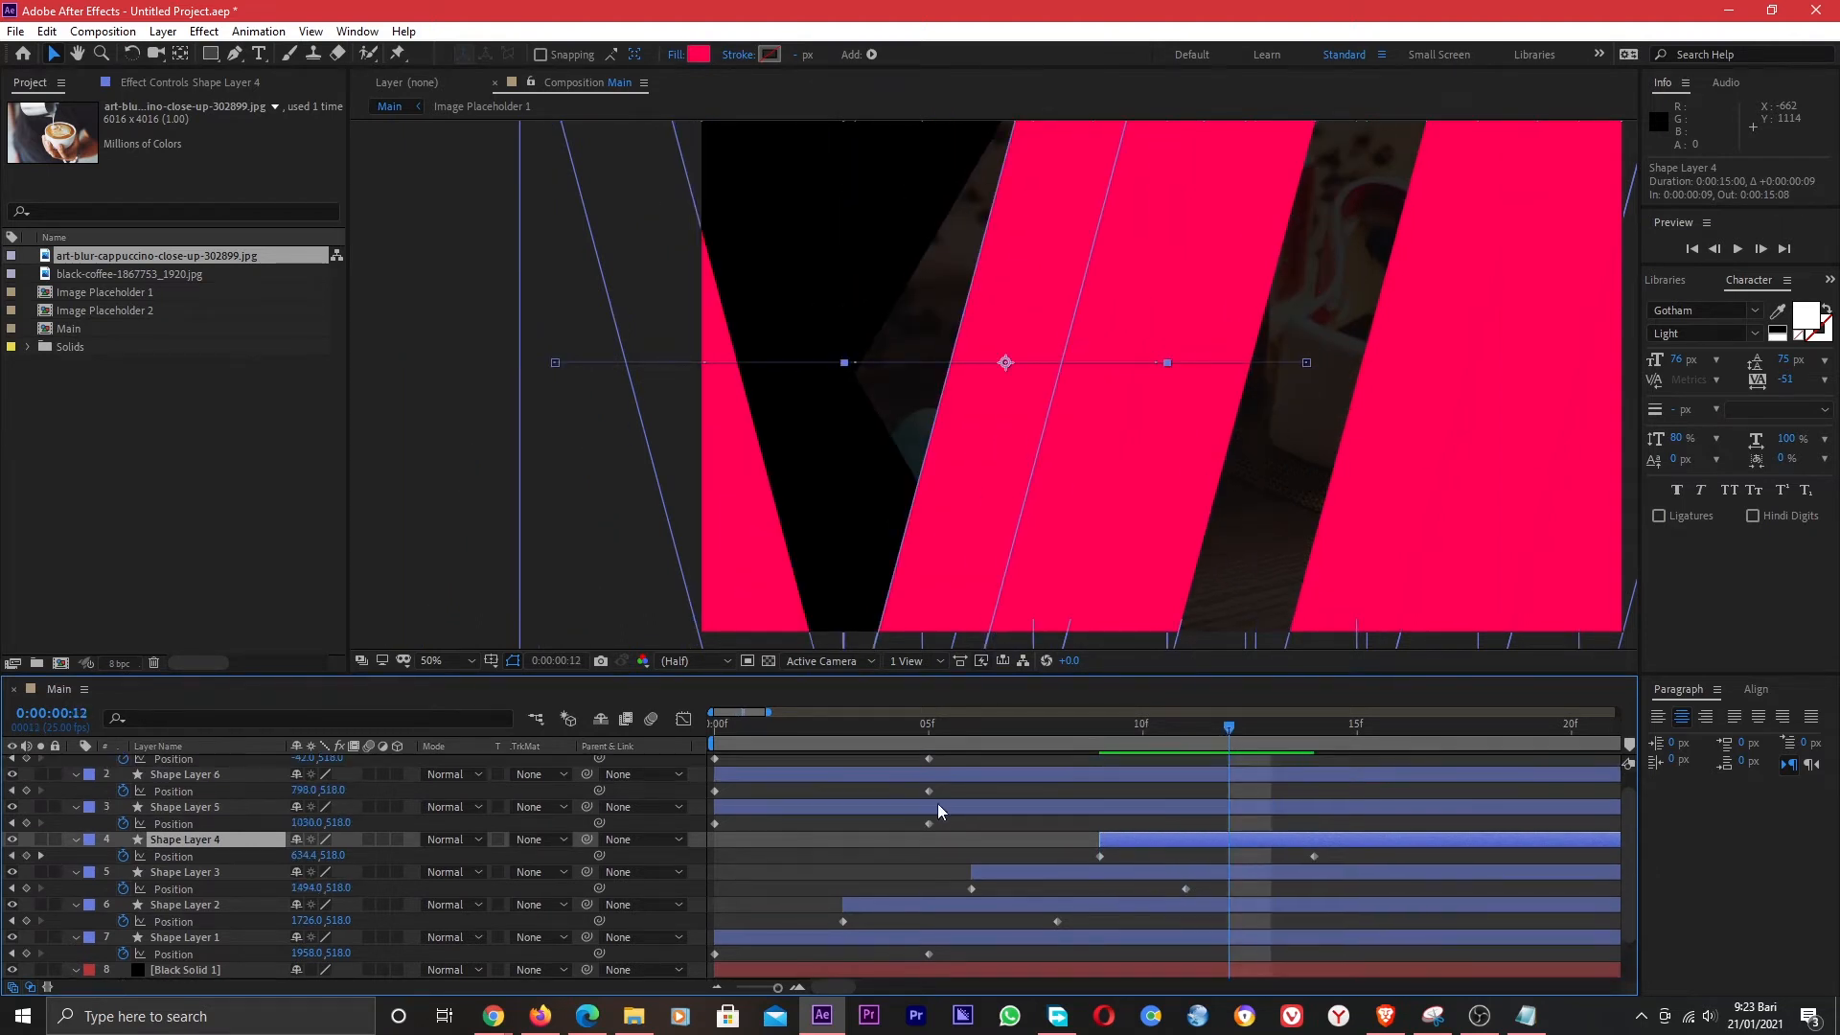
{"action": "left_click_drag", "start_coordinate": [937, 805], "coordinate": [1463, 811]}
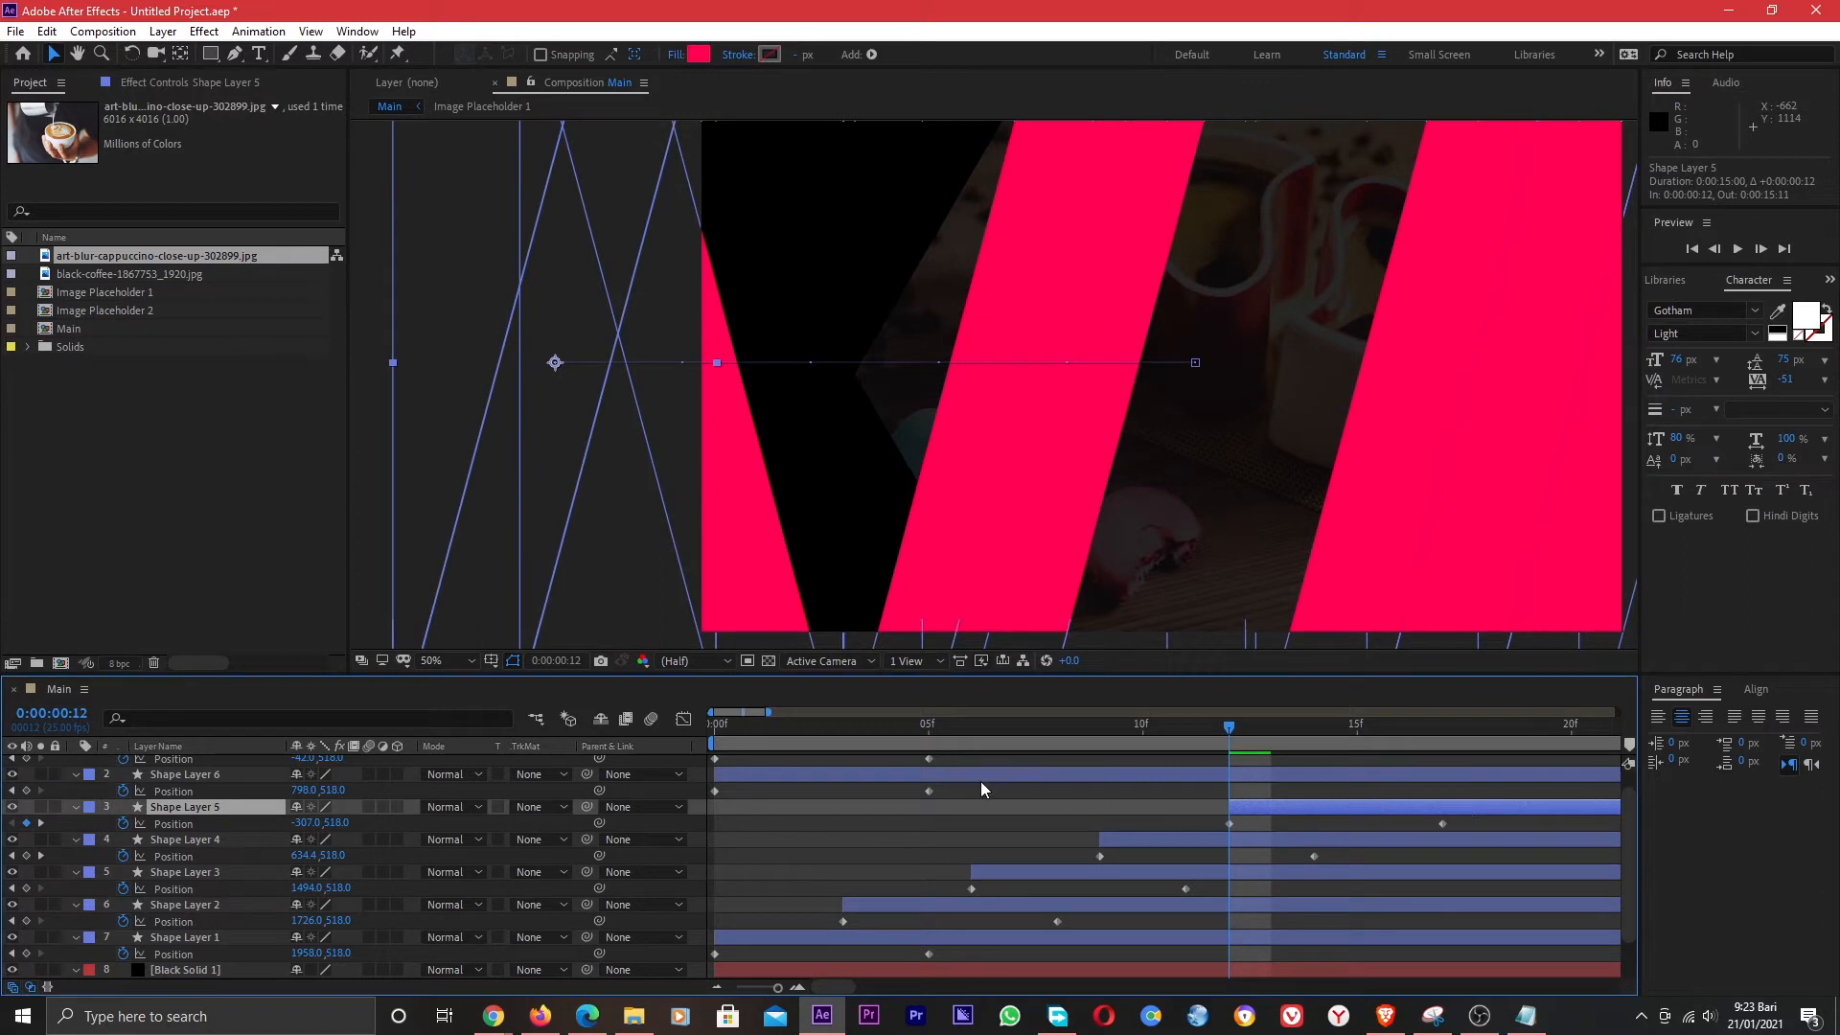
Shift Shape Layer 6 to start at 0:00:00:15 and Shape Layer 7 to start at 0:00:00:18.
{"action": "left_click_drag", "start_coordinate": [1229, 736], "coordinate": [1346, 739]}
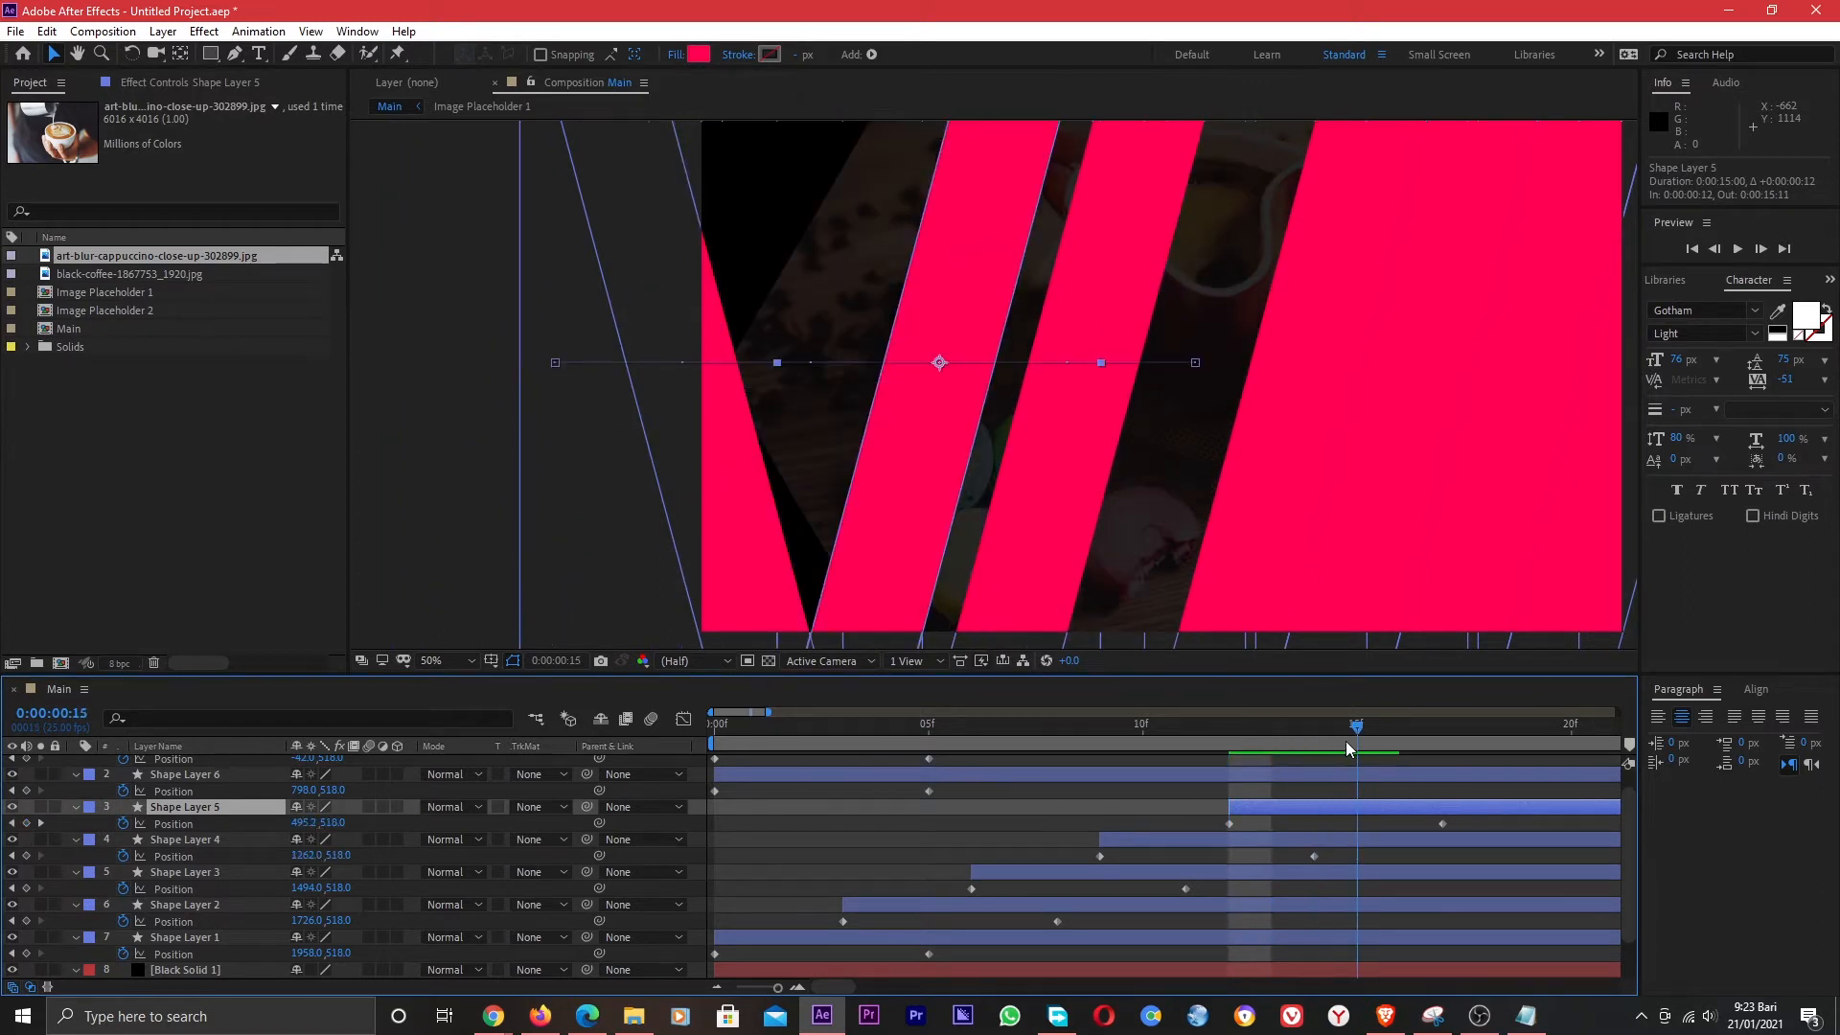
{"action": "left_click_drag", "start_coordinate": [905, 778], "coordinate": [1538, 783]}
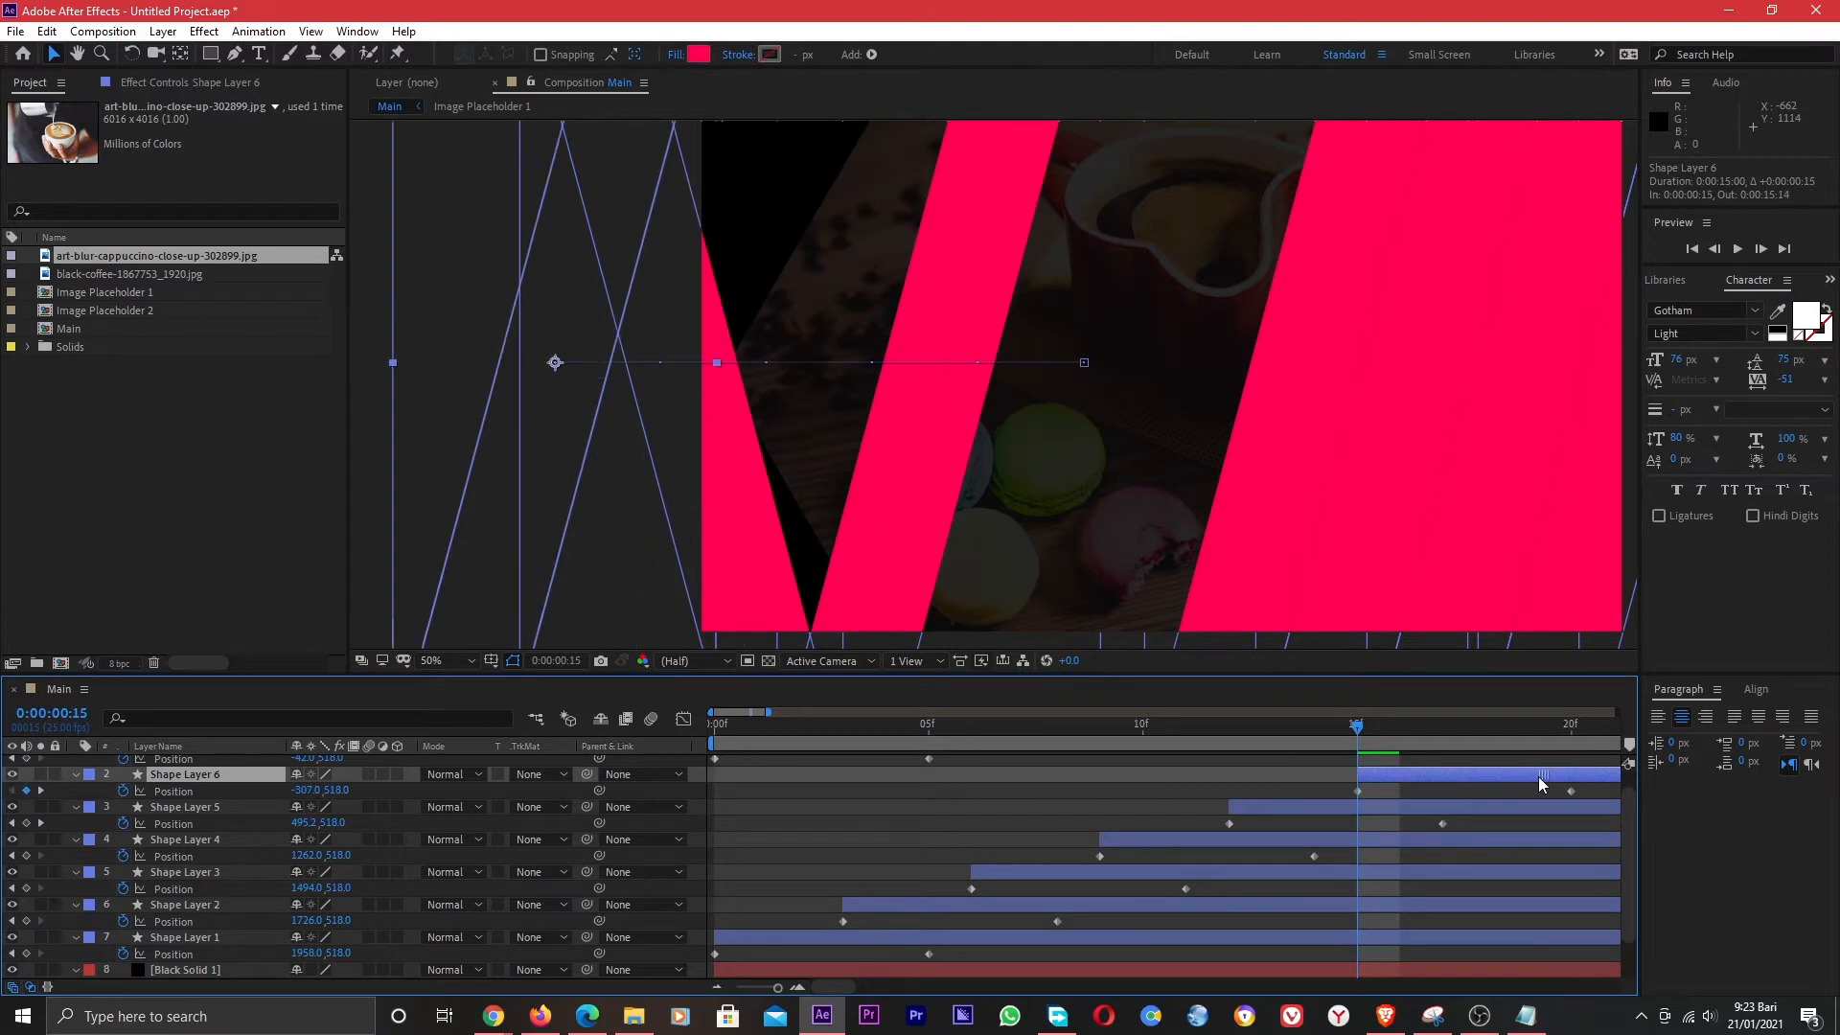
{"action": "scroll", "coordinate": [1338, 813], "scroll_direction": "up", "scroll_amount": 1}
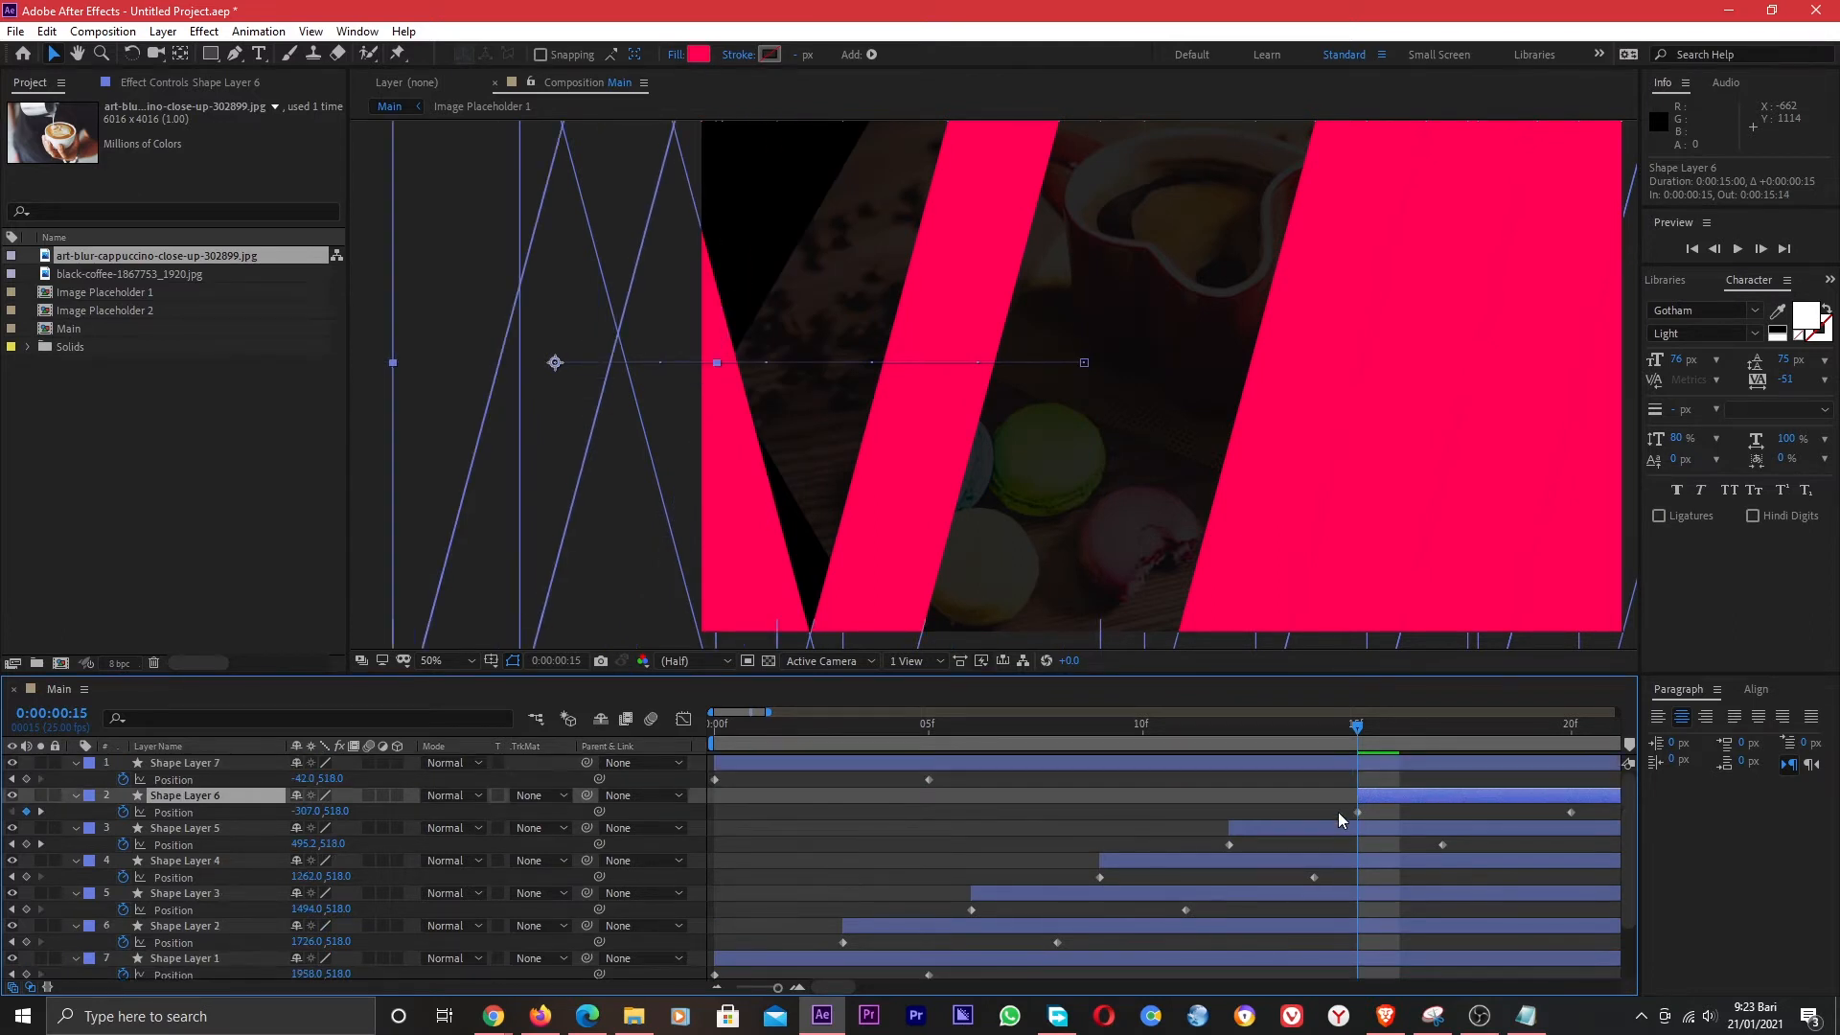
{"action": "left_click_drag", "start_coordinate": [1376, 734], "coordinate": [1474, 746]}
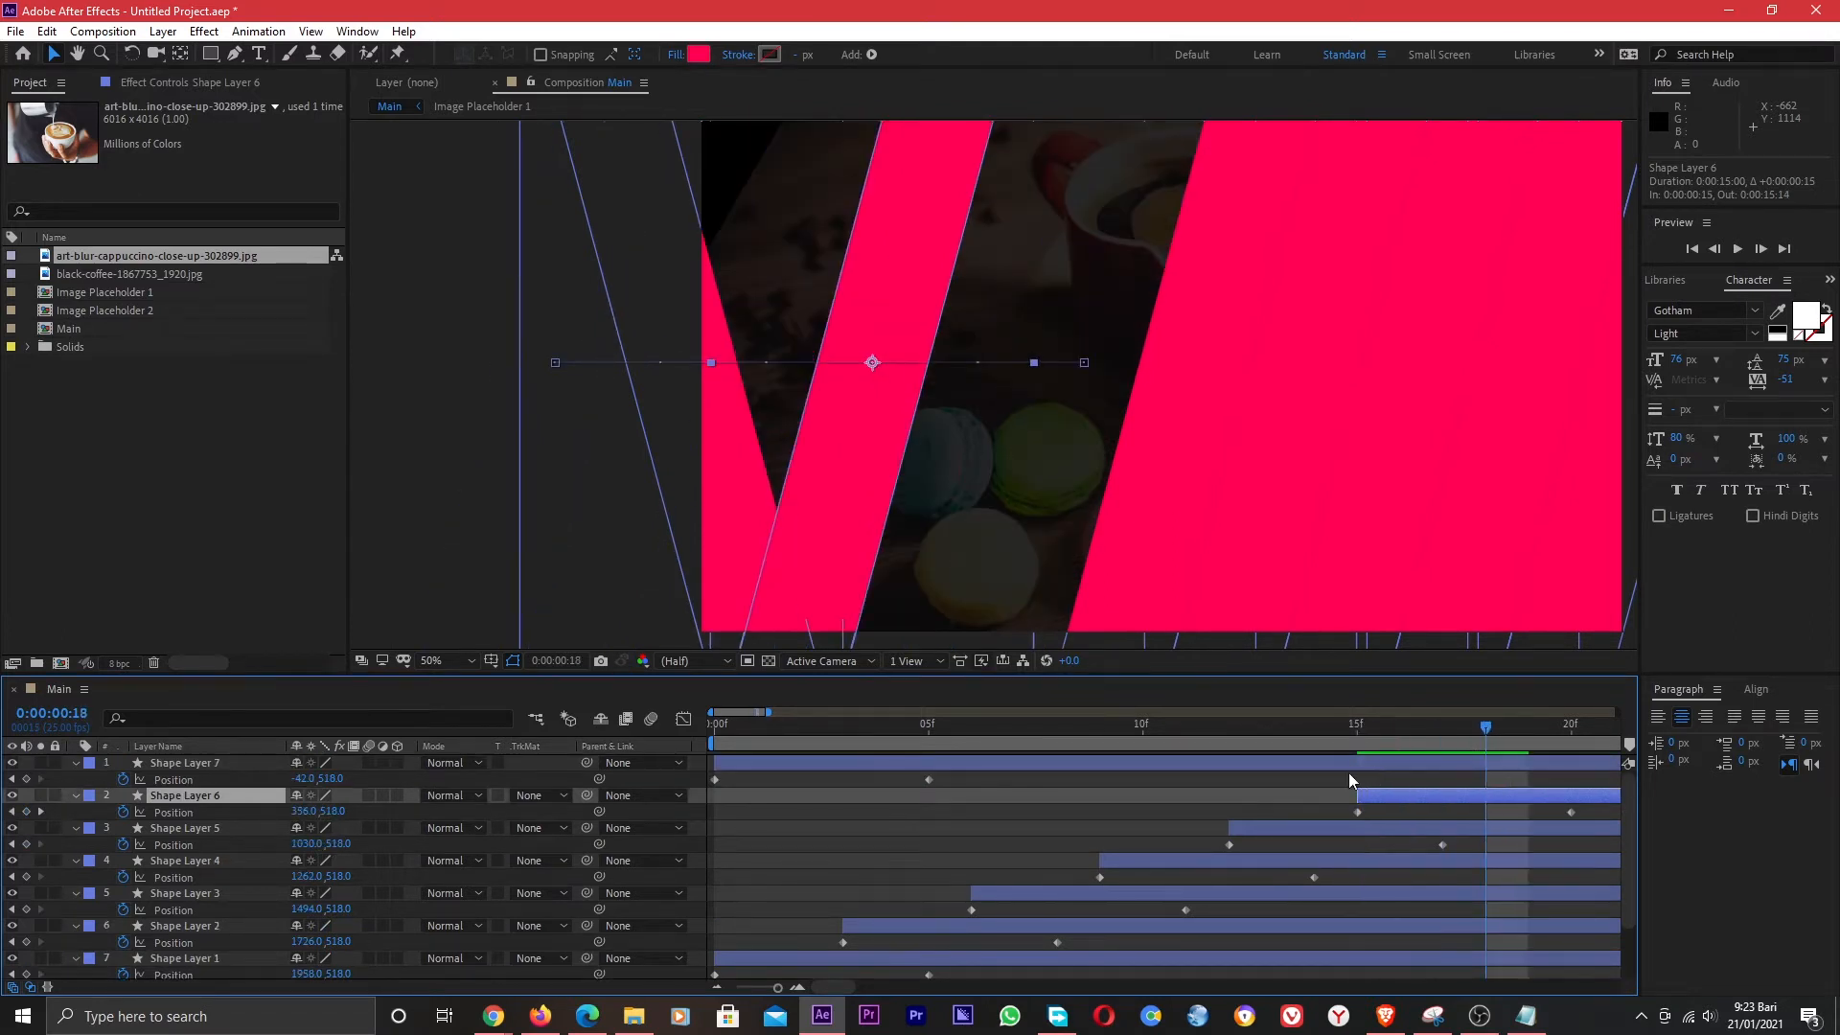
{"action": "left_click_drag", "start_coordinate": [987, 763], "coordinate": [1534, 771]}
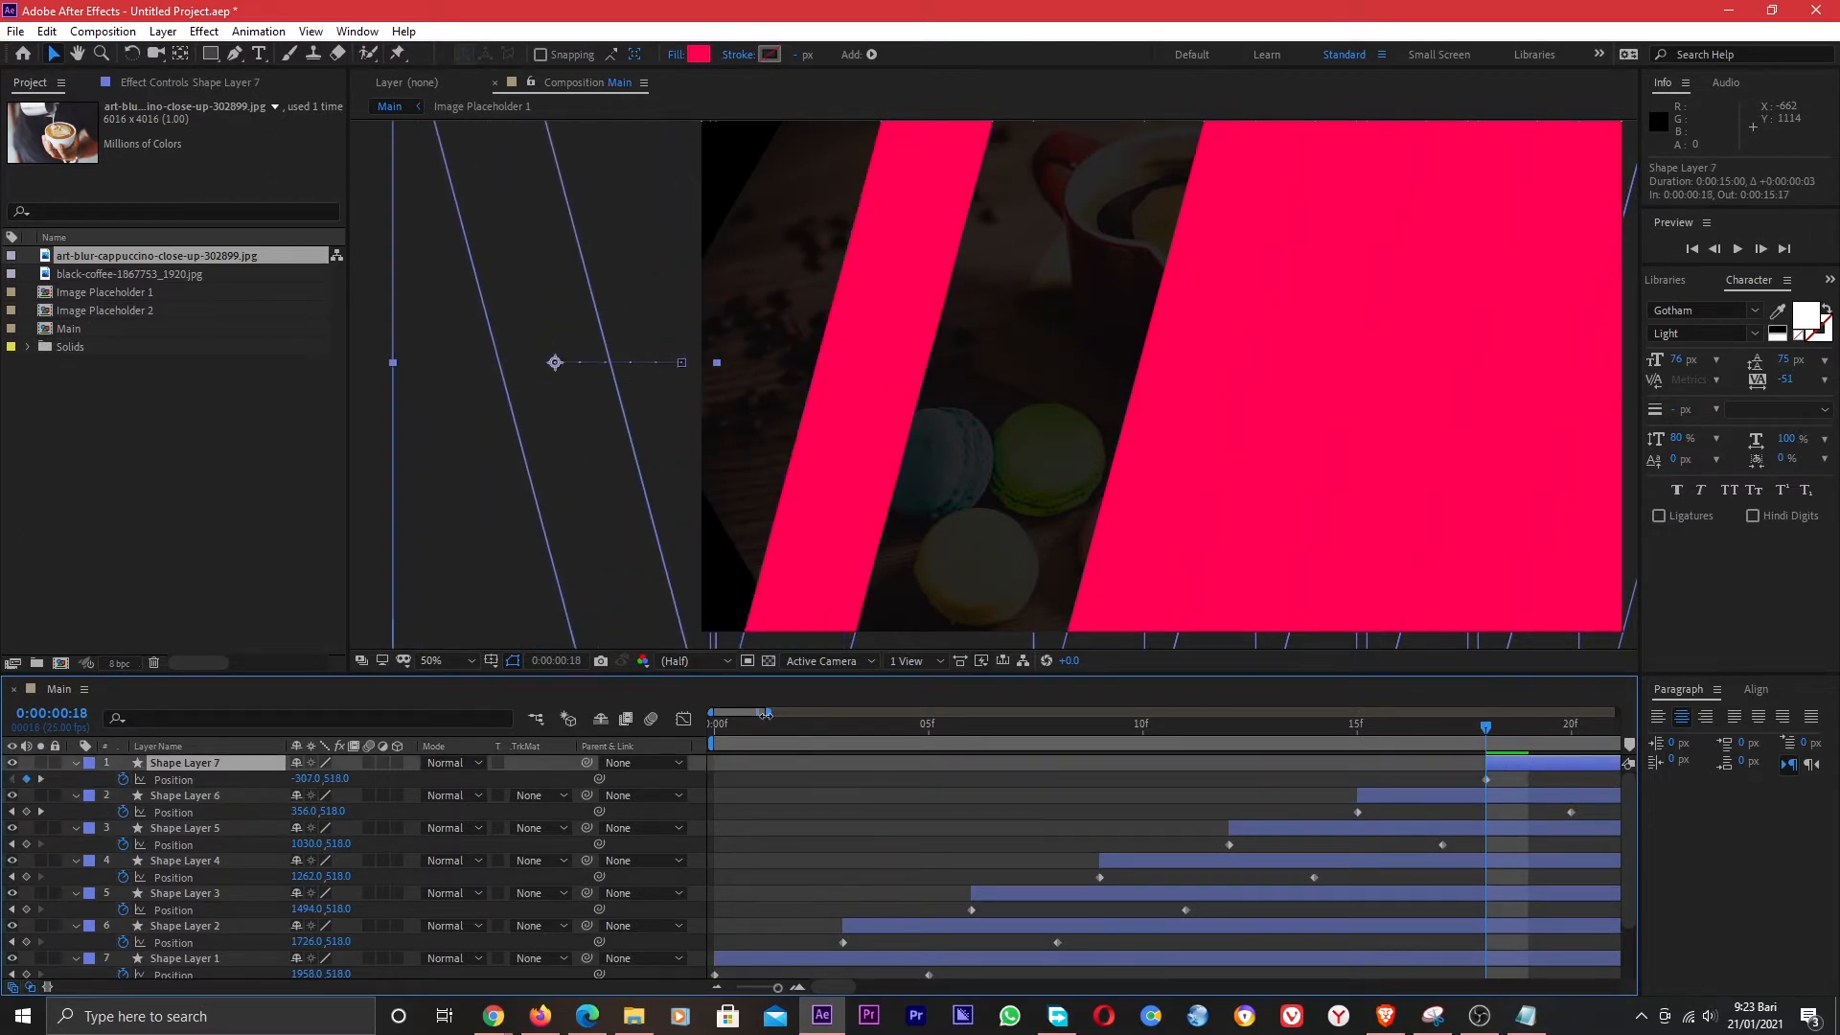
Pre-compose all seven shape layers into a new composition named Skewed Strips, moving all attributes into it.
{"action": "left_click_drag", "start_coordinate": [767, 714], "coordinate": [1064, 713]}
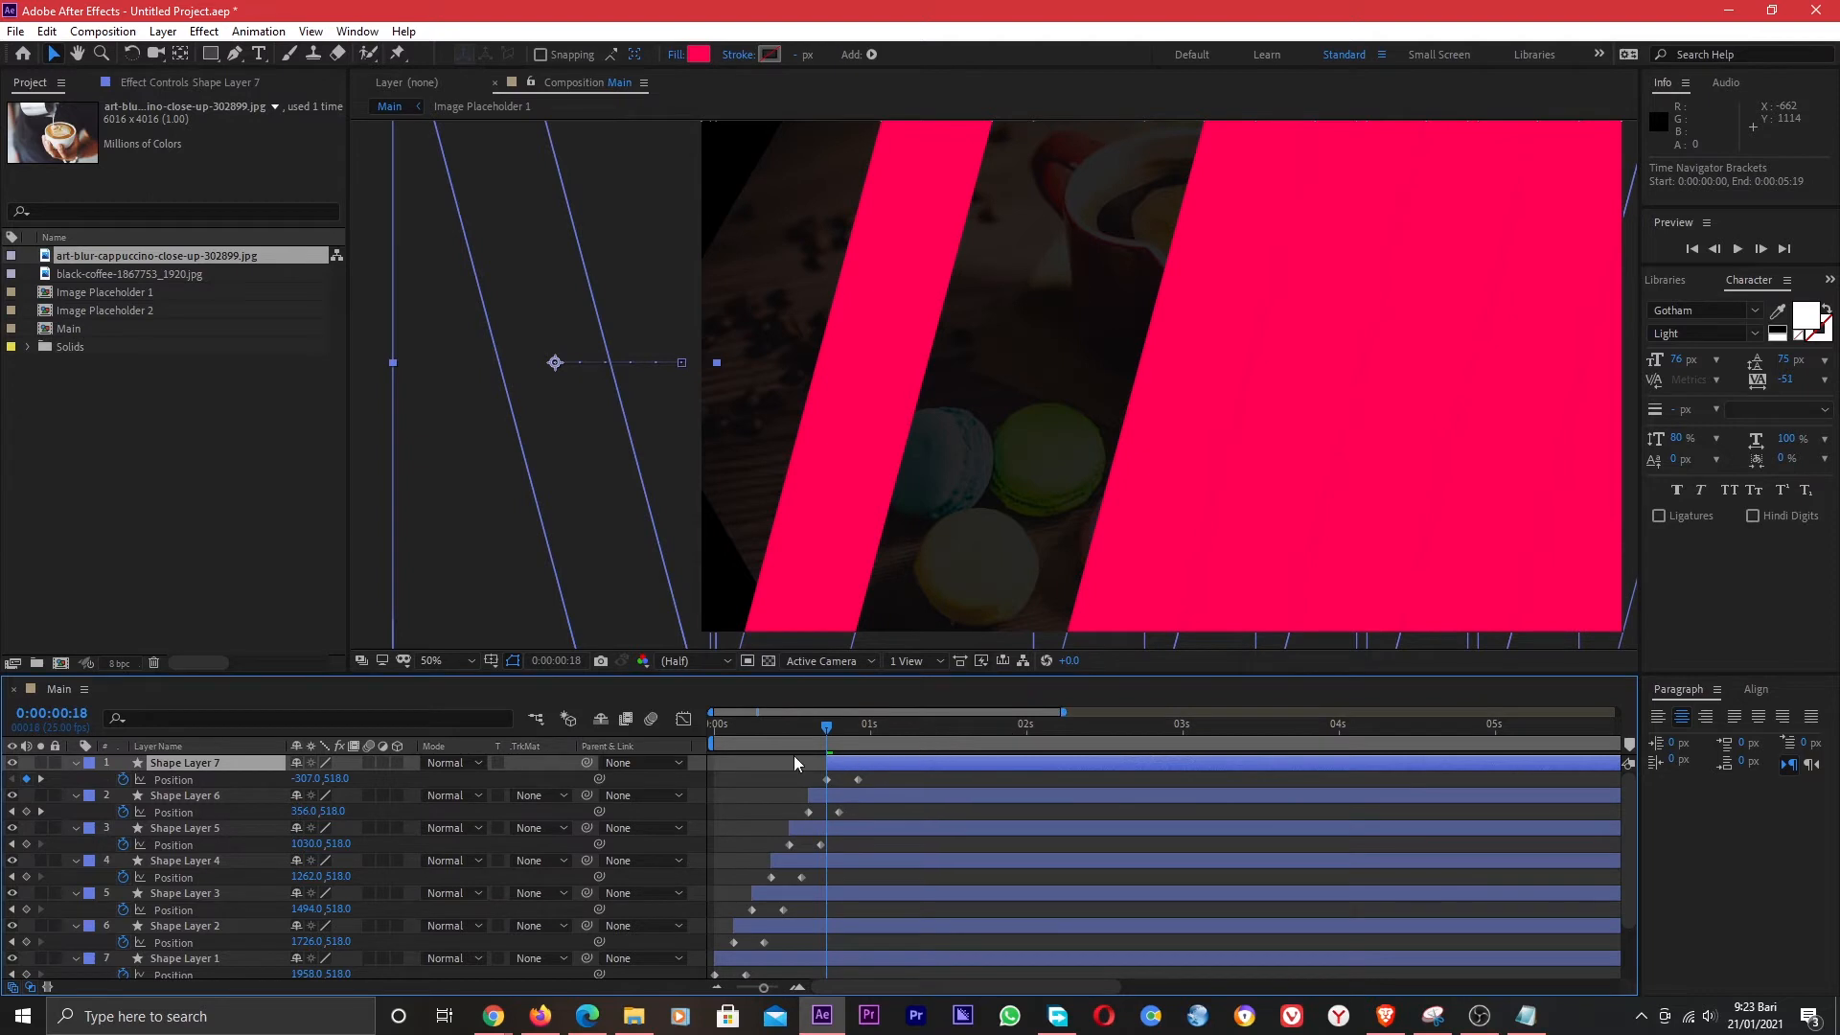
{"action": "scroll", "coordinate": [205, 934], "scroll_direction": "down", "scroll_amount": 1}
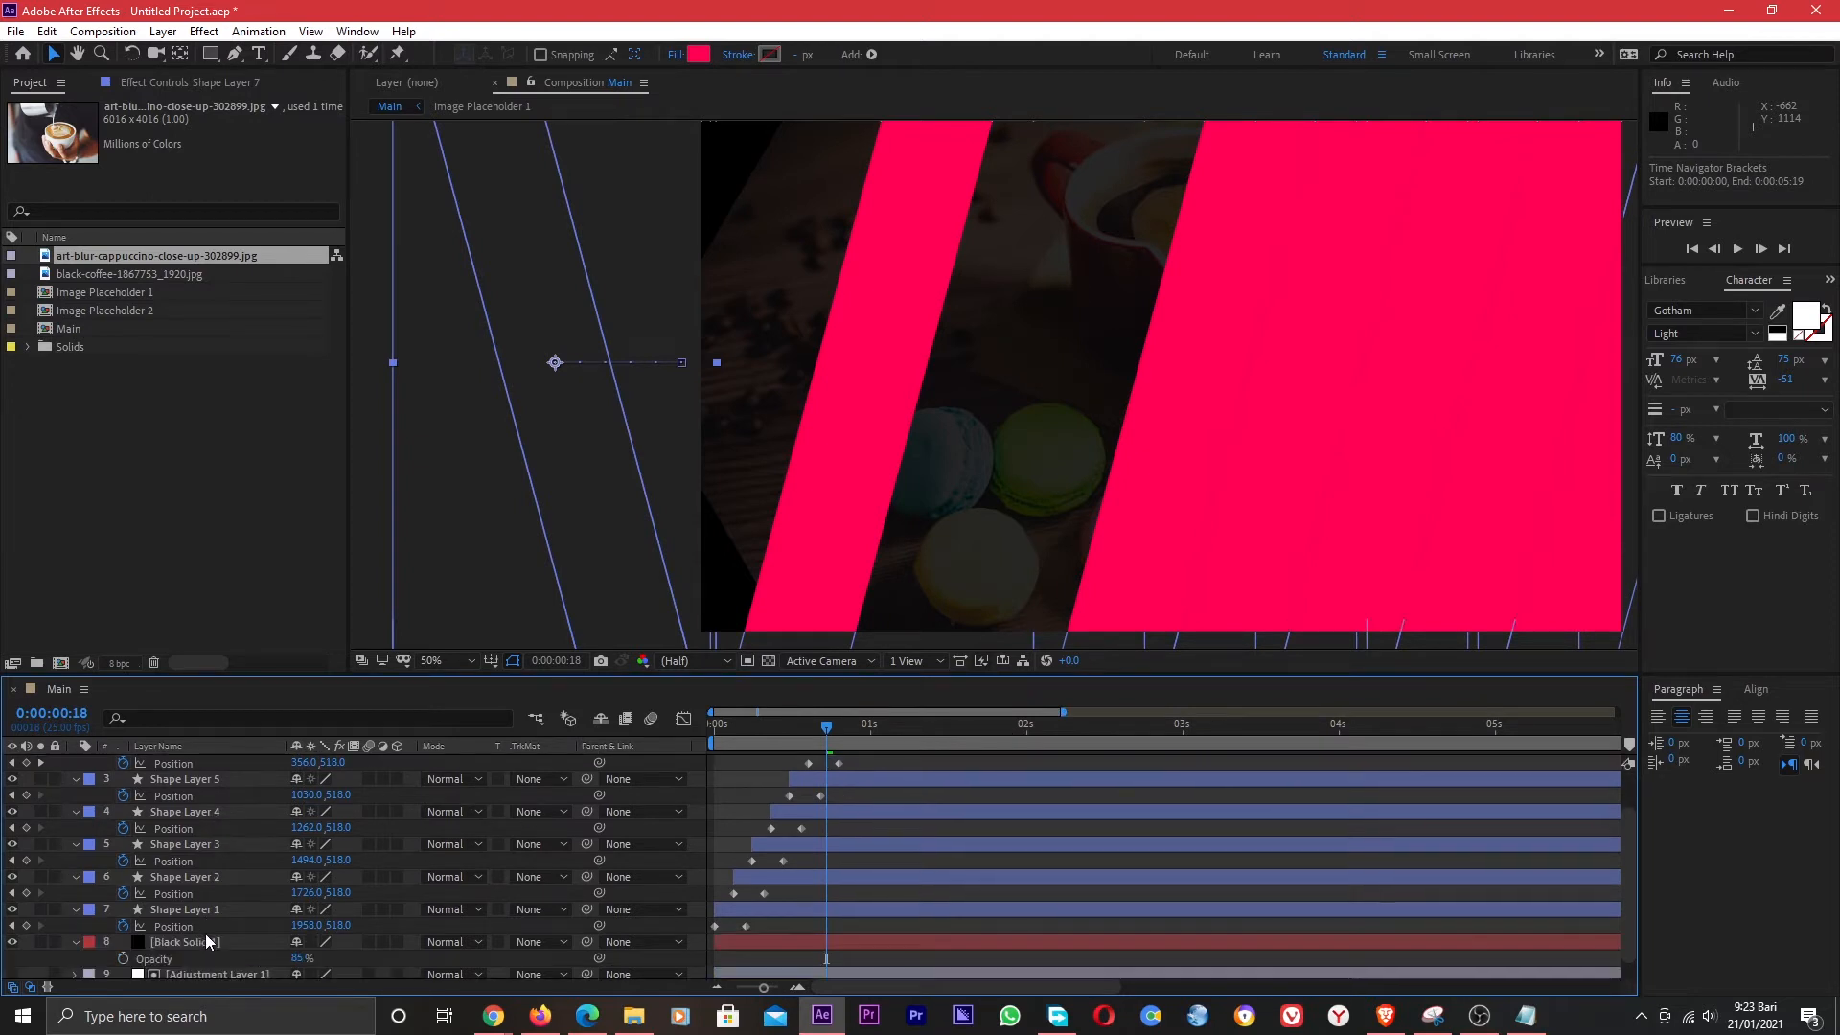
{"action": "left_click", "coordinate": [188, 905], "text": "ctrl"}
{"action": "left_click", "coordinate": [188, 877], "text": "ctrl"}
{"action": "left_click", "coordinate": [197, 841], "text": "ctrl"}
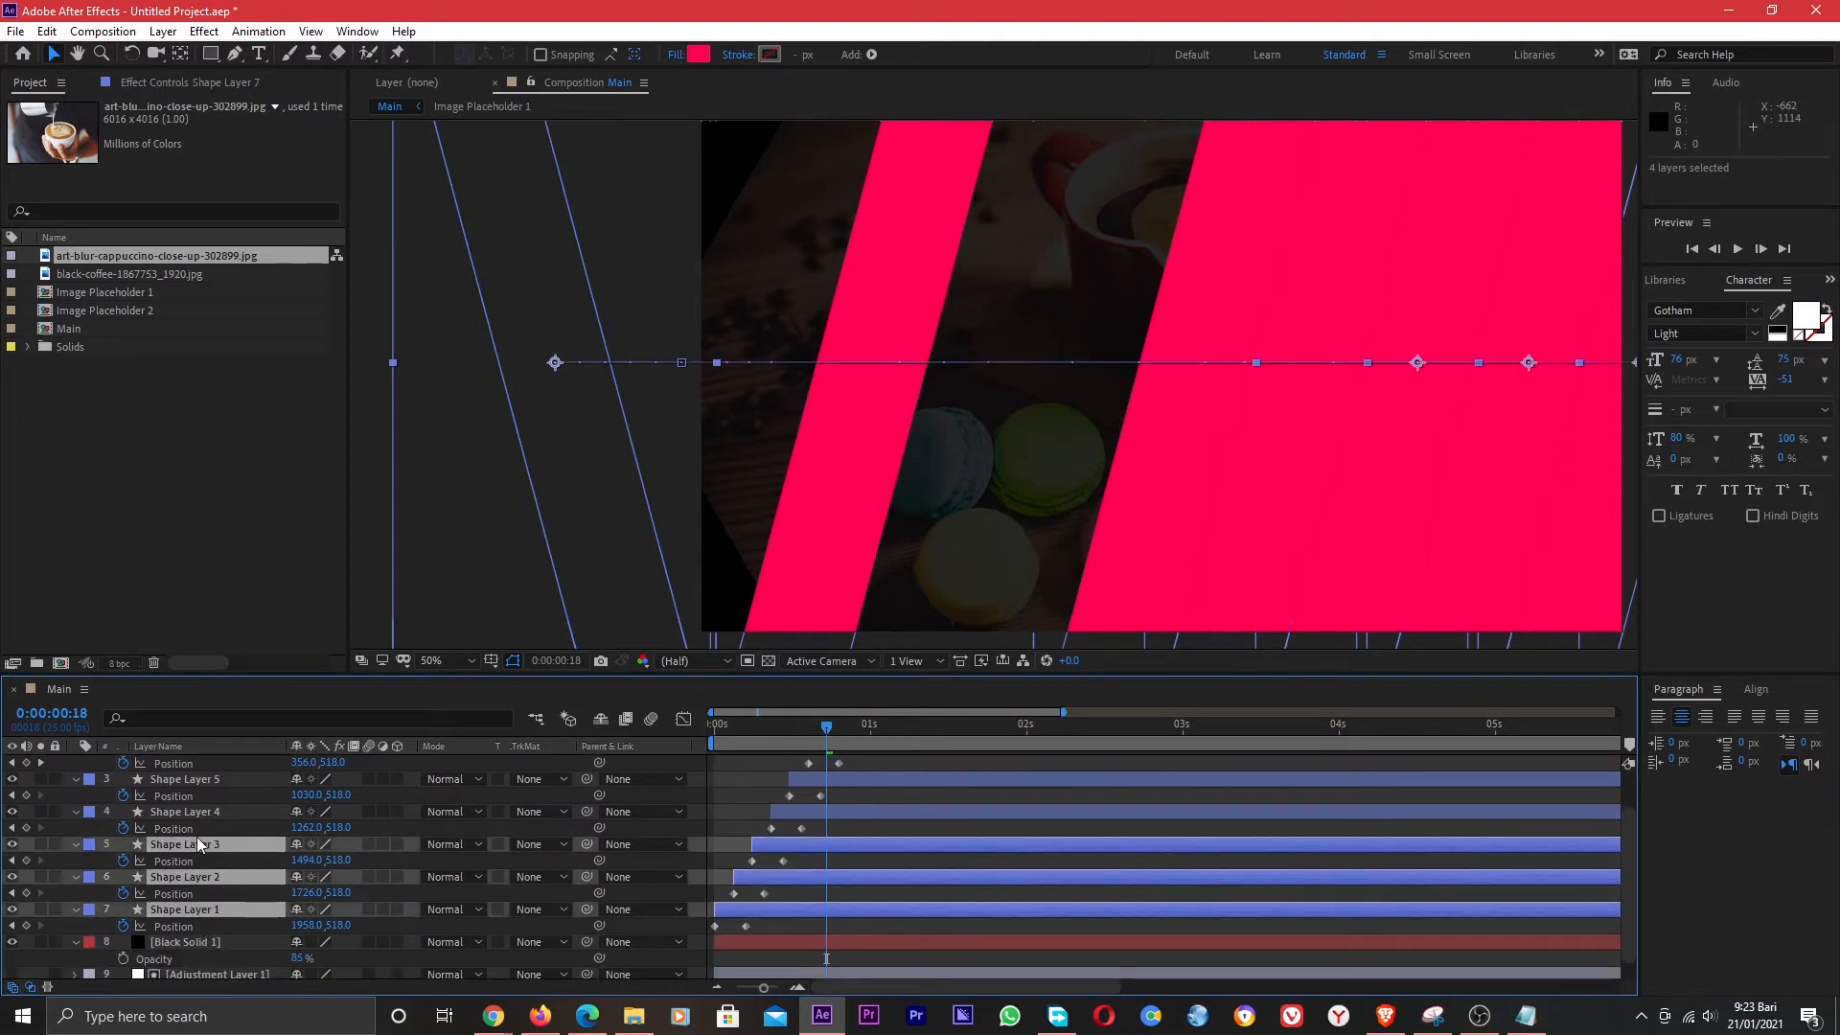
{"action": "left_click", "coordinate": [197, 812], "text": "ctrl"}
{"action": "left_click", "coordinate": [198, 779], "text": "ctrl"}
{"action": "scroll", "coordinate": [198, 780], "scroll_direction": "up", "scroll_amount": 1}
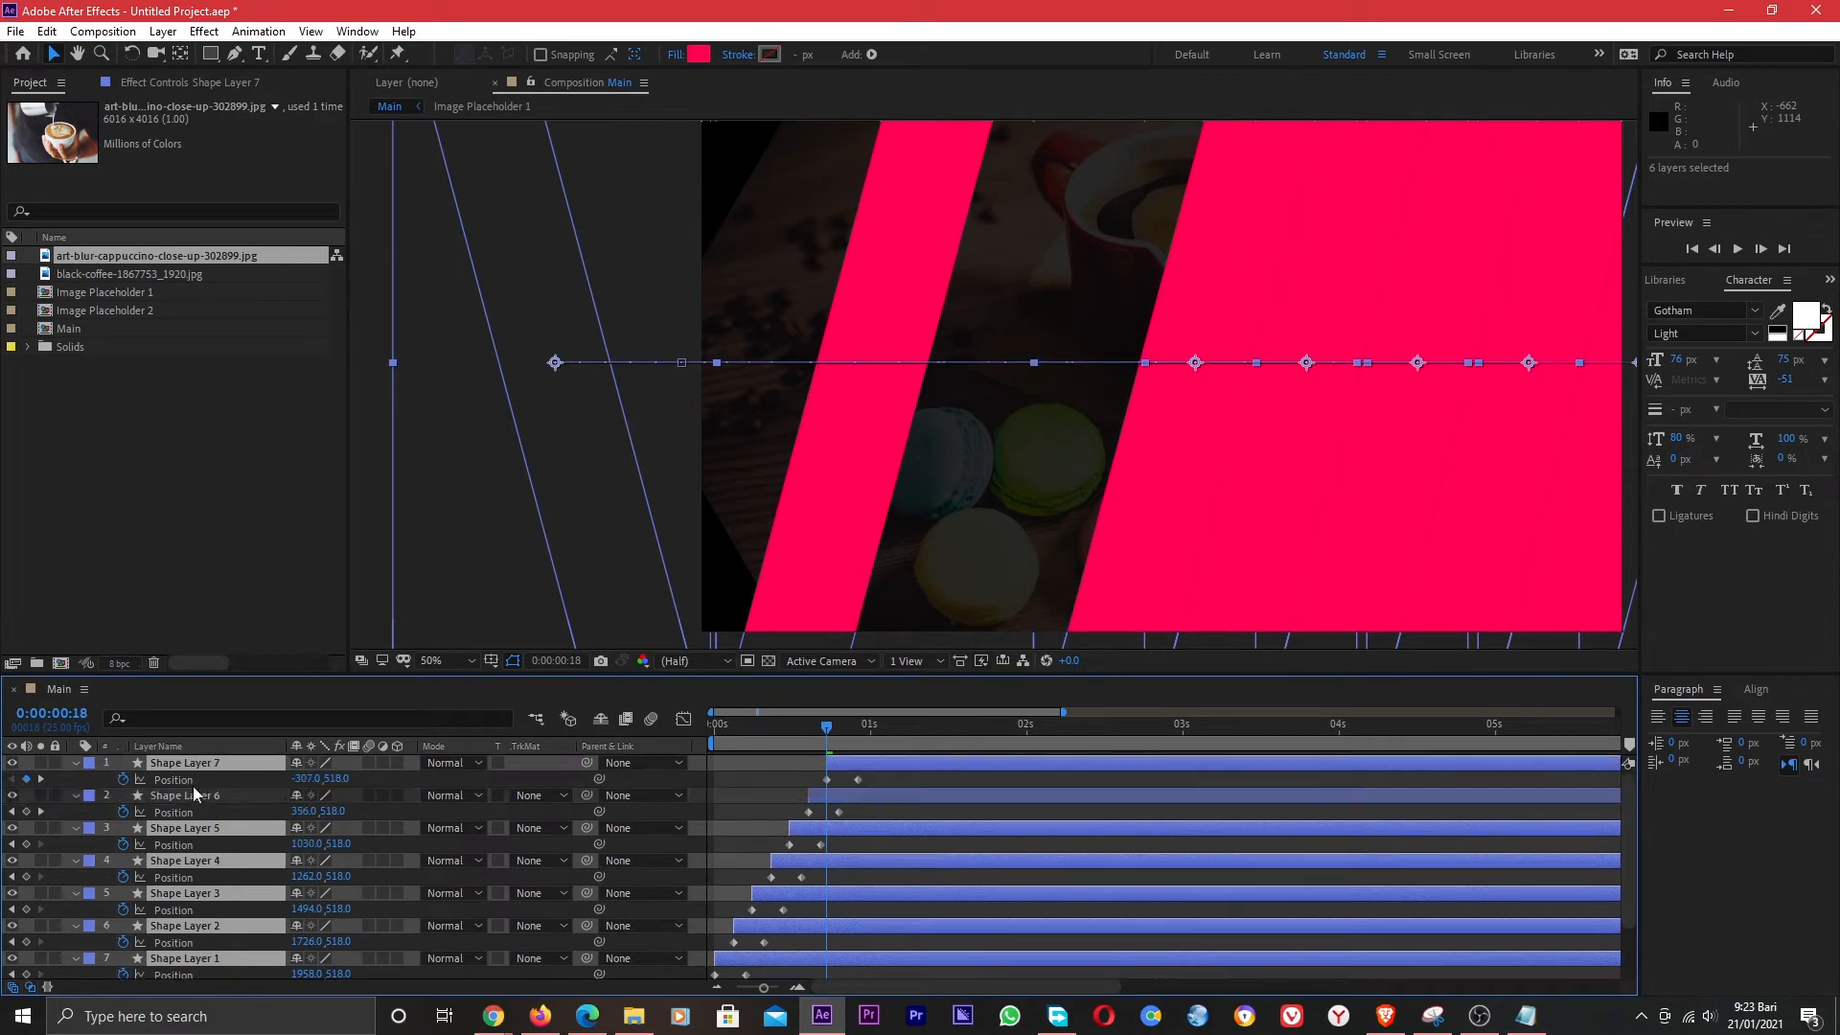
{"action": "left_click", "coordinate": [192, 795], "text": "ctrl"}
{"action": "key", "text": "ctrl+grave"}
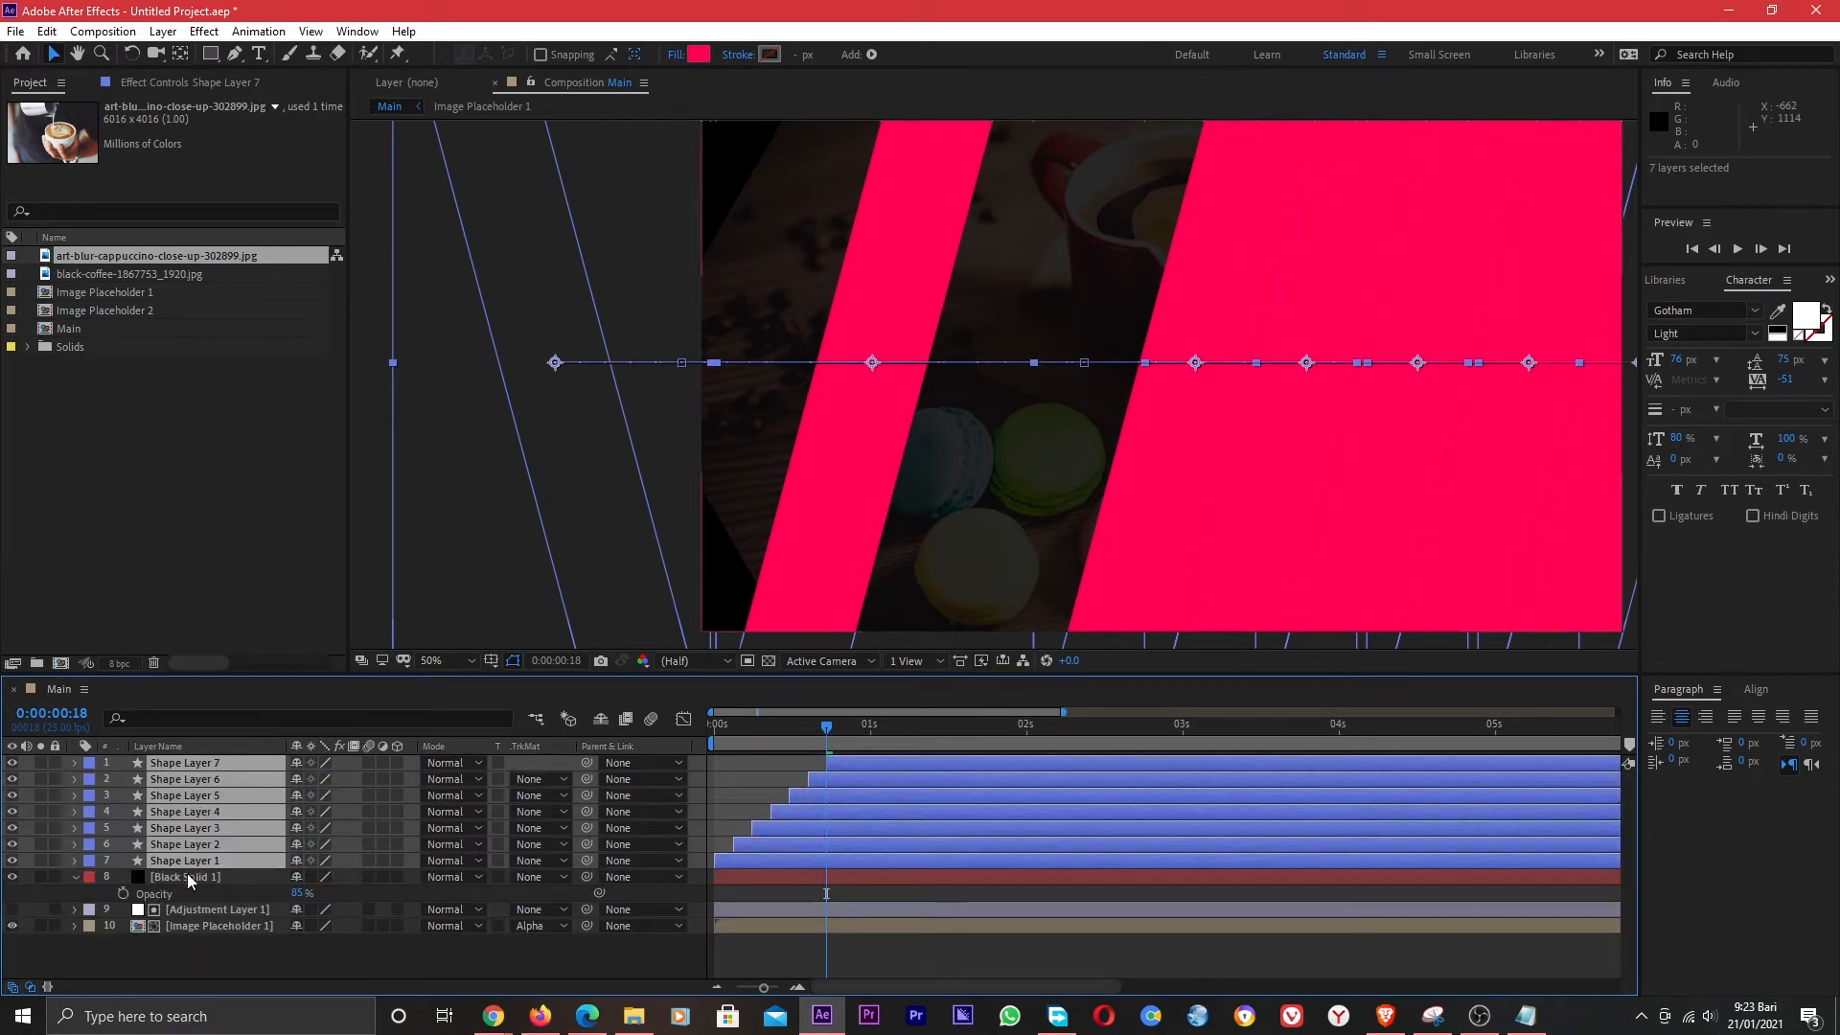
{"action": "right_click", "coordinate": [181, 860]}
{"action": "left_click", "coordinate": [237, 777]}
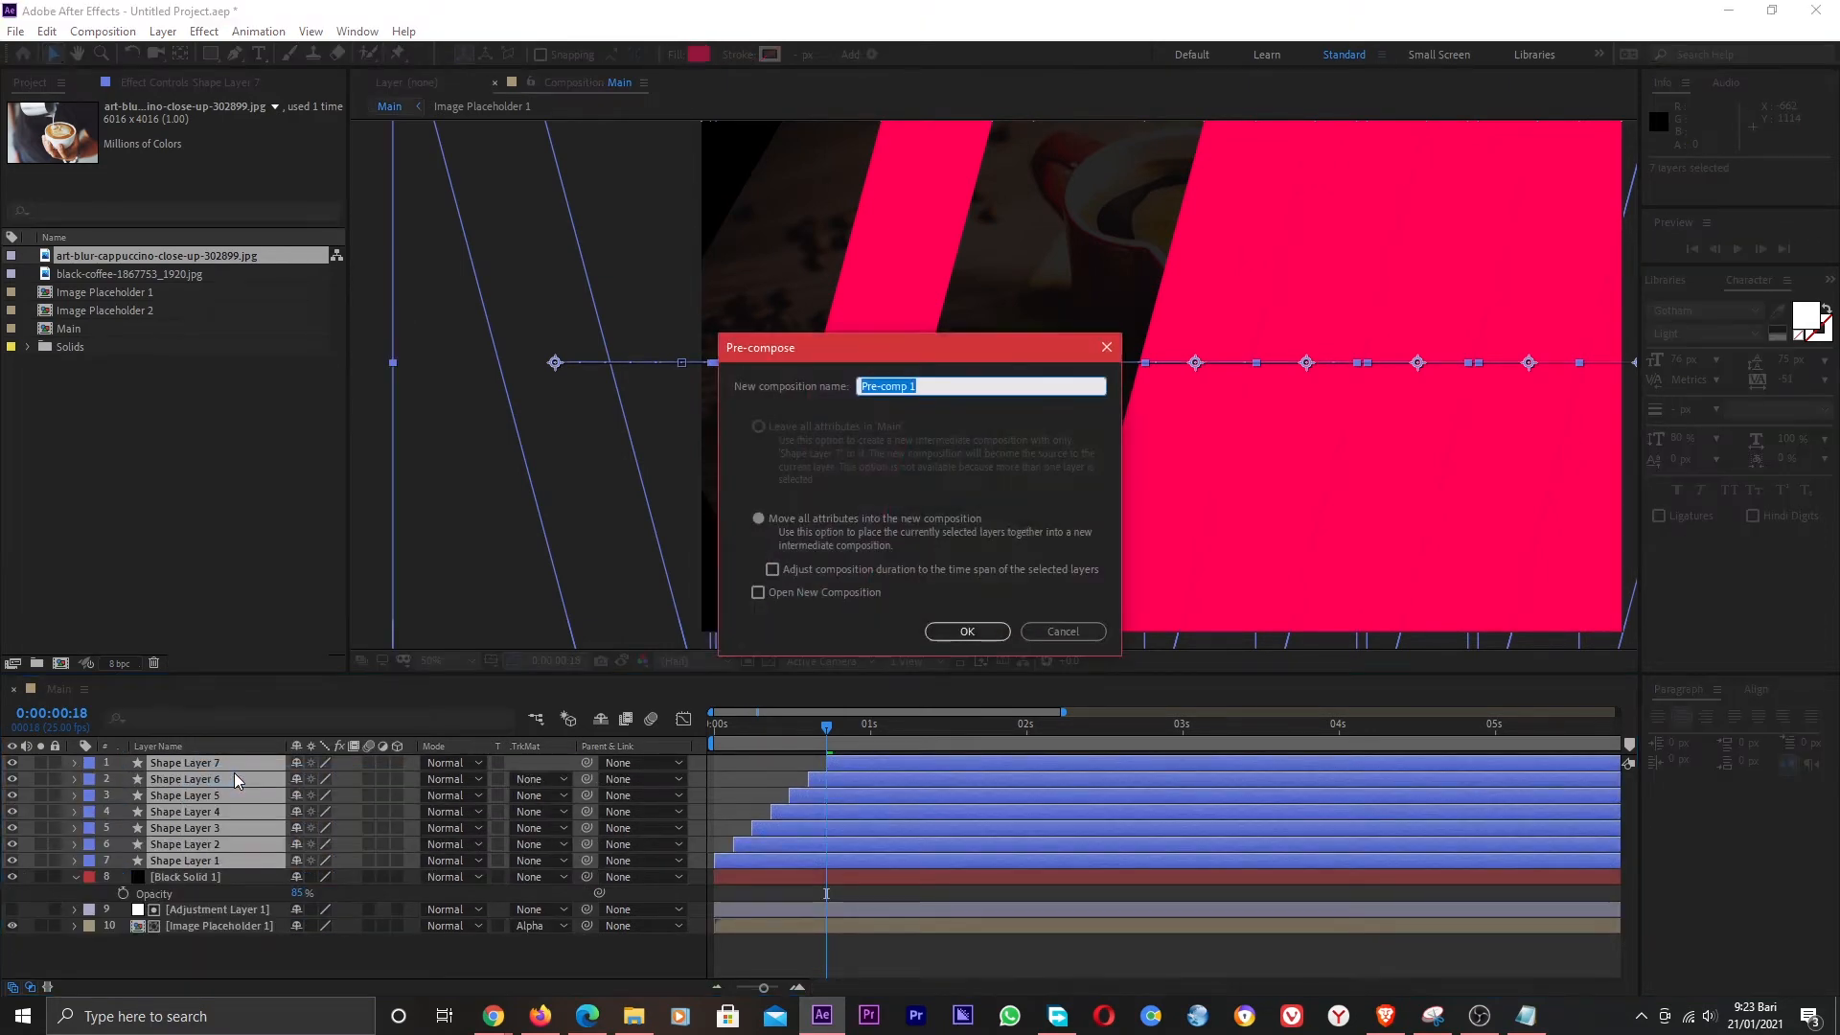
{"action": "type", "text": "Skwed"}
{"action": "left_click", "coordinate": [873, 386]}
{"action": "type", "text": "ewed Strips"}
{"action": "left_click", "coordinate": [967, 632]}
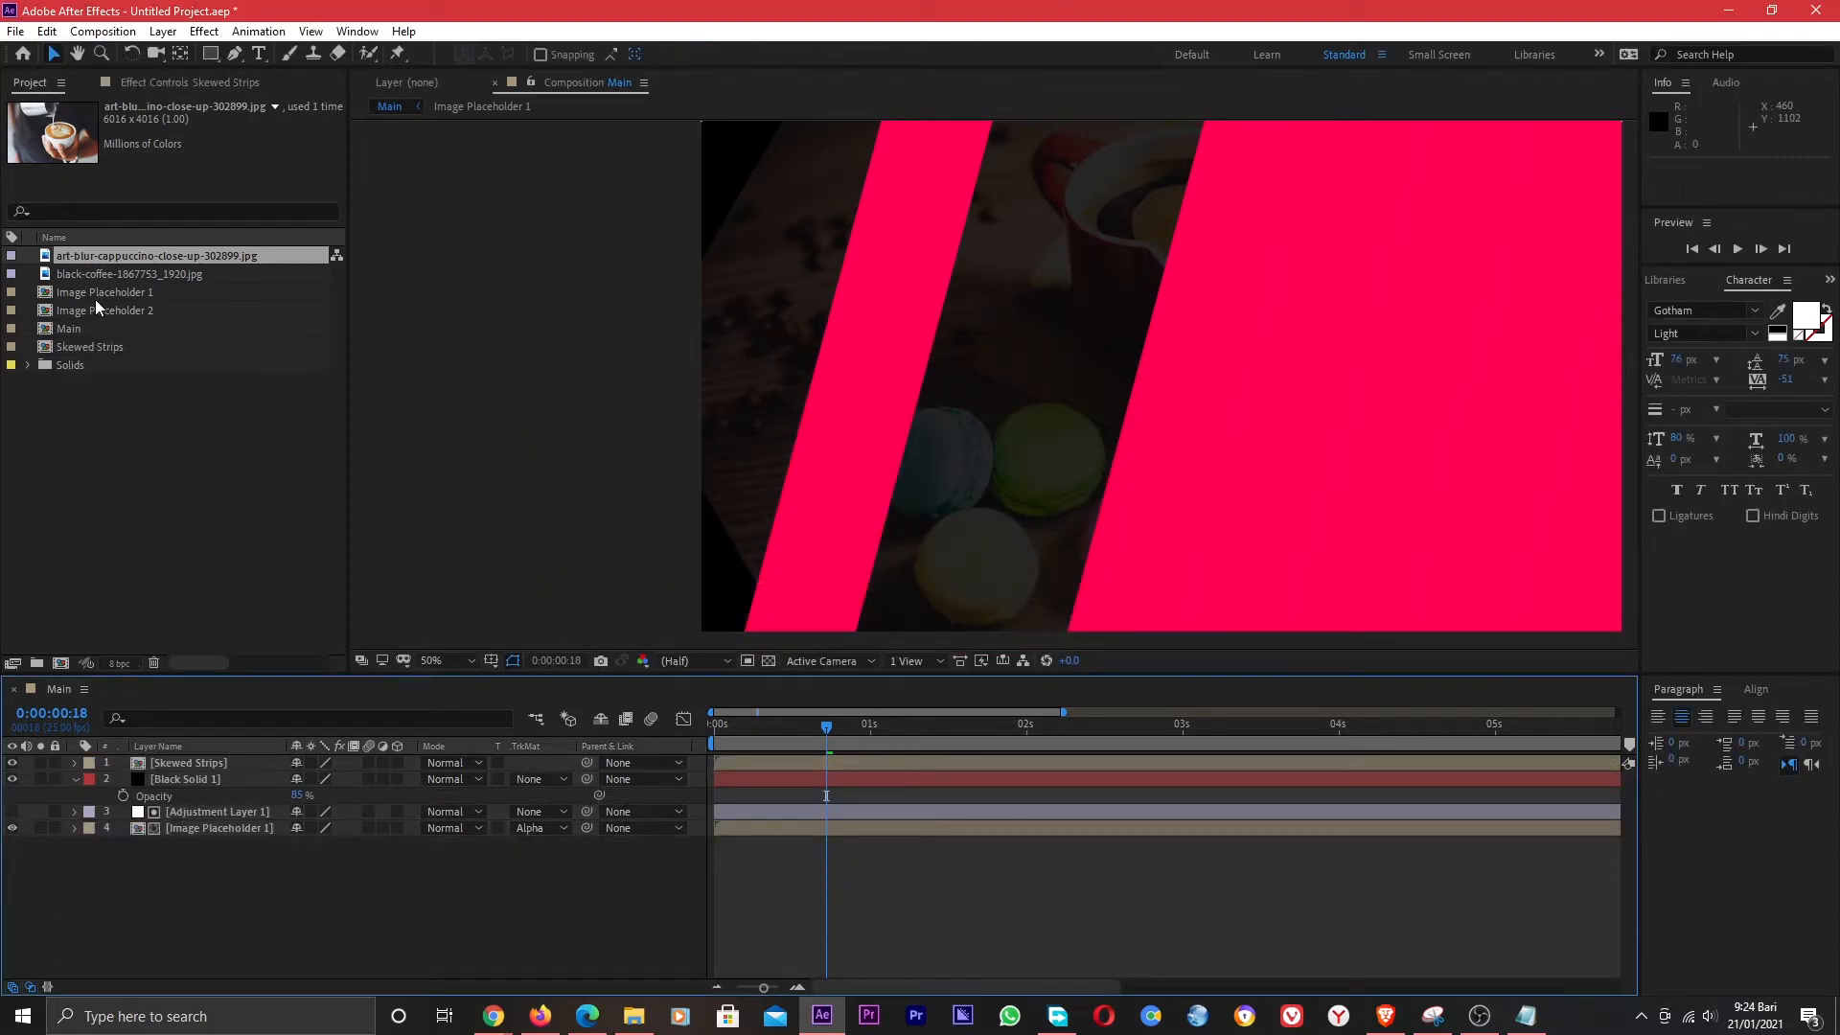
Add Image Placeholder 1 directly below Skewed Strips, set its track matte to Alpha, and preview the animation from the start.
{"action": "left_click_drag", "start_coordinate": [101, 293], "coordinate": [200, 778]}
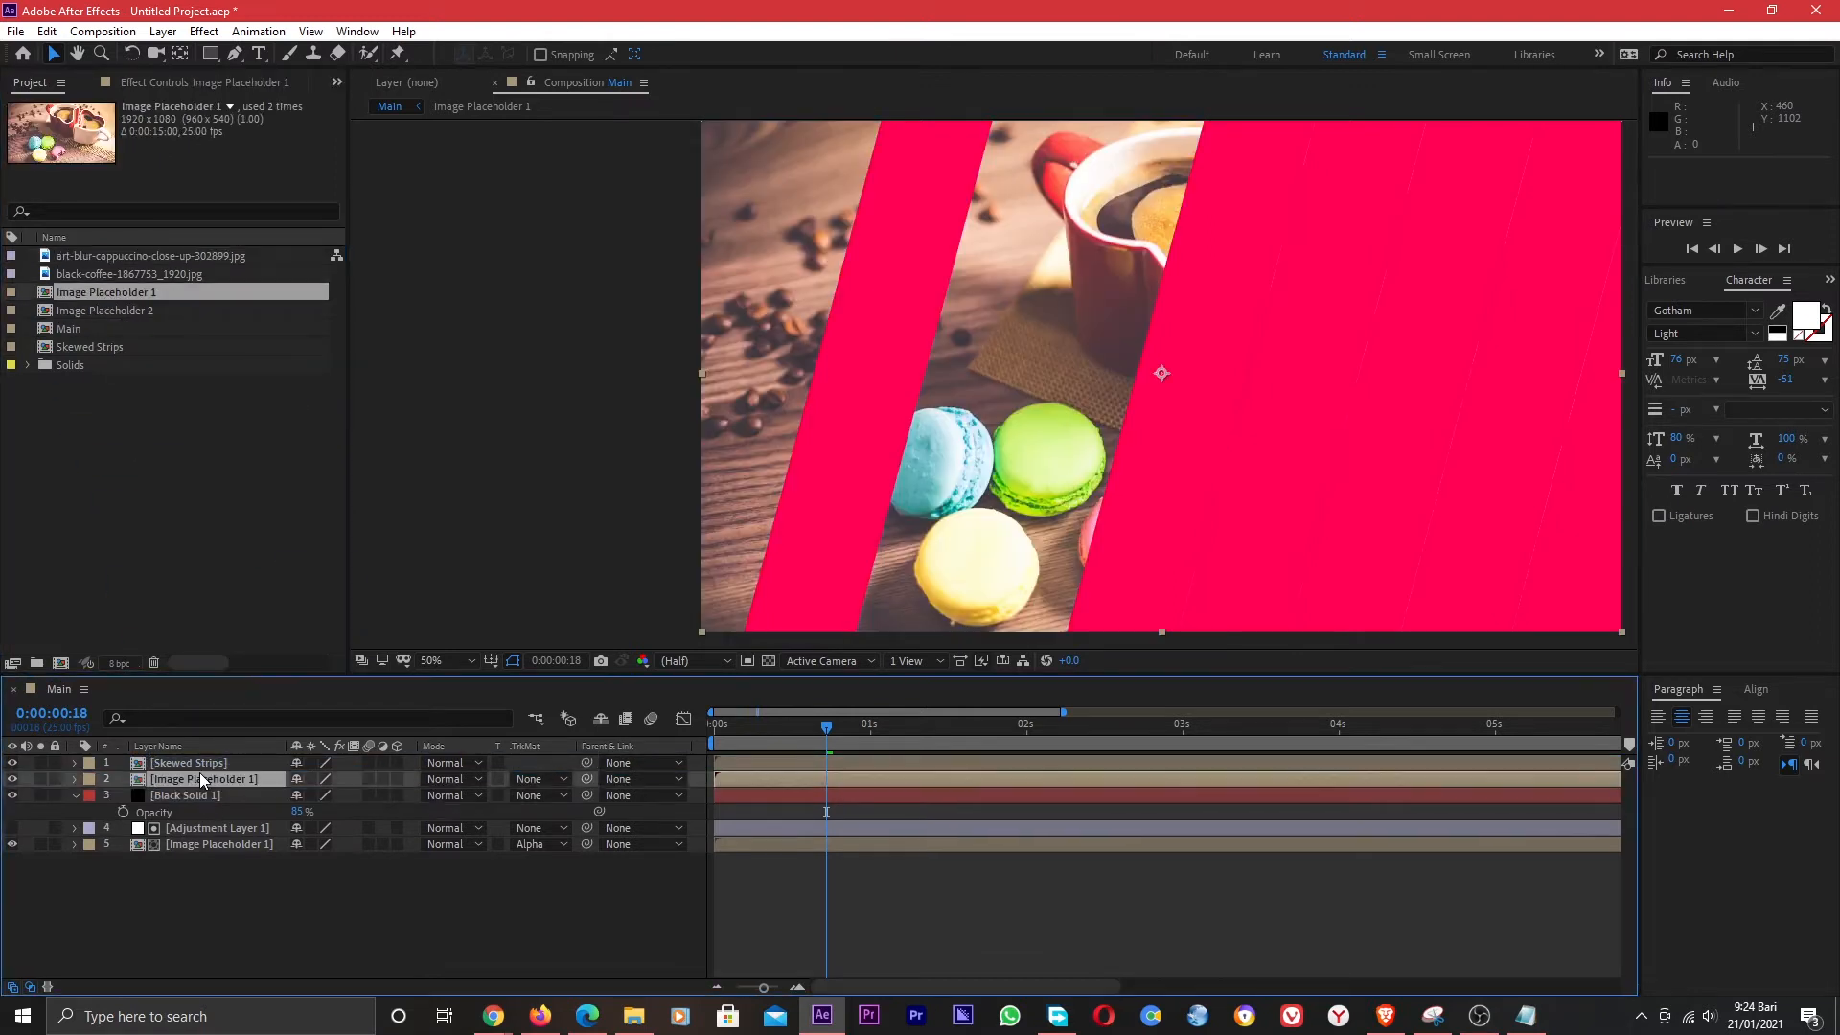
{"action": "left_click", "coordinate": [536, 780]}
{"action": "left_click", "coordinate": [571, 826]}
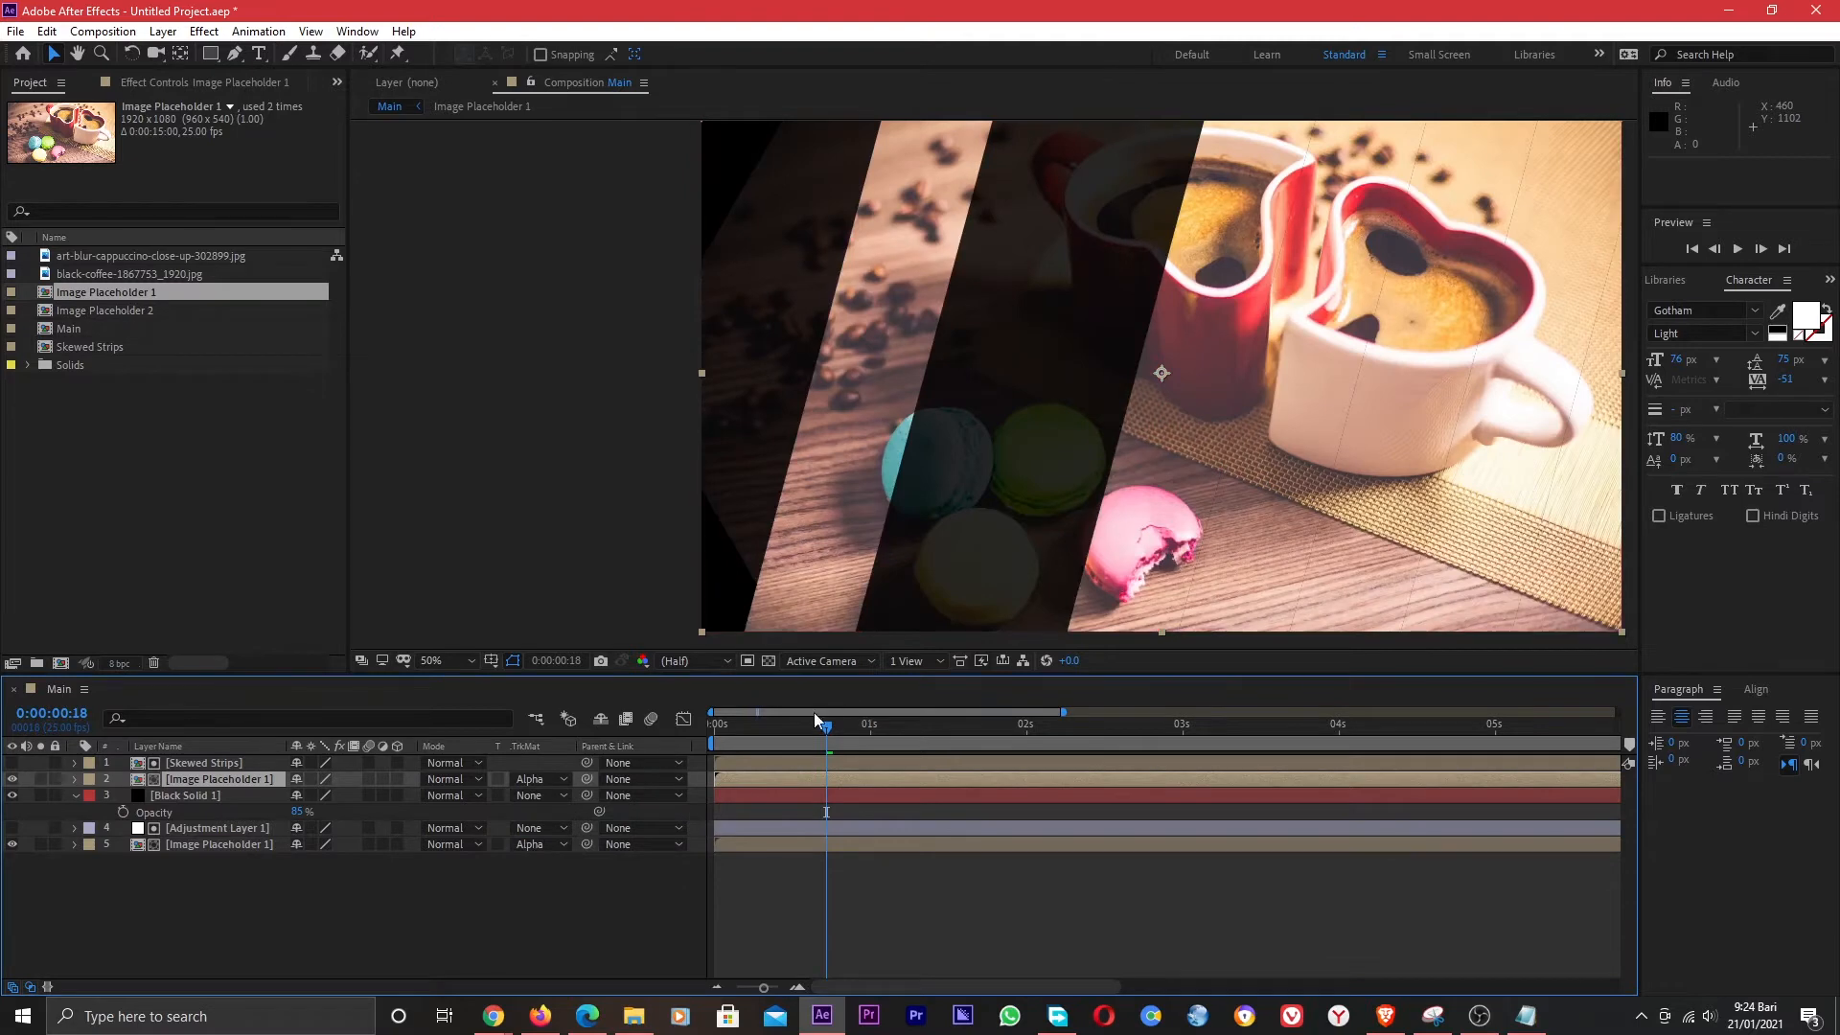
{"action": "left_click_drag", "start_coordinate": [826, 725], "coordinate": [669, 722]}
{"action": "key", "text": "space"}
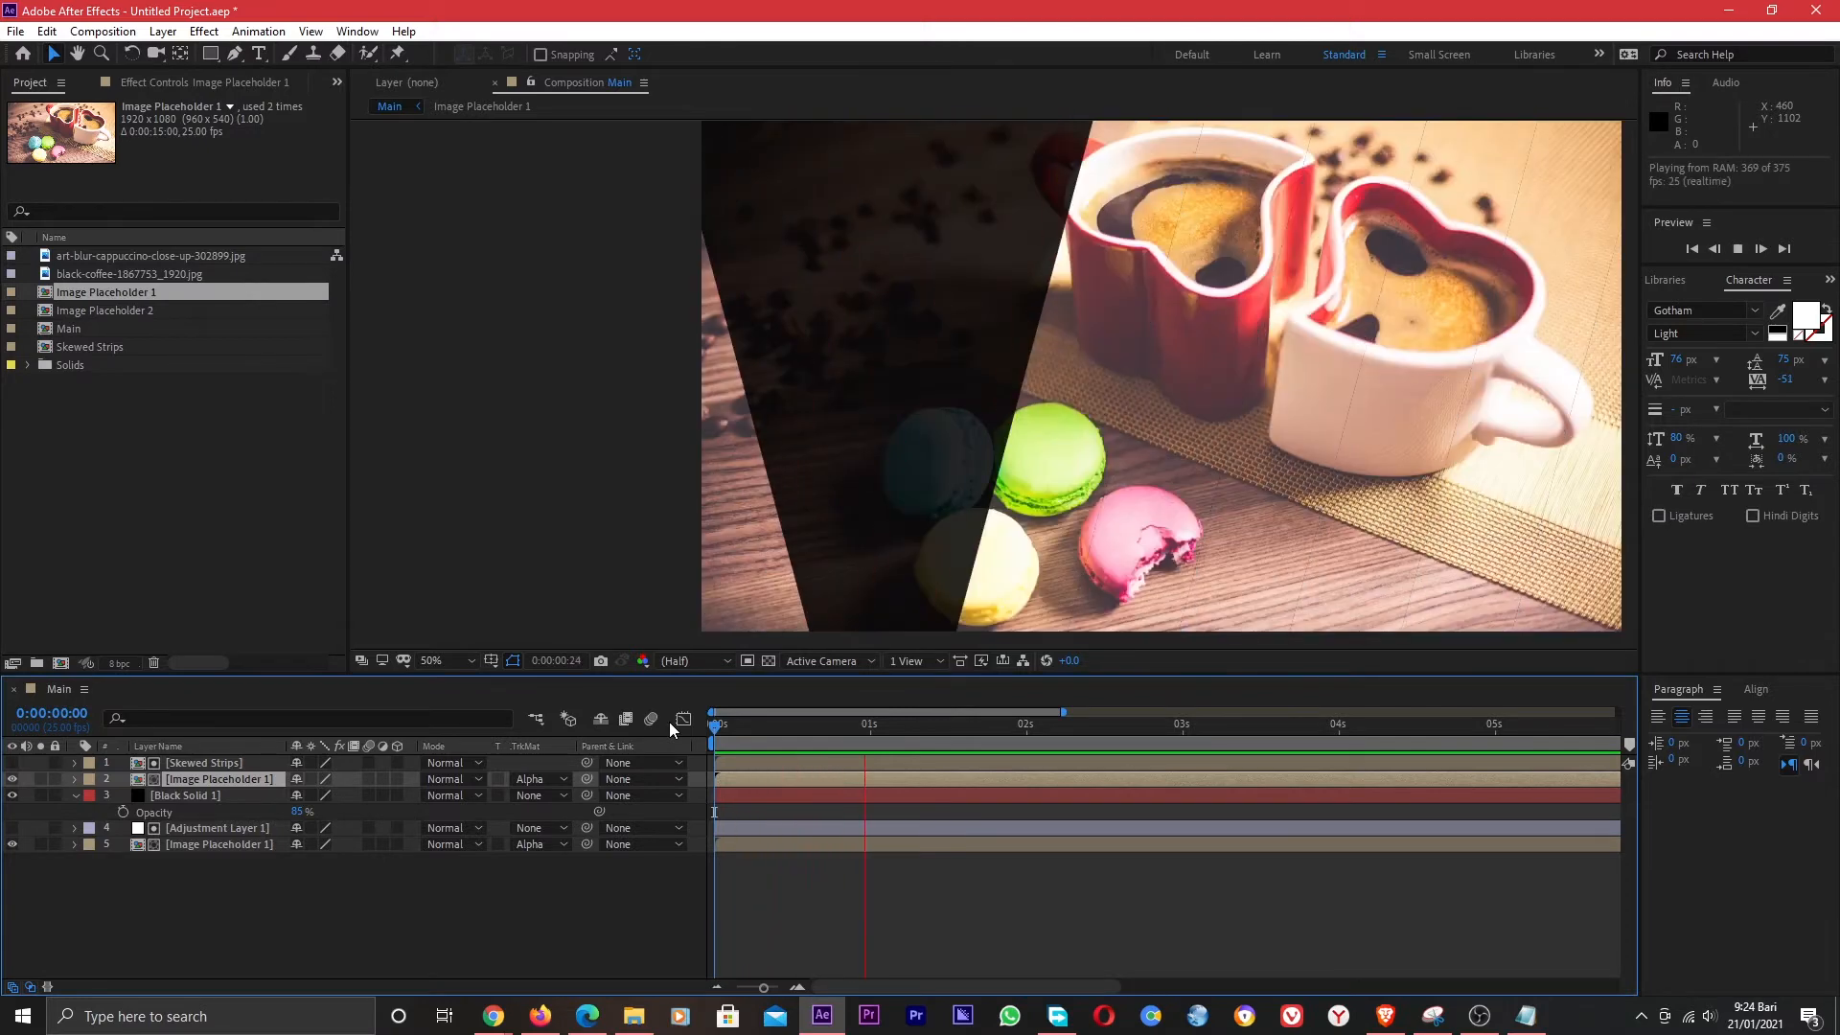
Duplicate the Skewed Strips layer and place the copy directly above Black Solid 1, below Image Placeholder 1.
{"action": "key", "text": "space"}
{"action": "key", "text": "h"}
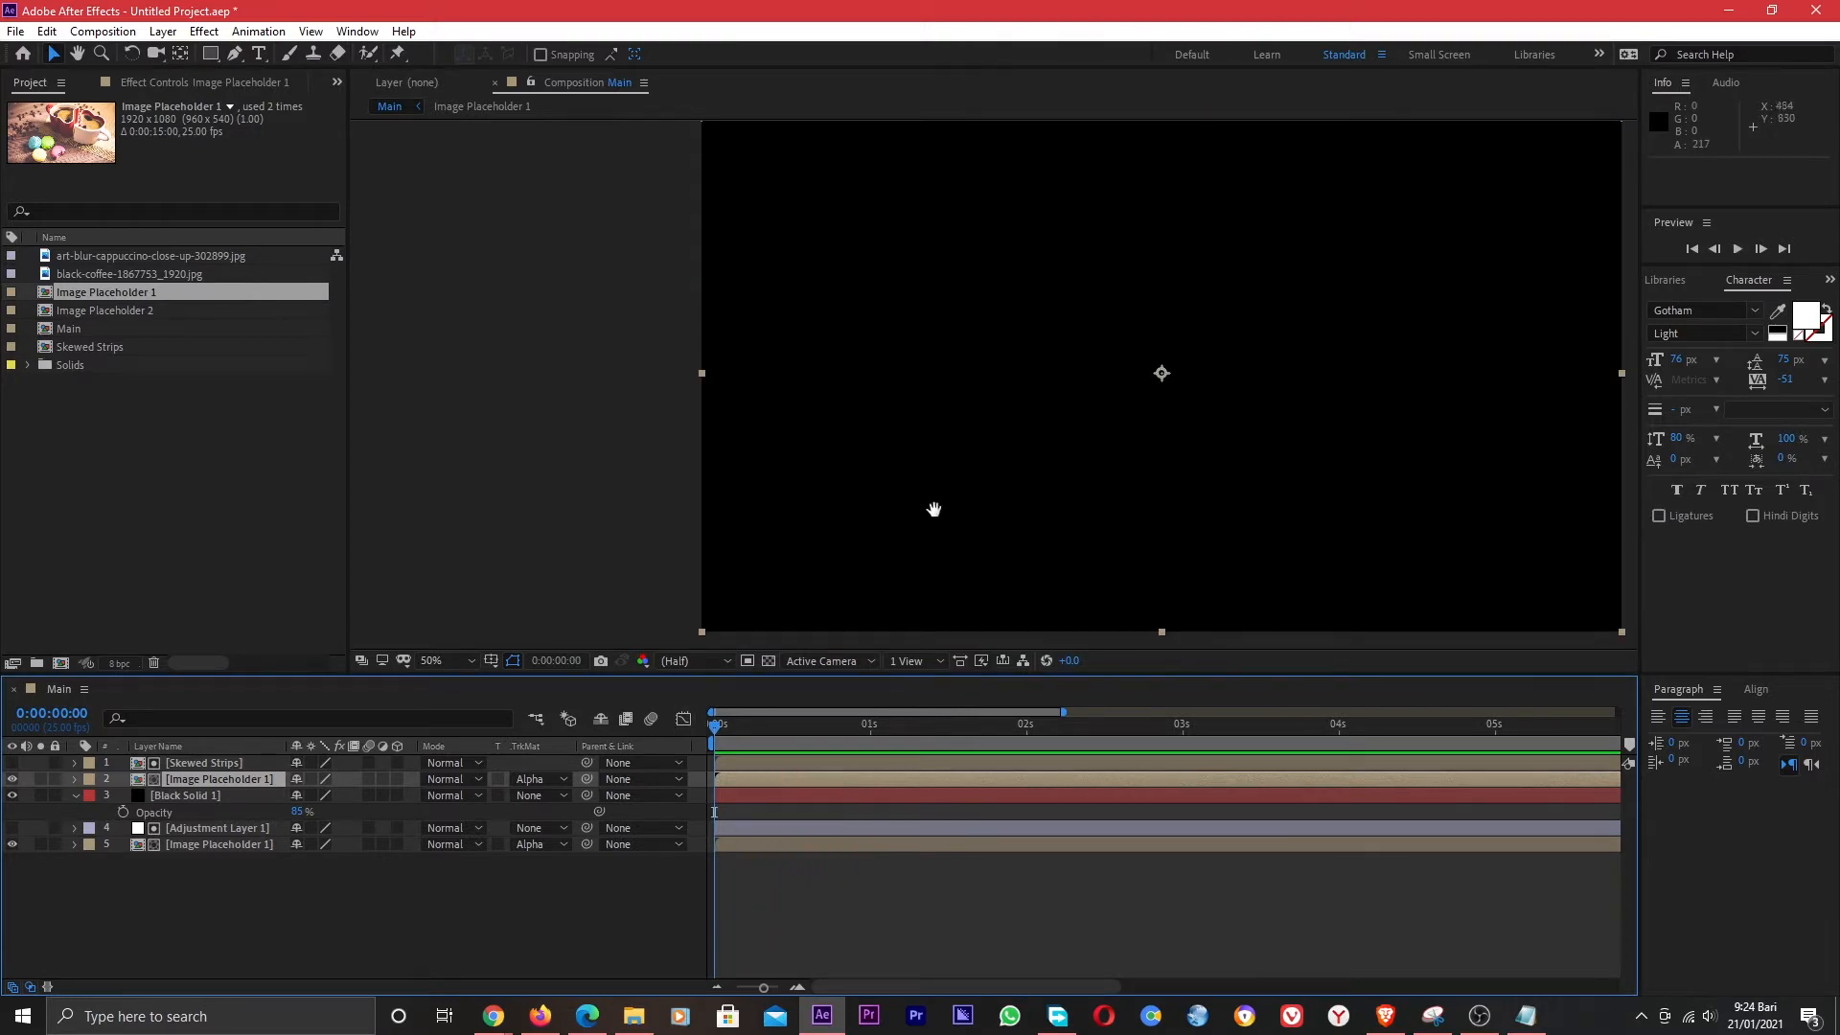
{"action": "left_click_drag", "start_coordinate": [956, 488], "coordinate": [844, 484]}
{"action": "scroll", "coordinate": [845, 484], "scroll_direction": "down", "scroll_amount": 1}
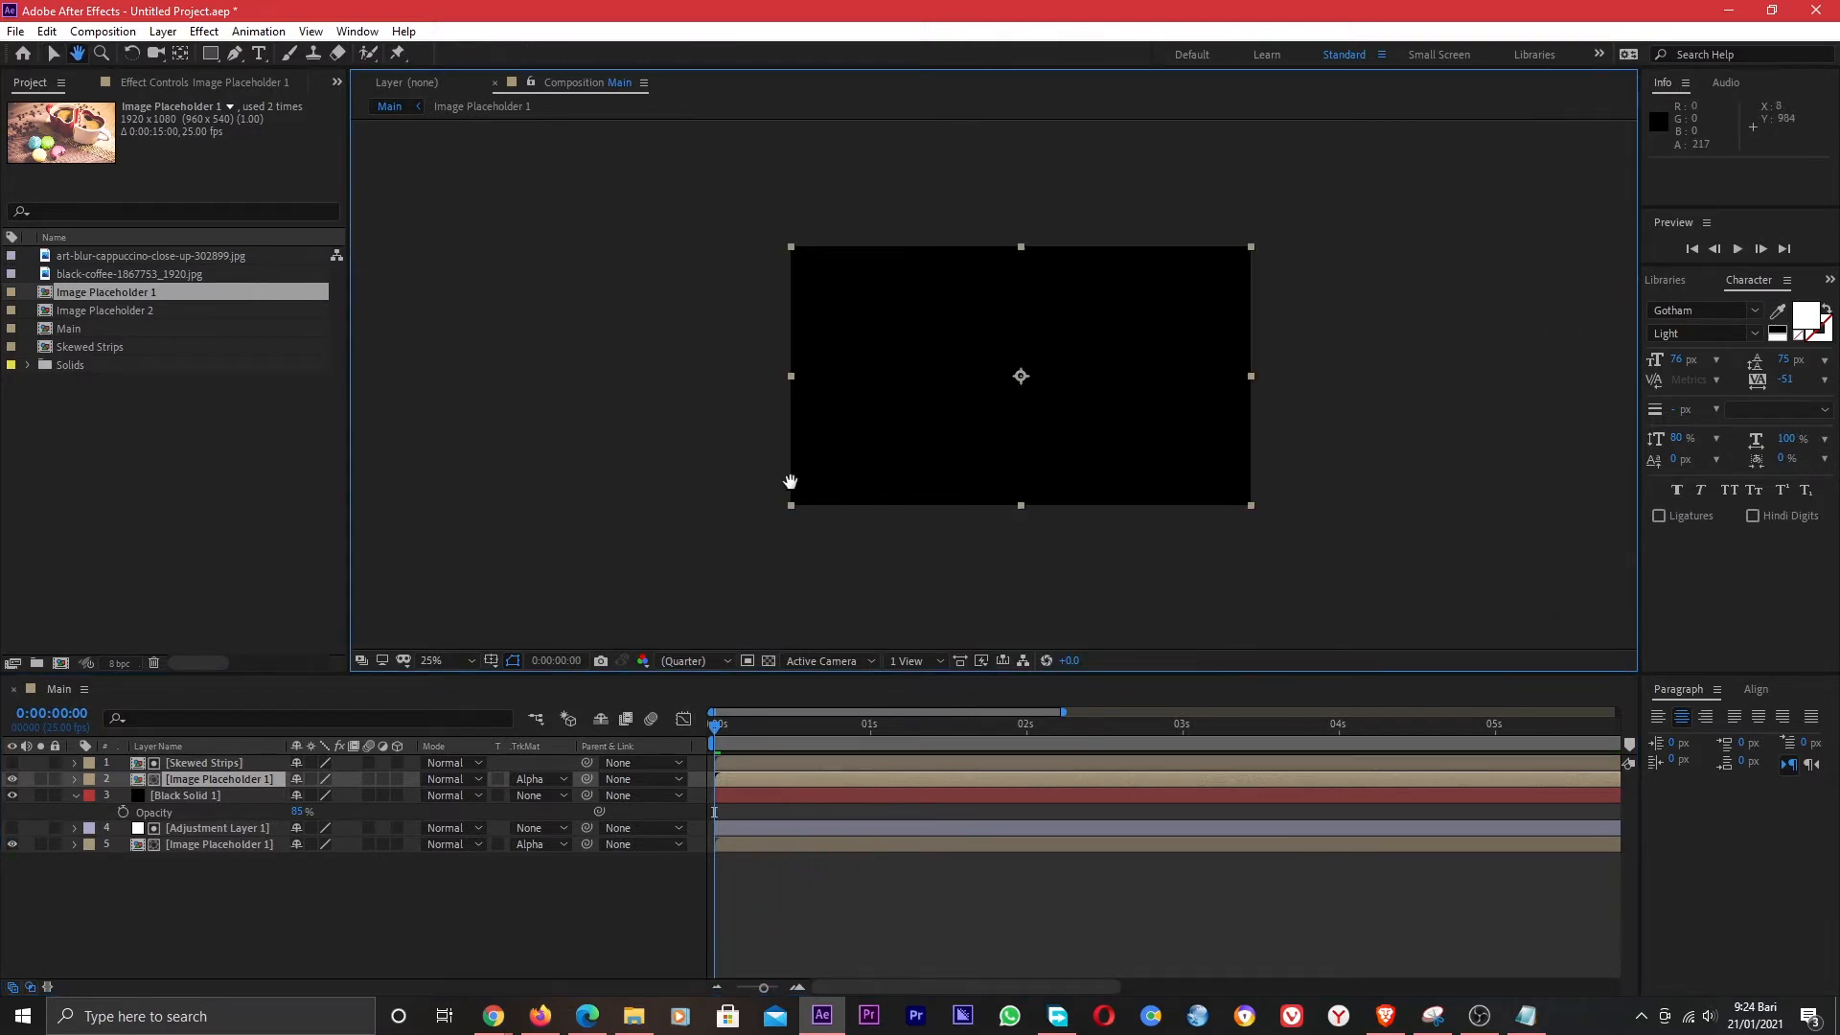
{"action": "left_click", "coordinate": [206, 880]}
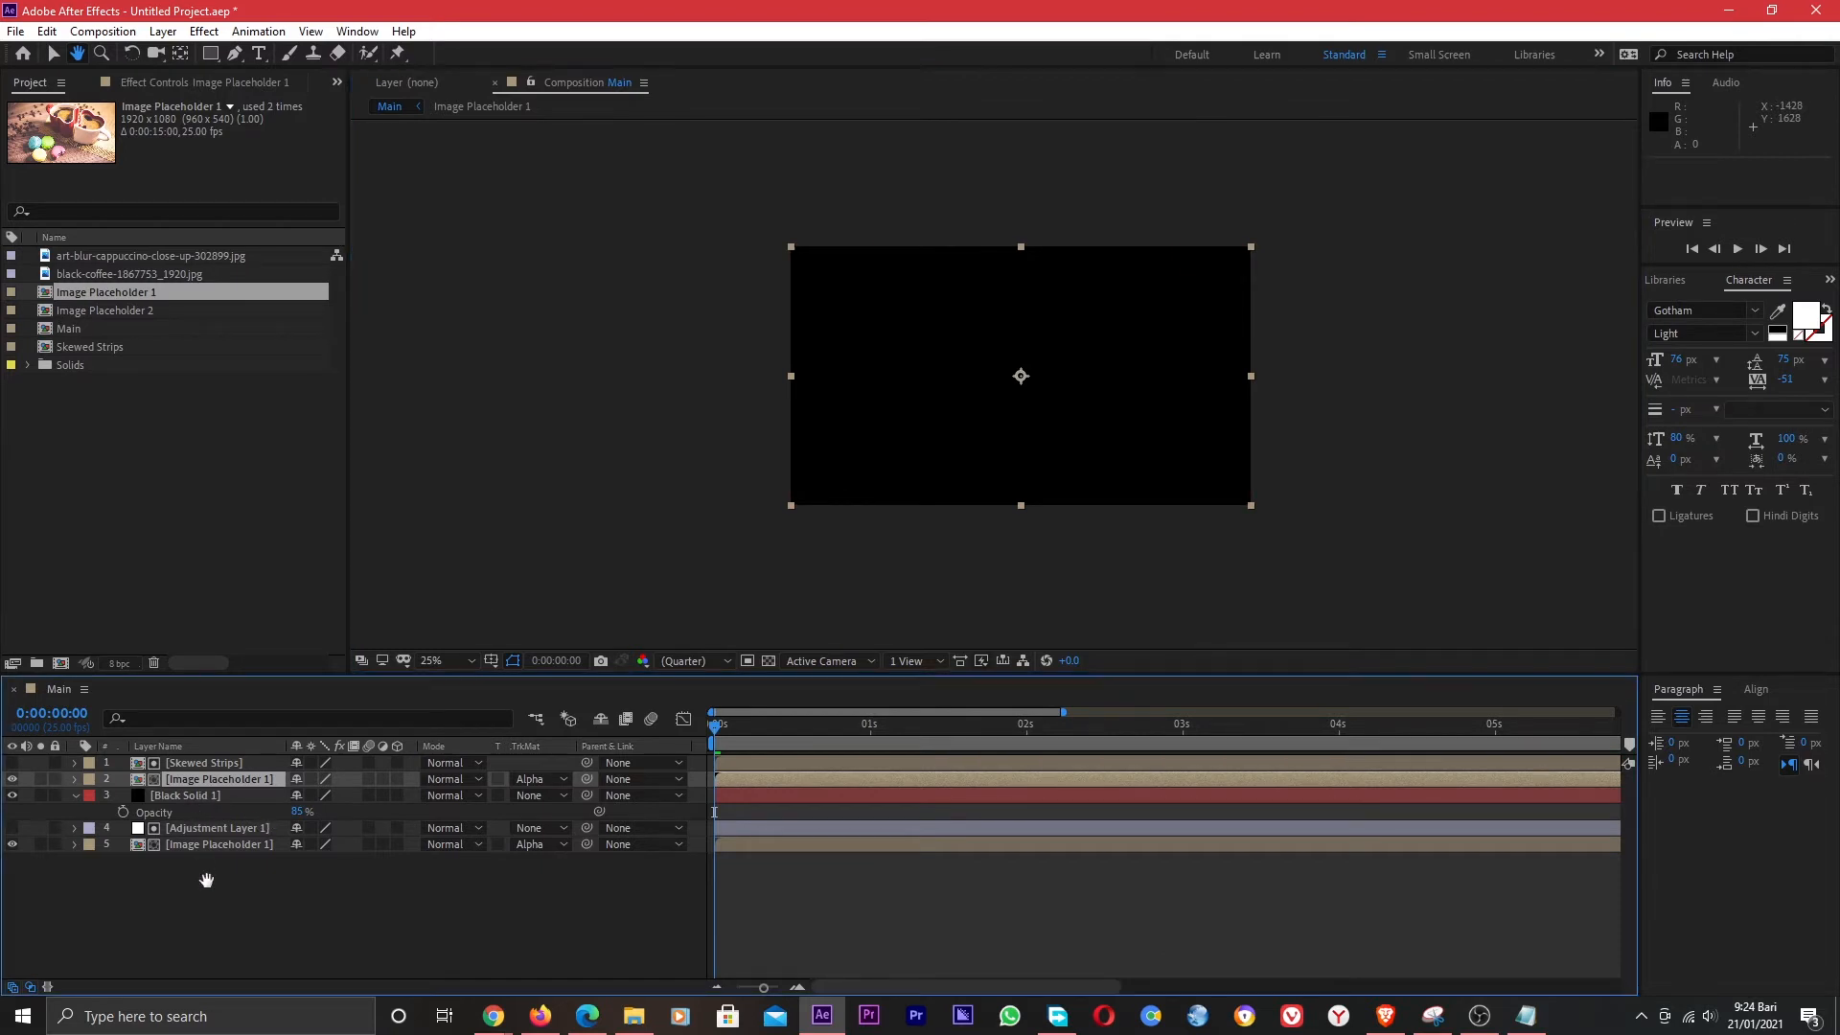
{"action": "key", "text": "v"}
{"action": "left_click", "coordinate": [198, 764]}
{"action": "key", "text": "ctrl+d"}
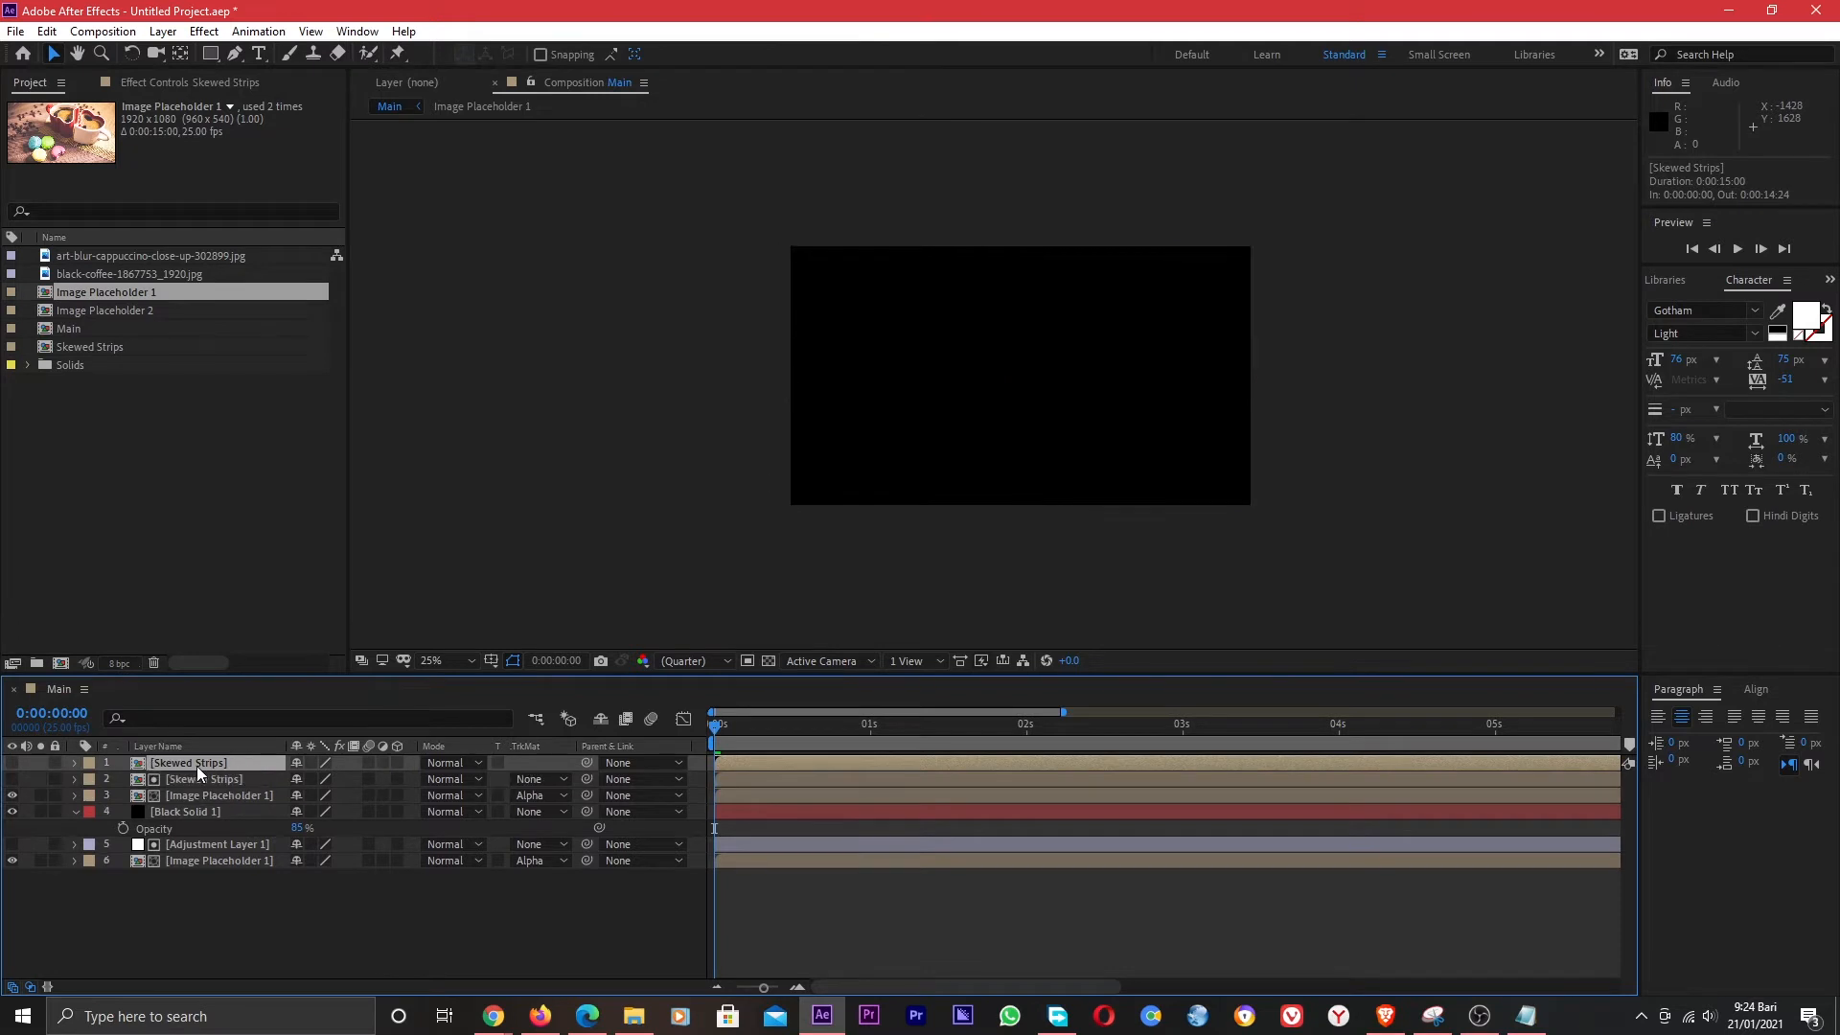
{"action": "left_click_drag", "start_coordinate": [201, 762], "coordinate": [202, 812]}
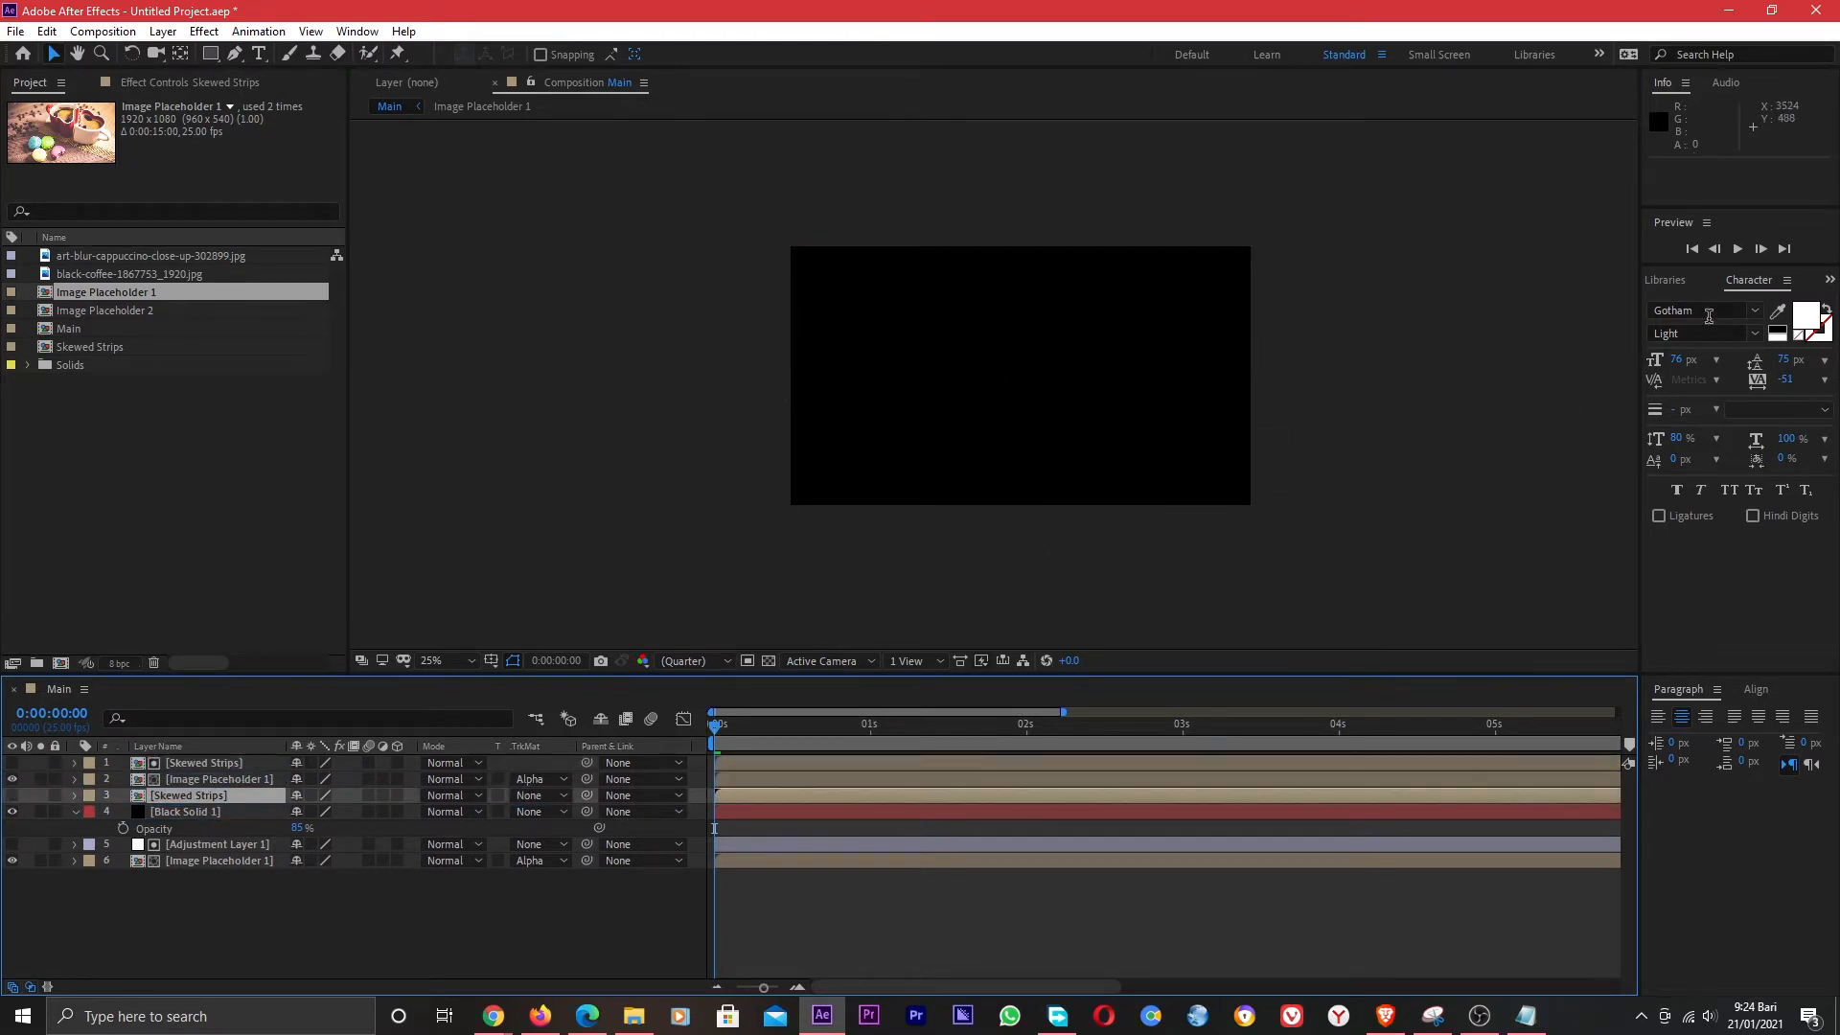
Apply the Drop Shadow effect to the lower Skewed Strips layer and turn on that layer's visibility.
{"action": "left_click", "coordinate": [321, 34]}
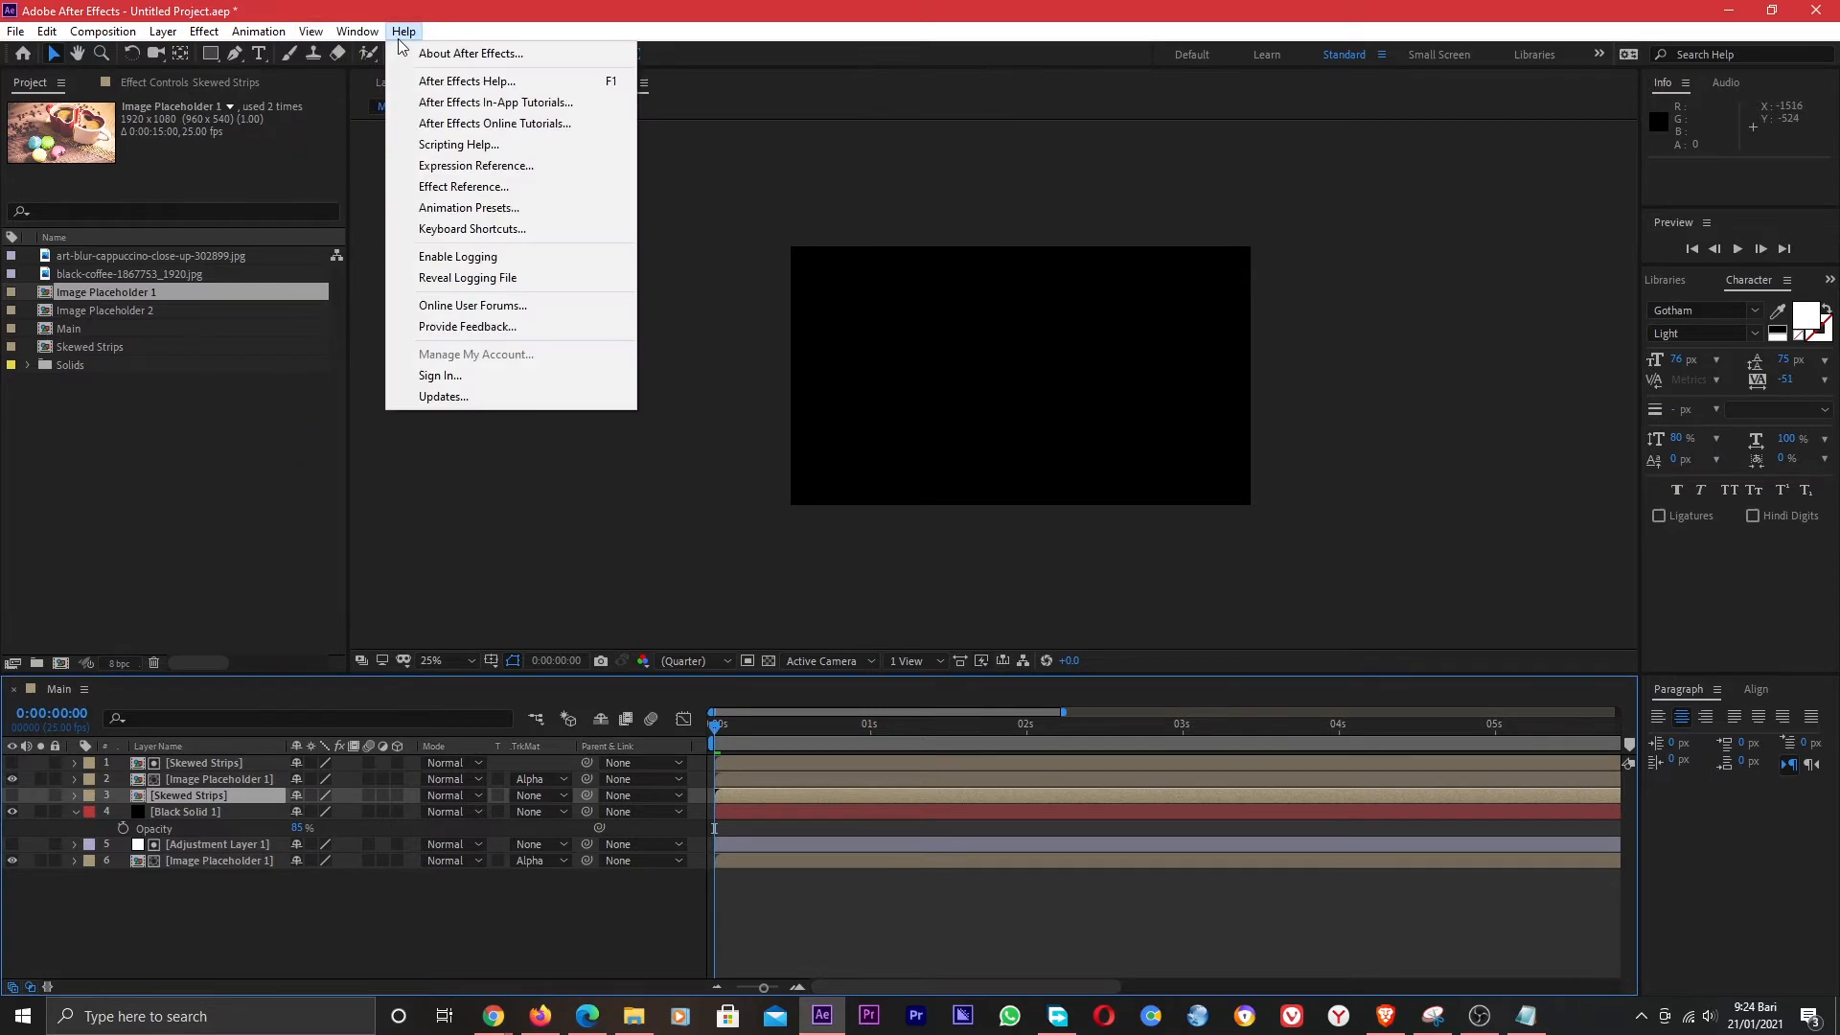
{"action": "left_click", "coordinate": [426, 380]}
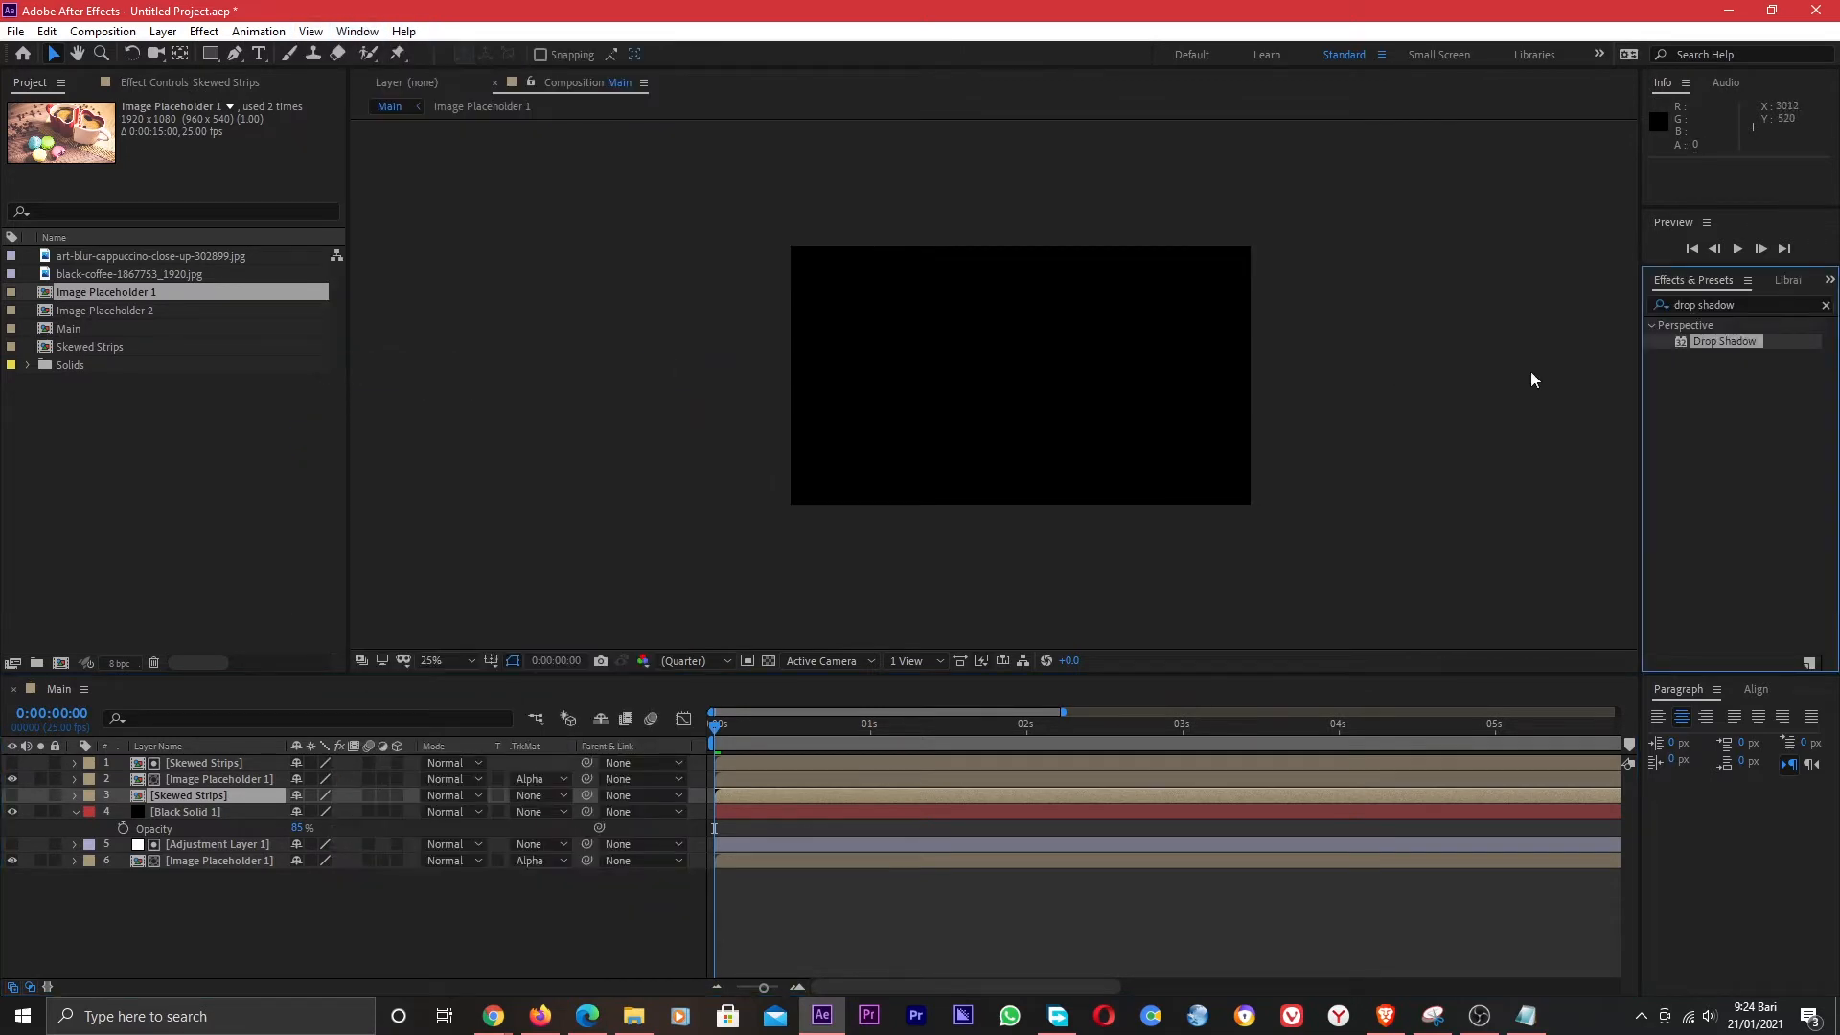
{"action": "left_click_drag", "start_coordinate": [1742, 301], "coordinate": [1646, 309]}
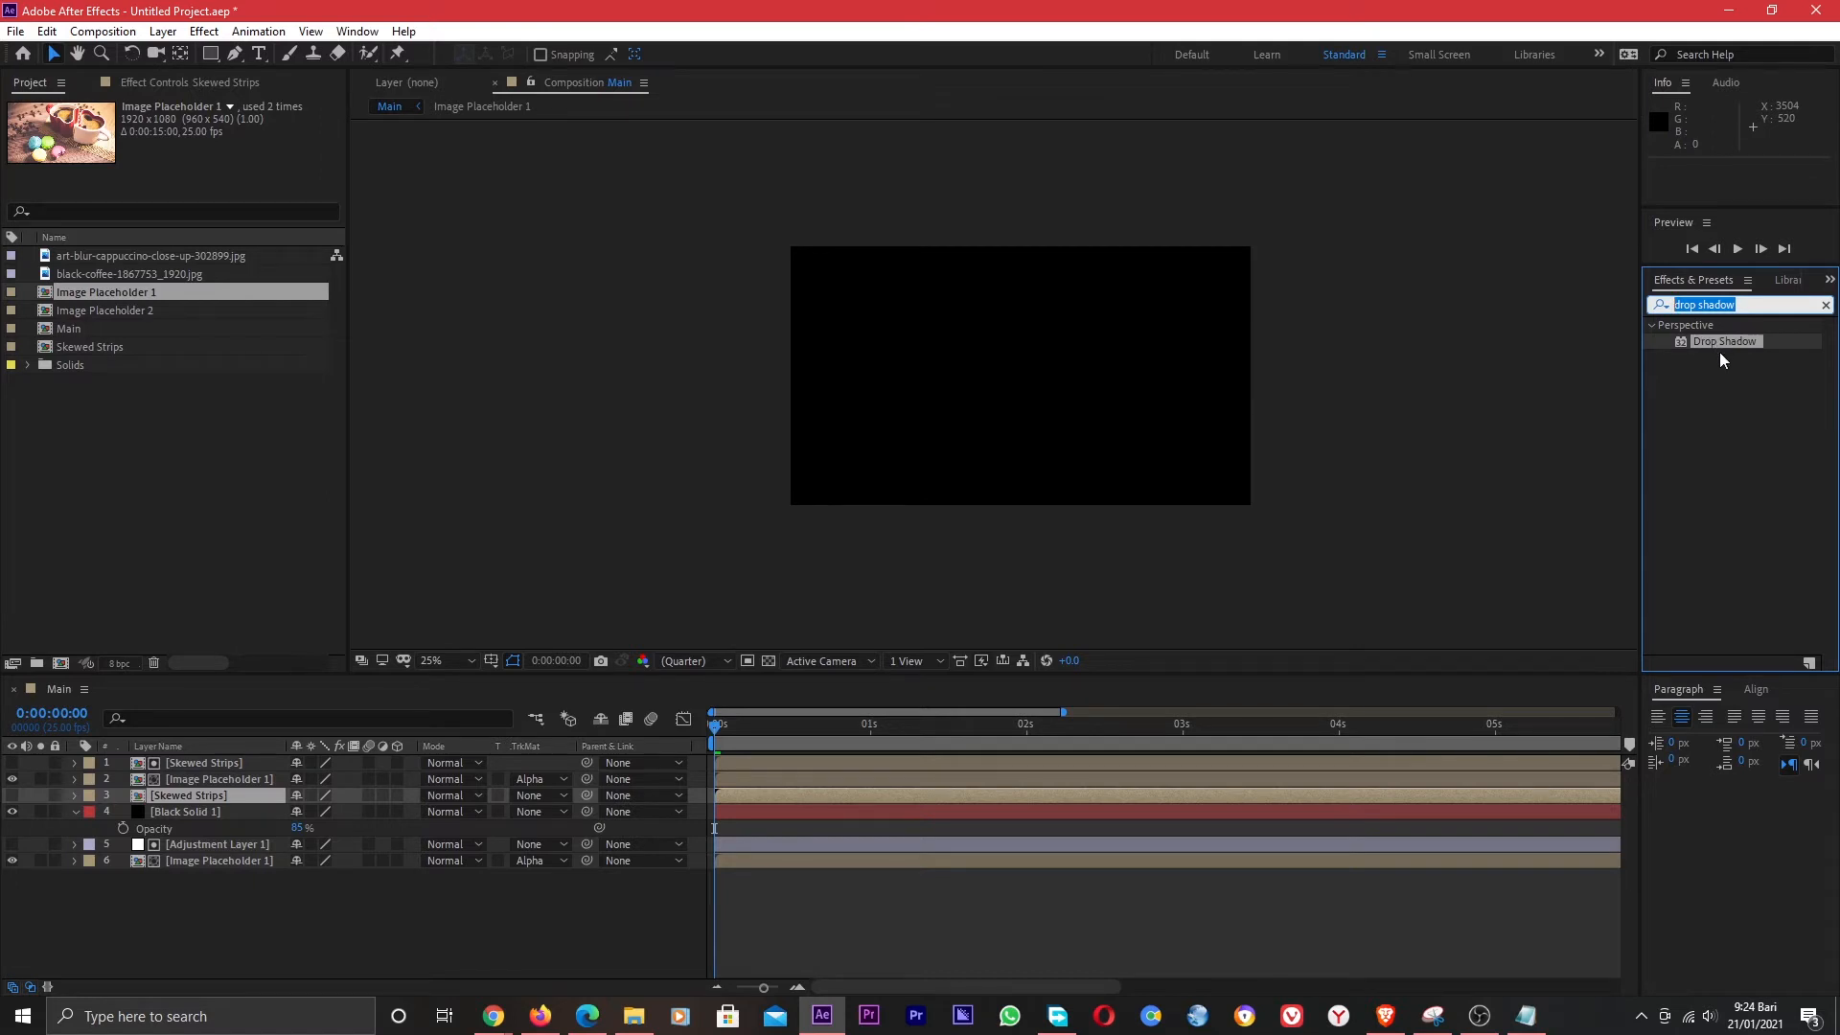
{"action": "type", "text": "drop"}
{"action": "key", "text": "BackSpace"}
{"action": "key", "text": "BackSpace"}
{"action": "key", "text": "BackSpace"}
{"action": "key", "text": "BackSpace"}
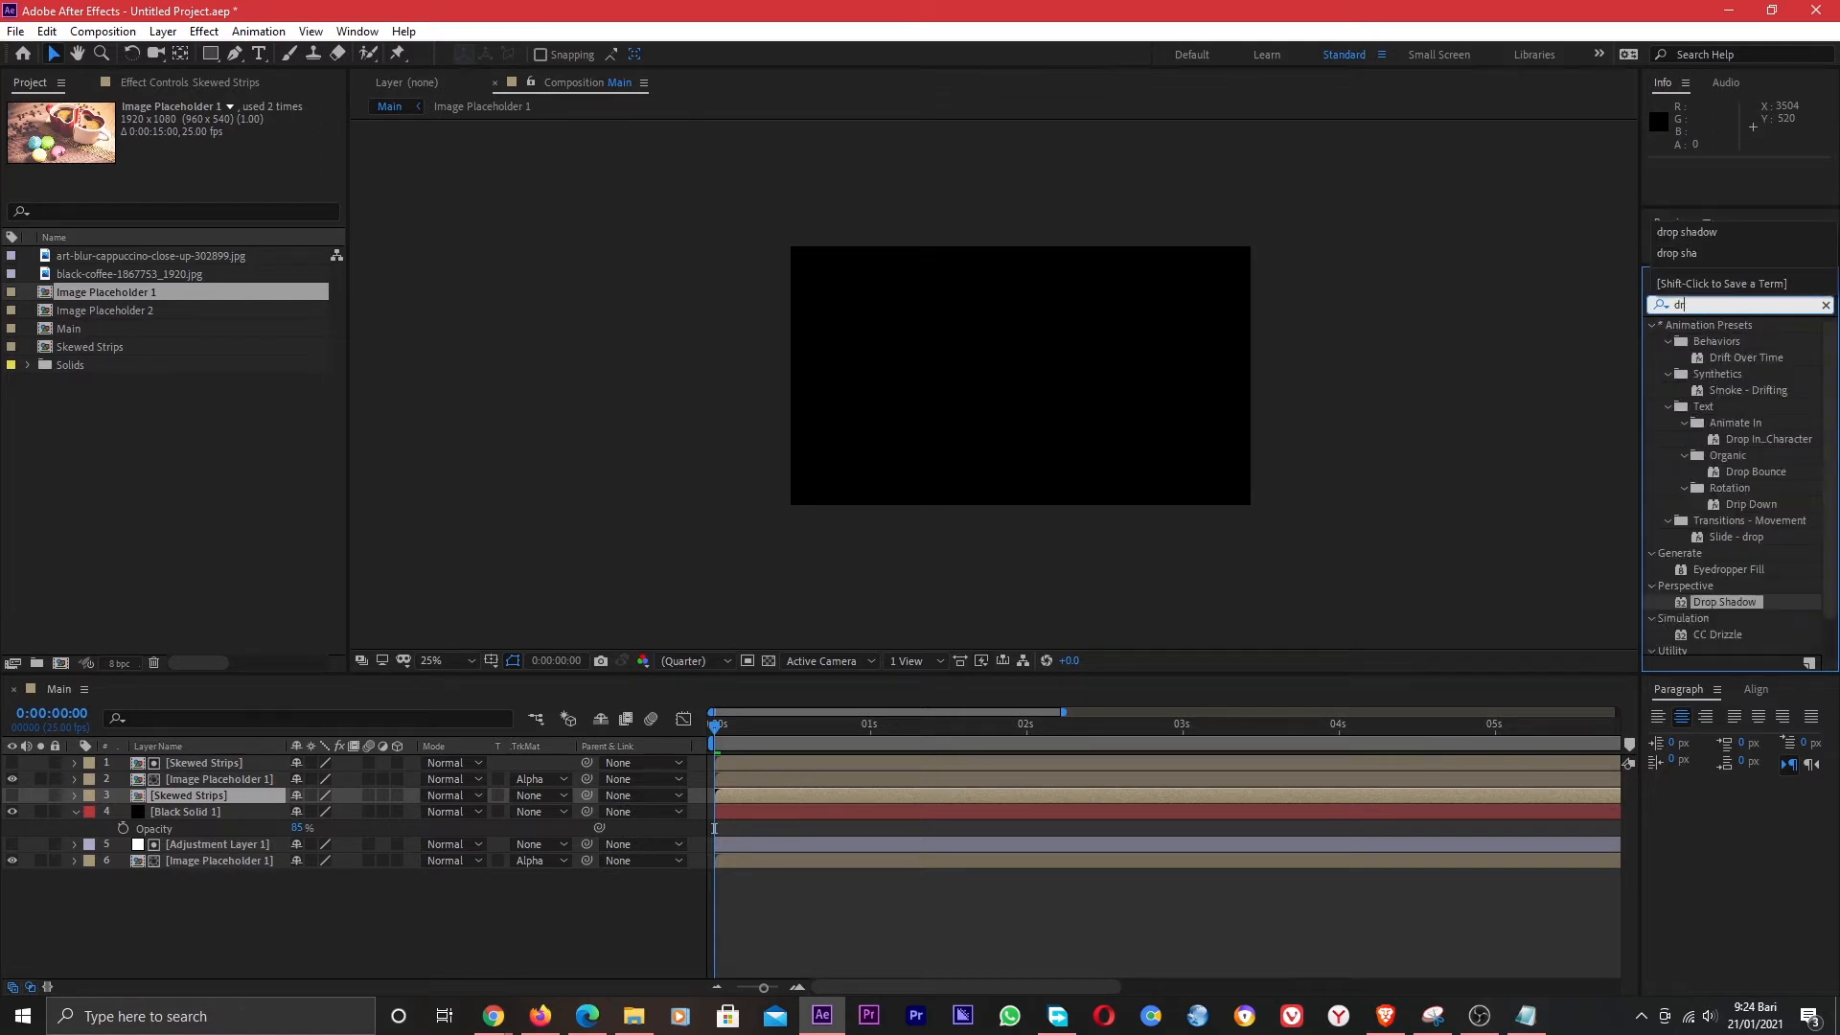
{"action": "left_click", "coordinate": [1621, 385]}
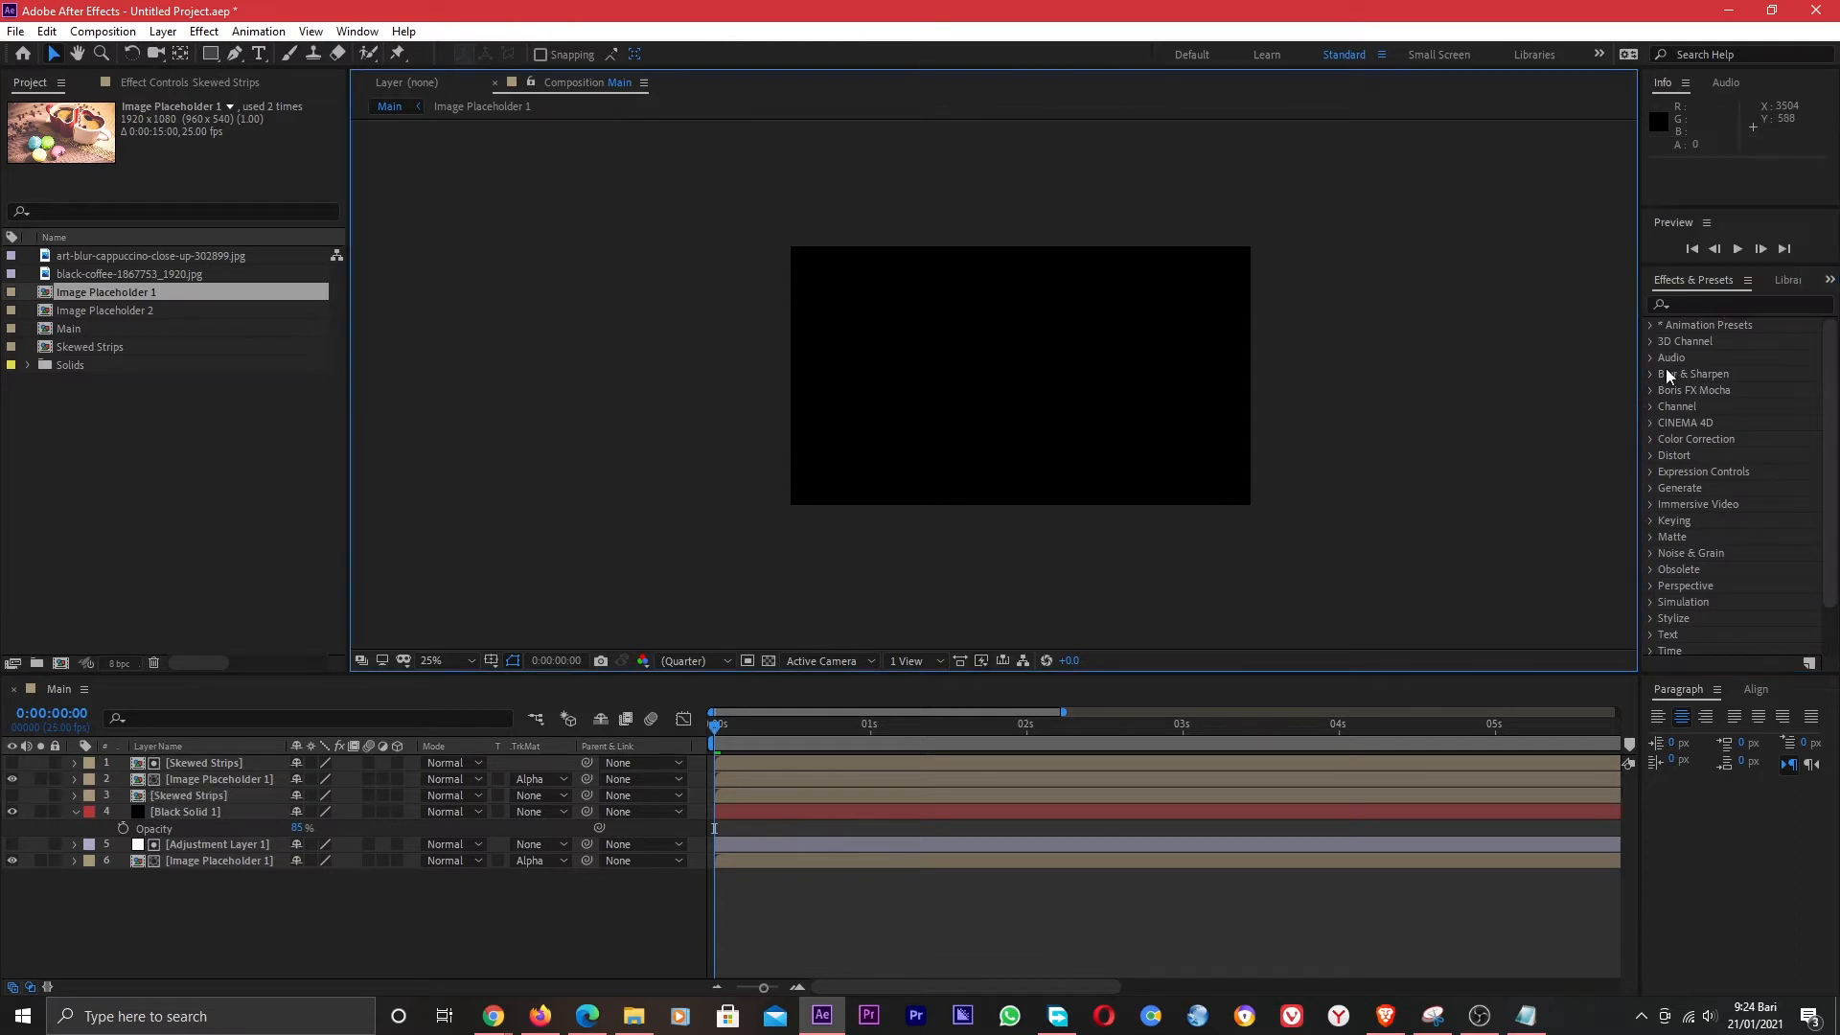
{"action": "left_click", "coordinate": [1723, 304]}
{"action": "type", "text": "drop"}
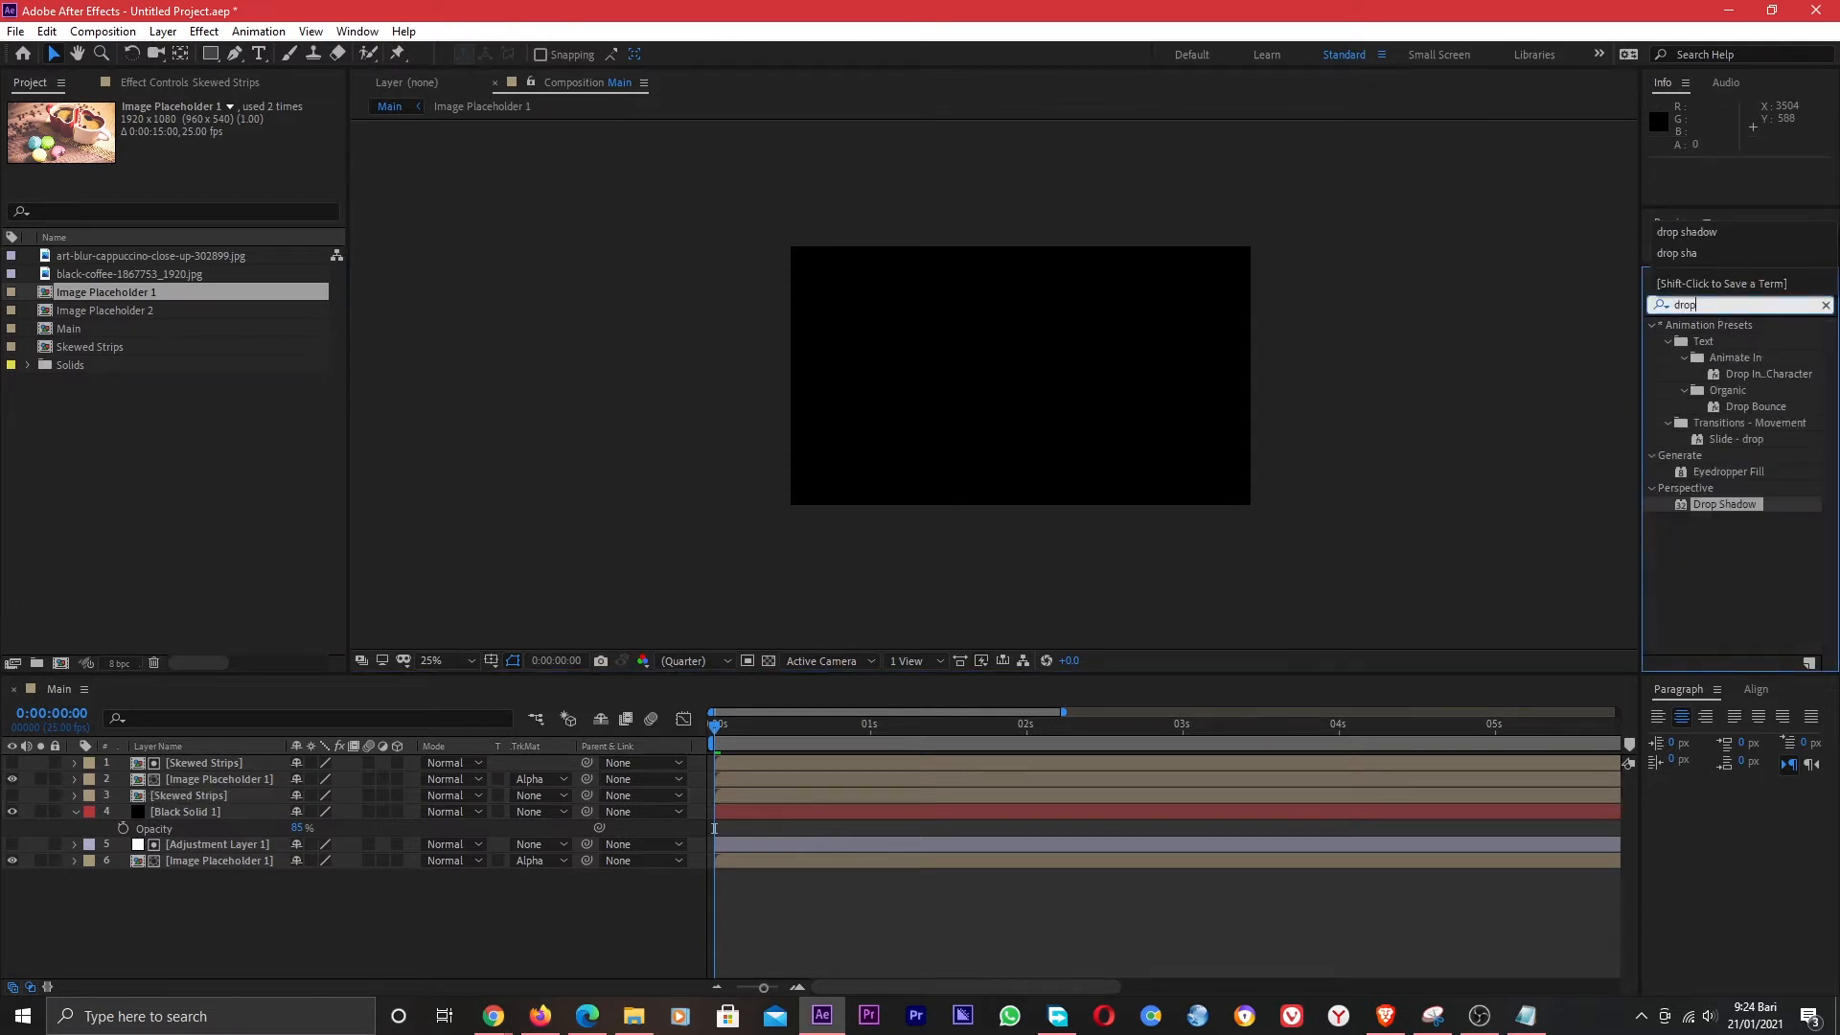
{"action": "type", "text": " shadow"}
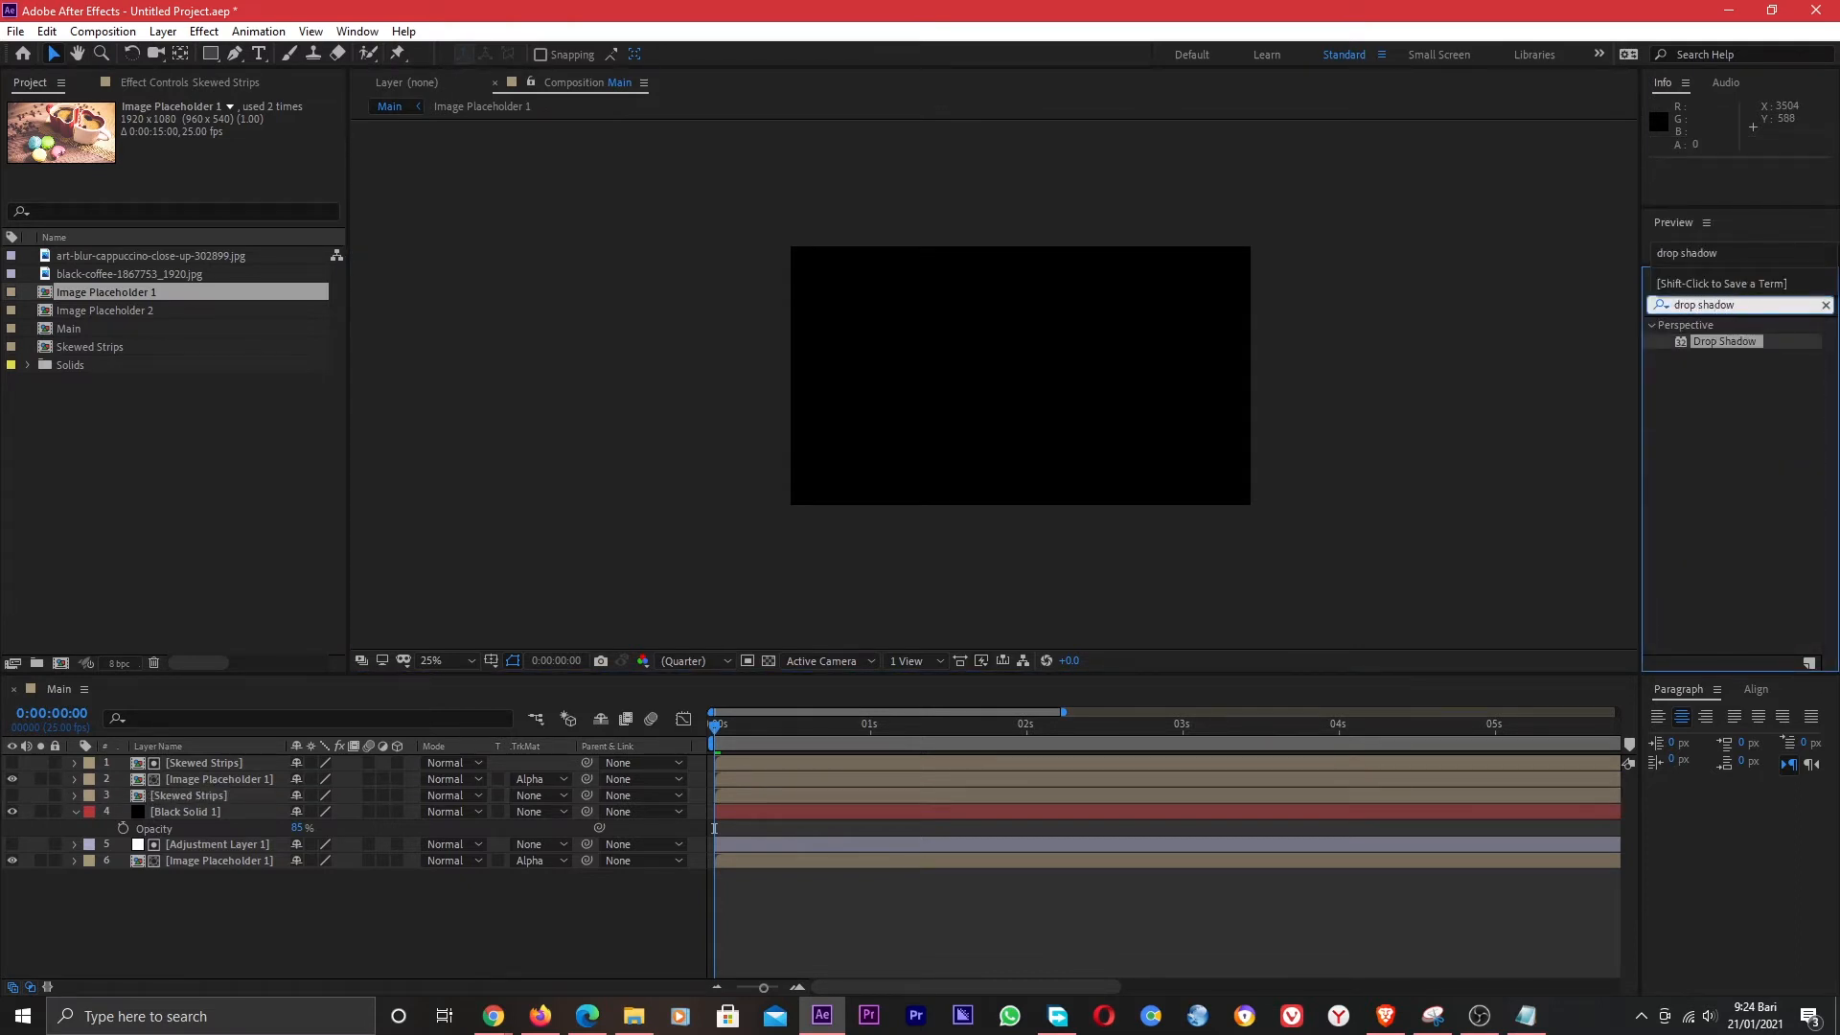
{"action": "left_click_drag", "start_coordinate": [1728, 341], "coordinate": [227, 793]}
{"action": "left_click", "coordinate": [11, 796]}
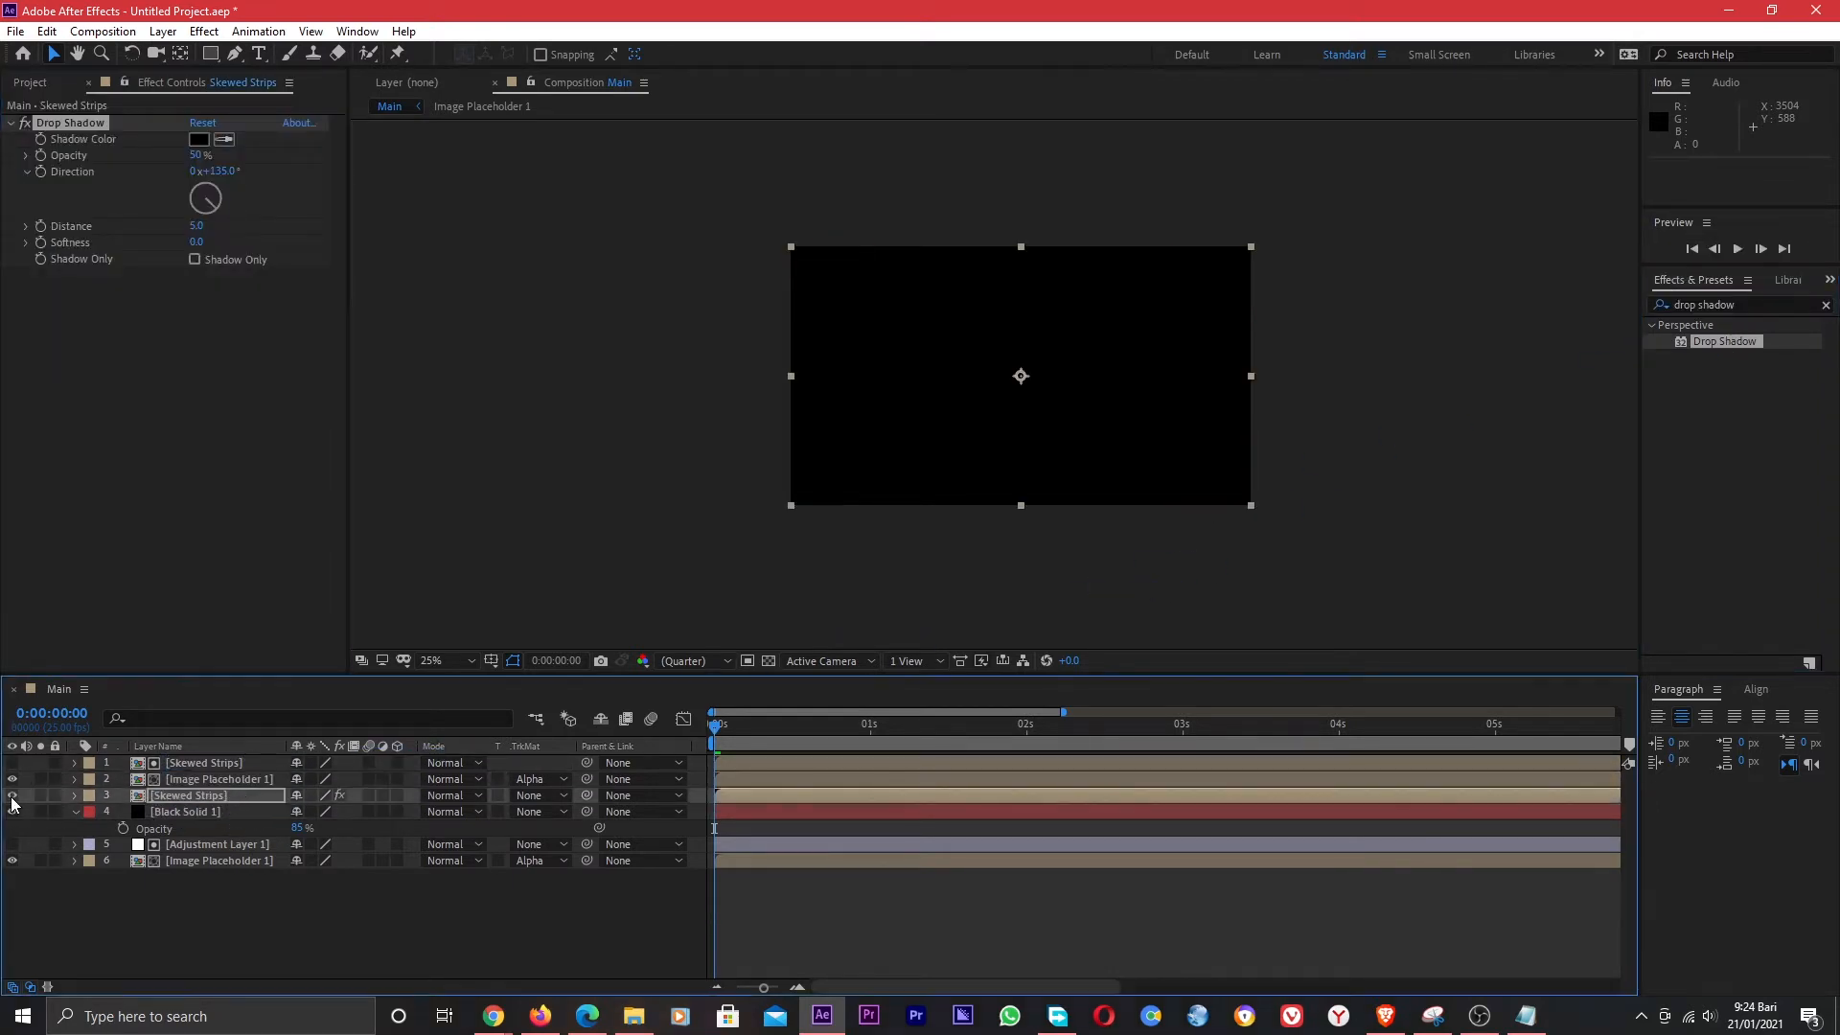
At 0:00:00:23, set the Drop Shadow direction to about 303° and its shadow color to pink EA025F.
{"action": "left_click_drag", "start_coordinate": [747, 723], "coordinate": [858, 723]}
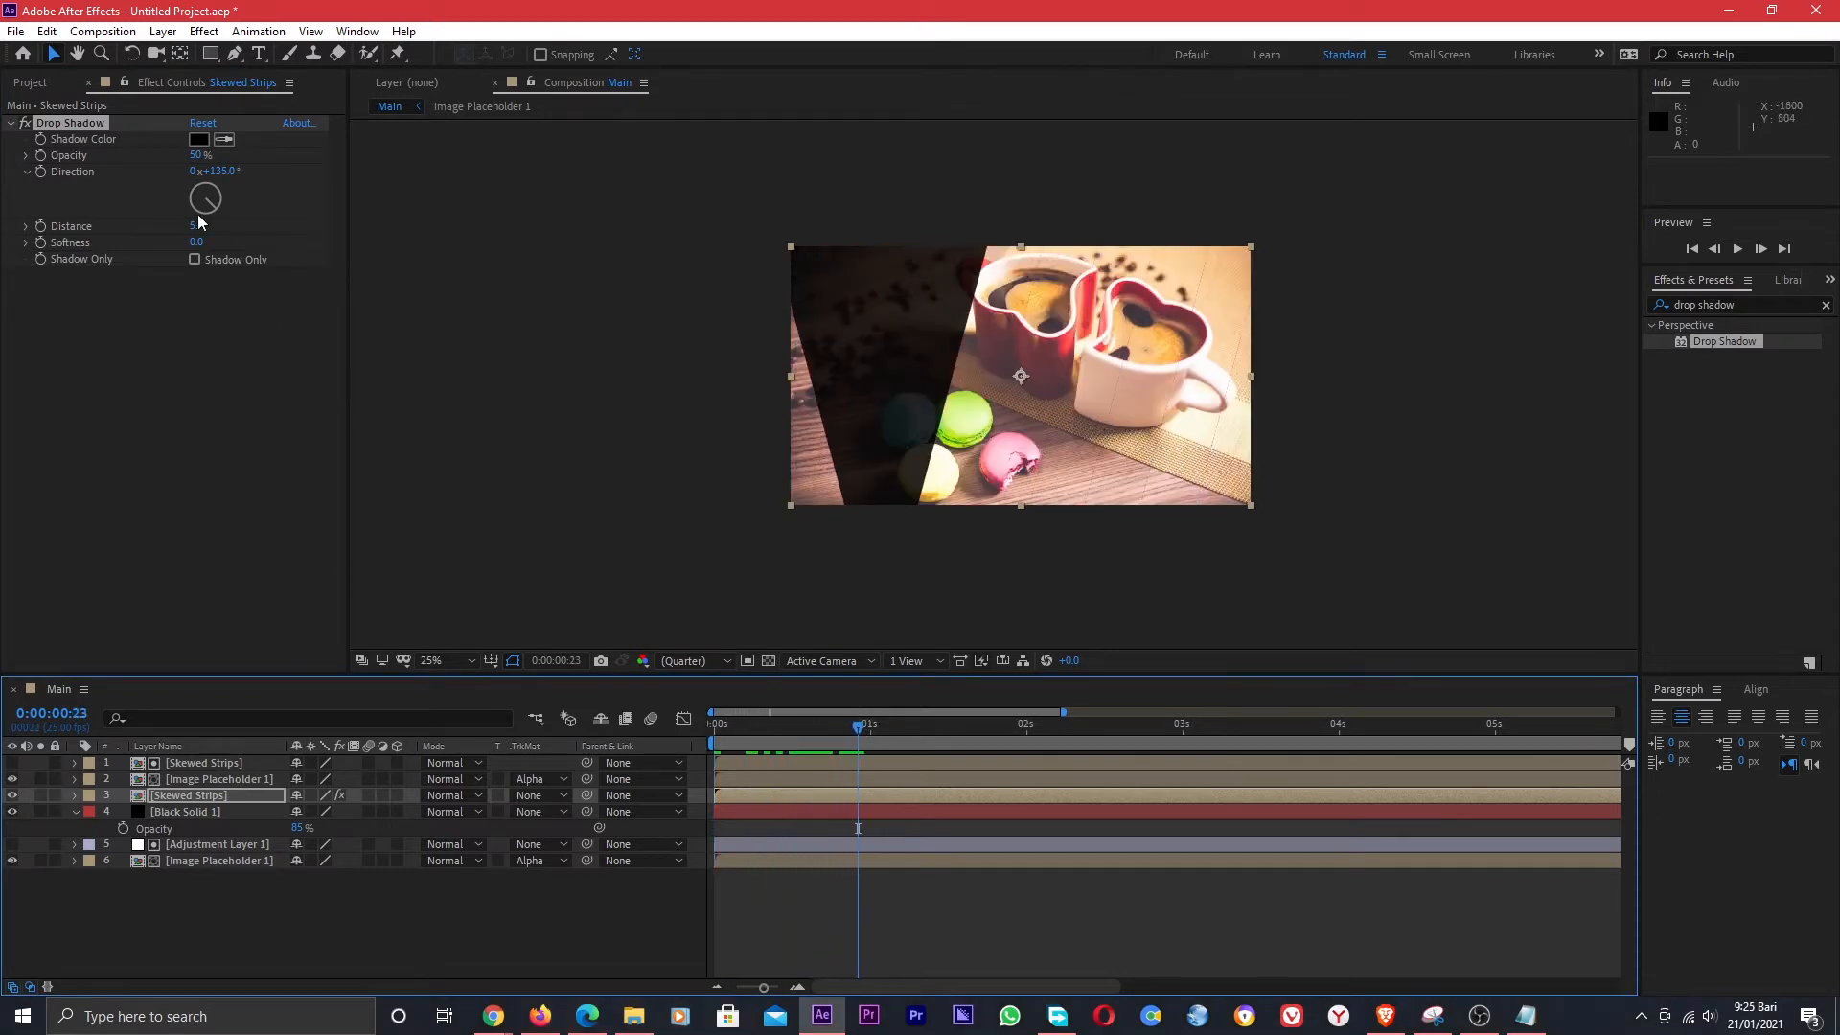
{"action": "left_click_drag", "start_coordinate": [210, 204], "coordinate": [184, 198]}
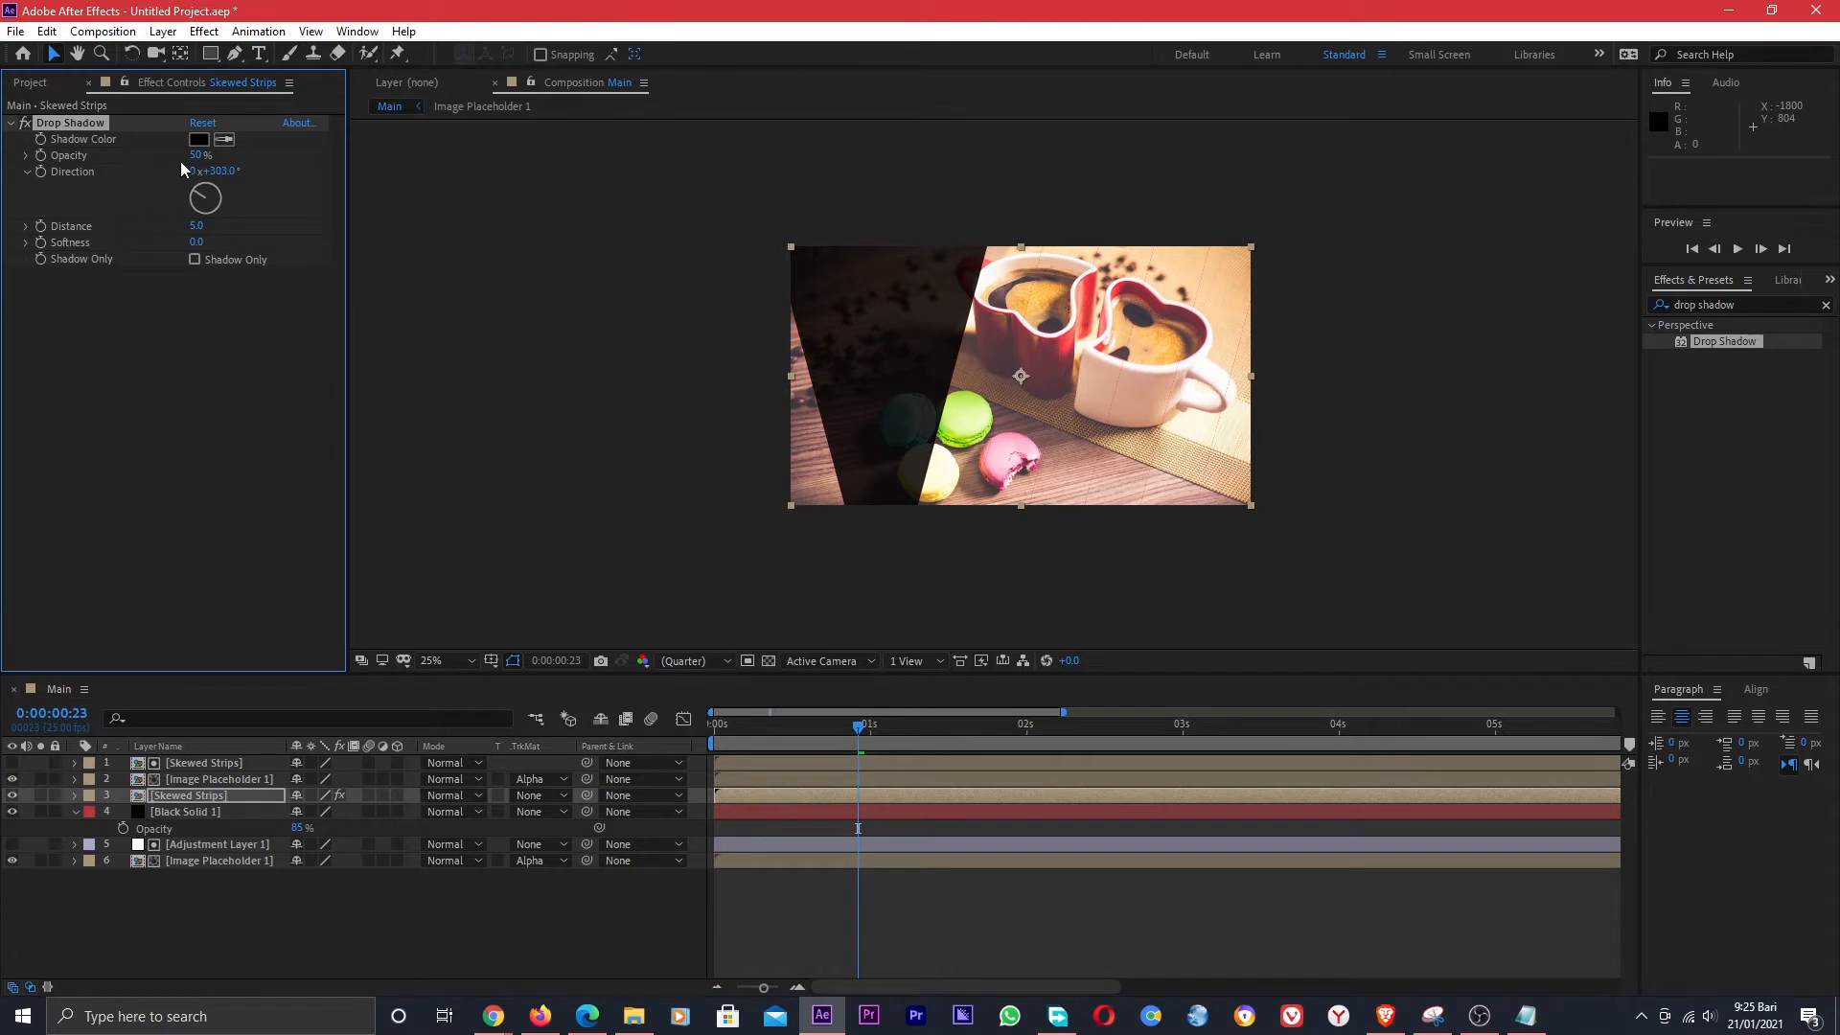
{"action": "left_click", "coordinate": [199, 140]}
{"action": "left_click_drag", "start_coordinate": [918, 472], "coordinate": [945, 414]}
{"action": "left_click", "coordinate": [964, 424]}
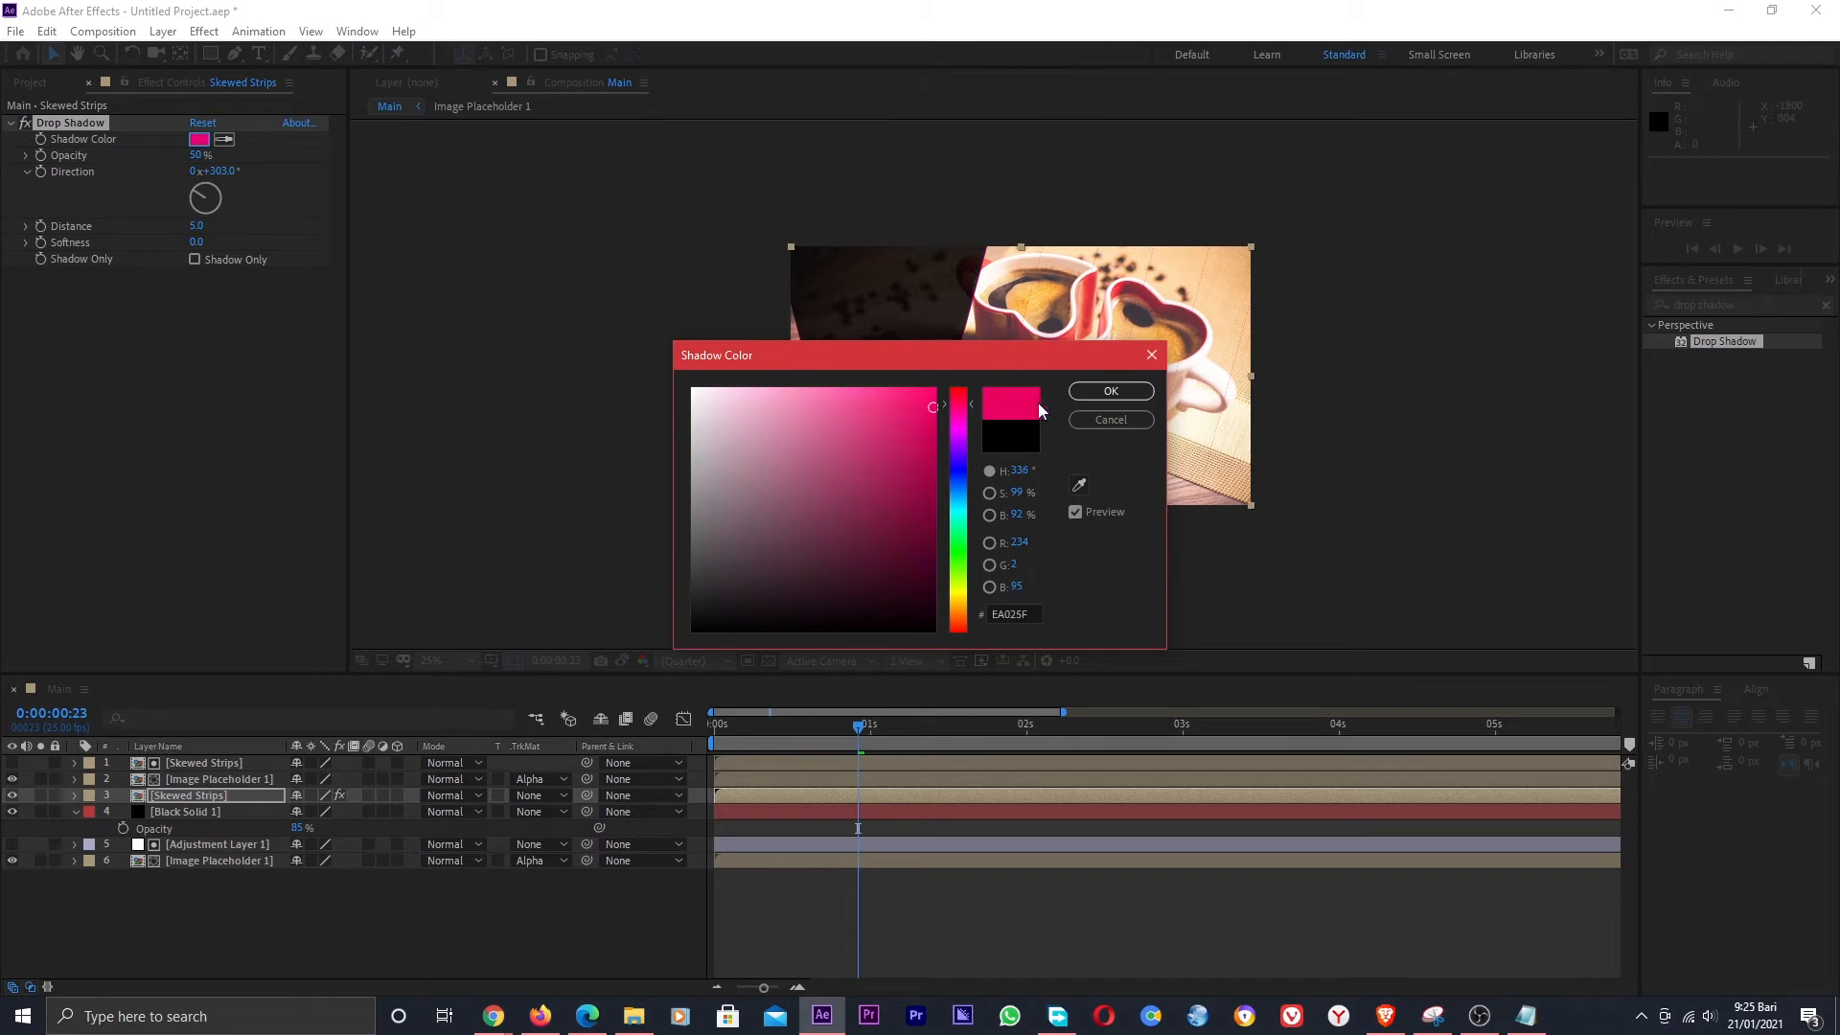
{"action": "left_click", "coordinate": [1109, 391]}
Set the drop shadow's distance to 15, its softness to 35 and its direction to about 323°.
{"action": "scroll", "coordinate": [993, 381], "scroll_direction": "up", "scroll_amount": 2}
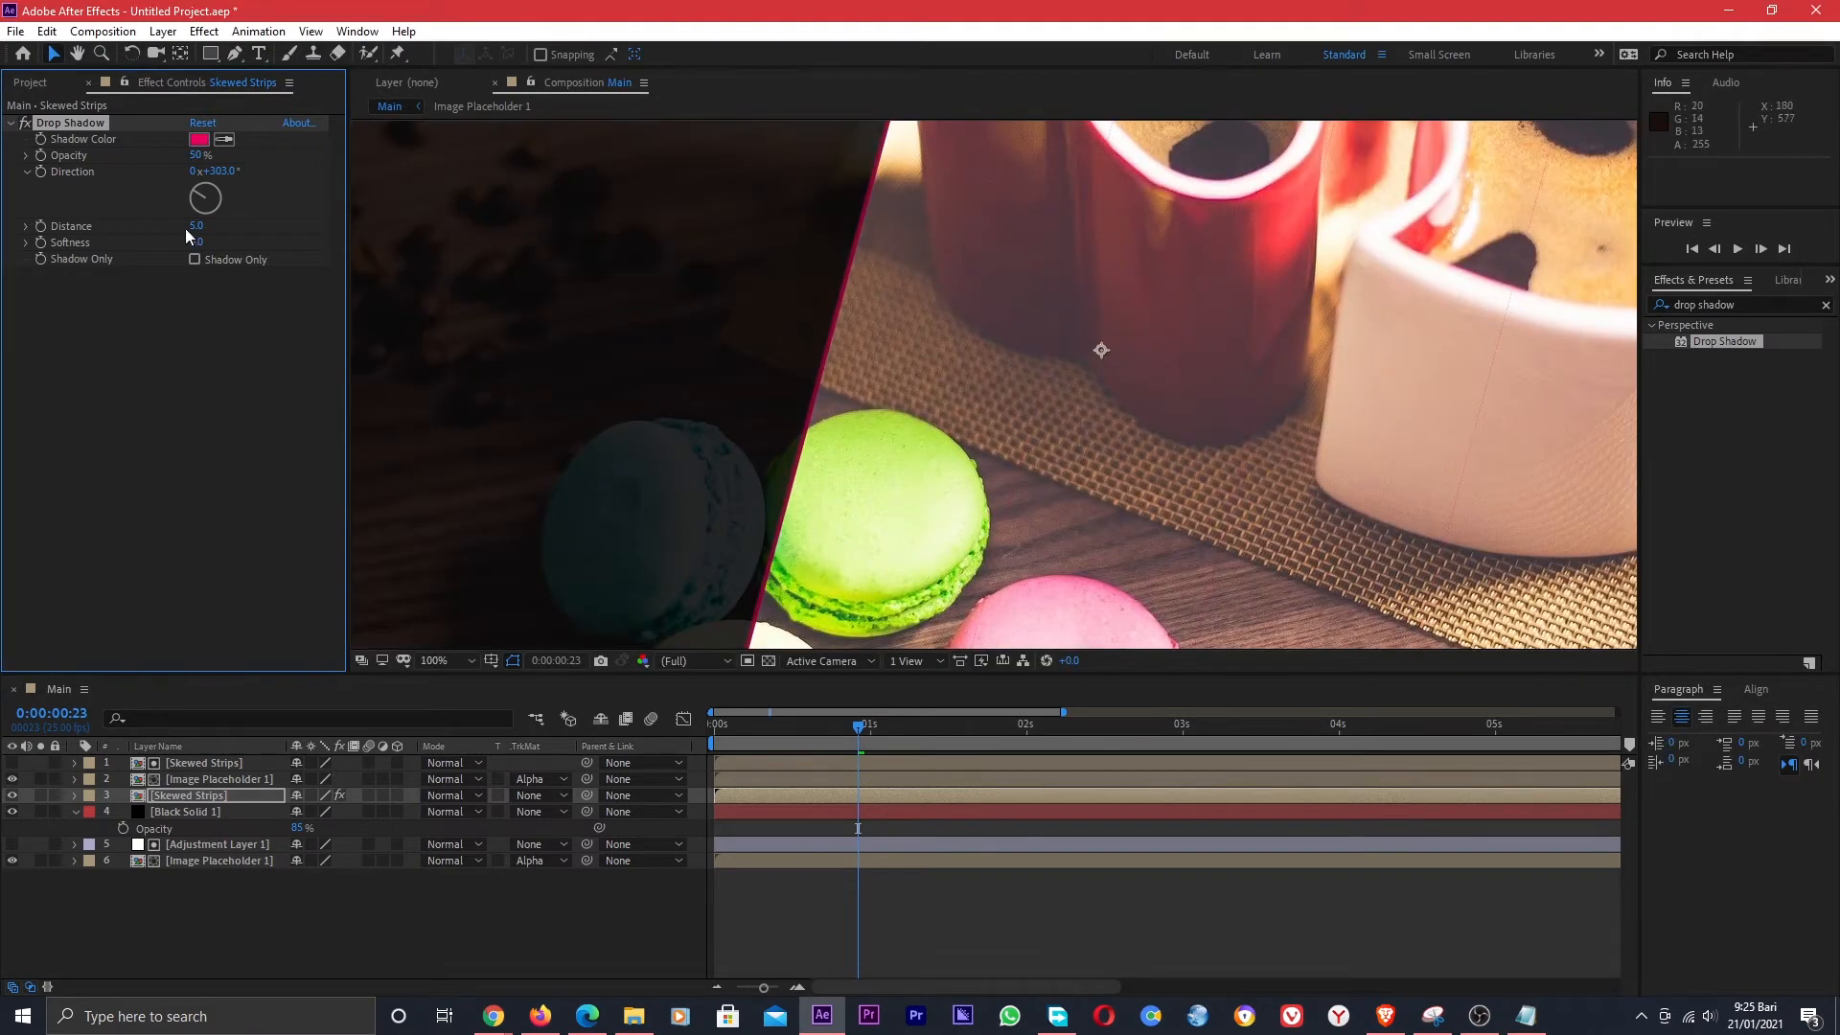
{"action": "left_click_drag", "start_coordinate": [196, 225], "coordinate": [215, 245]}
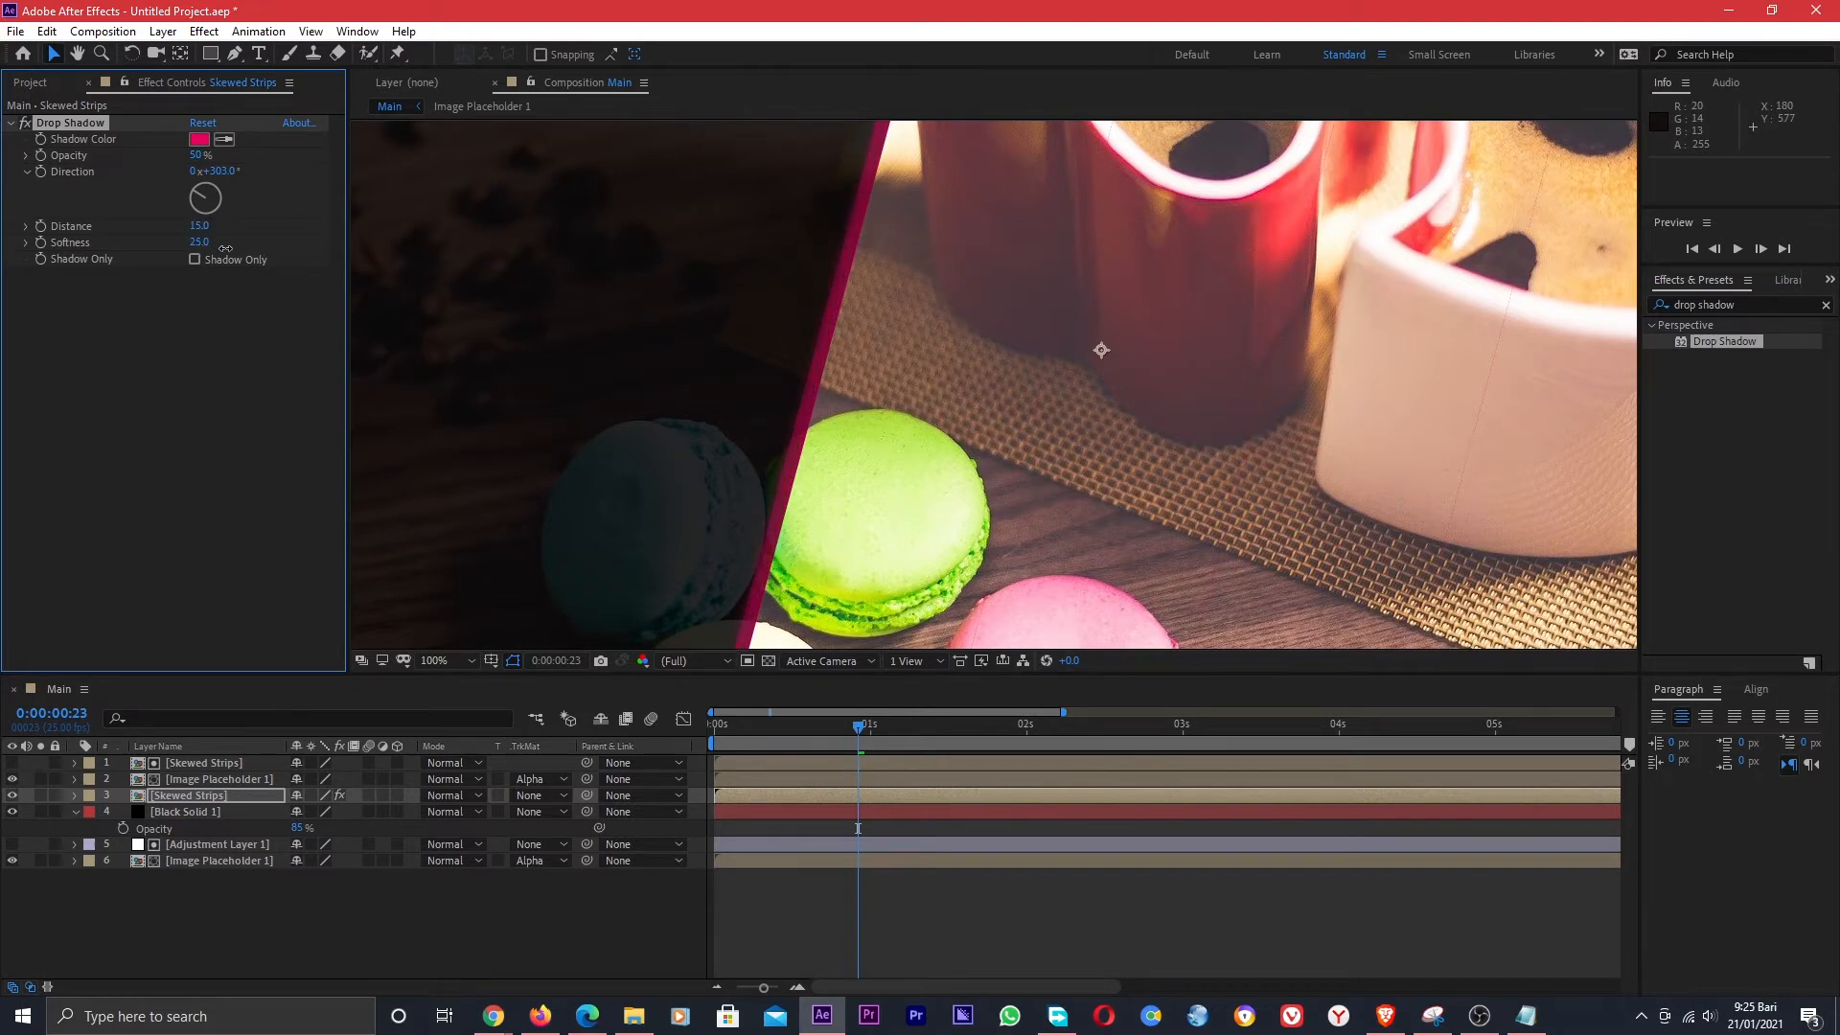
{"action": "key", "text": "comma"}
{"action": "key", "text": "comma"}
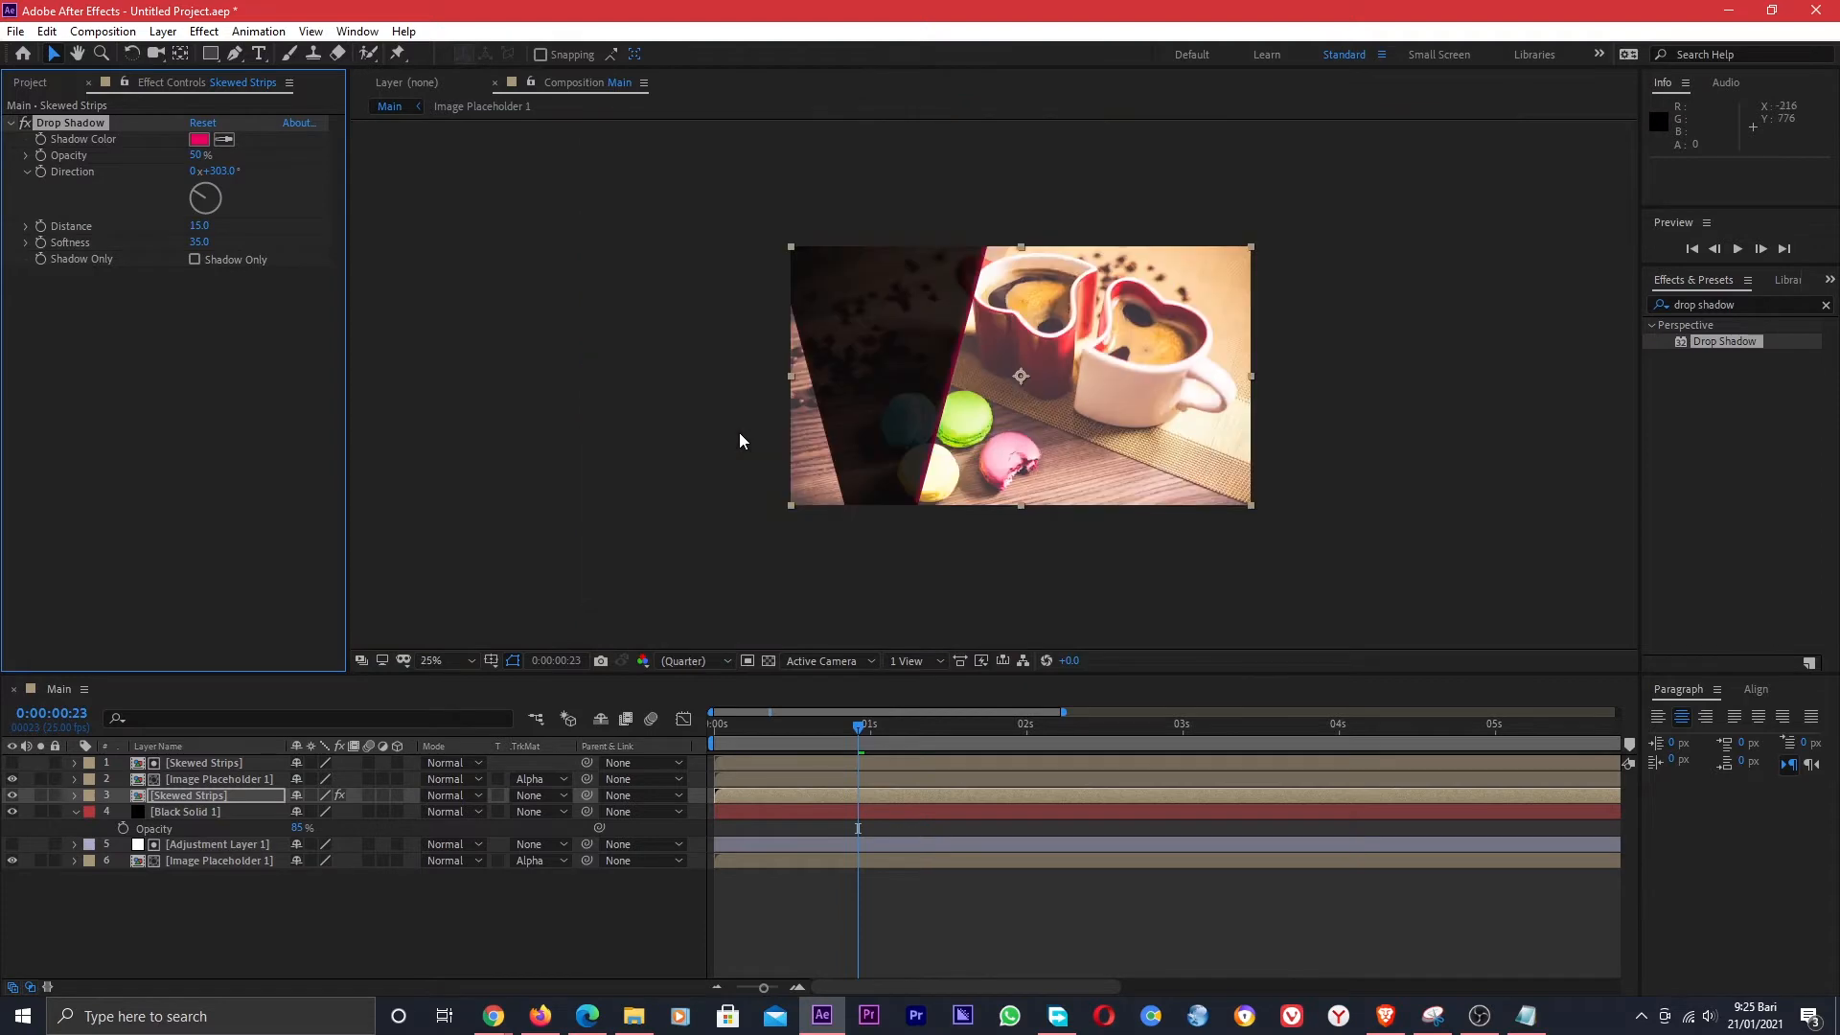
{"action": "key", "text": "period"}
{"action": "key", "text": "comma"}
{"action": "left_click_drag", "start_coordinate": [200, 190], "coordinate": [196, 191]}
Shift both Skewed Strips layers and the Image Placeholder 1 between them to start at 0:00:00:15, and preview the animation.
{"action": "left_click", "coordinate": [192, 774], "text": "ctrl"}
{"action": "left_click", "coordinate": [195, 763], "text": "ctrl"}
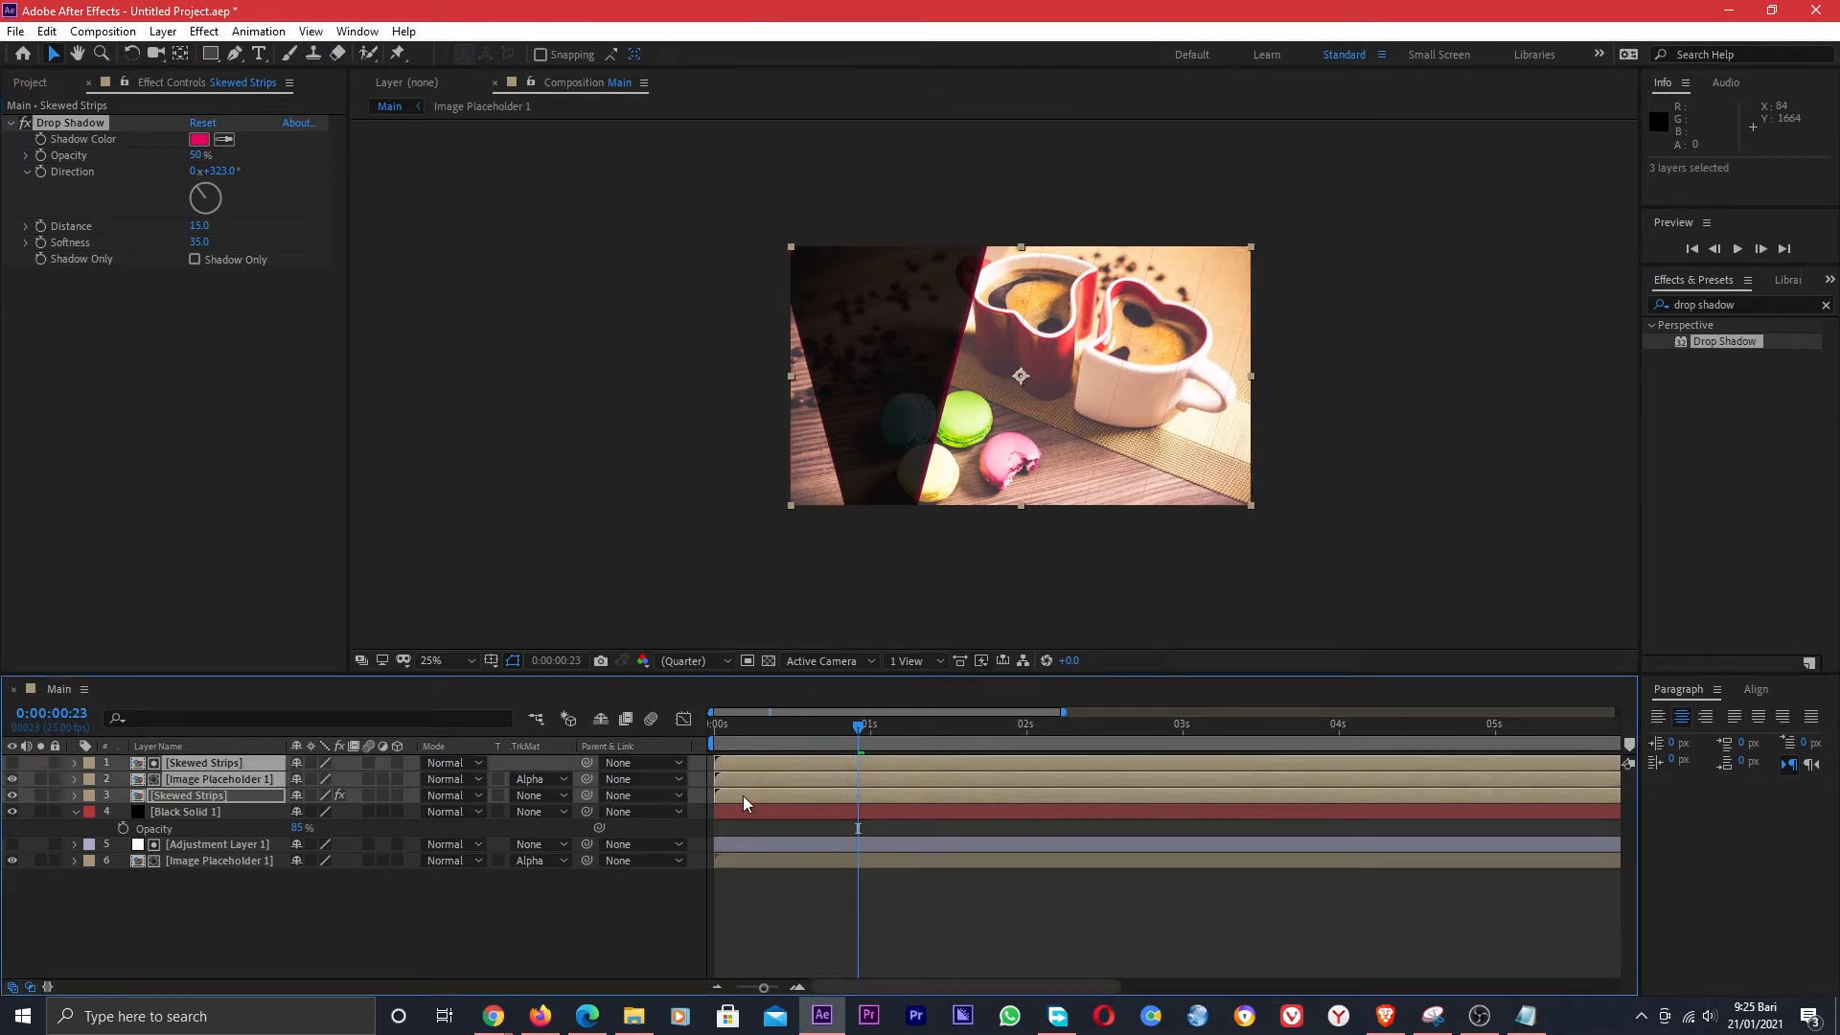
{"action": "left_click_drag", "start_coordinate": [743, 796], "coordinate": [895, 783]}
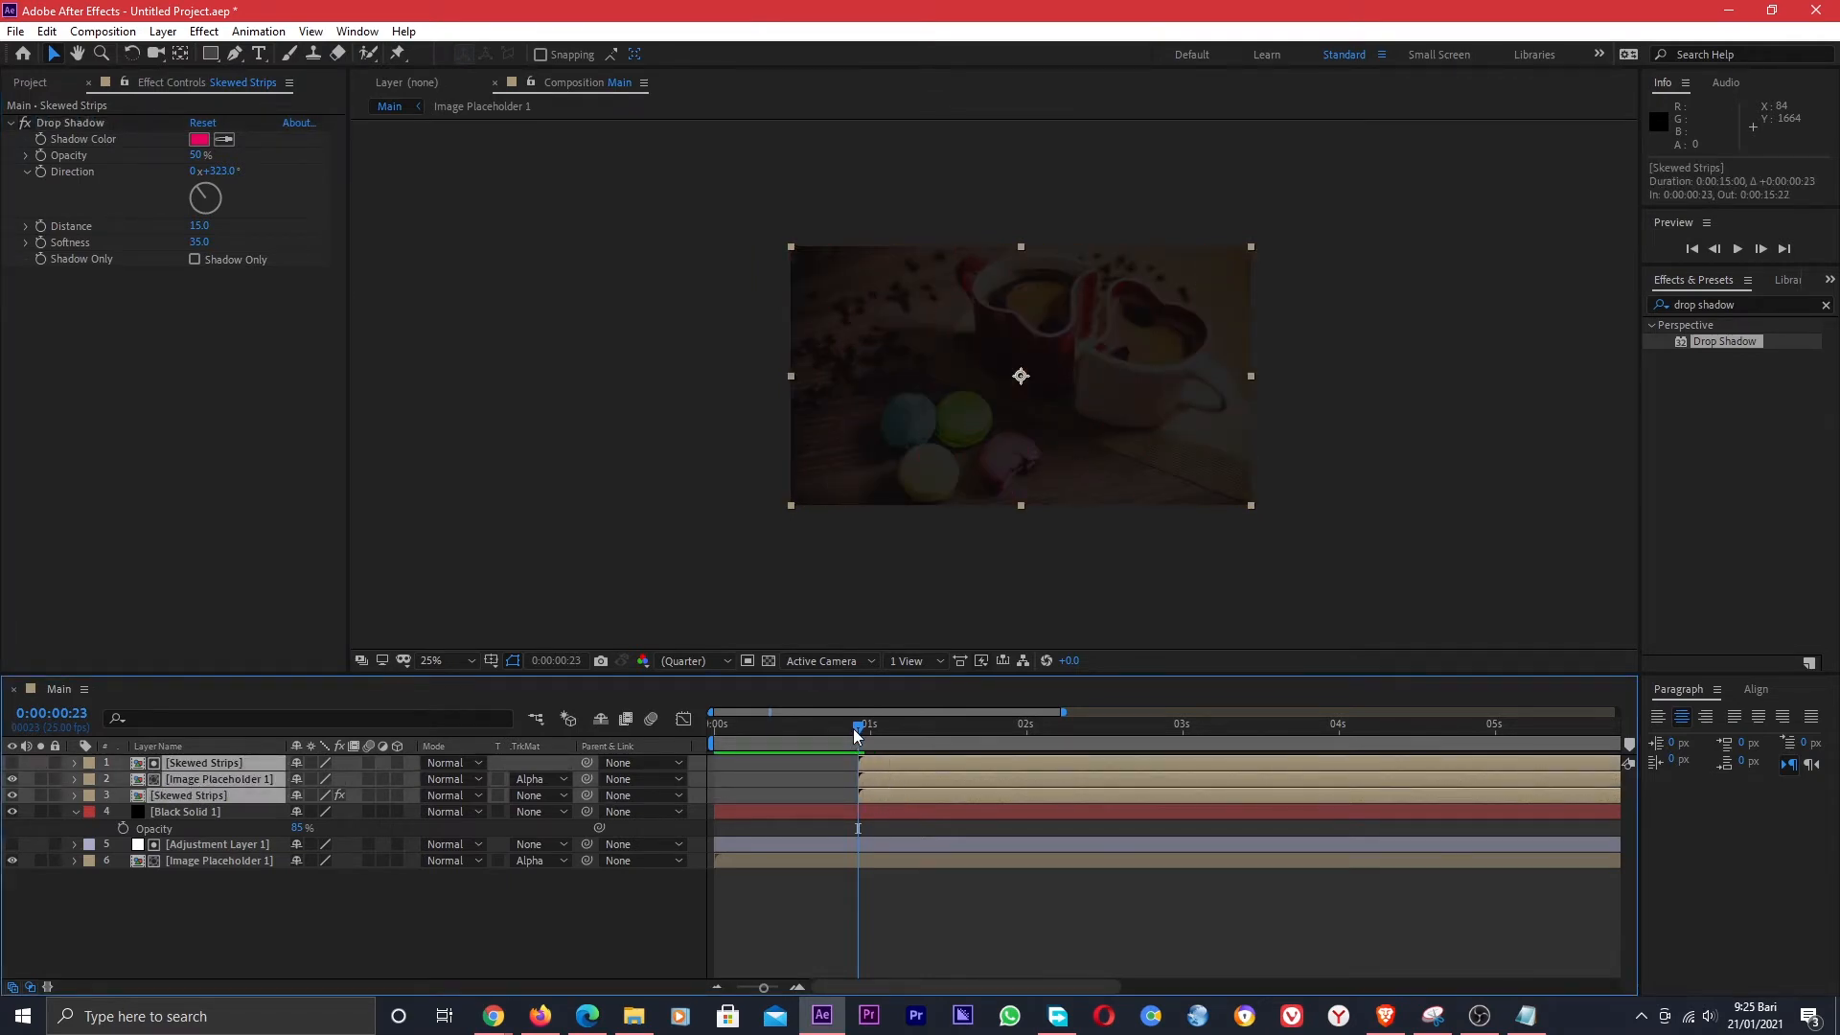
{"action": "left_click_drag", "start_coordinate": [846, 726], "coordinate": [805, 719]}
{"action": "left_click_drag", "start_coordinate": [869, 799], "coordinate": [816, 791]}
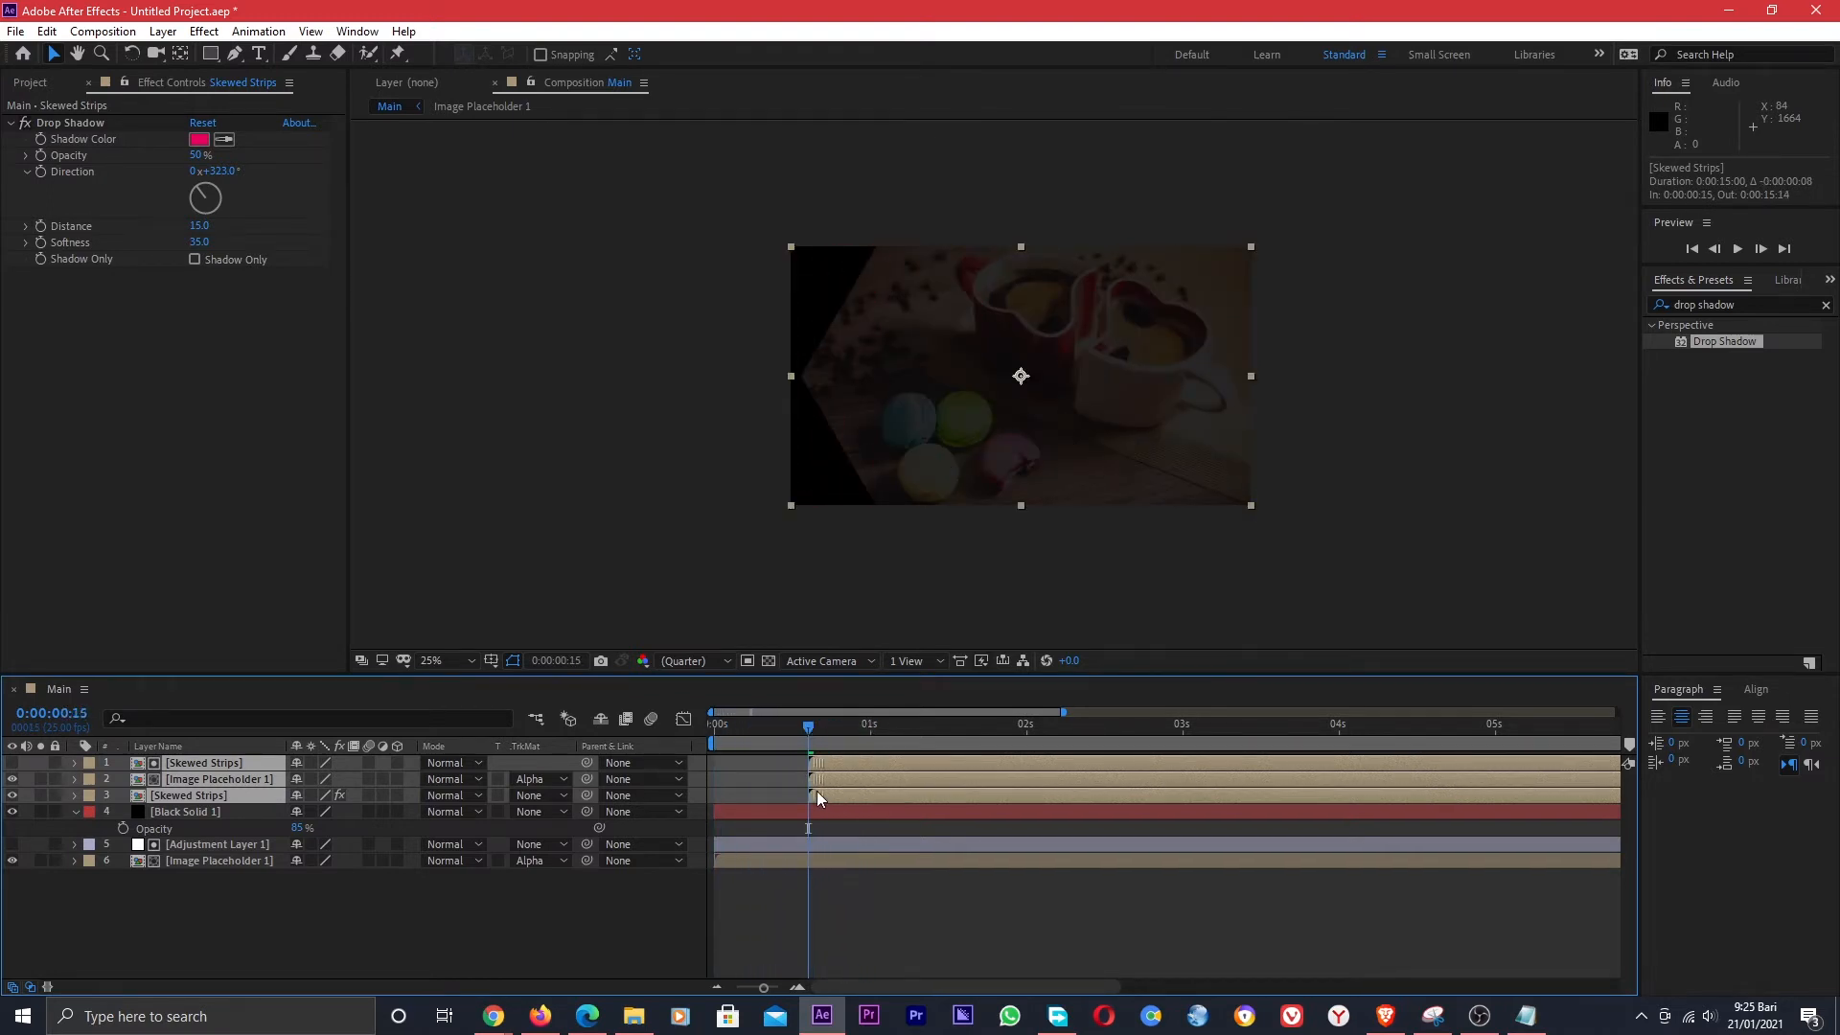
{"action": "left_click_drag", "start_coordinate": [781, 725], "coordinate": [720, 730]}
{"action": "key", "text": "space"}
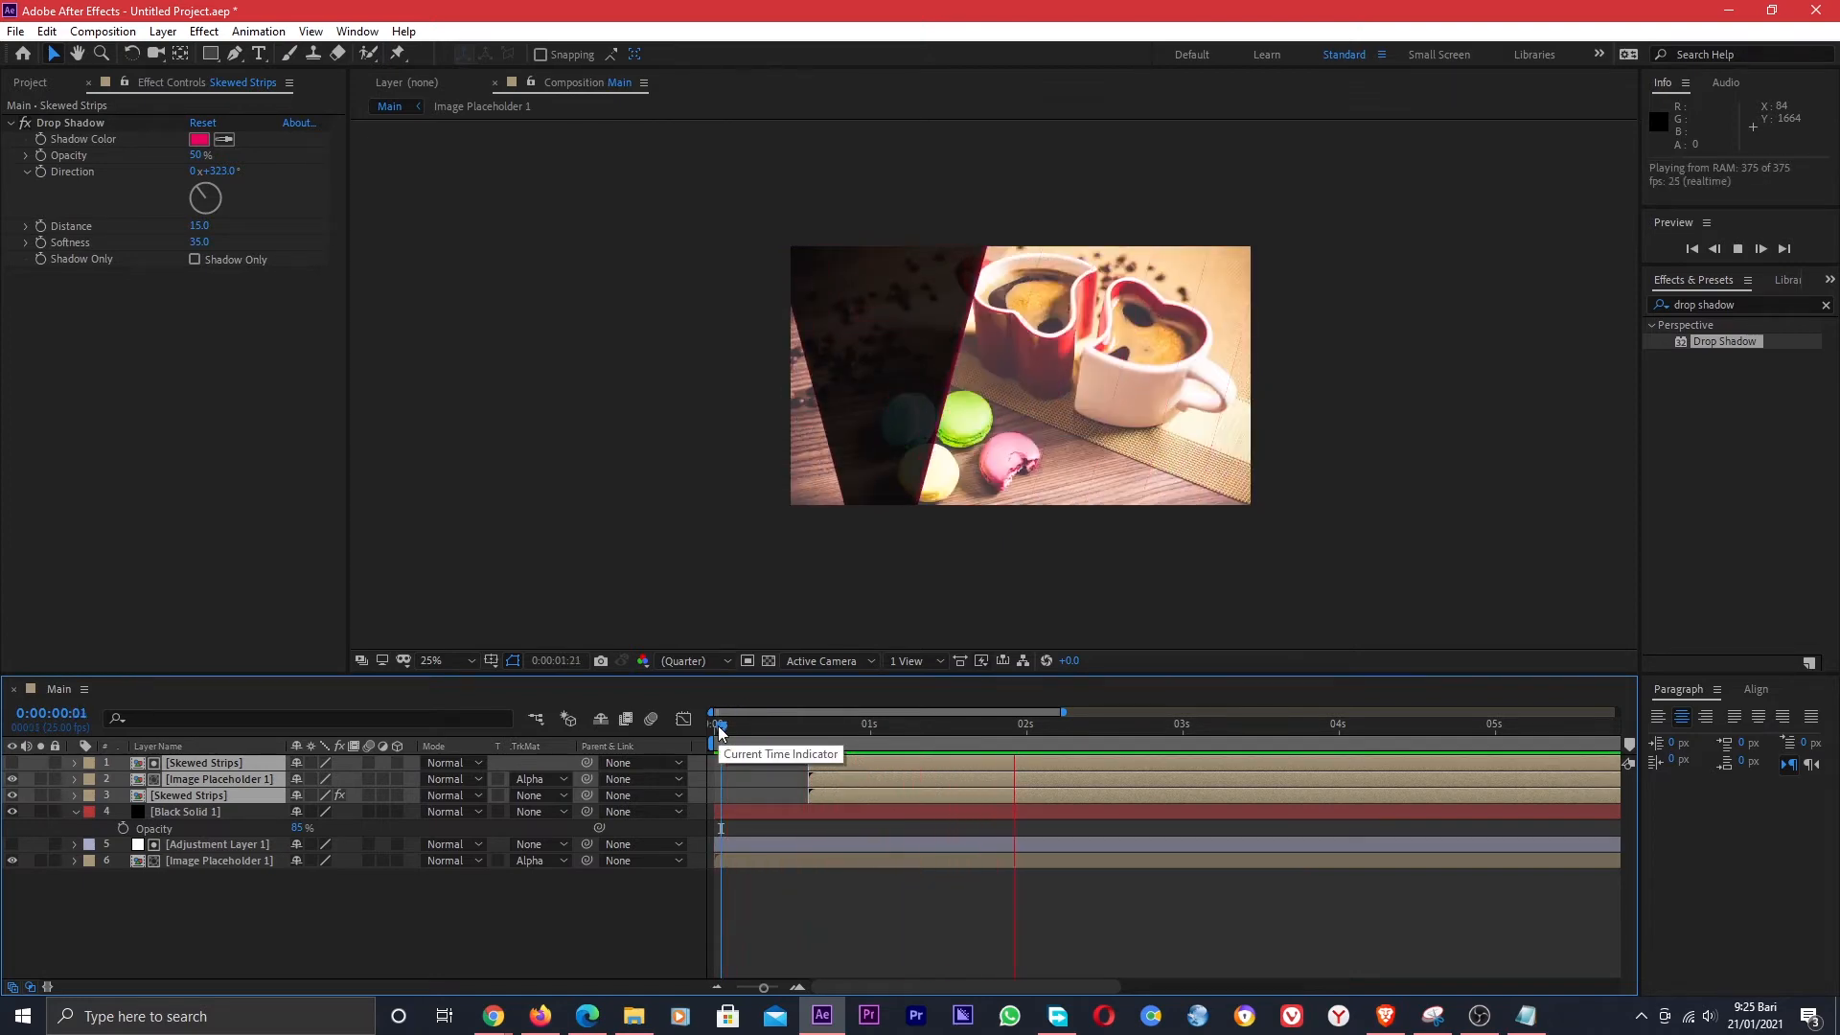
{"action": "left_click_drag", "start_coordinate": [721, 733], "coordinate": [786, 733]}
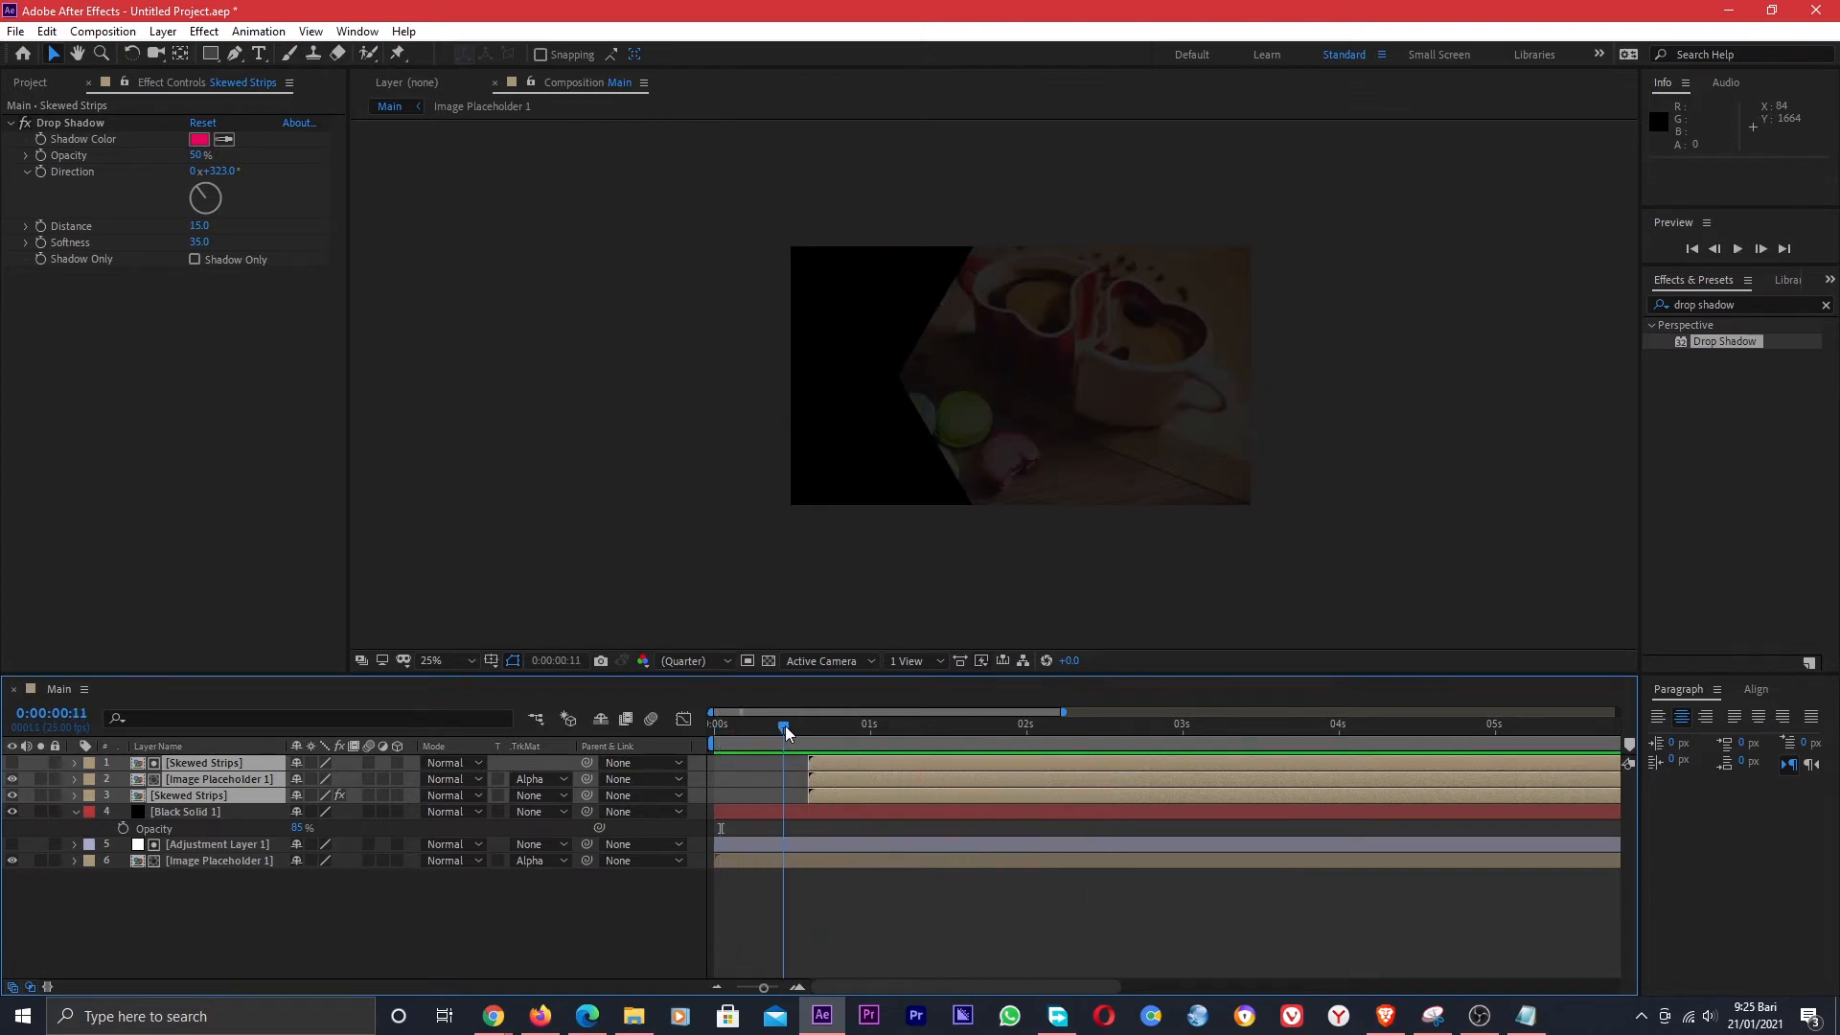
Add a Scale keyframe of 90% at 0:00:00:00 on the lowest Image Placeholder 1 layer.
{"action": "left_click", "coordinate": [627, 906]}
{"action": "left_click", "coordinate": [192, 860]}
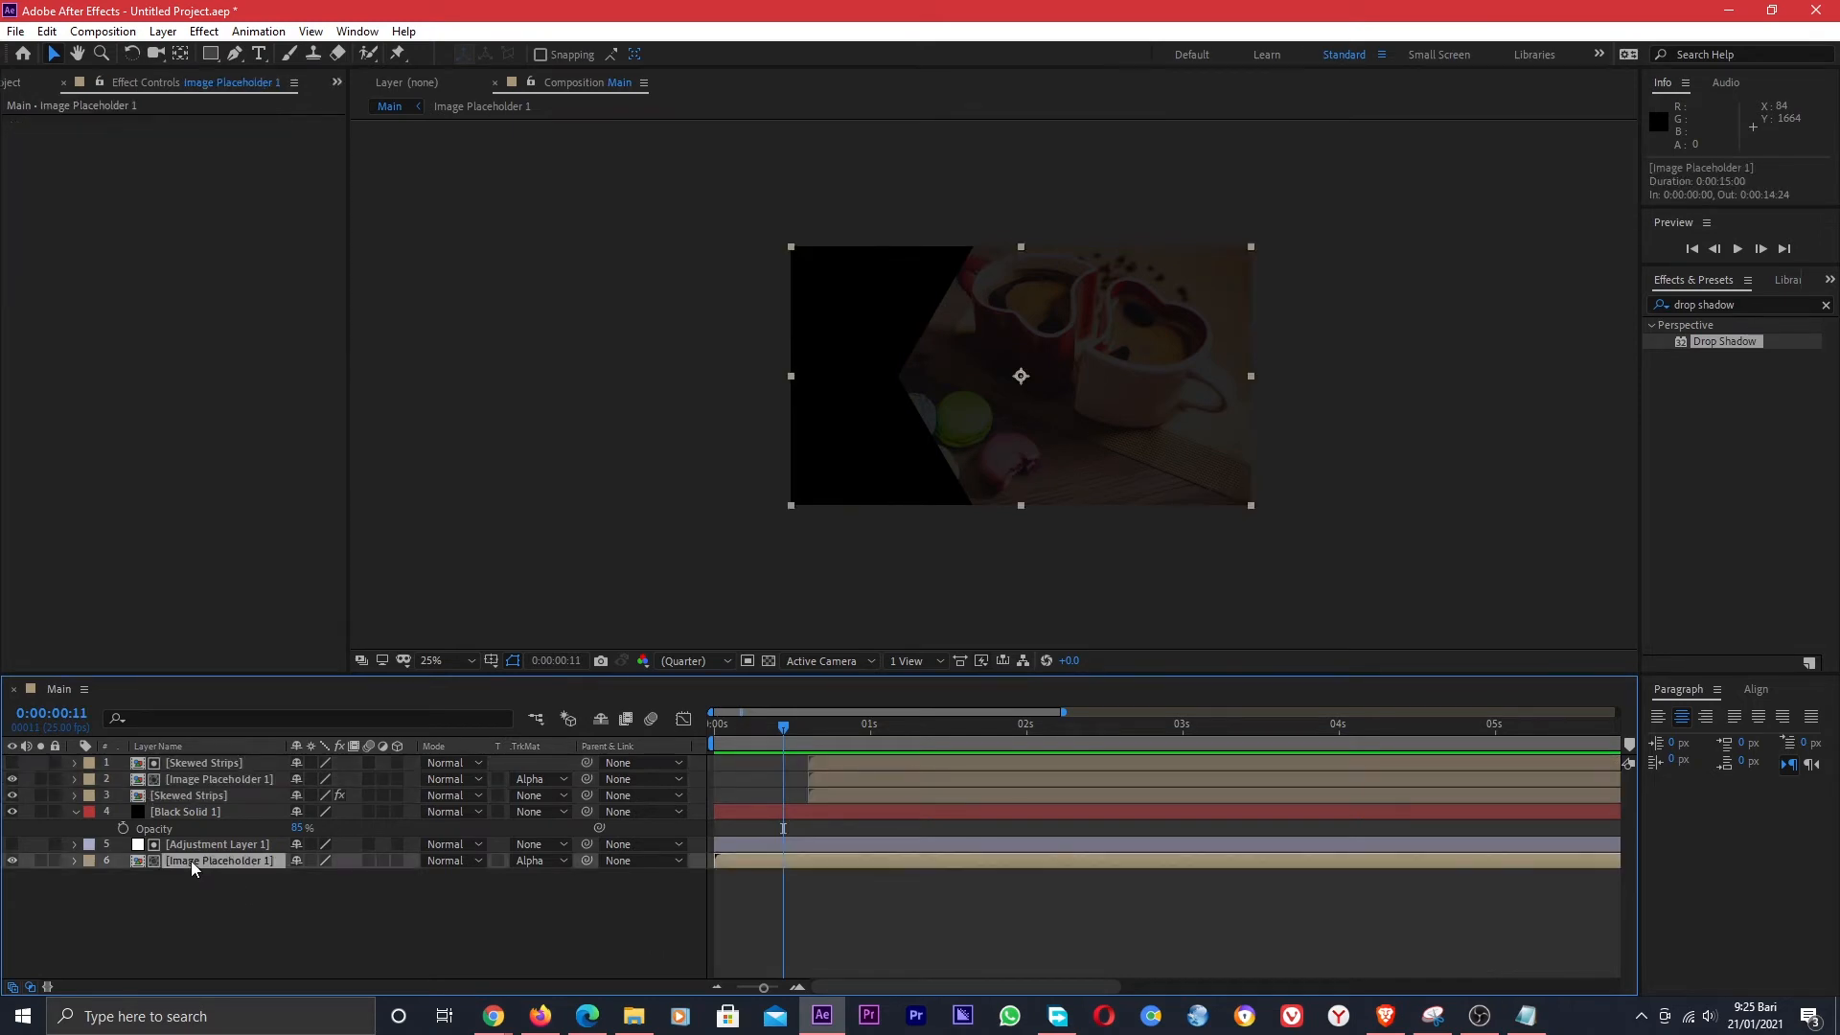
{"action": "key", "text": "p"}
{"action": "key", "text": "s"}
{"action": "left_click", "coordinate": [713, 728]}
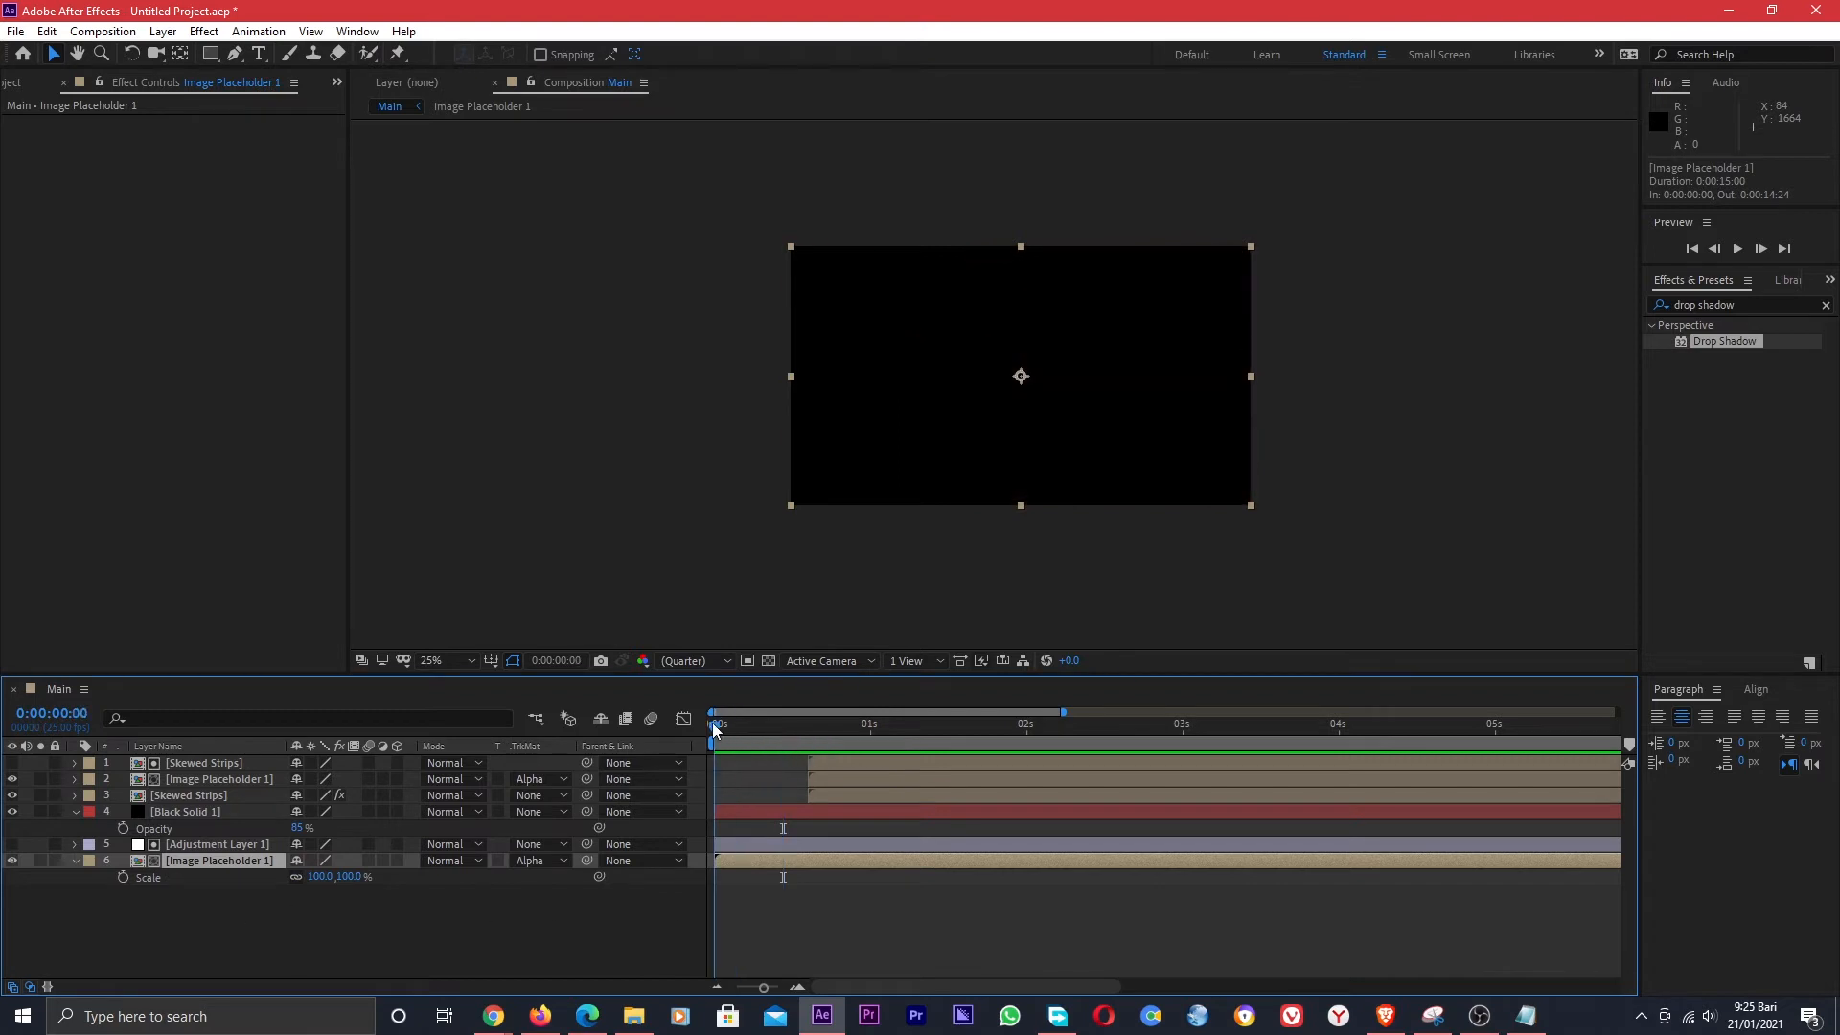
{"action": "left_click", "coordinate": [319, 876]}
{"action": "type", "text": "90"}
{"action": "key", "text": "Return"}
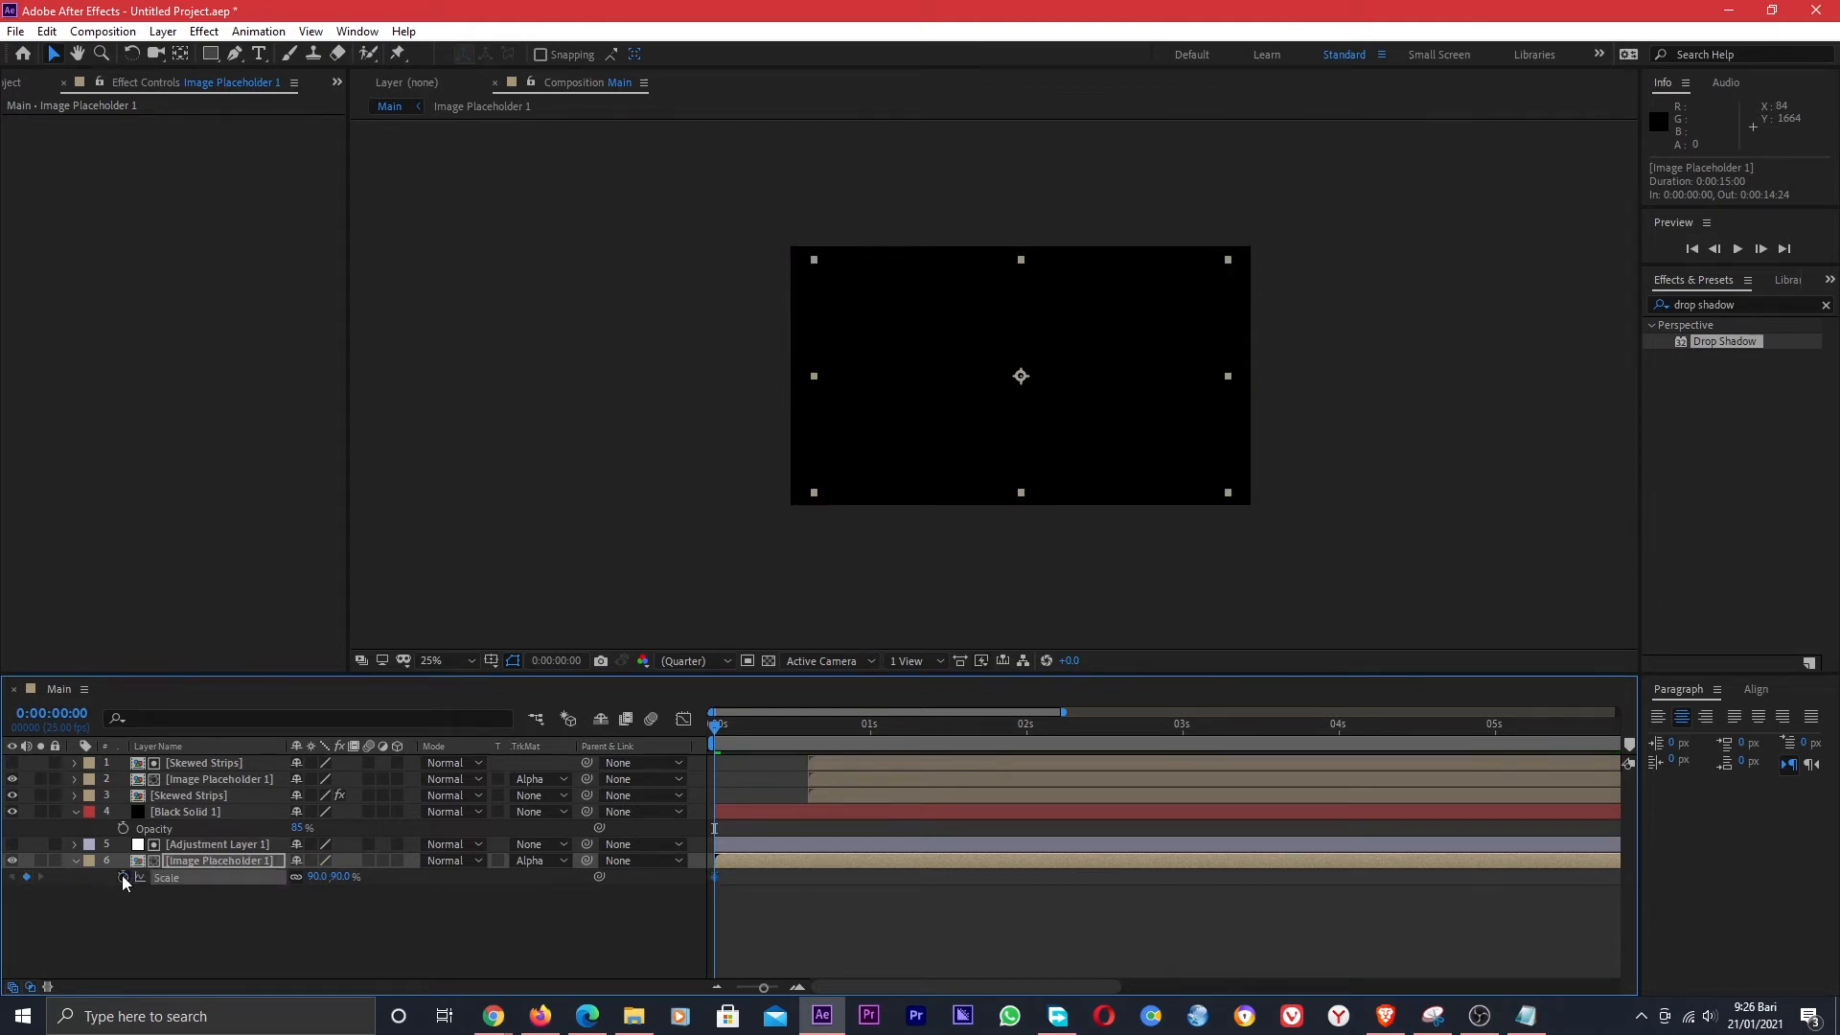
Add a second Scale keyframe of 100% at 0:00:00:15 on the same Image Placeholder 1 layer.
{"action": "mouse_move", "coordinate": [793, 724]}
{"action": "left_mouse_down"}
{"action": "mouse_move", "coordinate": [853, 732]}
{"action": "mouse_move", "coordinate": [820, 732]}
{"action": "left_mouse_up"}
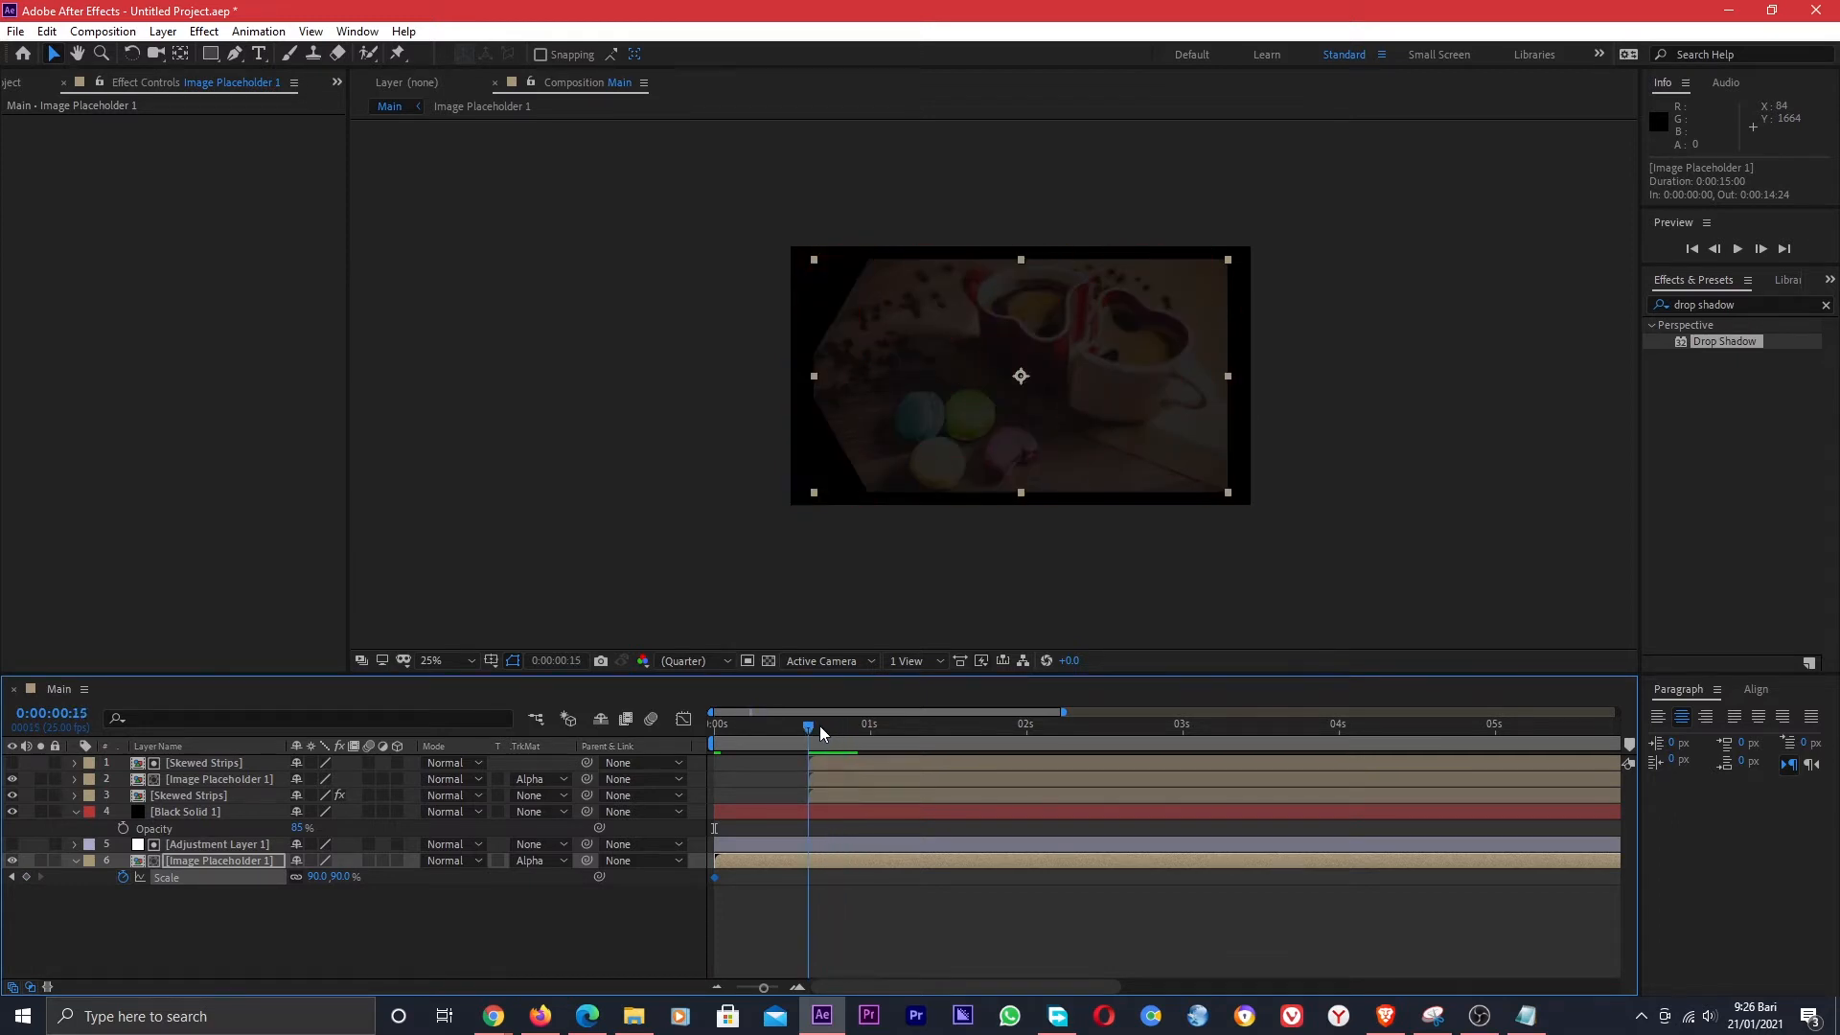
{"action": "left_click", "coordinate": [319, 877]}
{"action": "type", "text": "100"}
{"action": "key", "text": "Return"}
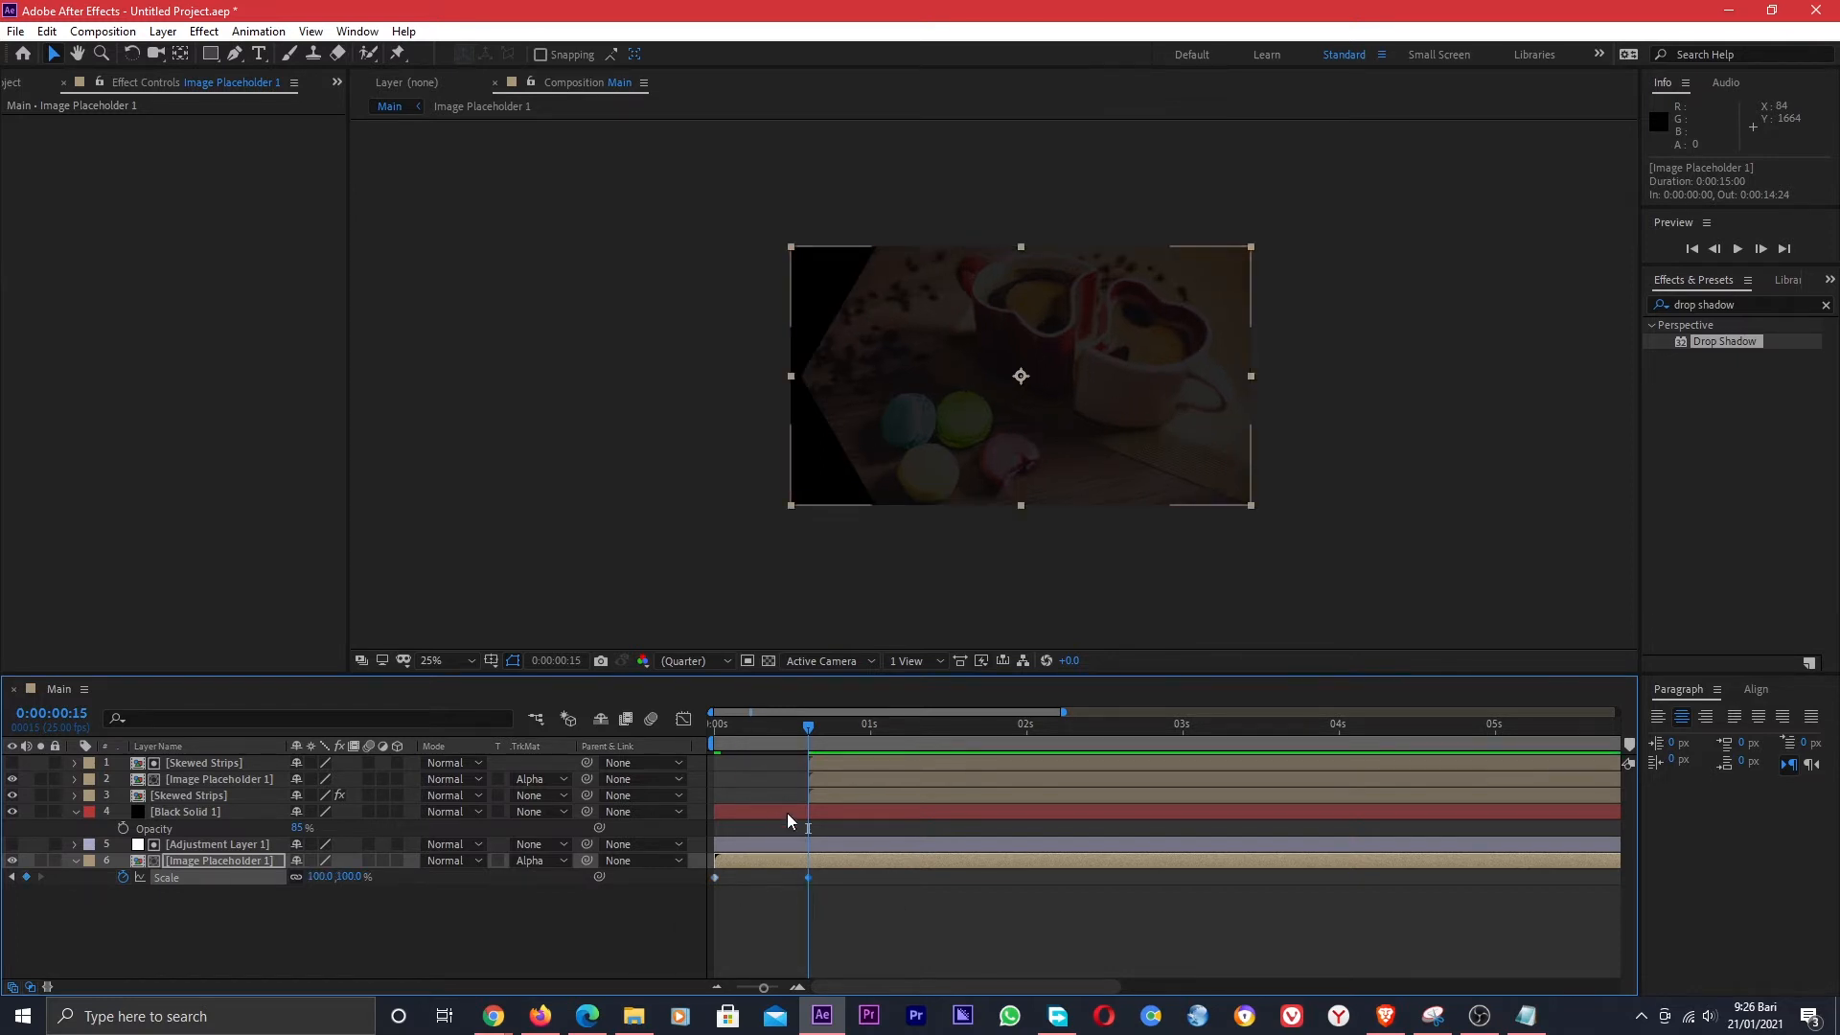
Apply Easy Ease to both Scale keyframes of the lowest Image Placeholder 1 and preview from the start.
{"action": "left_click_drag", "start_coordinate": [820, 875], "coordinate": [721, 876]}
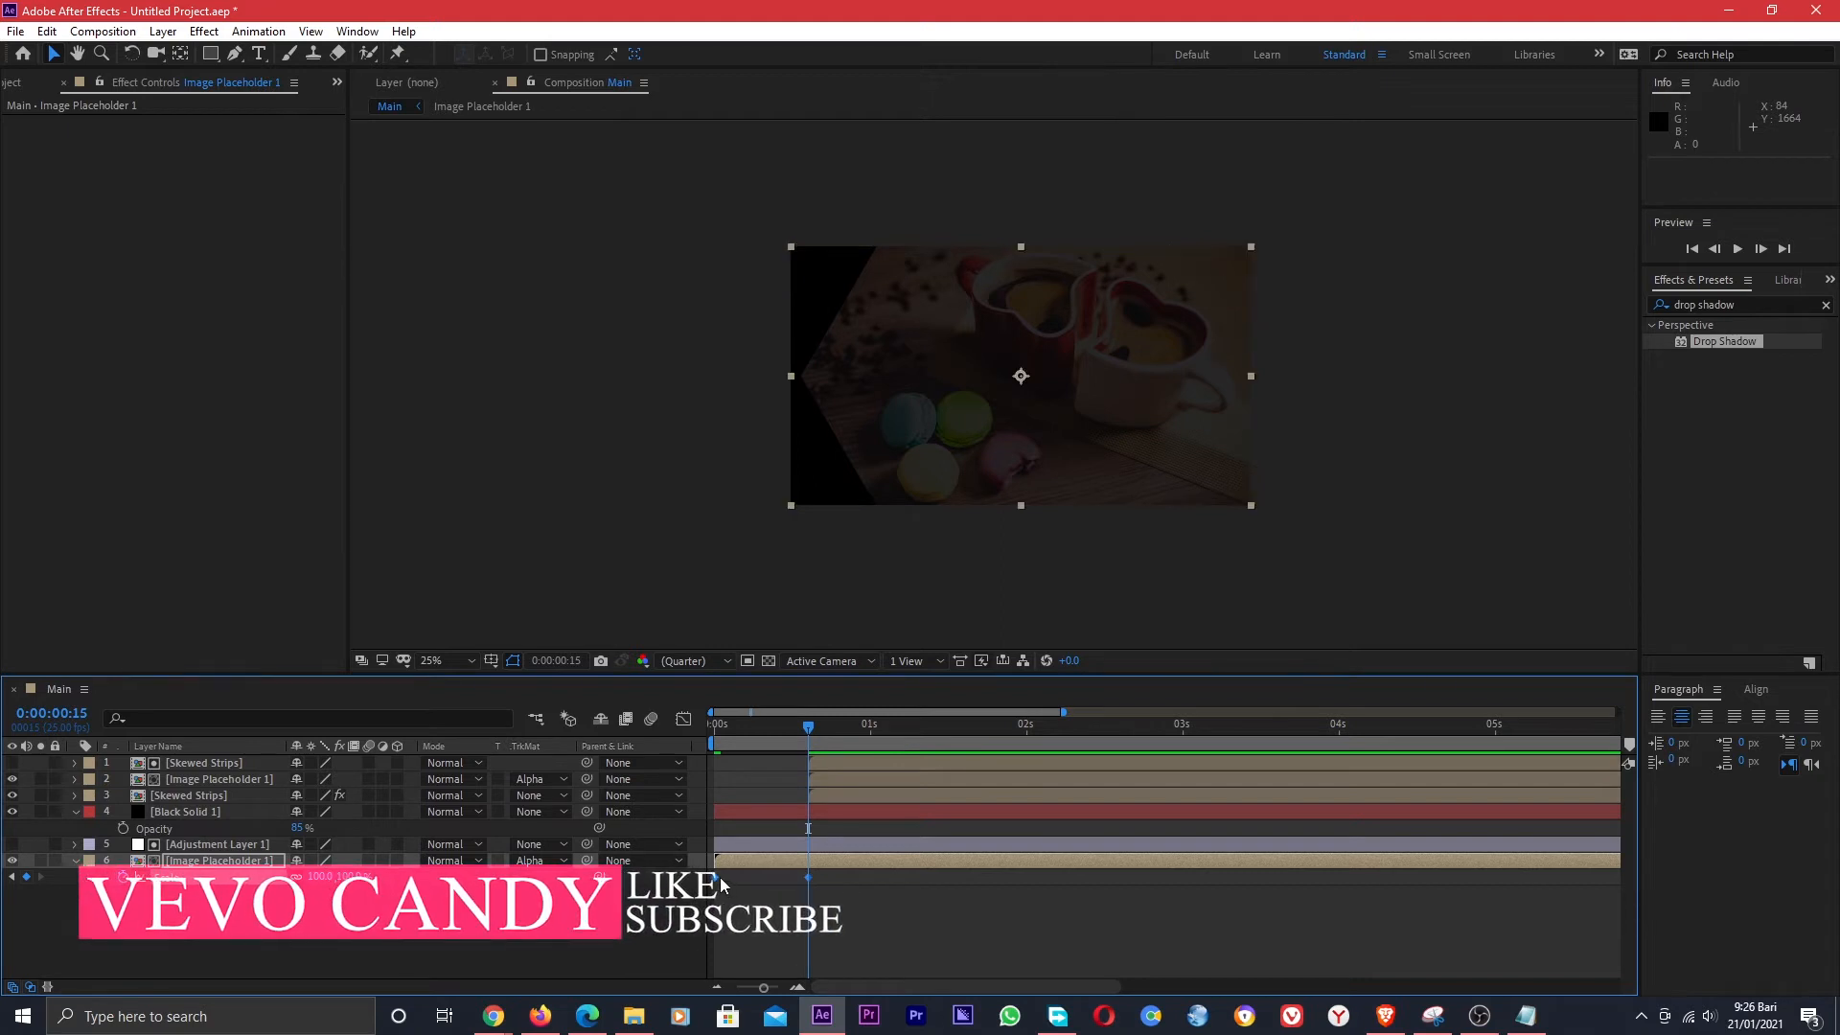
{"action": "right_click", "coordinate": [721, 877]}
{"action": "left_click", "coordinate": [712, 880]}
{"action": "right_click", "coordinate": [712, 880]}
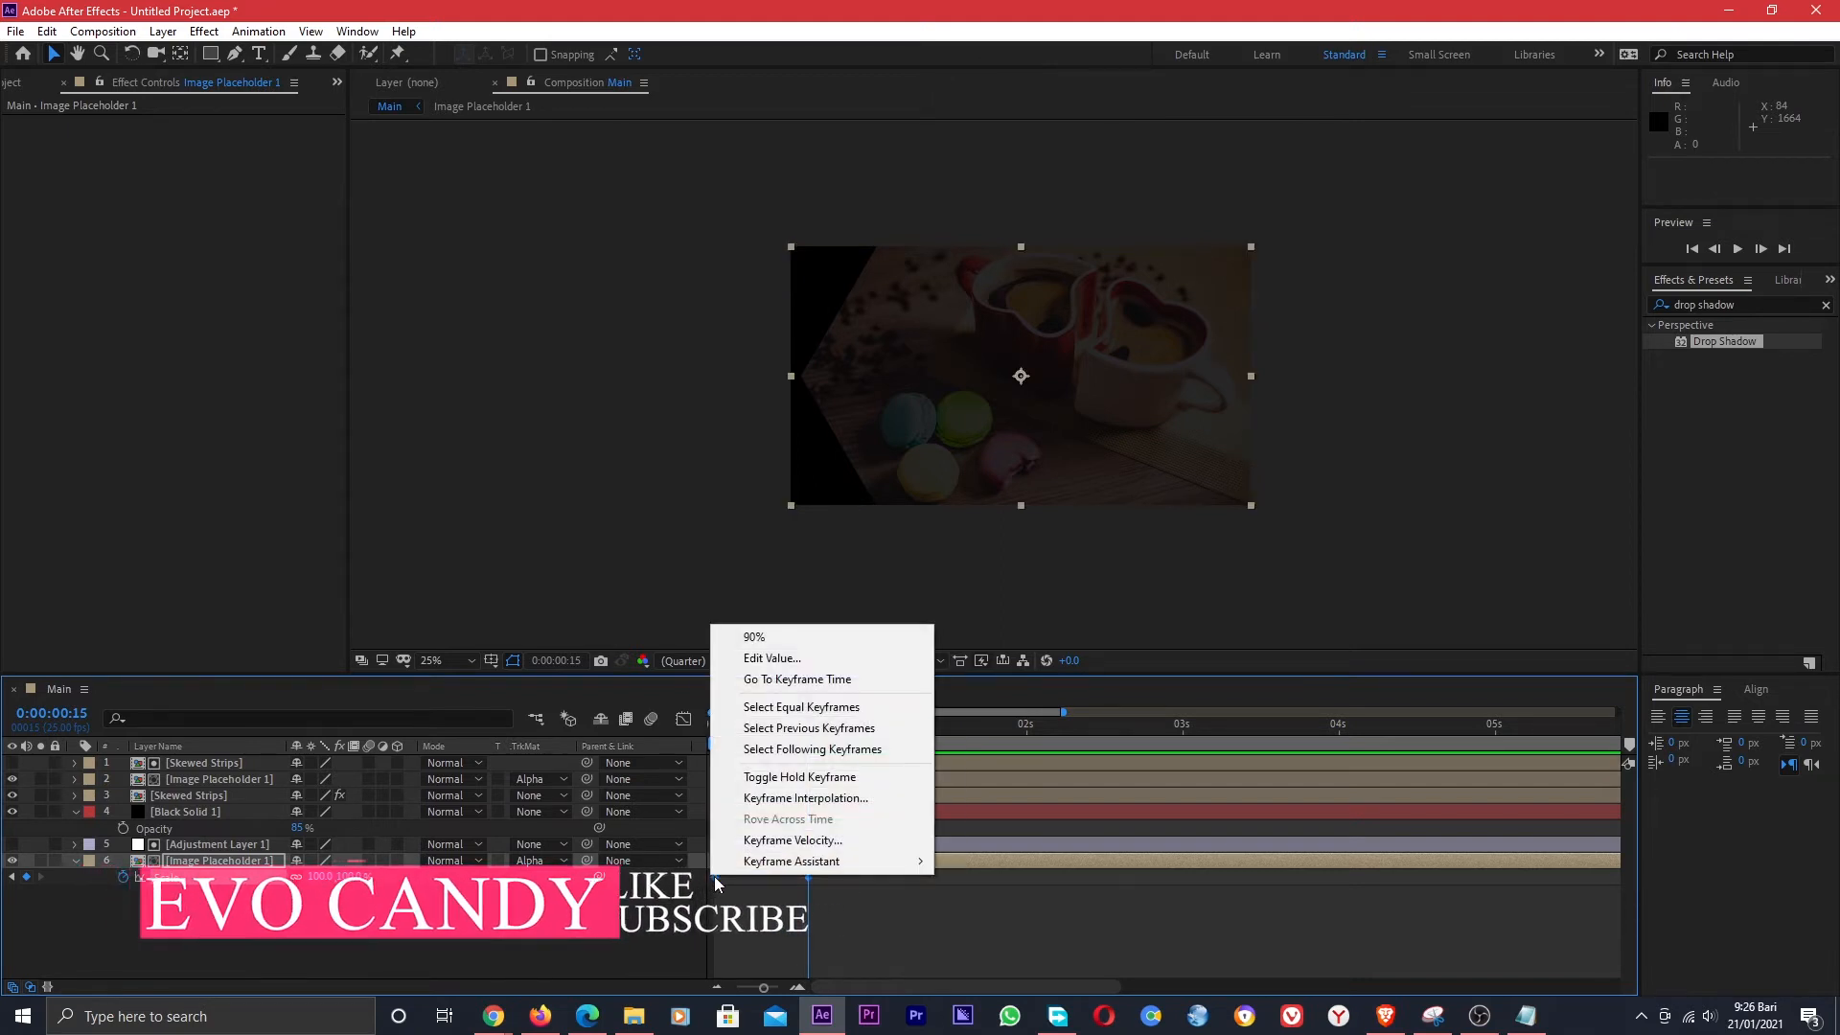
{"action": "mouse_move", "coordinate": [796, 859]}
{"action": "left_click", "coordinate": [979, 739]}
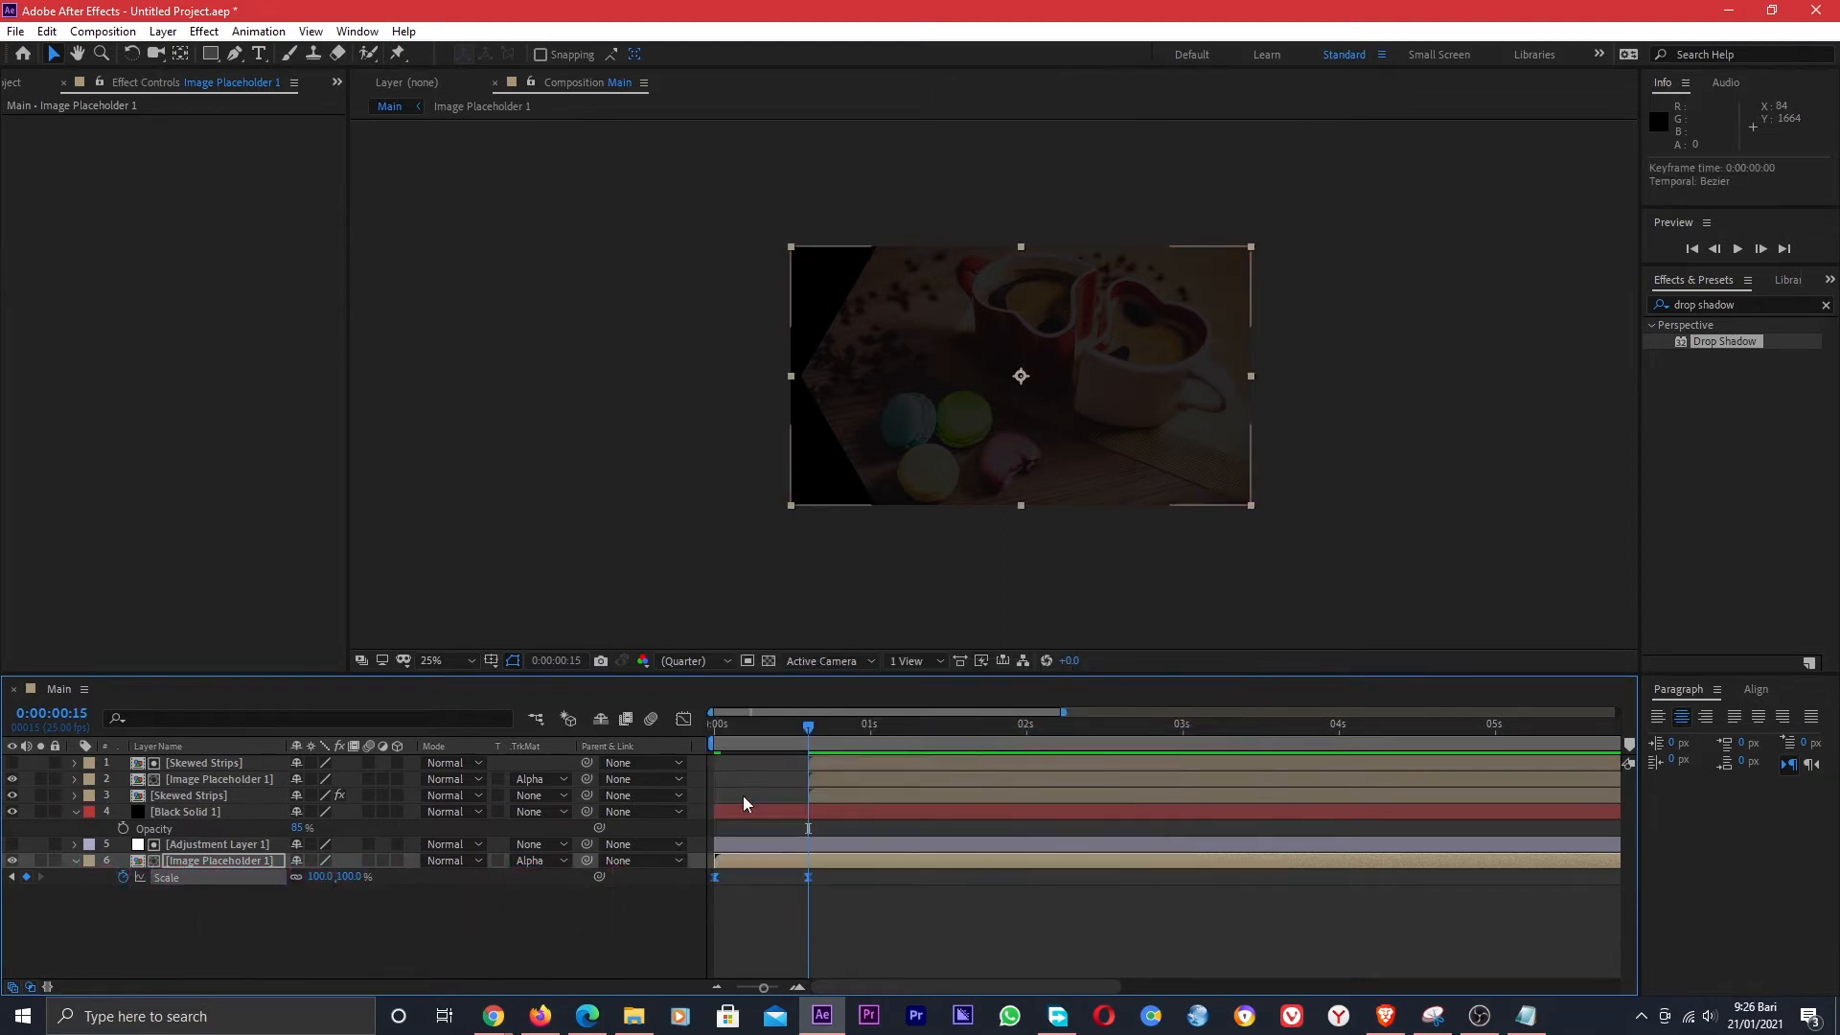
{"action": "key", "text": "space"}
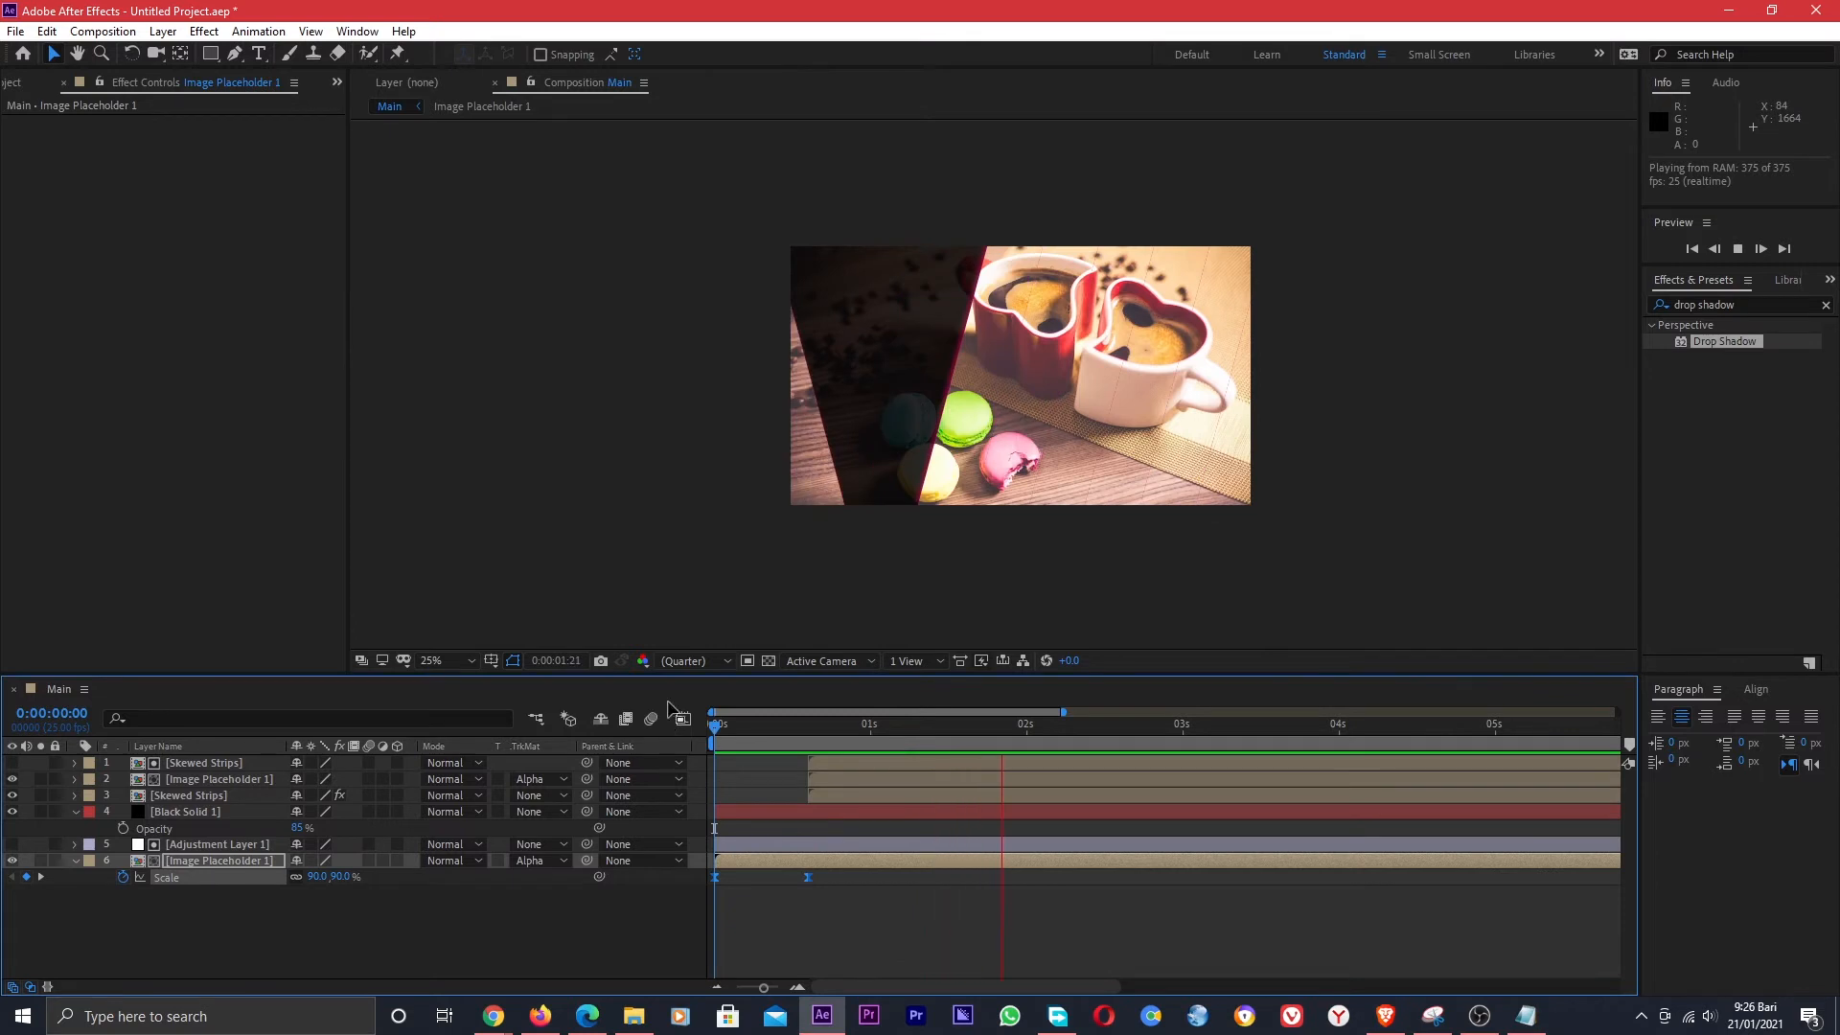
{"action": "left_click", "coordinate": [733, 725]}
Add a 100% Scale keyframe at 0:00:00:15 on the upper Image Placeholder 1 layer.
{"action": "left_click_drag", "start_coordinate": [733, 728], "coordinate": [836, 727]}
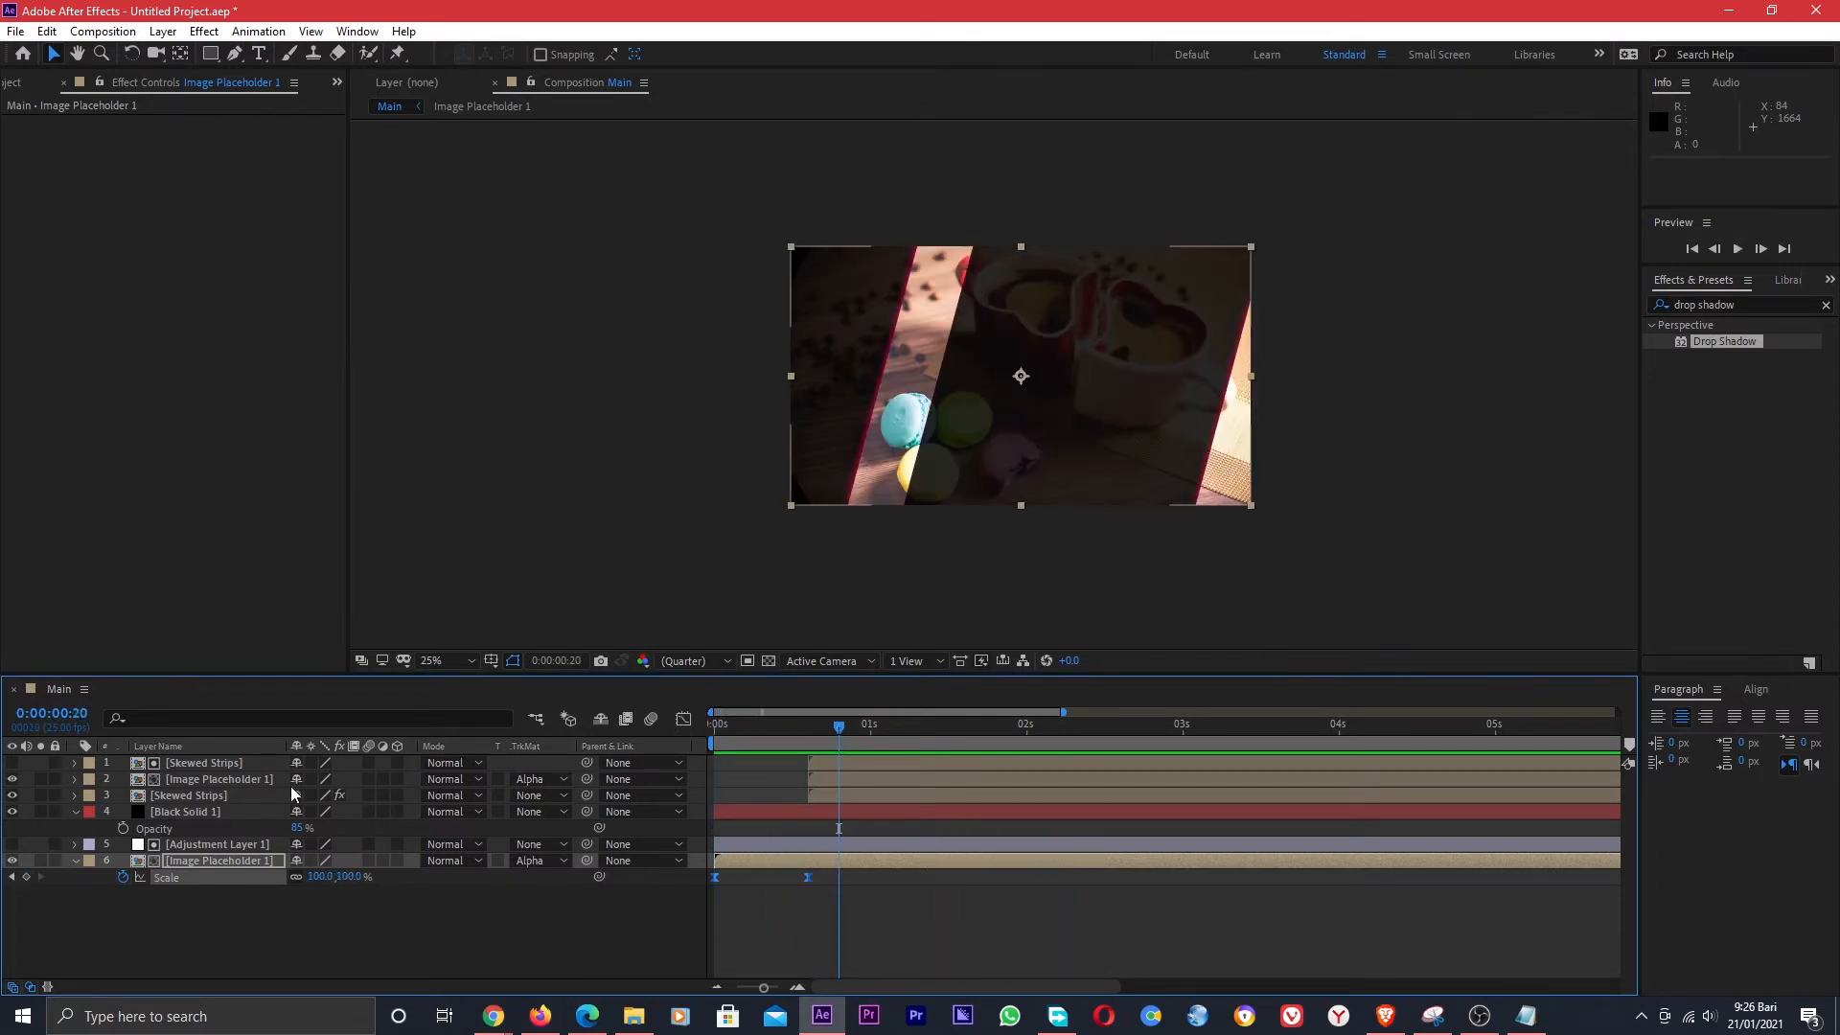
{"action": "left_click", "coordinate": [231, 780]}
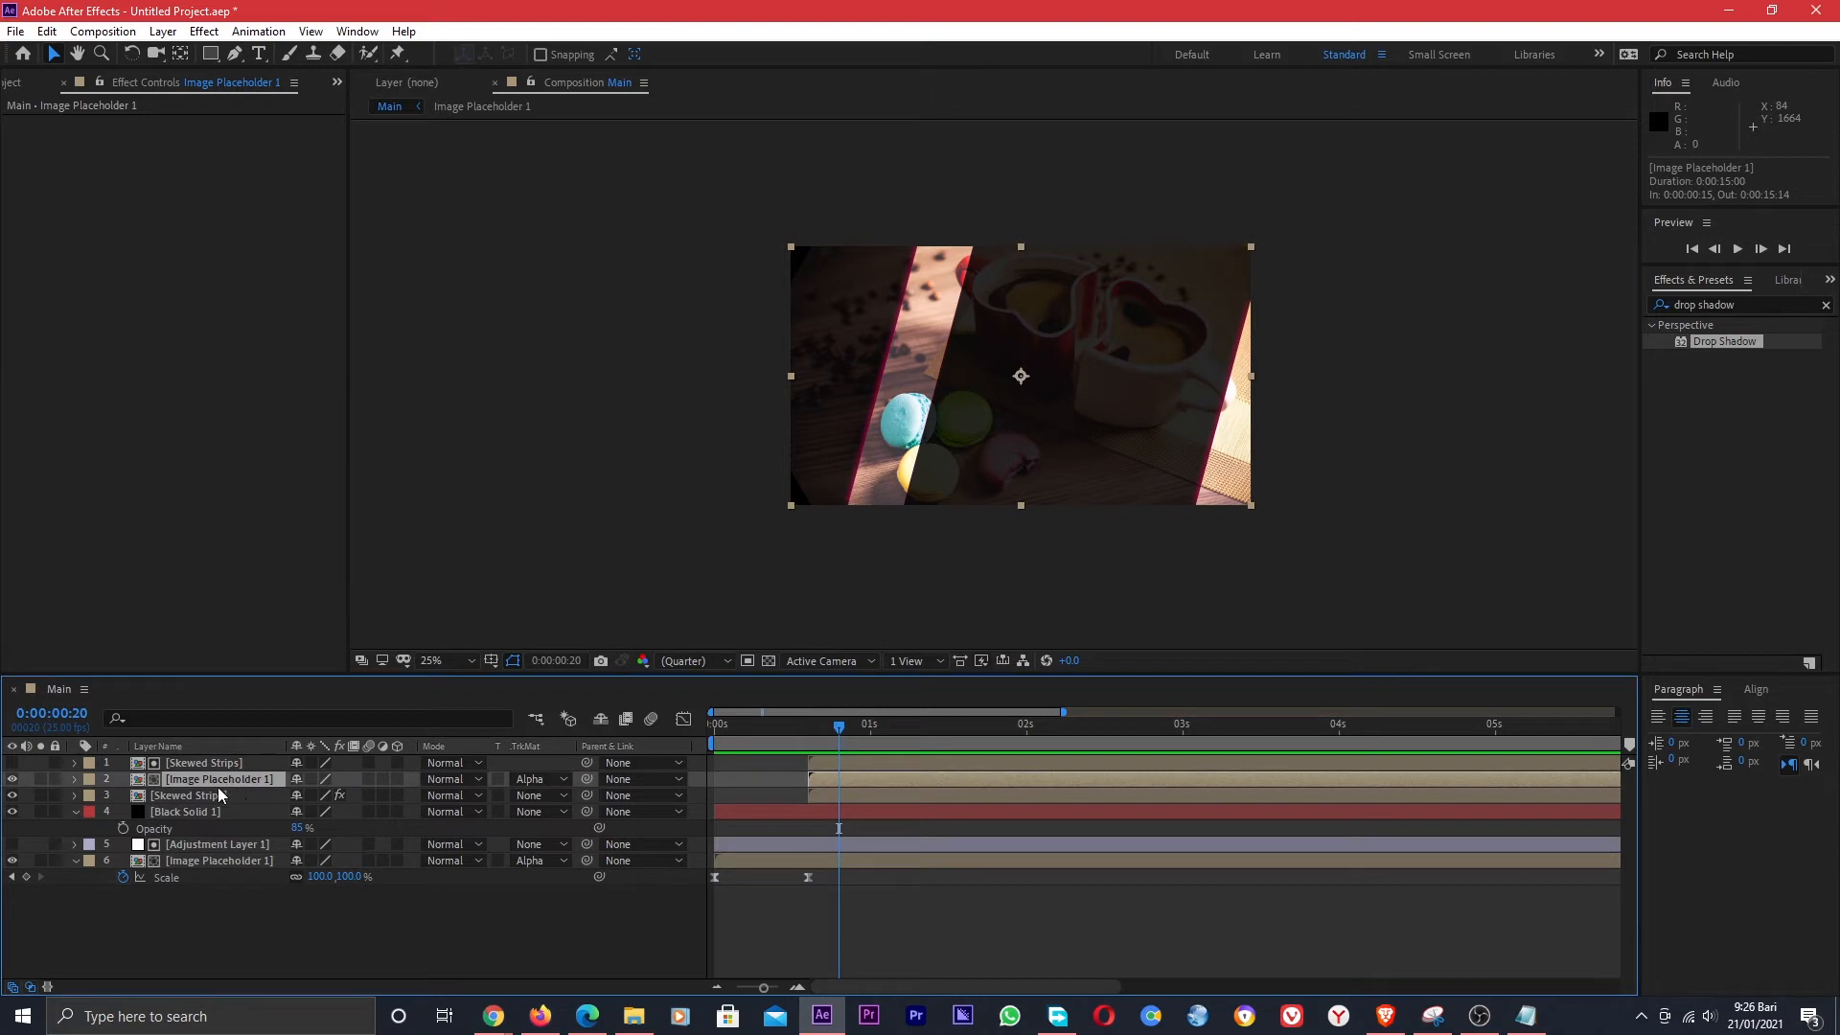
{"action": "key", "text": "s"}
{"action": "left_click_drag", "start_coordinate": [841, 724], "coordinate": [820, 720]}
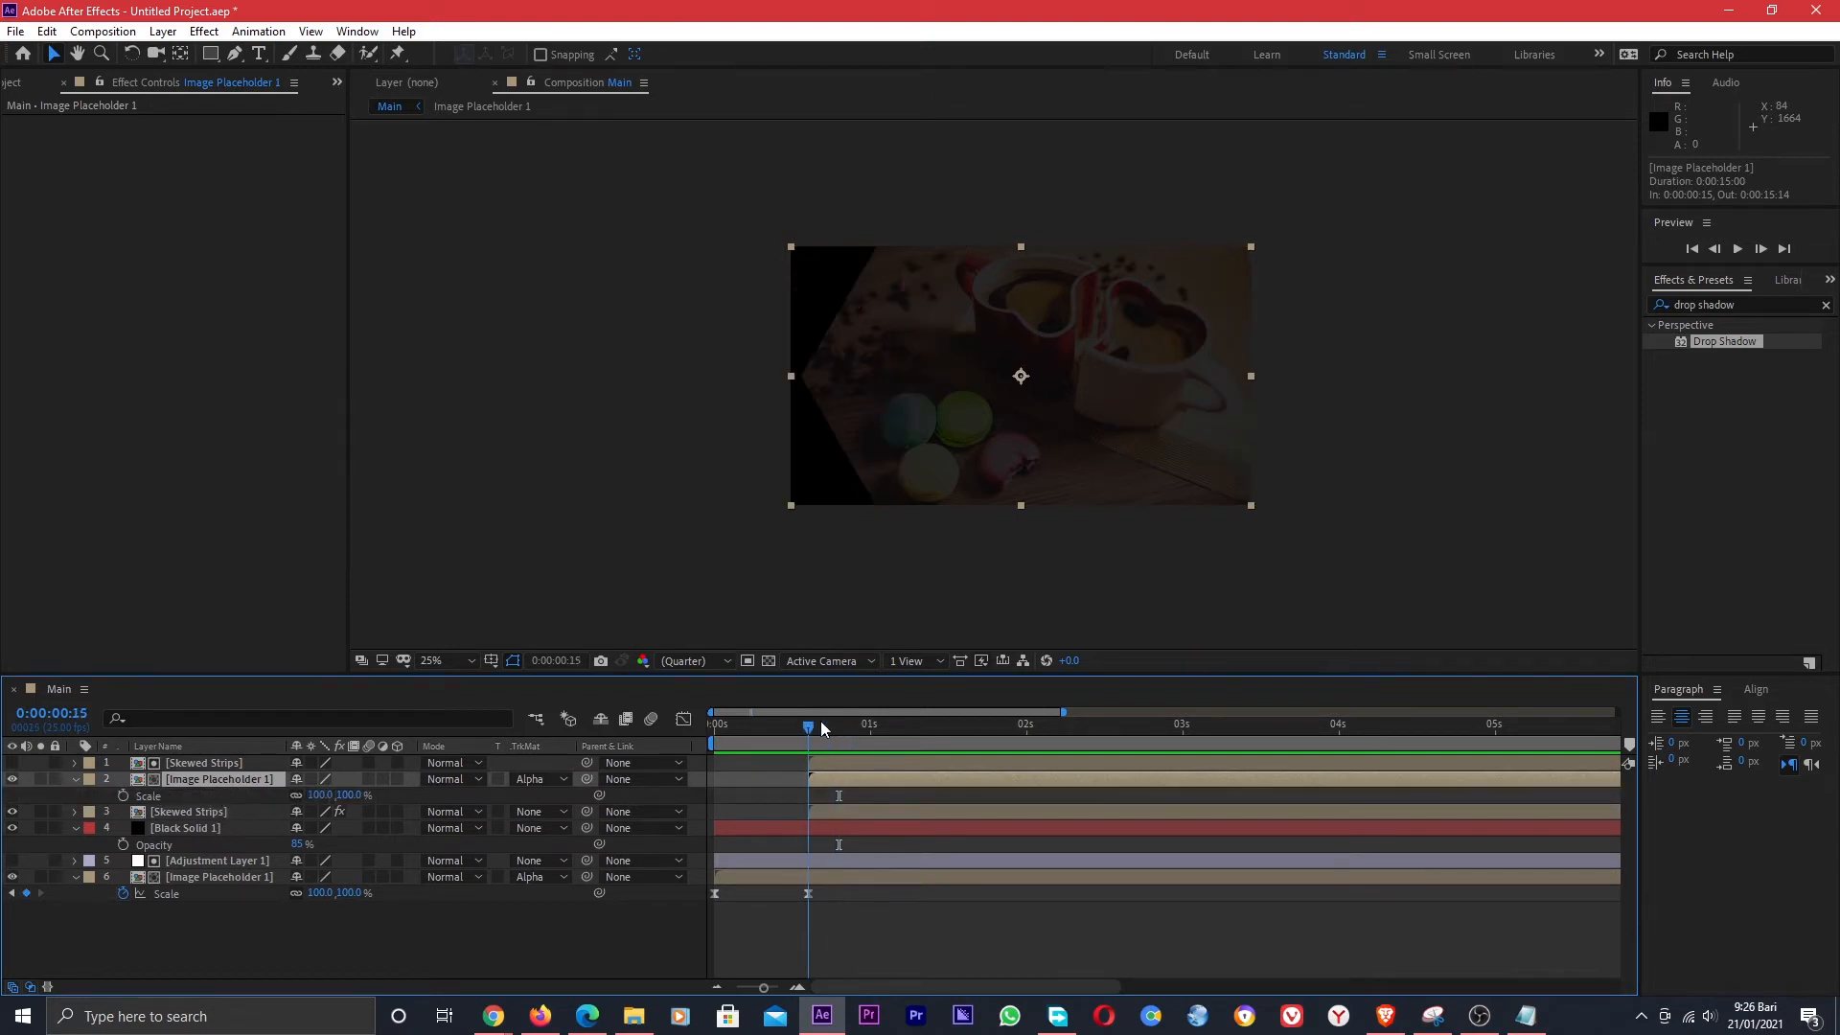
{"action": "left_click", "coordinate": [123, 795]}
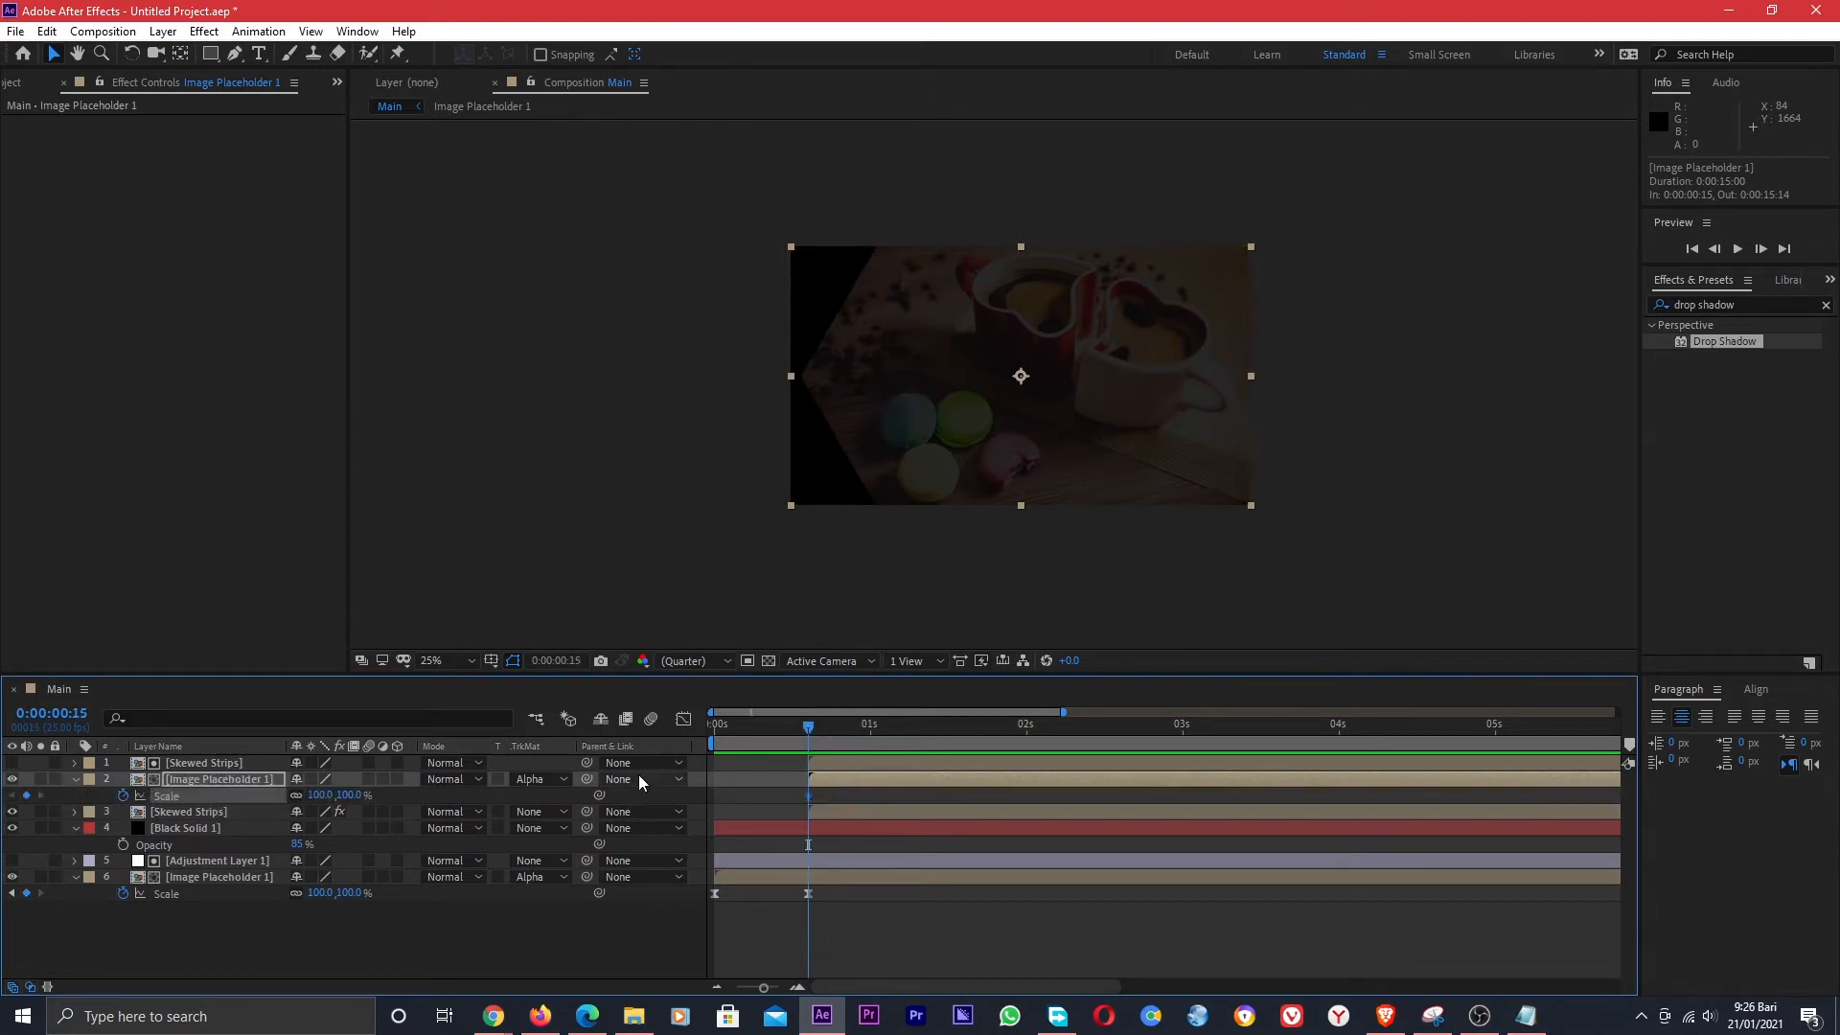
Add a 105% Scale keyframe at 0:00:06:00 on the upper Image Placeholder 1 layer and preview the animation from the start.
{"action": "left_click_drag", "start_coordinate": [1056, 714], "coordinate": [1334, 714]}
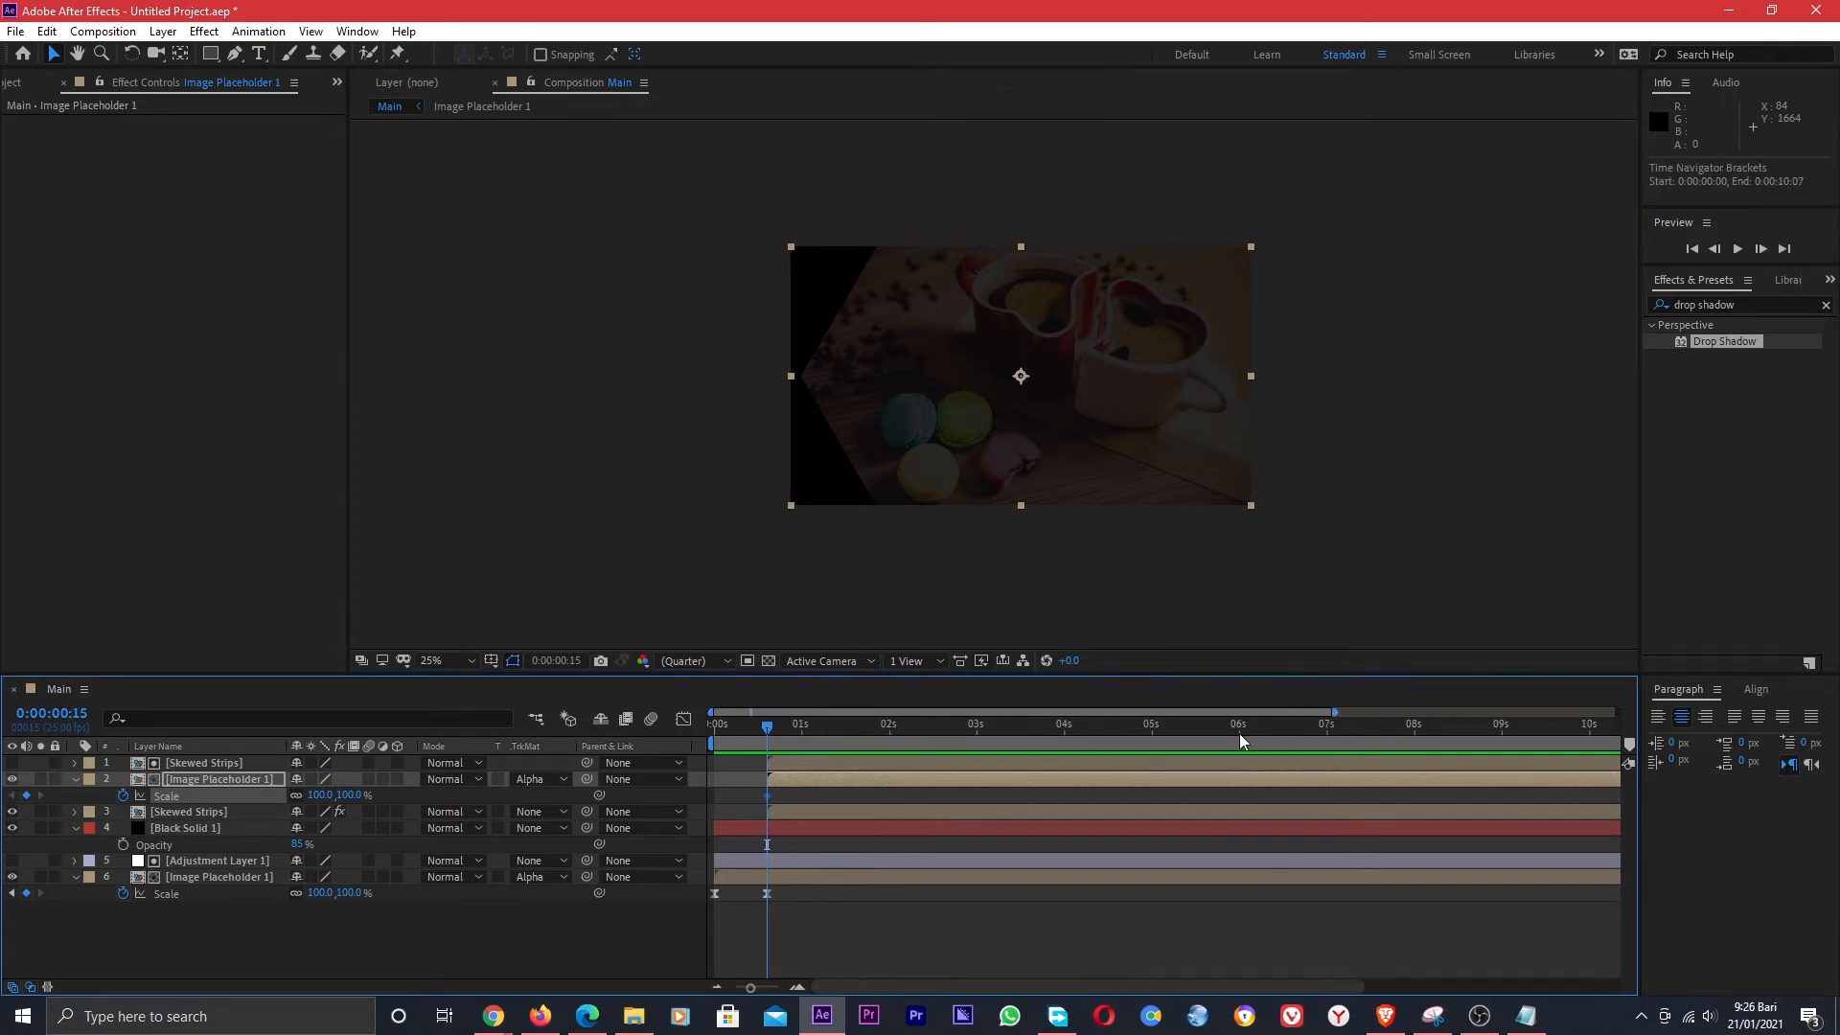
{"action": "left_click", "coordinate": [1240, 734]}
{"action": "left_click", "coordinate": [322, 796]}
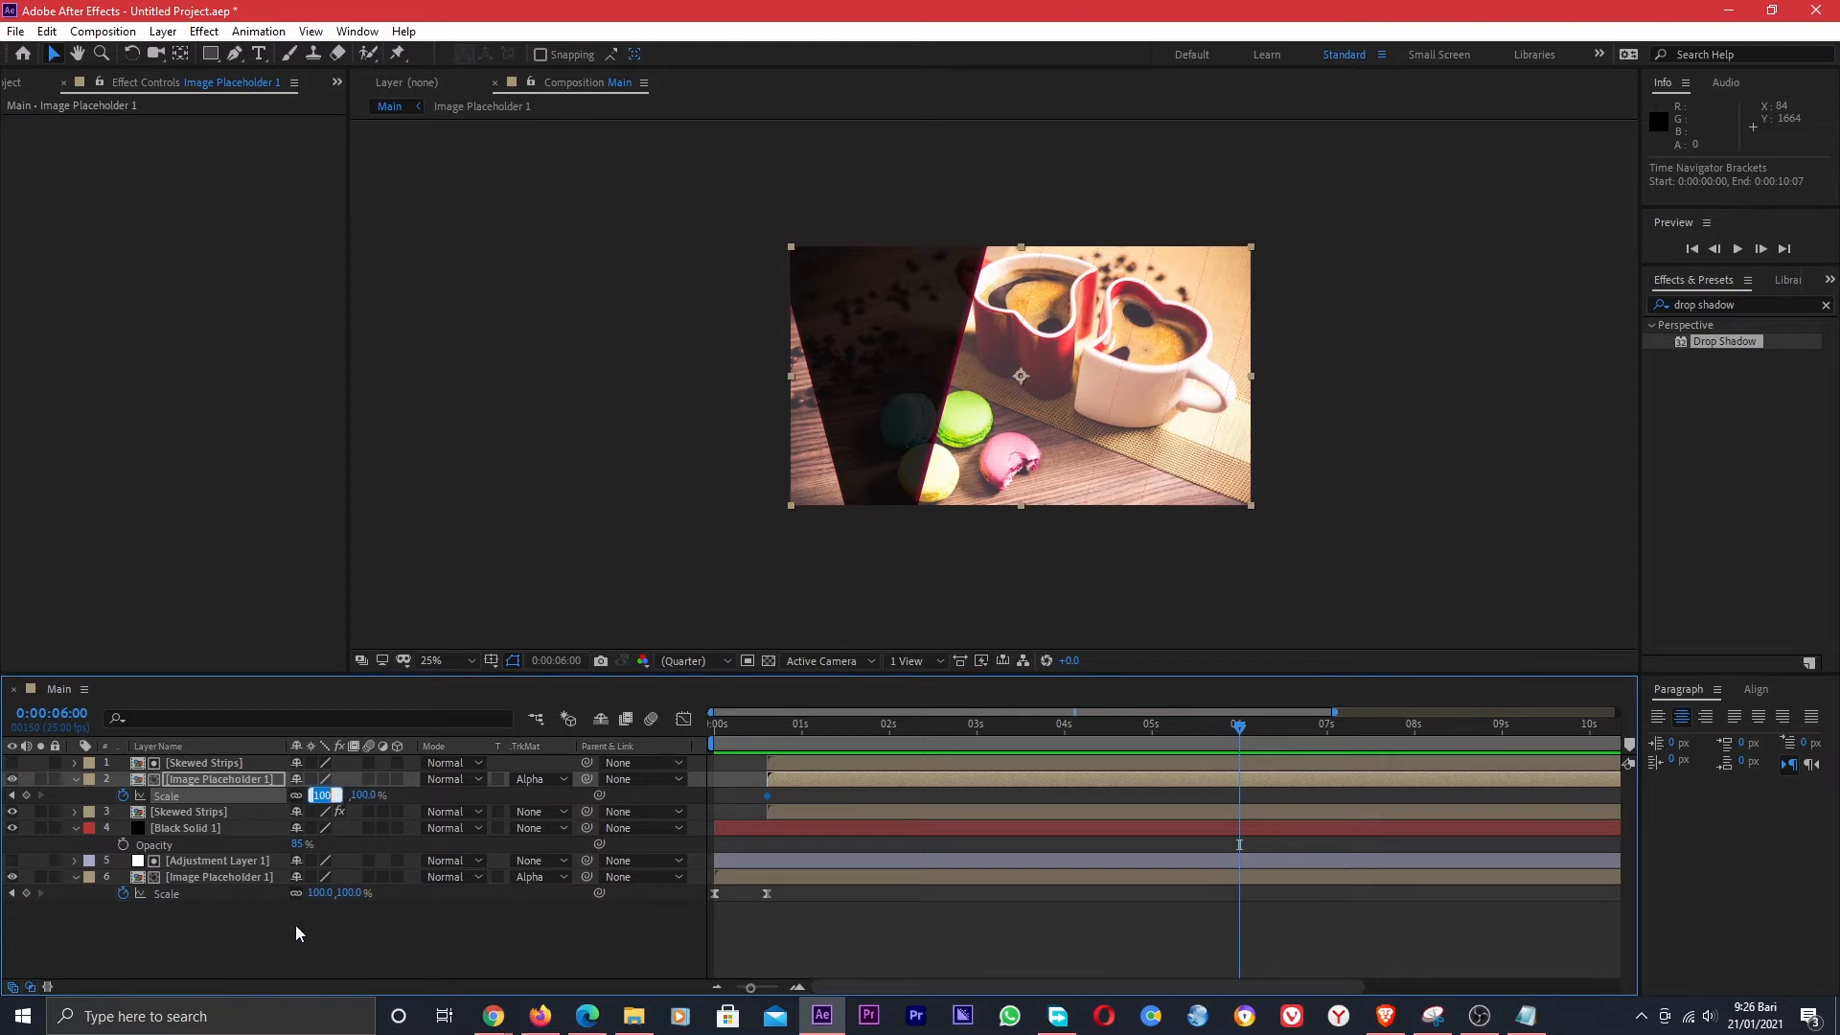
{"action": "type", "text": "105"}
{"action": "key", "text": "Return"}
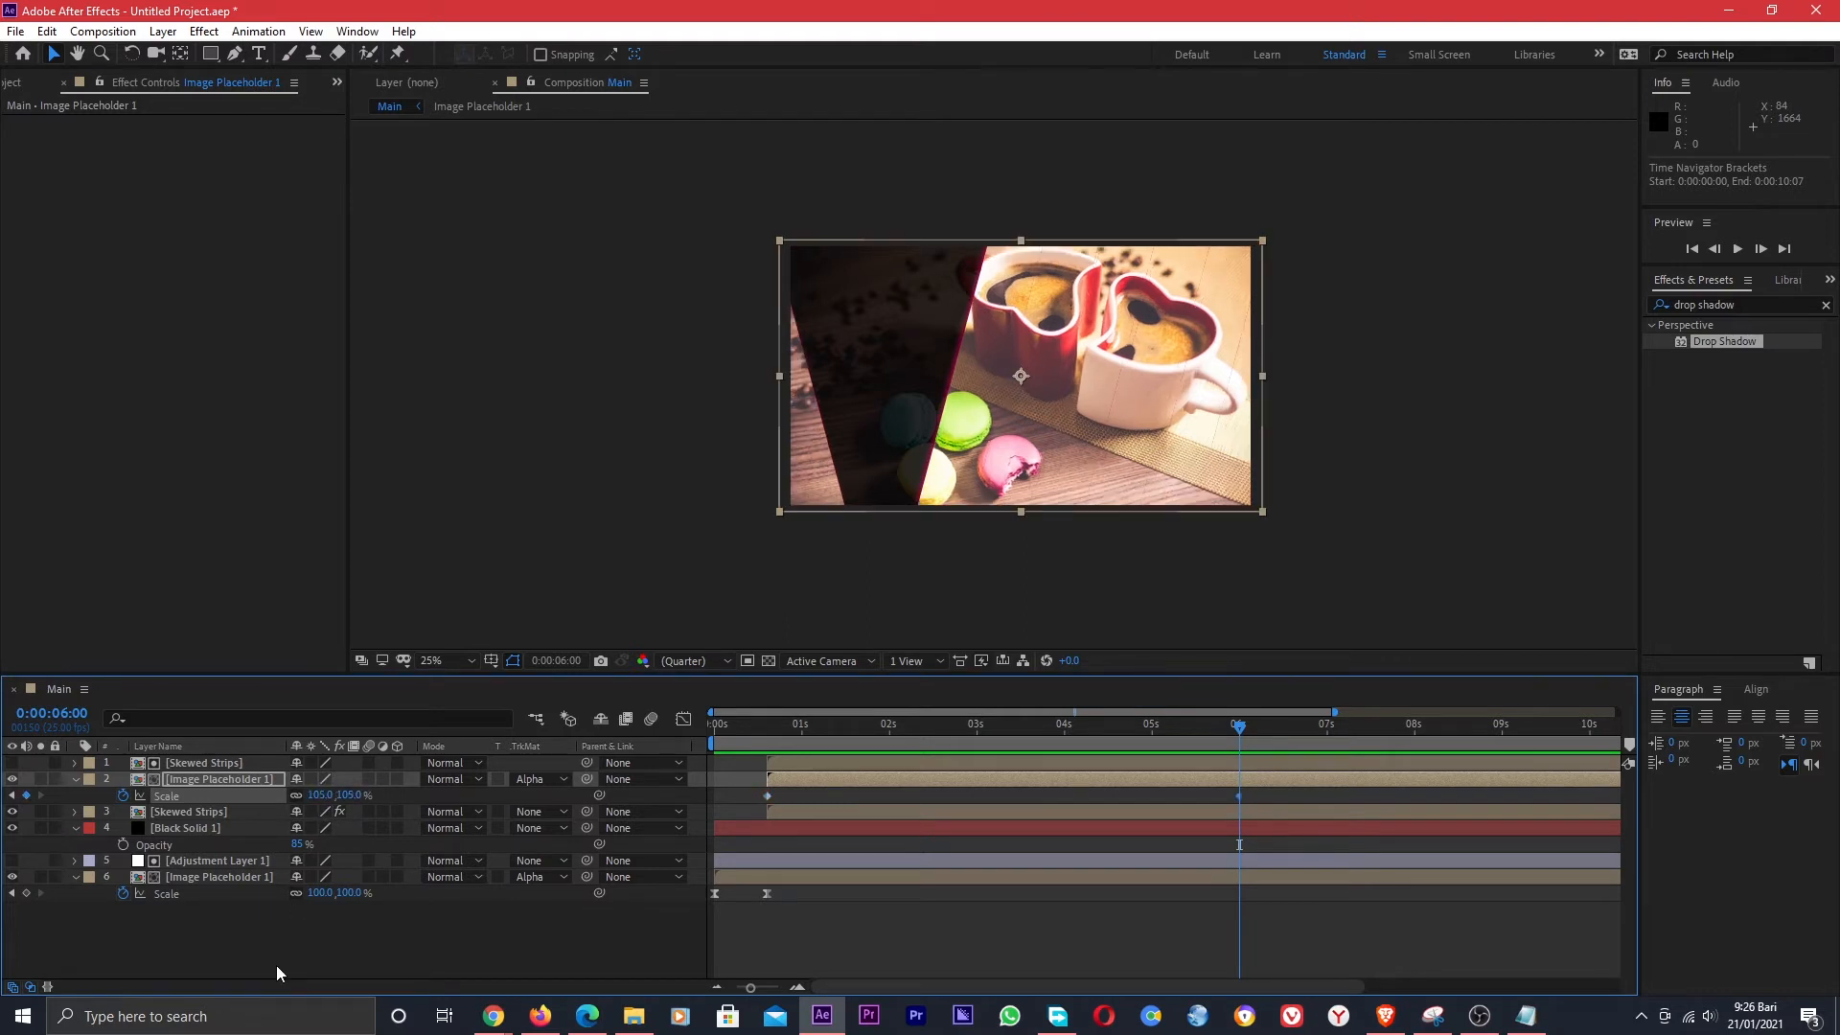
{"action": "left_click_drag", "start_coordinate": [752, 726], "coordinate": [694, 761]}
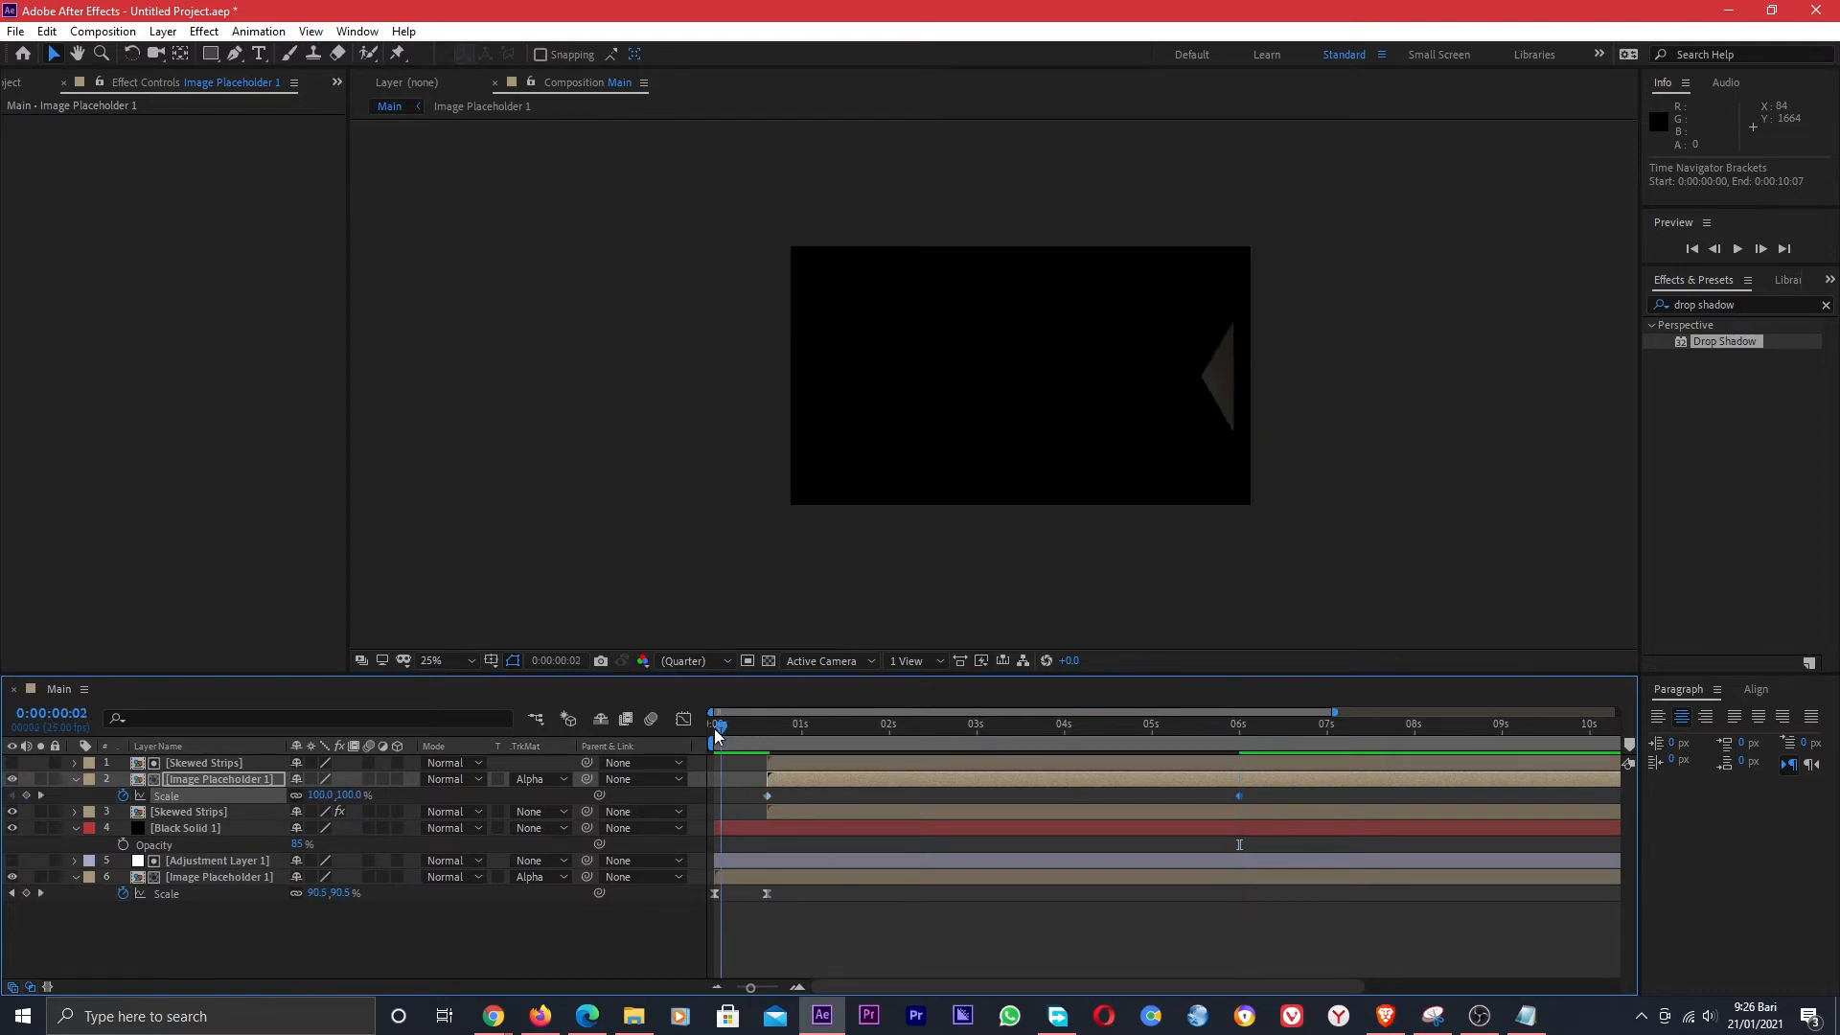
{"action": "key", "text": "space"}
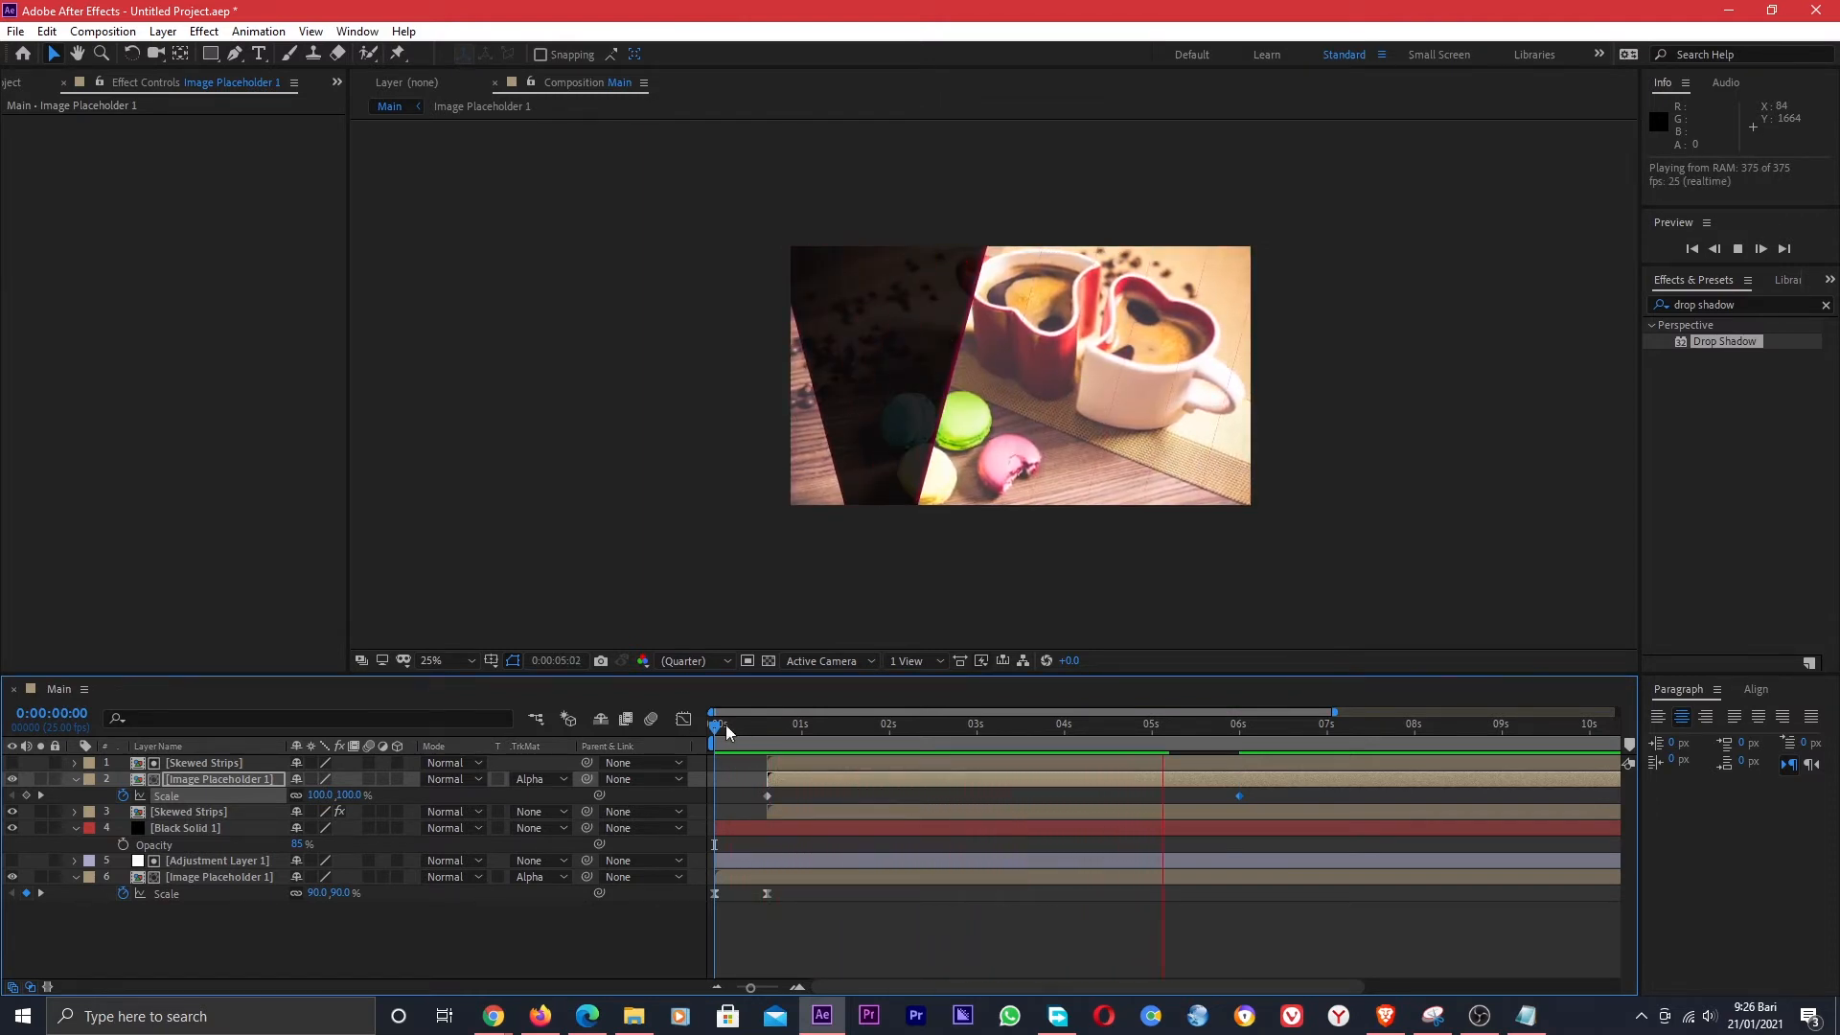
{"action": "key", "text": "space"}
Collapse the revealed properties of both Image Placeholder 1 layers and Black Solid 1.
{"action": "left_click", "coordinate": [204, 945]}
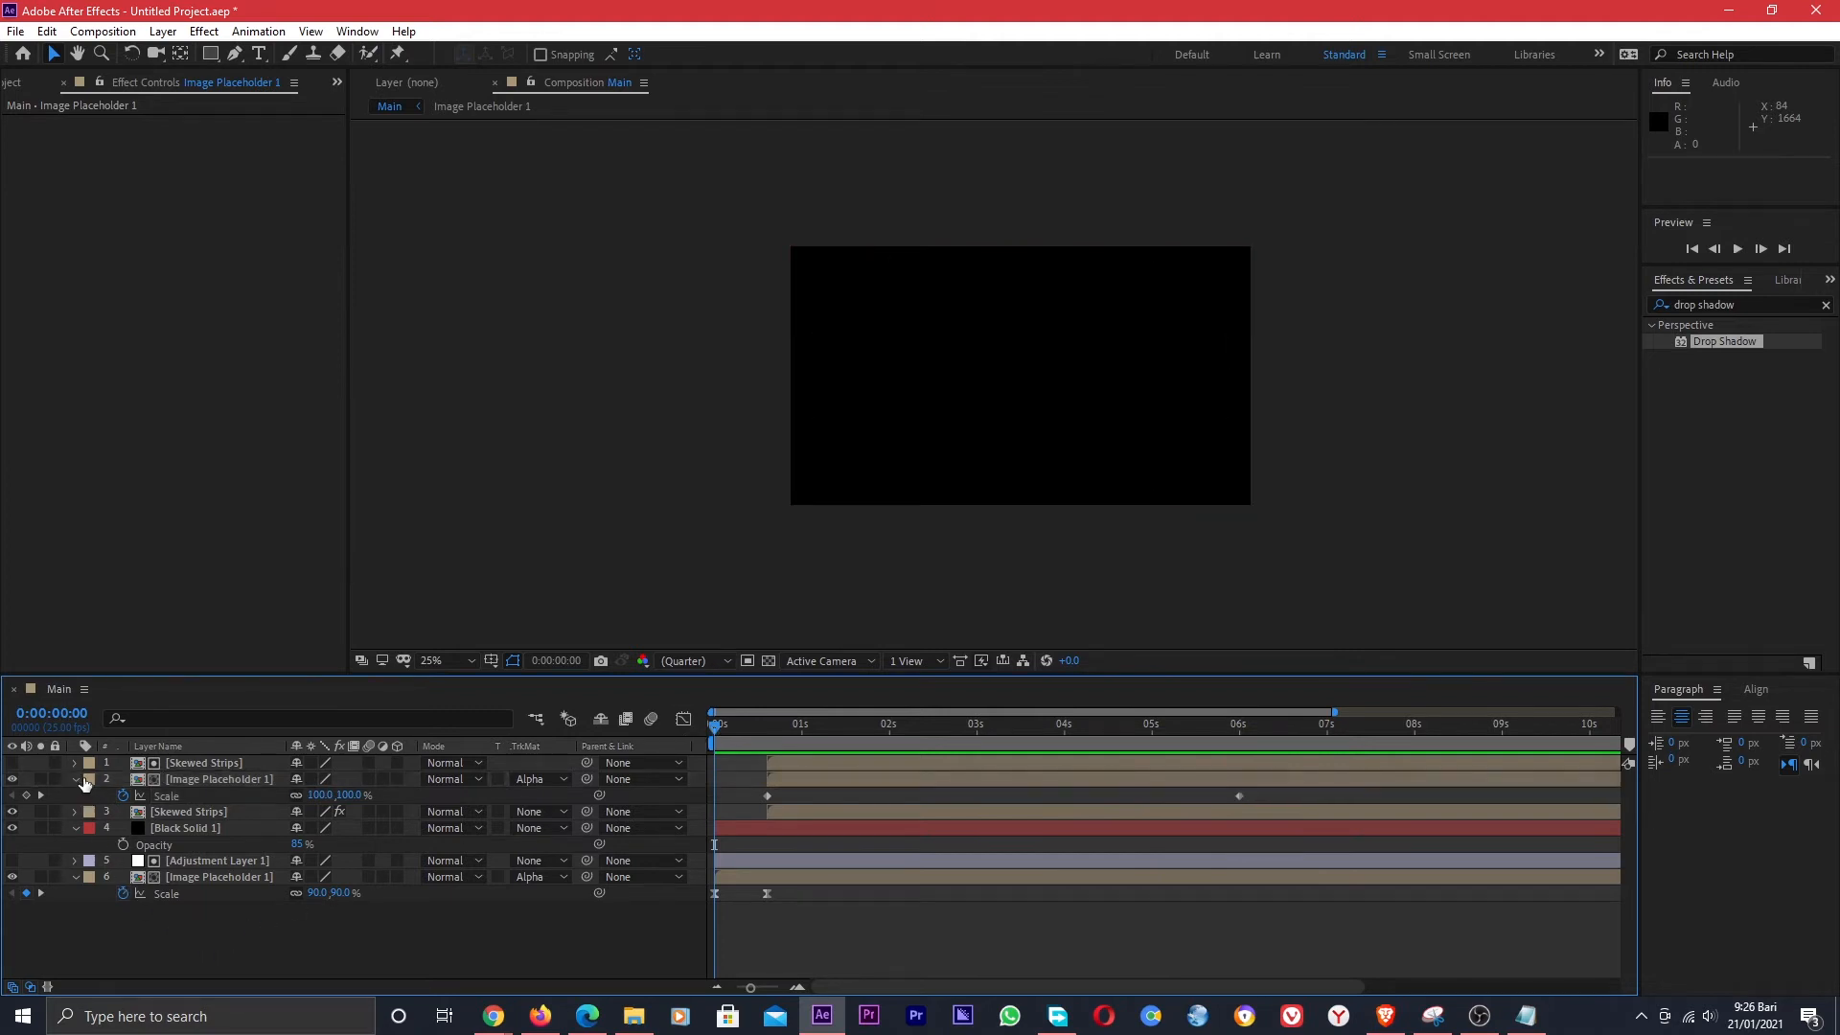
{"action": "left_click", "coordinate": [76, 778]}
{"action": "left_click", "coordinate": [76, 812]}
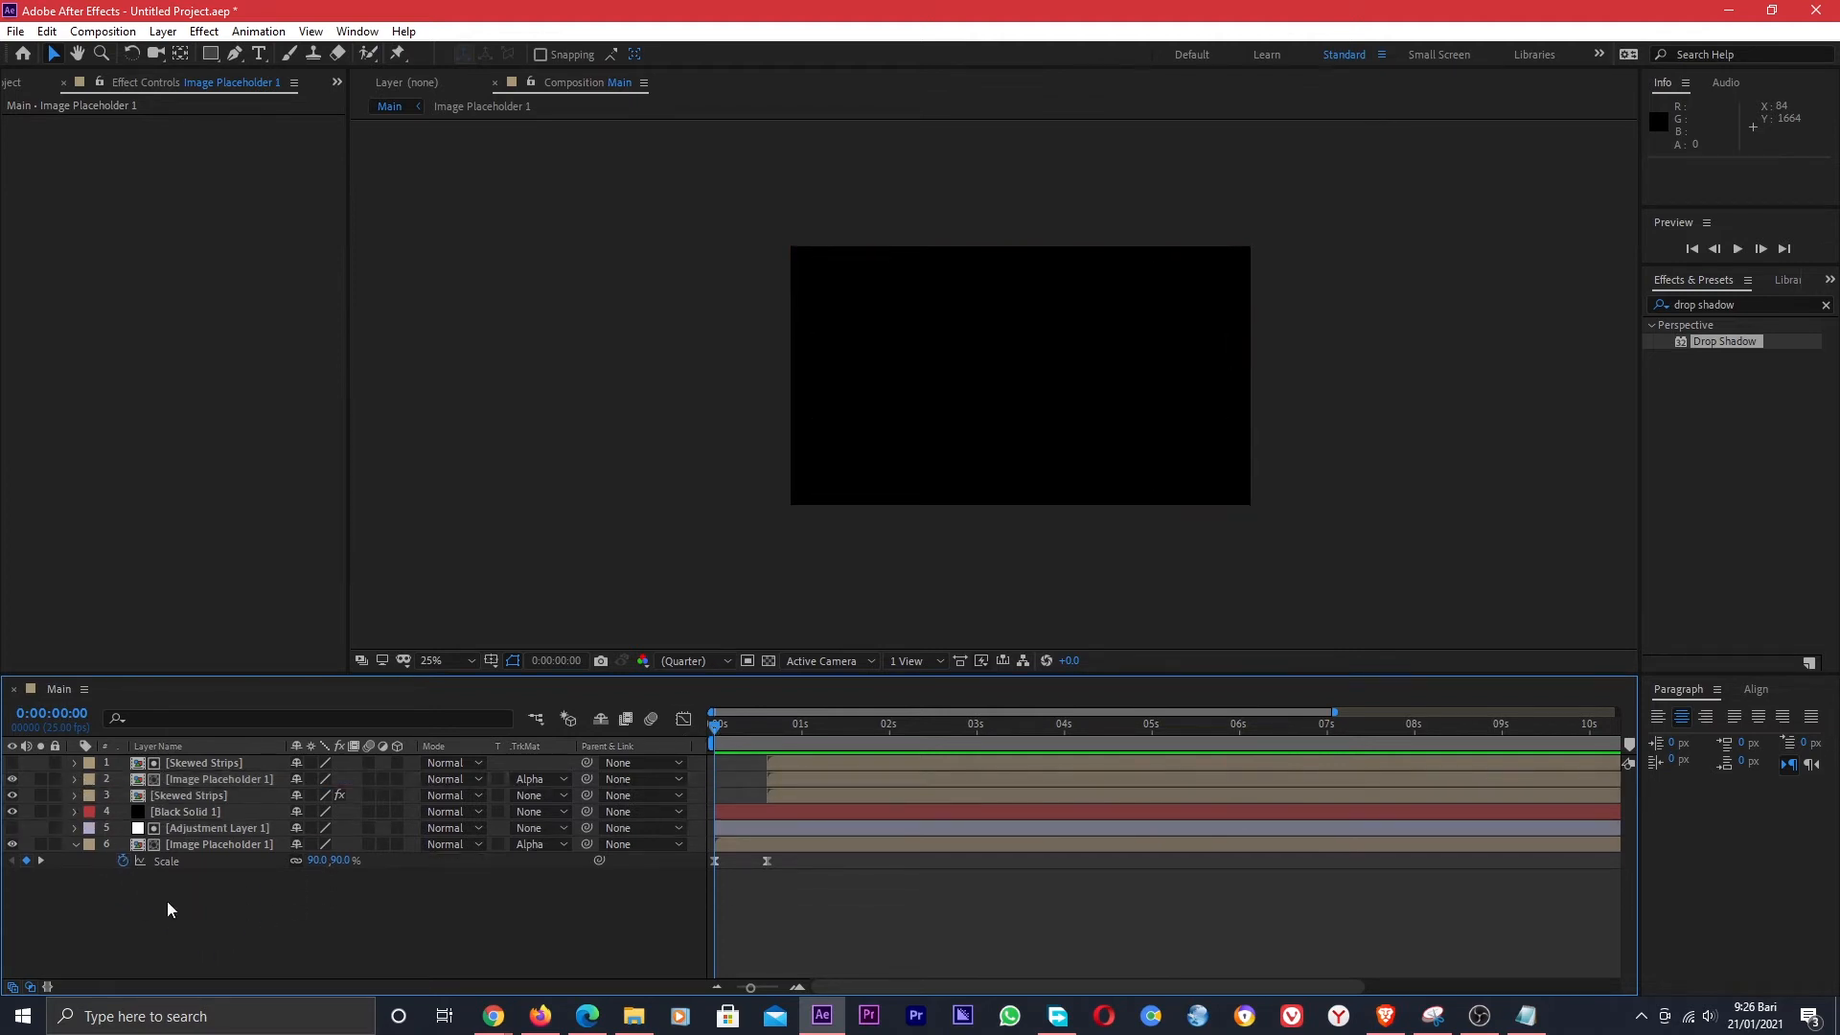
{"action": "left_click", "coordinate": [76, 844]}
Create an empty text layer in the Main composition and pre-compose it as Text Placeholder 1.
{"action": "right_click", "coordinate": [124, 882]}
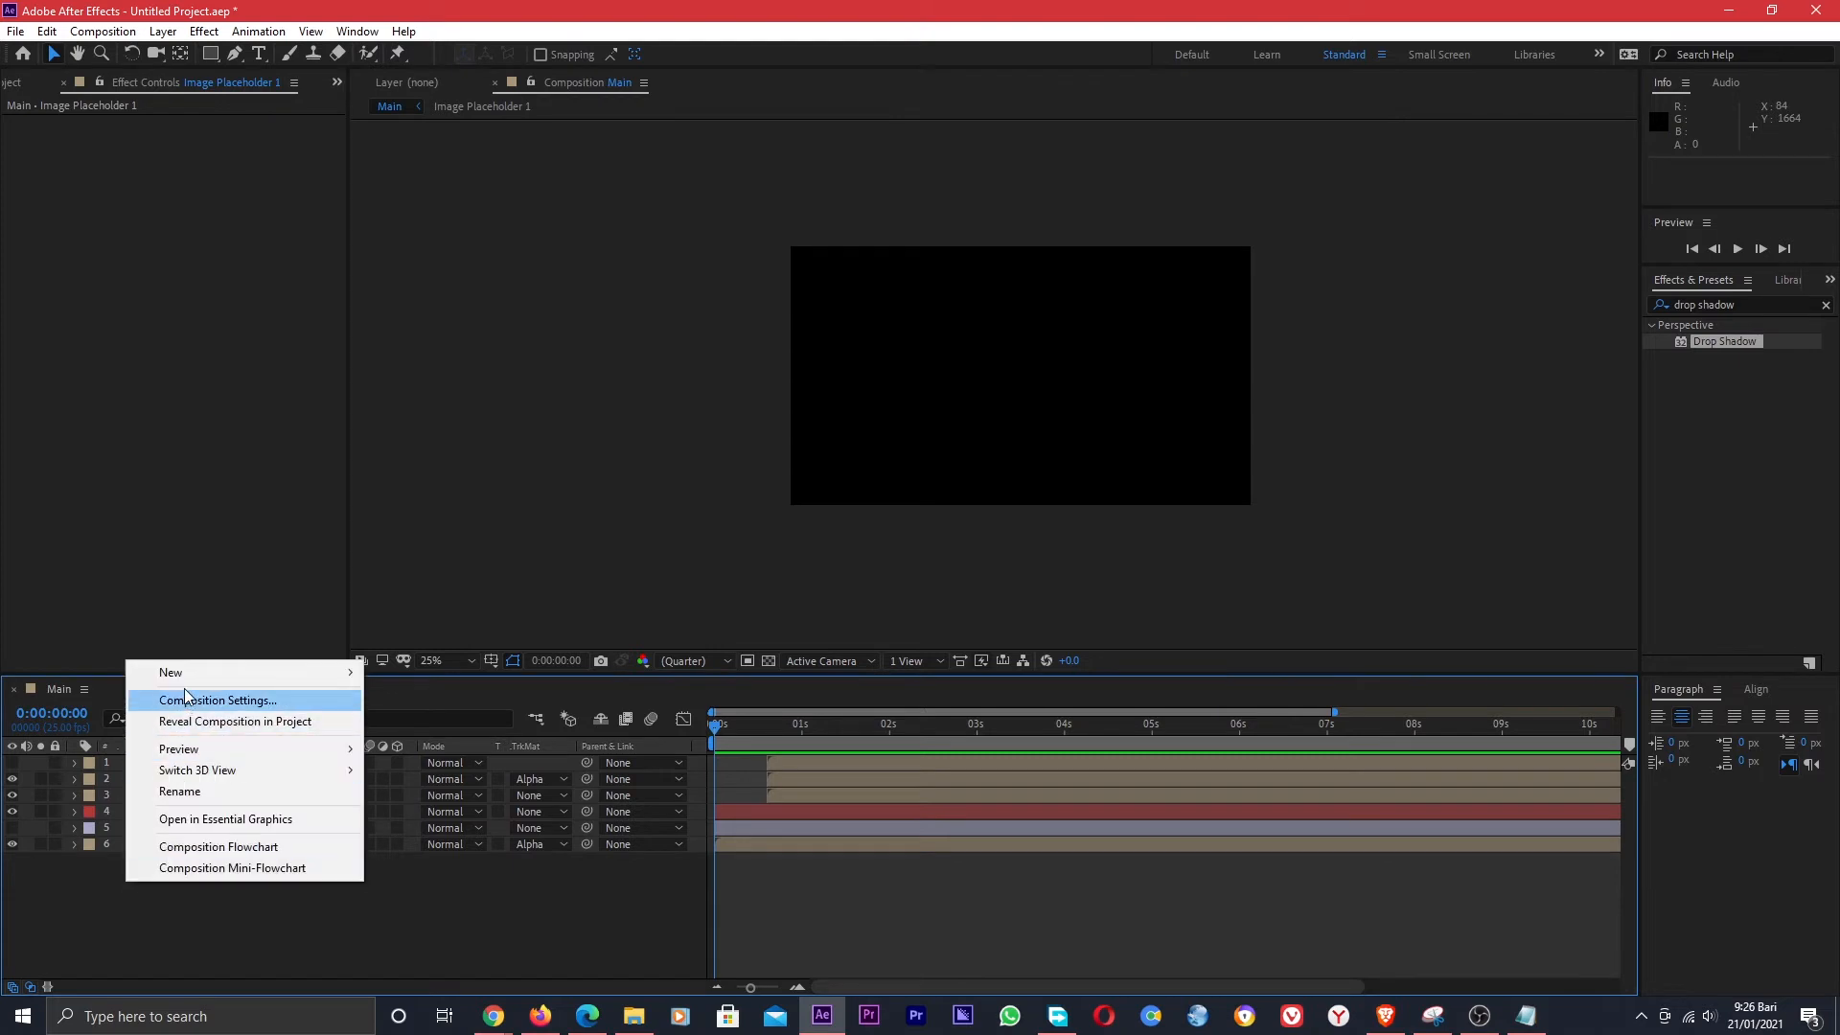
{"action": "mouse_move", "coordinate": [322, 677]}
{"action": "left_click", "coordinate": [426, 700]}
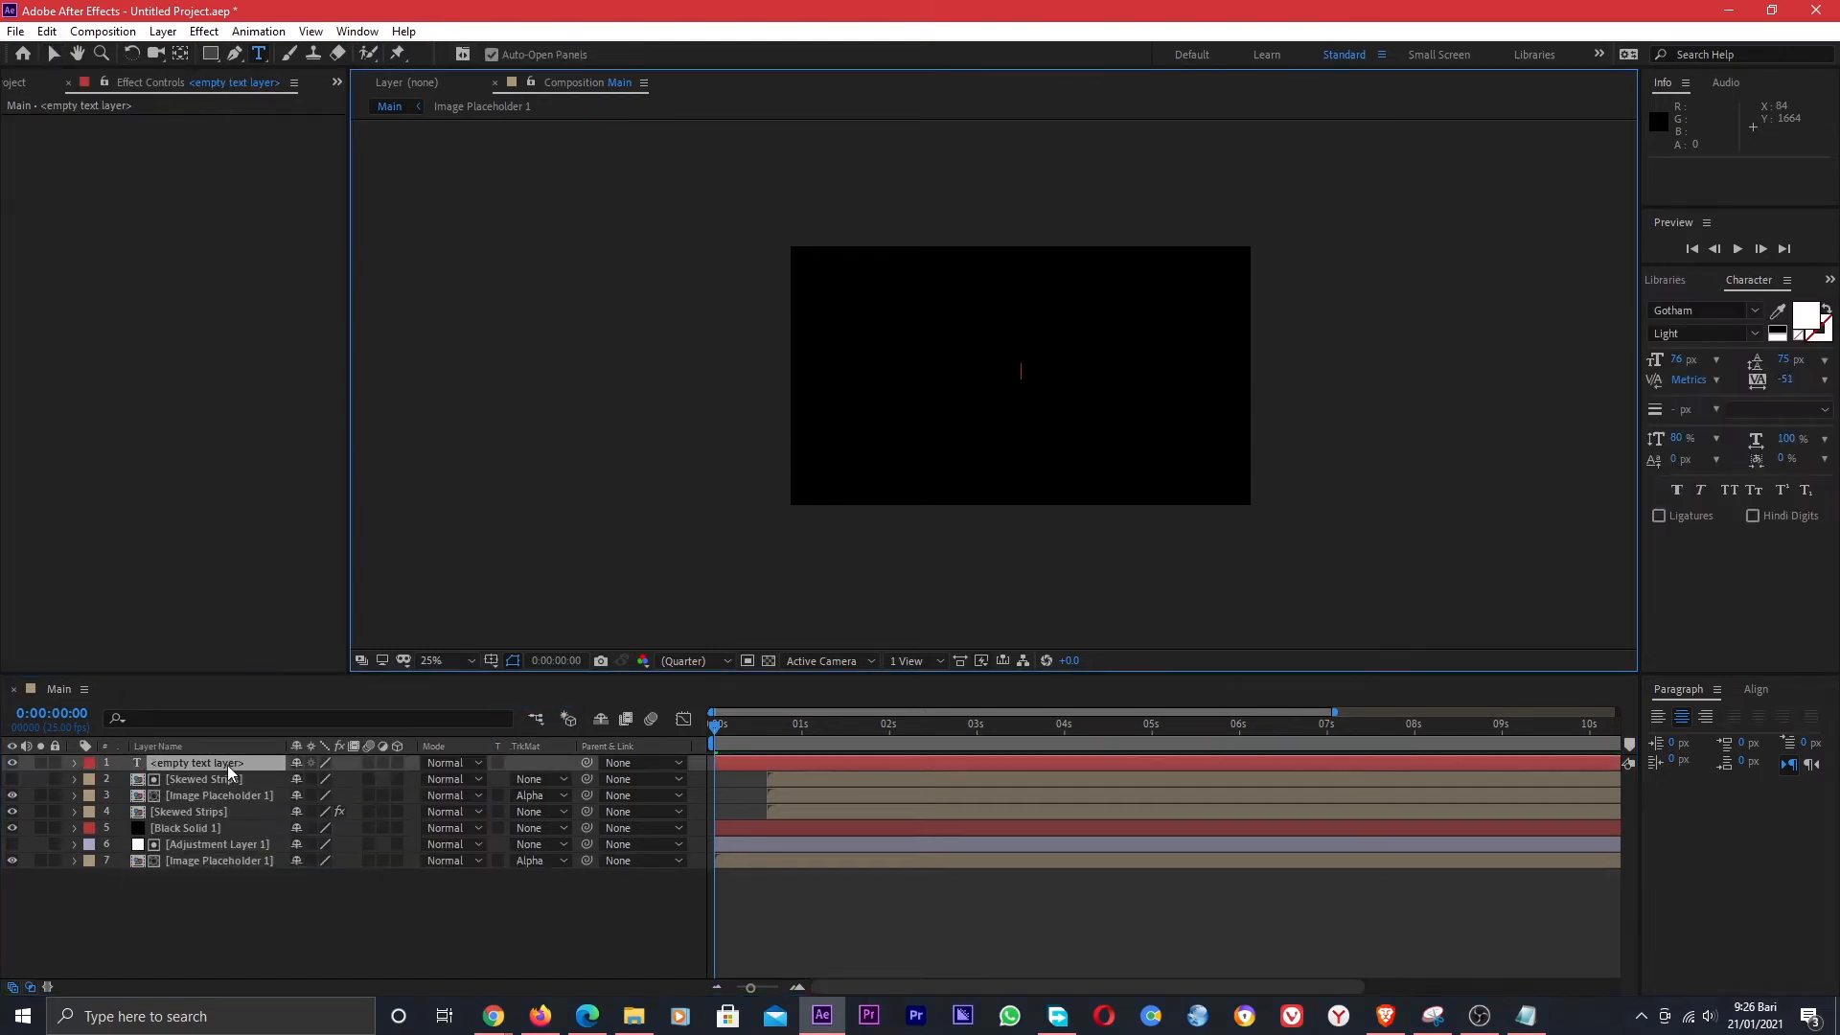
{"action": "right_click", "coordinate": [222, 764]}
{"action": "left_click", "coordinate": [280, 680]}
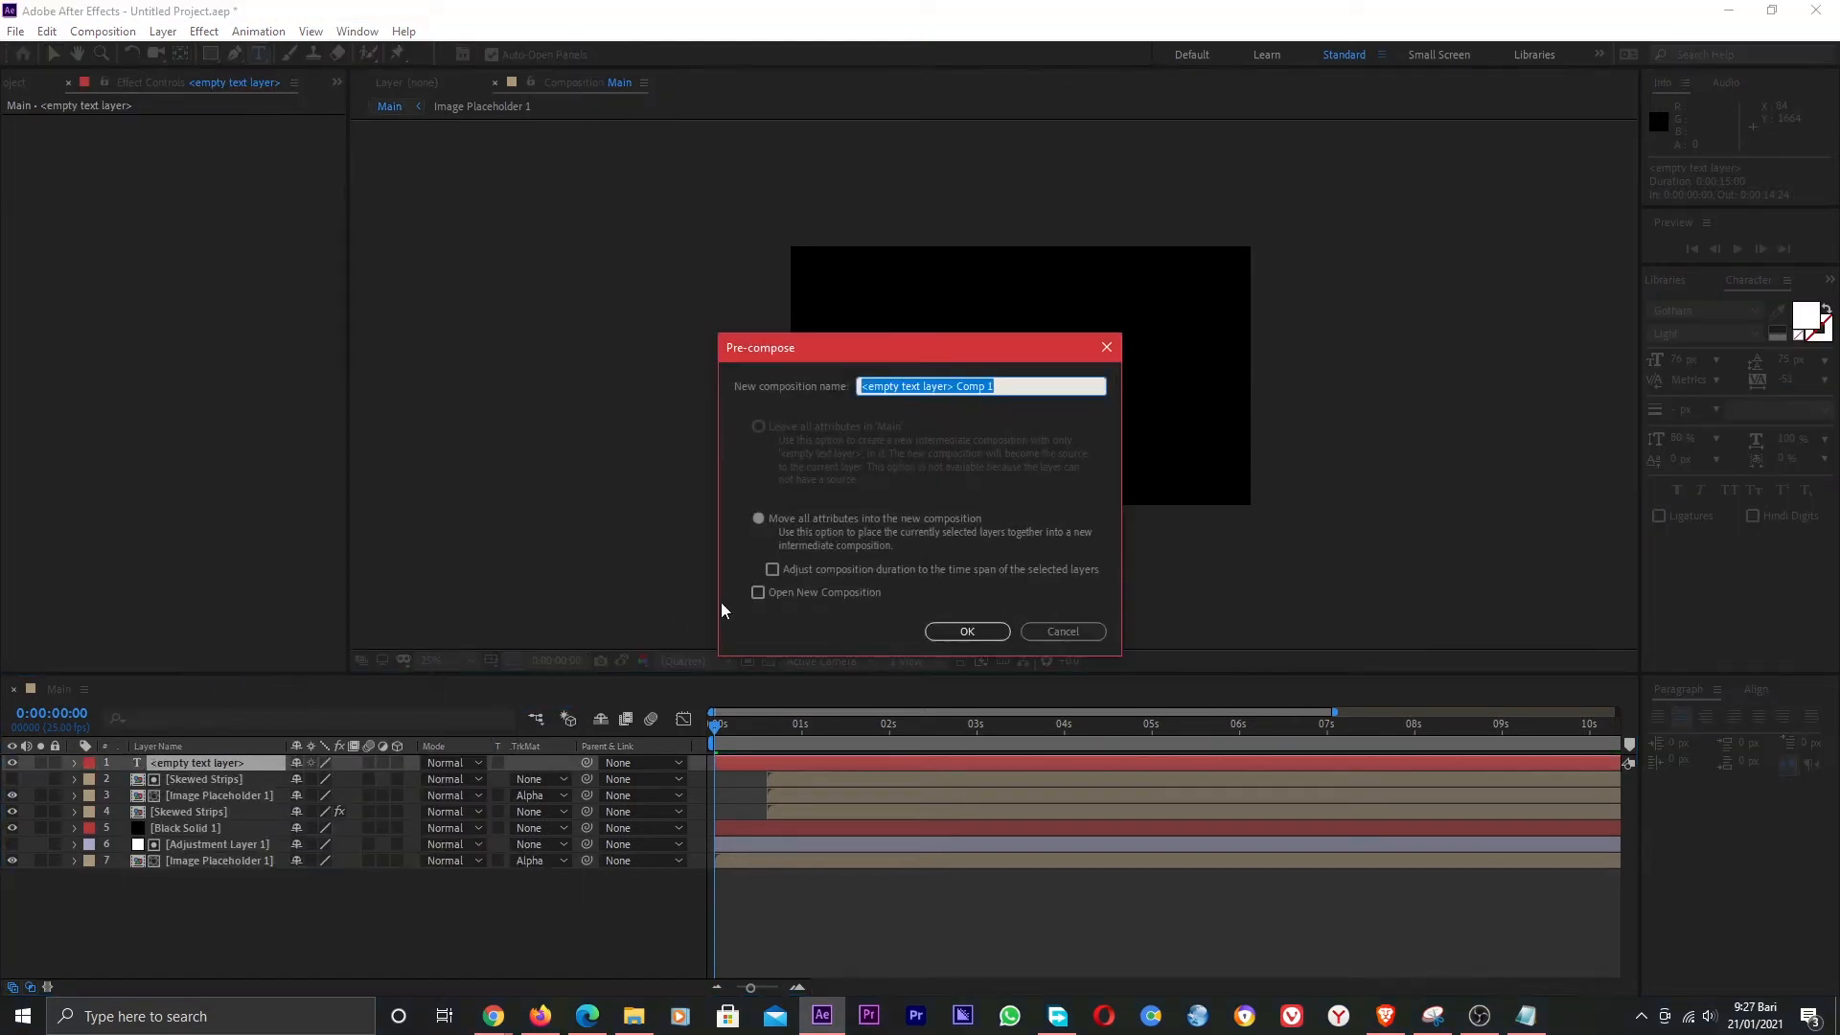
{"action": "type", "text": "Text Placeholder"}
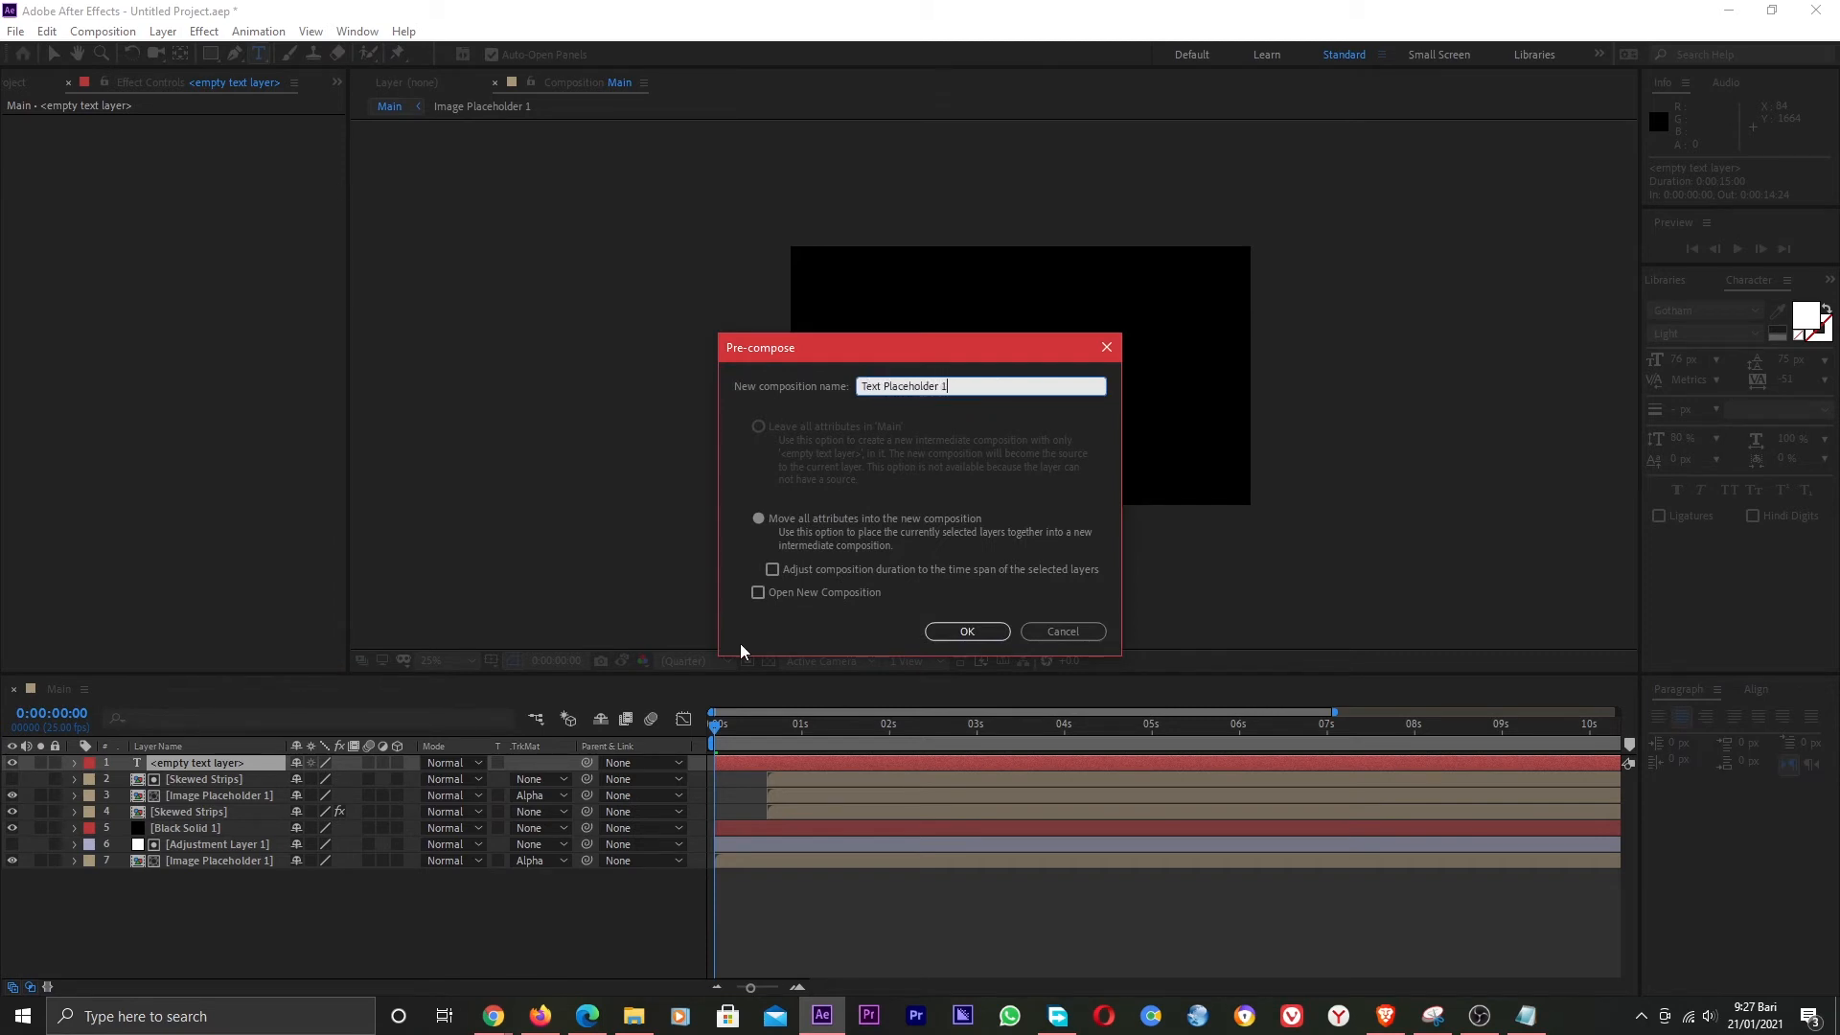
{"action": "left_click", "coordinate": [970, 633]}
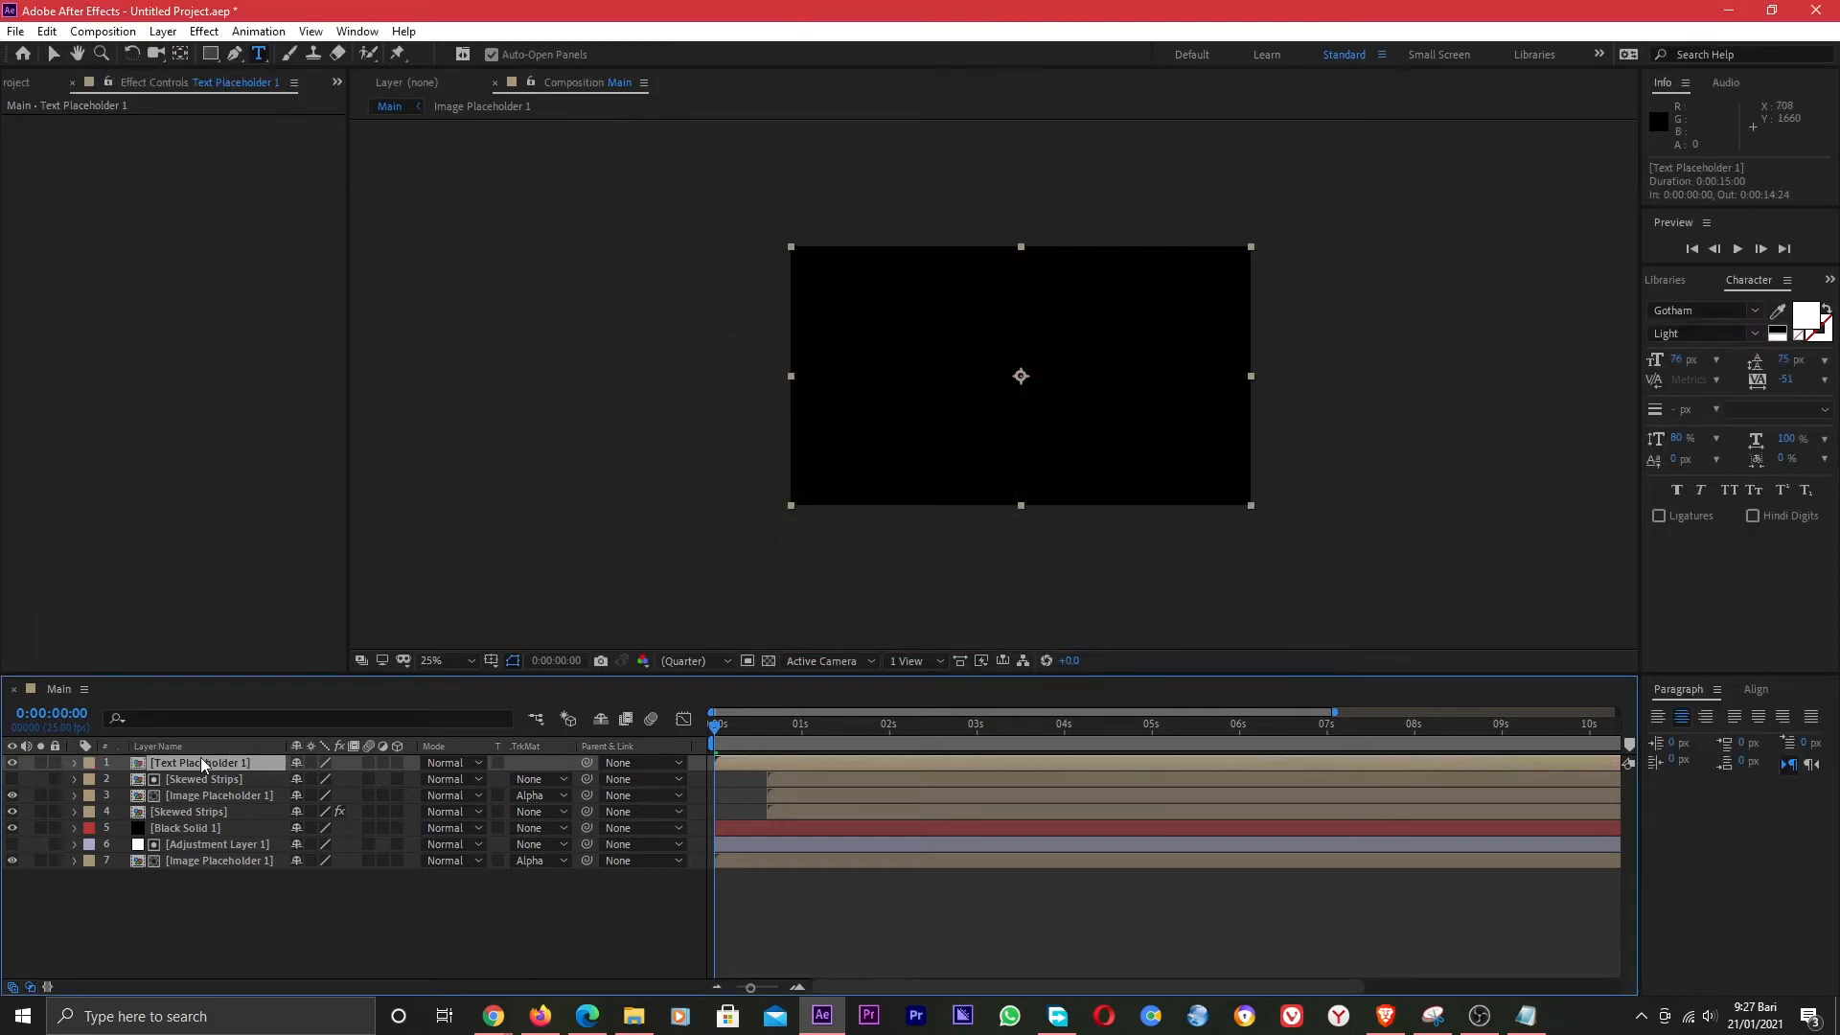
Open the Text Placeholder 1 composition and enter "Elegant Slideshow" in its empty text layer.
{"action": "double_click", "coordinate": [199, 760]}
{"action": "double_click", "coordinate": [204, 762]}
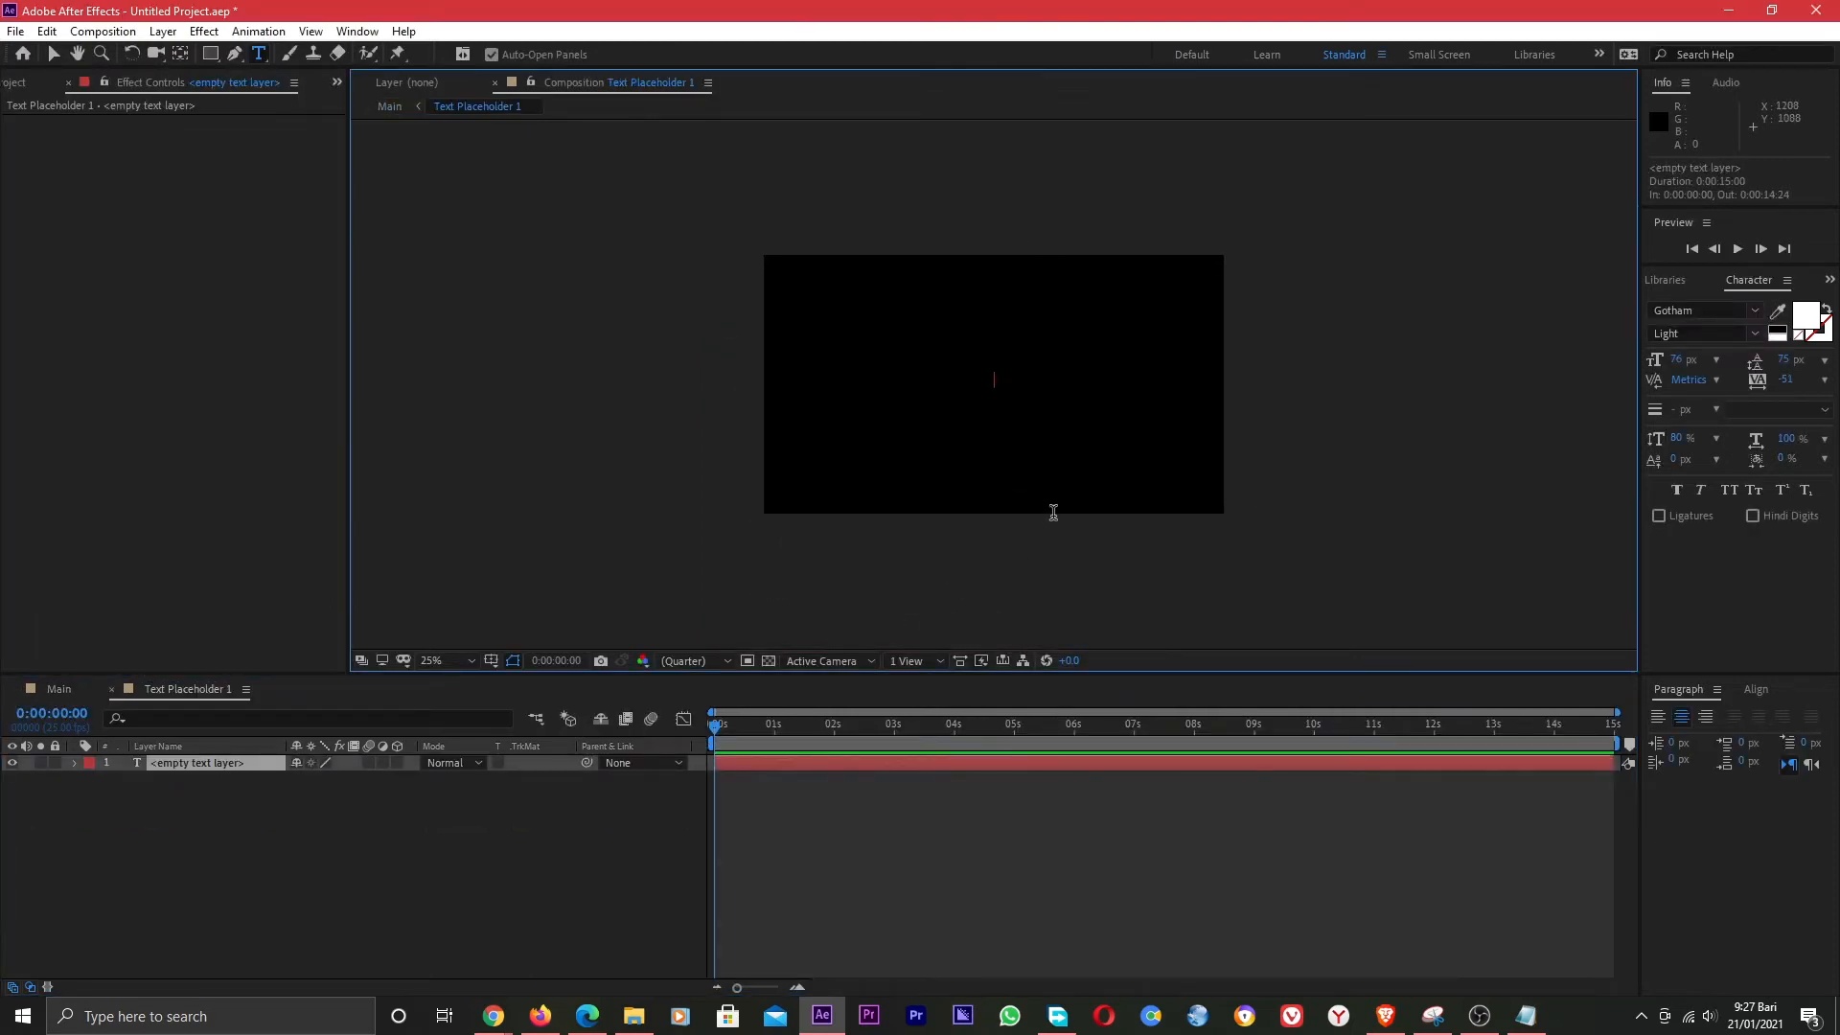
{"action": "type", "text": "Elegant S"}
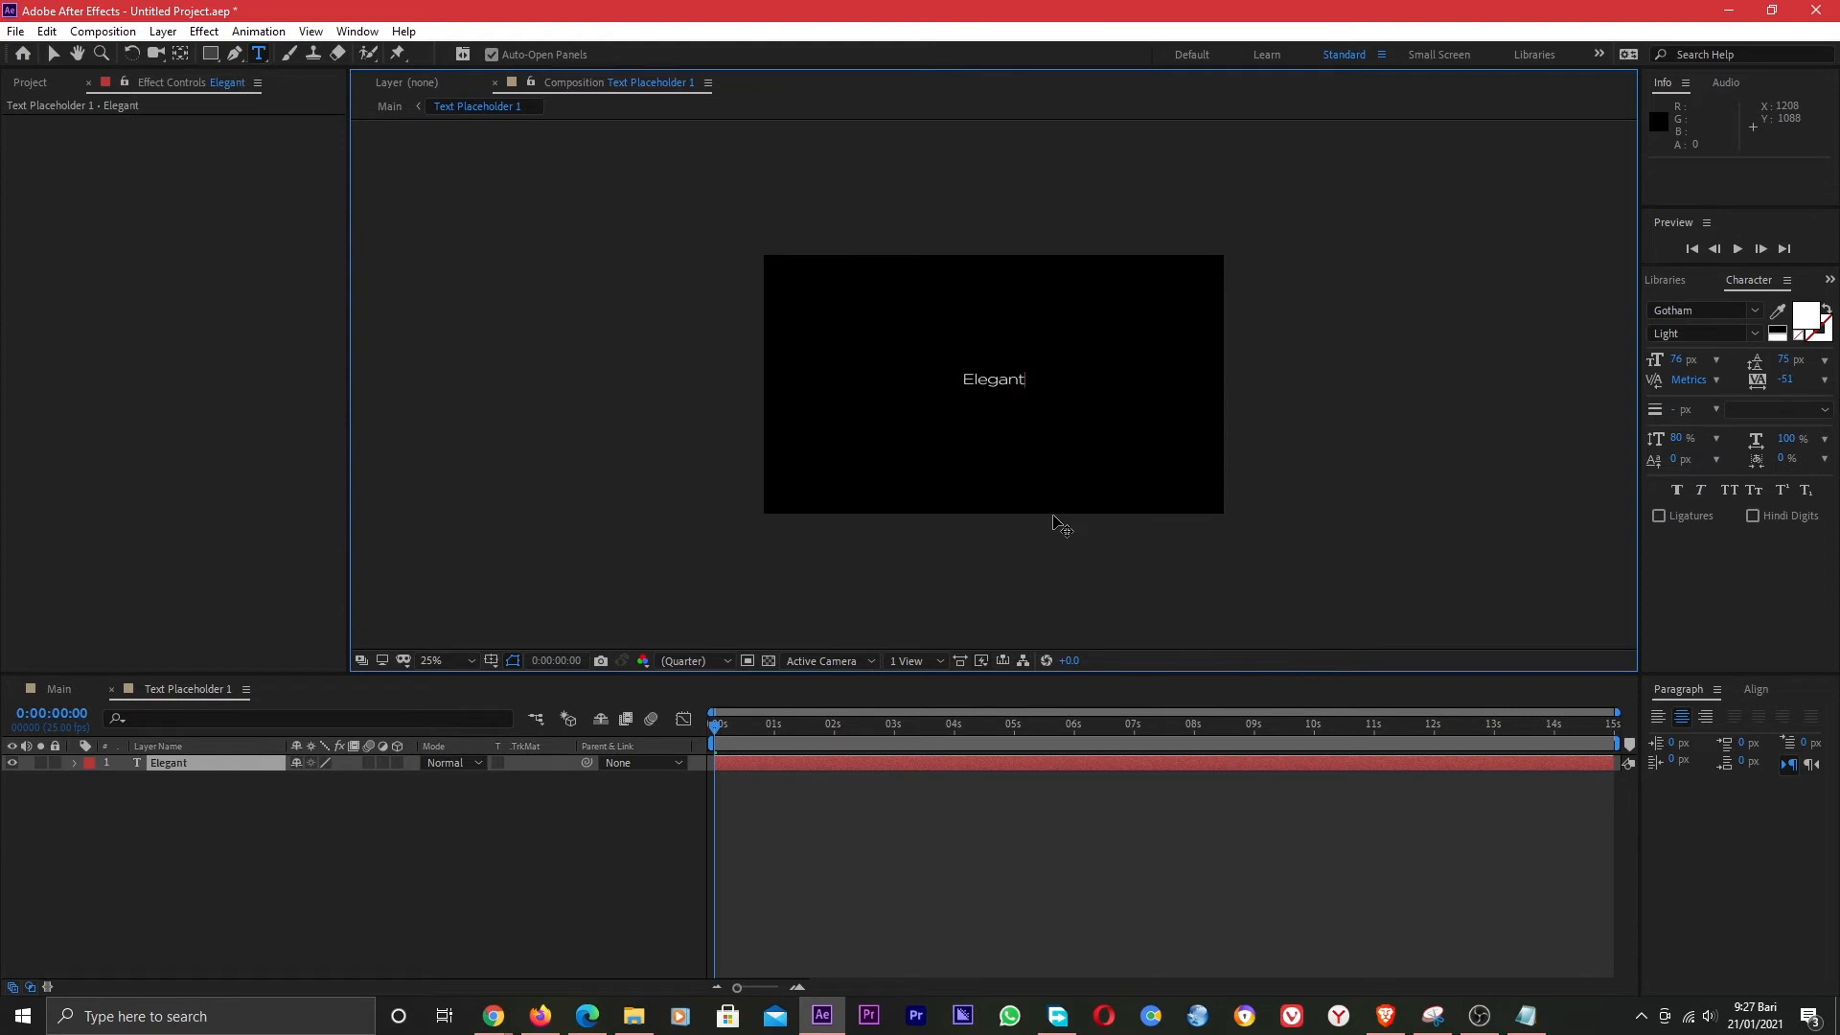
{"action": "key", "text": "BackSpace"}
{"action": "type", "text": "Slideshow"}
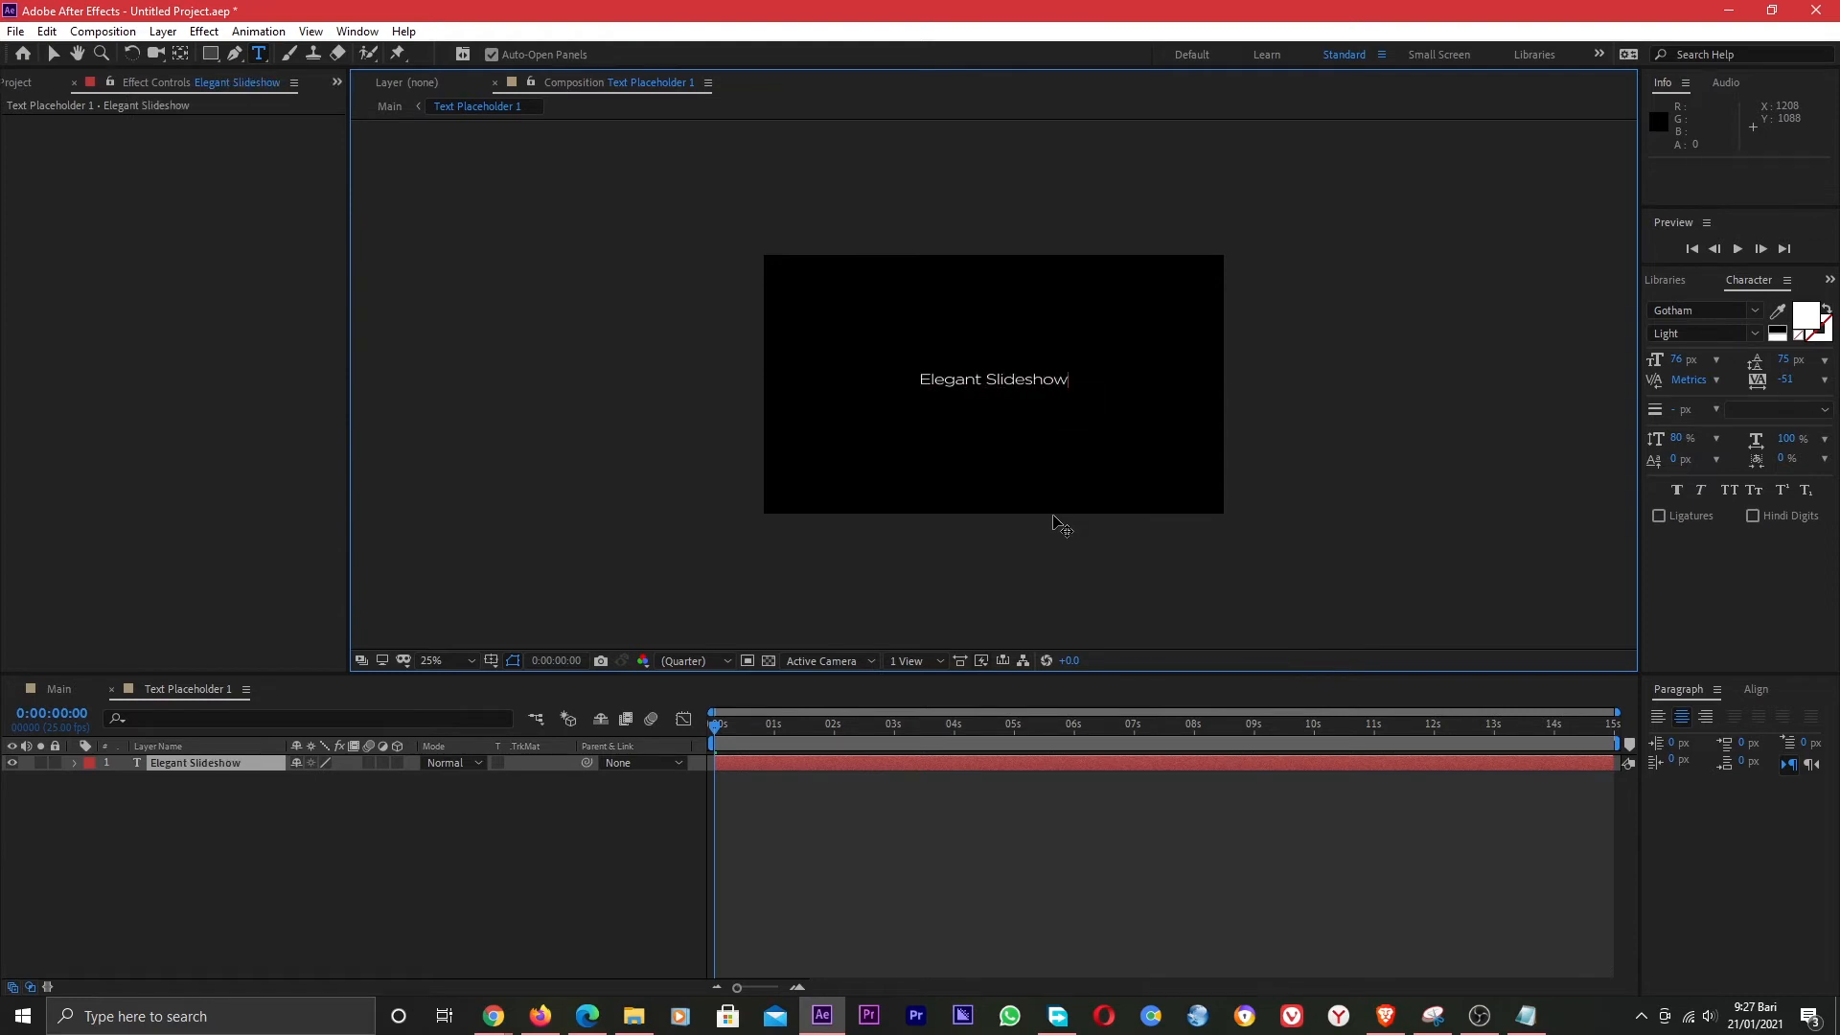
{"action": "key", "text": "ctrl+shift+Left"}
{"action": "key", "text": "ctrl+shift+Left"}
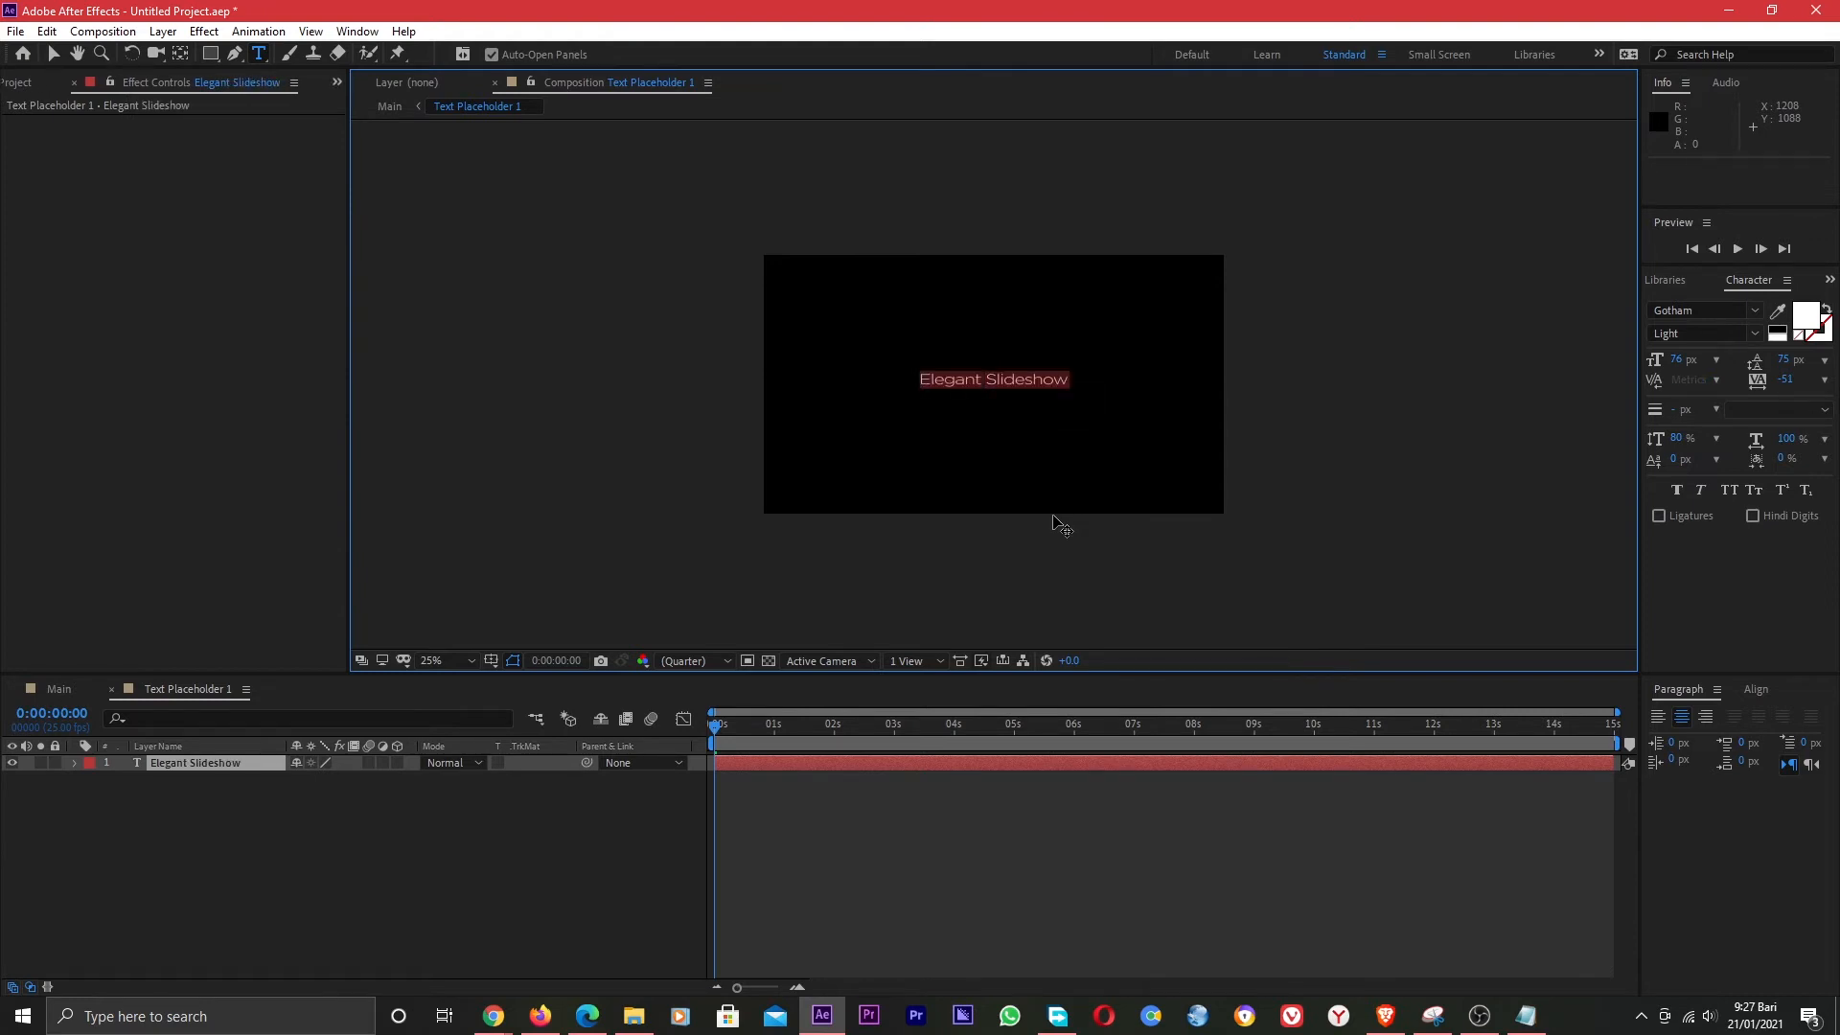
{"action": "scroll", "coordinate": [1043, 461], "scroll_direction": "up", "scroll_amount": 2}
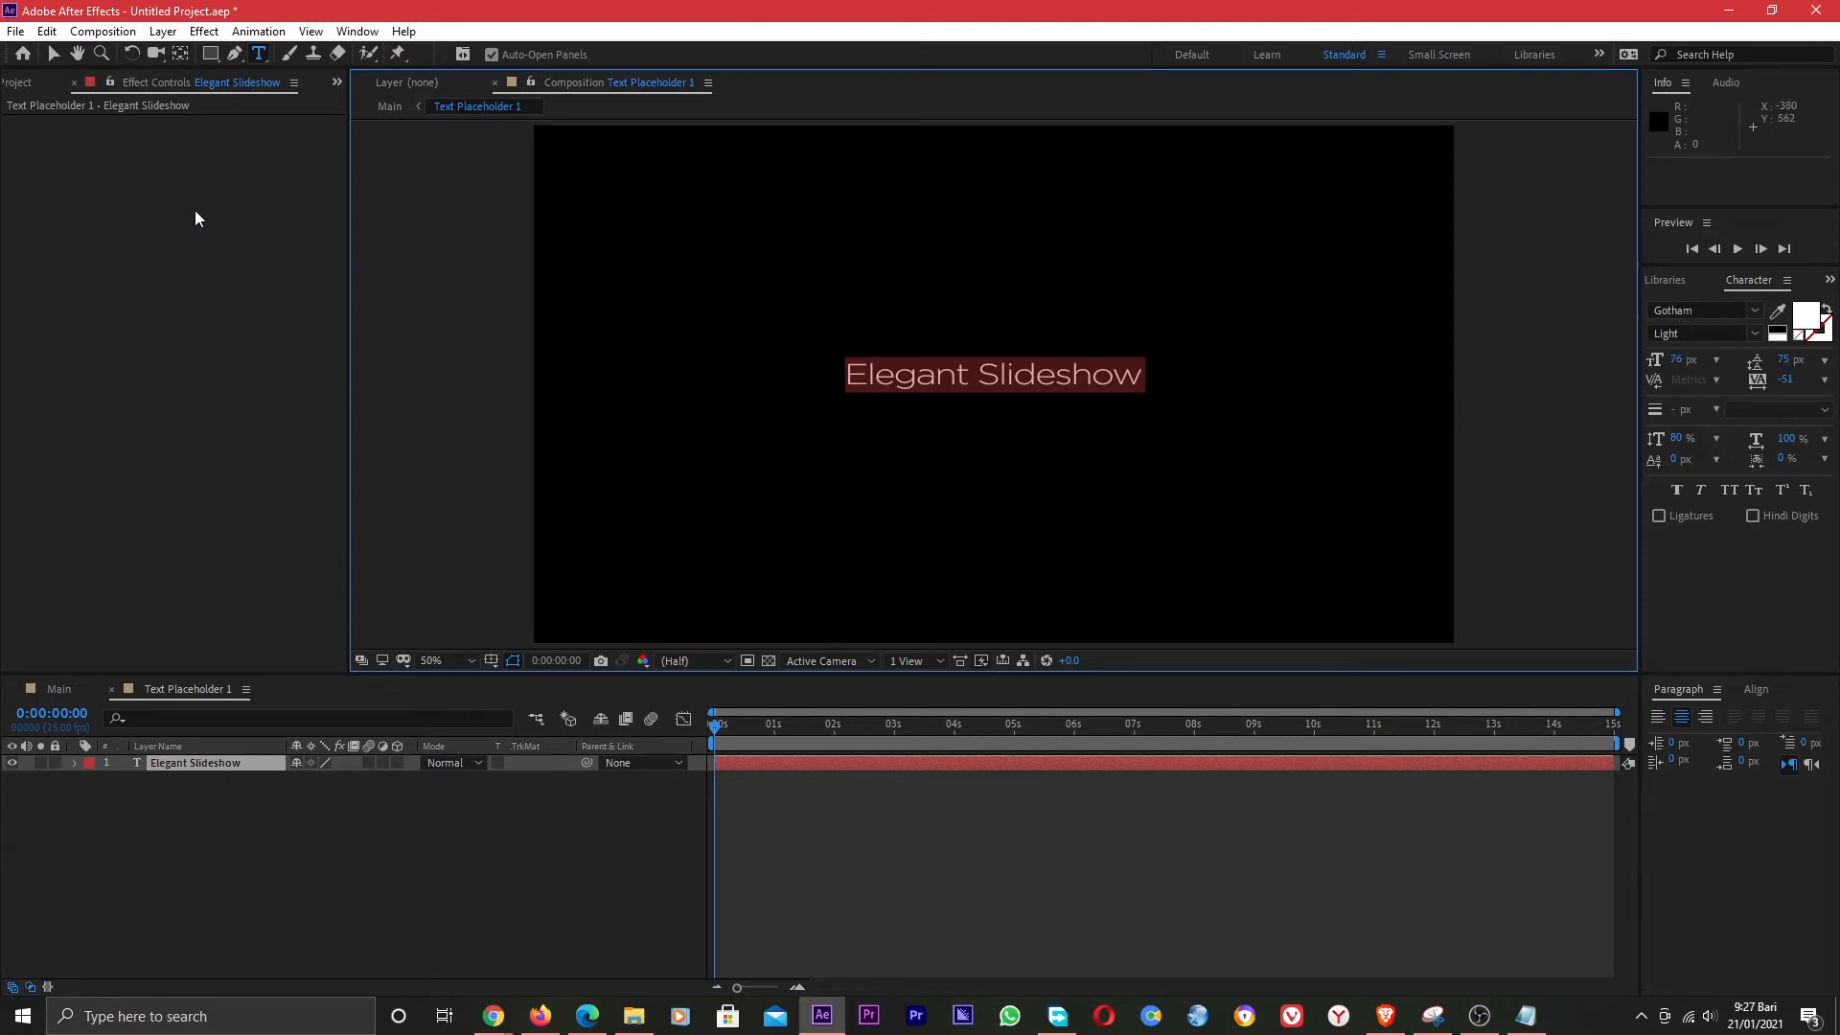
Duplicate the Elegant Slideshow text layer.
{"action": "left_click", "coordinate": [203, 778]}
{"action": "left_click", "coordinate": [201, 763]}
{"action": "key", "text": "ctrl+d"}
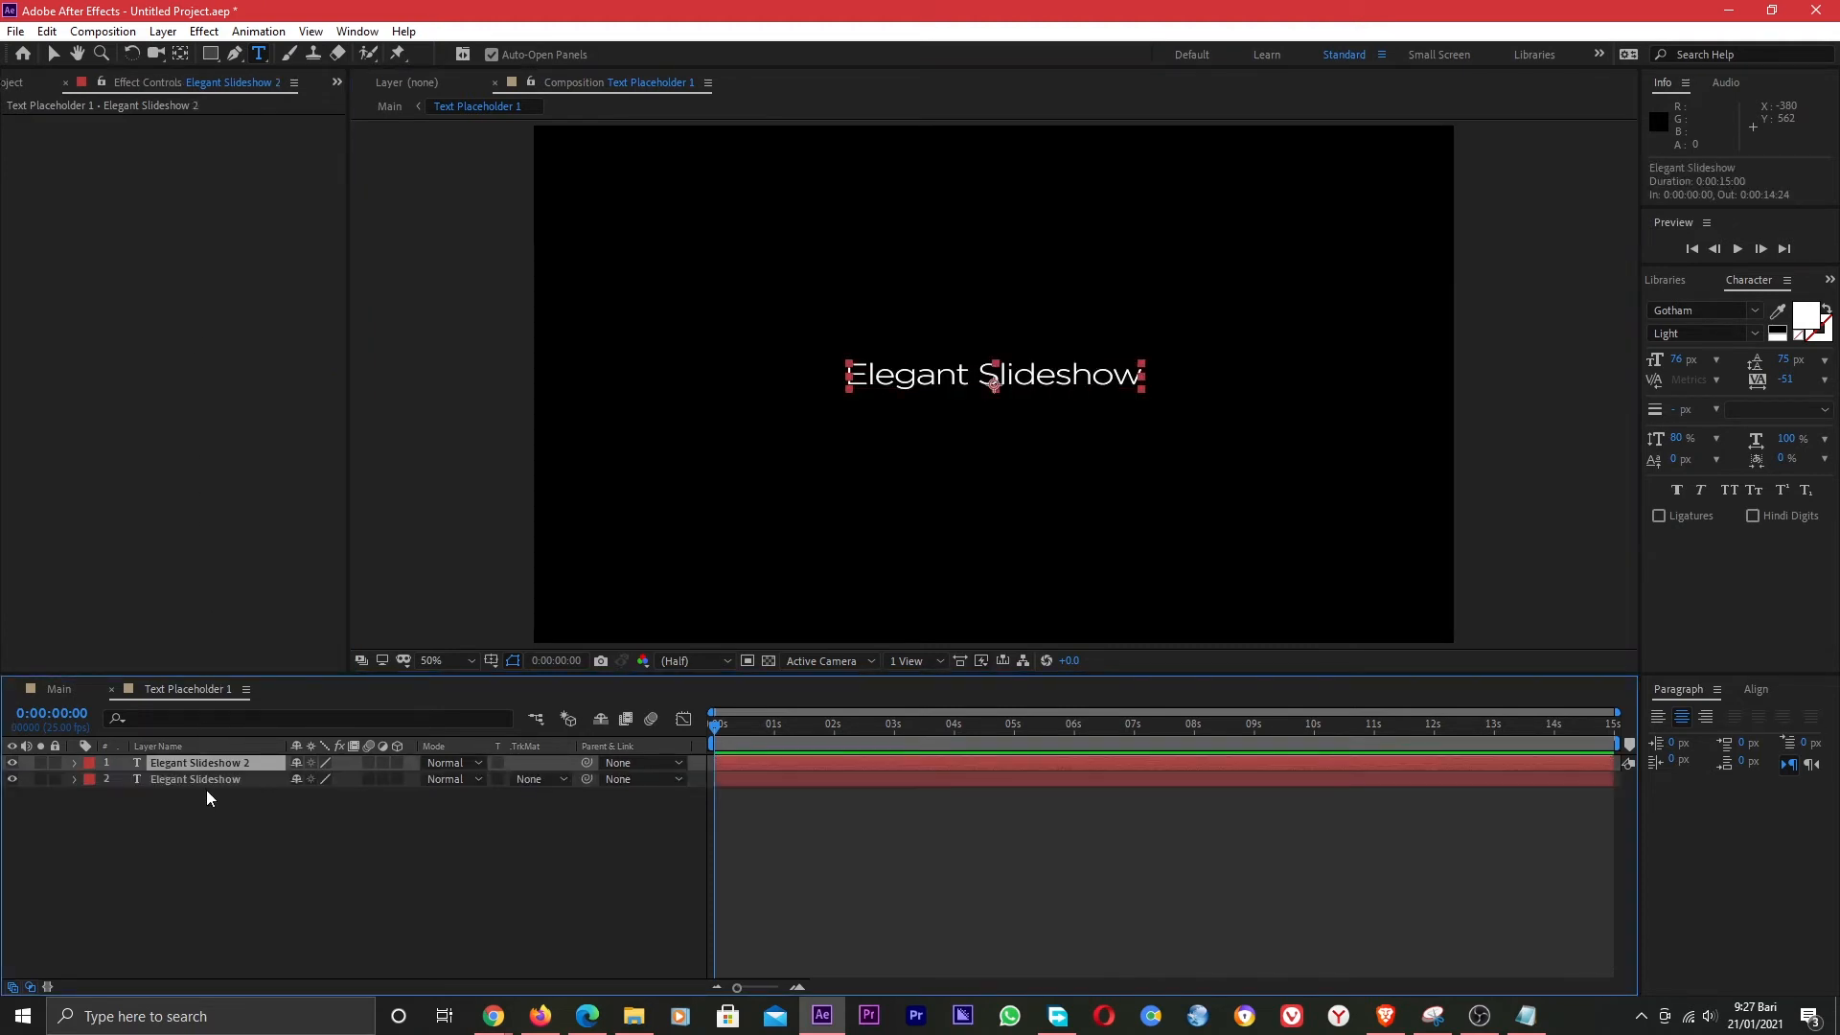
Copy the "Lorem ipsum dolor sit amet..." sentence from Notepad and replace the duplicated text layer's content with it.
{"action": "left_click", "coordinate": [1523, 1014]}
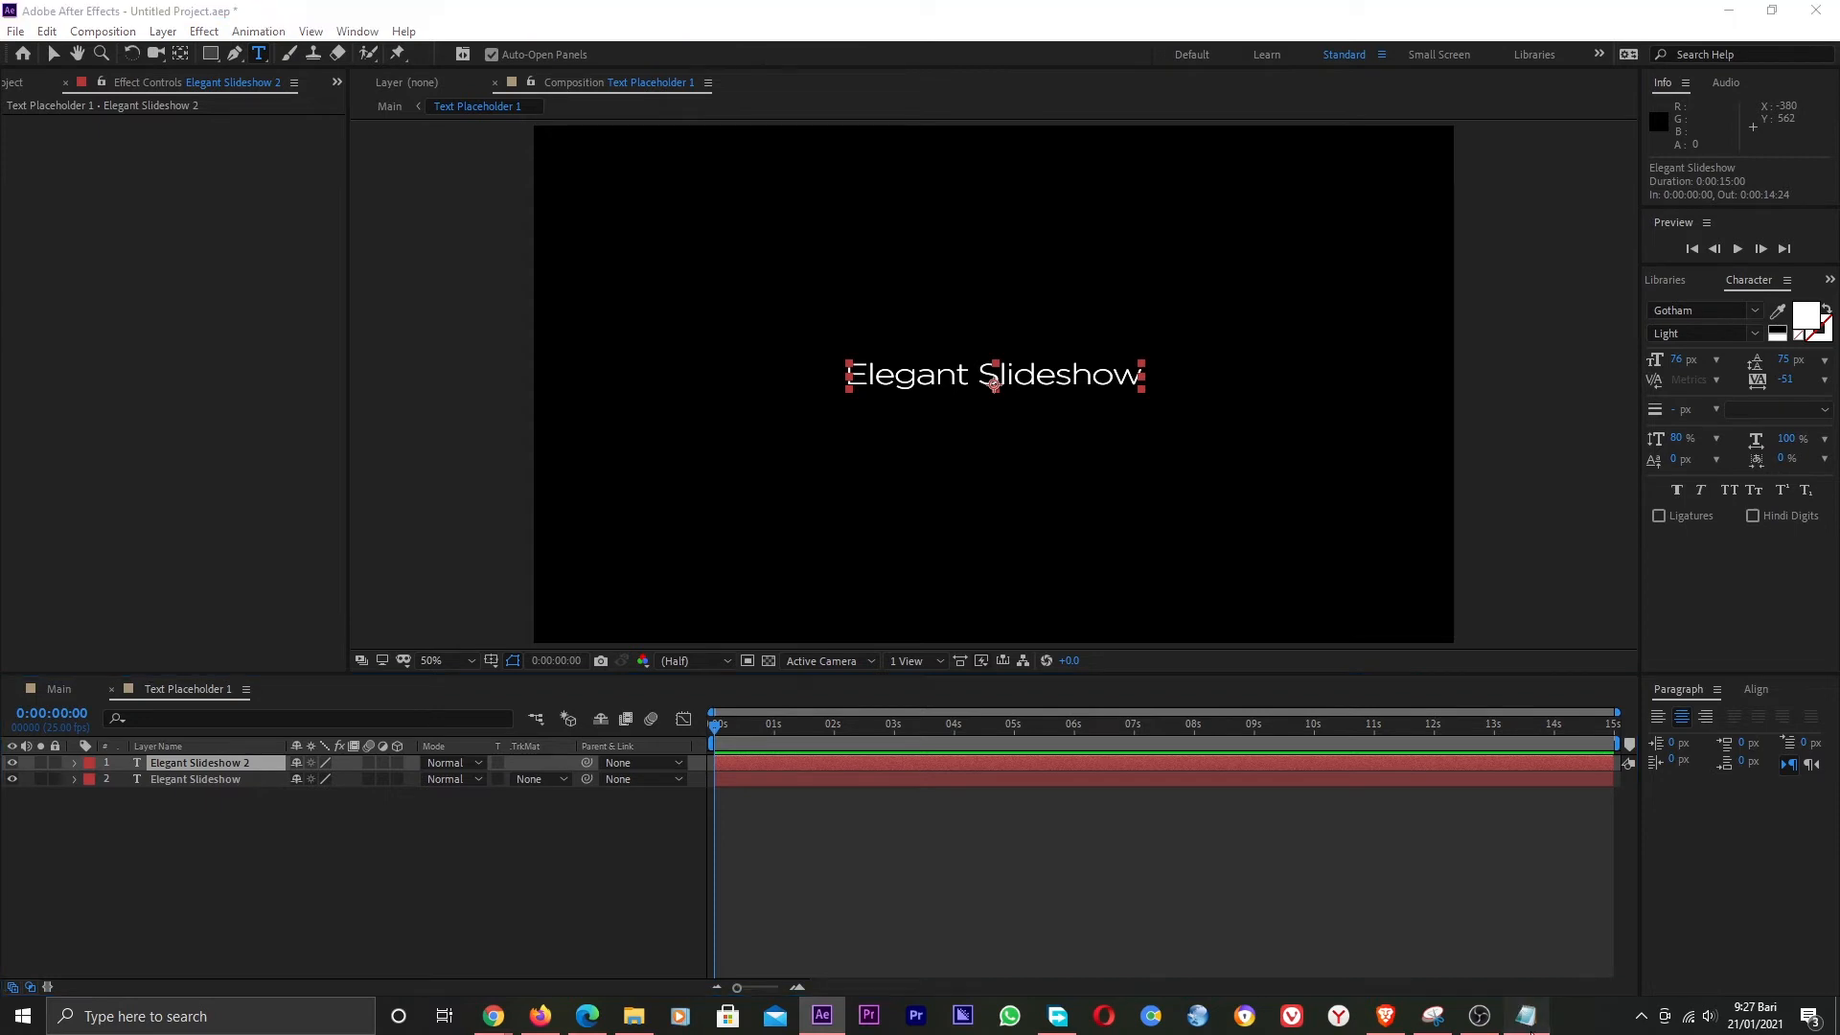
{"action": "left_click_drag", "start_coordinate": [614, 60], "coordinate": [12, 59]}
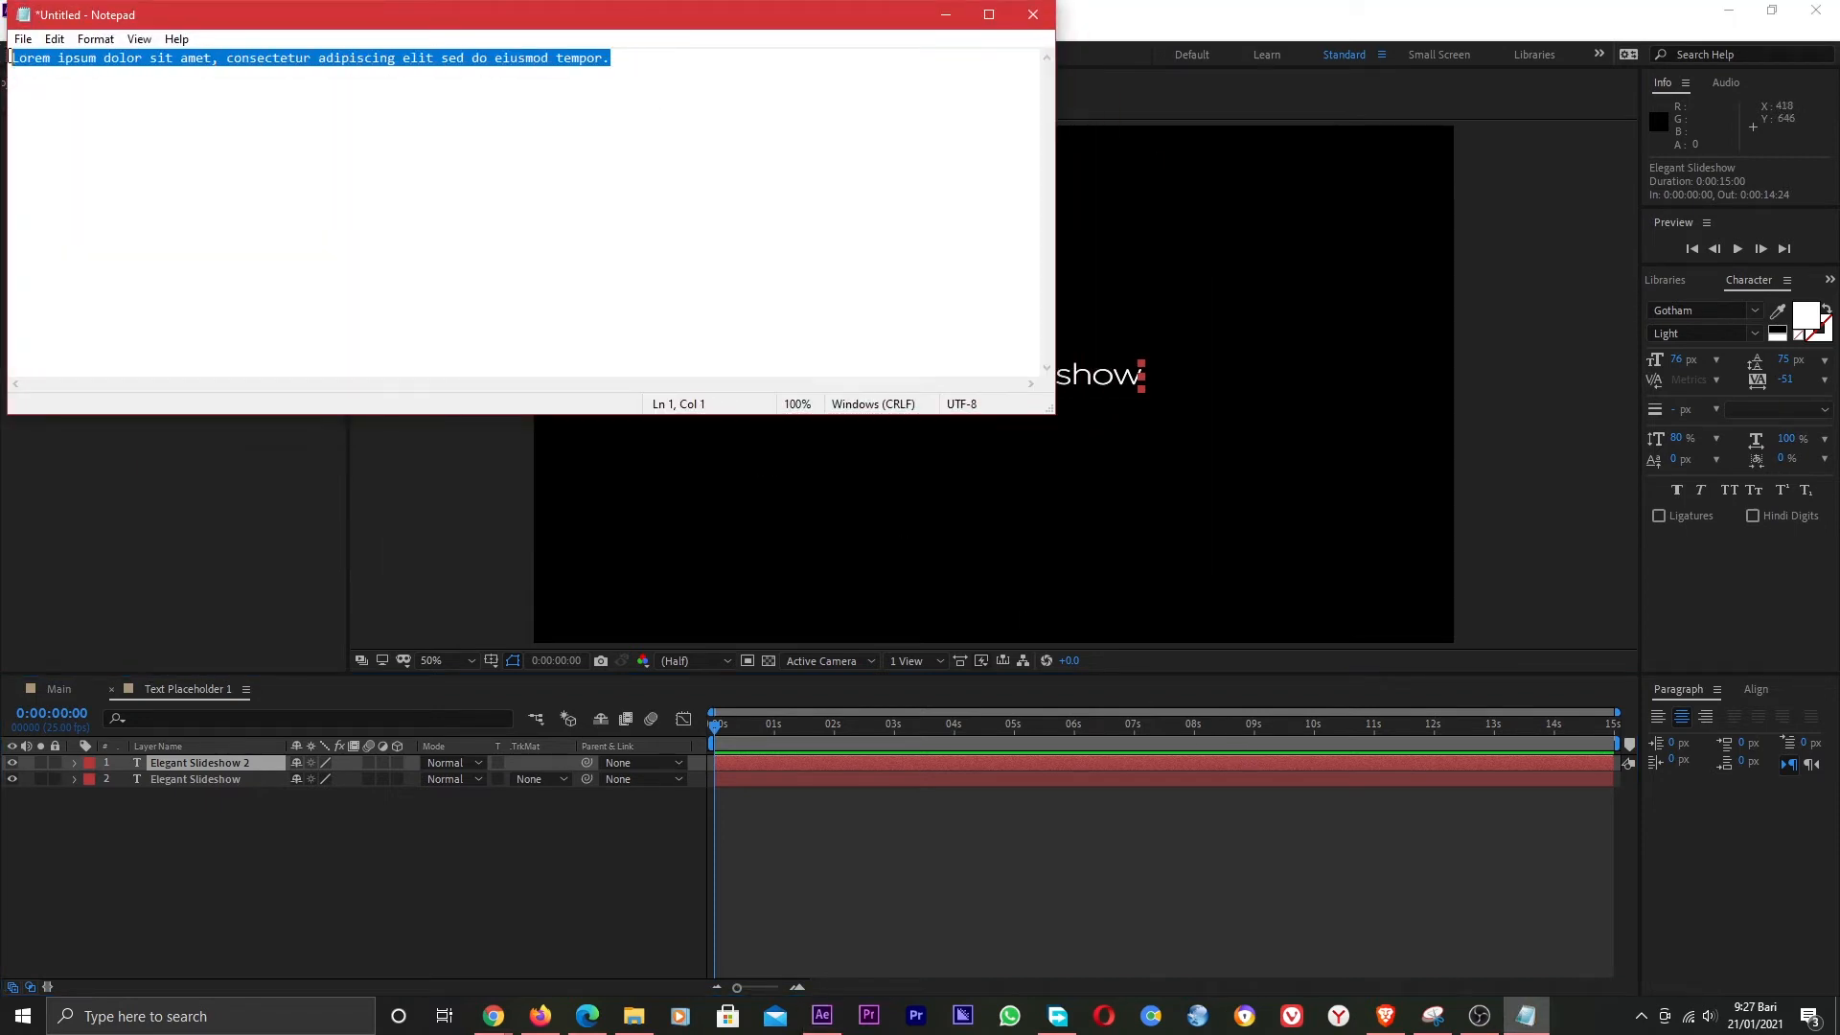
{"action": "right_click", "coordinate": [50, 61]}
{"action": "left_click", "coordinate": [96, 123]}
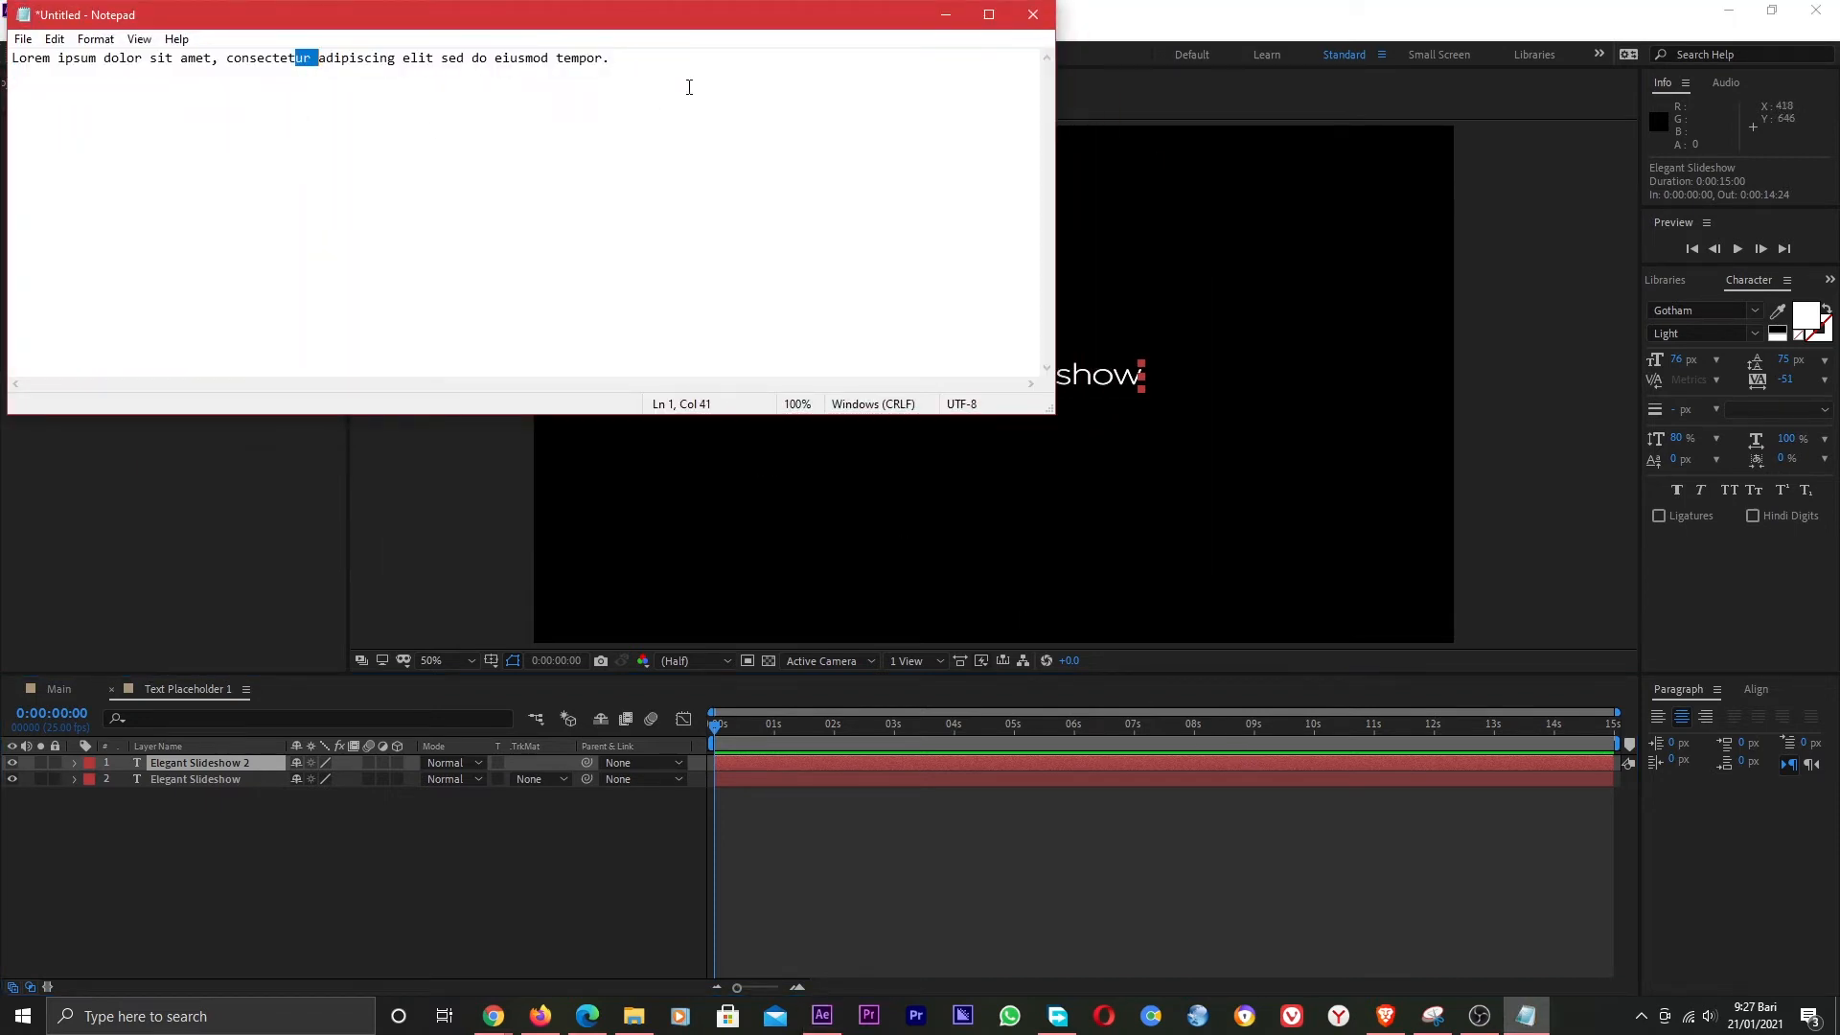
{"action": "left_click", "coordinate": [945, 14]}
{"action": "double_click", "coordinate": [225, 768]}
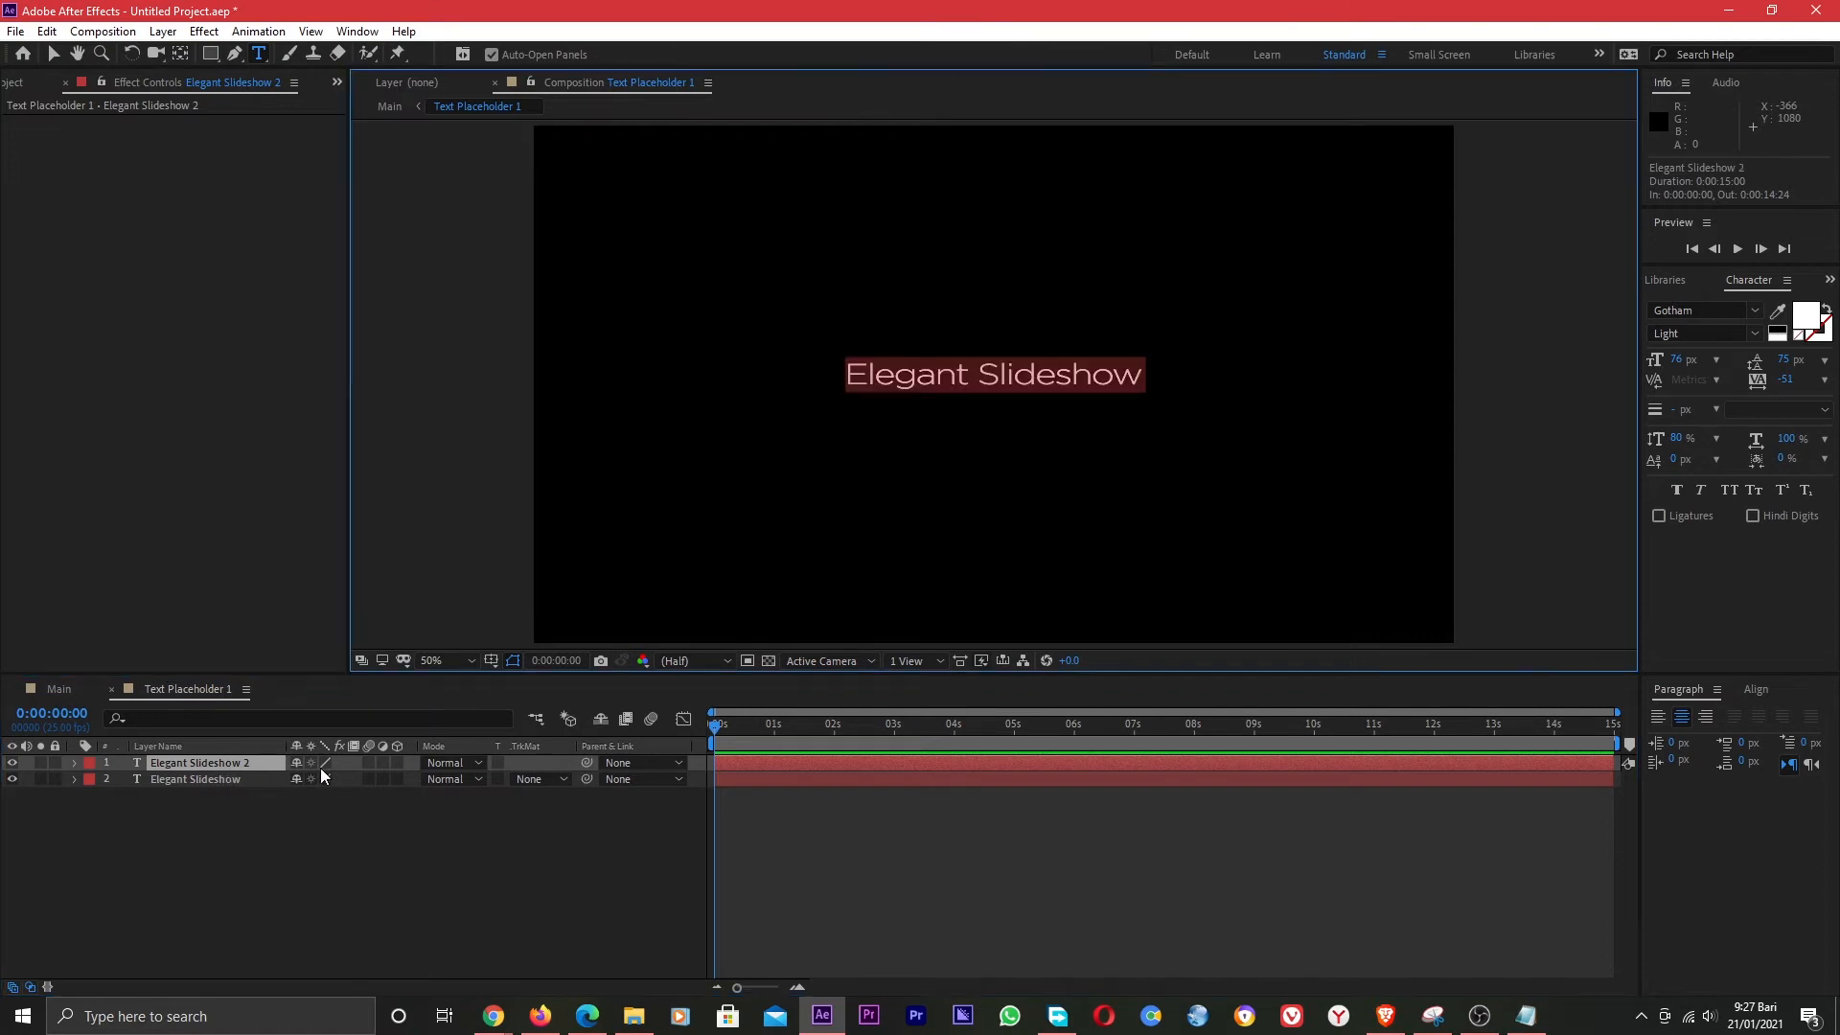
{"action": "key", "text": "ctrl+v"}
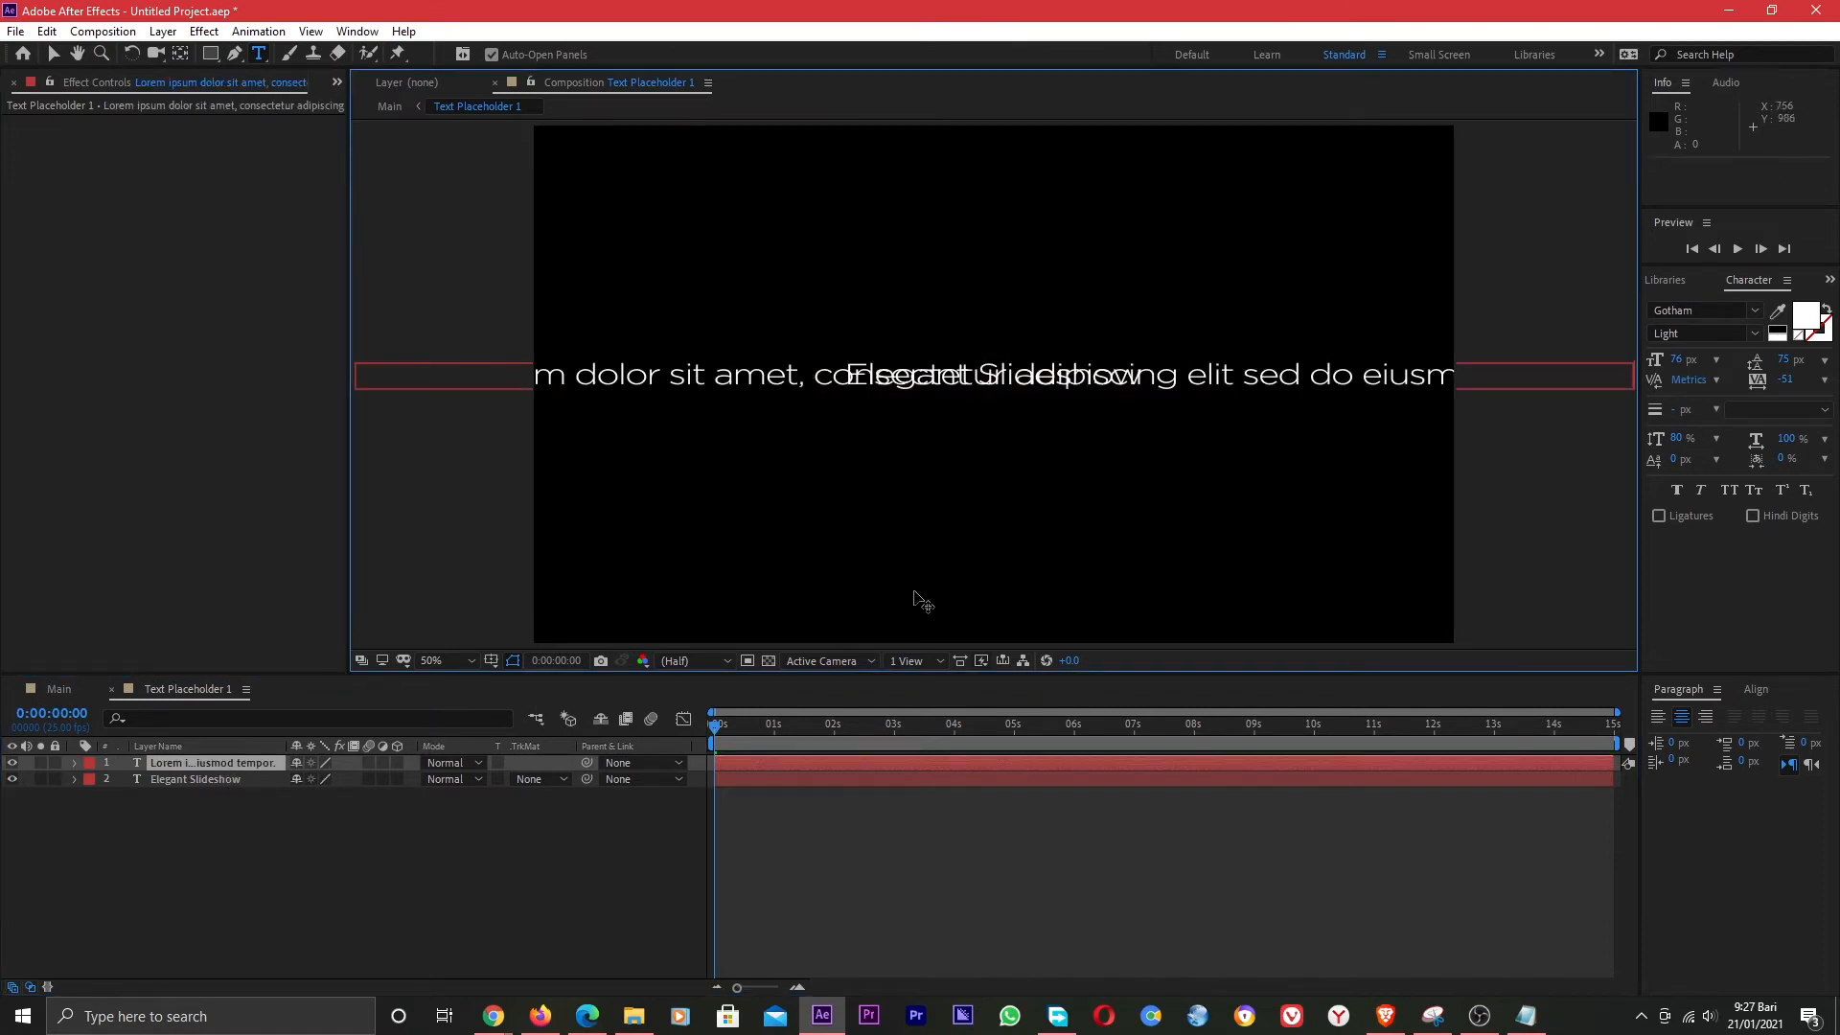
Set the Lorem ipsum text's font size to 41 px and move it below the title to about 960, 644.
{"action": "left_click_drag", "start_coordinate": [1675, 363], "coordinate": [1650, 352]}
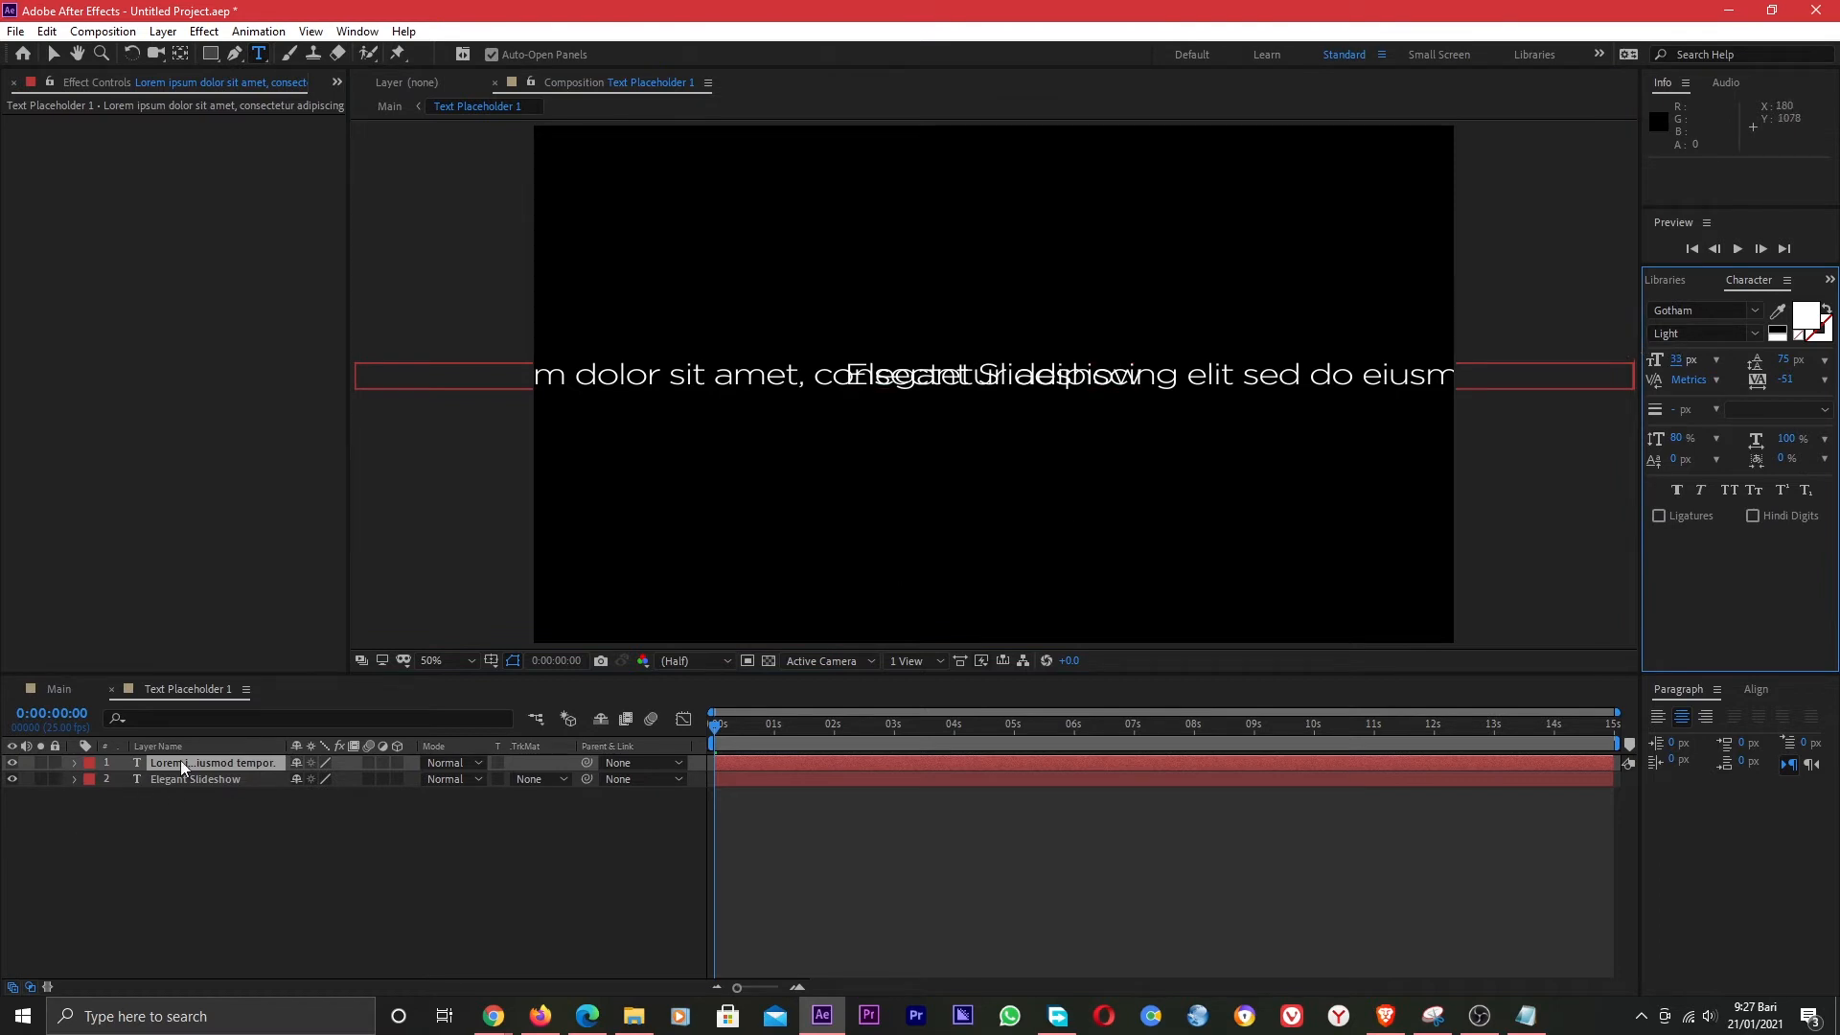
{"action": "triple_click", "coordinate": [810, 380]}
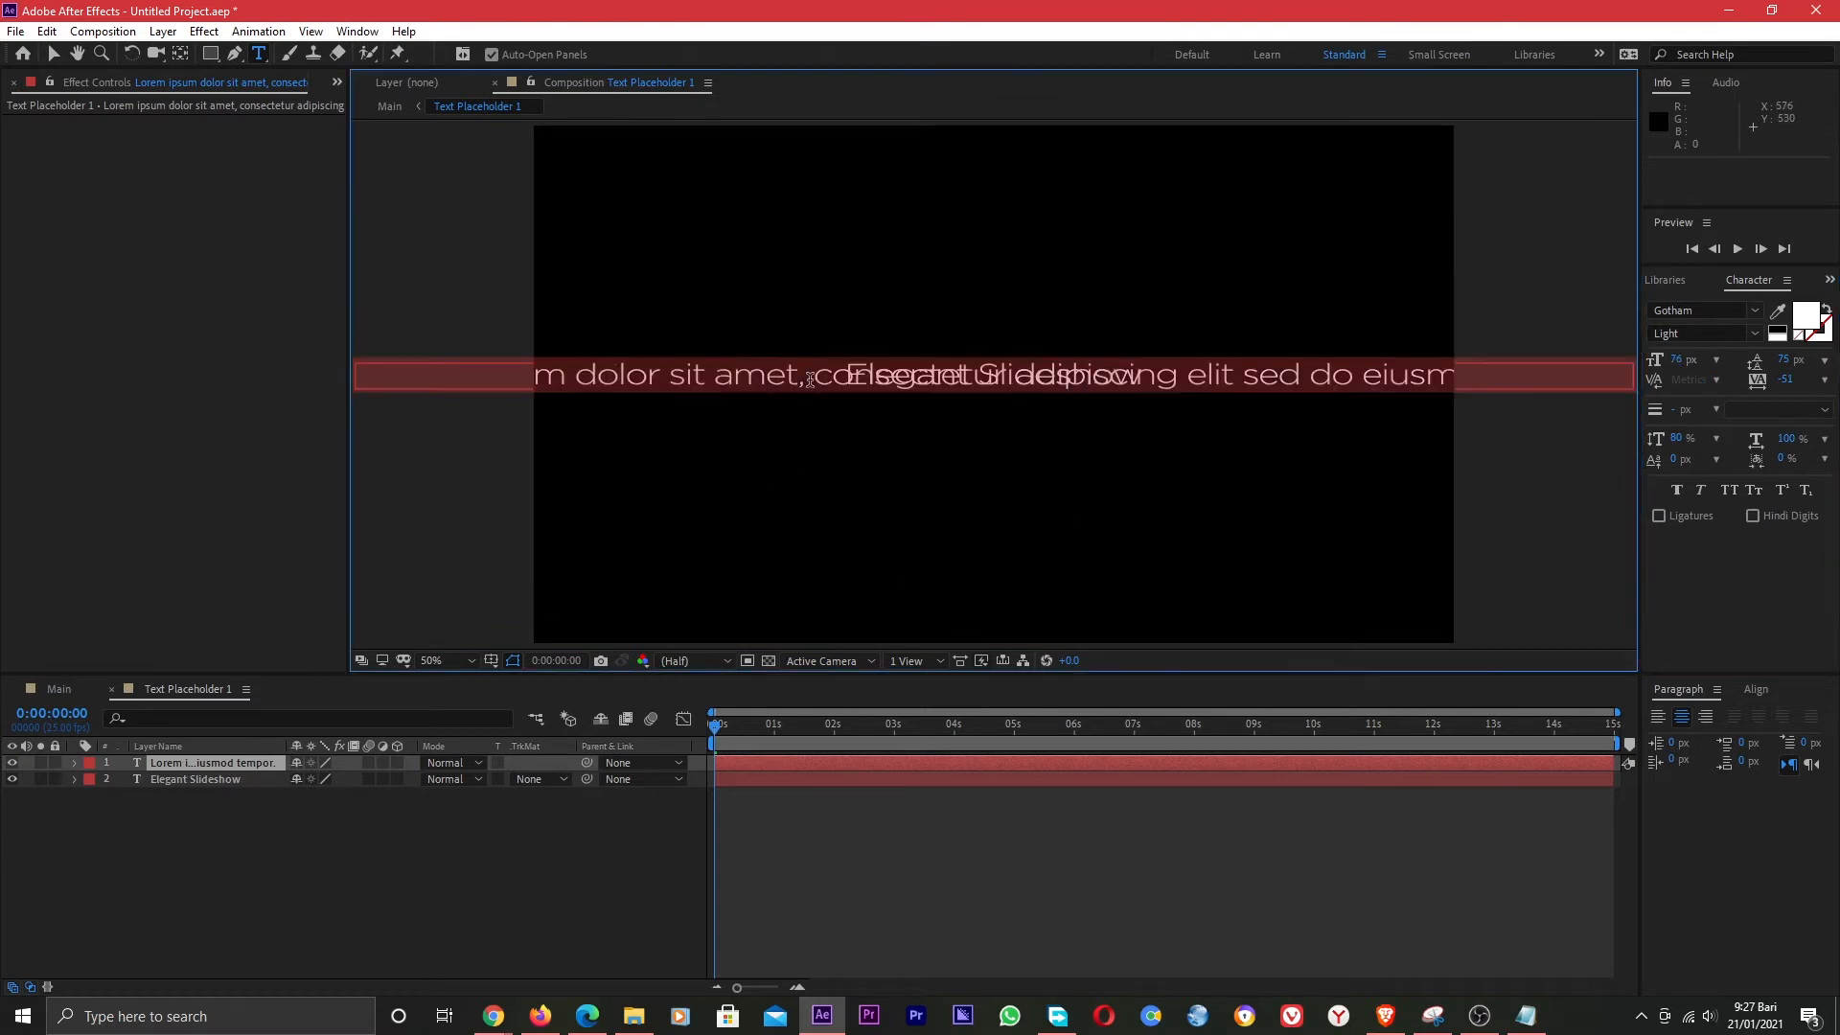
{"action": "left_click_drag", "start_coordinate": [1679, 364], "coordinate": [1636, 355]}
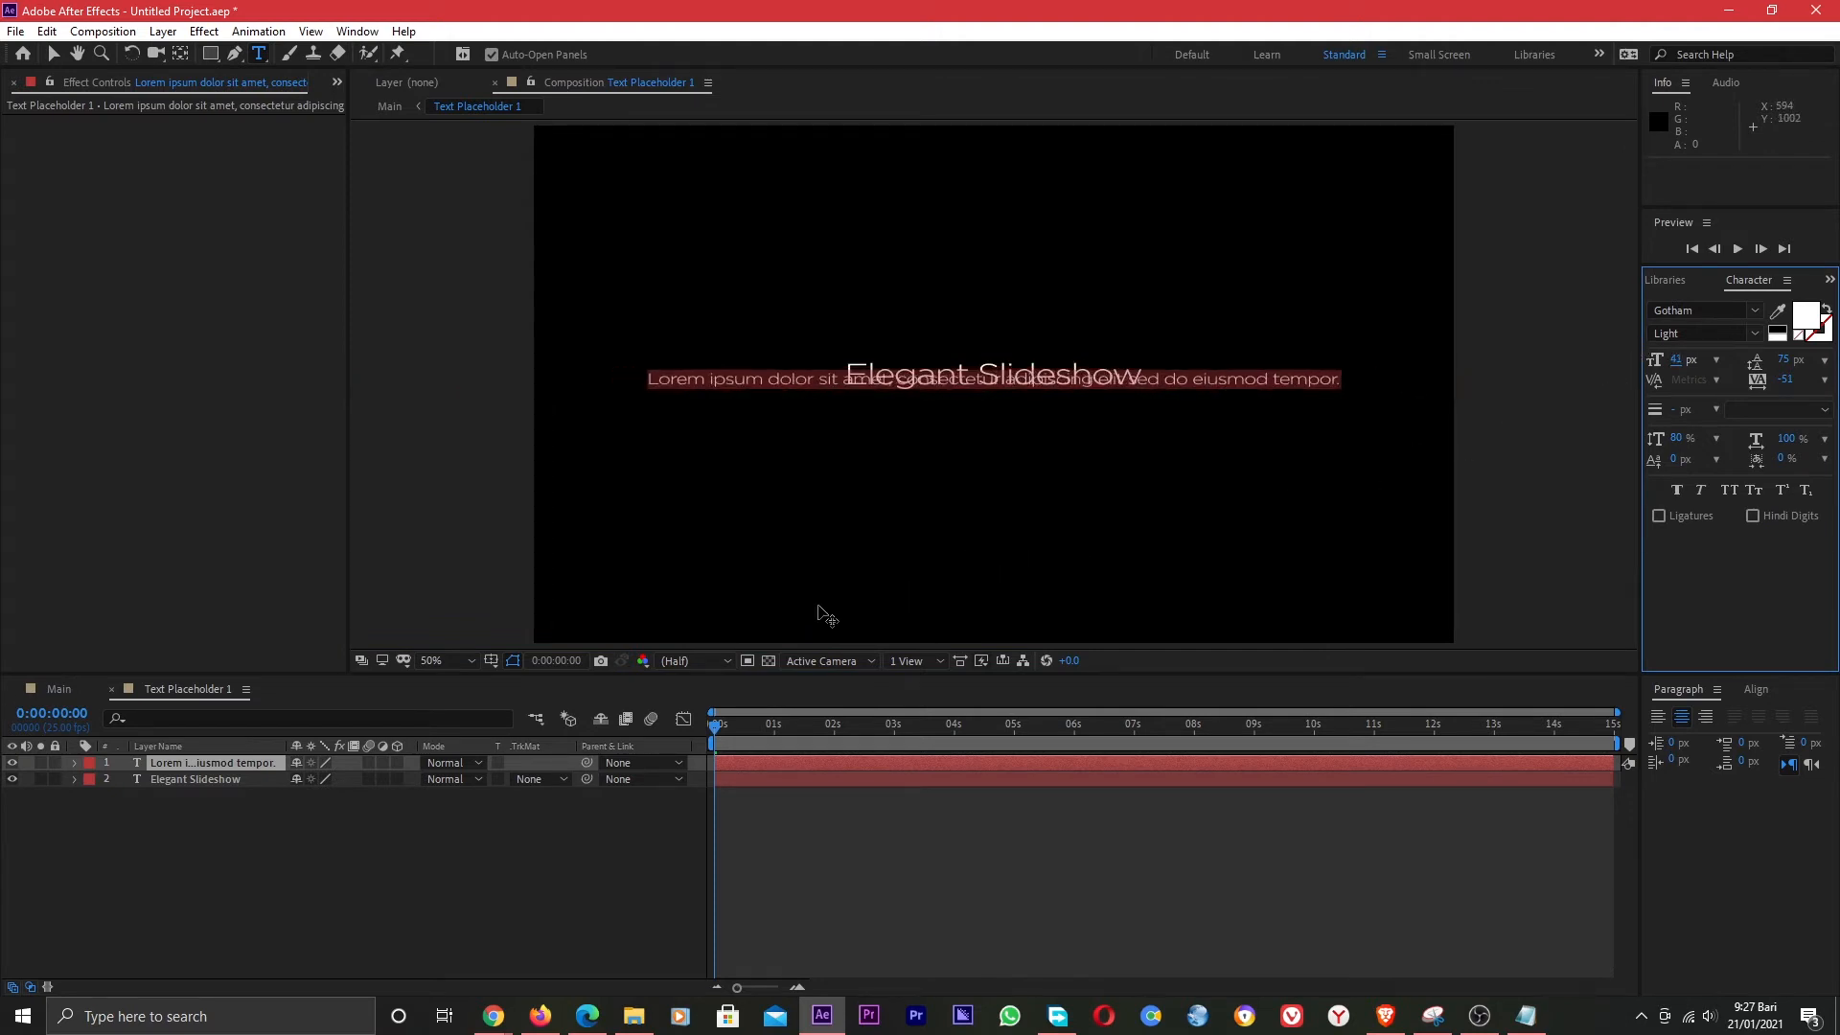
{"action": "left_click", "coordinate": [54, 53]}
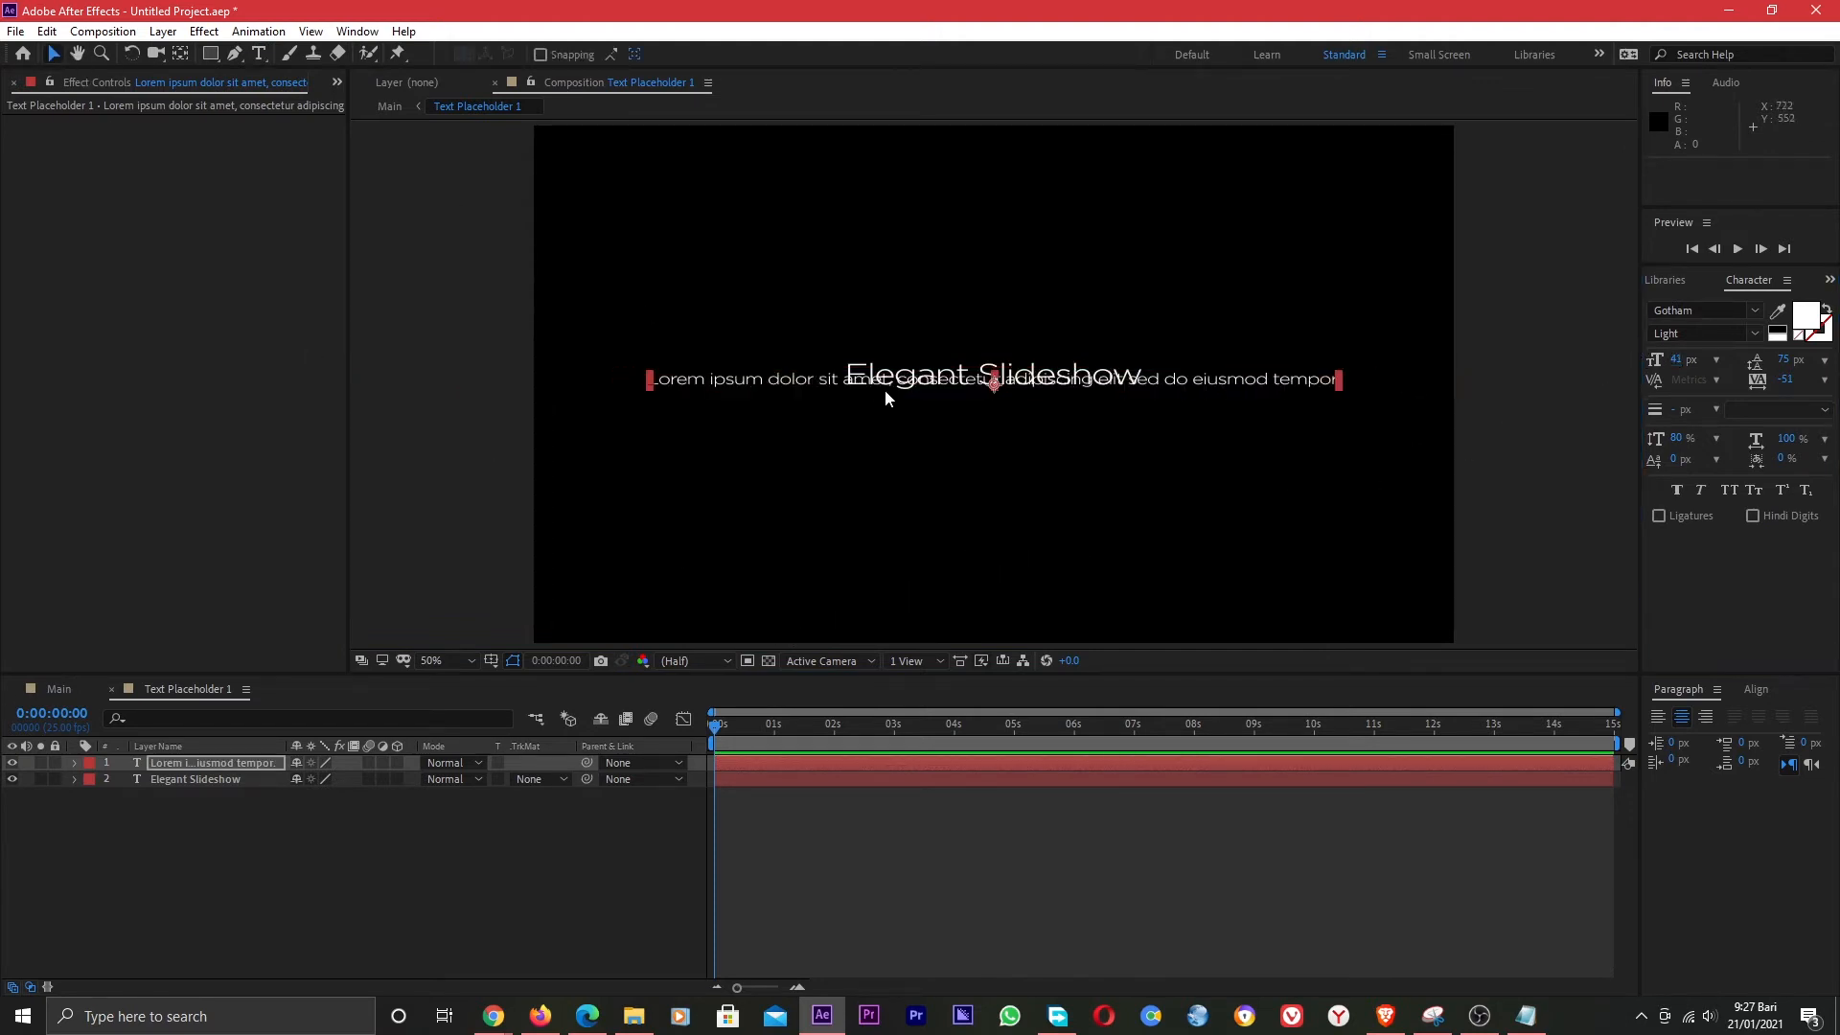
{"action": "left_click_drag", "start_coordinate": [1016, 392], "coordinate": [1015, 442]}
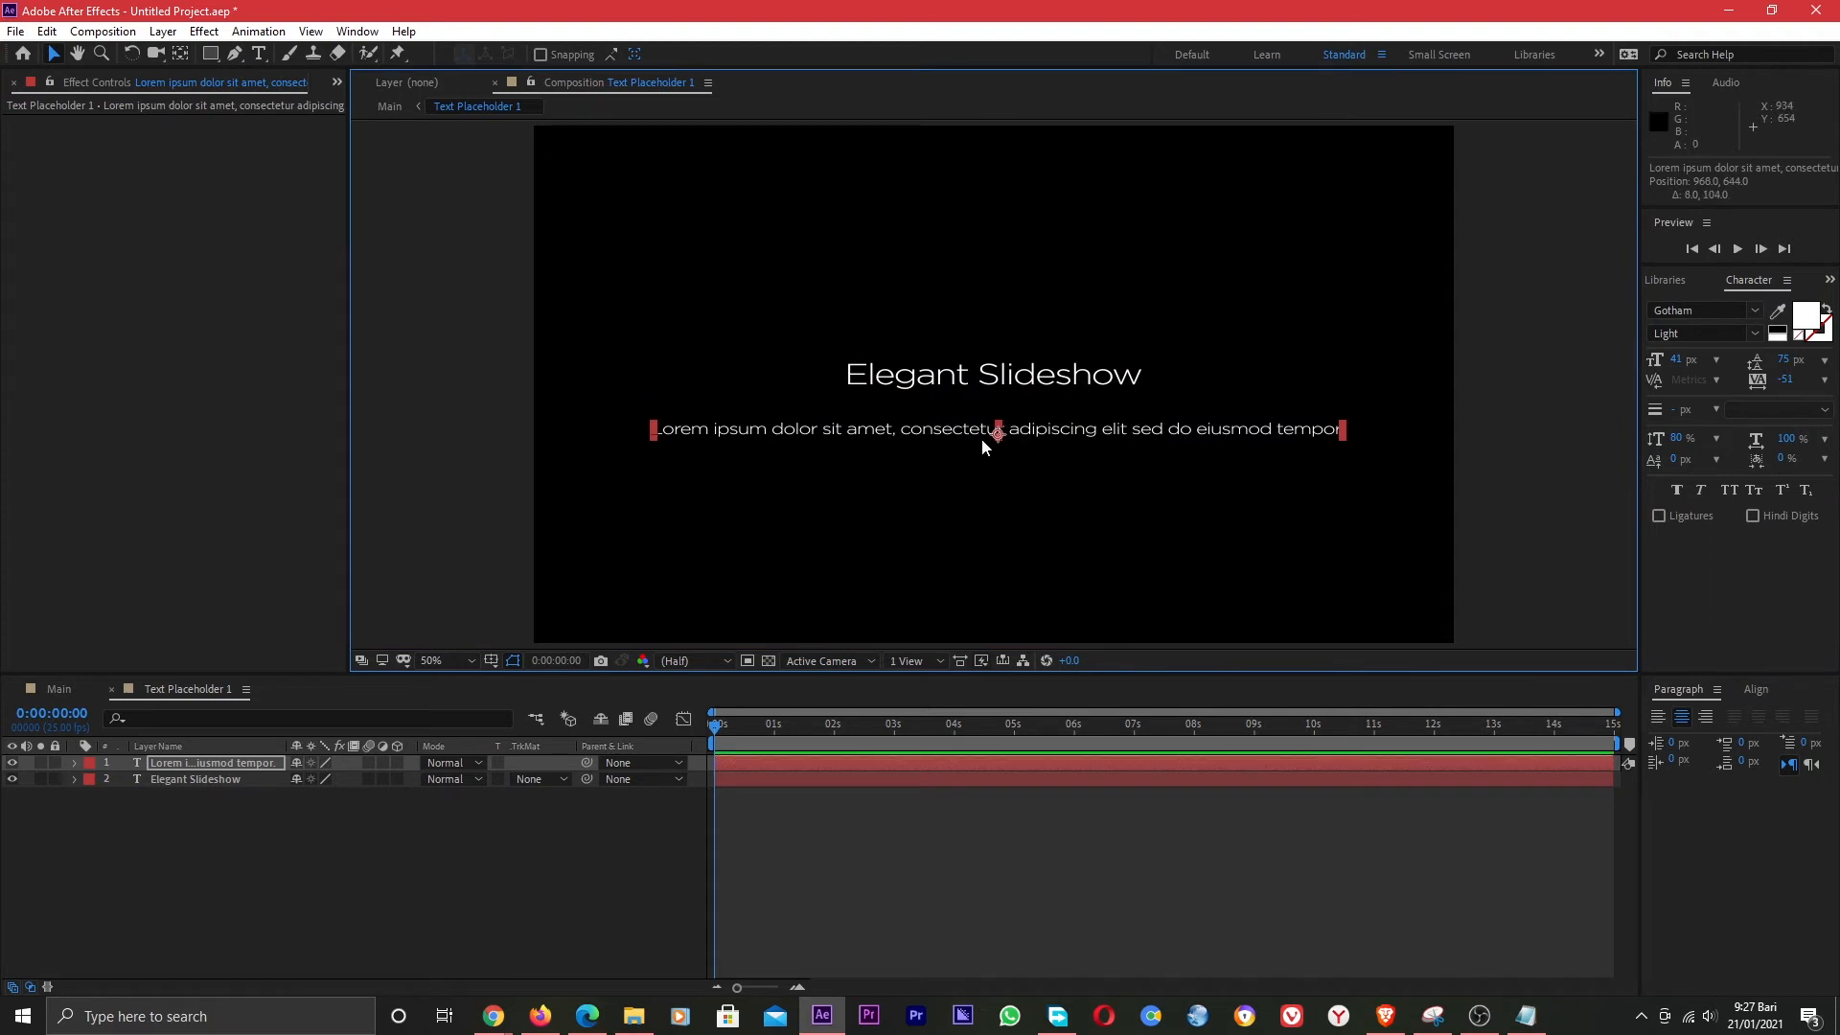
Break the Lorem ipsum text into three lines, after "consectetur" and after "eiusmod".
{"action": "double_click", "coordinate": [1019, 433]}
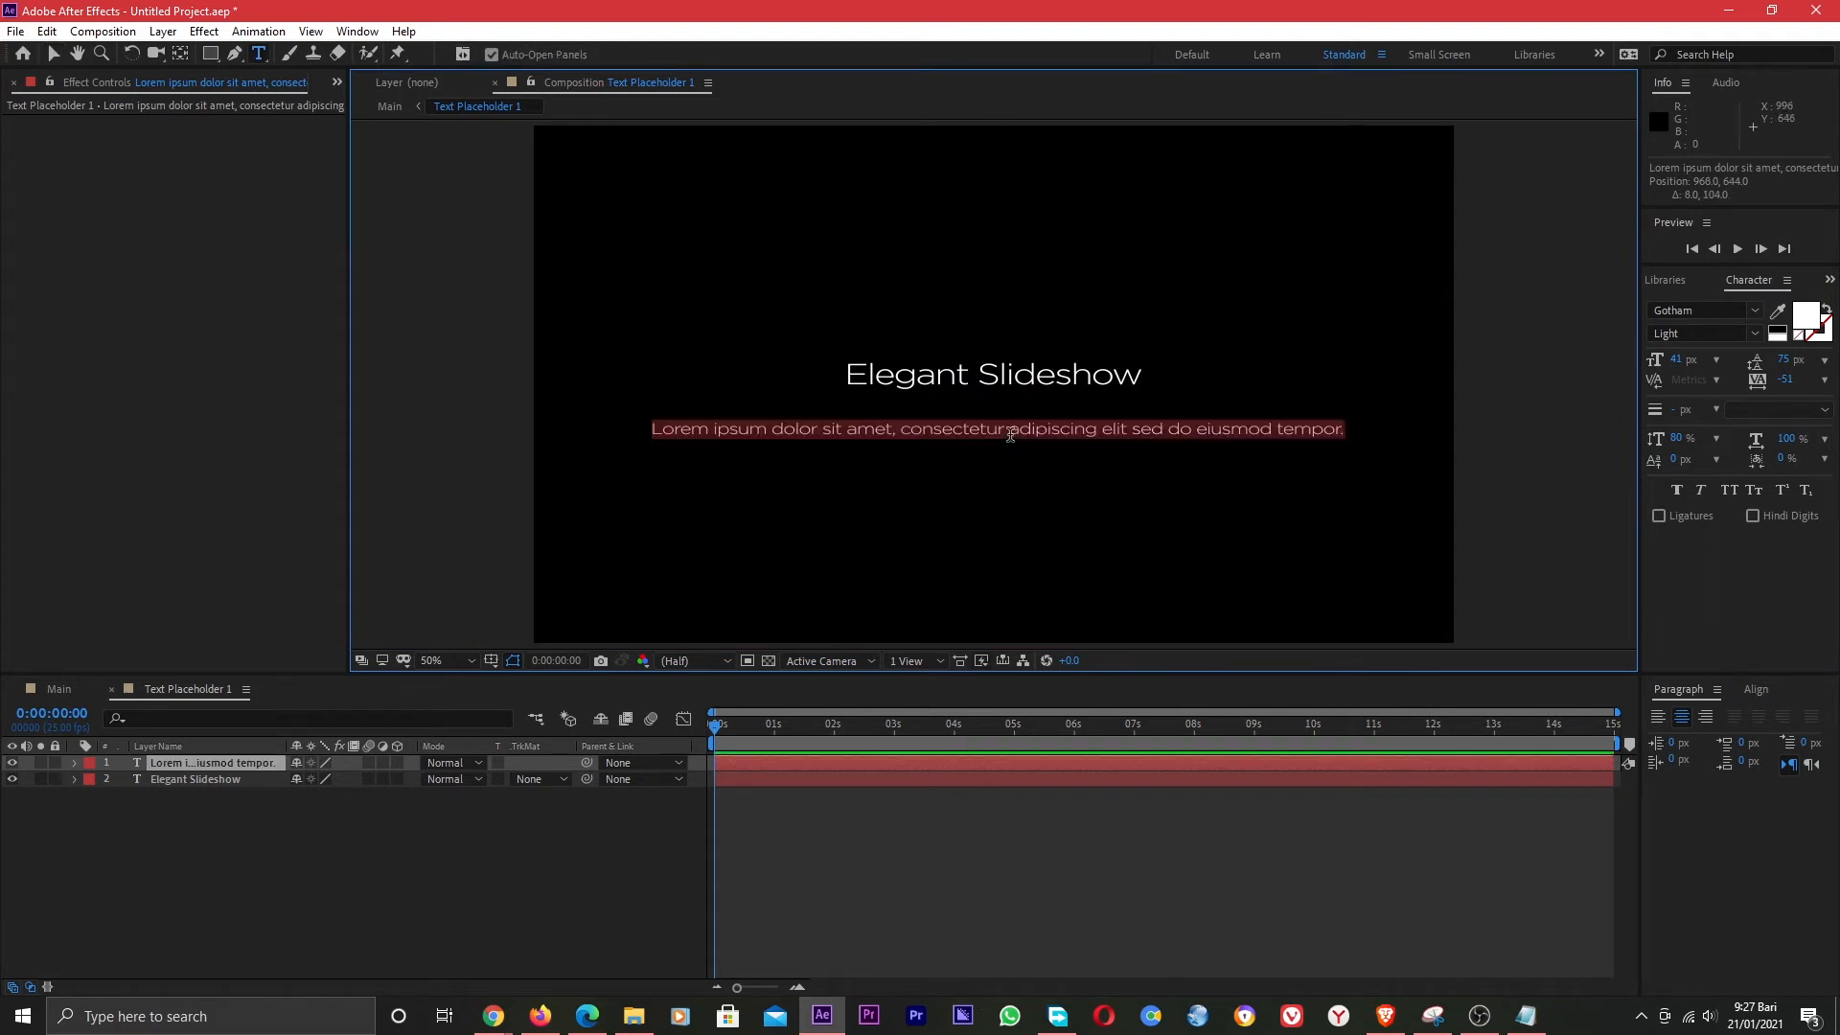
{"action": "left_click", "coordinate": [1009, 429]}
{"action": "key", "text": "Return"}
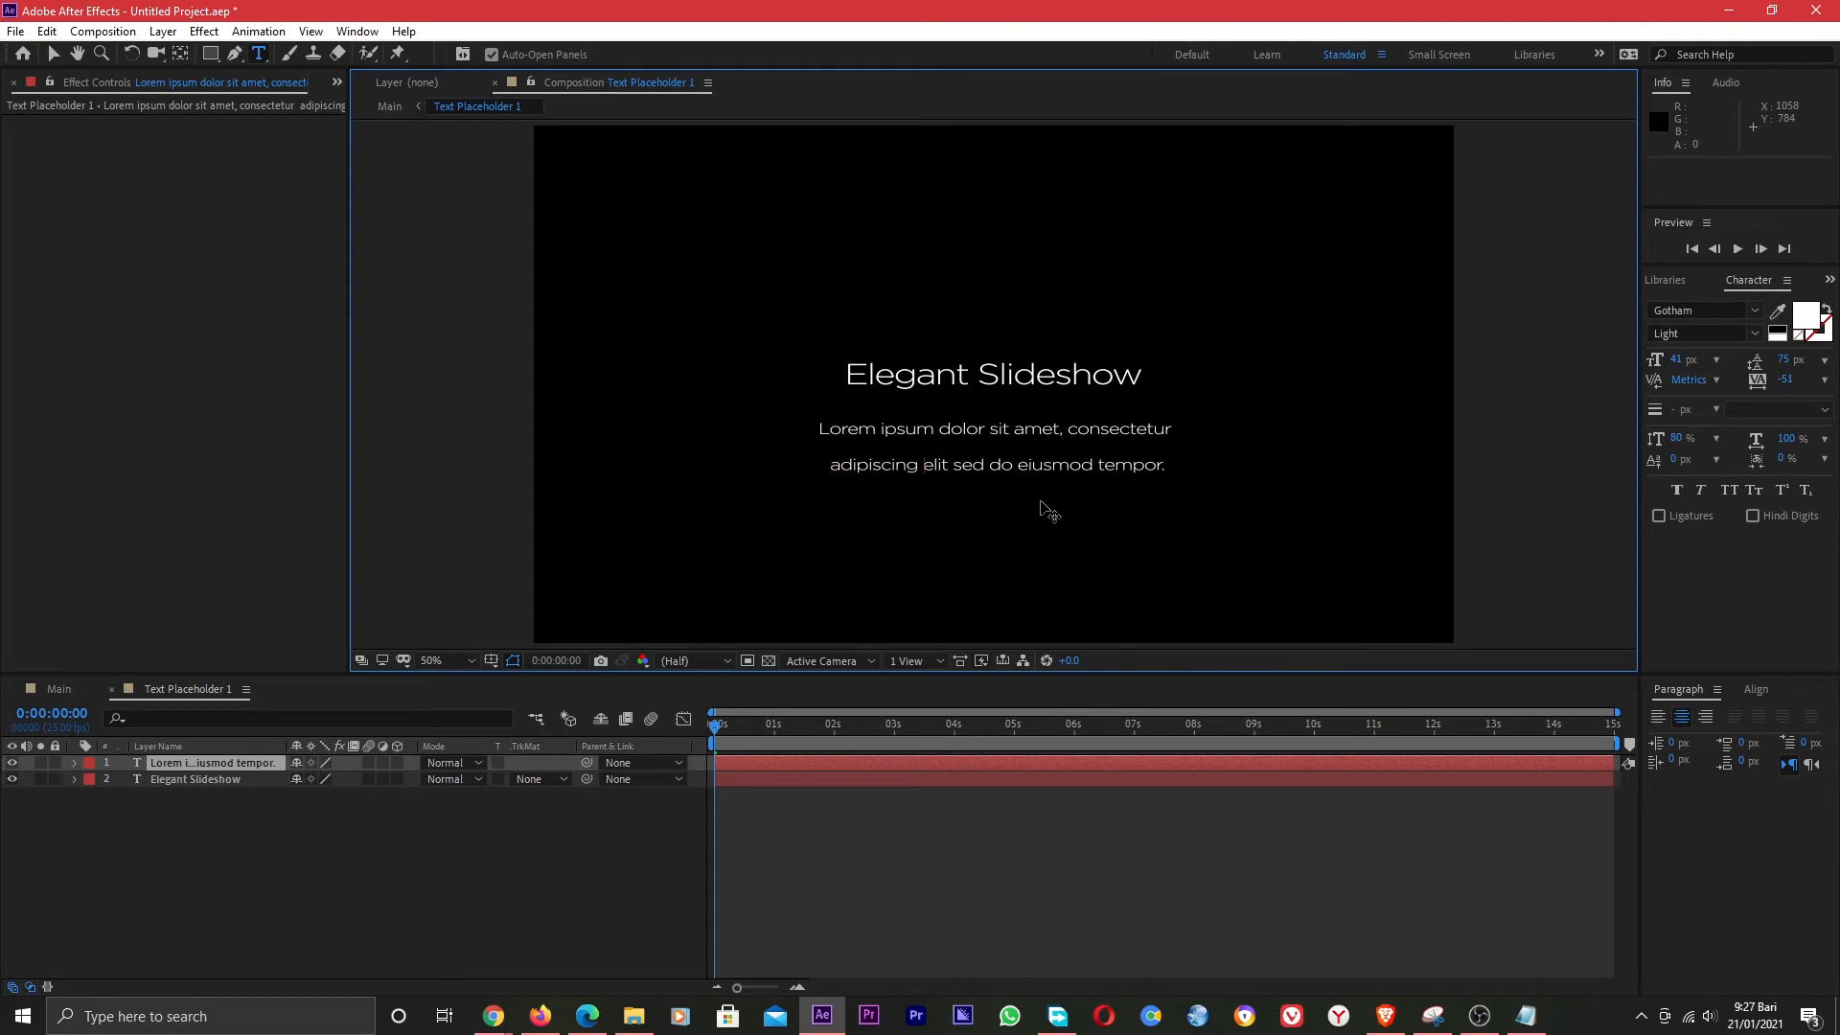
{"action": "key", "text": "Return"}
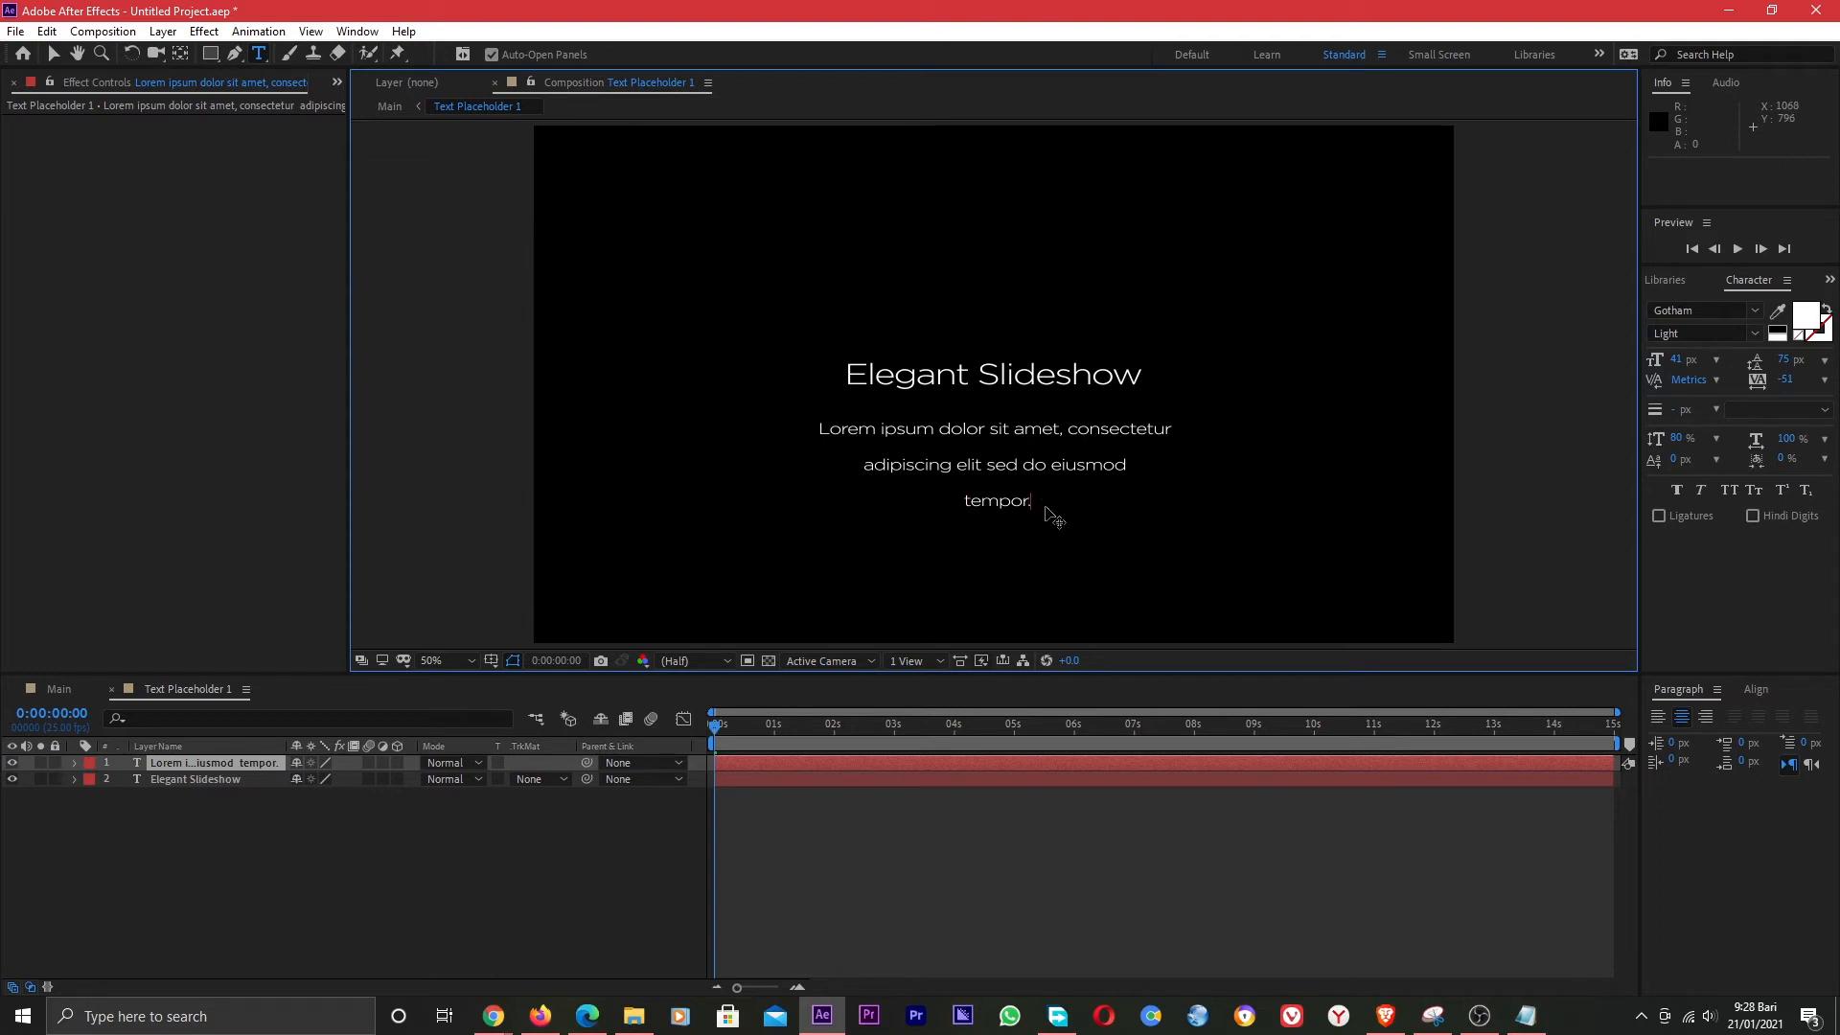
Set the Lorem ipsum text's font size to 68 px, leading to 66 px and tracking to -82.
{"action": "key", "text": "ctrl+shift+Up"}
{"action": "key", "text": "ctrl+shift+Up"}
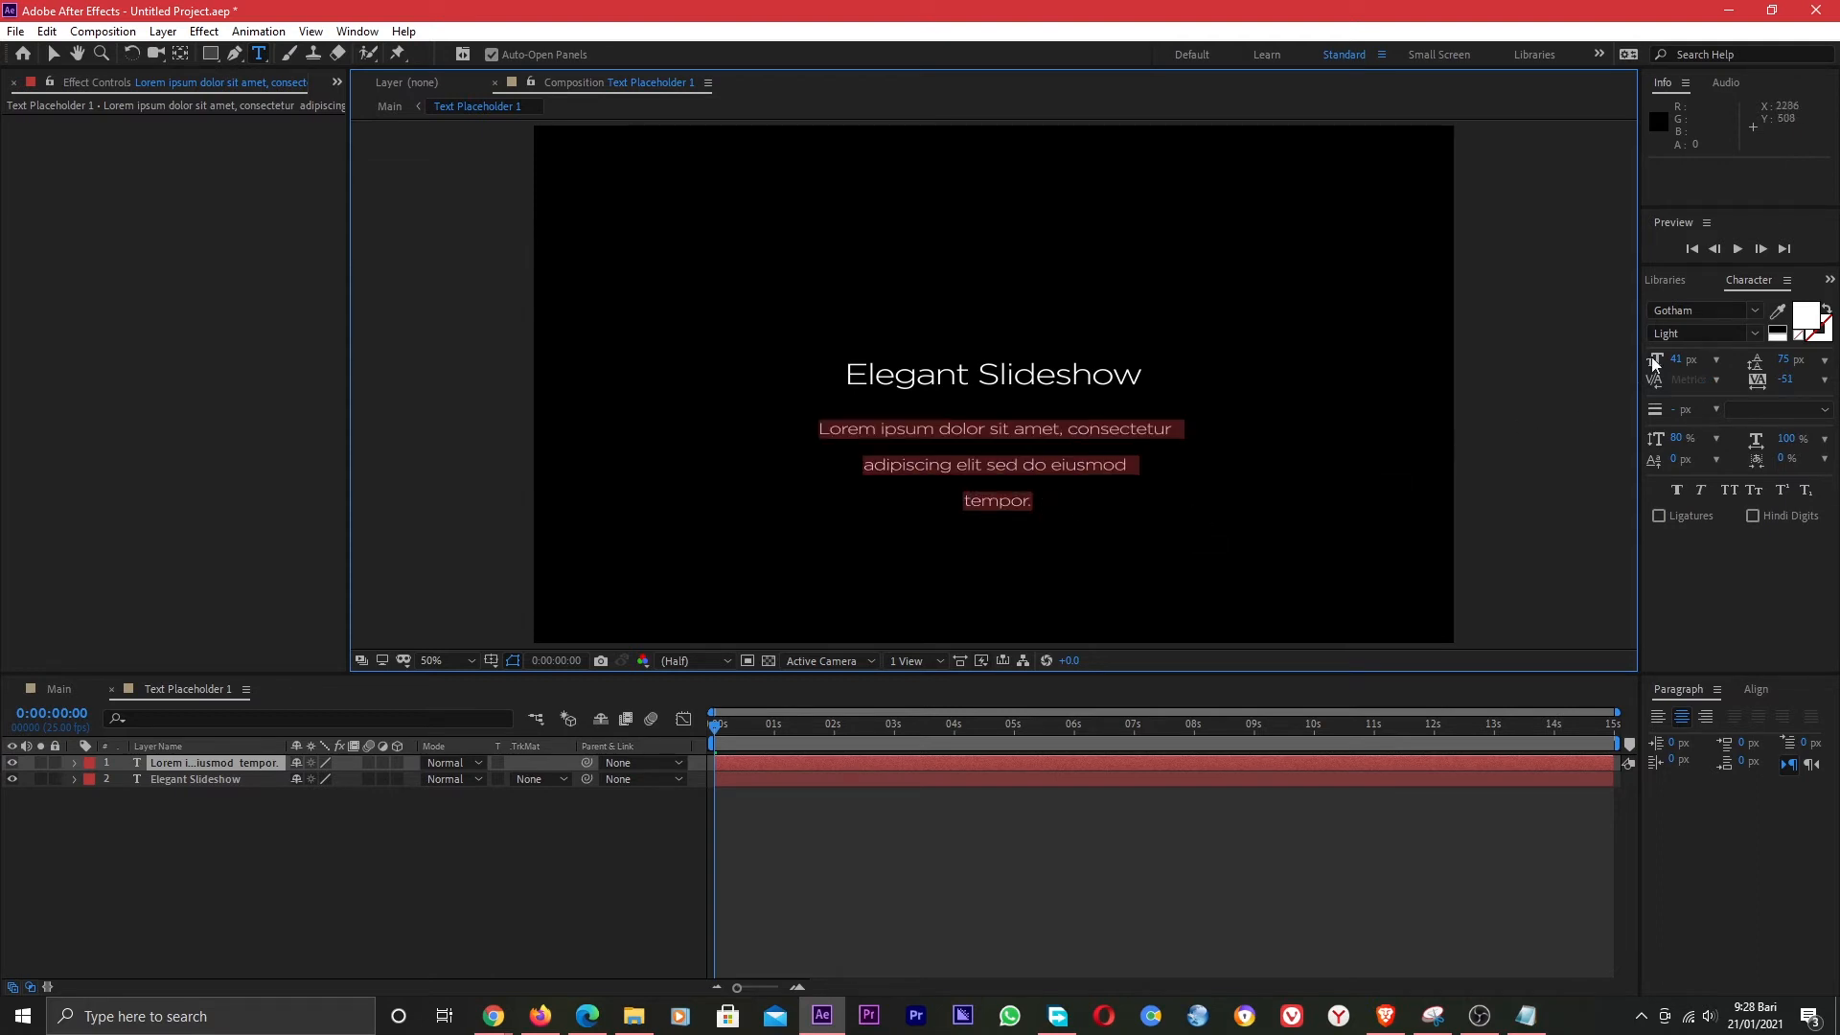
{"action": "left_click_drag", "start_coordinate": [1677, 359], "coordinate": [1714, 375]}
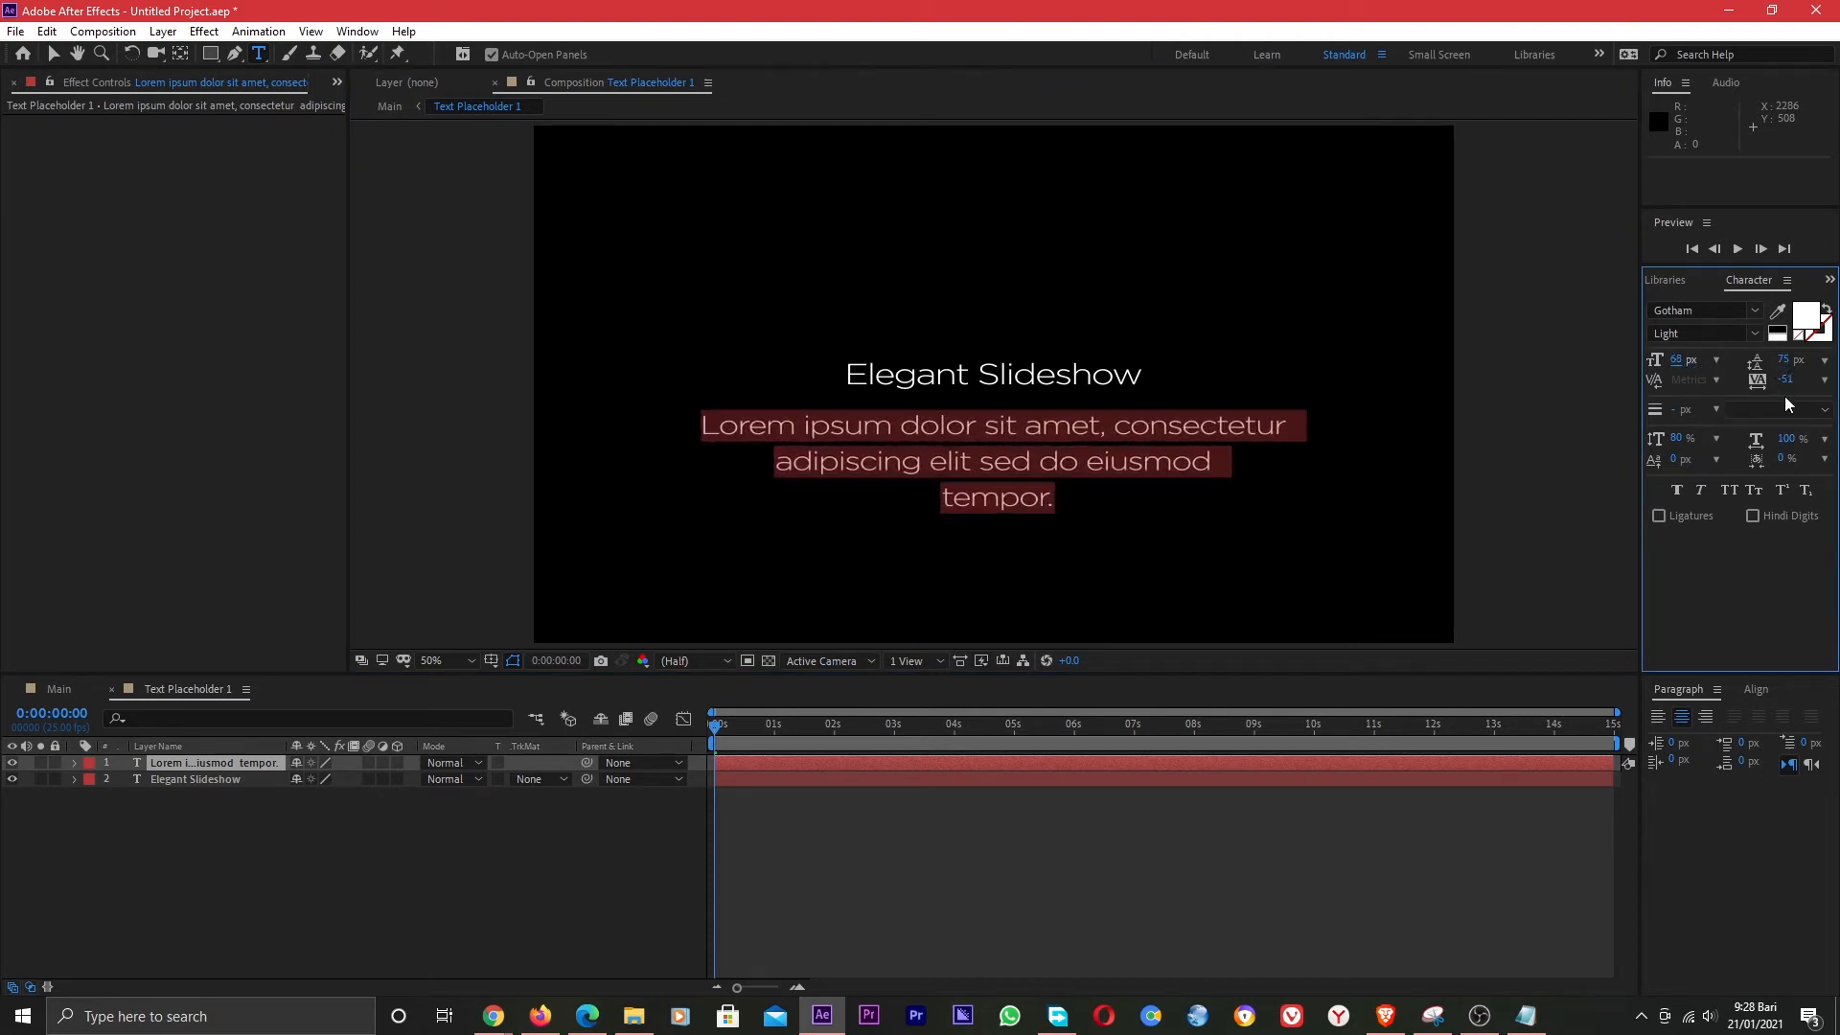
{"action": "left_click_drag", "start_coordinate": [1783, 359], "coordinate": [1741, 379]}
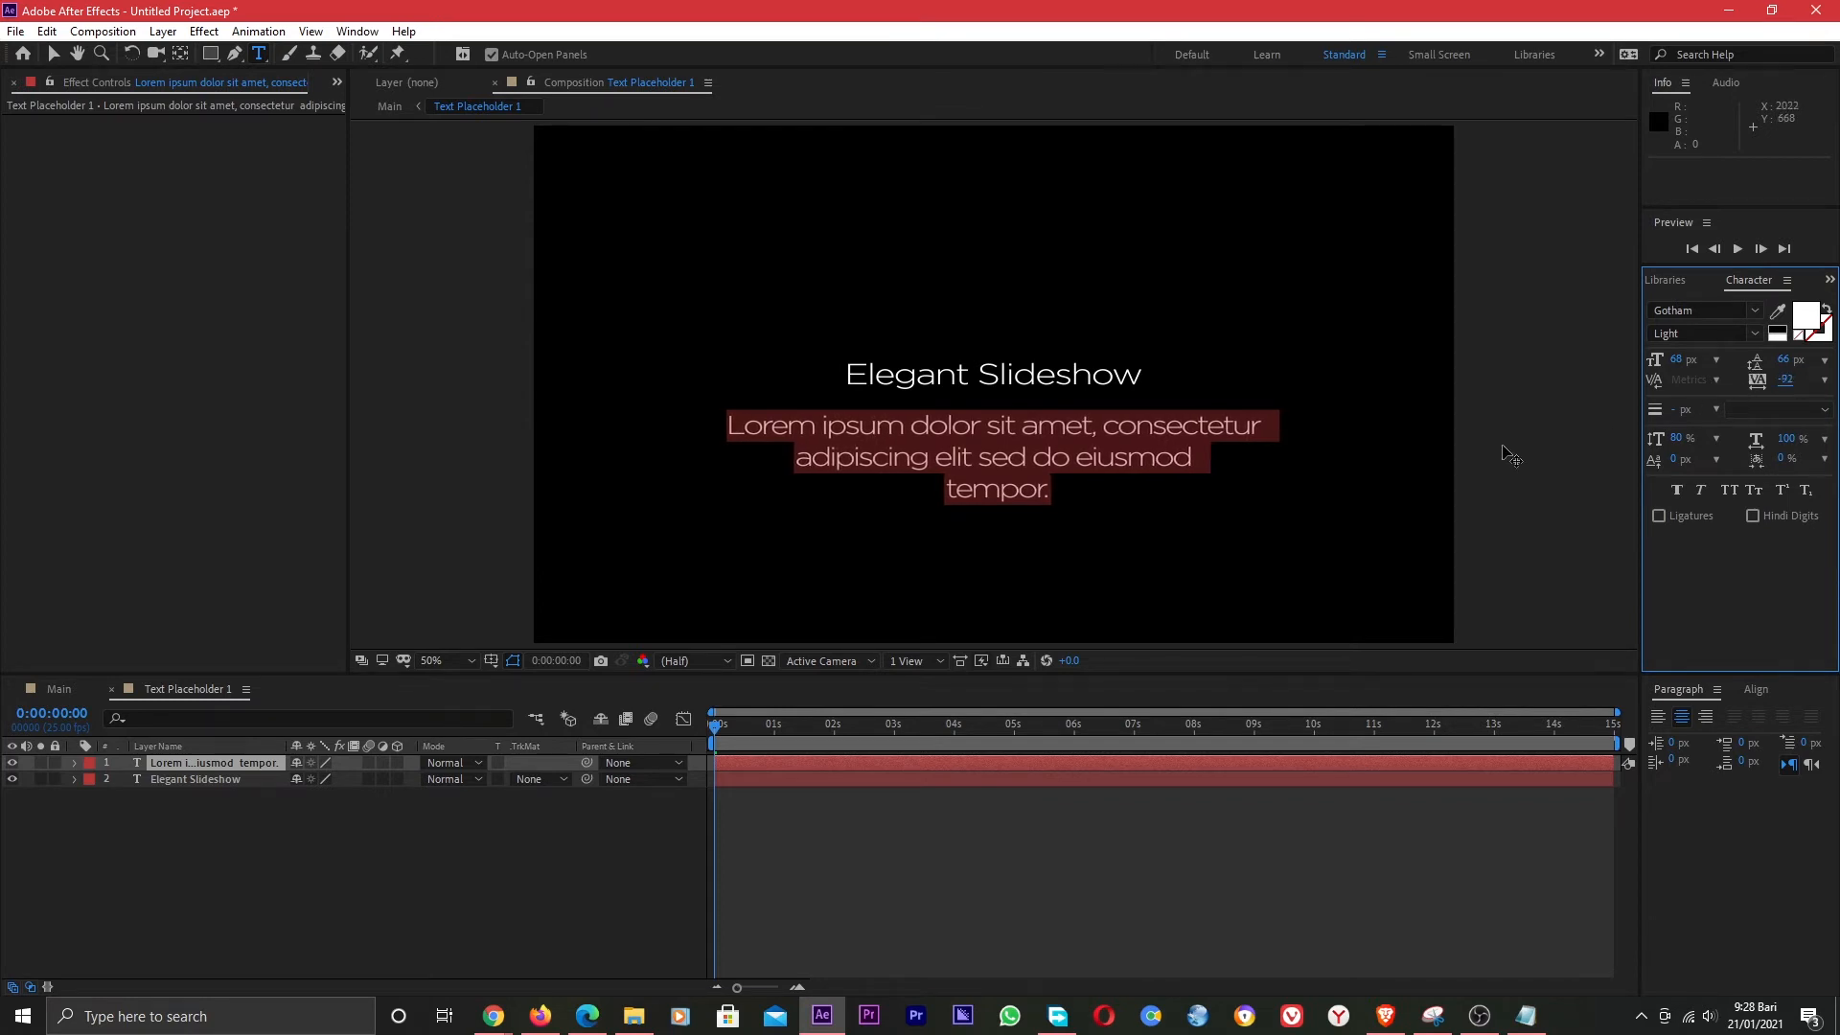
{"action": "right_click", "coordinate": [205, 839]}
{"action": "left_click", "coordinate": [159, 853]}
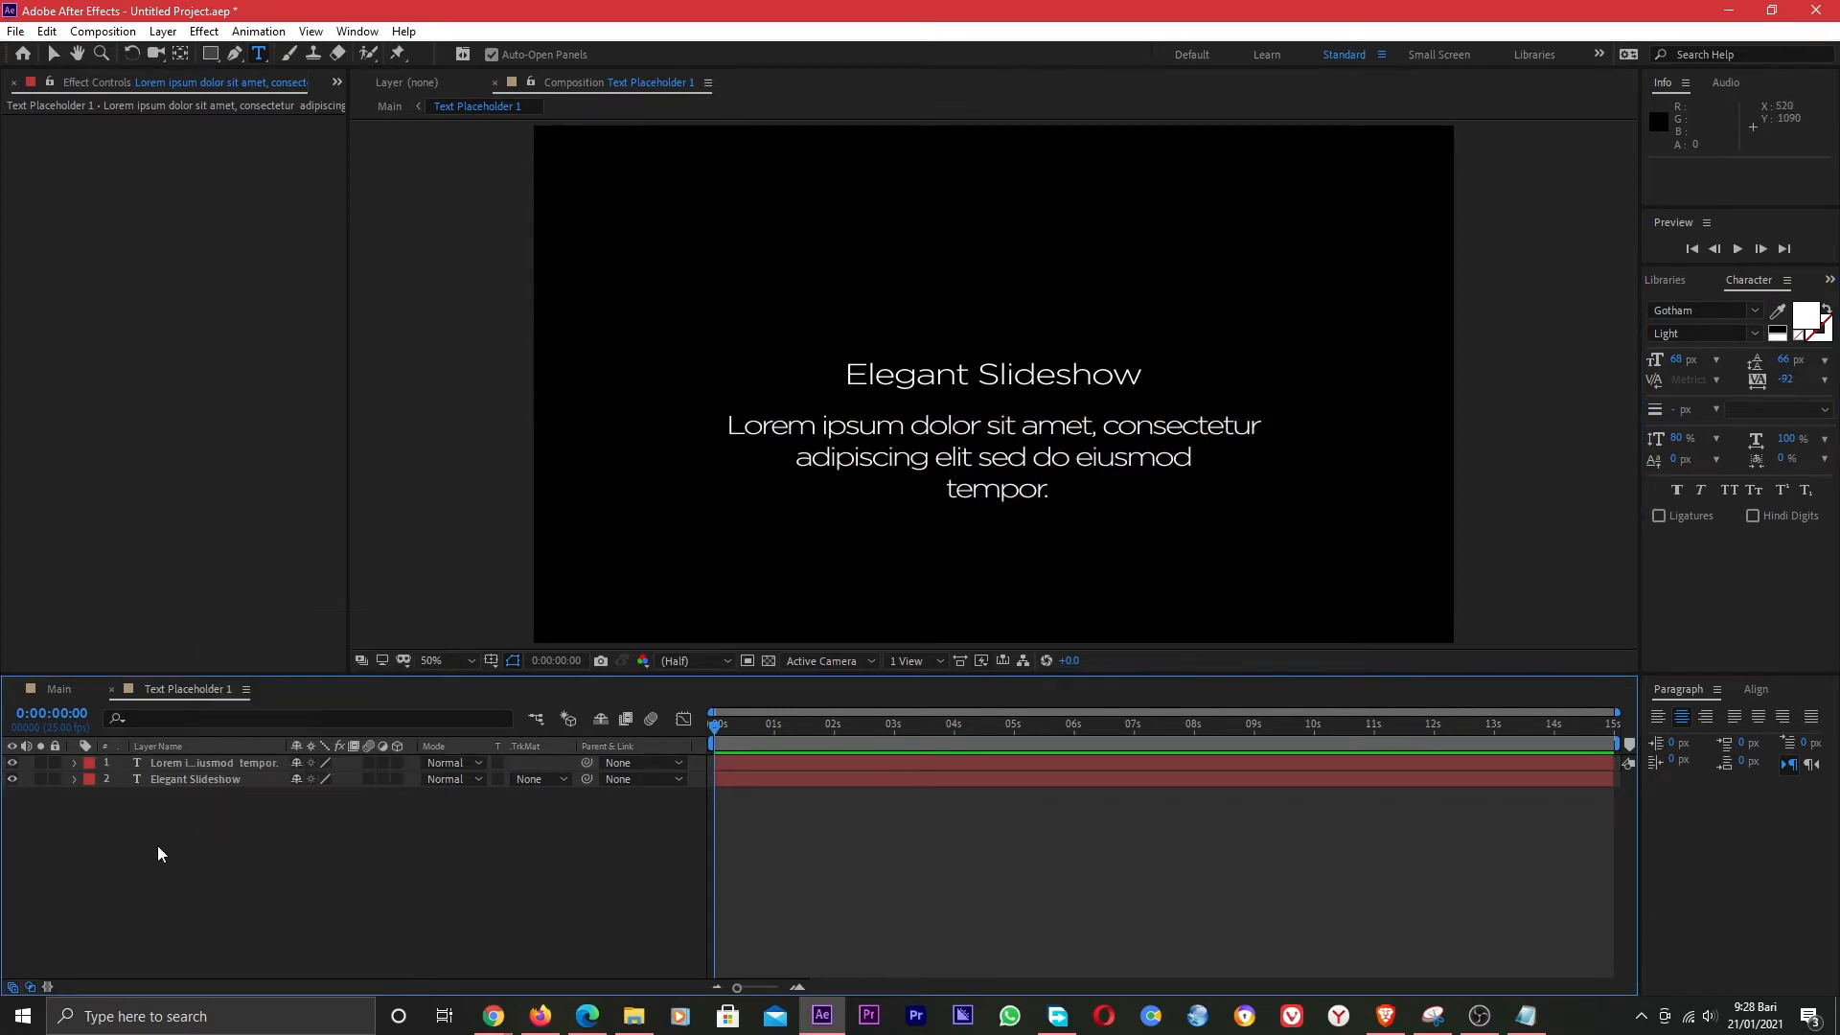
Set the Elegant Slideshow title's font size to 149 px.
{"action": "double_click", "coordinate": [188, 781]}
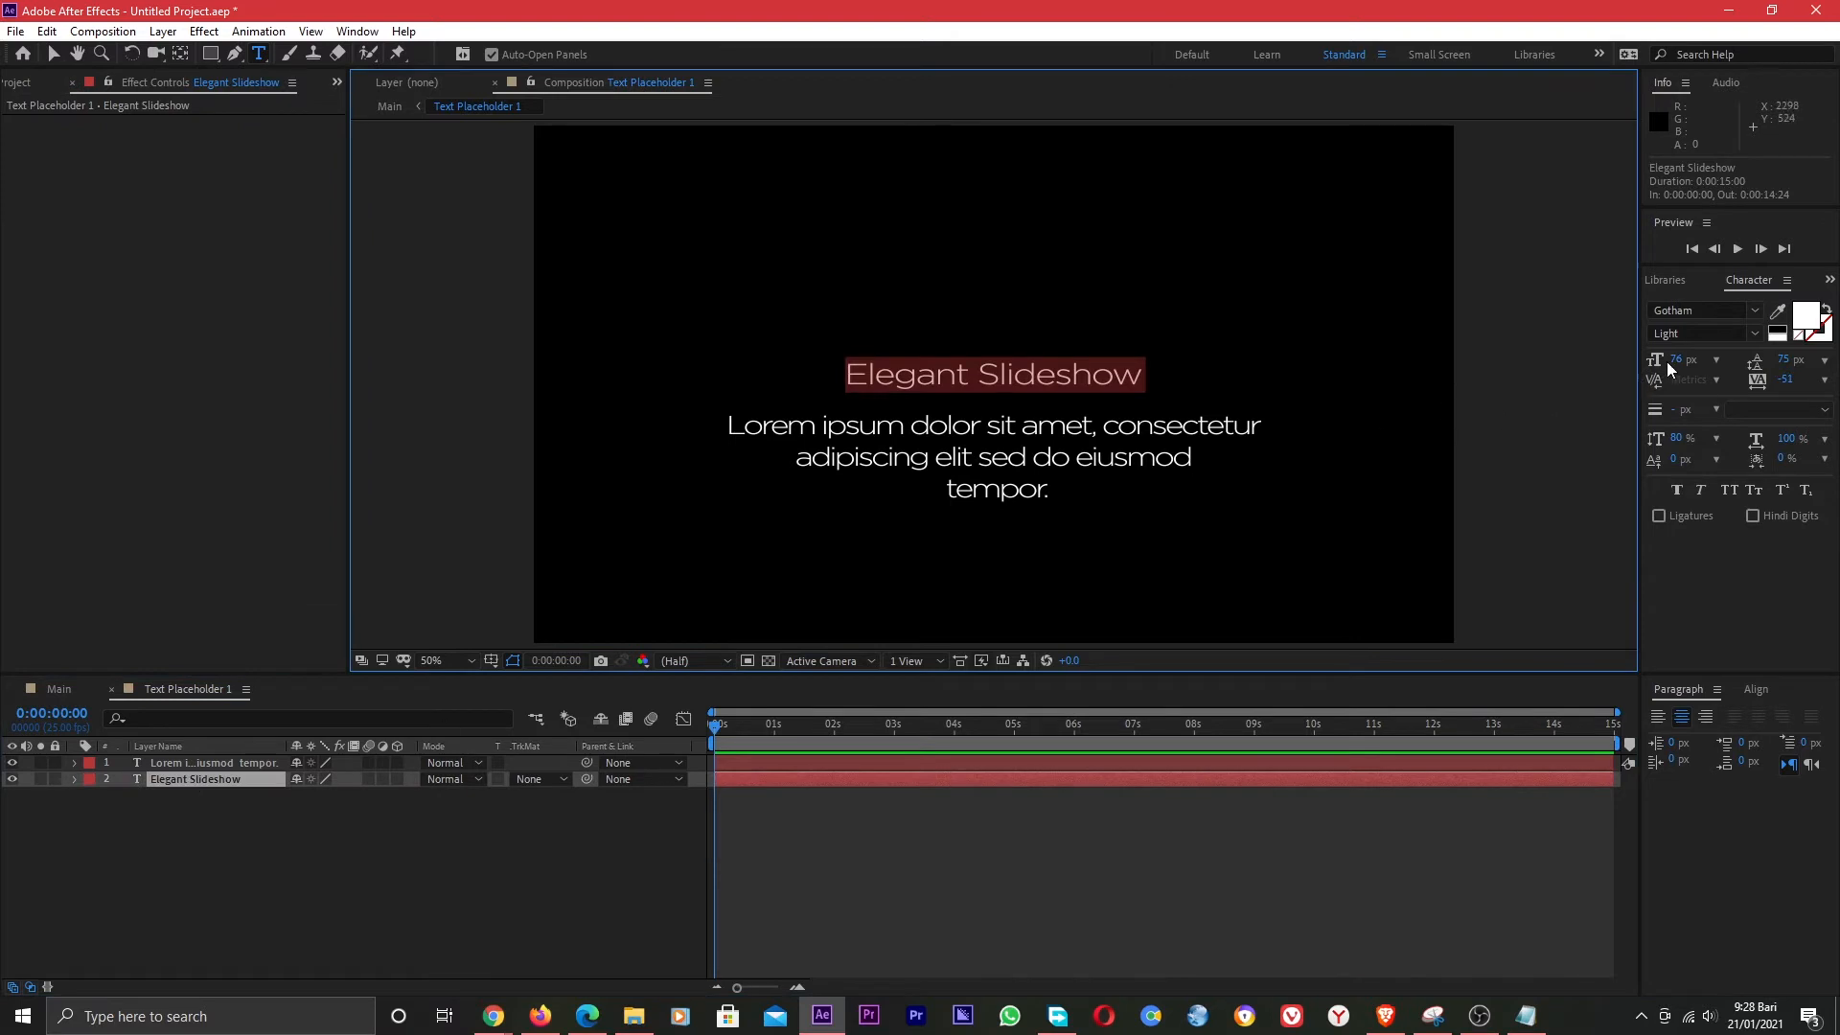
{"action": "left_click_drag", "start_coordinate": [1670, 368], "coordinate": [1775, 377]}
{"action": "left_click", "coordinate": [399, 801]}
Add a new shape layer and draw a thin horizontal pink rectangle about 660 by 28 px above the title.
{"action": "right_click", "coordinate": [356, 801]}
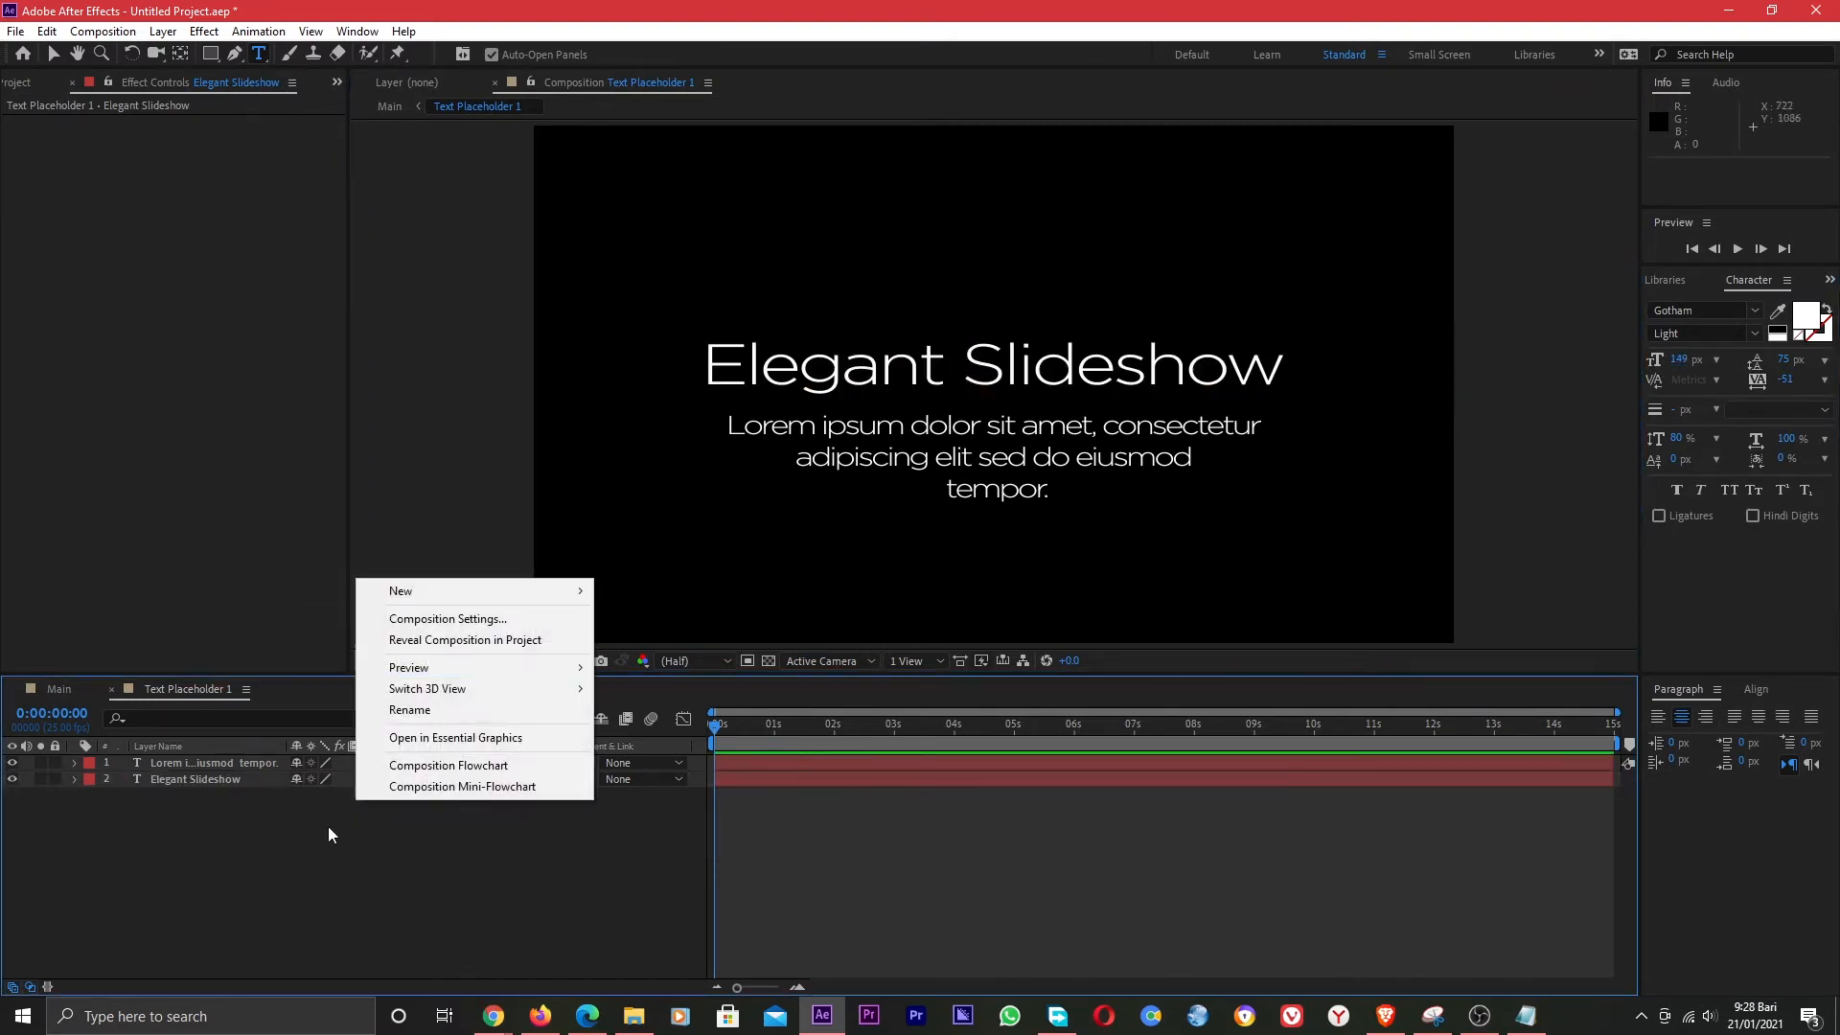
{"action": "mouse_move", "coordinate": [403, 592]}
{"action": "left_click", "coordinate": [662, 738]}
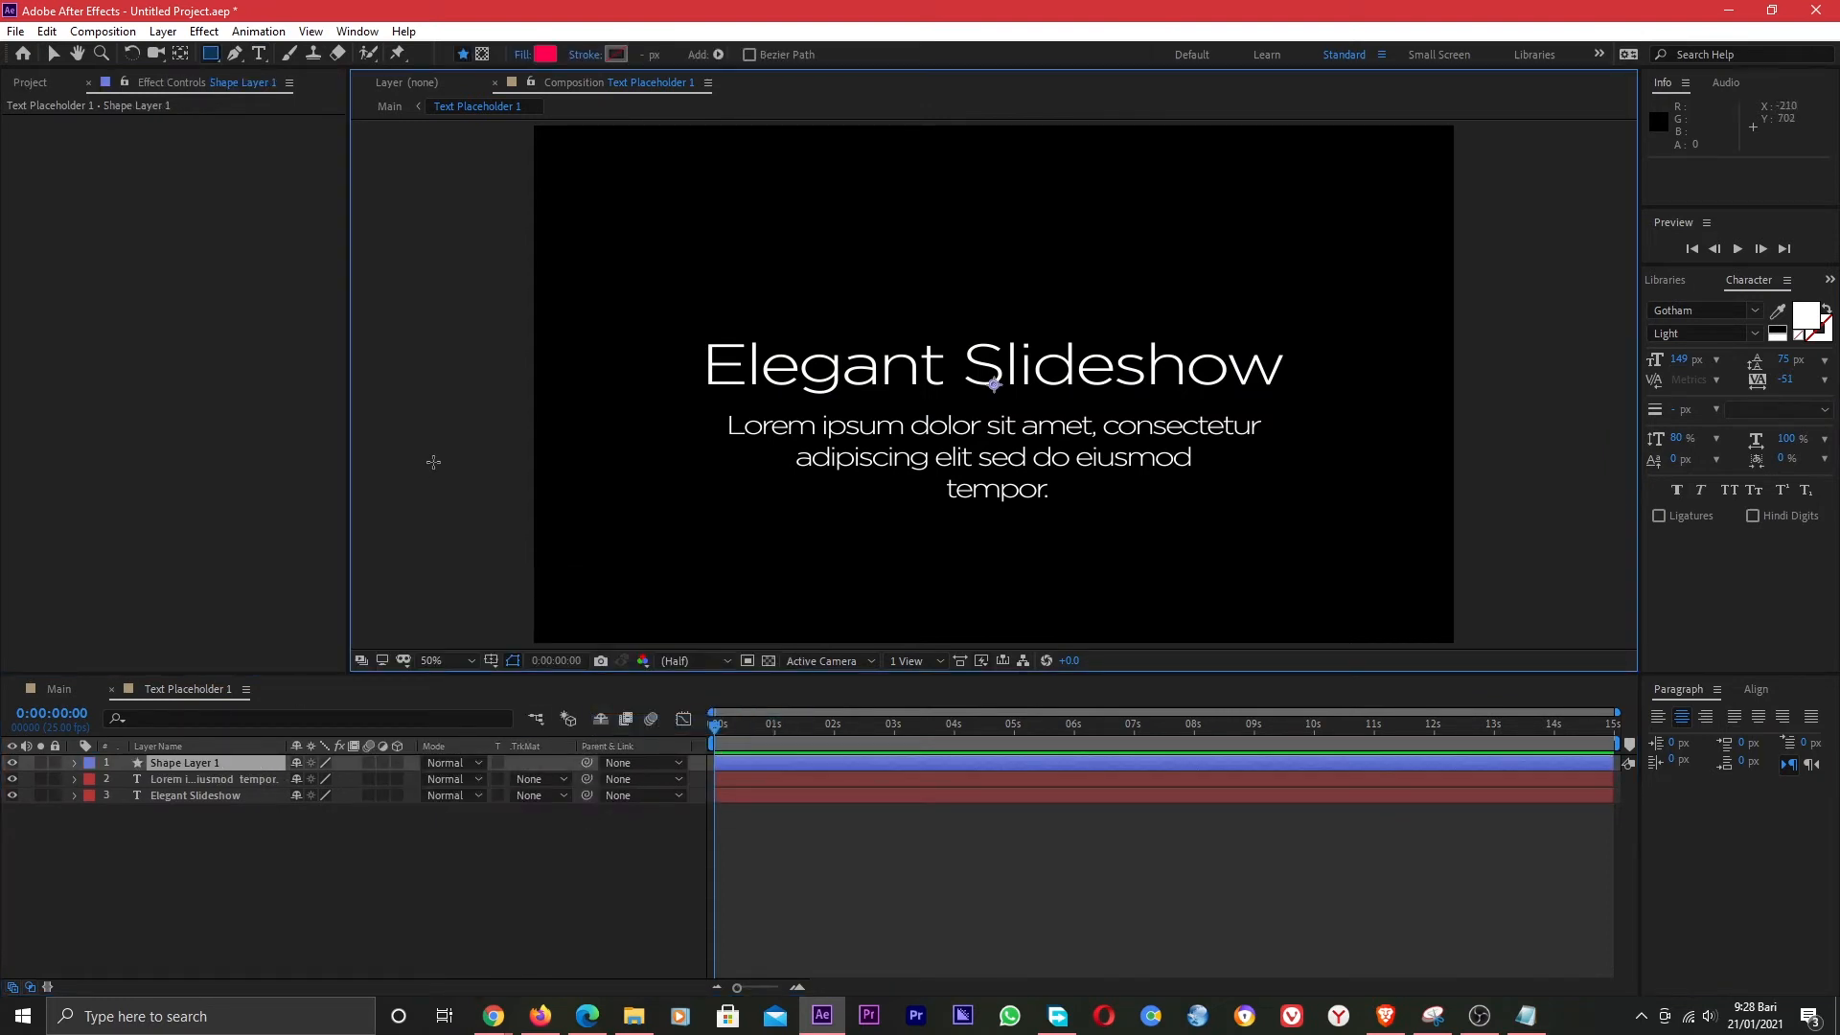
{"action": "left_click_drag", "start_coordinate": [839, 220], "coordinate": [1155, 230]}
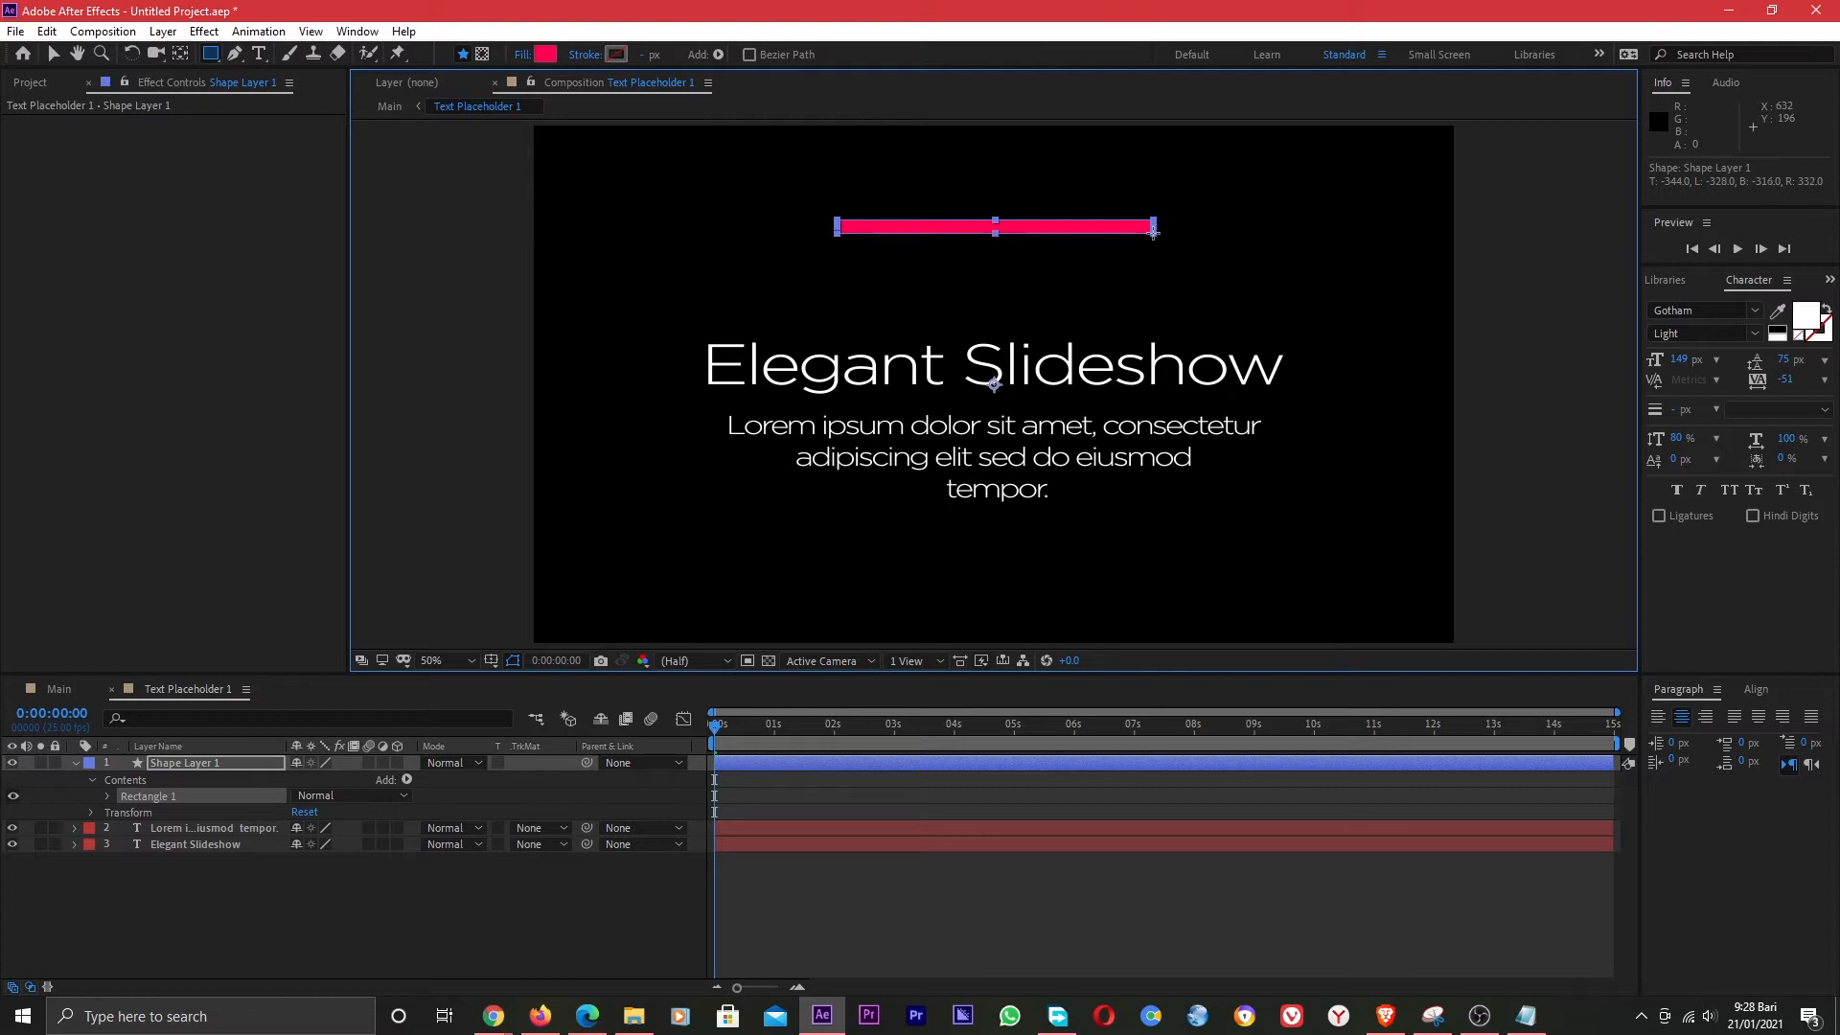
Set the rectangle path's roundness to 15.
{"action": "left_click", "coordinate": [108, 795]}
{"action": "left_click", "coordinate": [125, 813]}
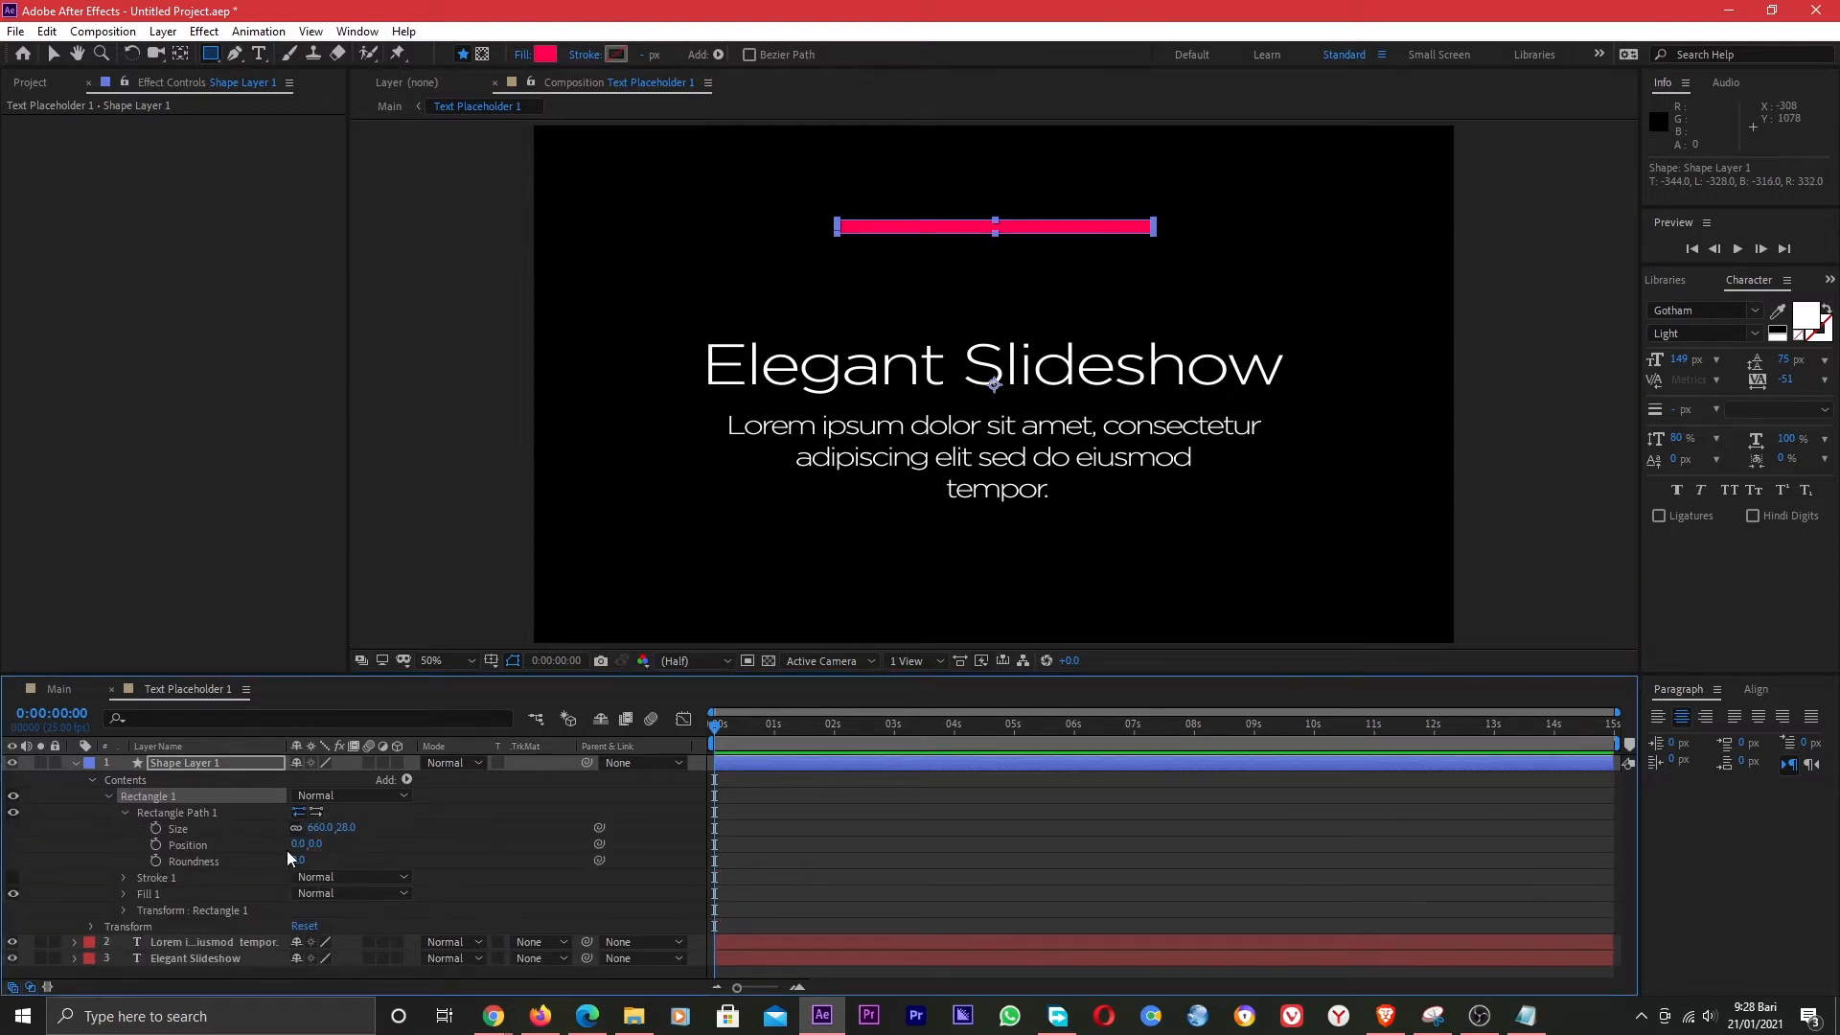
{"action": "left_click", "coordinate": [298, 863]}
{"action": "type", "text": "15"}
{"action": "key", "text": "Return"}
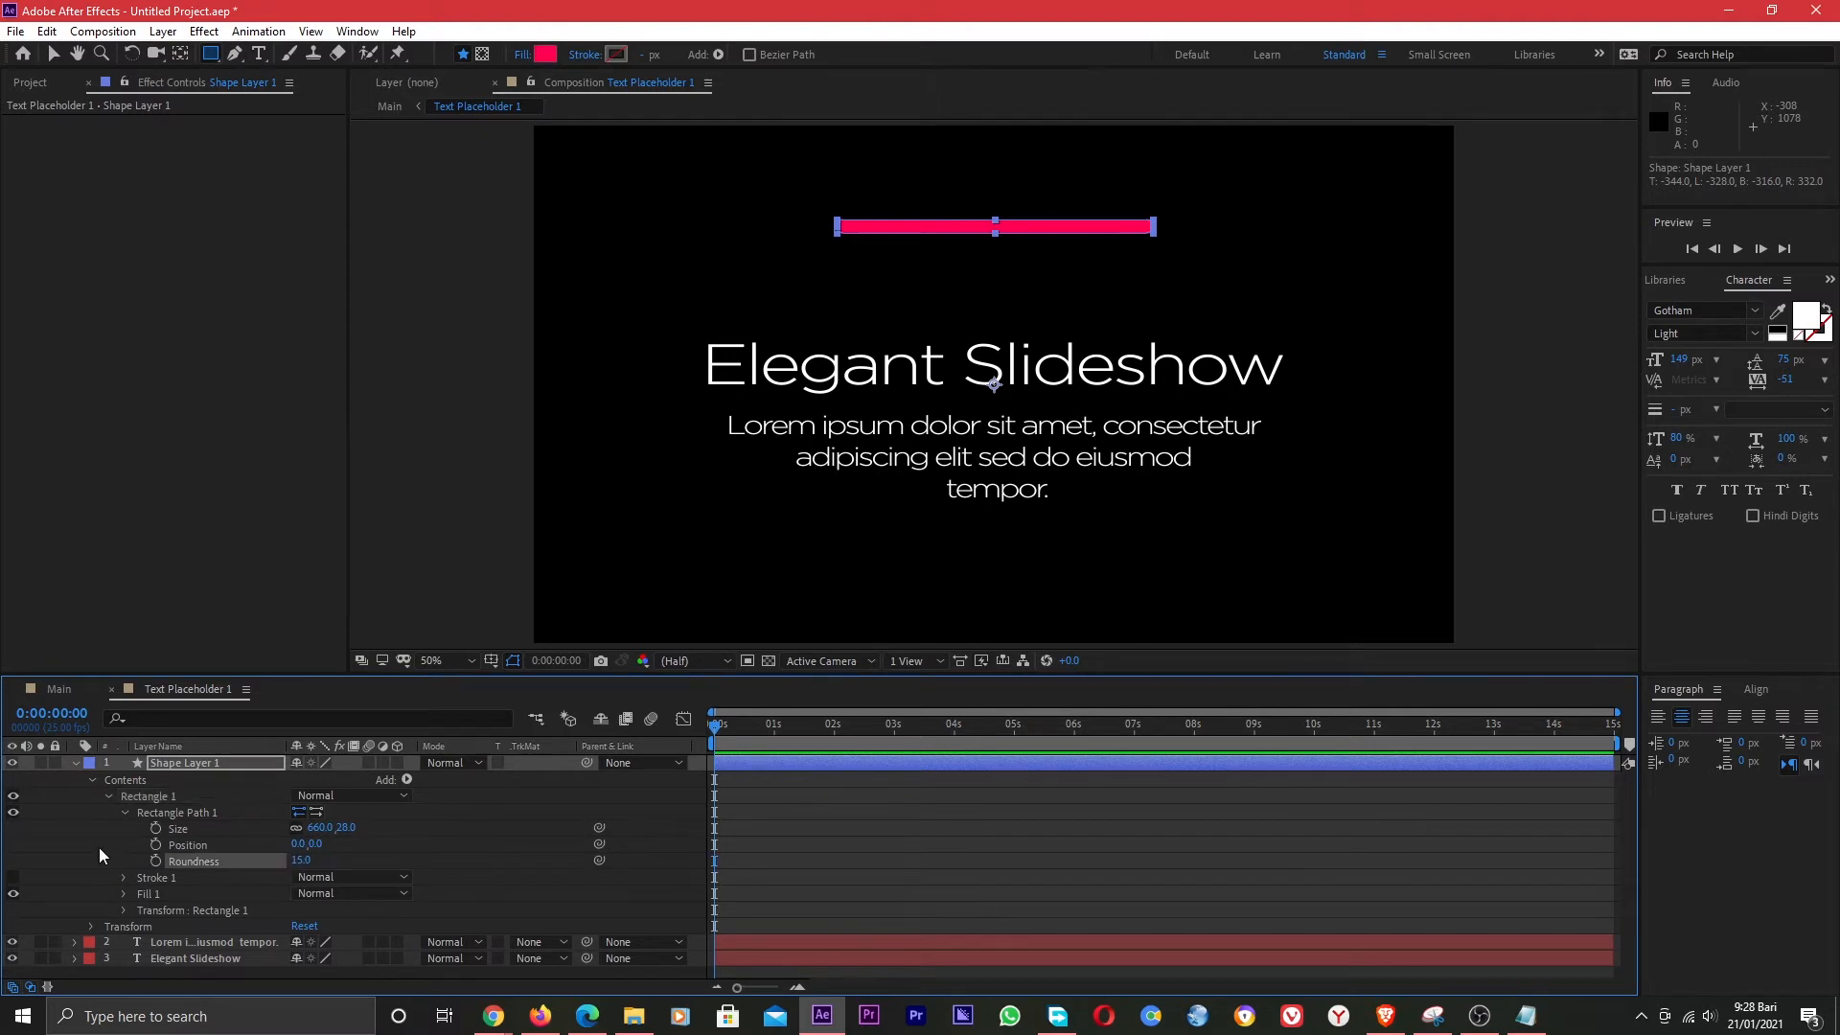
Rotate the pink bar layer to -45° and centre its anchor point on the bar.
{"action": "left_click", "coordinate": [192, 766]}
{"action": "key", "text": "r"}
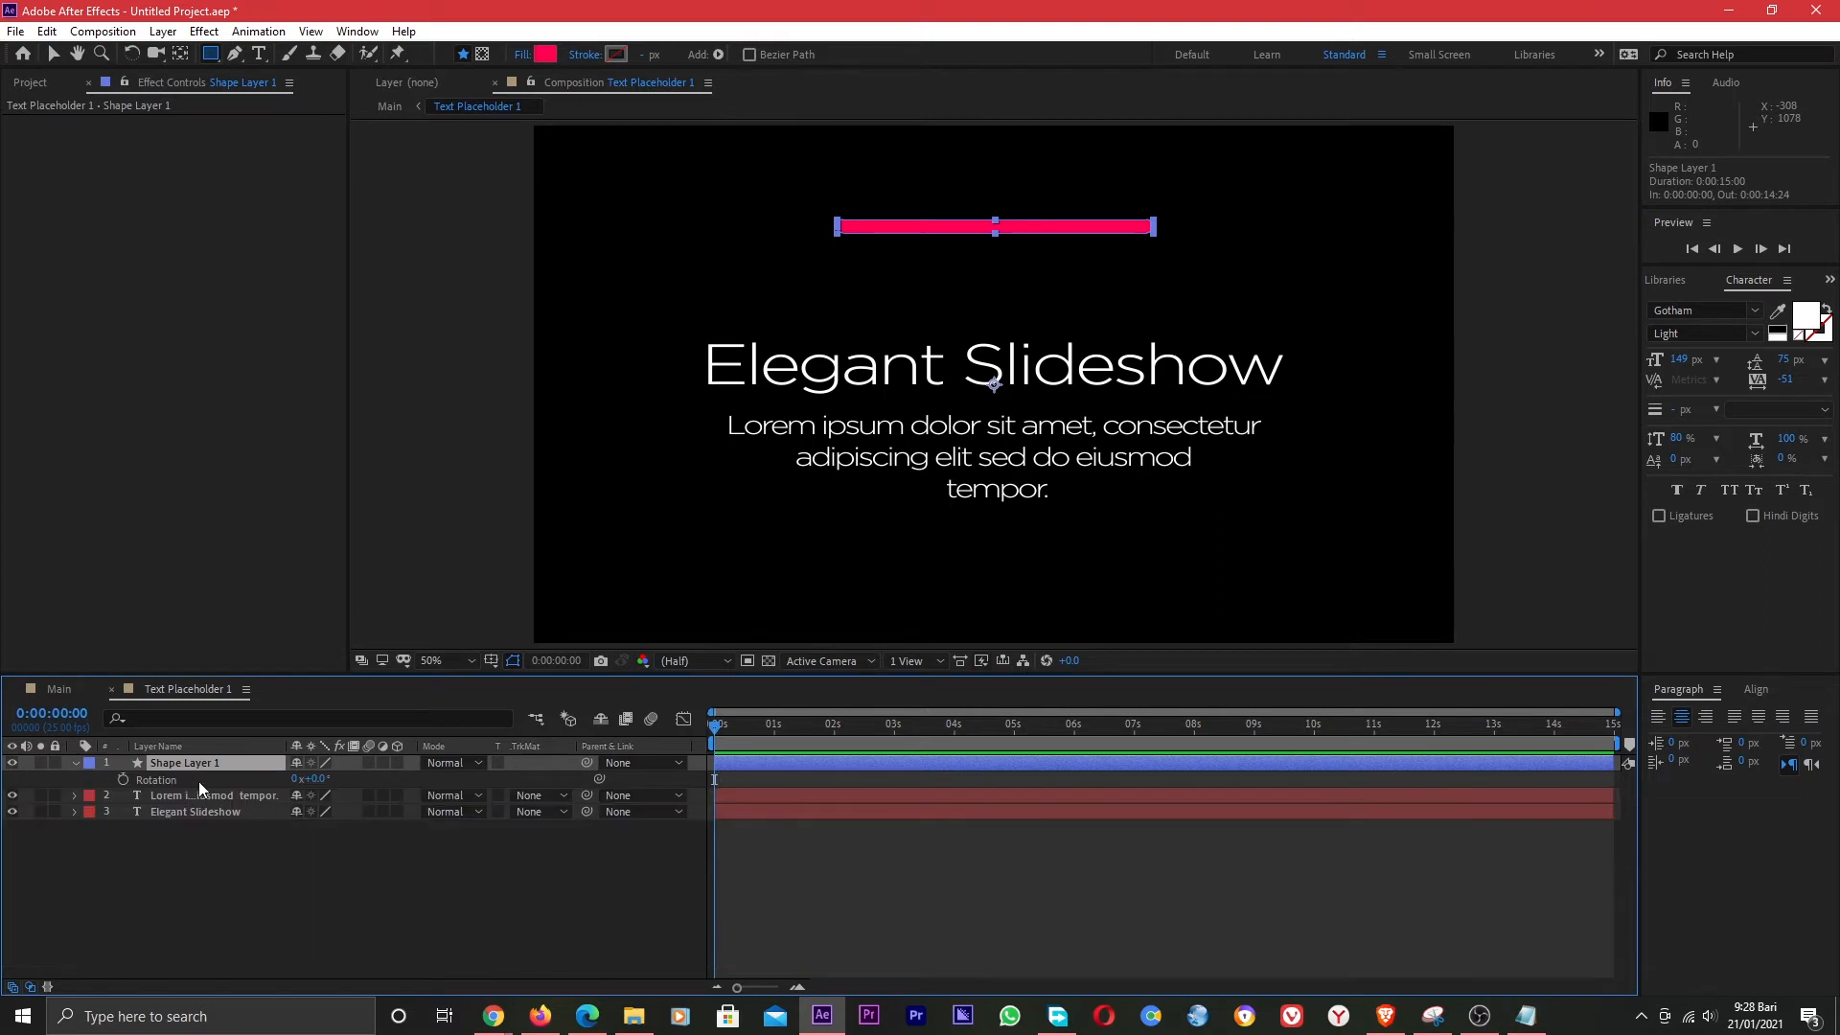
{"action": "left_click", "coordinate": [318, 779]}
{"action": "type", "text": "-45"}
{"action": "key", "text": "Return"}
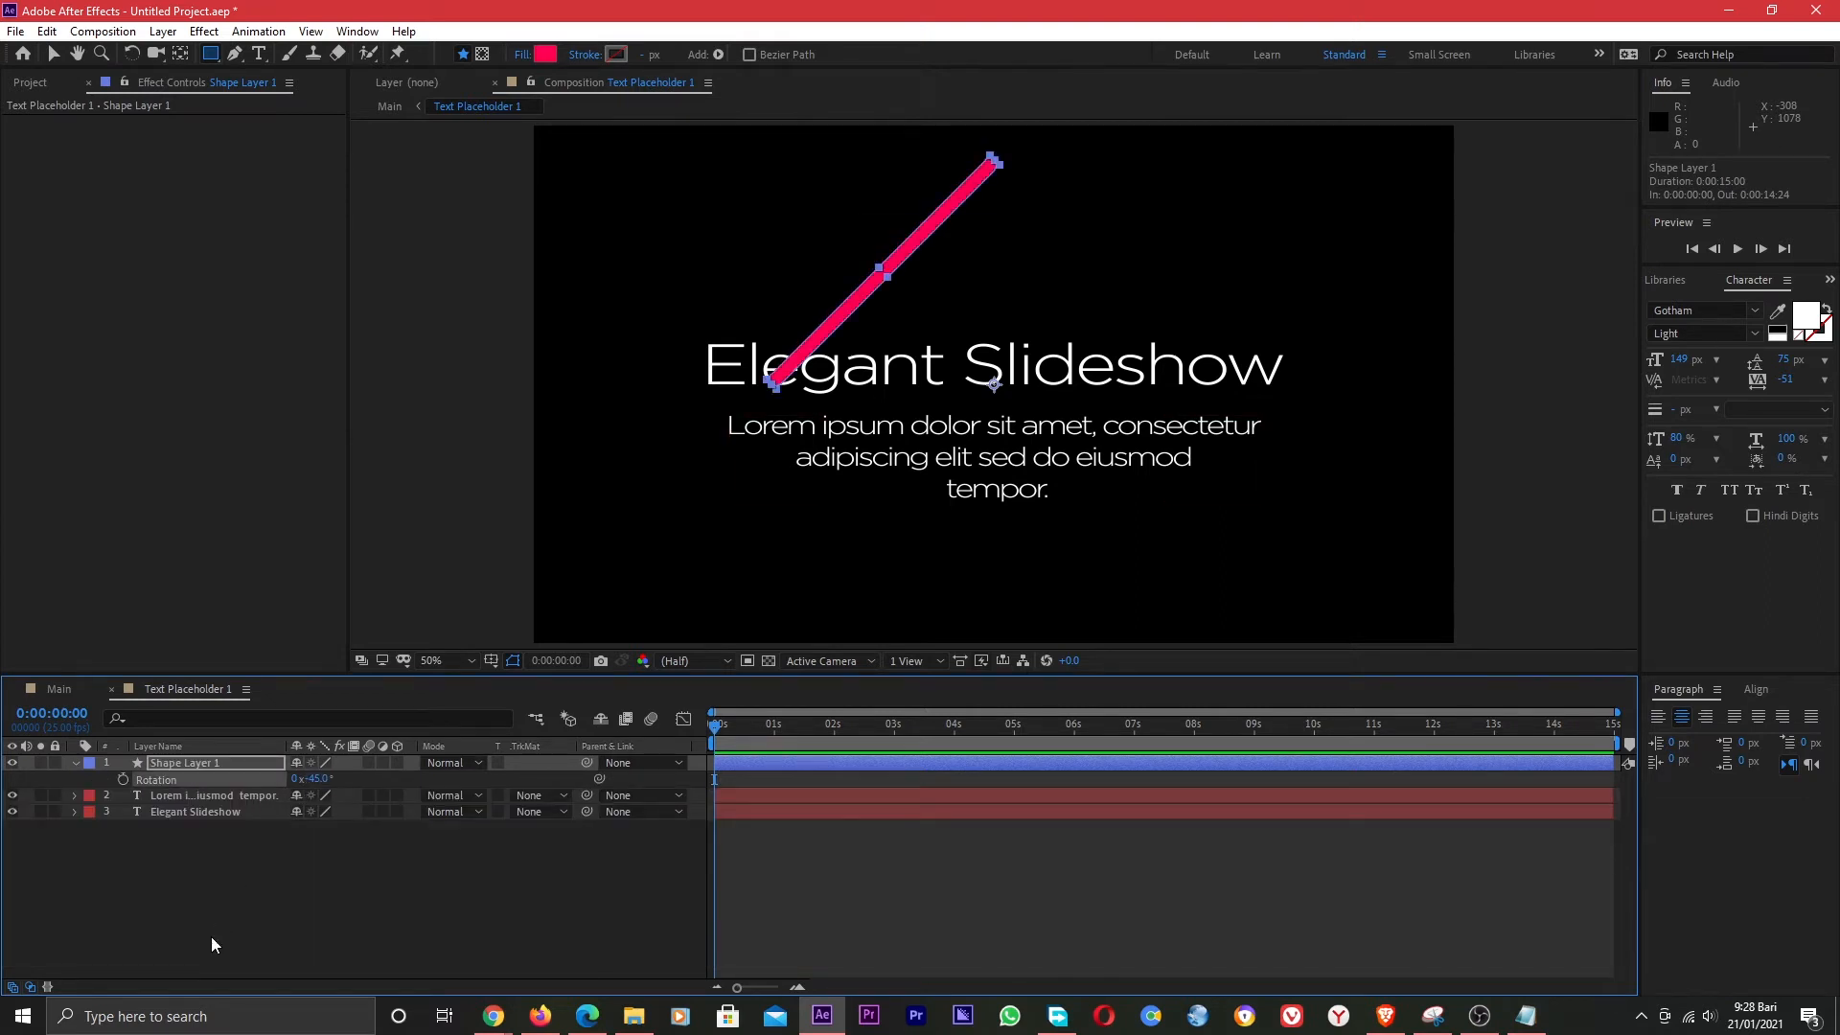
{"action": "left_click", "coordinate": [198, 763]}
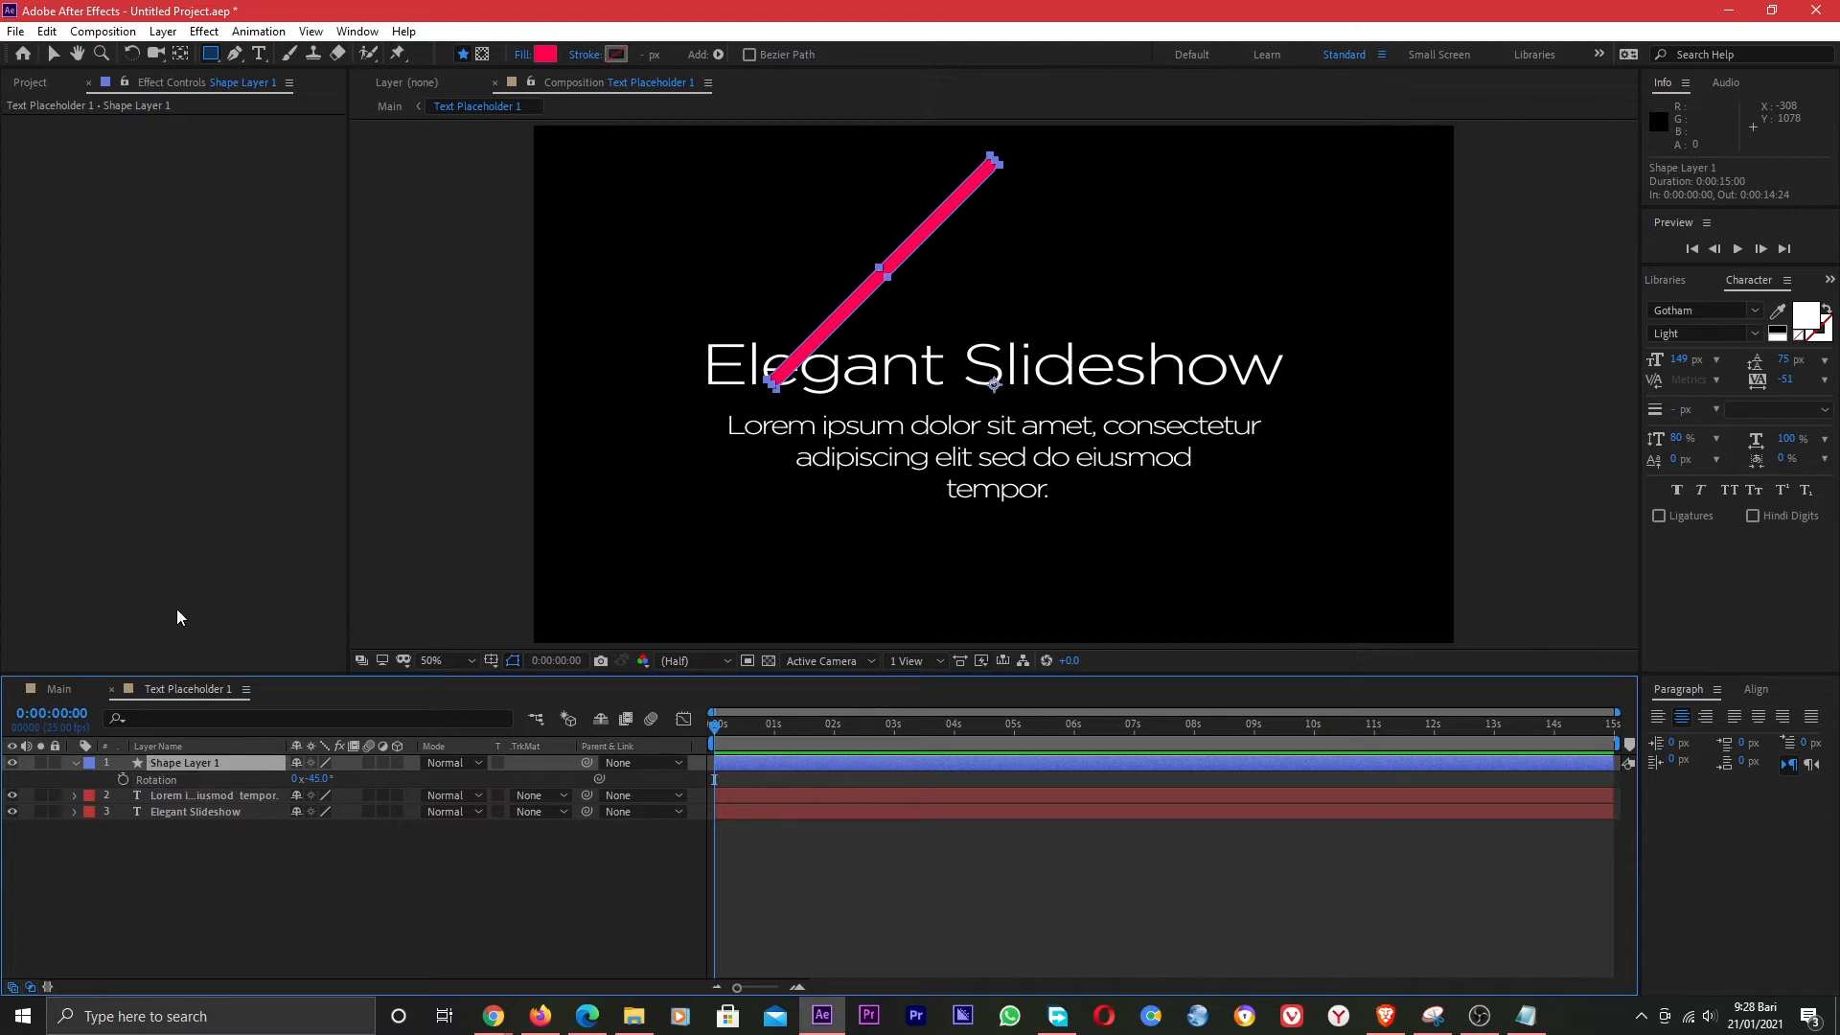
{"action": "left_click", "coordinate": [180, 53]}
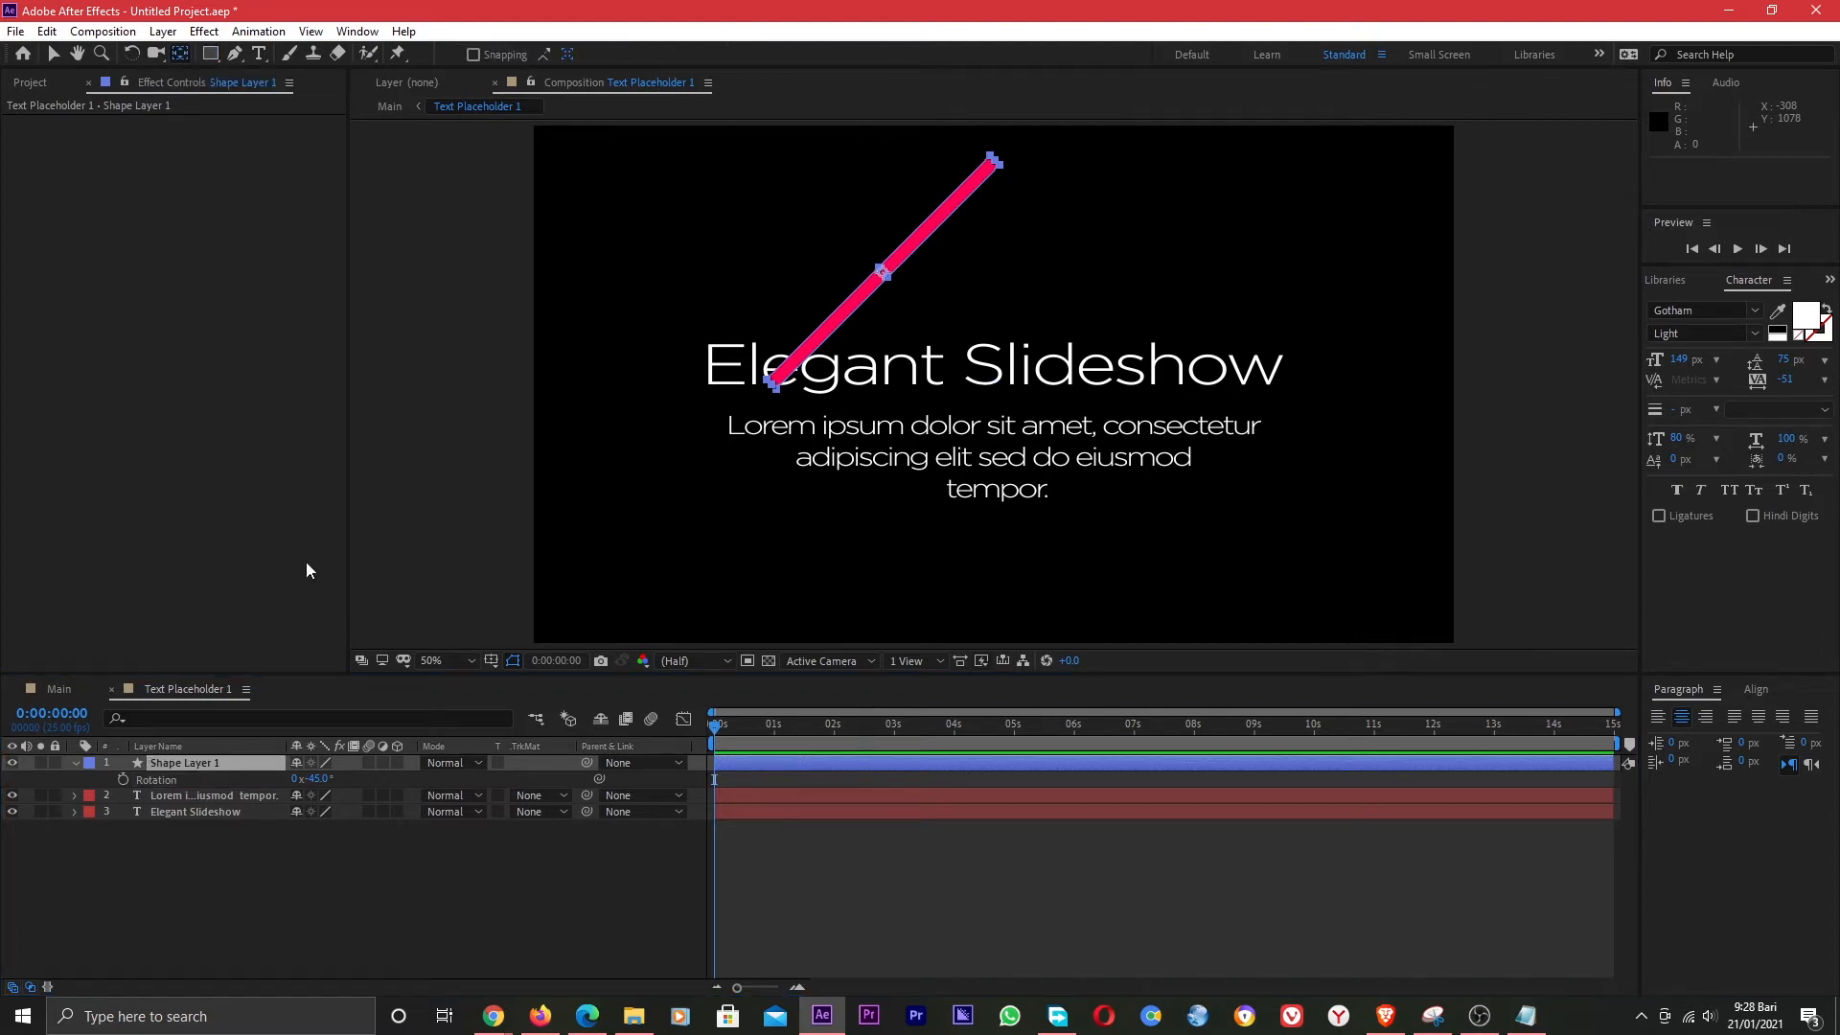
Duplicate the pink bar layer and set the copy's rotation to 45°.
{"action": "left_click", "coordinate": [177, 764]}
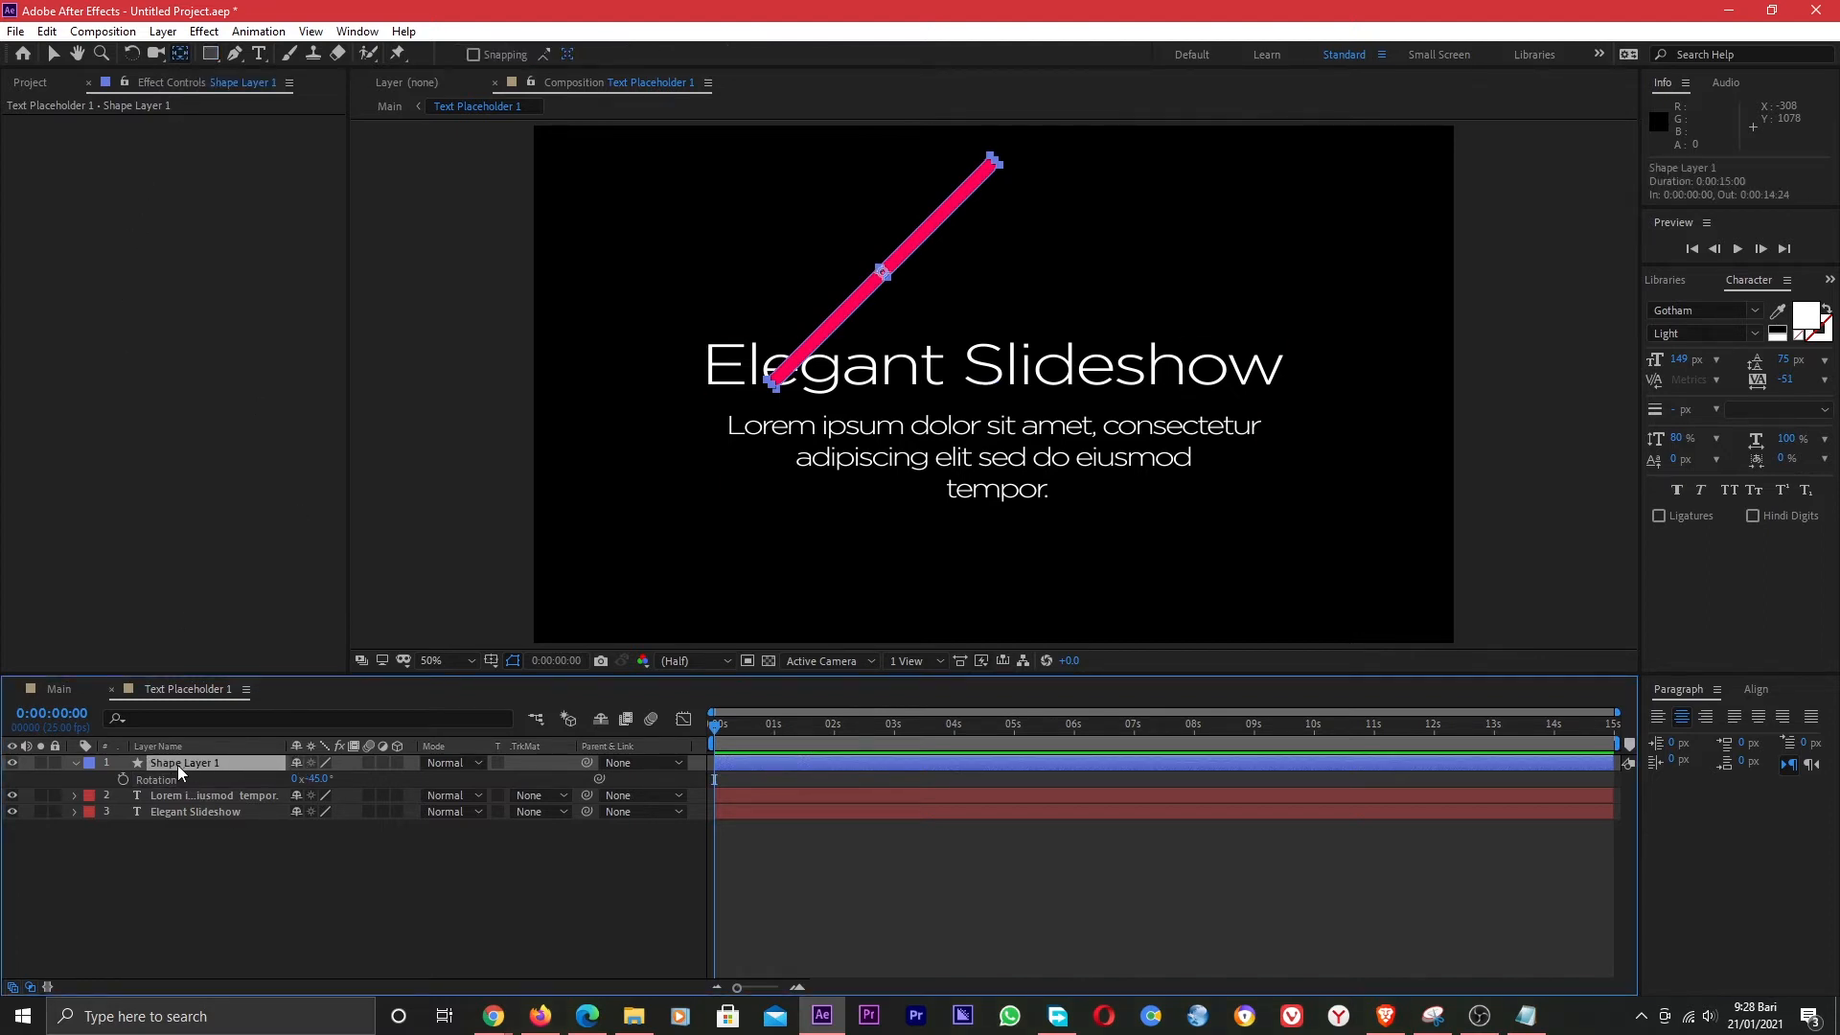
{"action": "key", "text": "ctrl+d"}
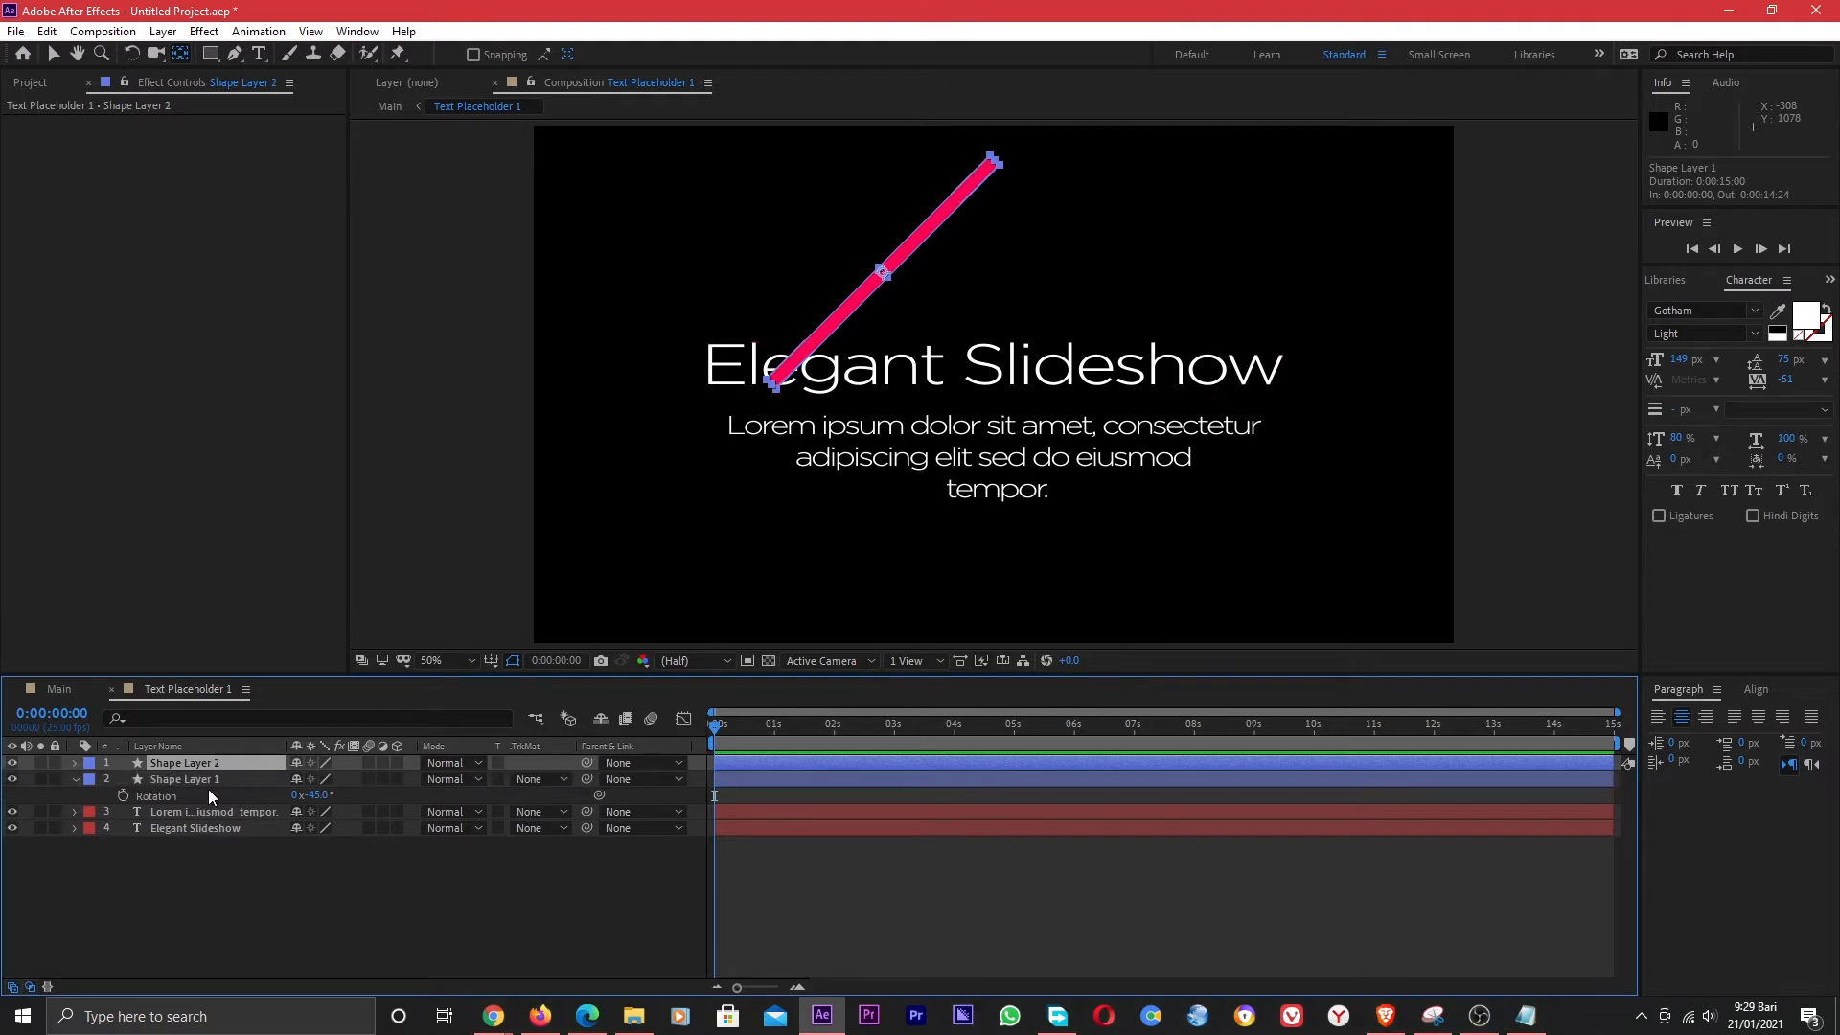
{"action": "key", "text": "r"}
{"action": "left_click", "coordinate": [317, 779]}
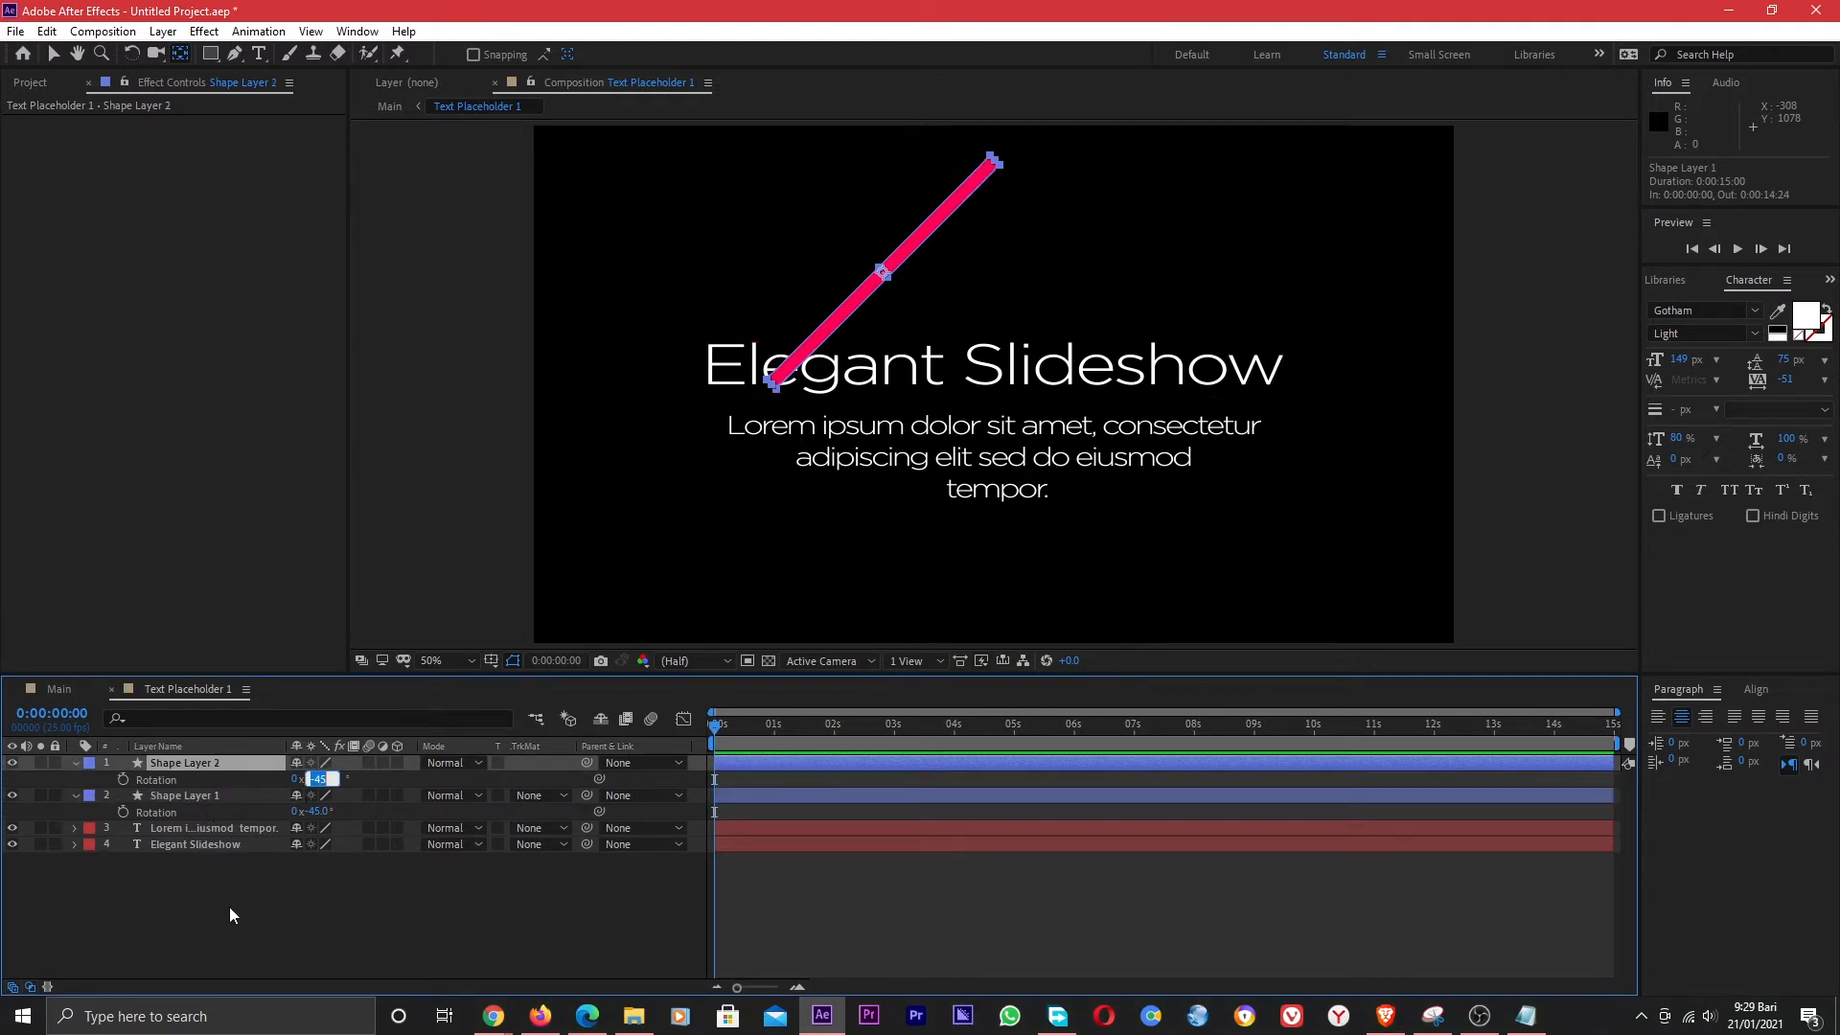
{"action": "type", "text": "45"}
{"action": "key", "text": "Return"}
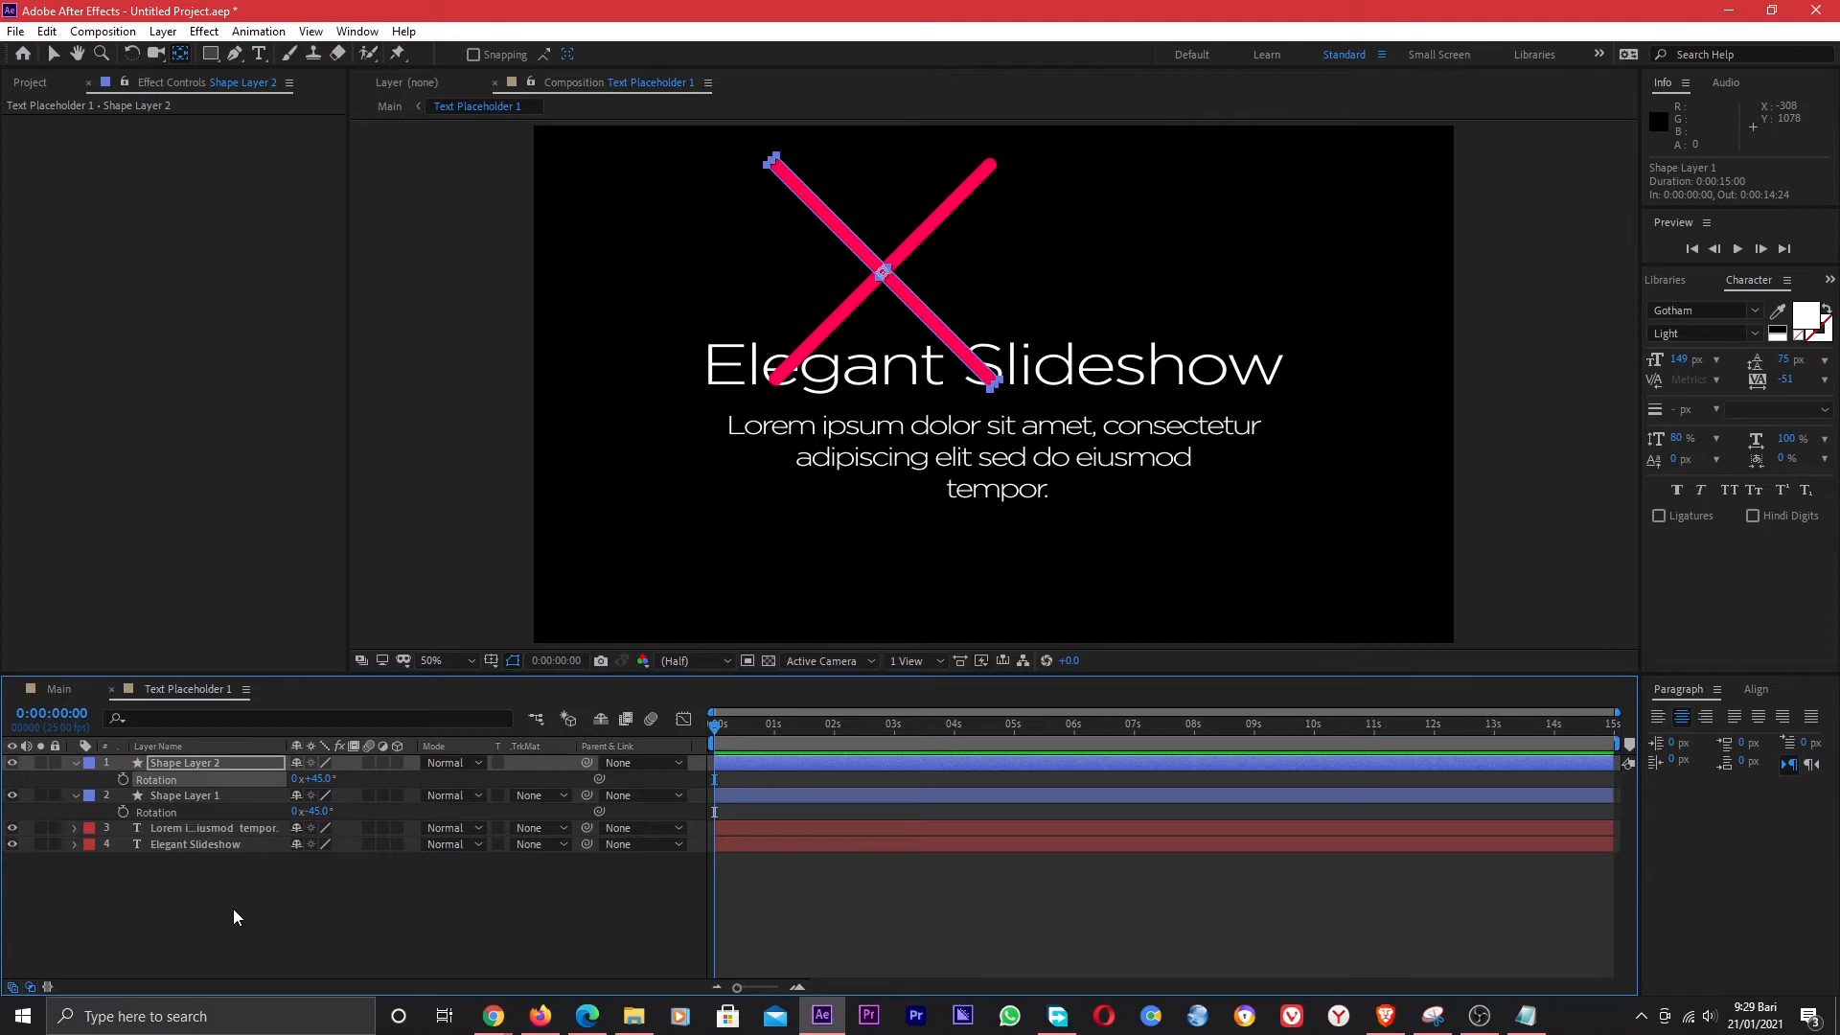
Move Shape Layer 2 down to a Y position of 745.2 so the two bars form a left-pointing chevron.
{"action": "left_click", "coordinate": [213, 796], "text": "shift"}
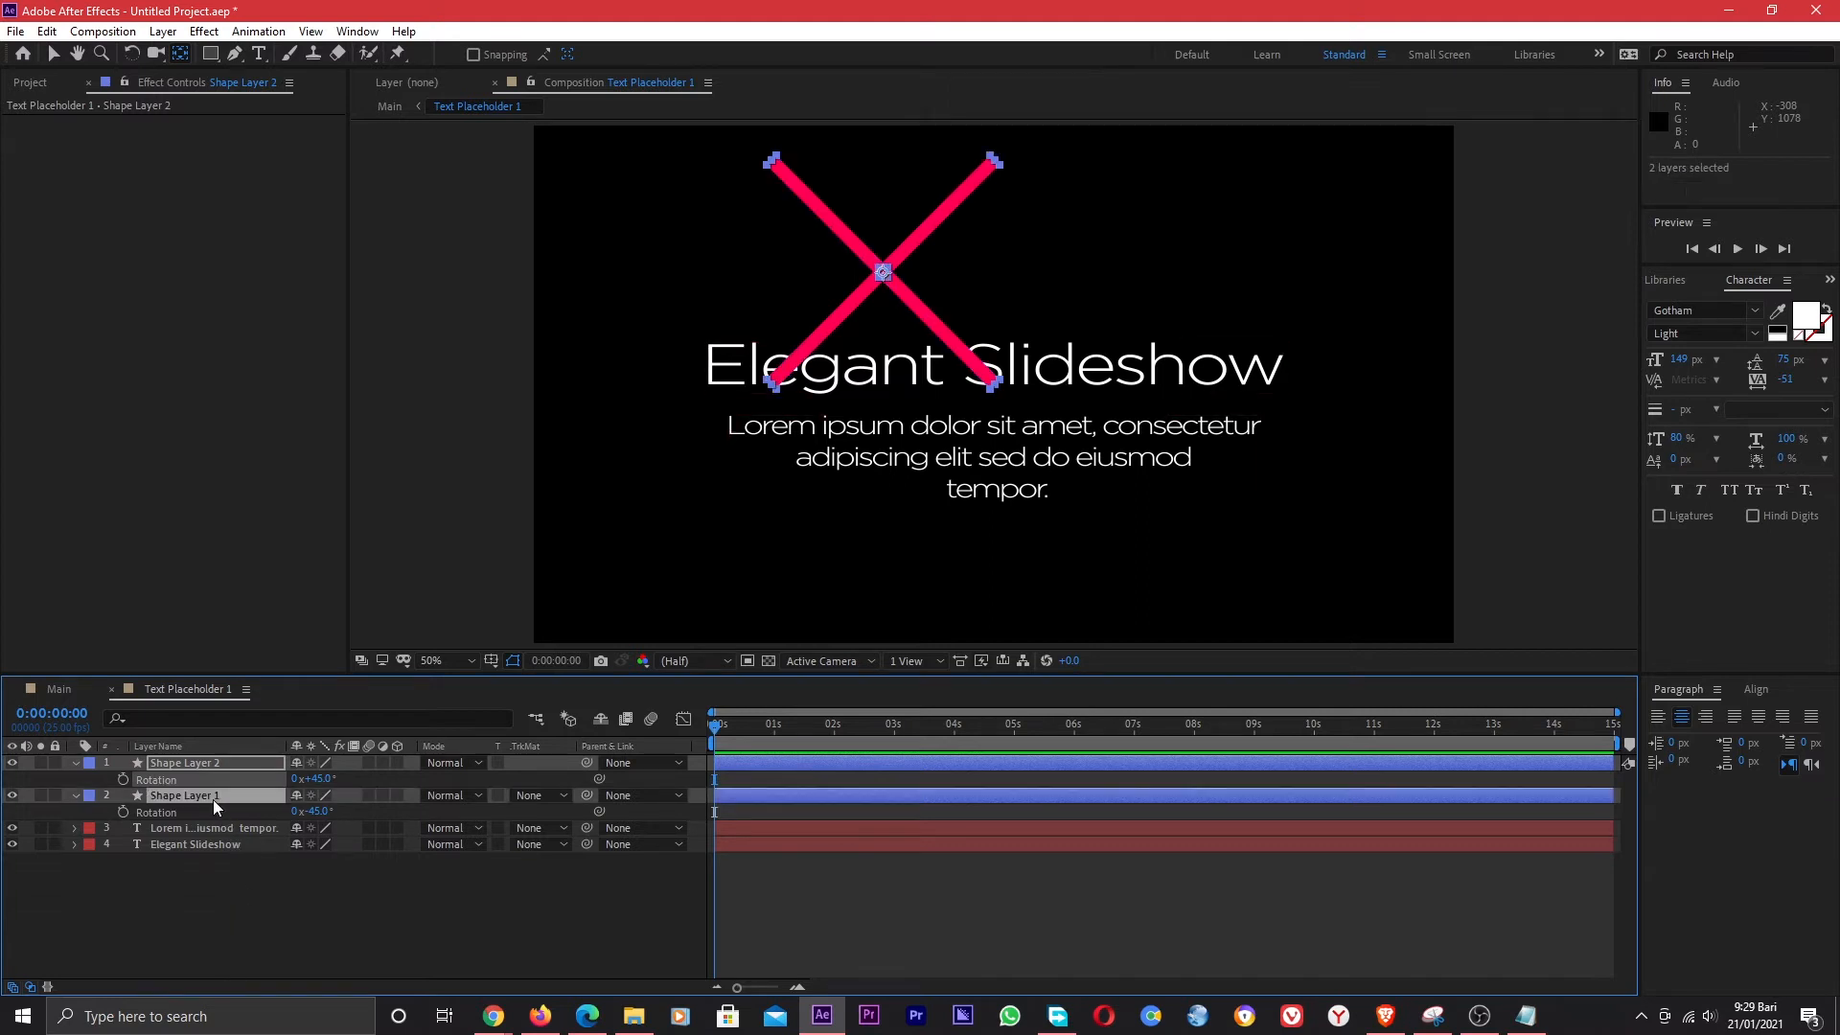
{"action": "key", "text": "p"}
{"action": "left_click", "coordinate": [256, 901]}
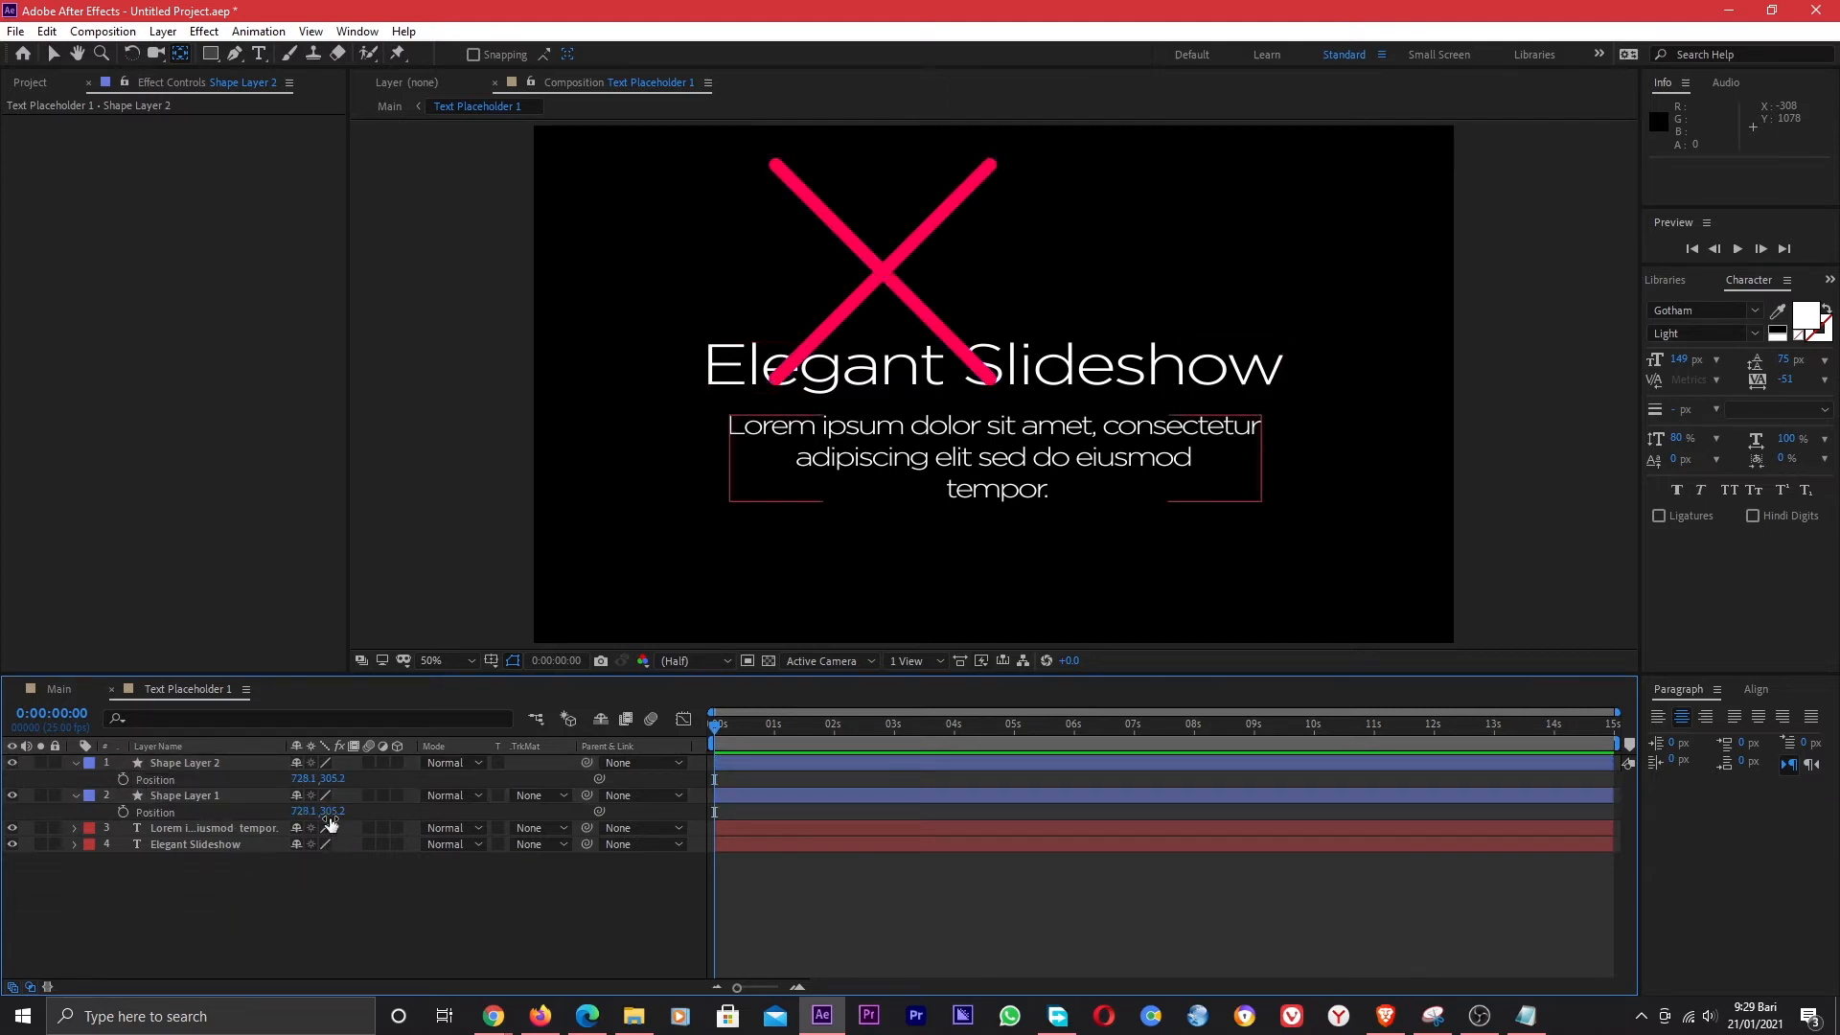
{"action": "left_click_drag", "start_coordinate": [330, 811], "coordinate": [797, 739]}
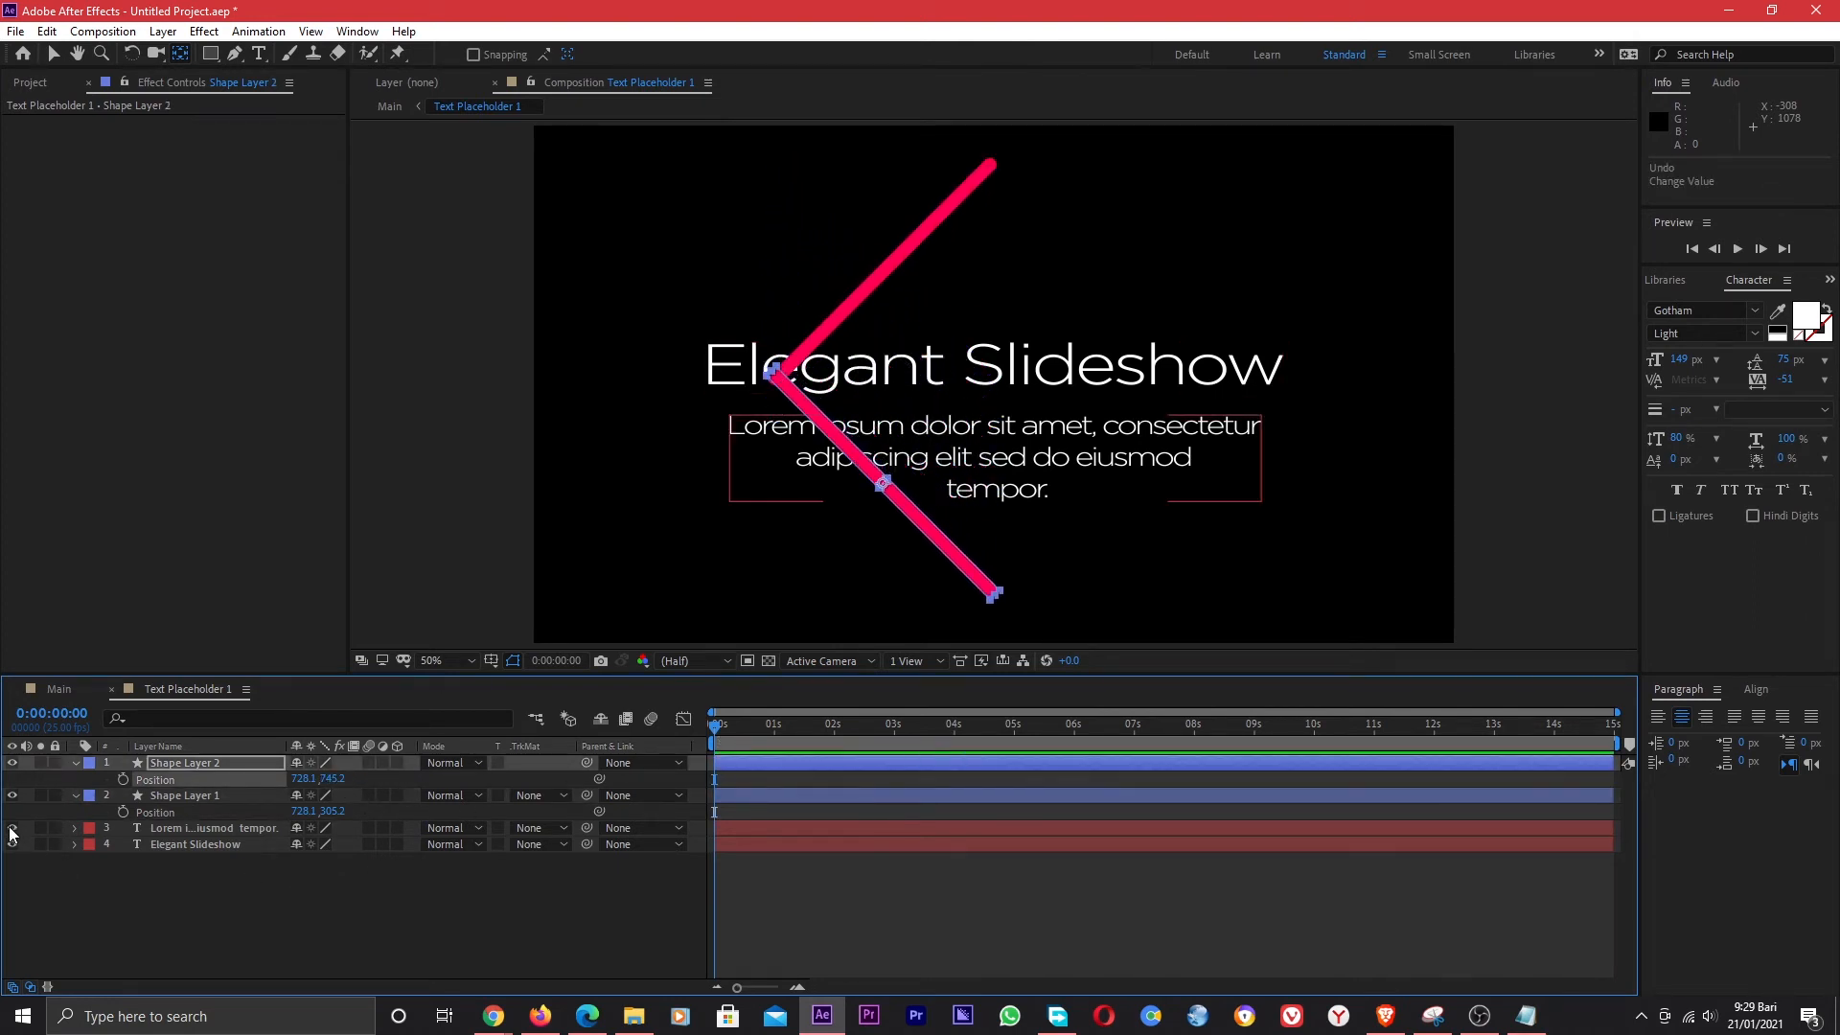
Hide both text layers and set Shape Layer 1's Y position to 296.2 to align the chevron's corner.
{"action": "left_click_drag", "start_coordinate": [12, 828], "coordinate": [12, 844]}
{"action": "key", "text": "period"}
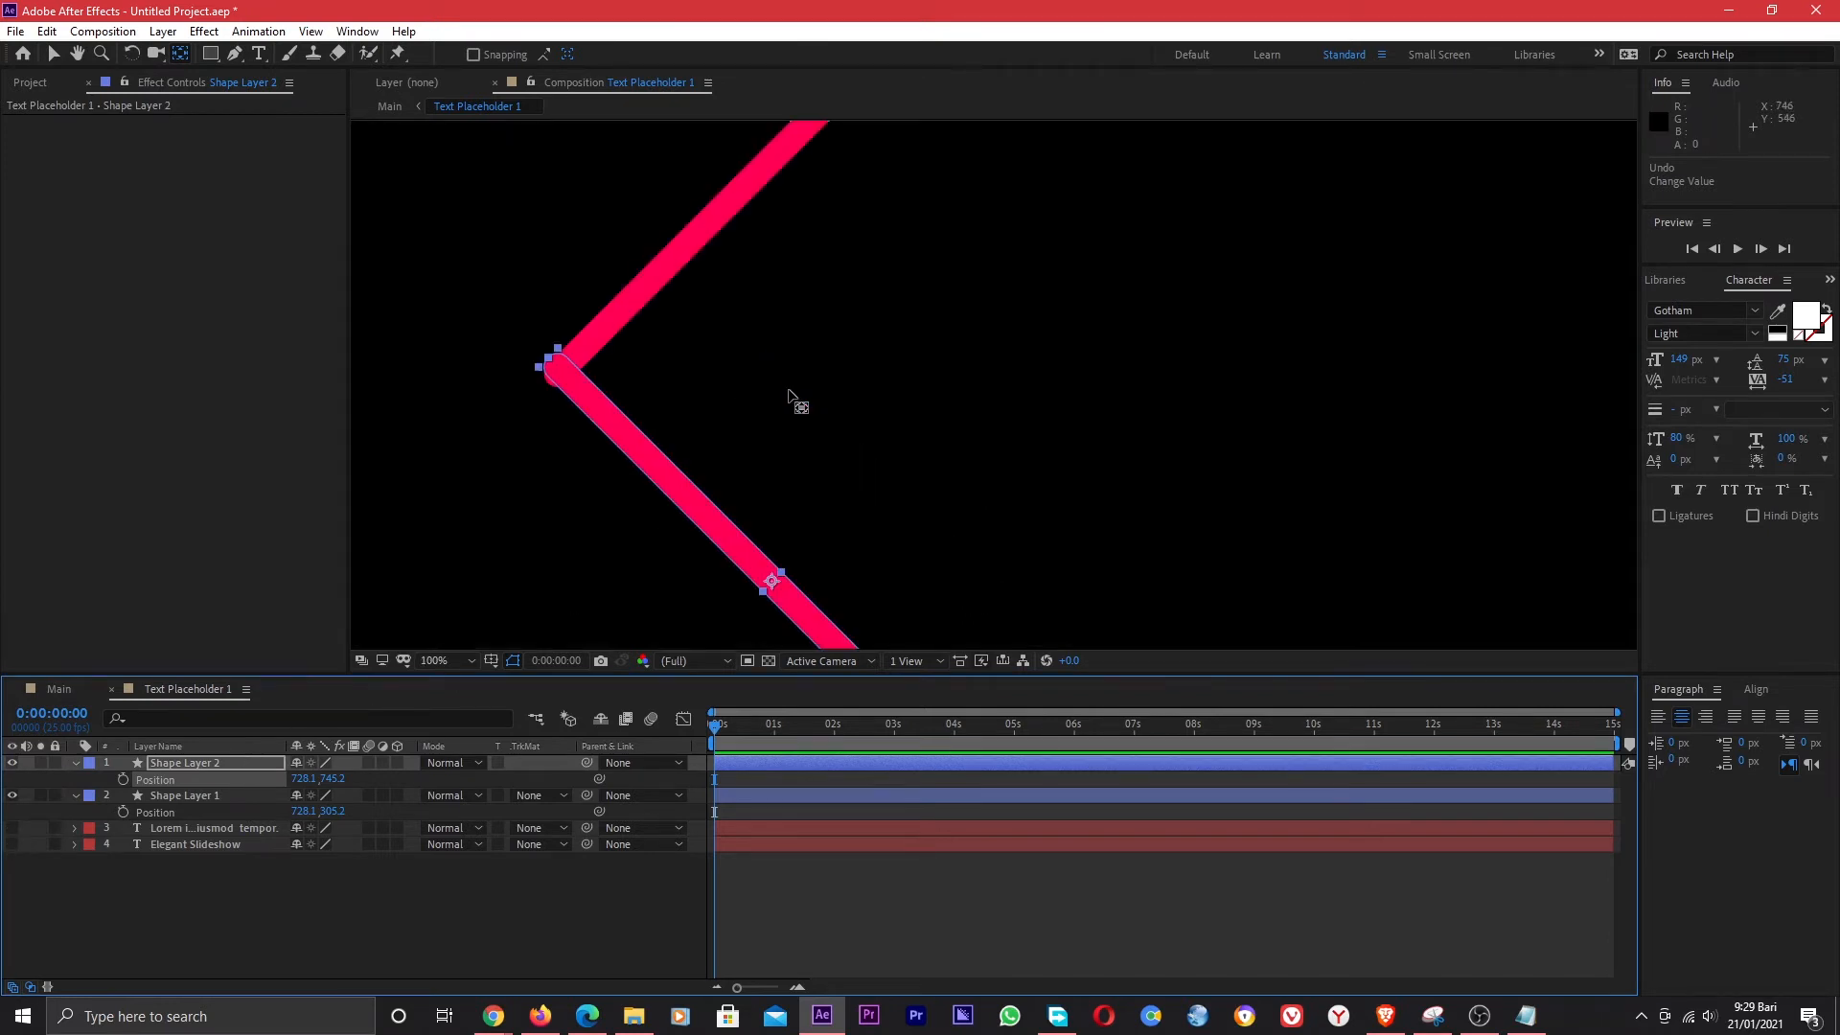
{"action": "key", "text": "v"}
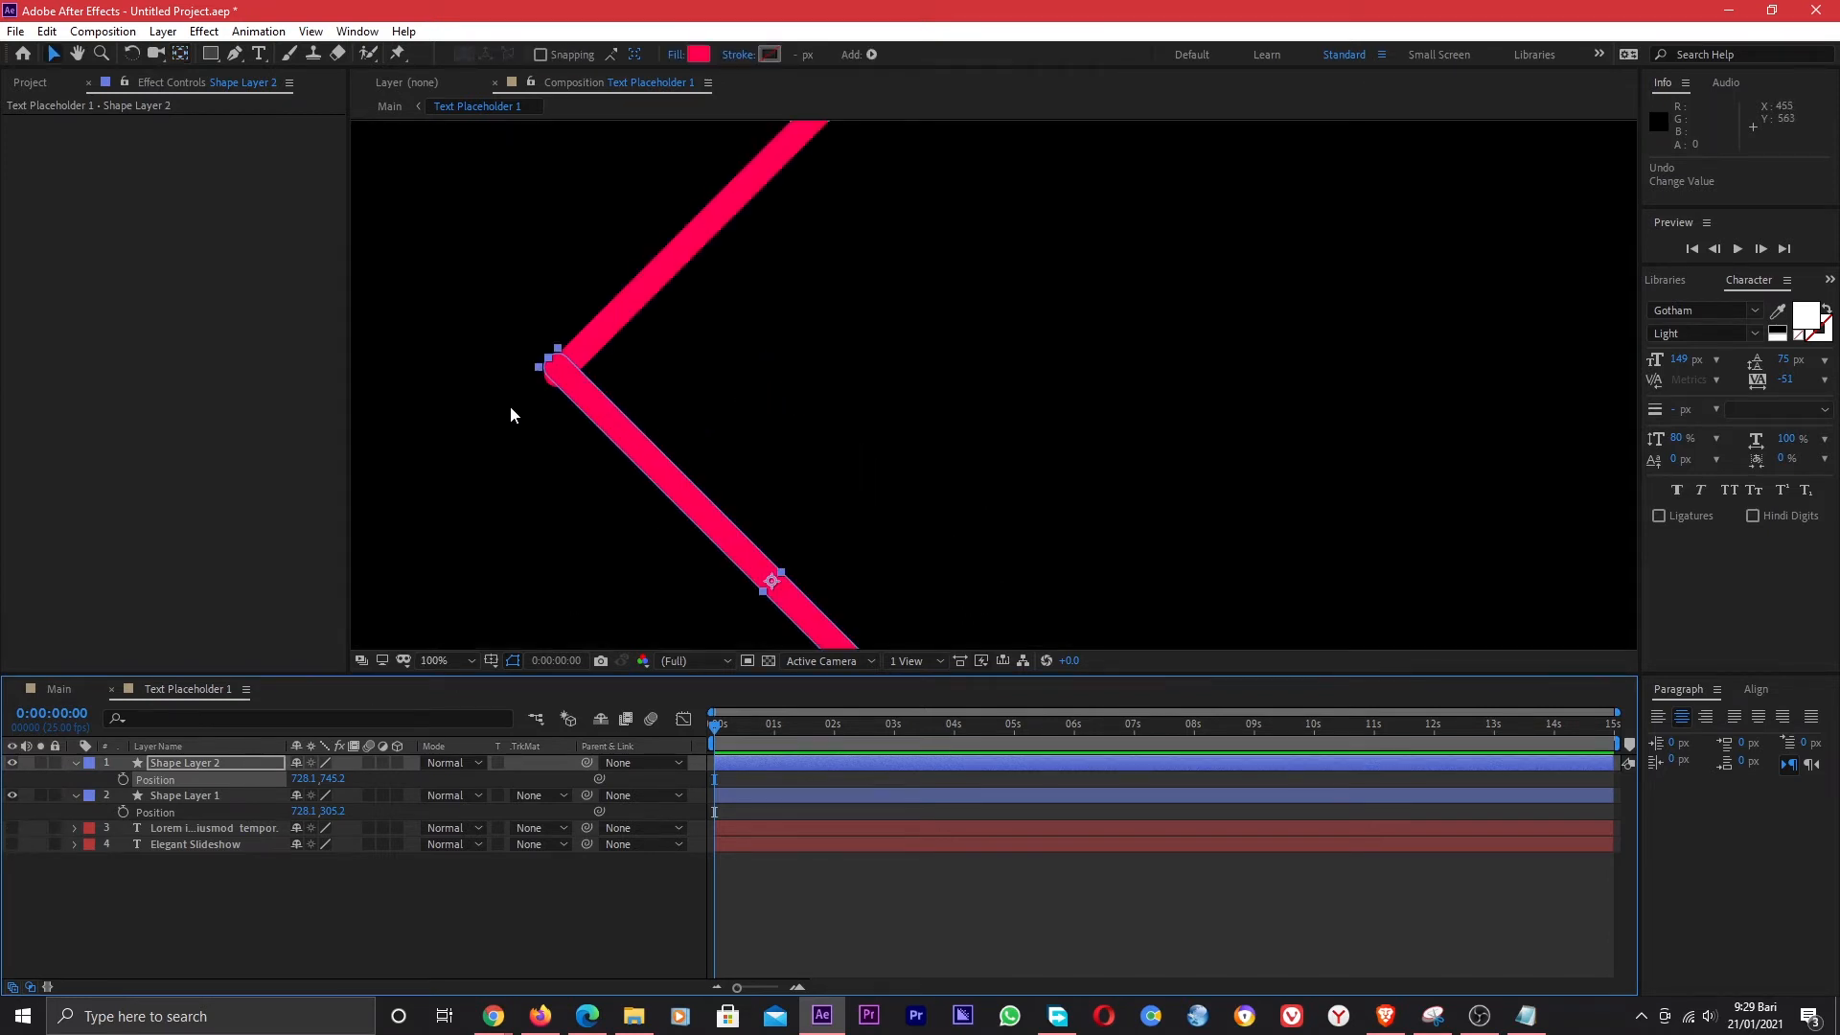
{"action": "left_click", "coordinate": [526, 429]}
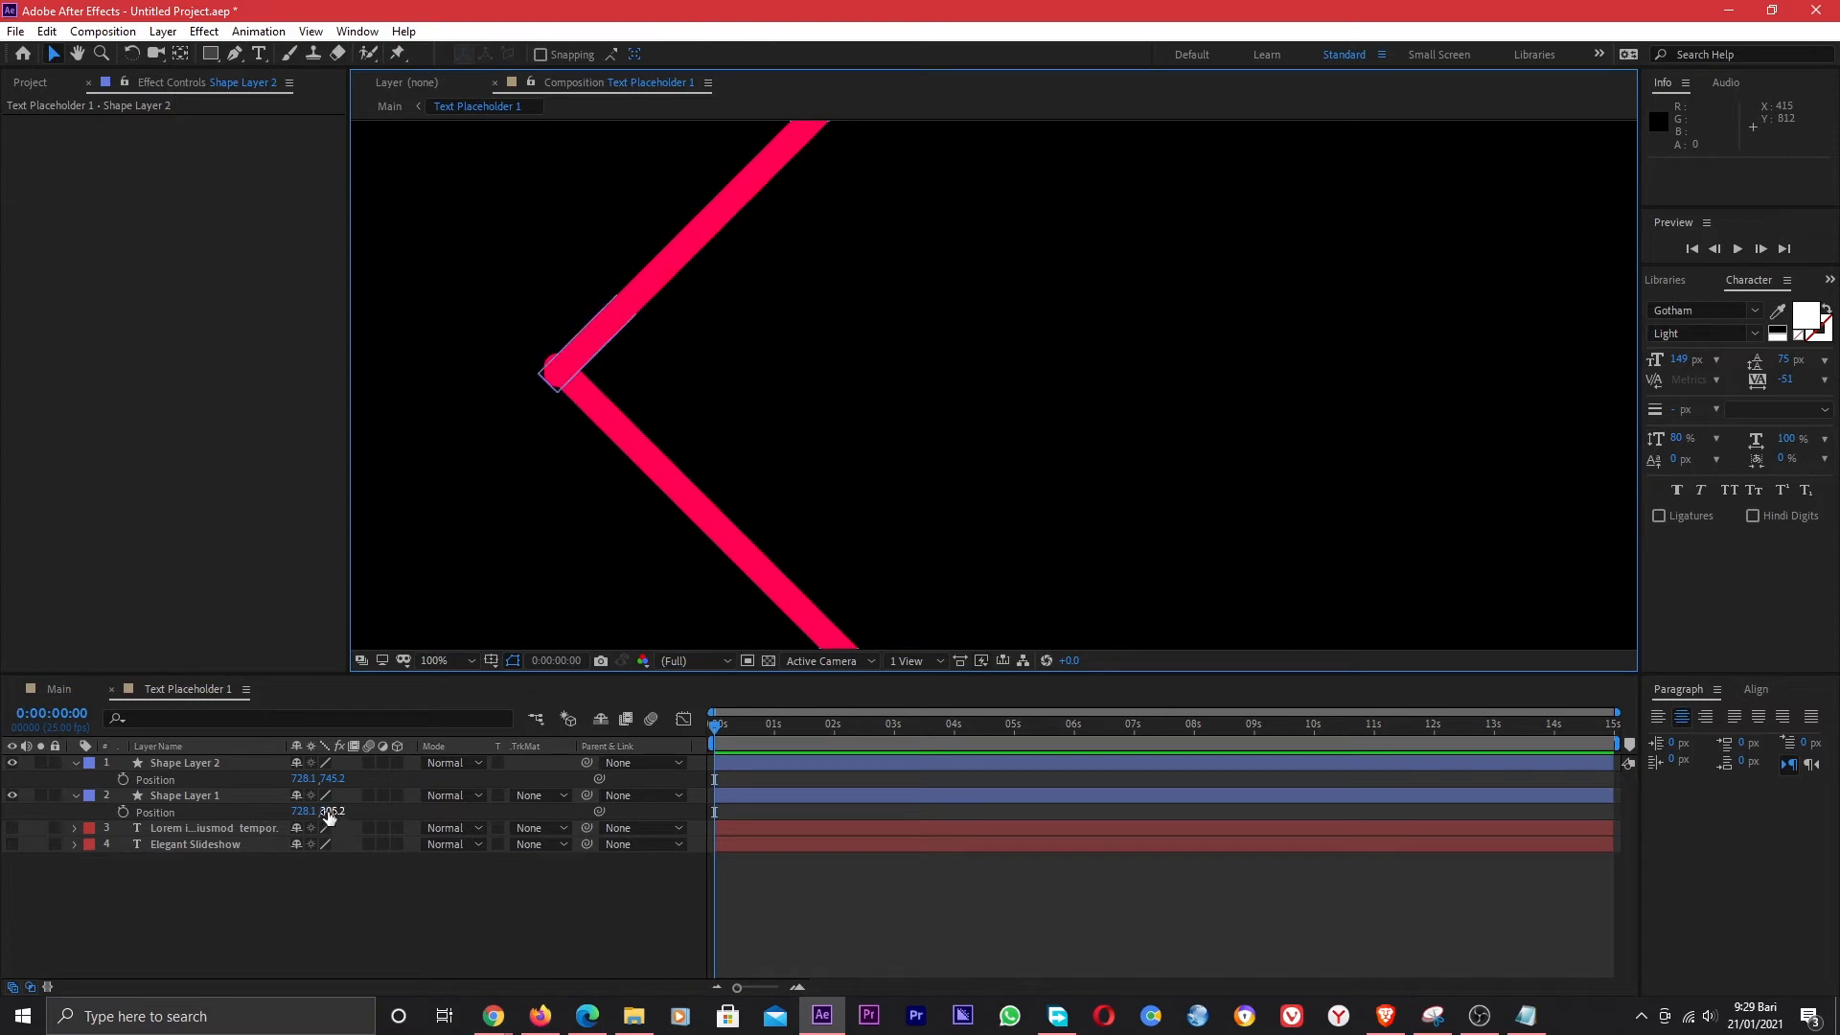
{"action": "left_click_drag", "start_coordinate": [330, 810], "coordinate": [317, 811]}
{"action": "left_click", "coordinate": [483, 521]}
{"action": "left_click", "coordinate": [483, 519]}
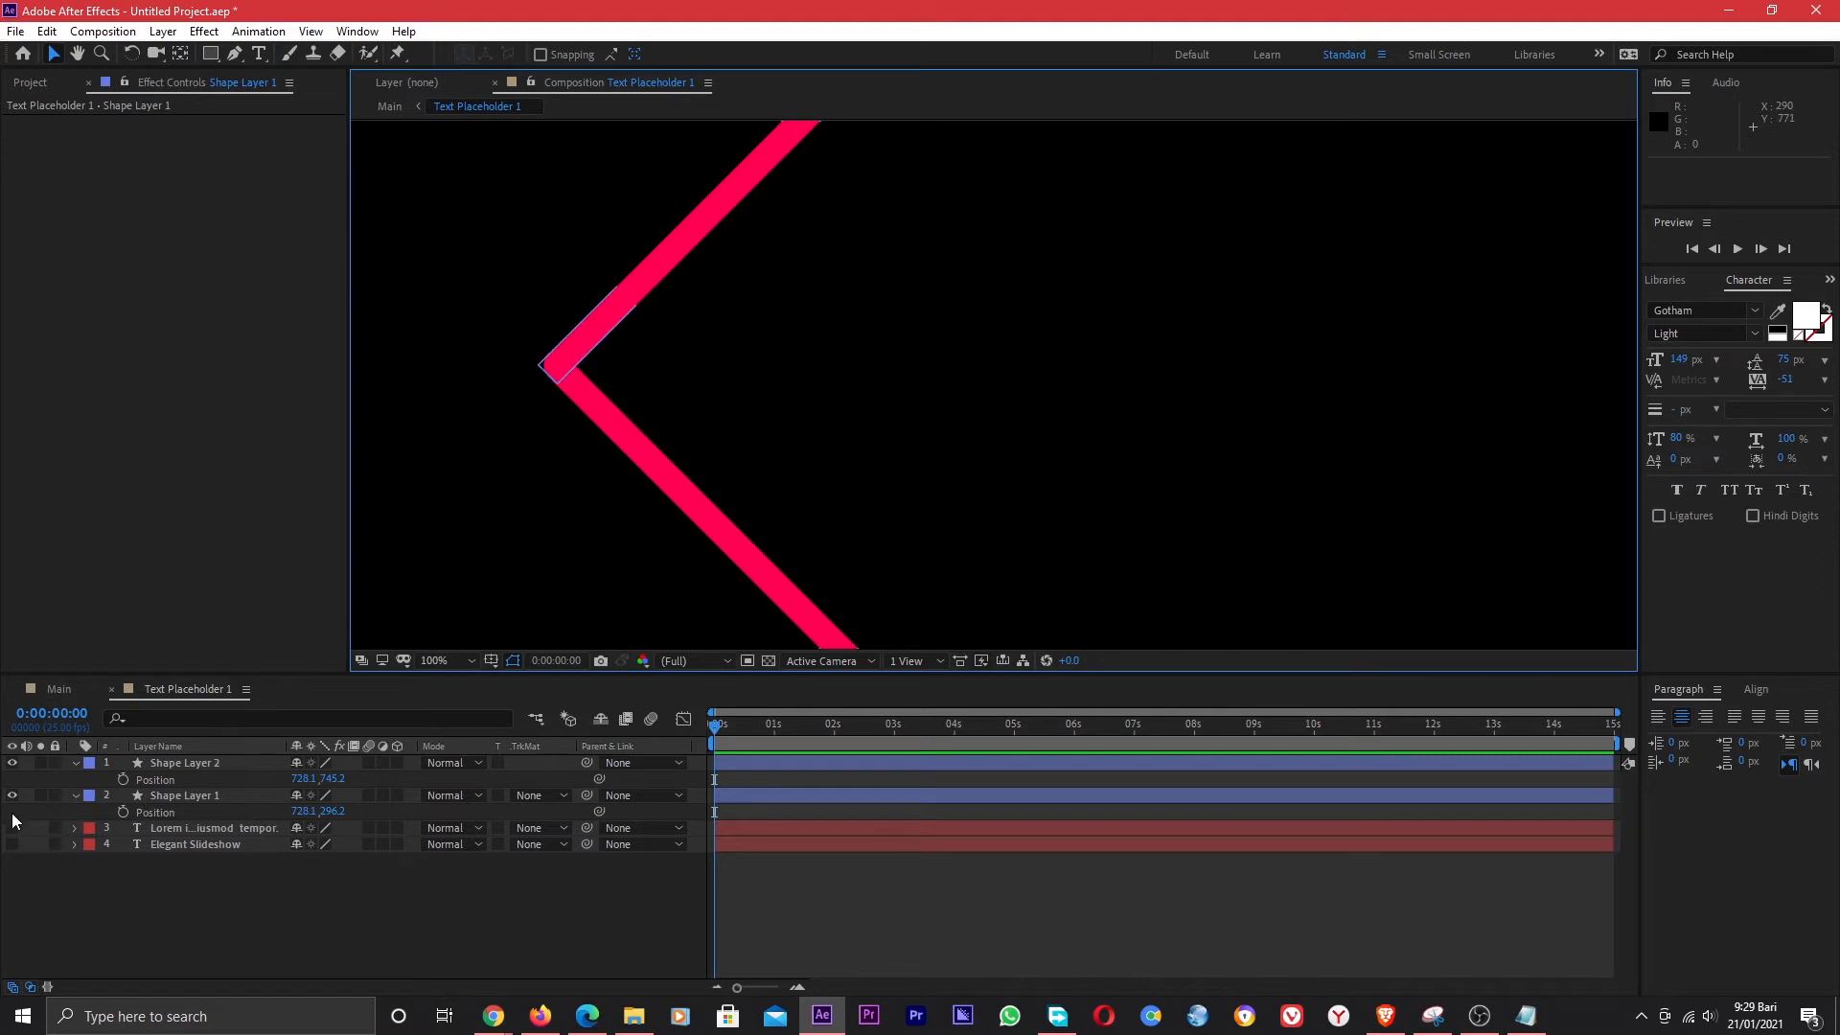
Move both chevron bars together to the frame's left side, at about 280, 753 and 280, 304.
{"action": "scroll", "coordinate": [640, 427], "scroll_direction": "down", "scroll_amount": 2}
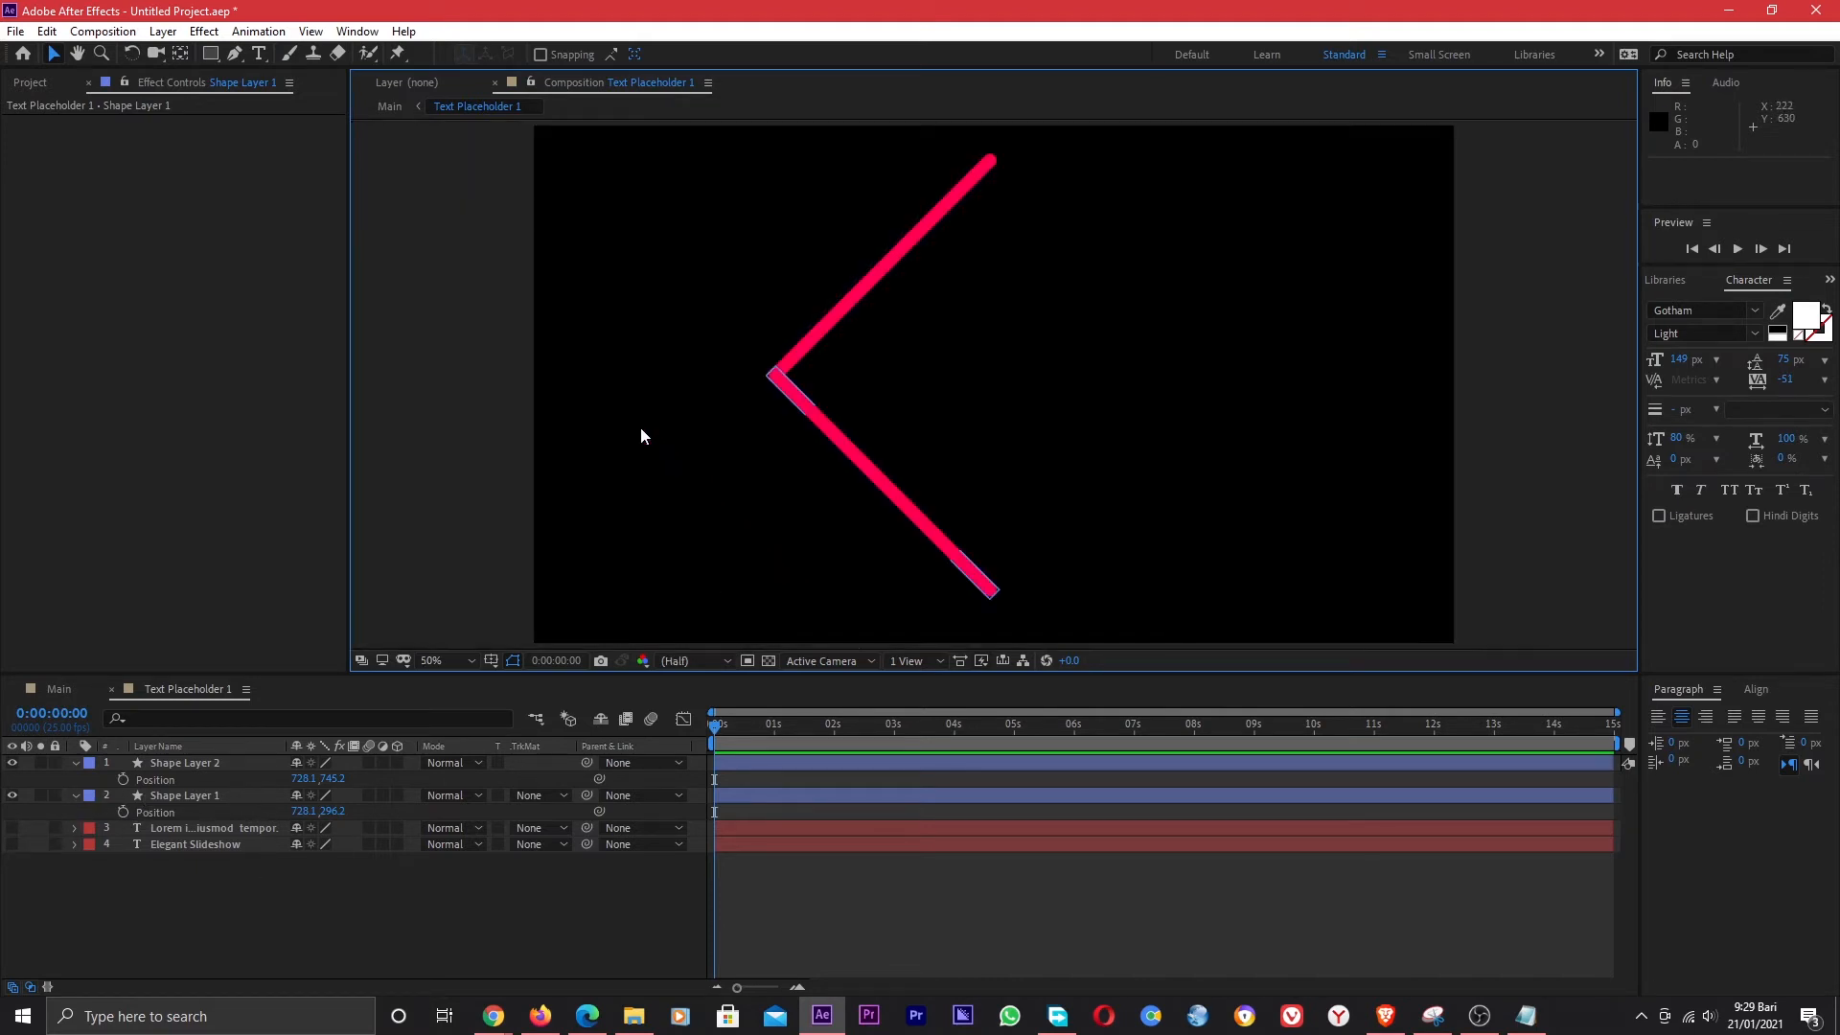
{"action": "left_click_drag", "start_coordinate": [1088, 171], "coordinate": [785, 494]}
{"action": "left_click_drag", "start_coordinate": [813, 416], "coordinate": [576, 453]}
{"action": "scroll", "coordinate": [928, 372], "scroll_direction": "down", "scroll_amount": 1}
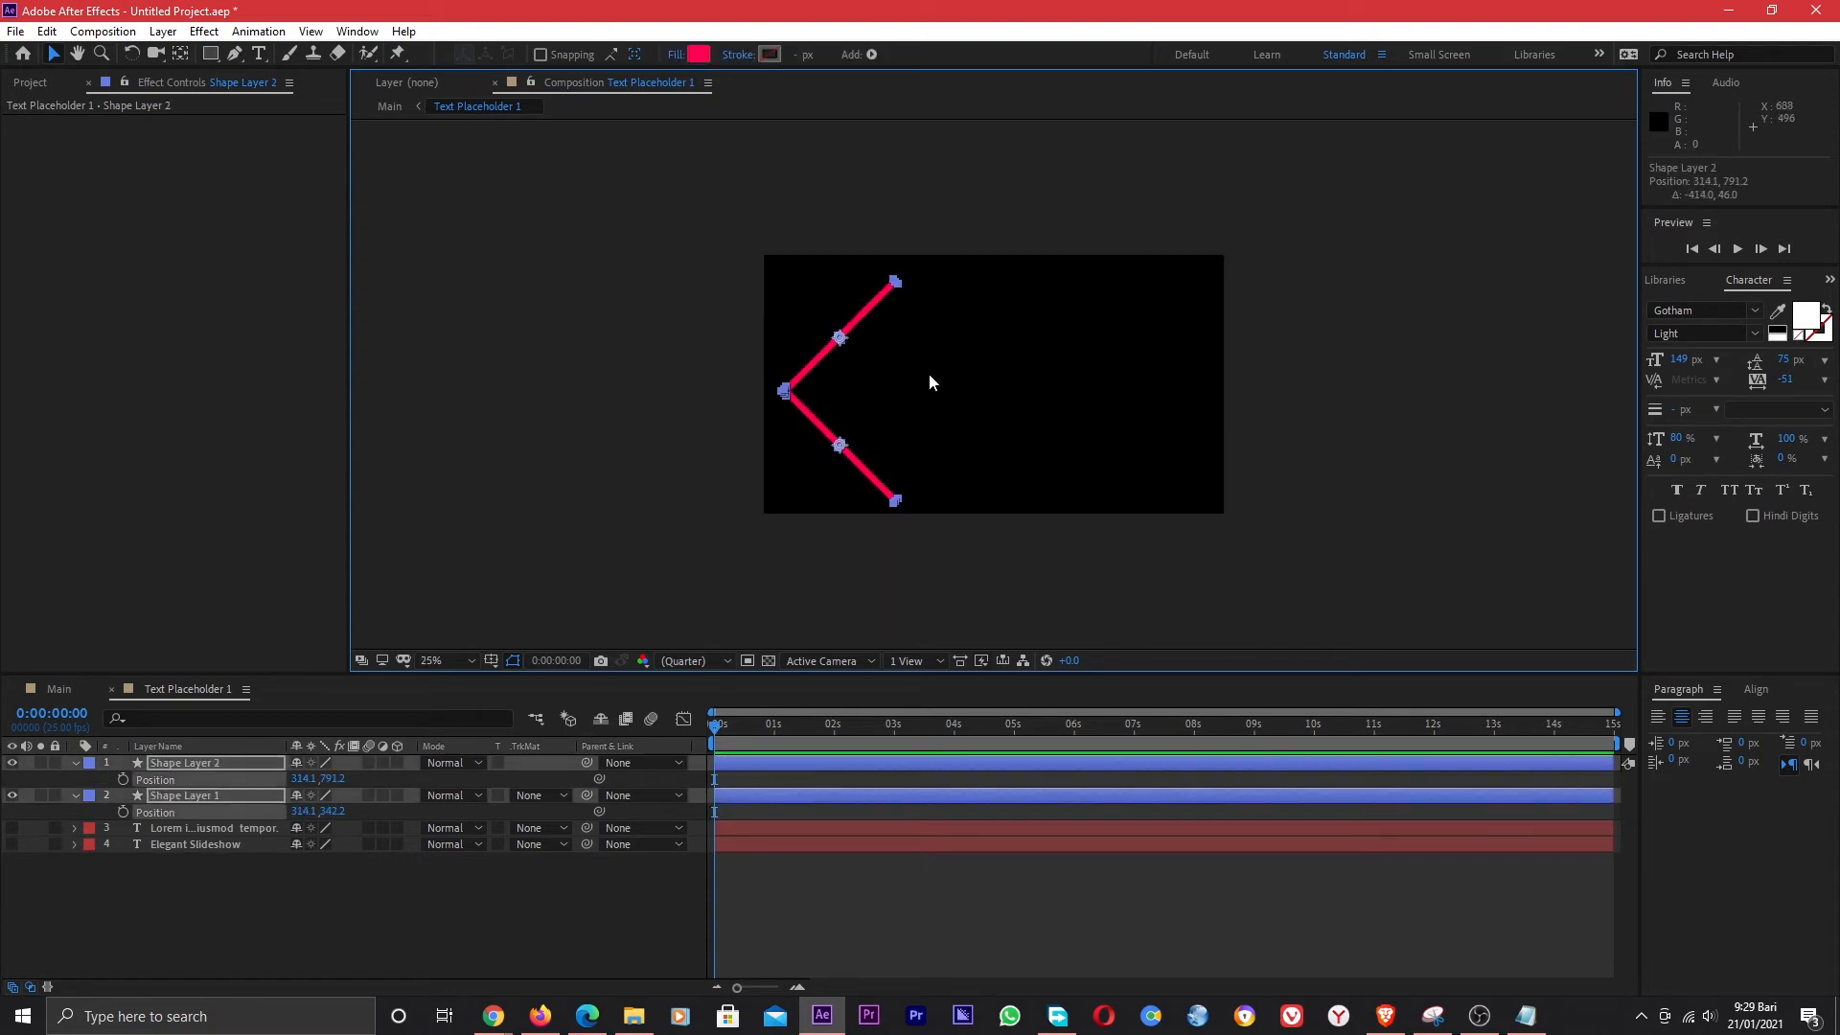
{"action": "scroll", "coordinate": [929, 382], "scroll_direction": "up", "scroll_amount": 1}
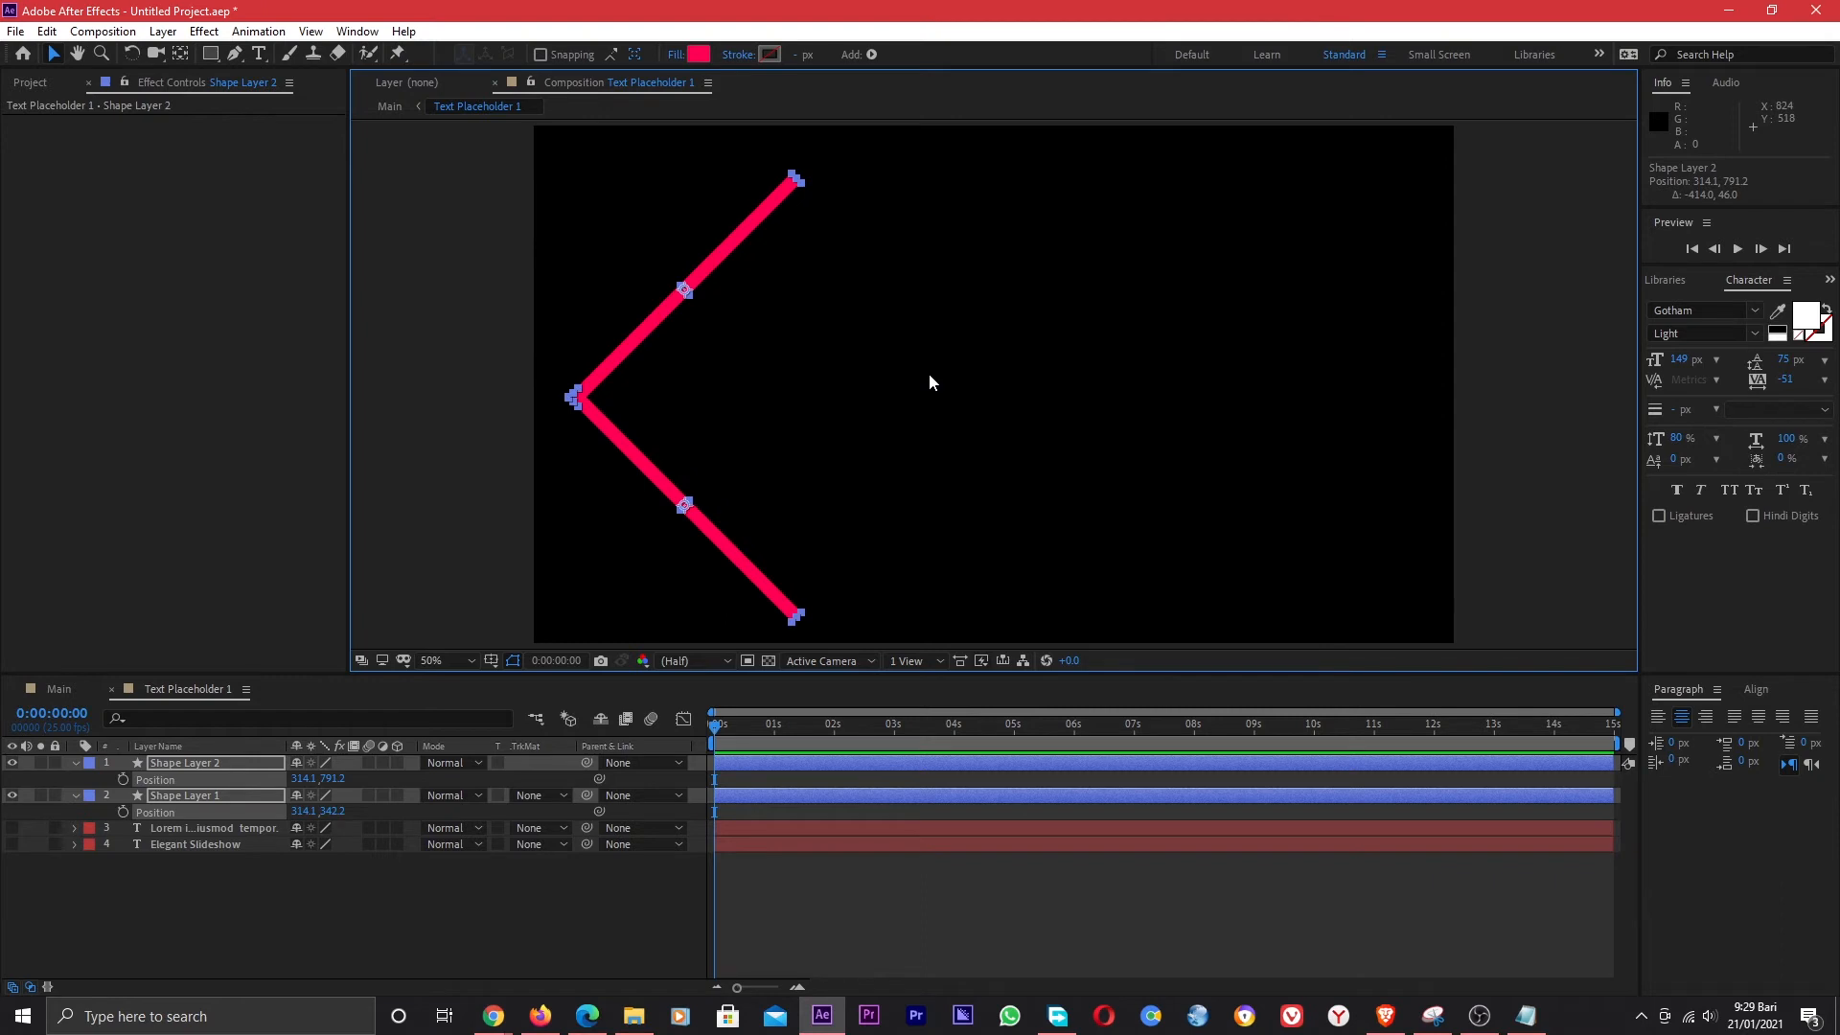
{"action": "left_click_drag", "start_coordinate": [621, 452], "coordinate": [607, 435]}
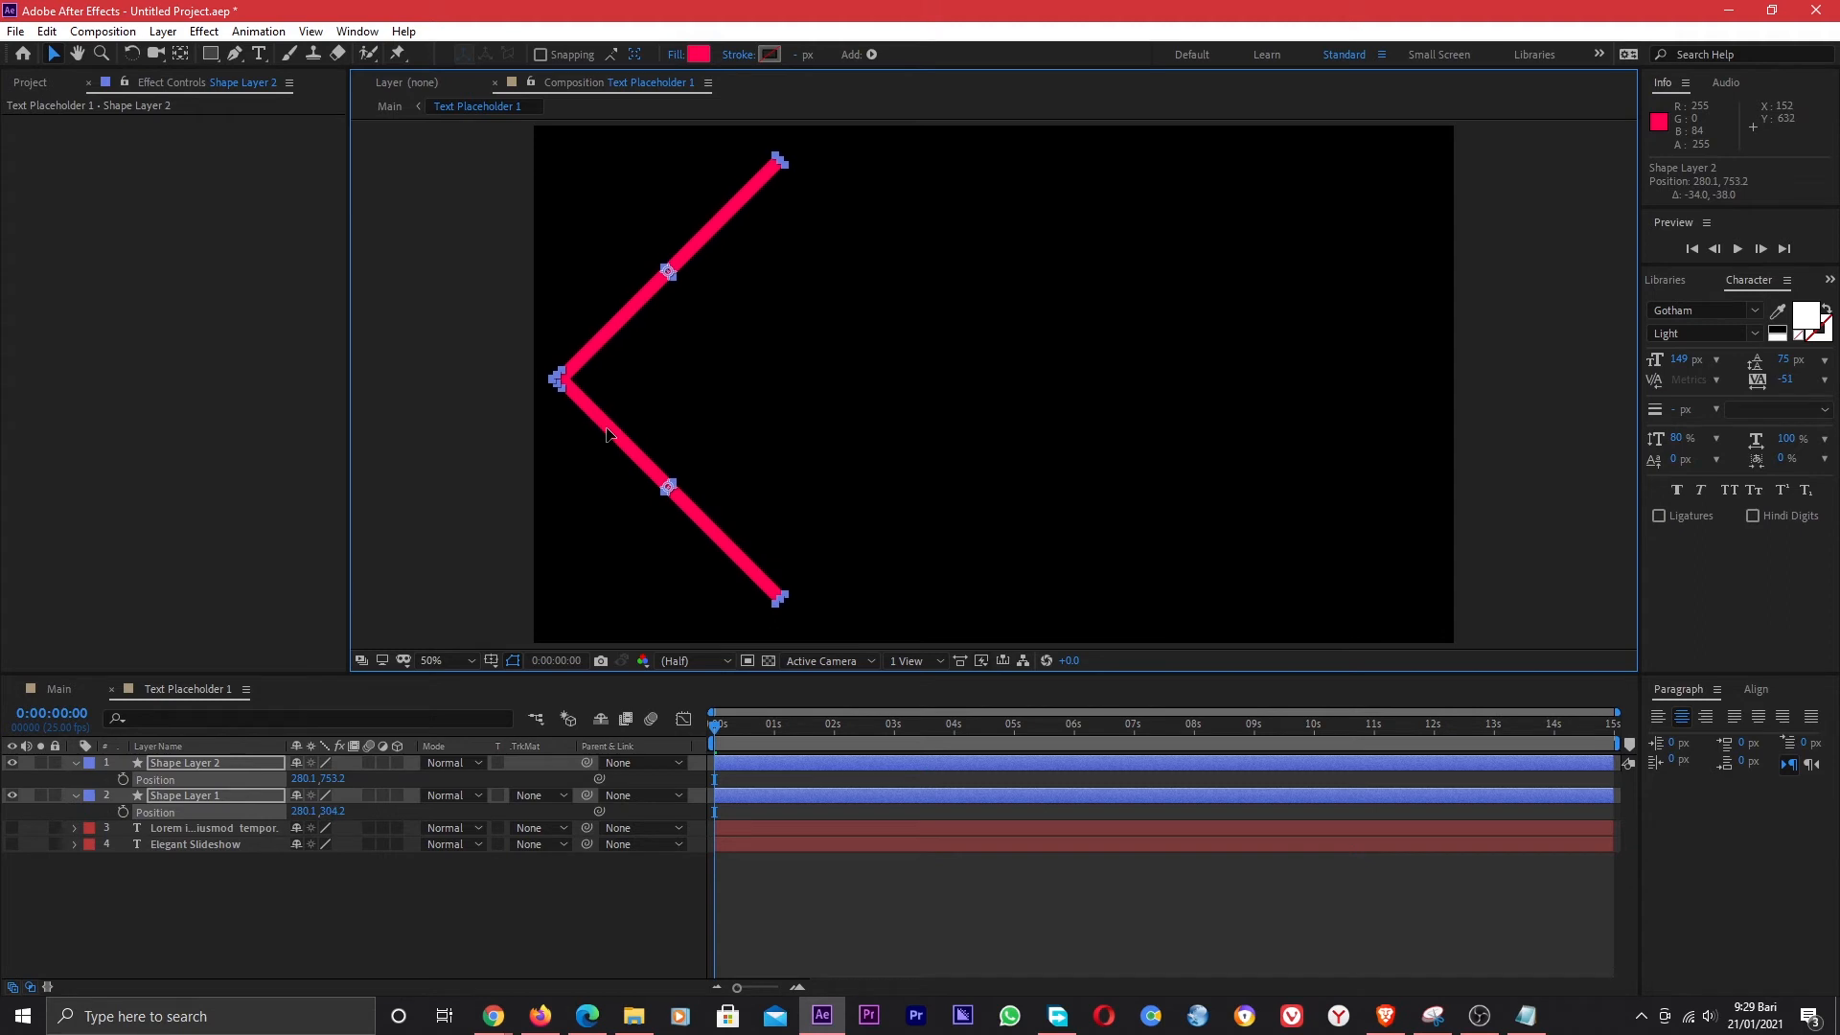
{"action": "left_click", "coordinate": [509, 475]}
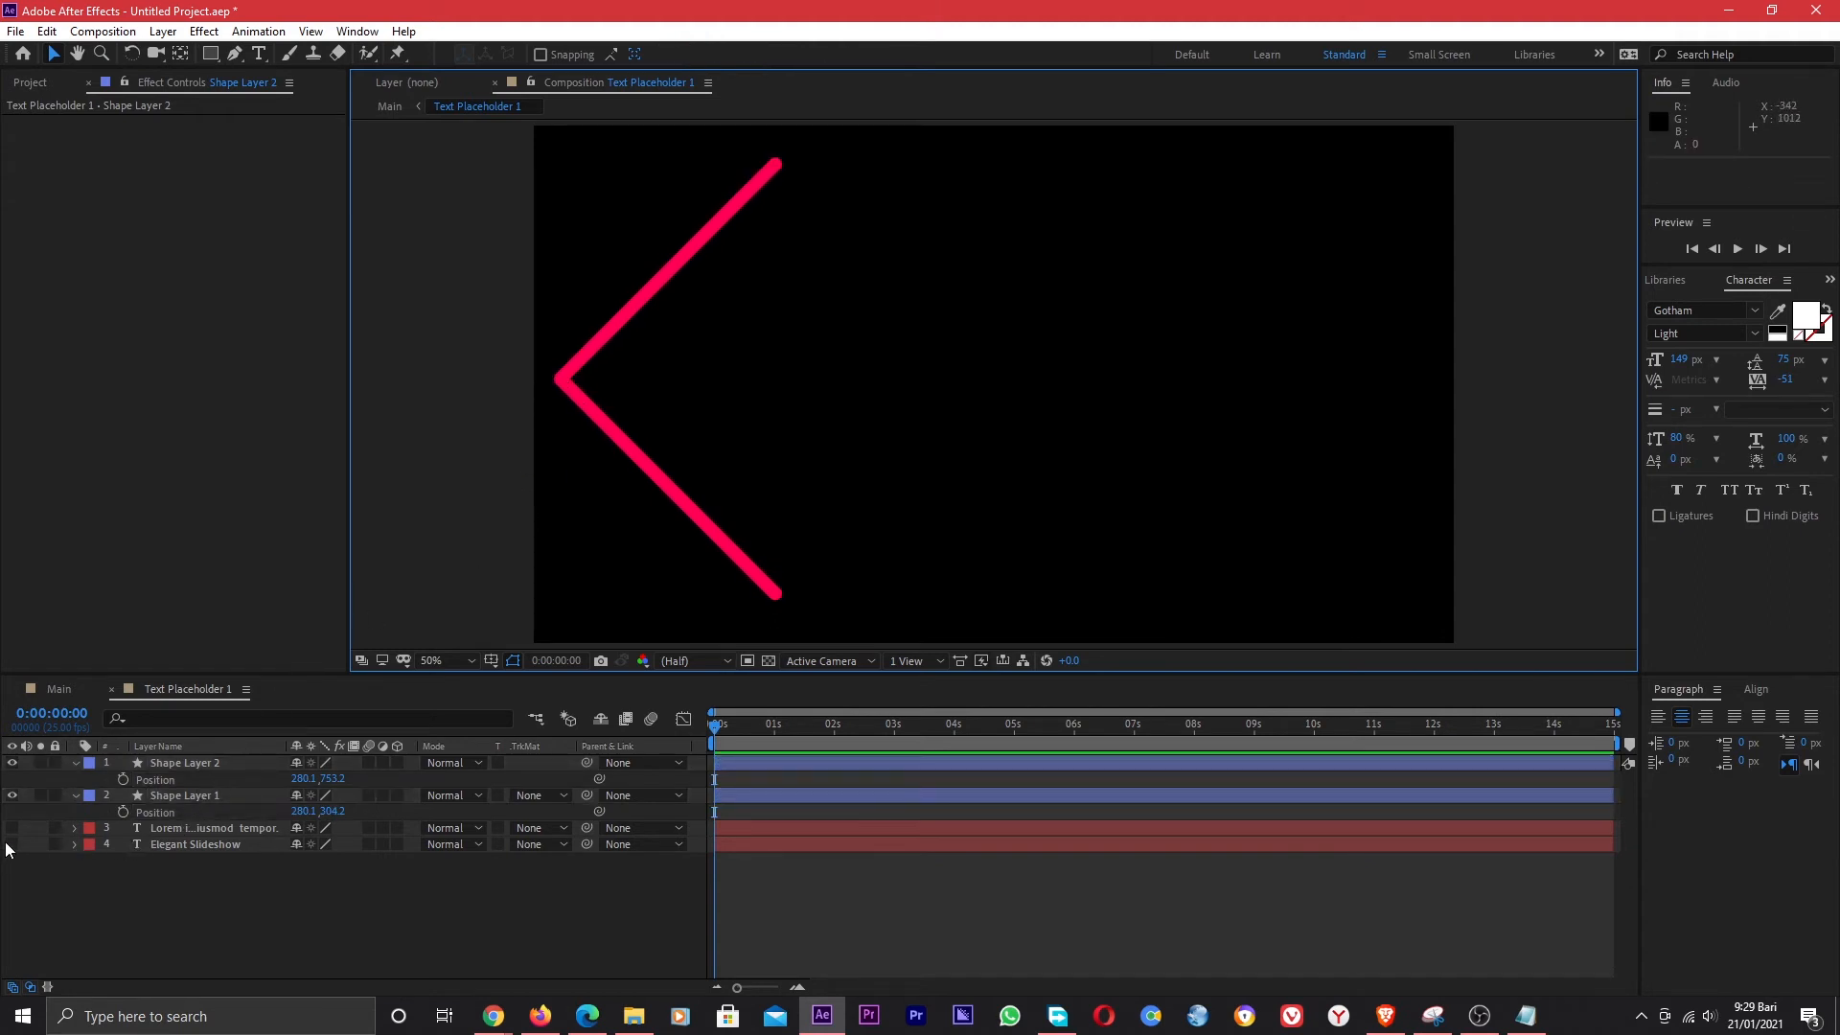
Show both text layers again and move the title to 976, 396 and the Lorem ipsum text to 956, 558.
{"action": "left_click_drag", "start_coordinate": [10, 844], "coordinate": [11, 828]}
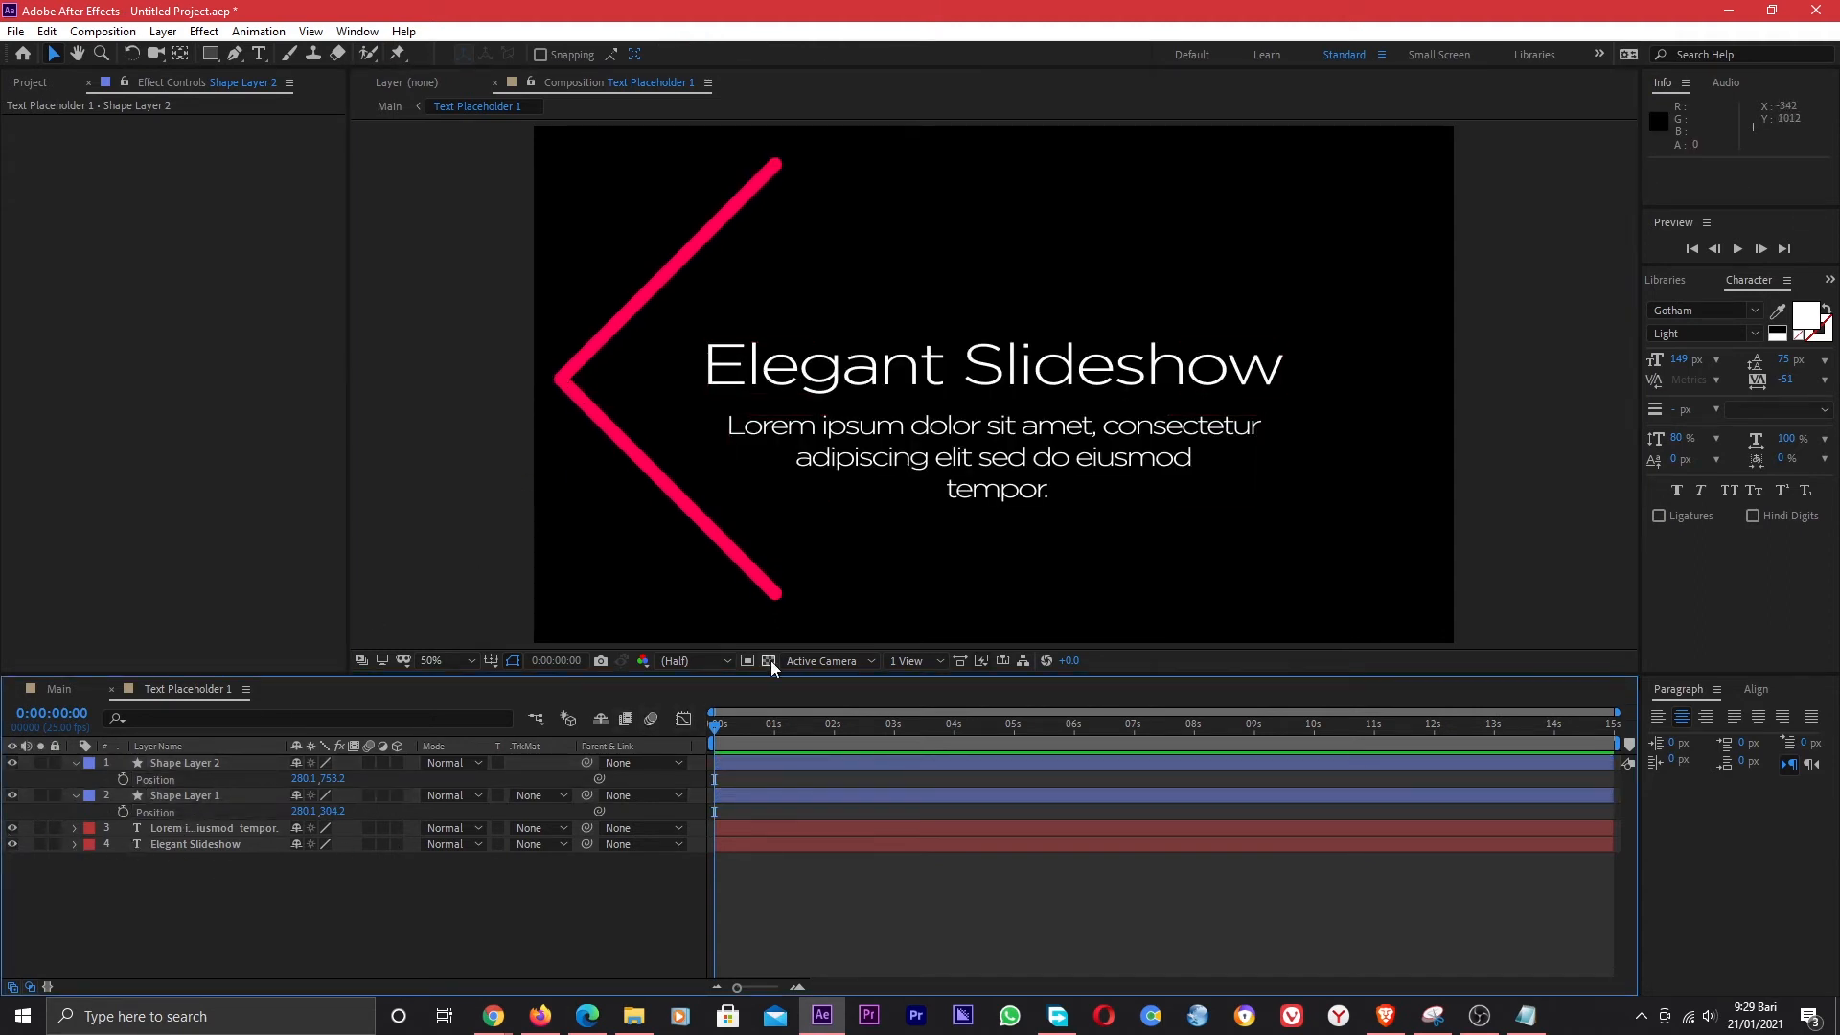
{"action": "left_click_drag", "start_coordinate": [941, 377], "coordinate": [949, 308]}
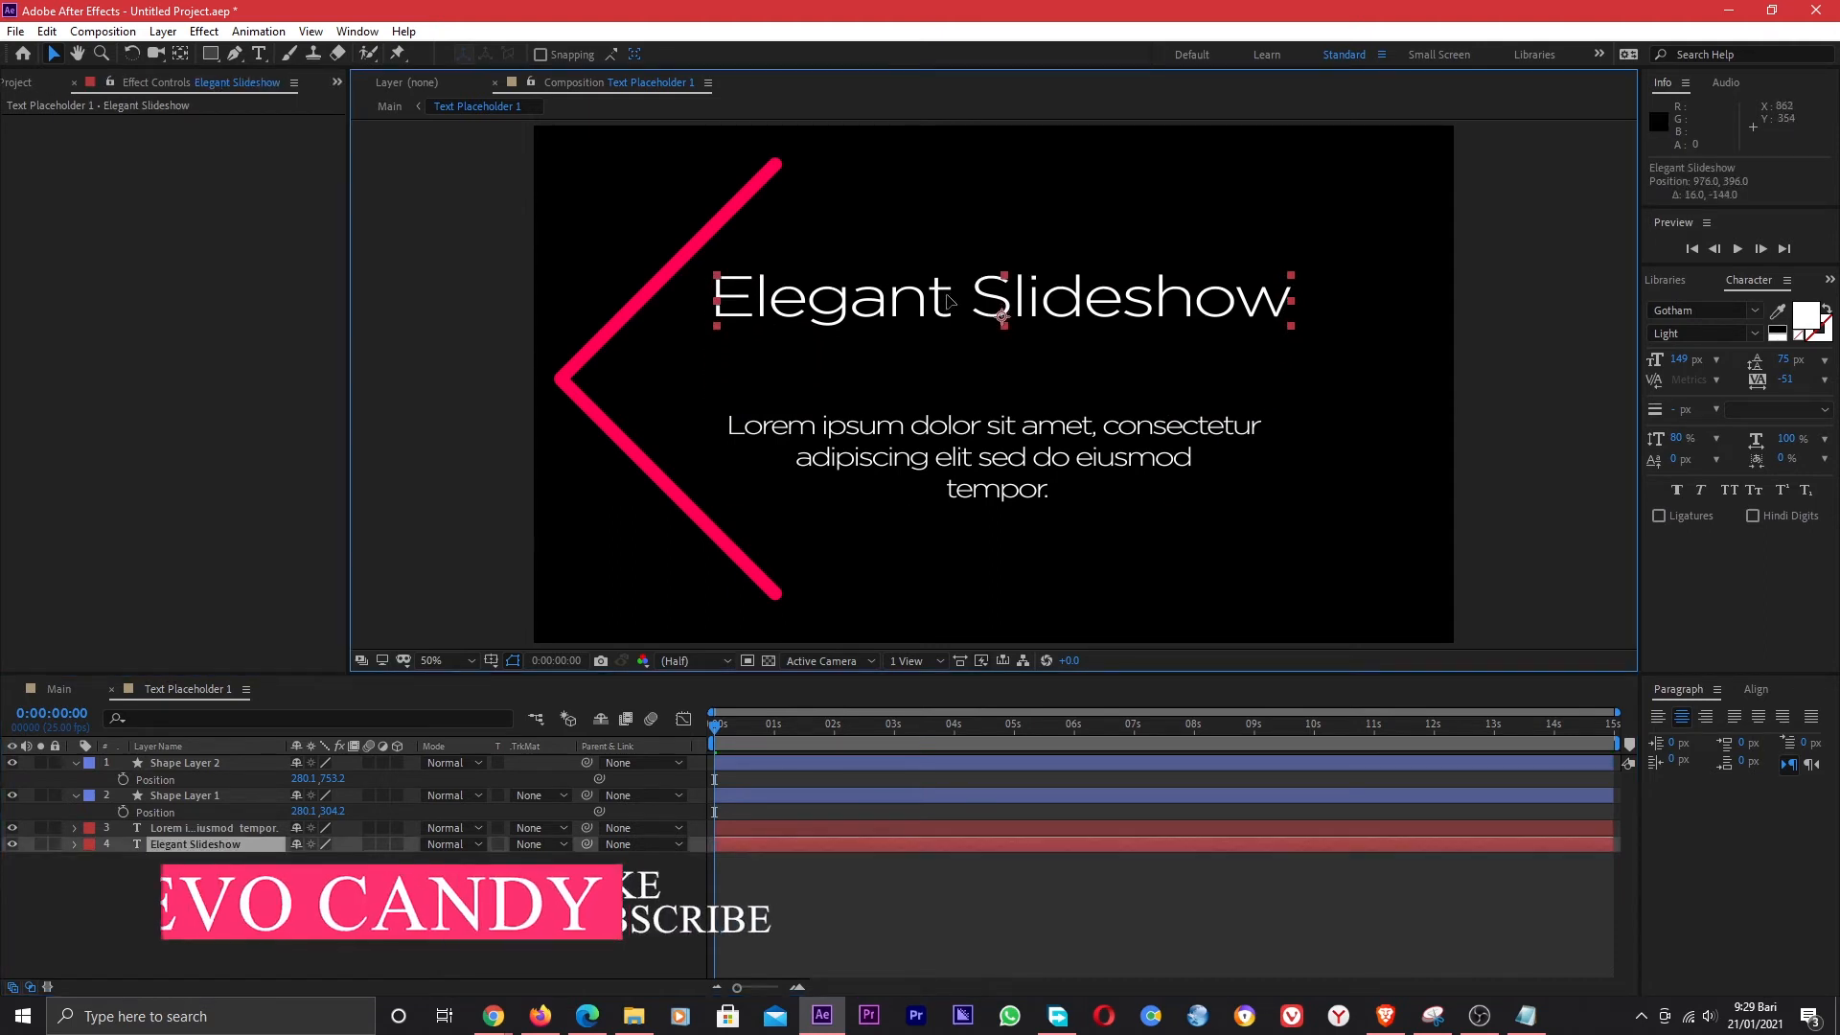
{"action": "left_click_drag", "start_coordinate": [1056, 474], "coordinate": [1051, 433]}
Set the Lorem ipsum text's font size to 82 px.
{"action": "double_click", "coordinate": [1049, 431]}
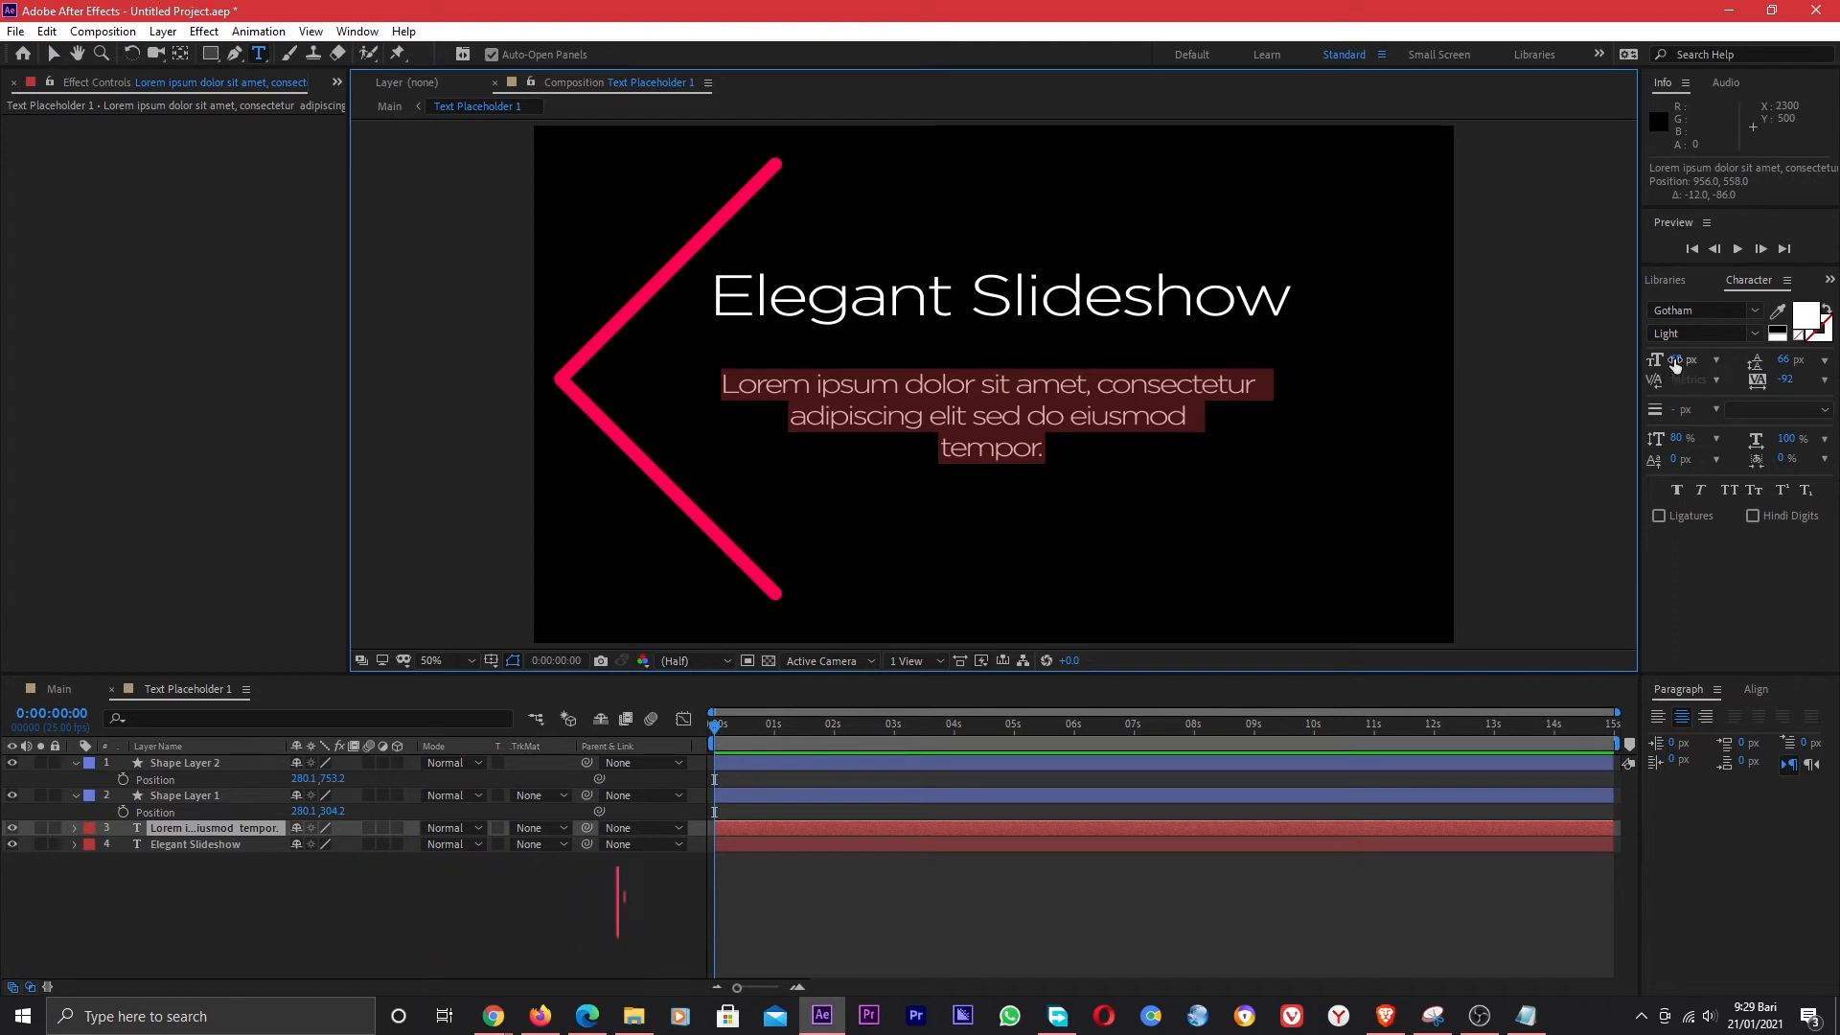
{"action": "left_click_drag", "start_coordinate": [1677, 359], "coordinate": [1691, 359]}
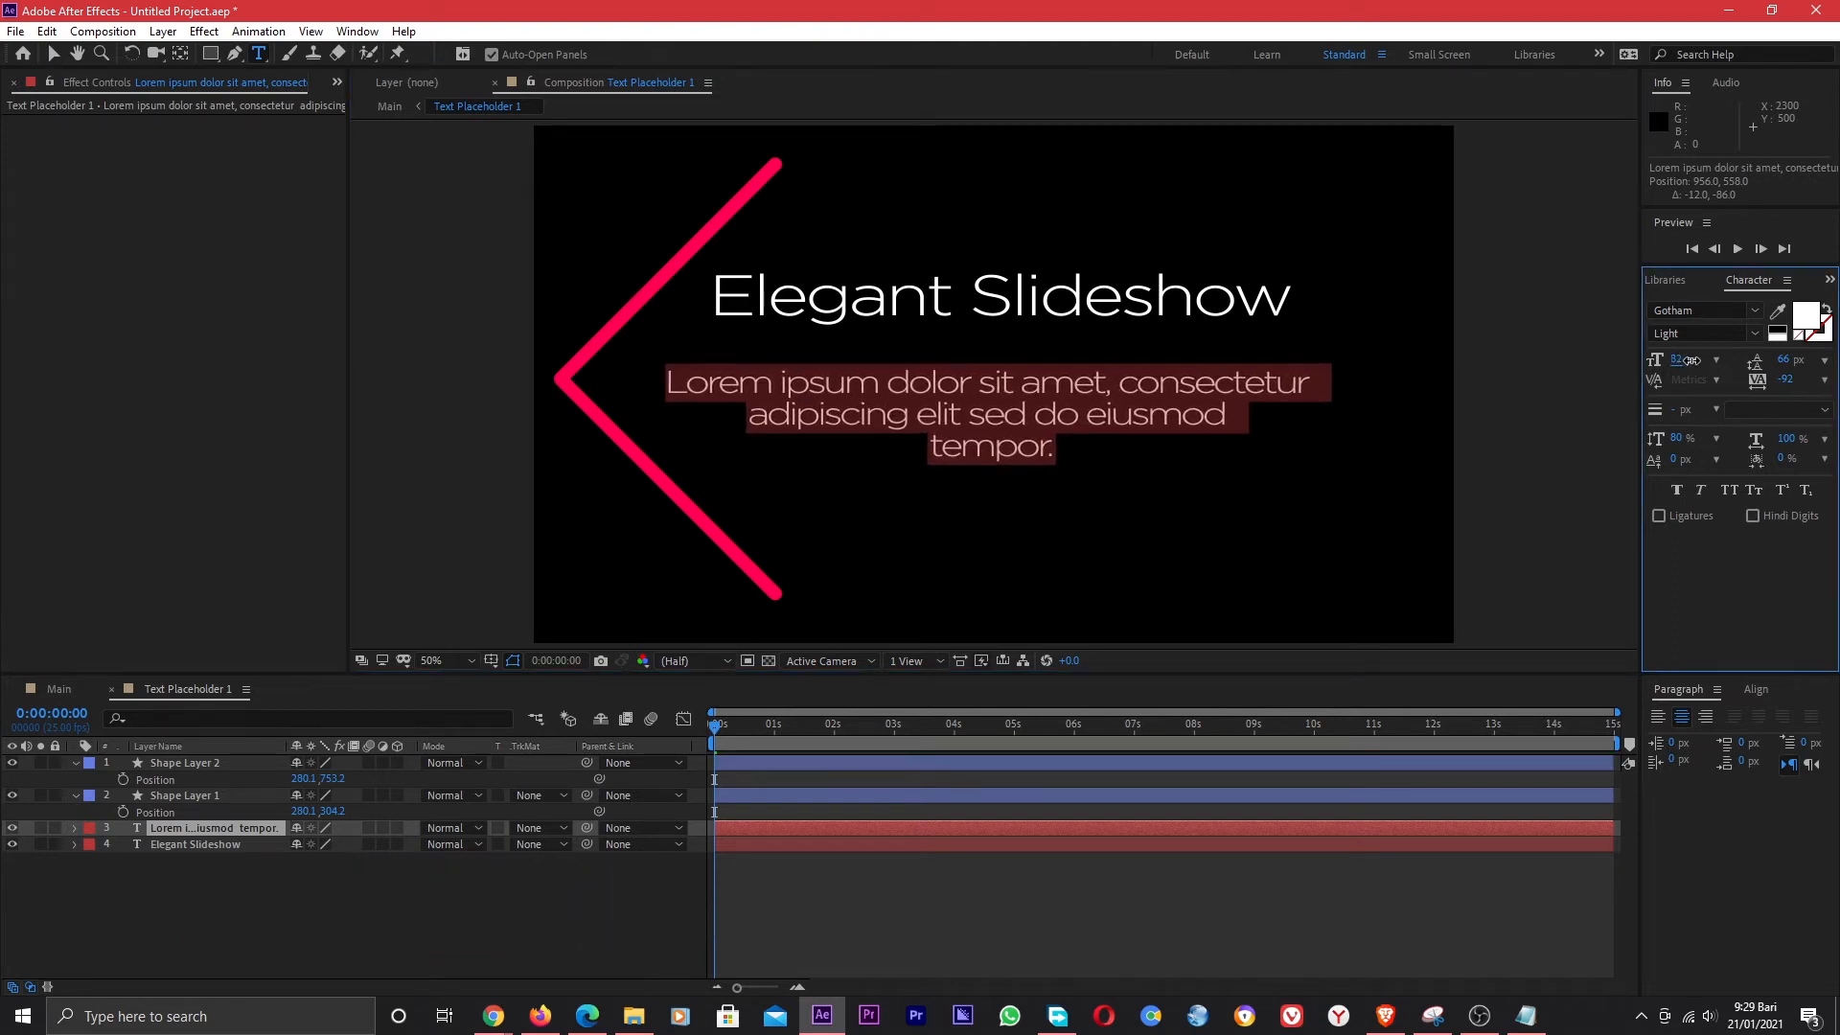
{"action": "left_click", "coordinate": [997, 441]}
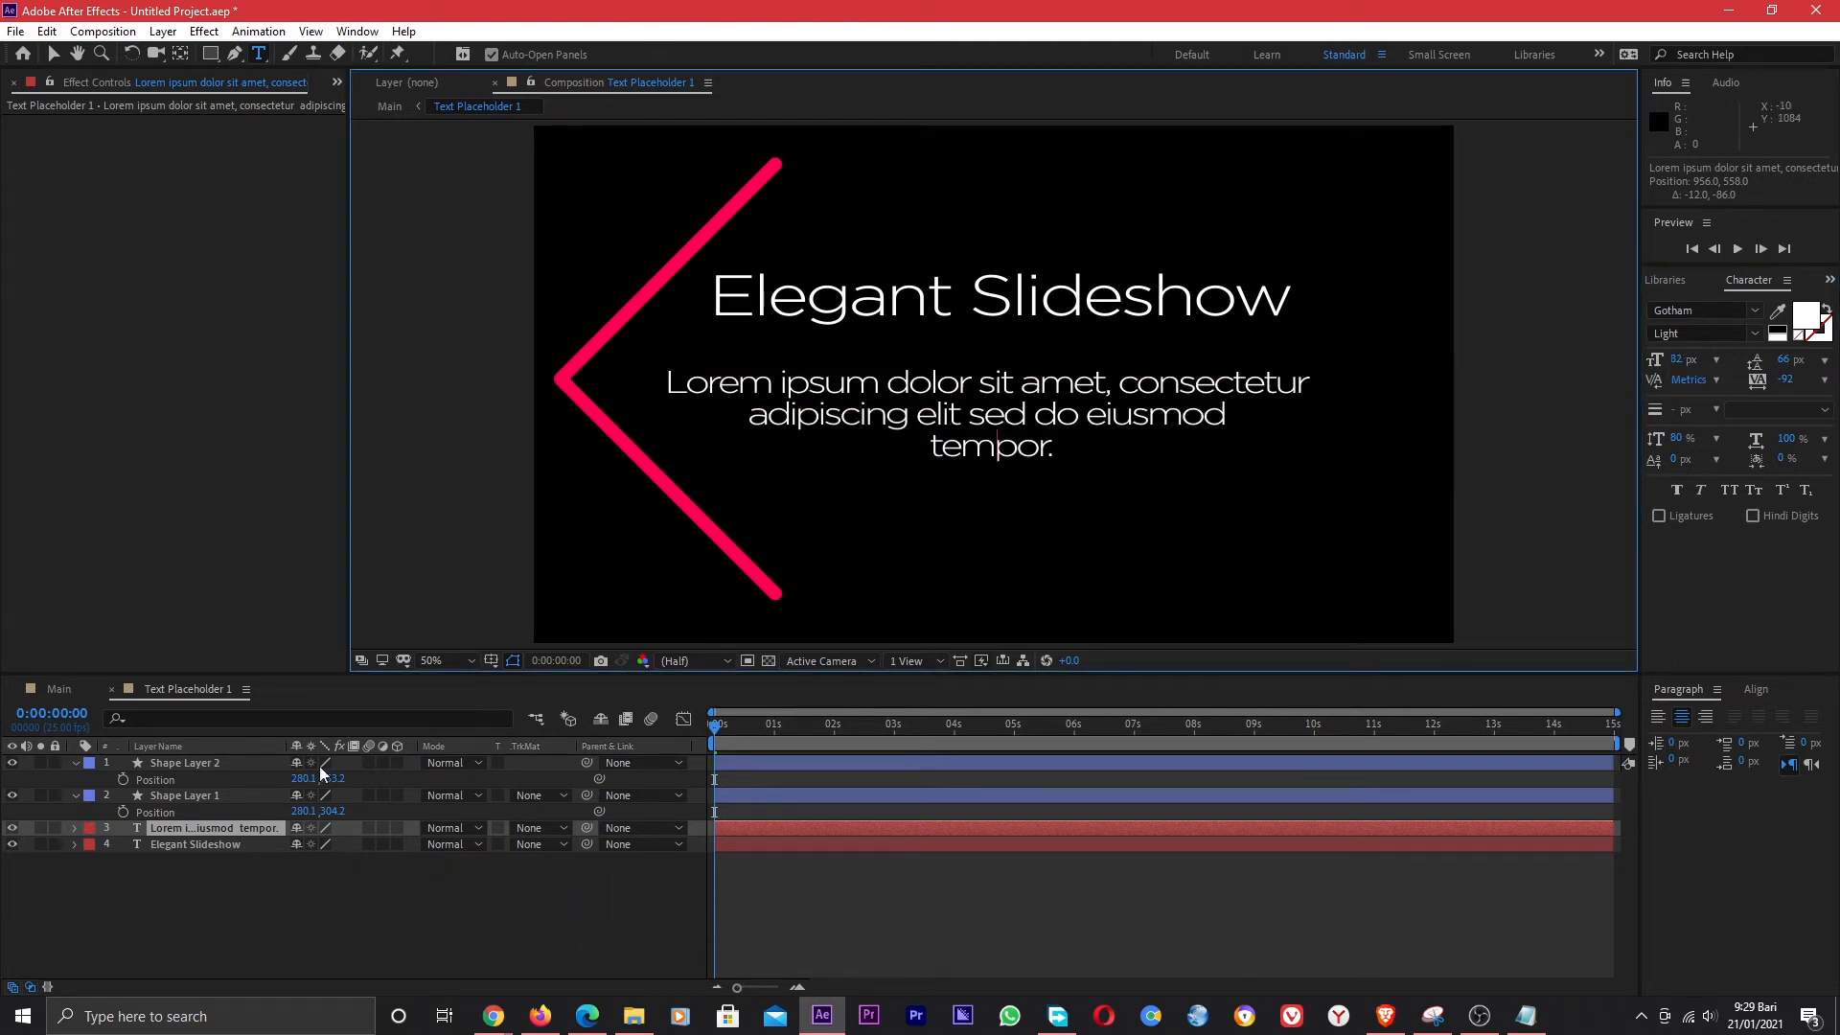
Move the Lorem ipsum text down to about 958, 606 to widen the gap below the title.
{"action": "left_click", "coordinate": [204, 830]}
{"action": "left_click", "coordinate": [53, 54]}
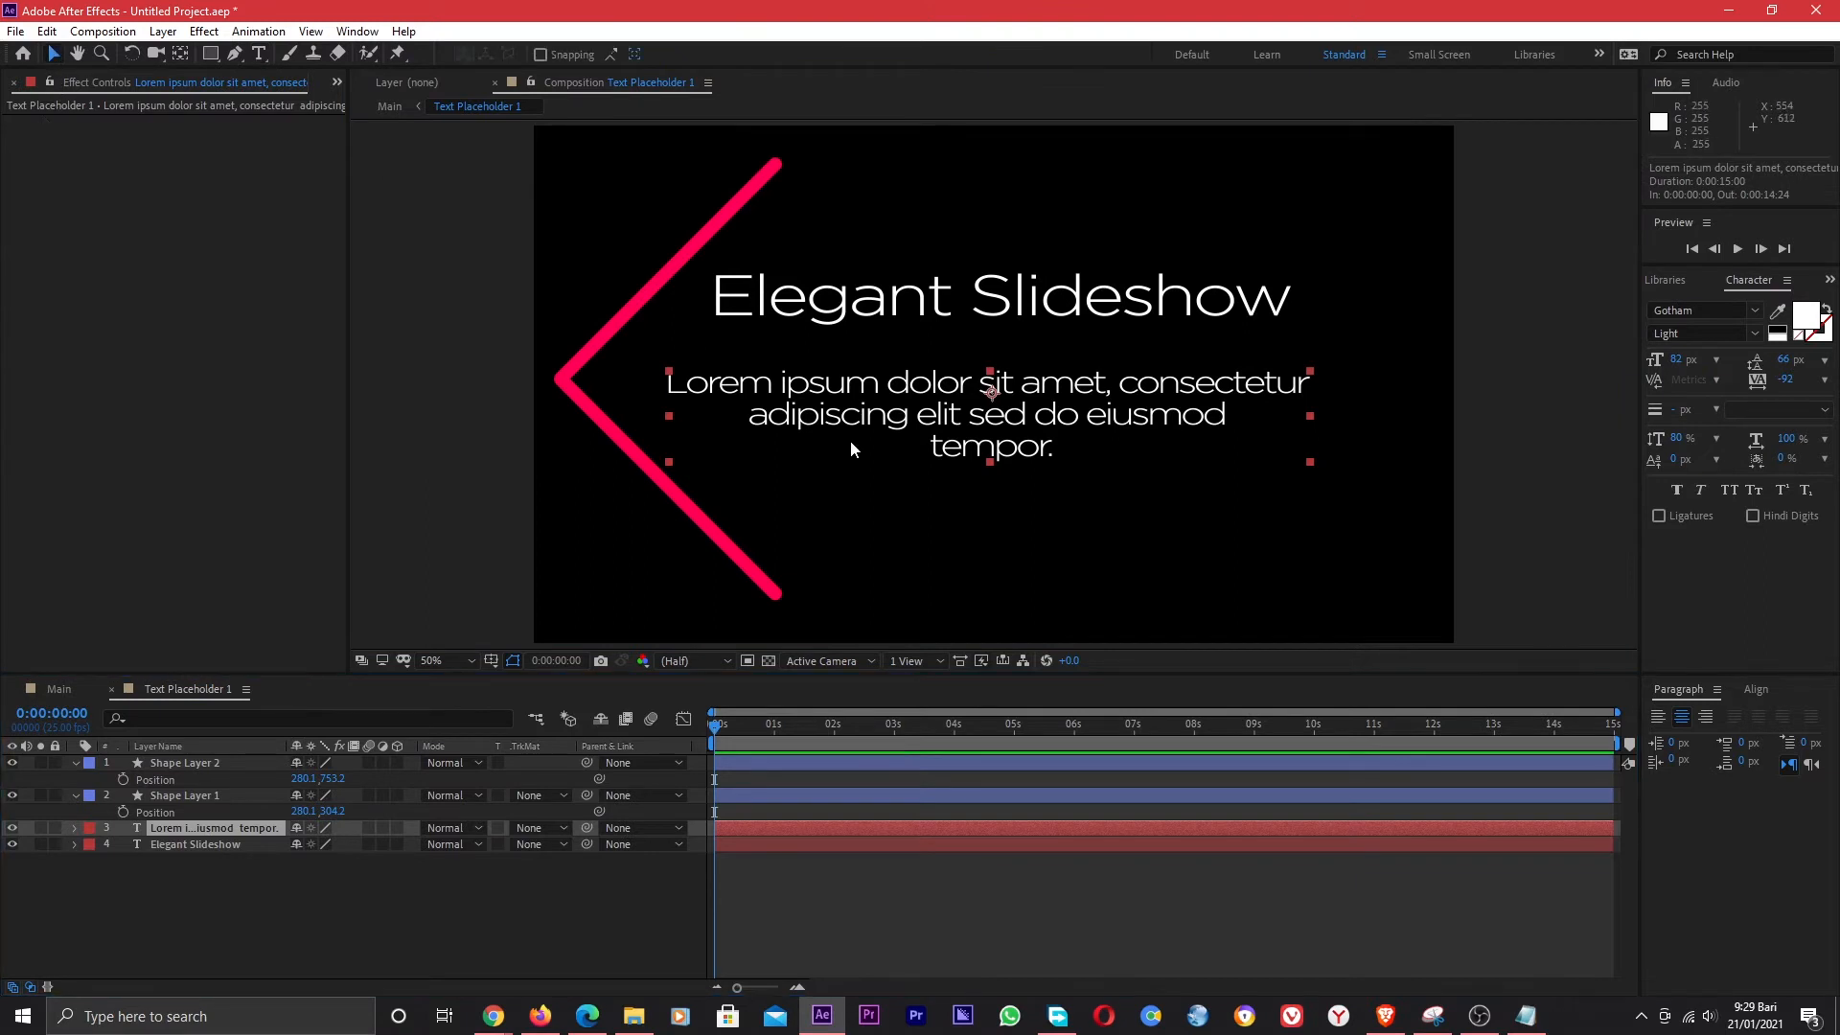
{"action": "left_click_drag", "start_coordinate": [930, 424], "coordinate": [932, 446]}
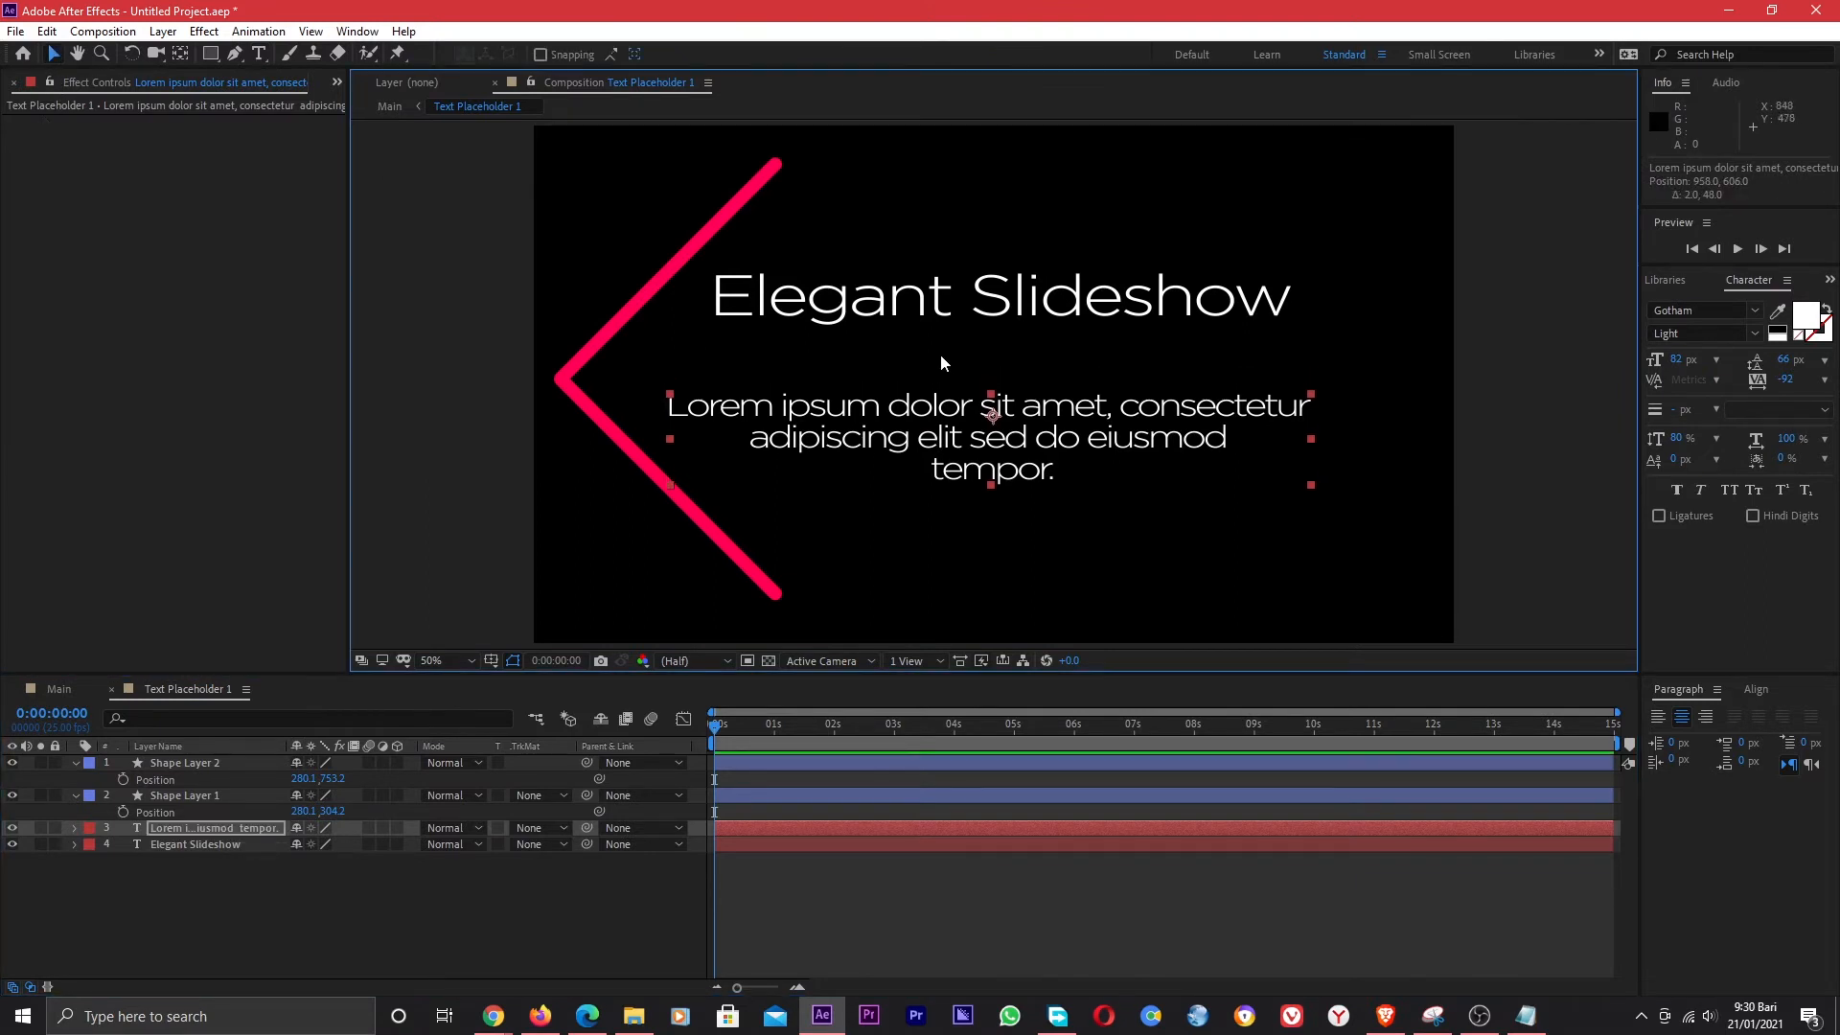
{"action": "left_click", "coordinate": [404, 901]}
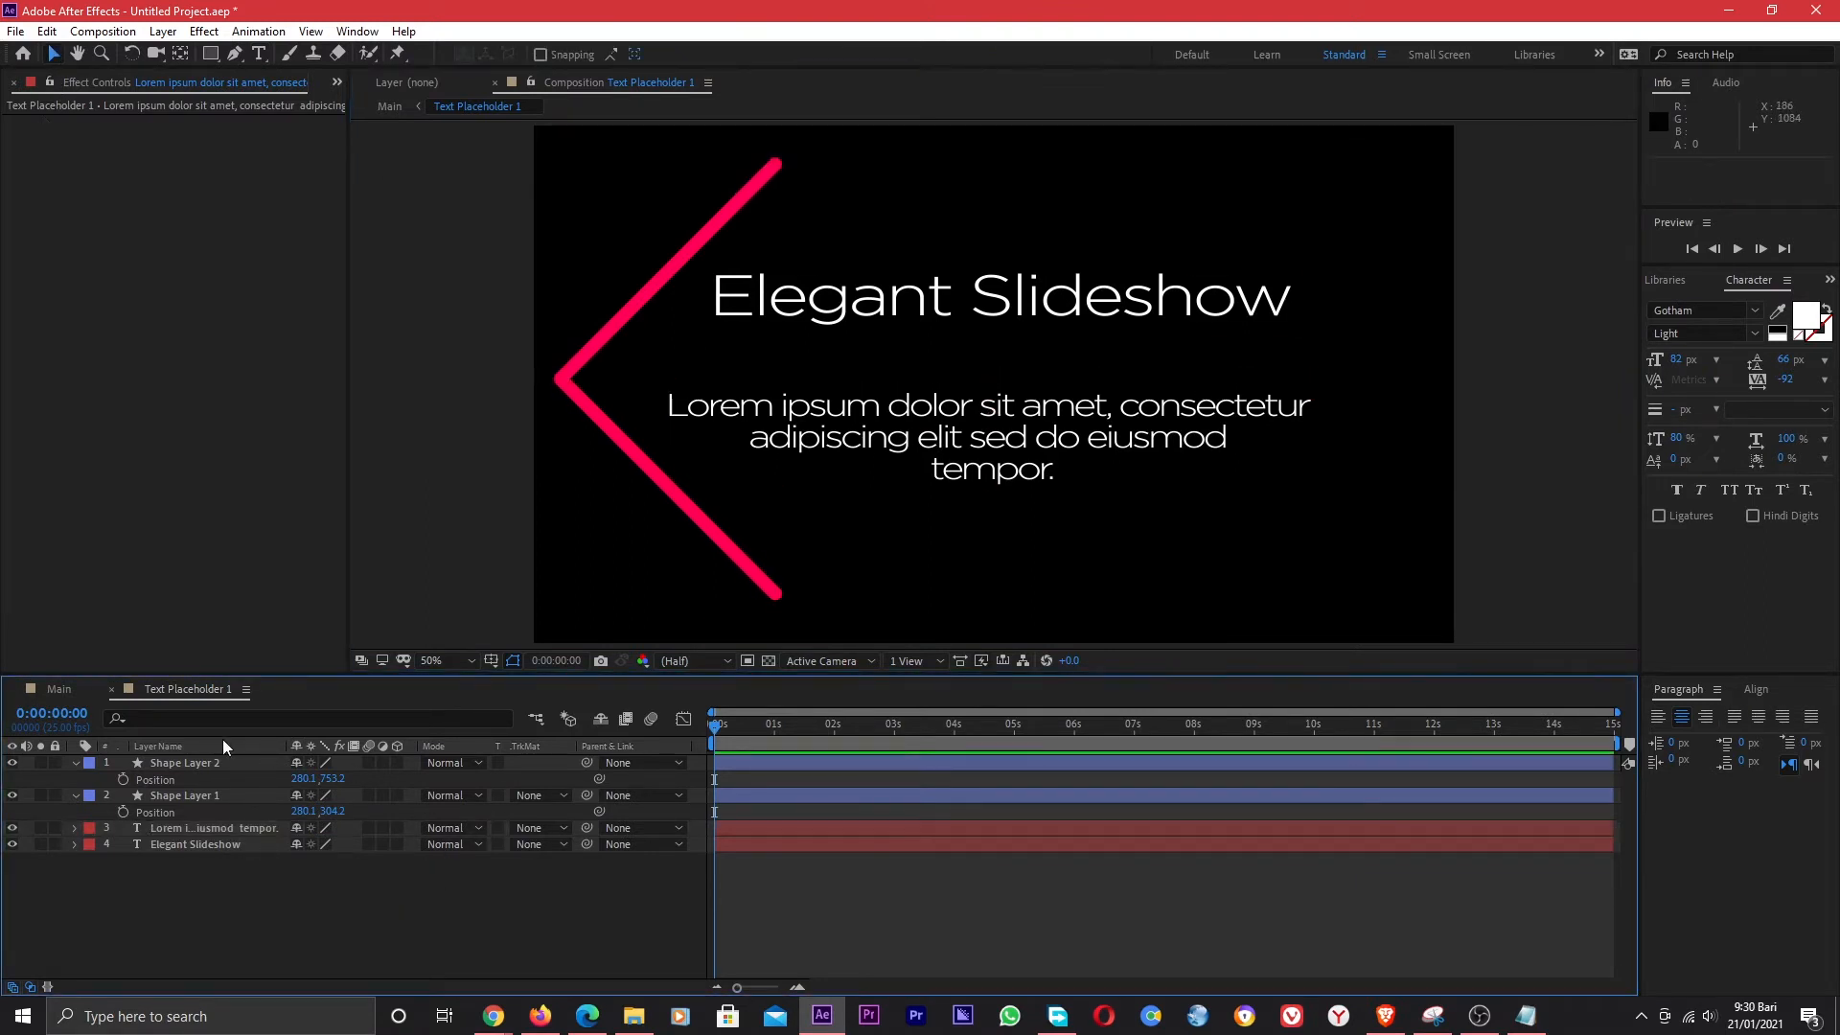
In the Main composition, scale Text Placeholder 1 down to fit the dark strip and move it to 448, 248.
{"action": "left_click", "coordinate": [59, 691]}
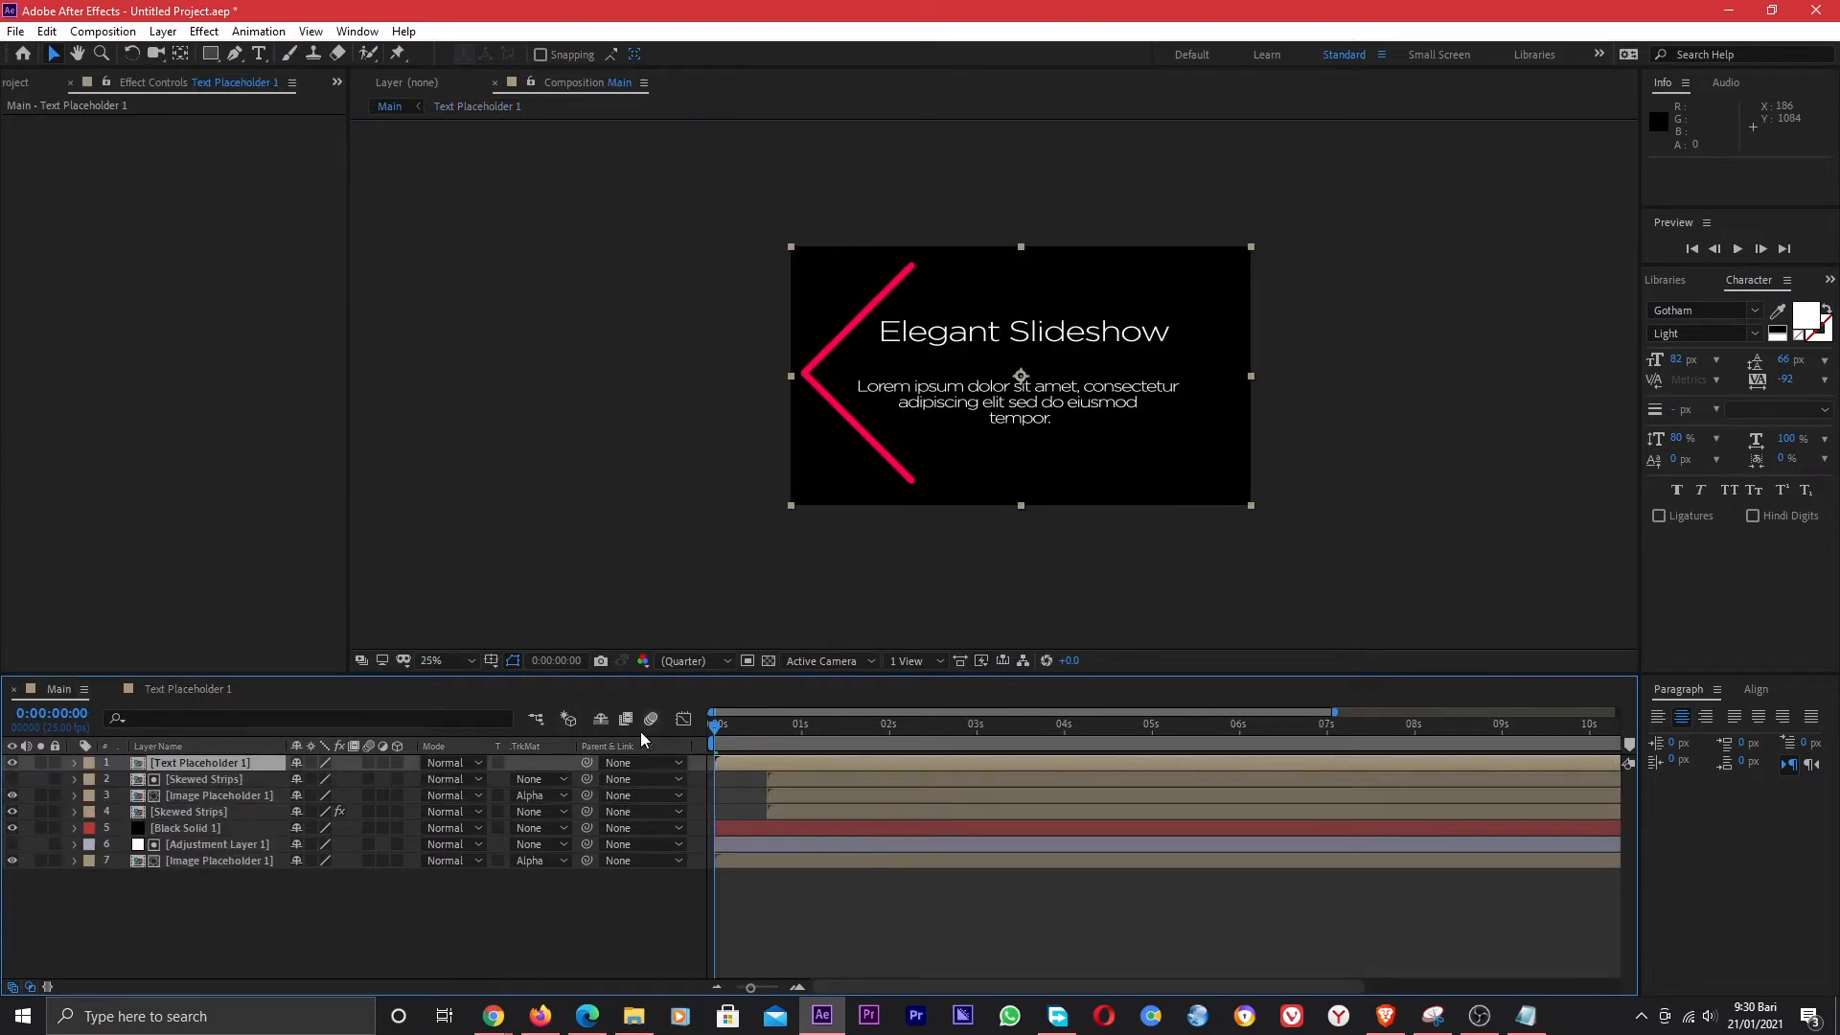
{"action": "left_click_drag", "start_coordinate": [772, 728], "coordinate": [863, 732]}
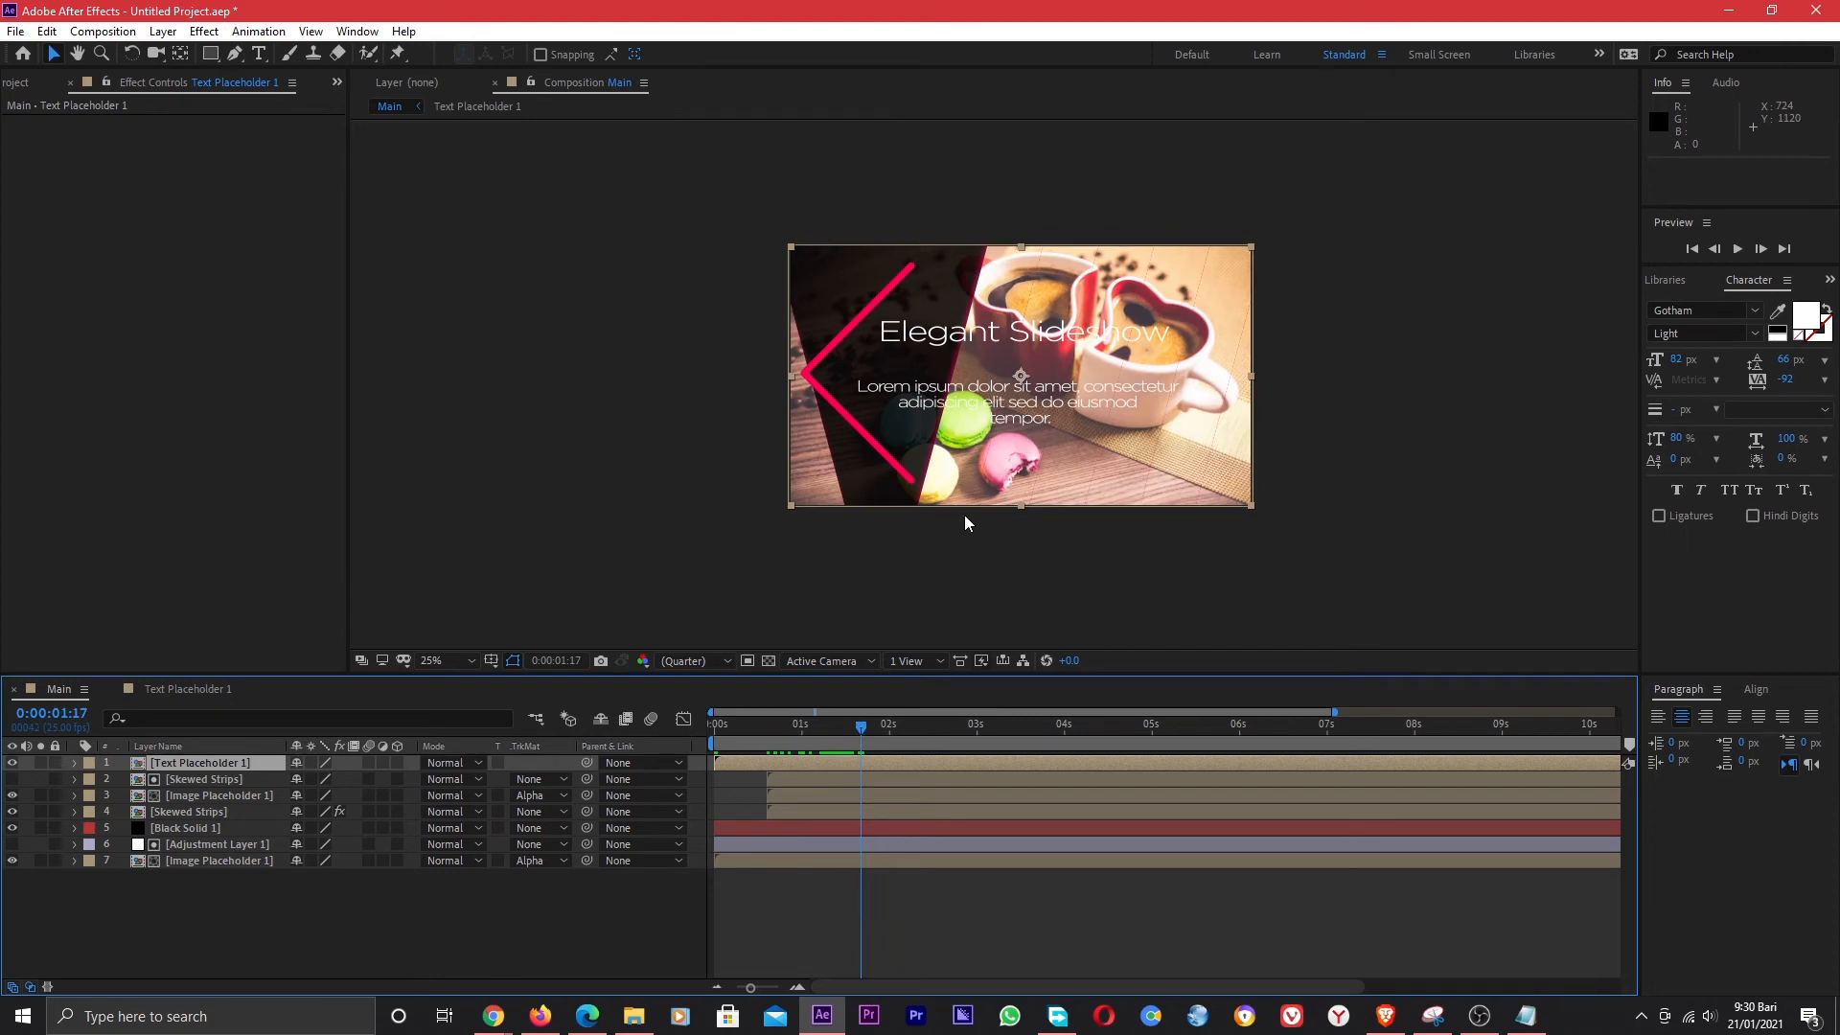
{"action": "key", "text": "period"}
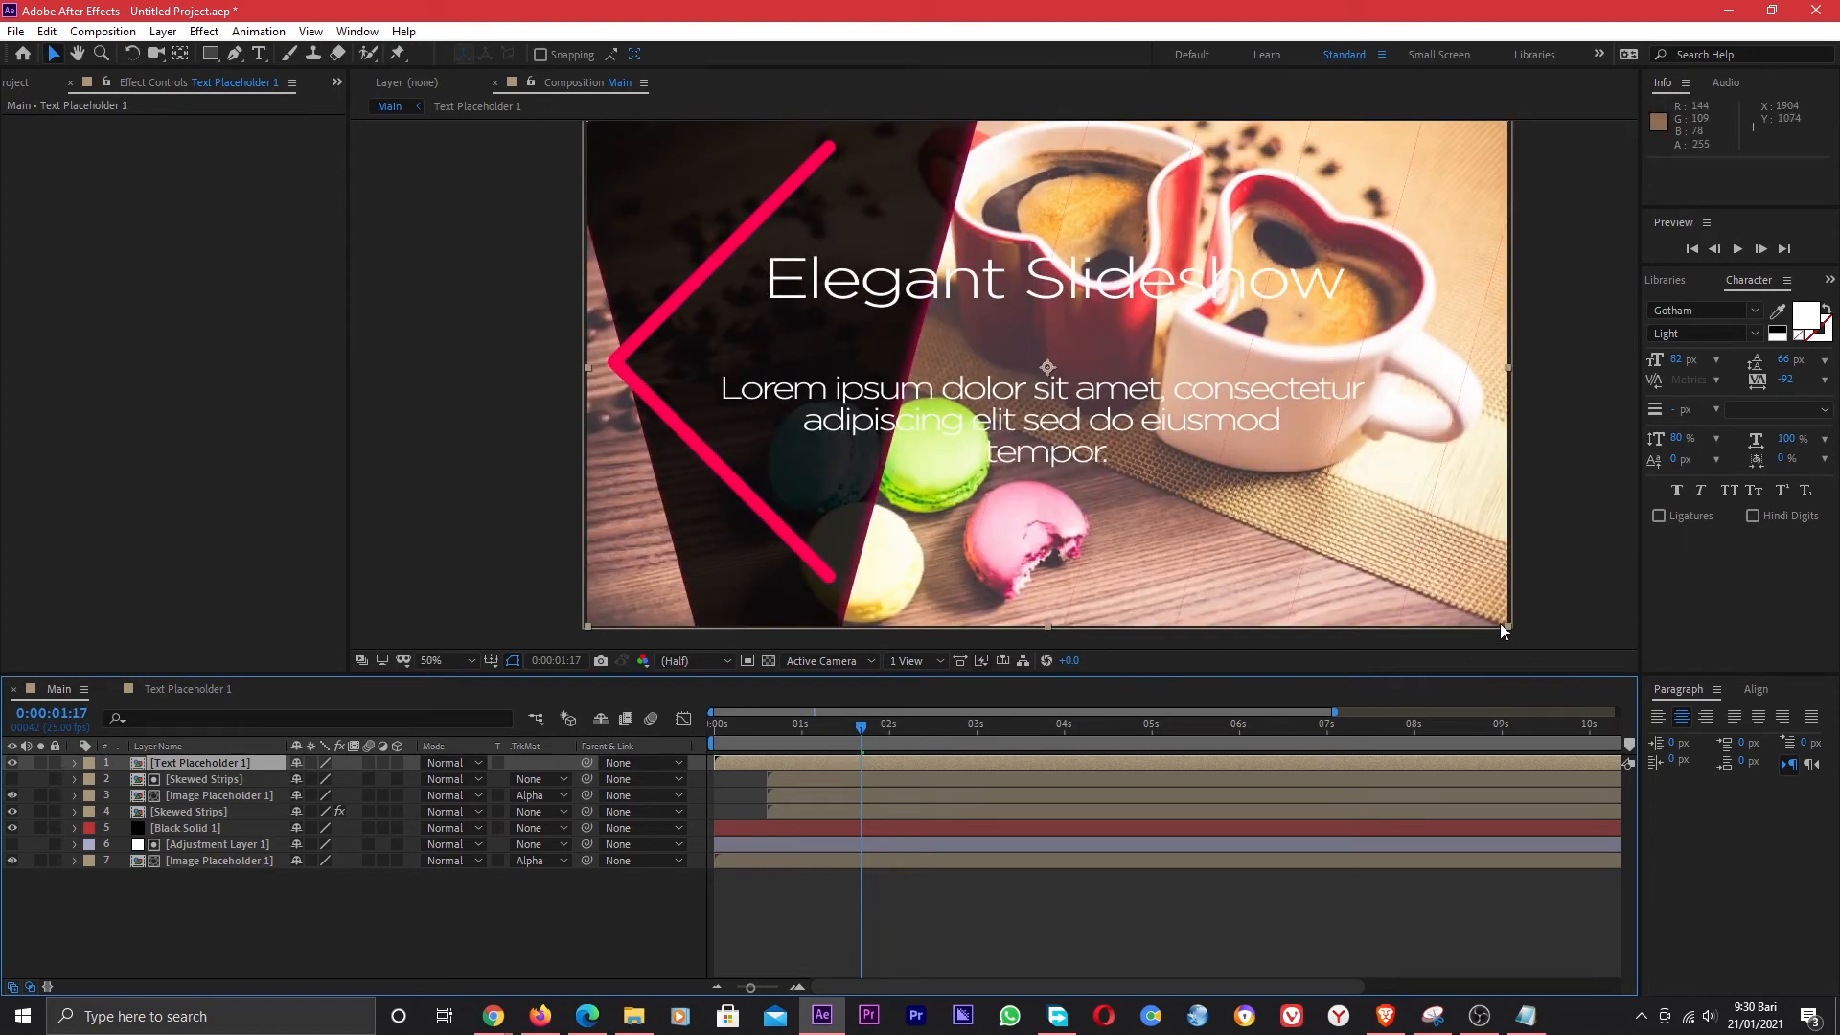
{"action": "left_click_drag", "start_coordinate": [1507, 626], "coordinate": [1225, 573]}
{"action": "left_click_drag", "start_coordinate": [1094, 368], "coordinate": [850, 251]}
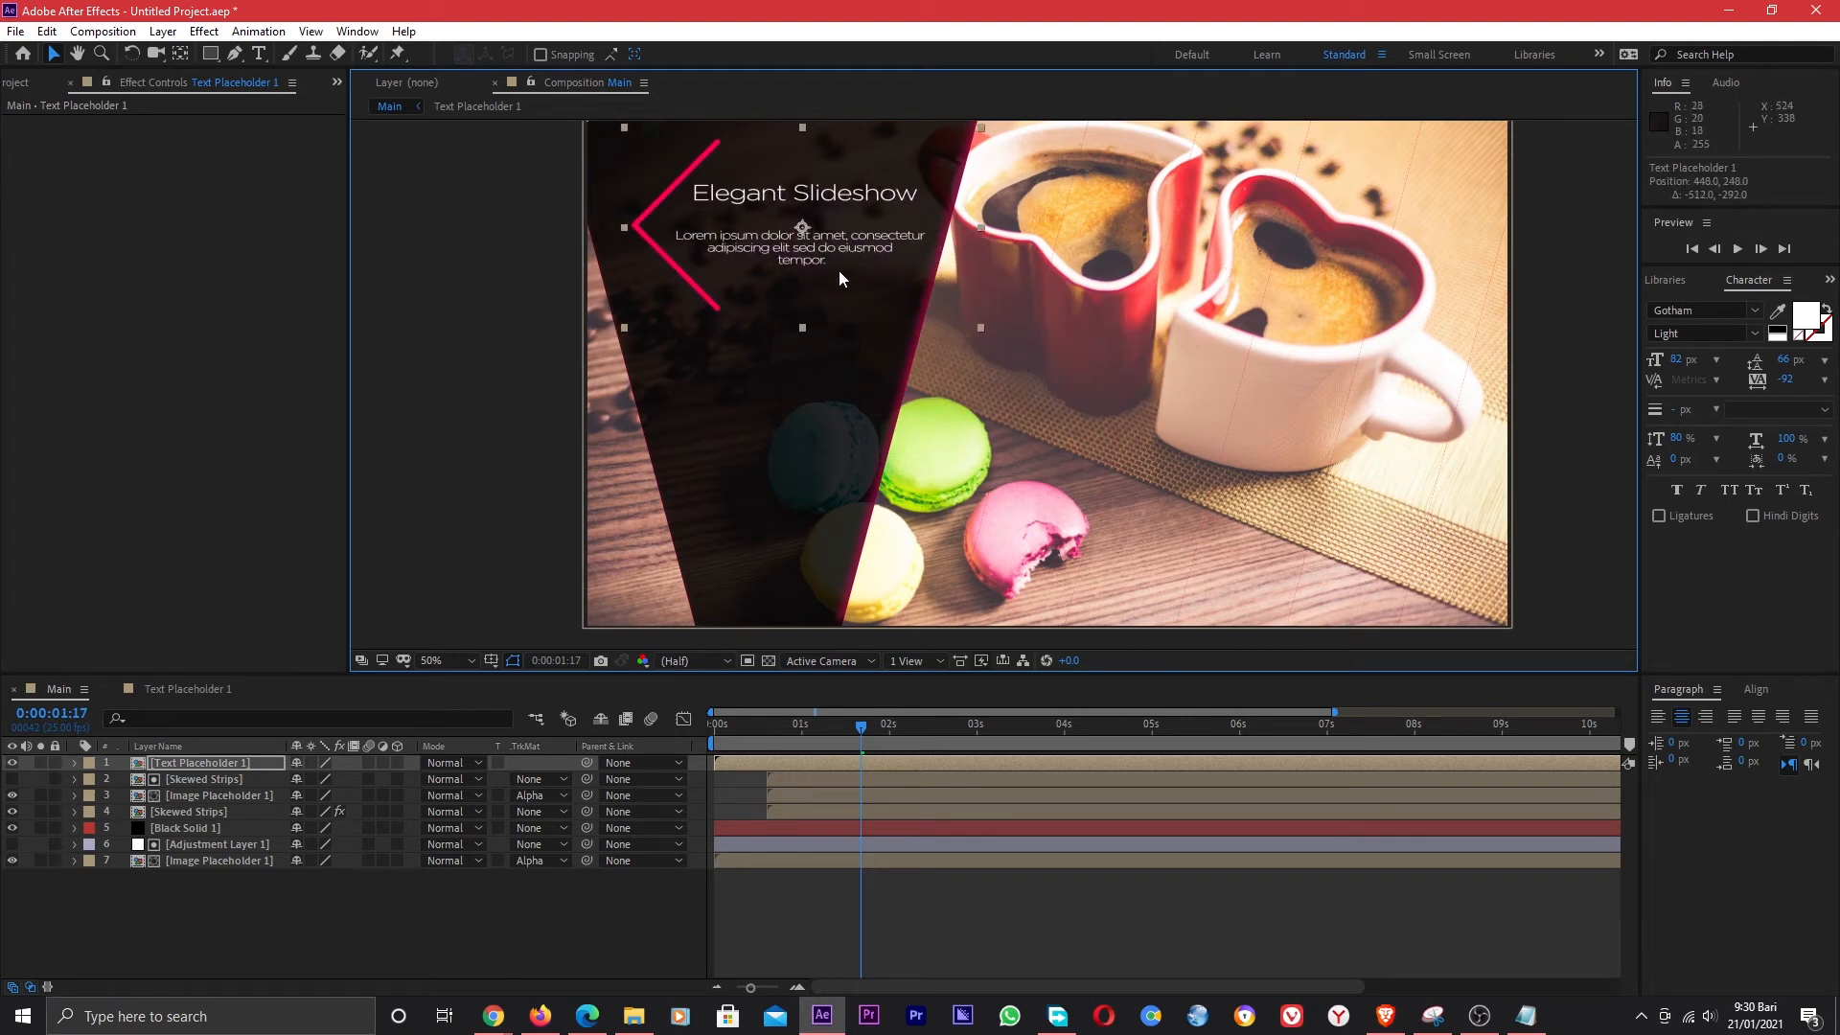
{"action": "left_click", "coordinate": [778, 402]}
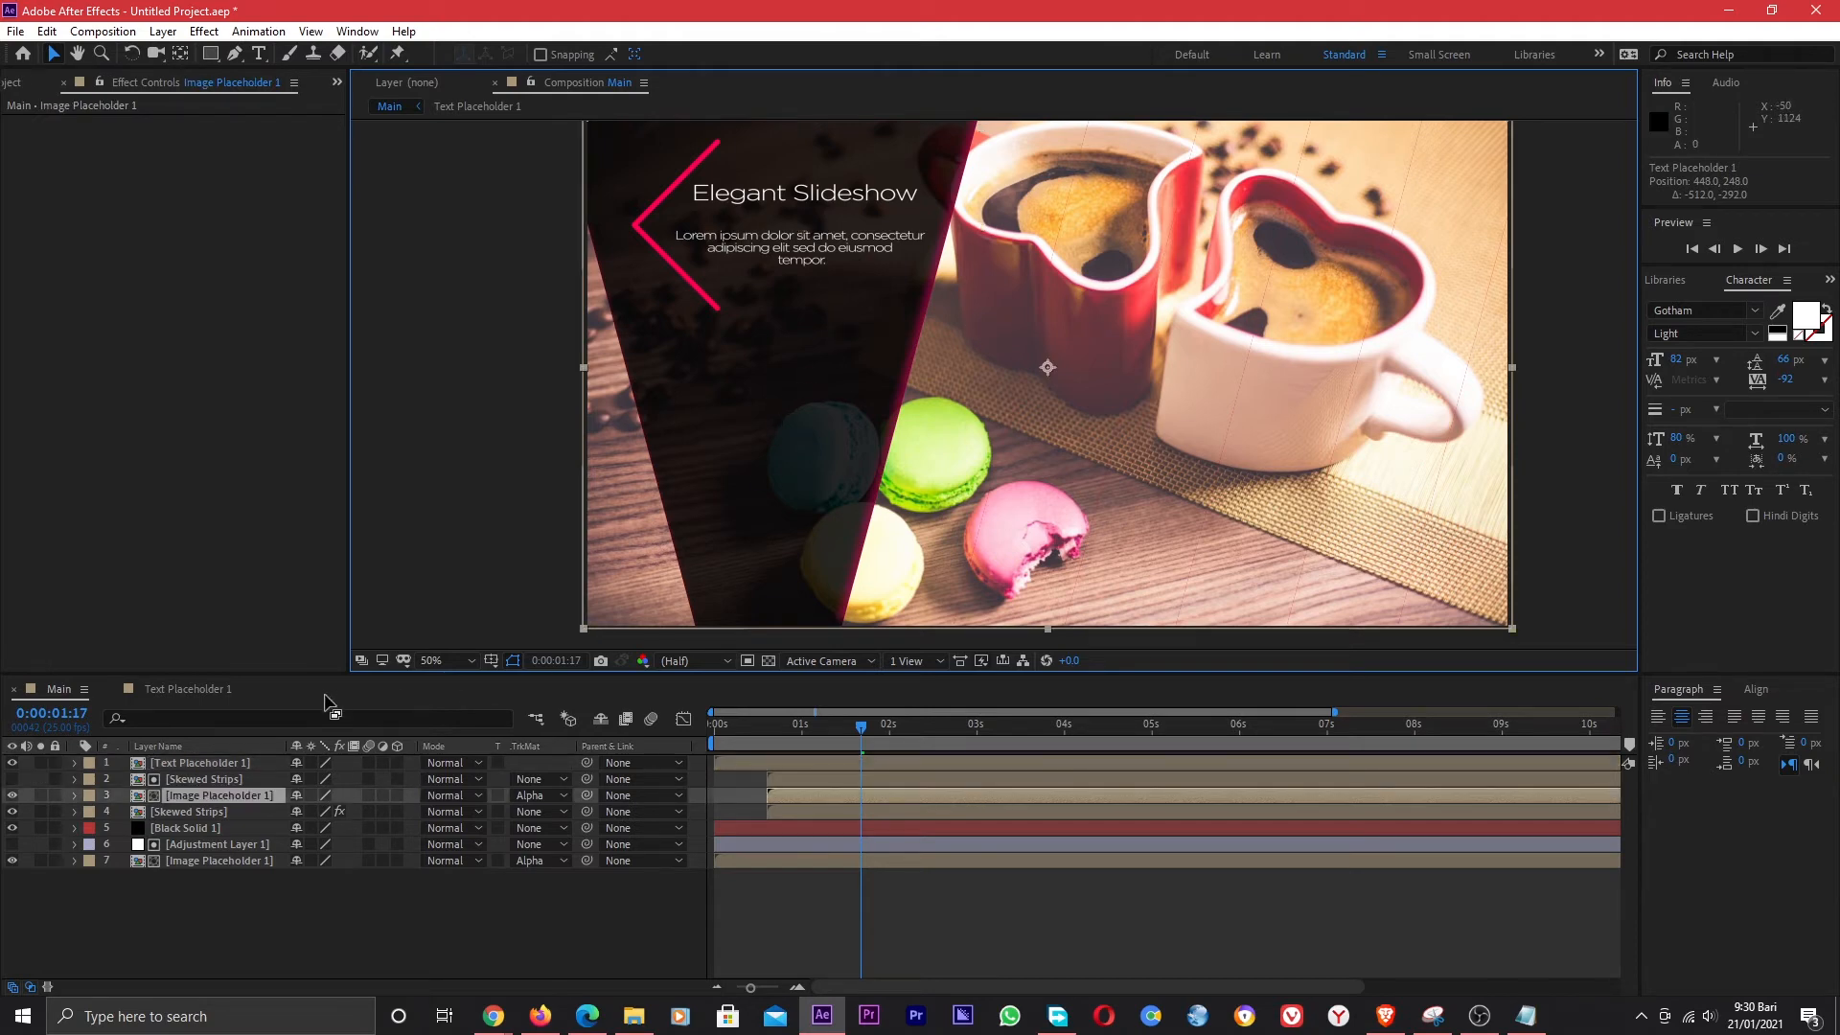
In the Text Placeholder 1 composition, move the Elegant Slideshow title to 970, 430, and return to Main.
{"action": "left_click", "coordinate": [182, 688]}
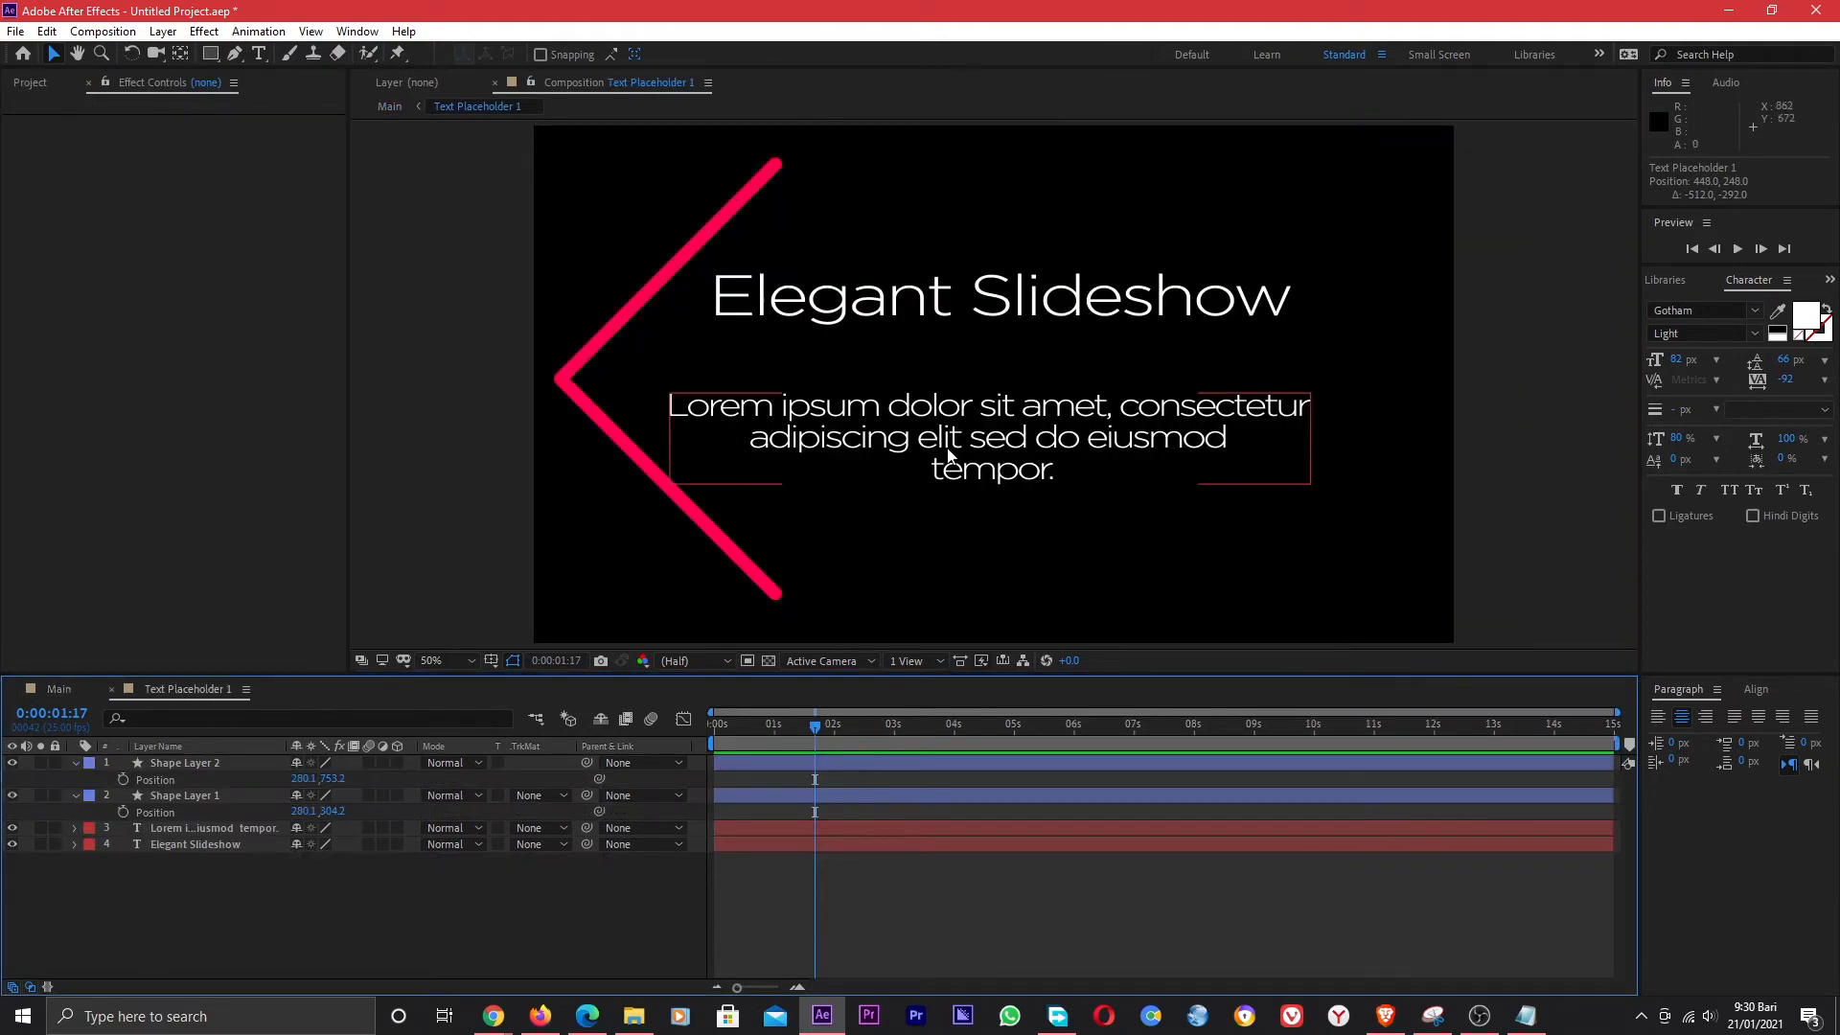
{"action": "left_click", "coordinate": [948, 305]}
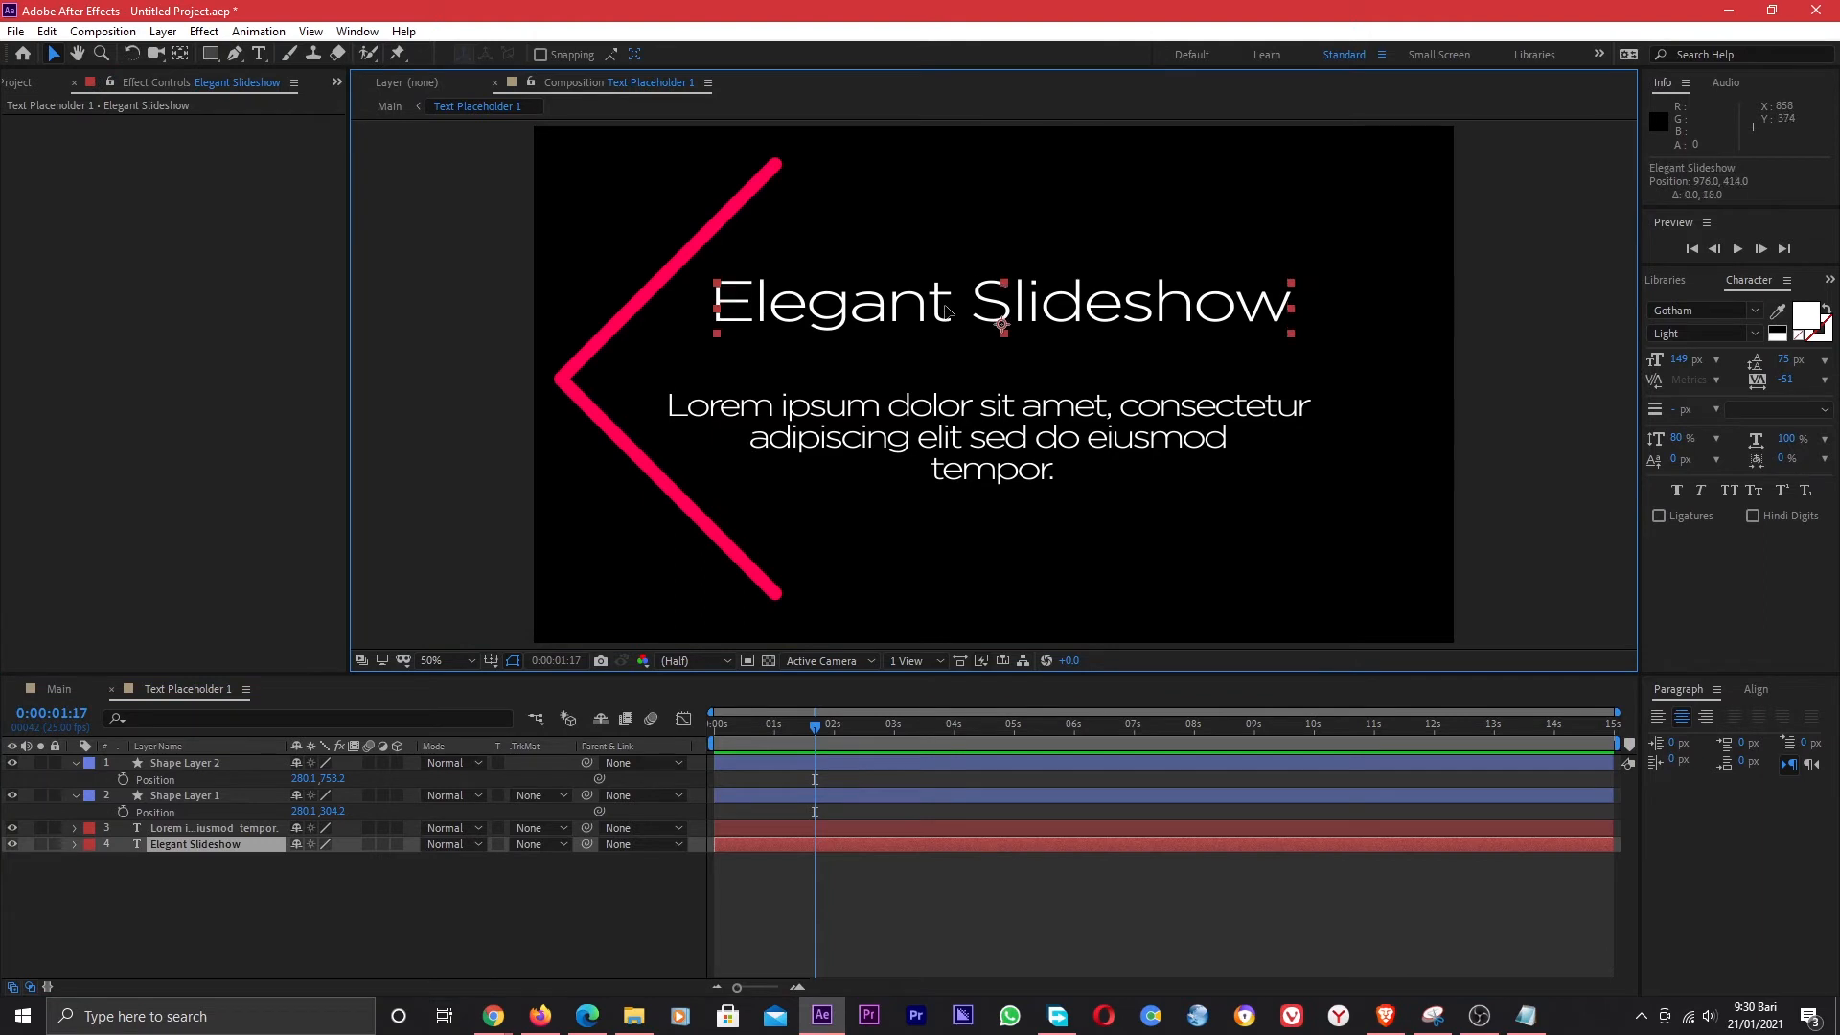
{"action": "left_click_drag", "start_coordinate": [947, 310], "coordinate": [943, 319]}
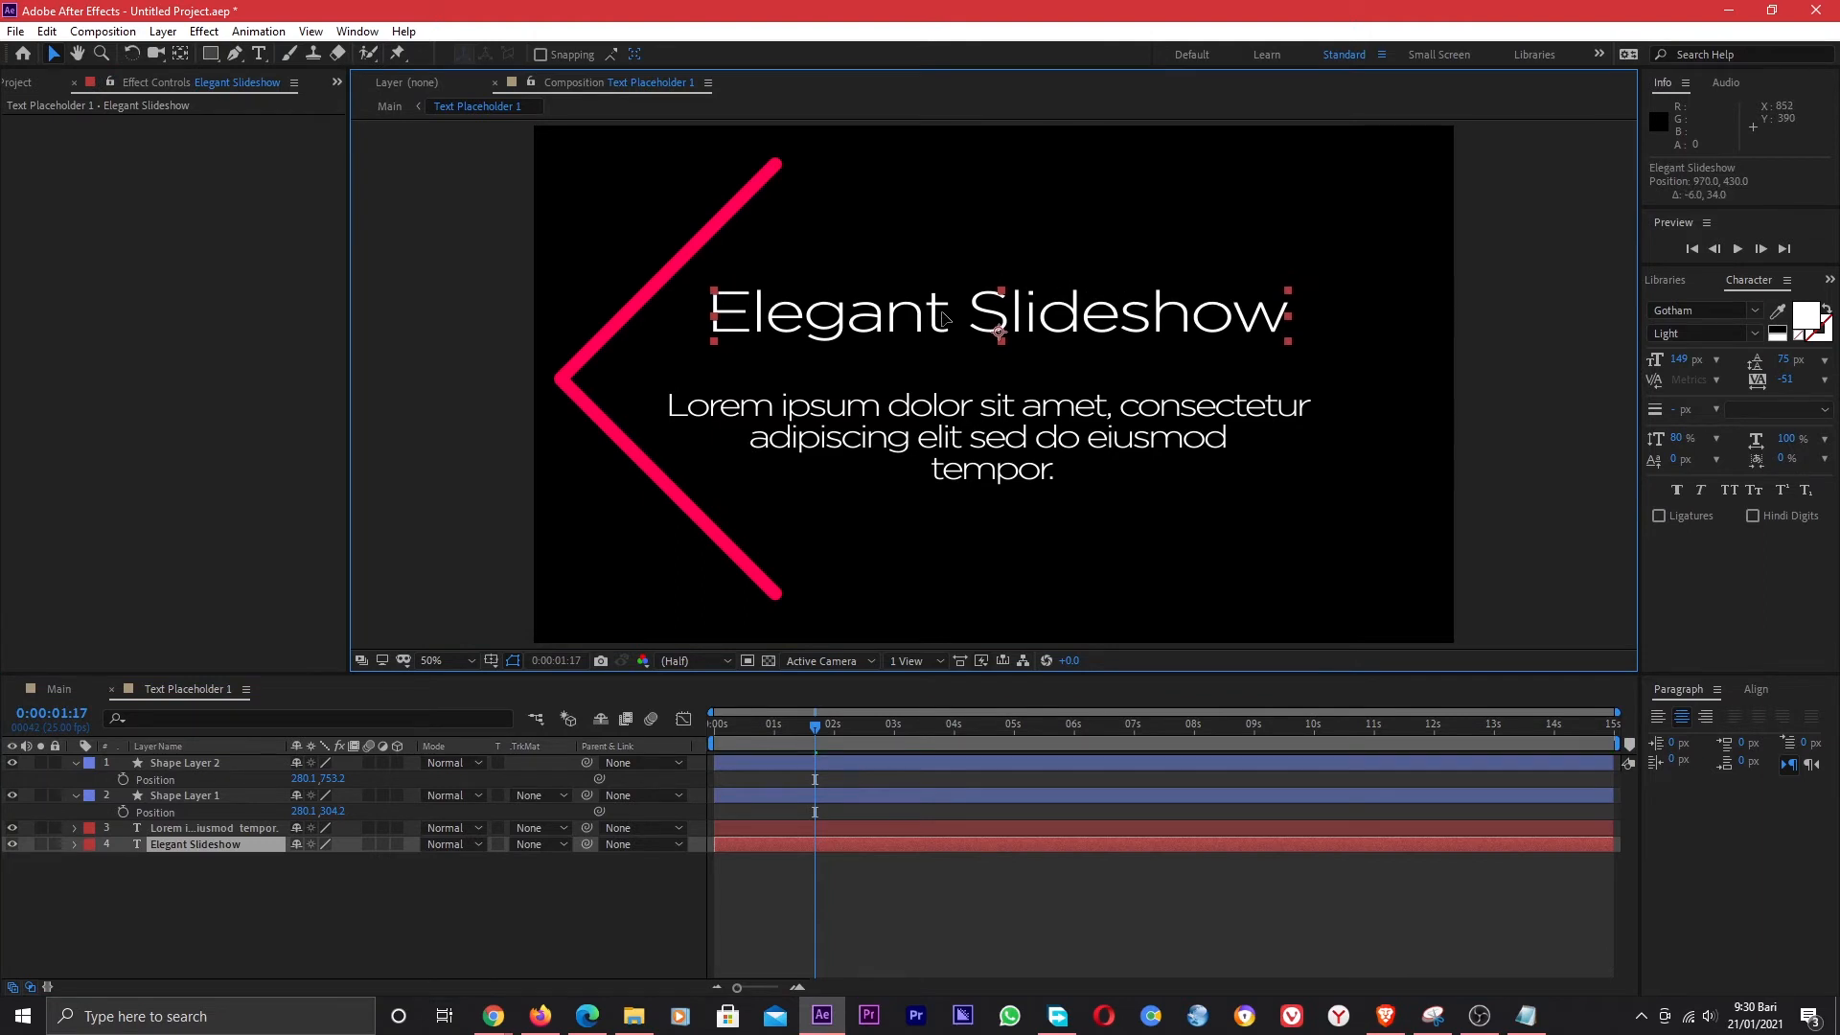
{"action": "left_click", "coordinate": [67, 687]}
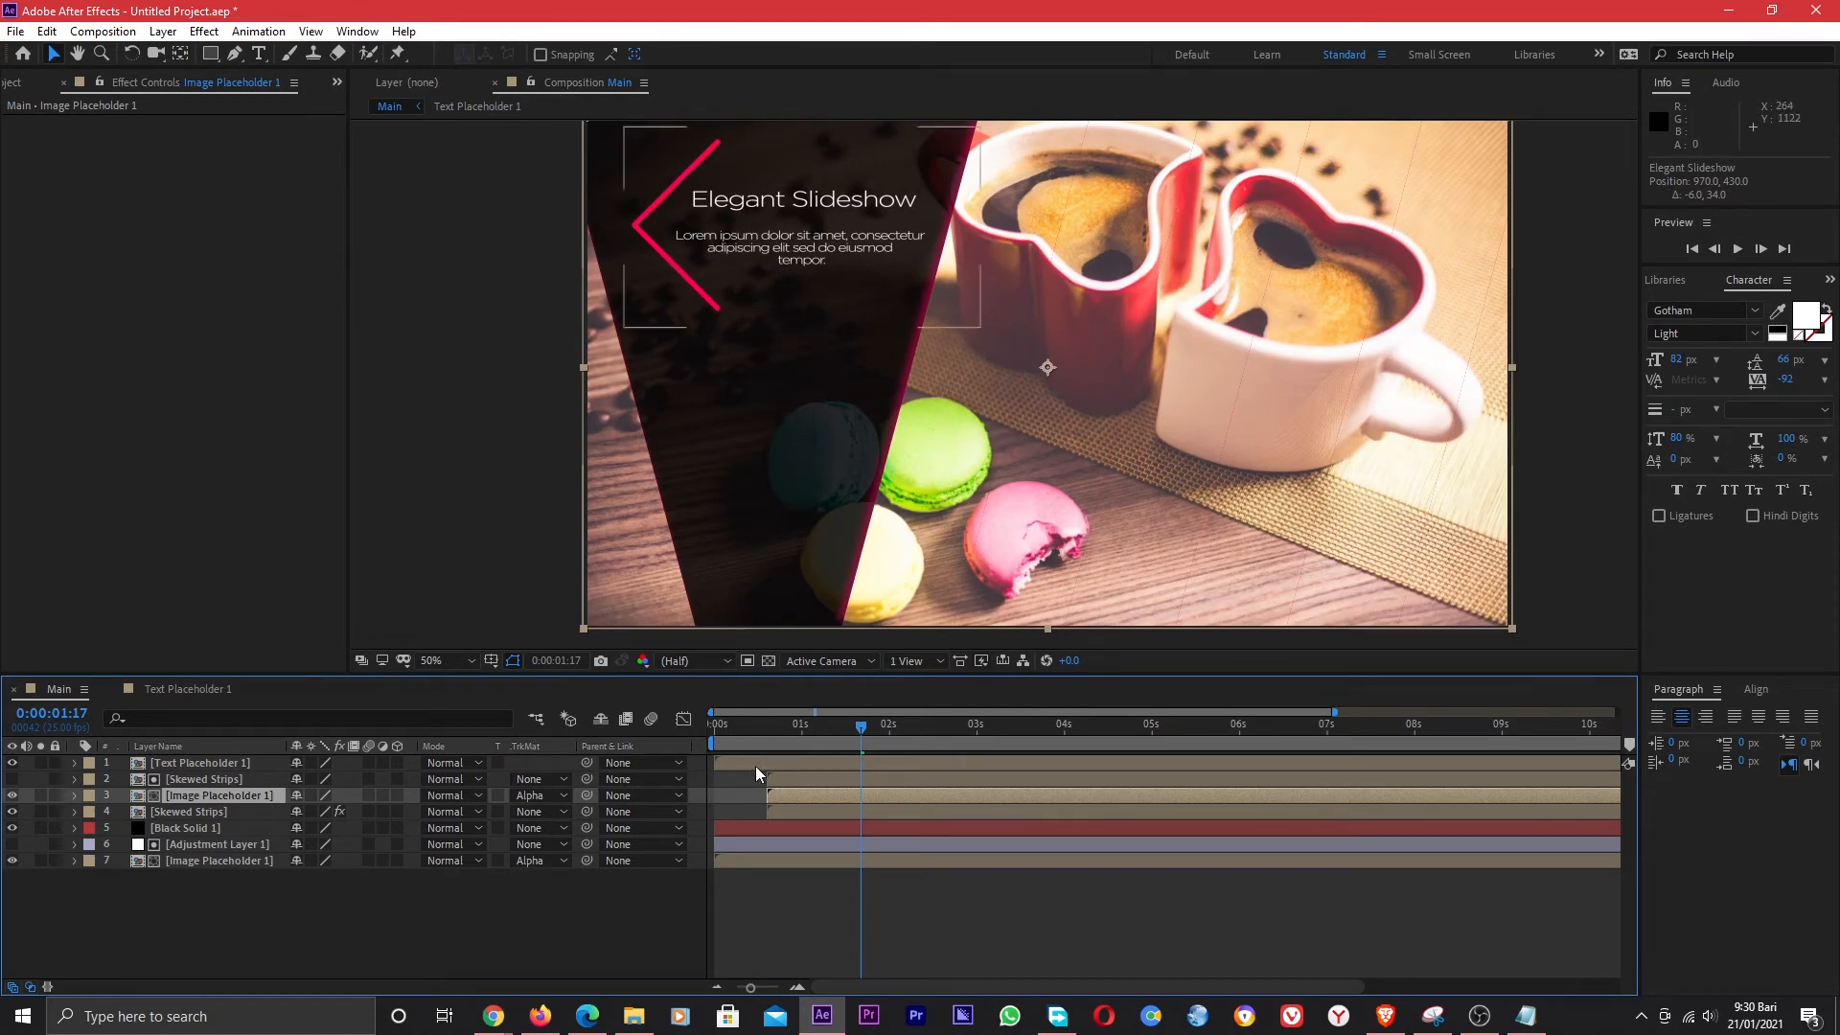
Shift the Text Placeholder 1 layer in time so that it starts at 0:00:02:00.
{"action": "left_click_drag", "start_coordinate": [757, 761], "coordinate": [923, 757]}
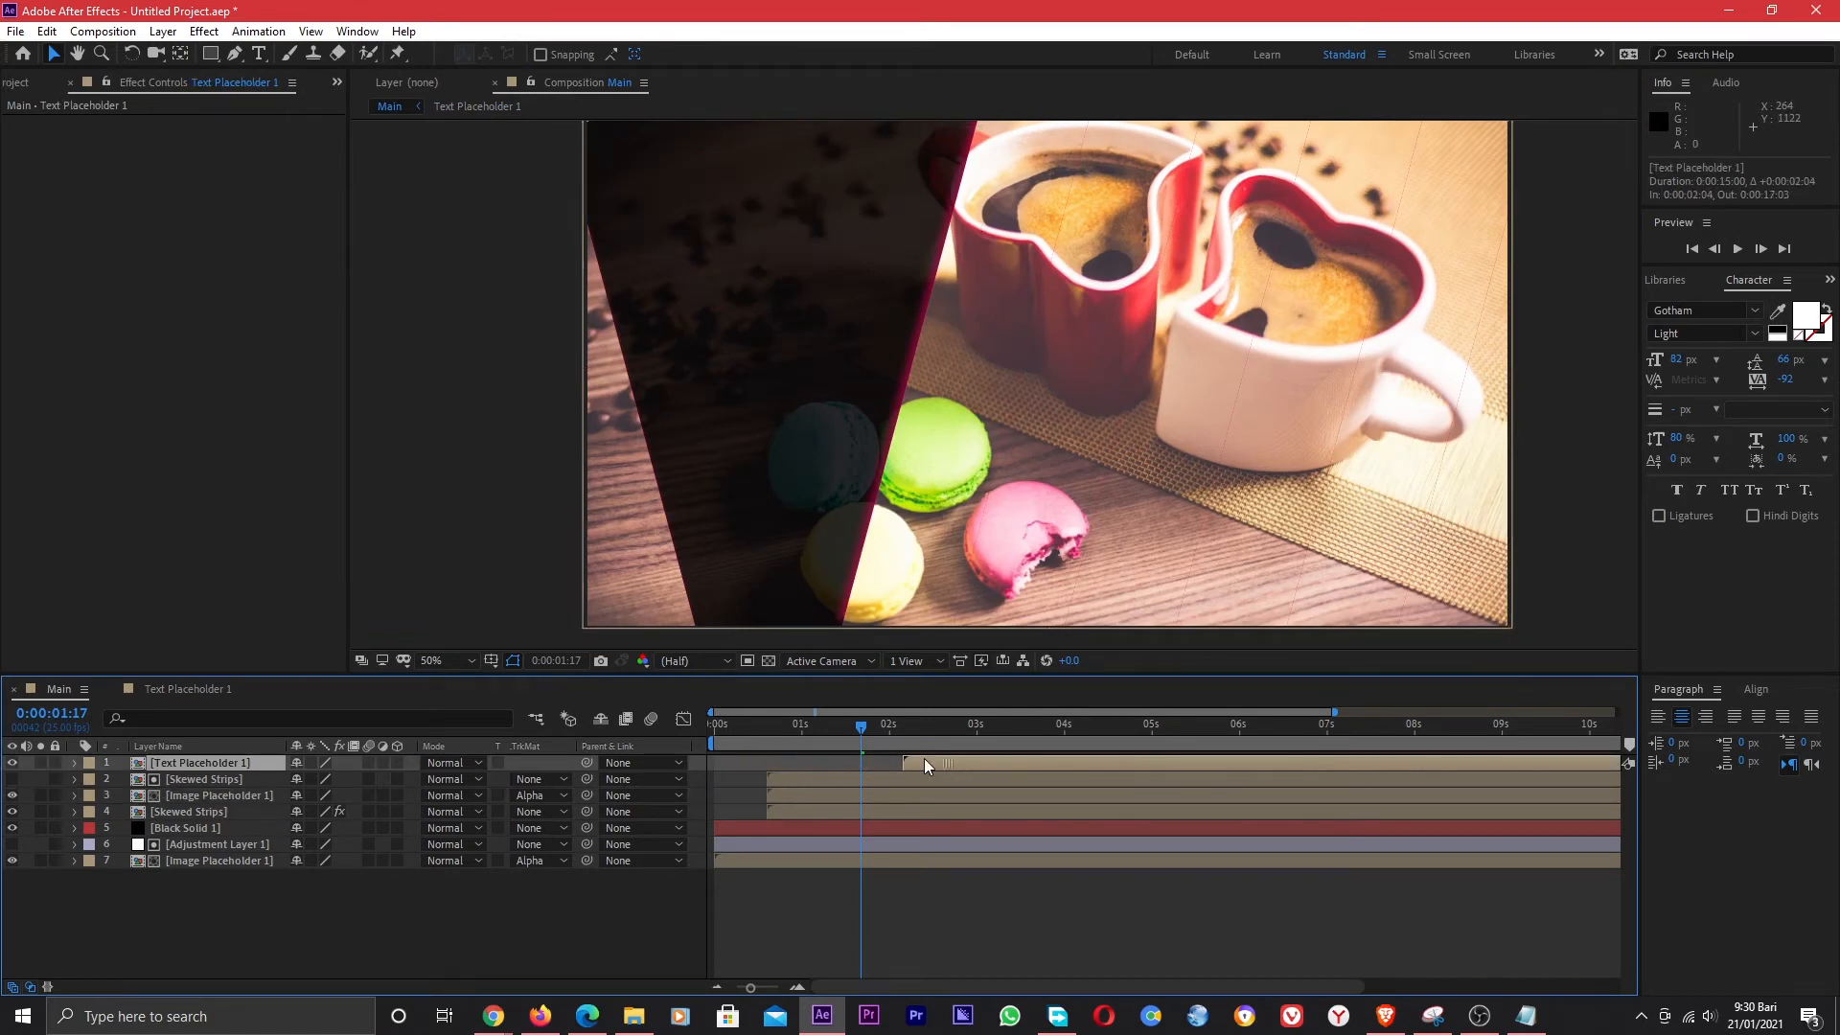
{"action": "left_click_drag", "start_coordinate": [770, 738], "coordinate": [845, 747]}
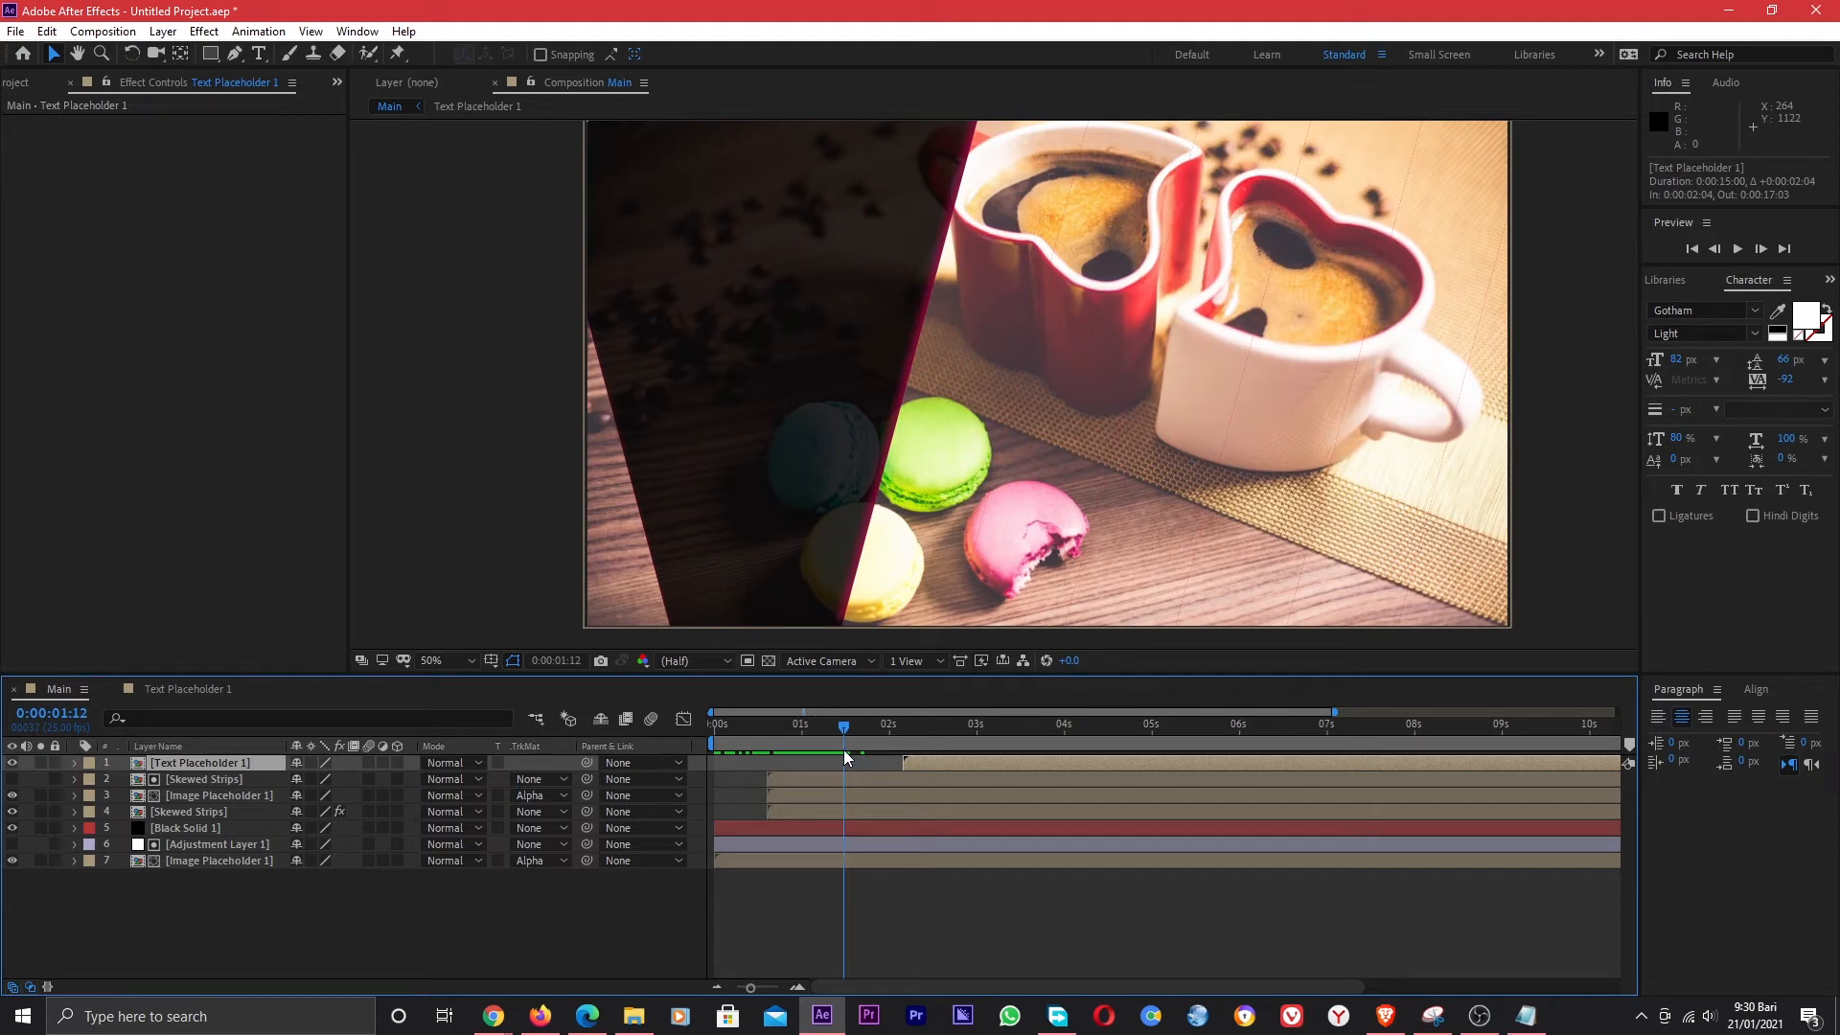
{"action": "mouse_move", "coordinate": [927, 764]}
{"action": "left_mouse_down"}
{"action": "mouse_move", "coordinate": [857, 763]}
{"action": "mouse_move", "coordinate": [917, 762]}
{"action": "left_mouse_up"}
{"action": "left_click", "coordinate": [891, 729]}
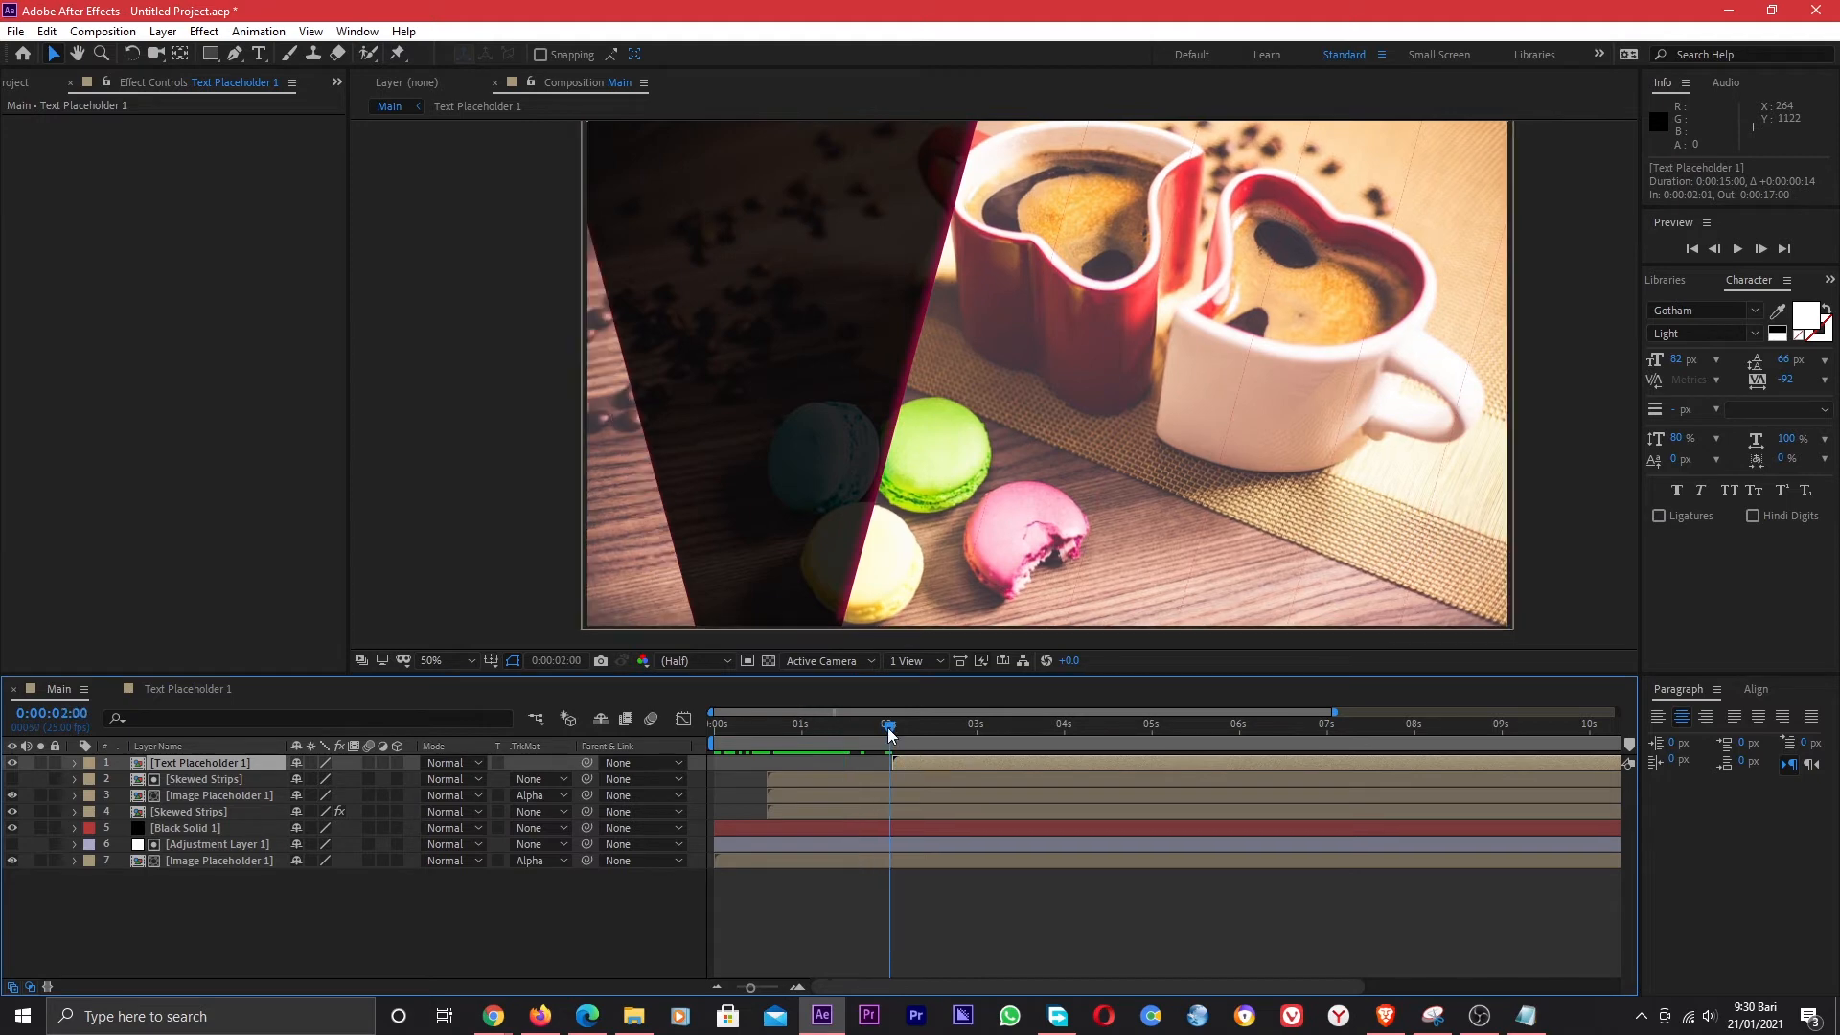
{"action": "left_click_drag", "start_coordinate": [911, 761], "coordinate": [904, 761]}
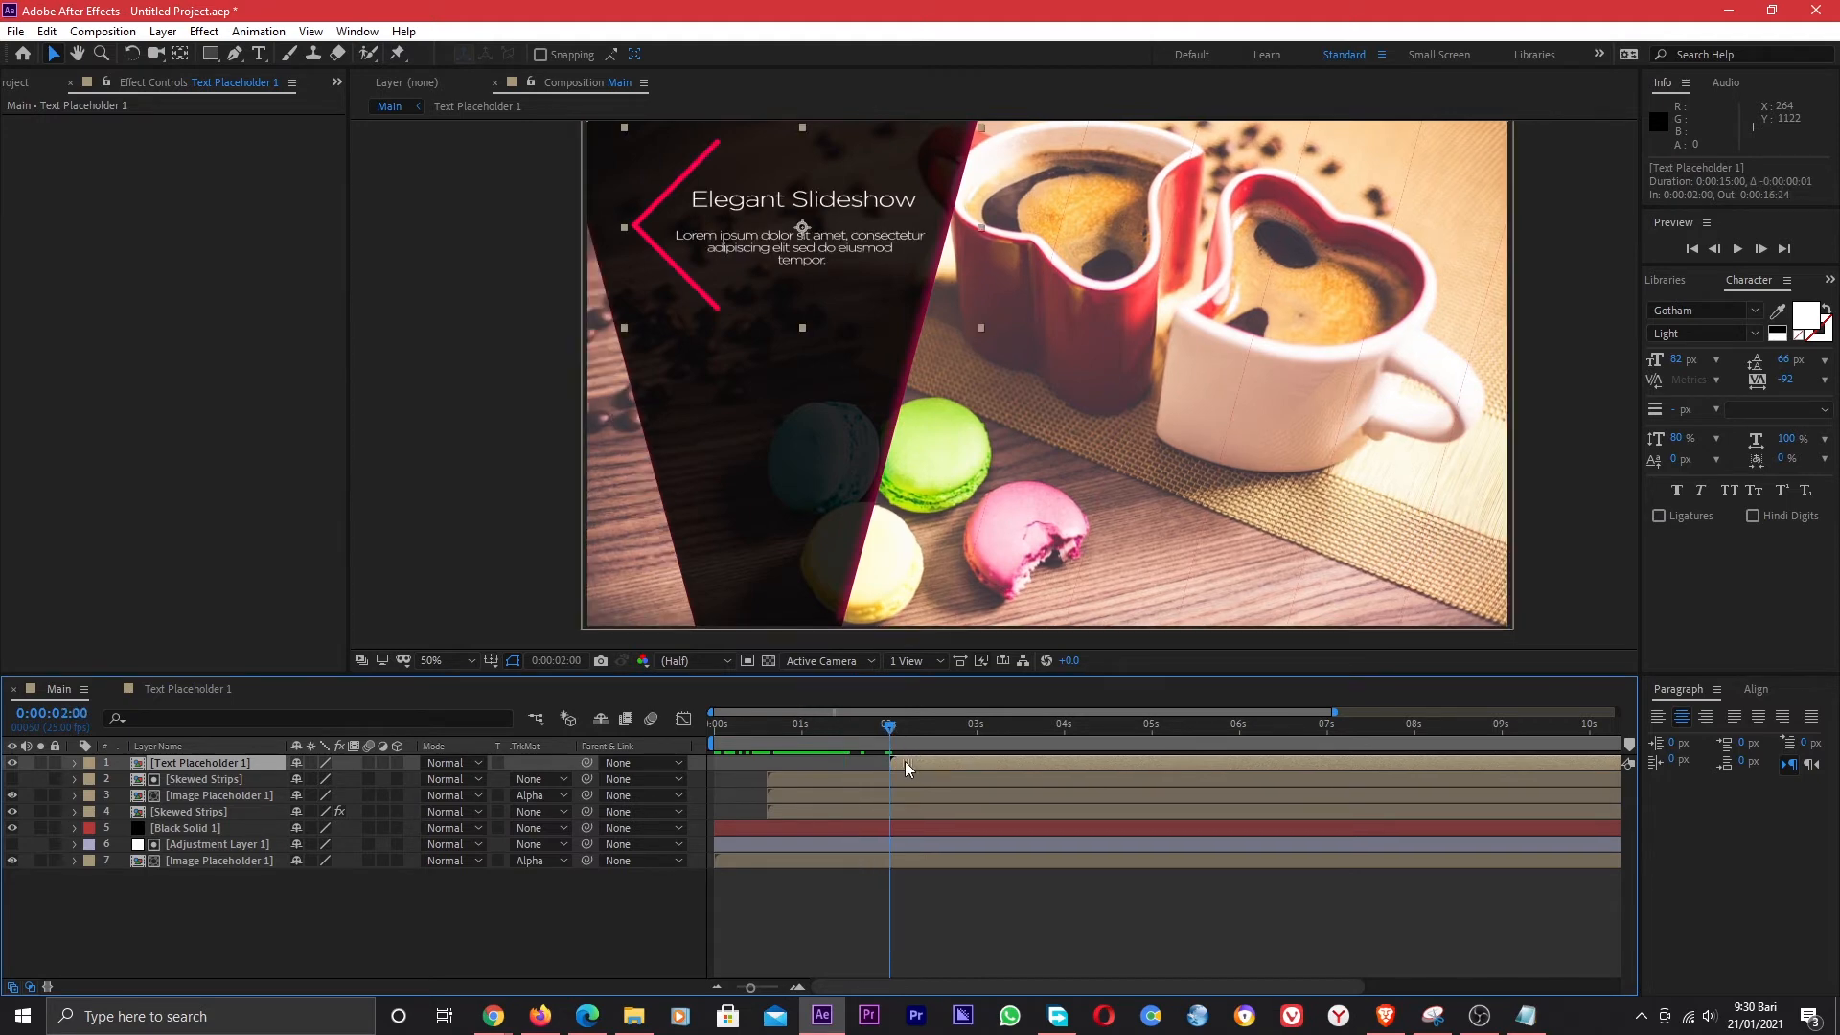
Keyframe Text Placeholder 1's position from 1132, 248 at 2 seconds to 448, 248 at 3 seconds.
{"action": "left_click_drag", "start_coordinate": [1341, 719], "coordinate": [975, 711]}
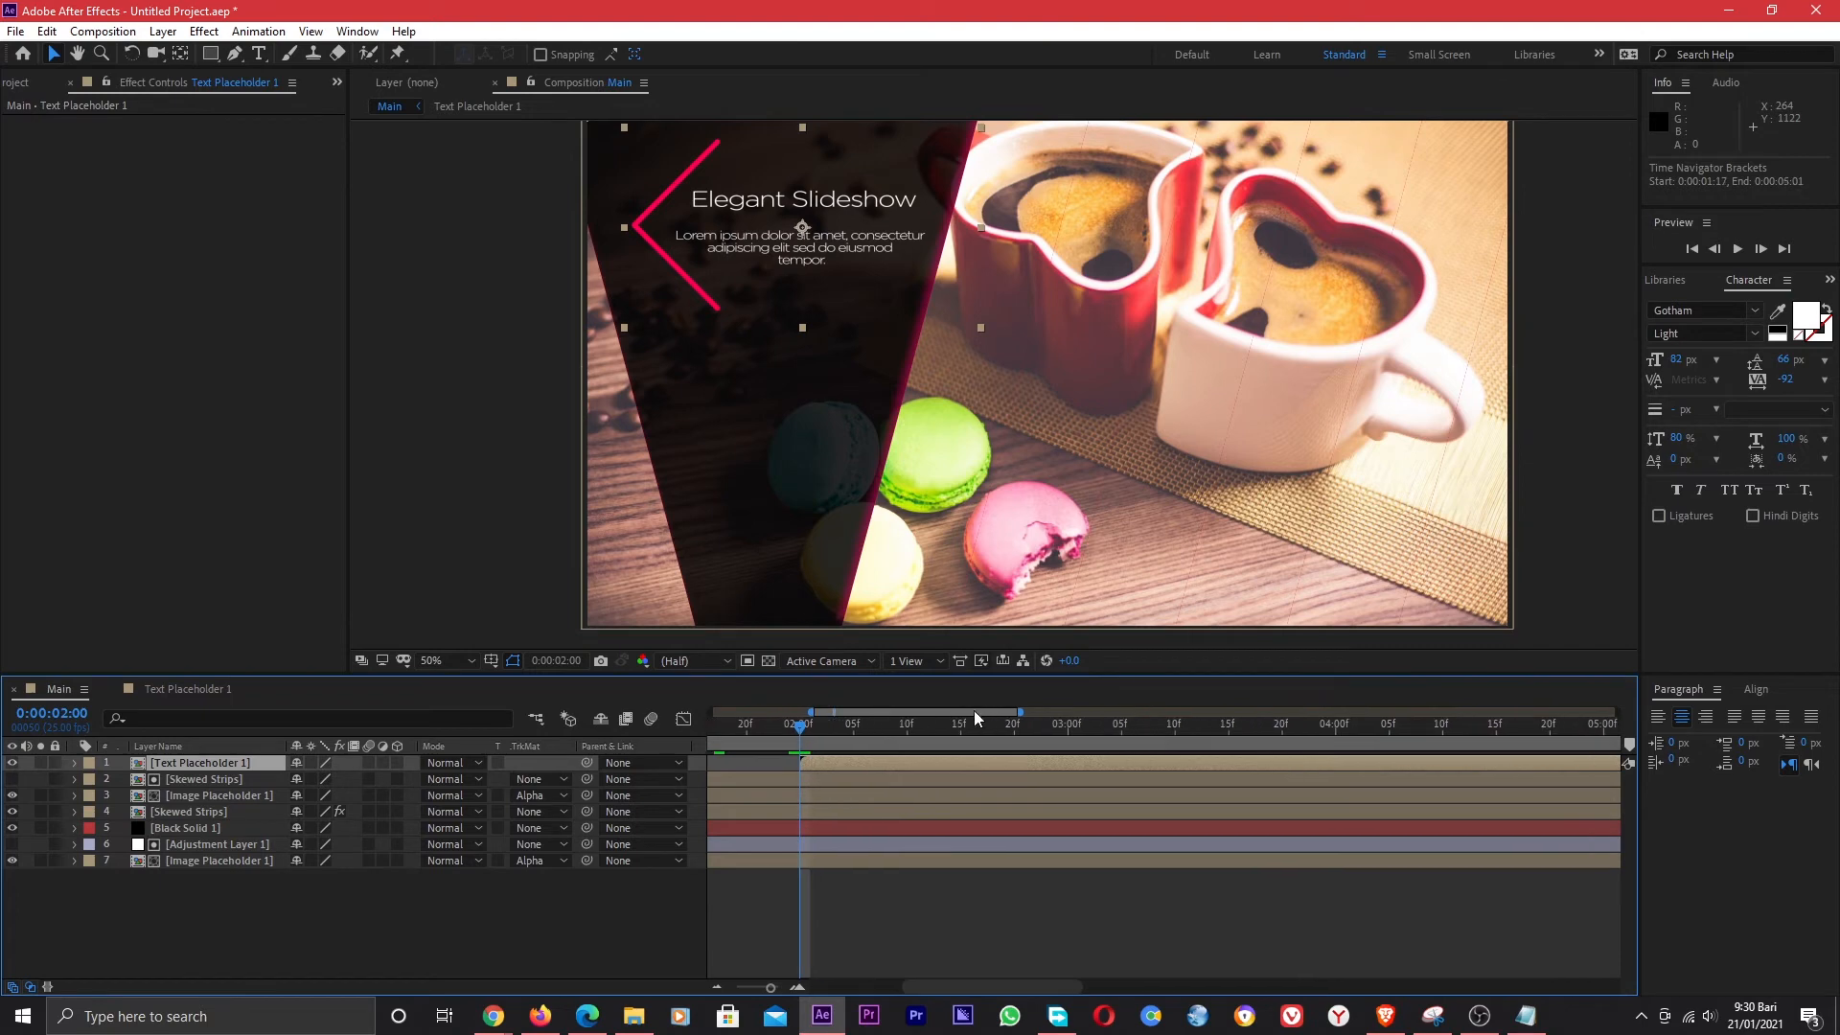
{"action": "key", "text": "p"}
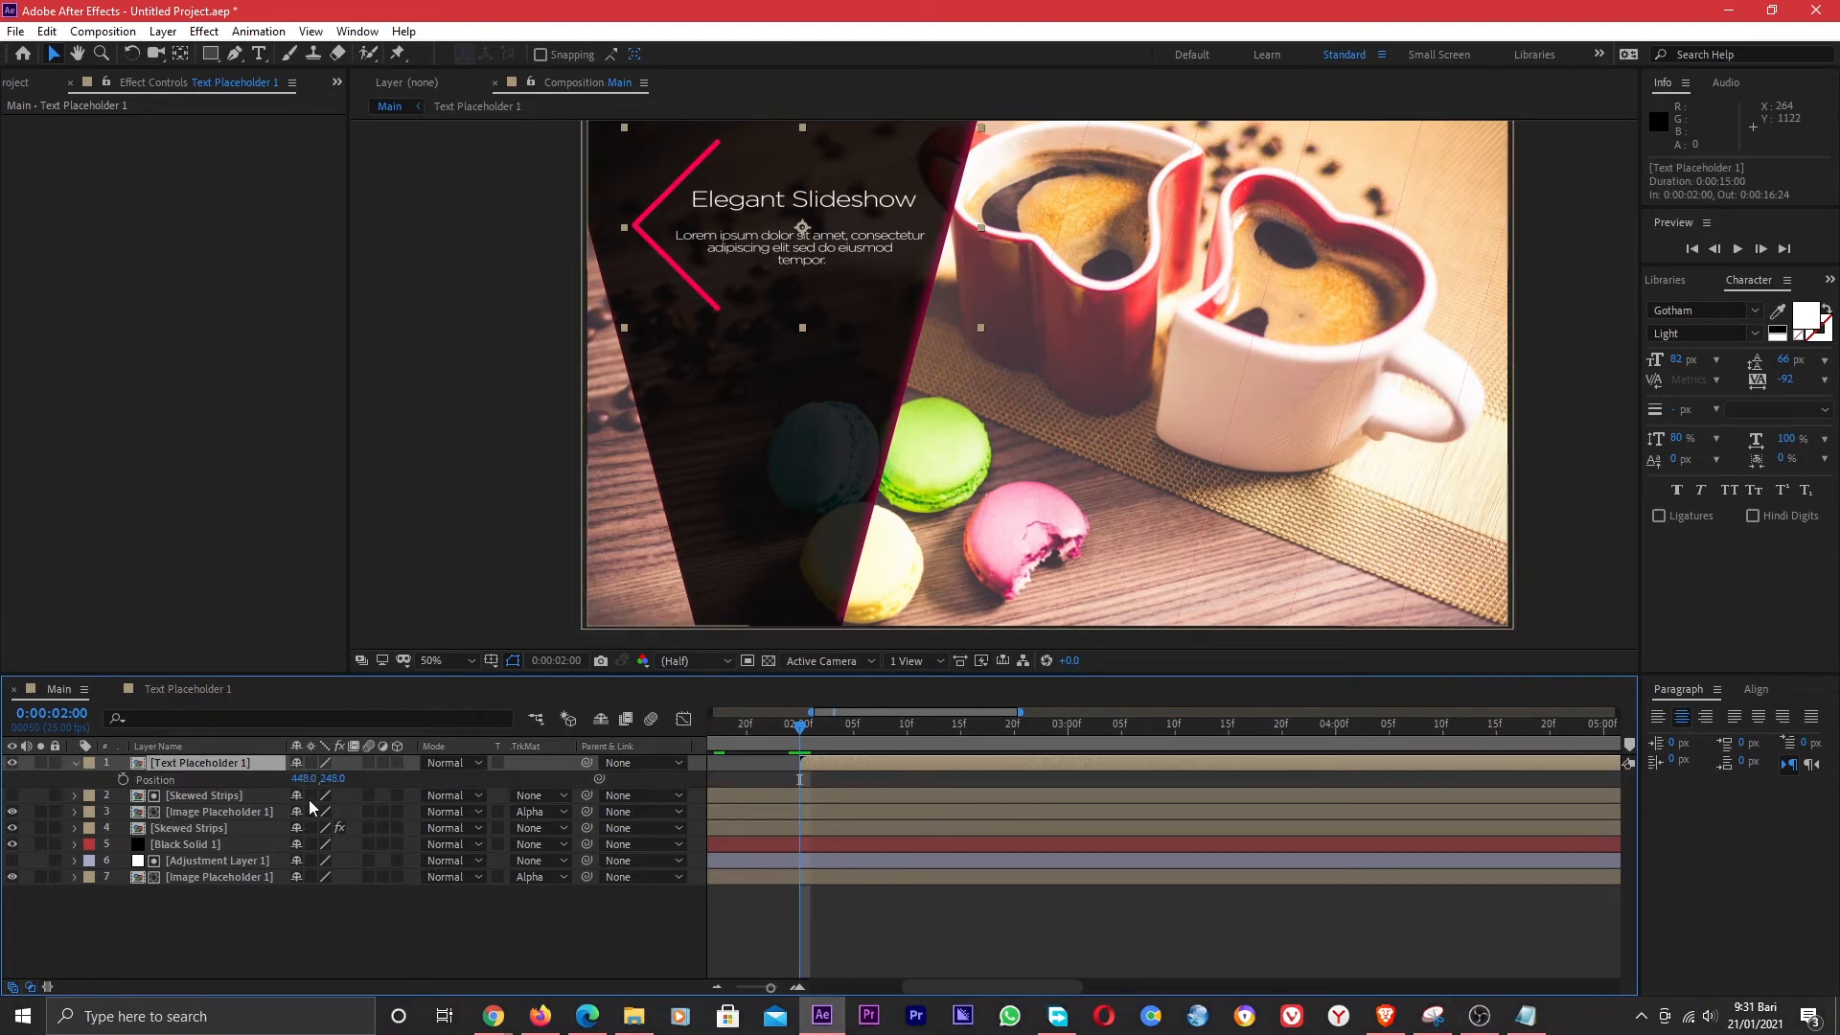
{"action": "left_click", "coordinate": [122, 780]}
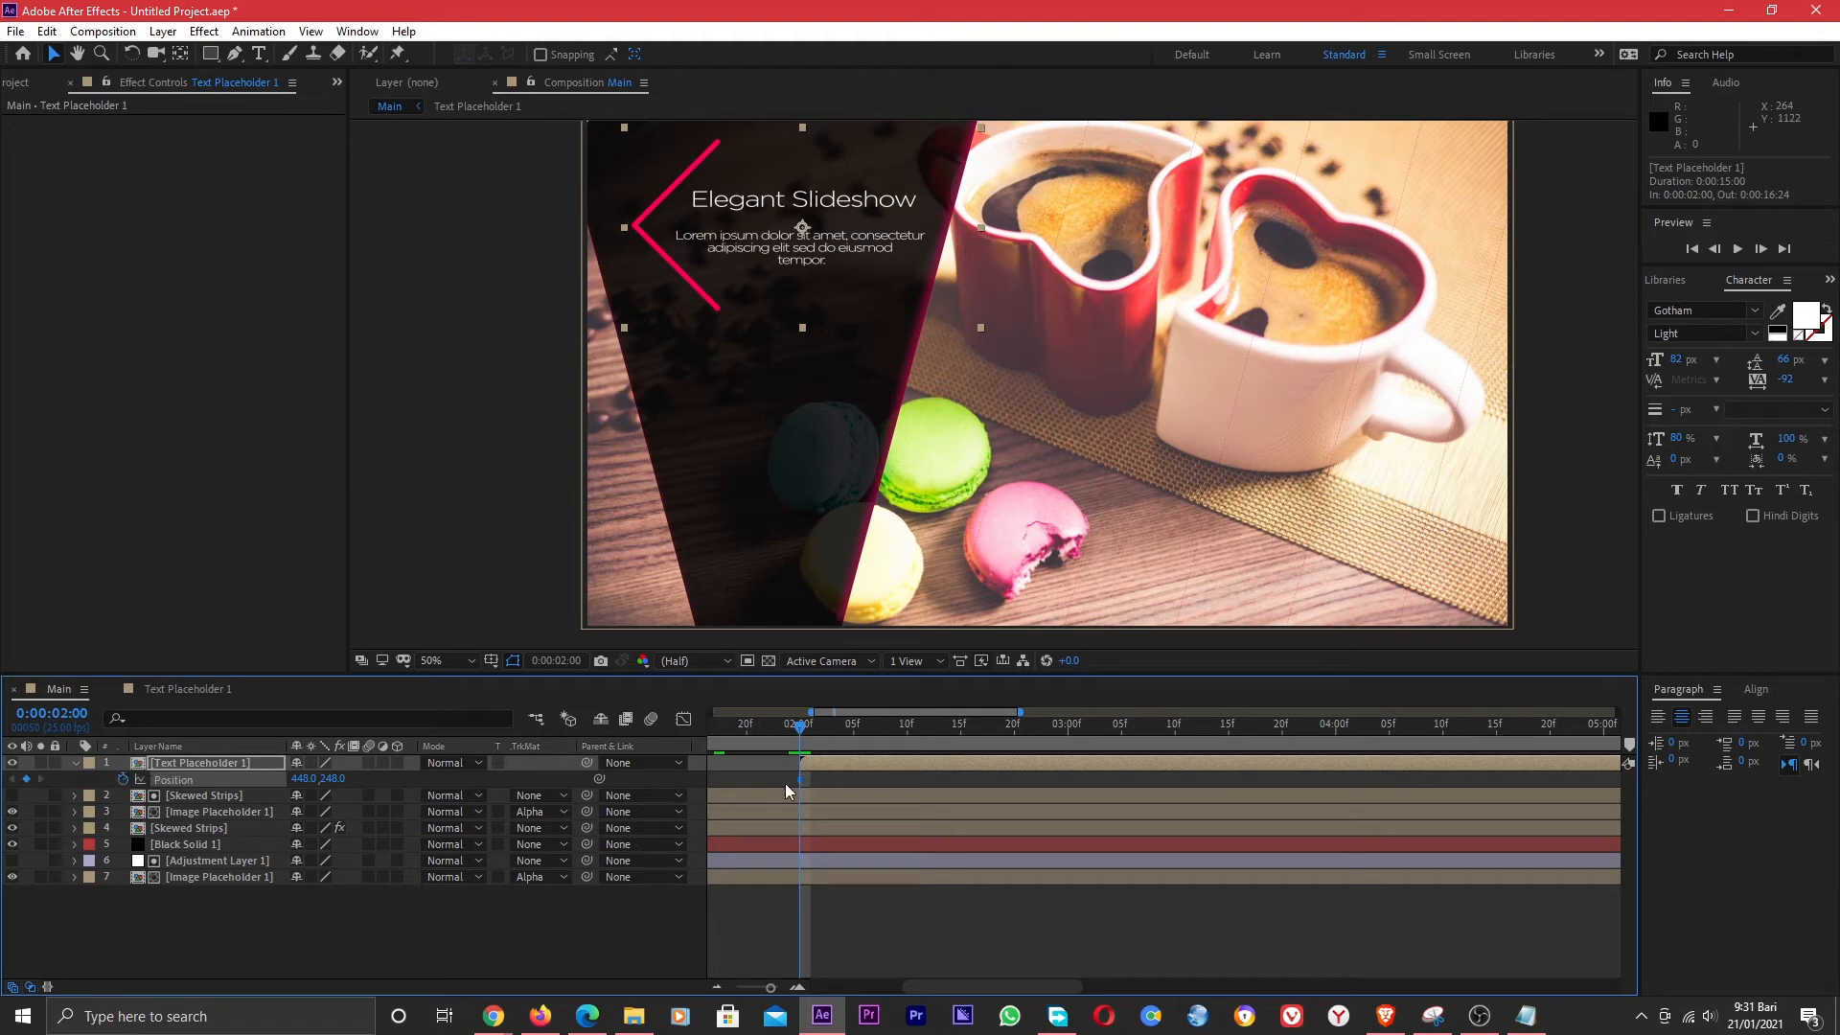
{"action": "left_click_drag", "start_coordinate": [800, 781], "coordinate": [1067, 775]}
{"action": "left_click_drag", "start_coordinate": [305, 778], "coordinate": [957, 782]}
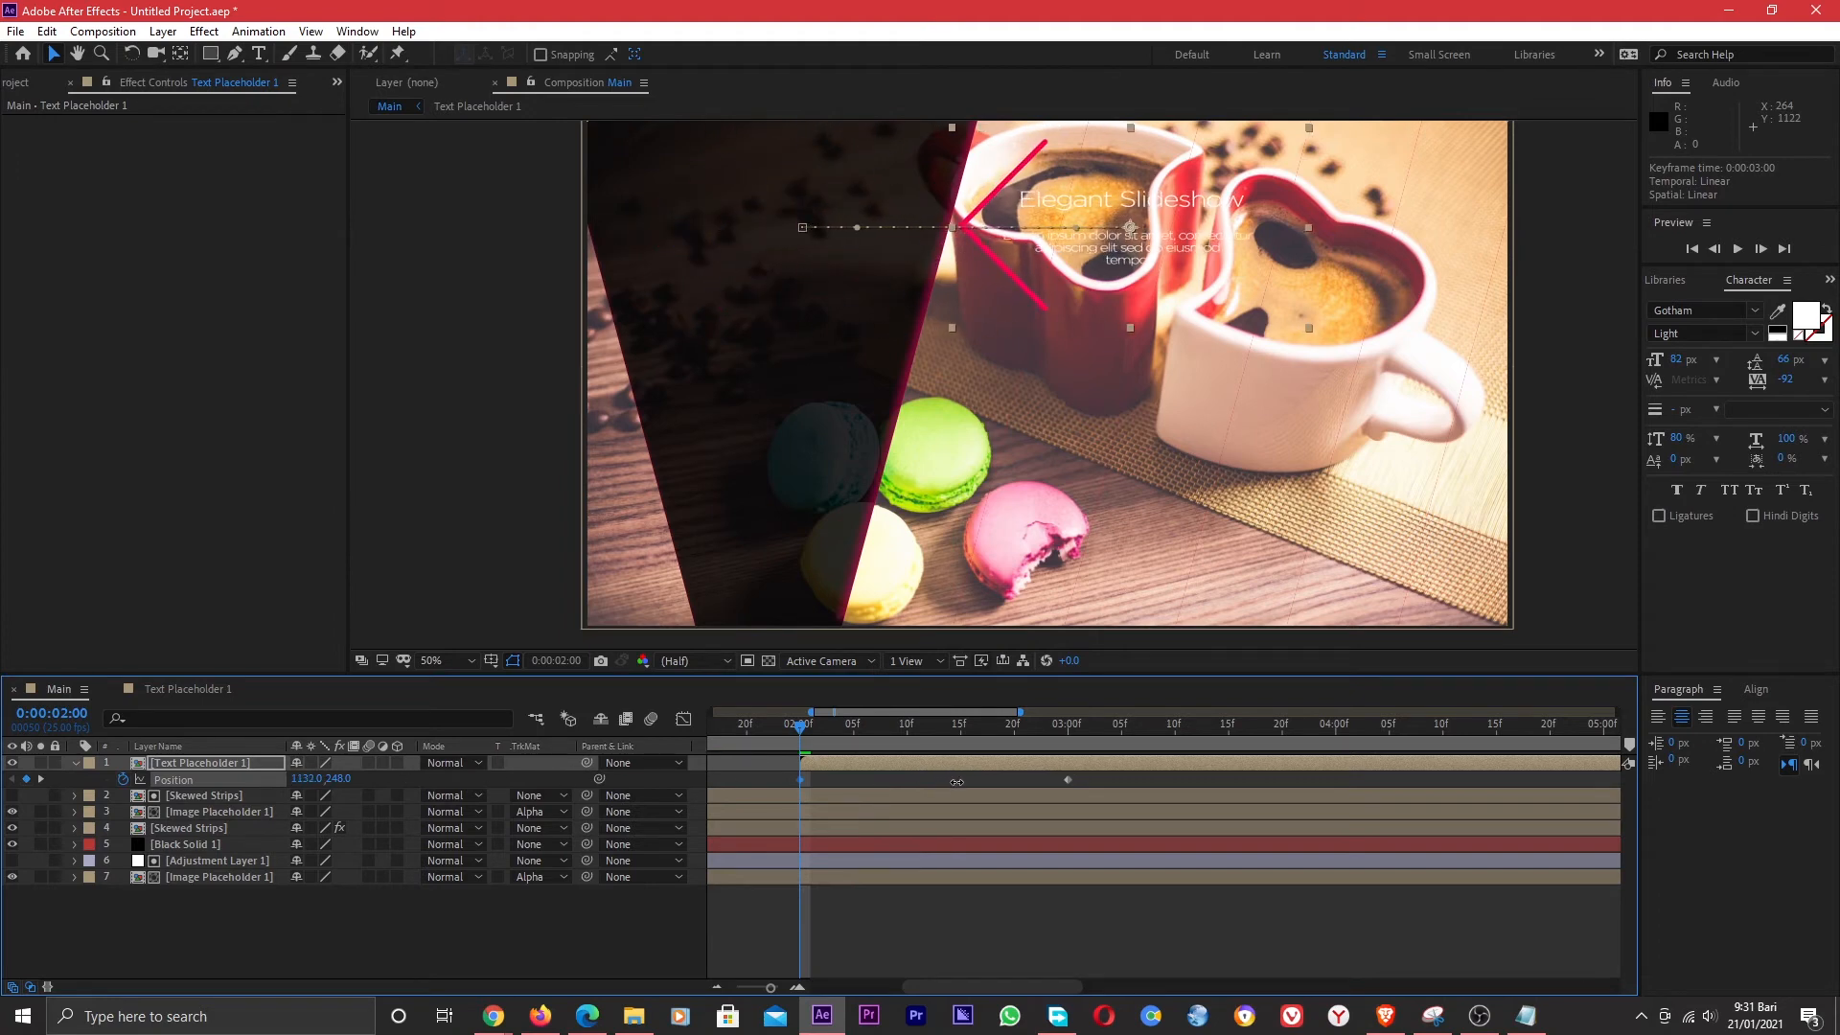
Add a position keyframe of 448, 248 at 0:00:03:01 and one of 391, 248 at 0:00:05:24.
{"action": "left_click", "coordinate": [1071, 730]}
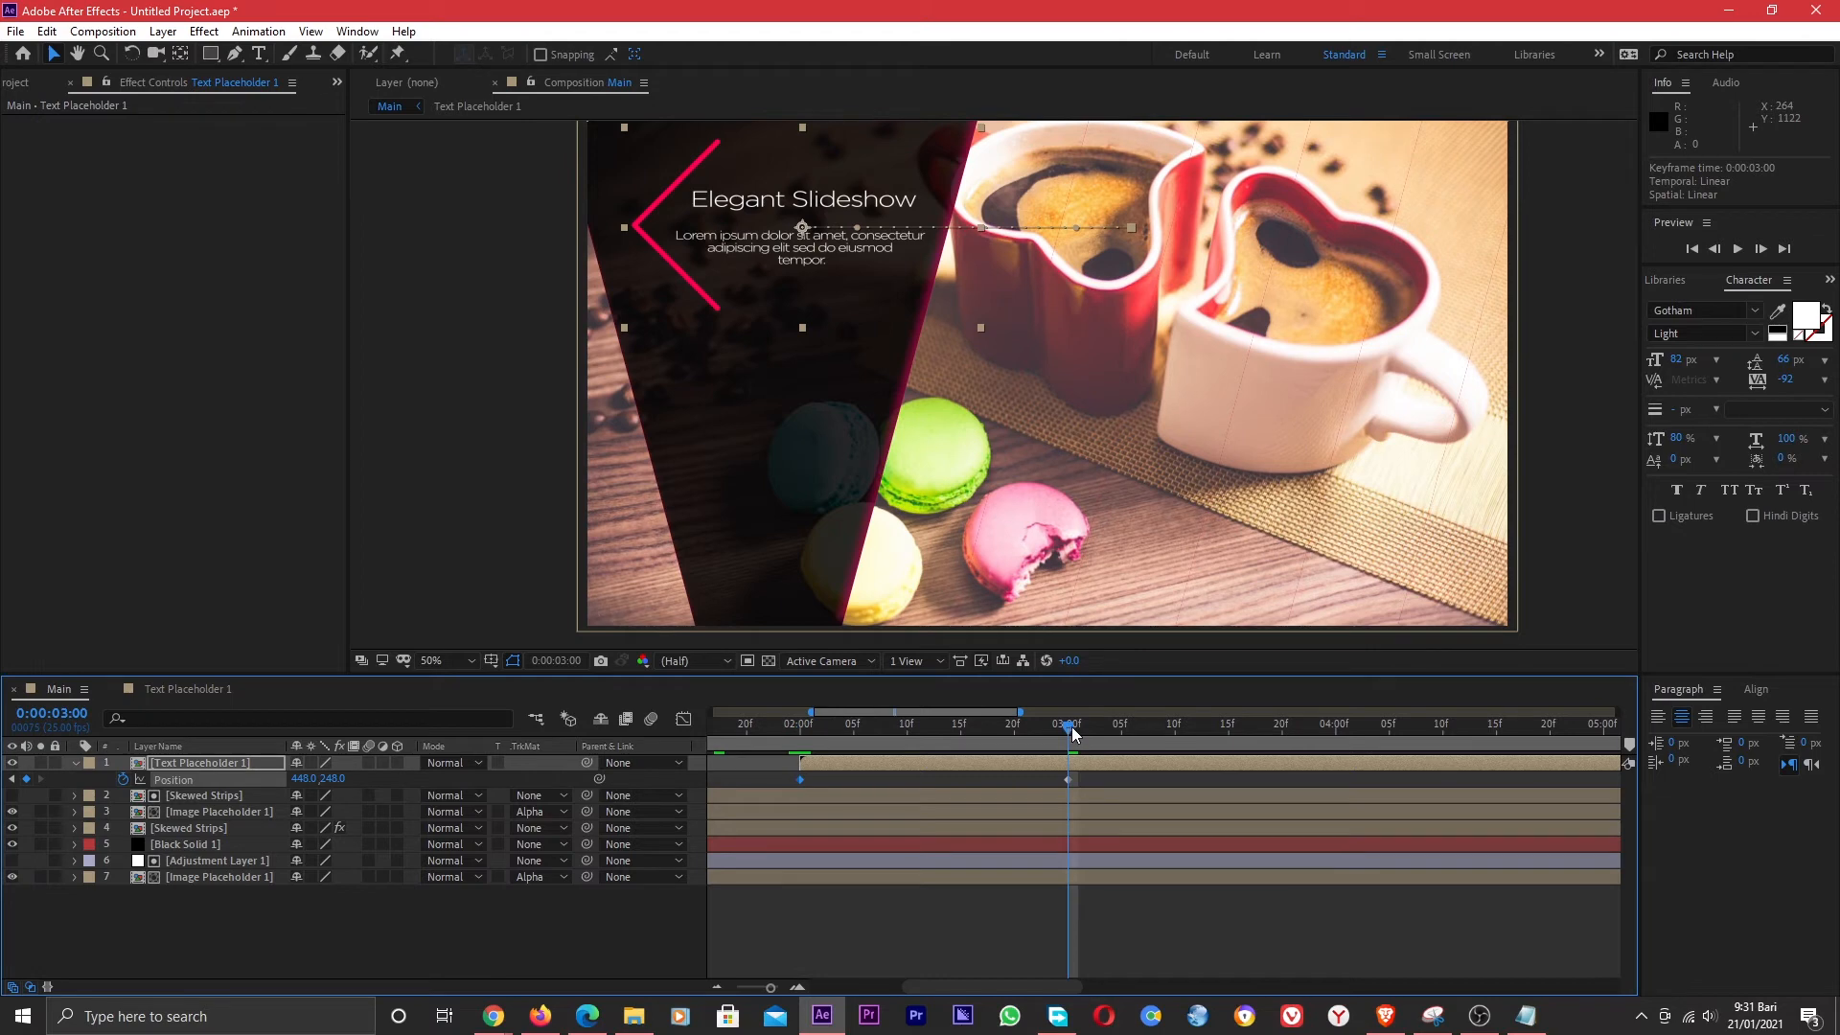
{"action": "key", "text": "Page_Down"}
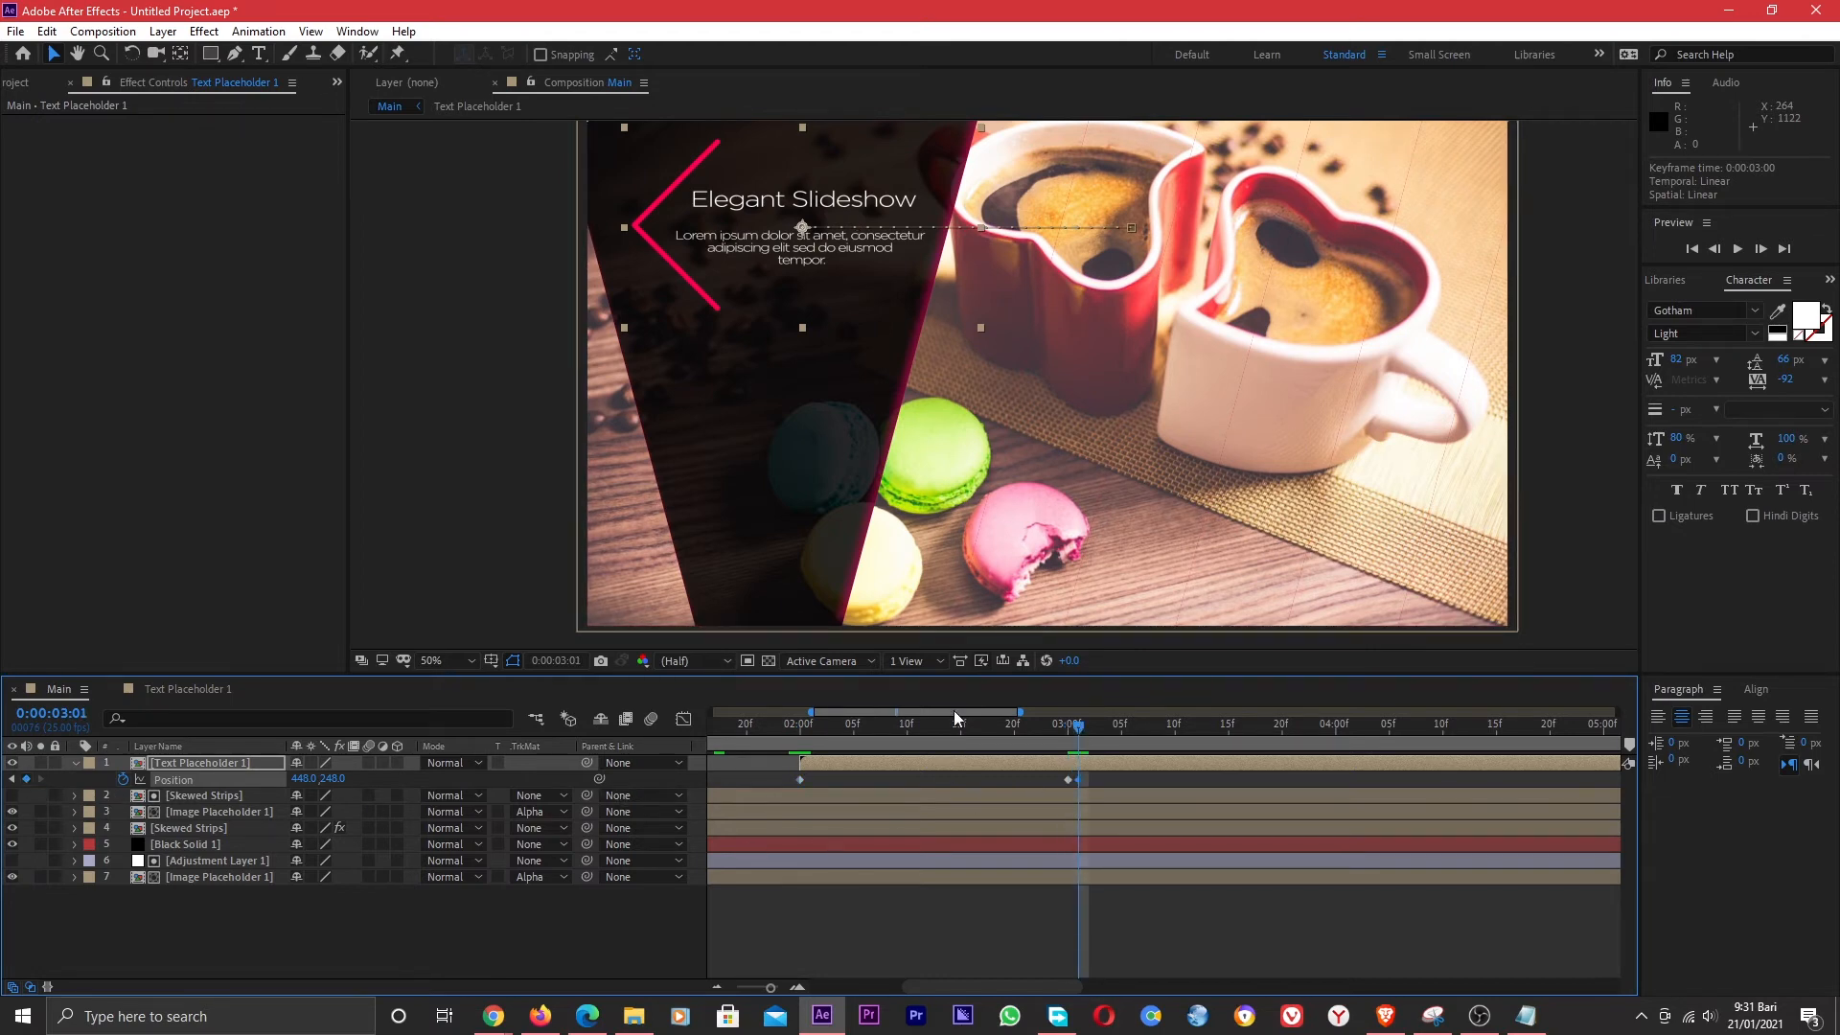
{"action": "left_click_drag", "start_coordinate": [1018, 711], "coordinate": [1259, 711]}
{"action": "left_click", "coordinate": [1240, 734]}
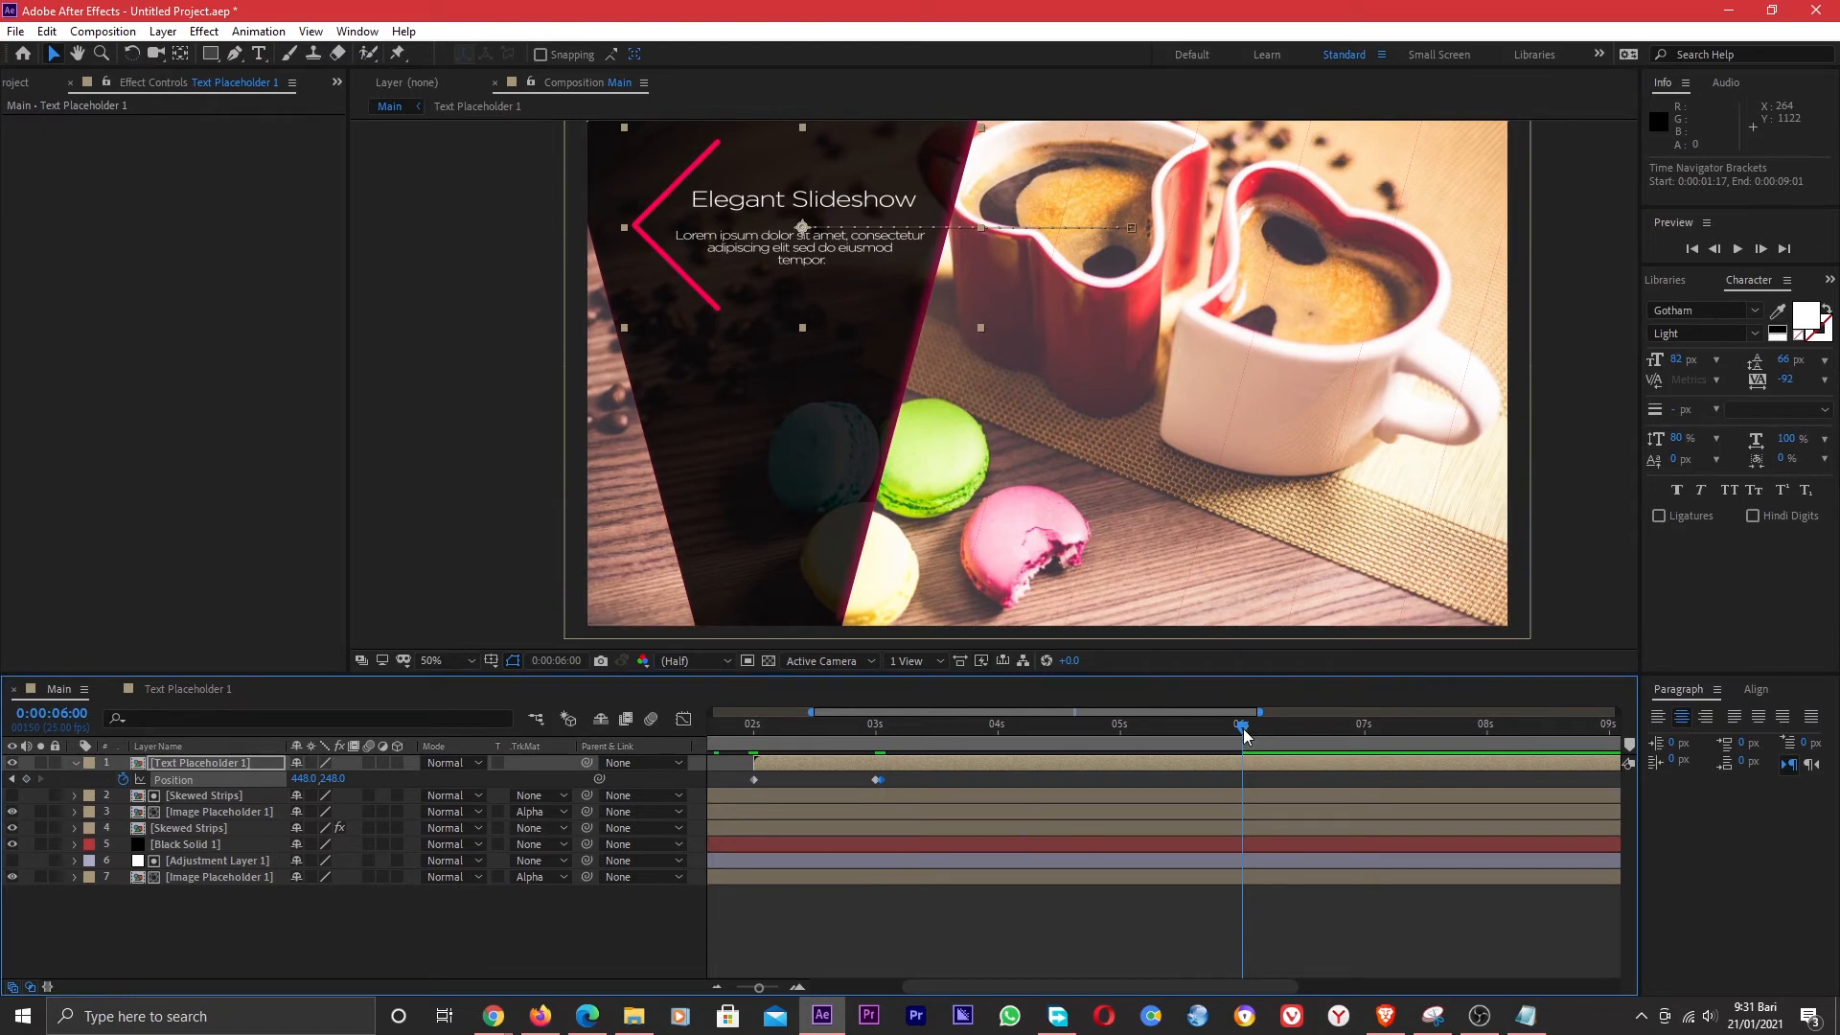
{"action": "left_click_drag", "start_coordinate": [1244, 729], "coordinate": [1239, 728]}
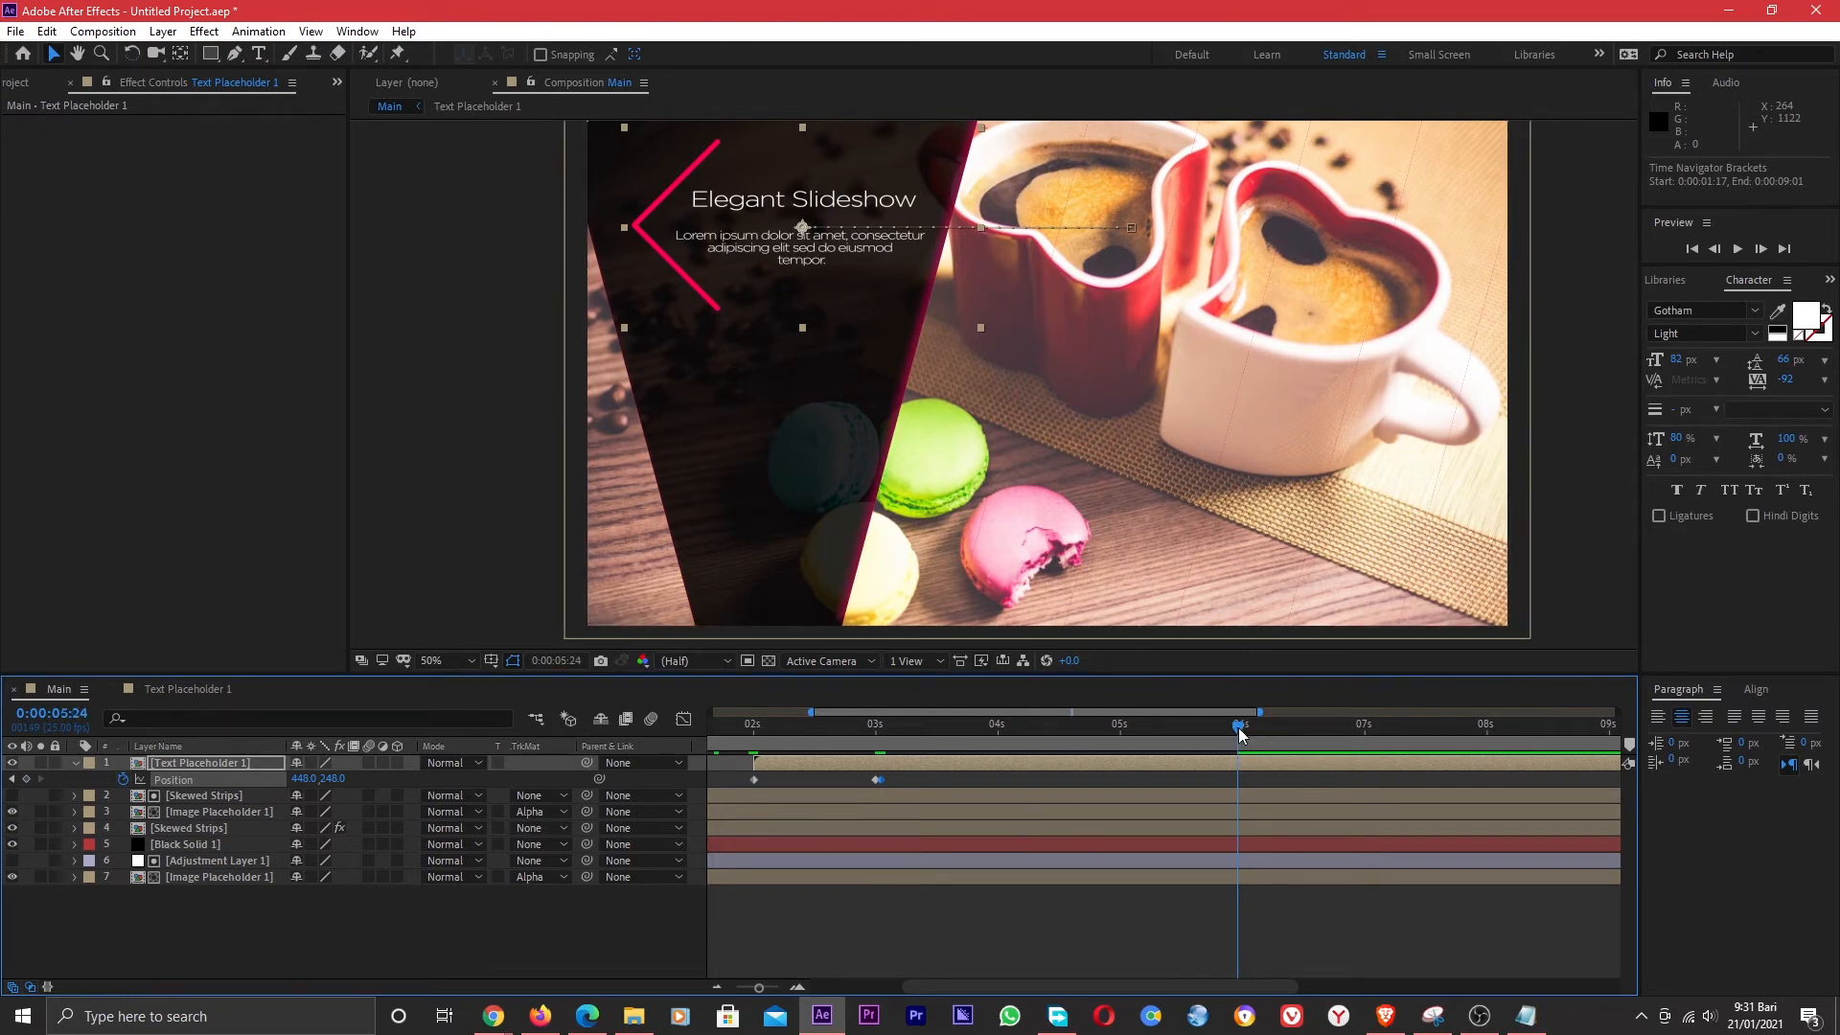
{"action": "left_click", "coordinate": [26, 780]}
{"action": "left_click_drag", "start_coordinate": [300, 778], "coordinate": [248, 783]}
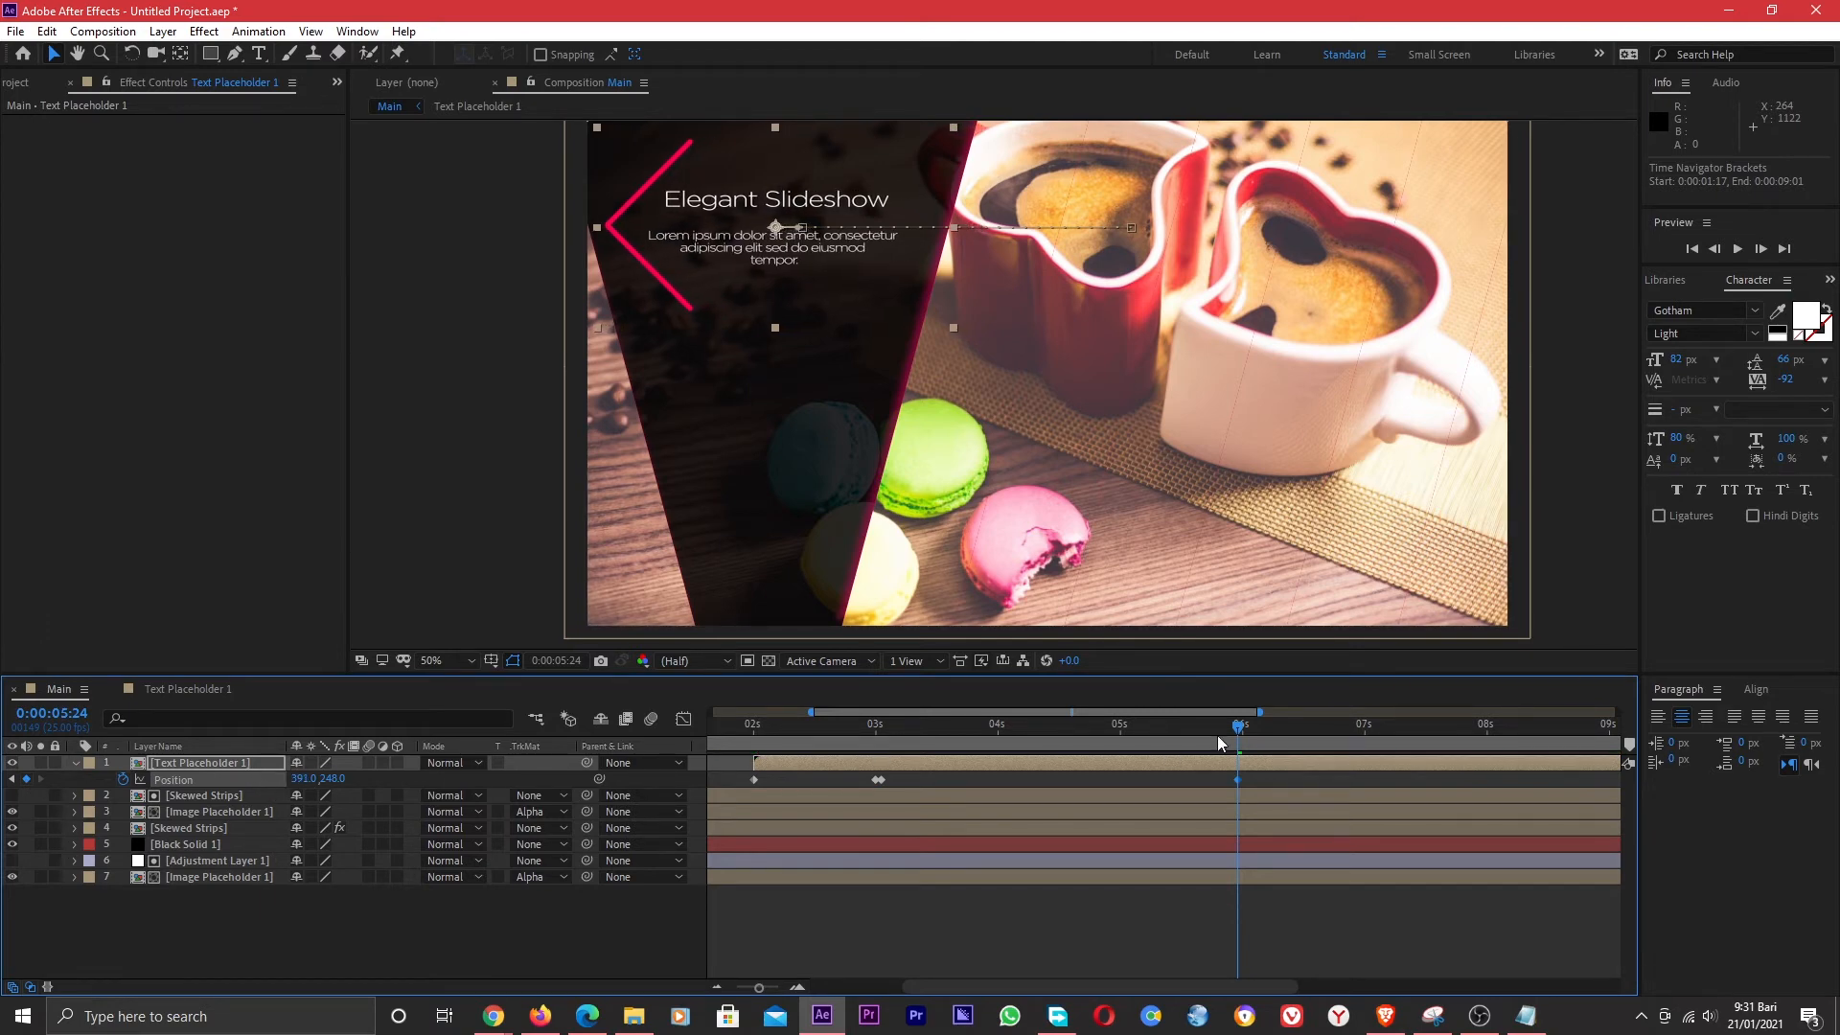
Add a position keyframe of 391, 248 at 0:00:06:00 and one of -396, 248 at 0:00:06:13.
{"action": "left_click", "coordinate": [1243, 731]}
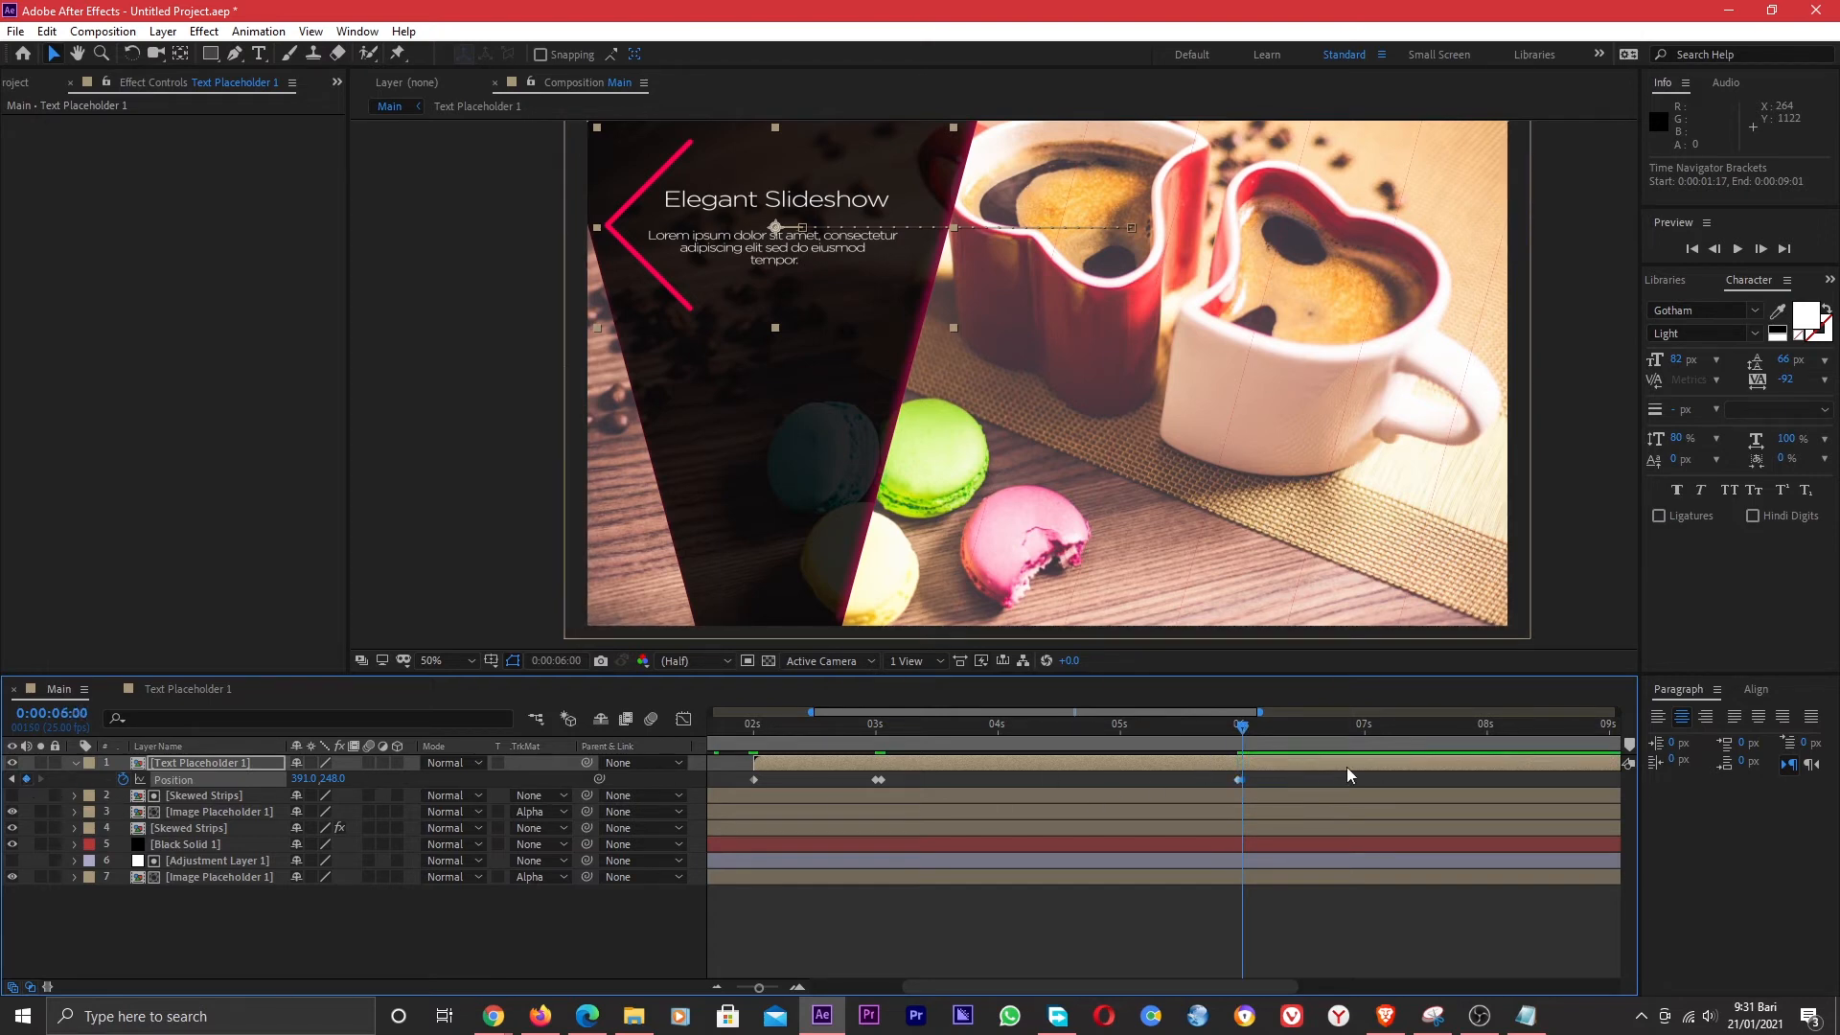
{"action": "left_click_drag", "start_coordinate": [1252, 734], "coordinate": [1295, 734]}
{"action": "left_click_drag", "start_coordinate": [254, 778], "coordinate": [128, 777]}
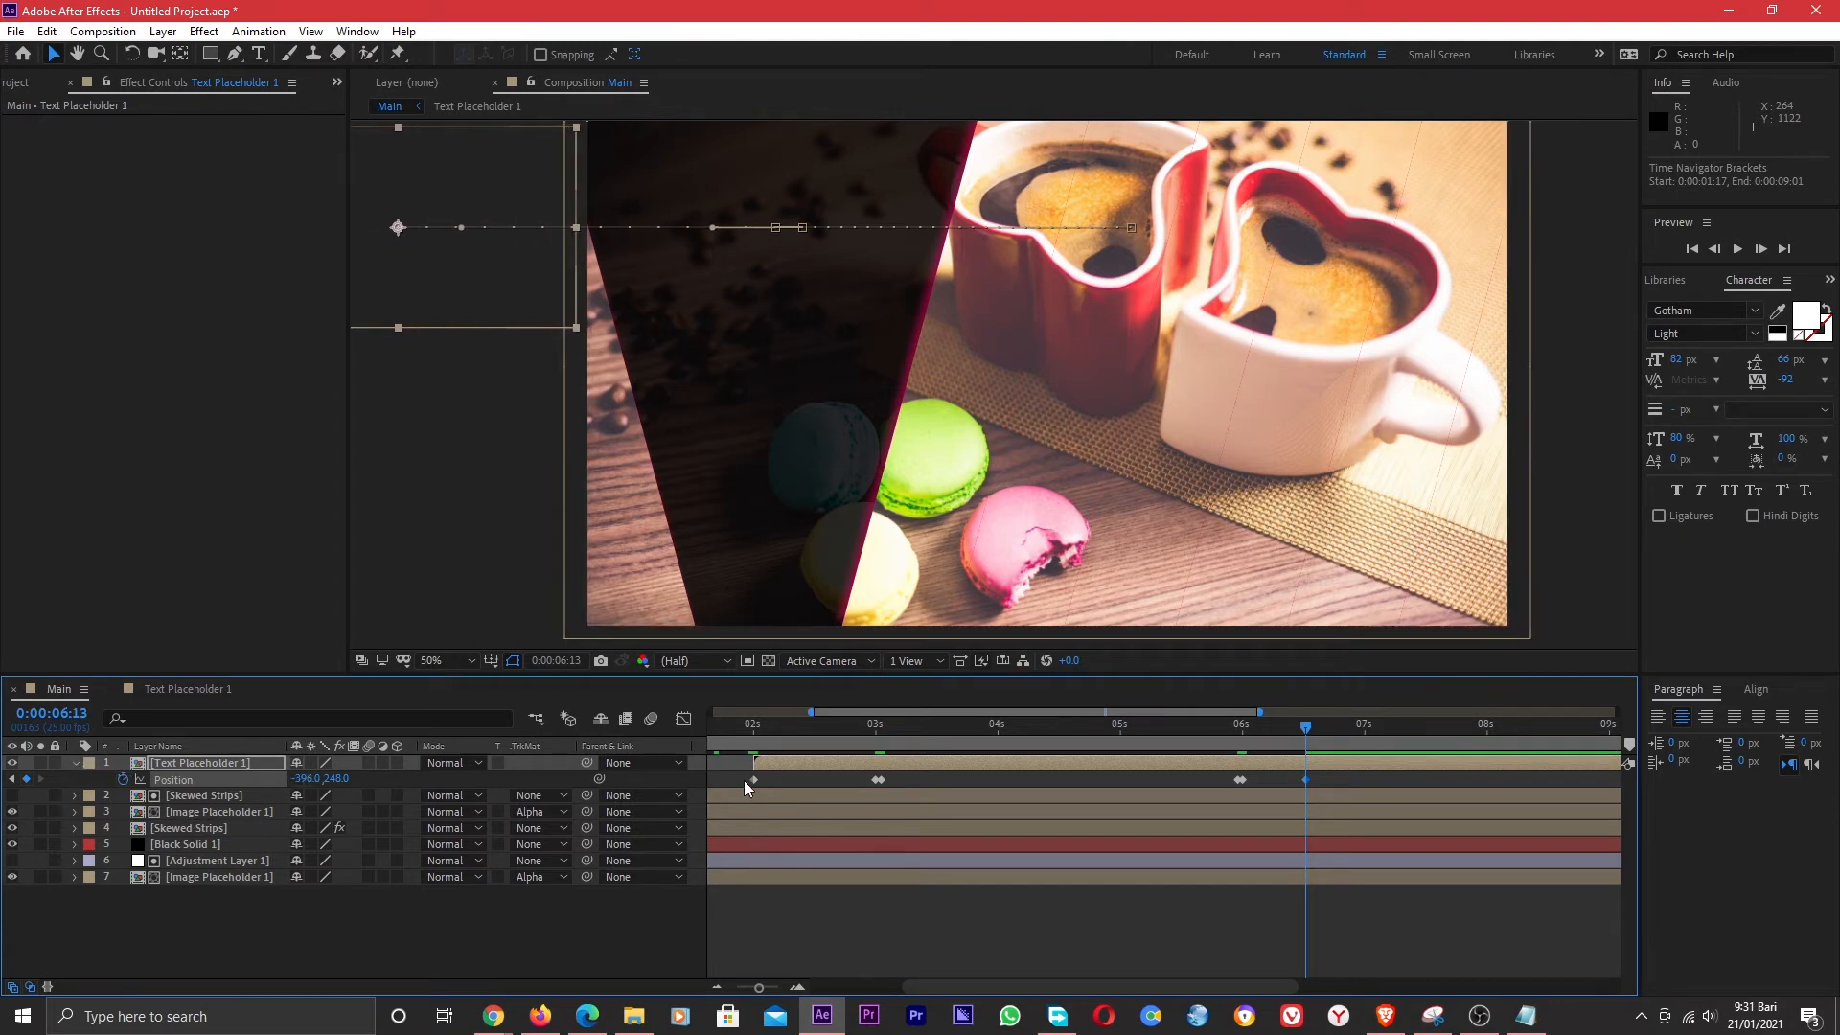
Apply Easy Ease to Text Placeholder 1's entrance position keyframes at 2 and 3 seconds.
{"action": "left_click_drag", "start_coordinate": [742, 779], "coordinate": [878, 789]}
{"action": "right_click", "coordinate": [872, 780]}
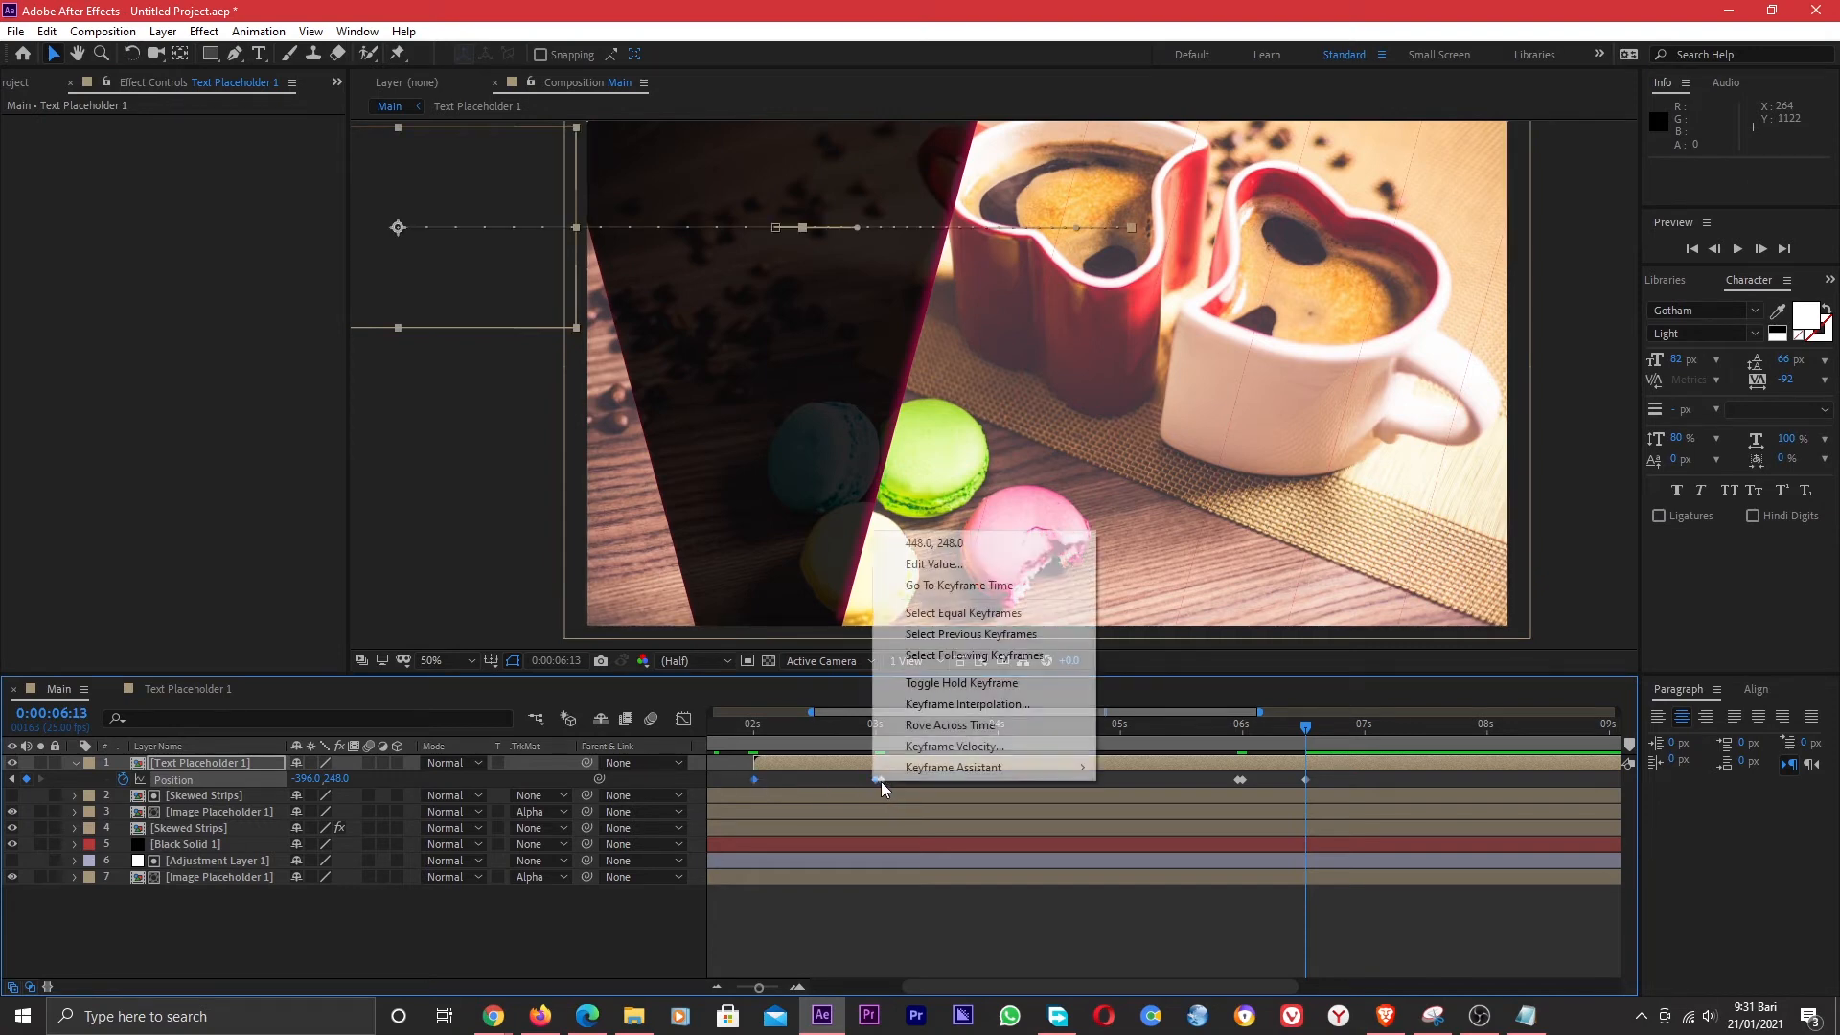
{"action": "mouse_move", "coordinate": [916, 767]}
{"action": "left_click", "coordinate": [1185, 832]}
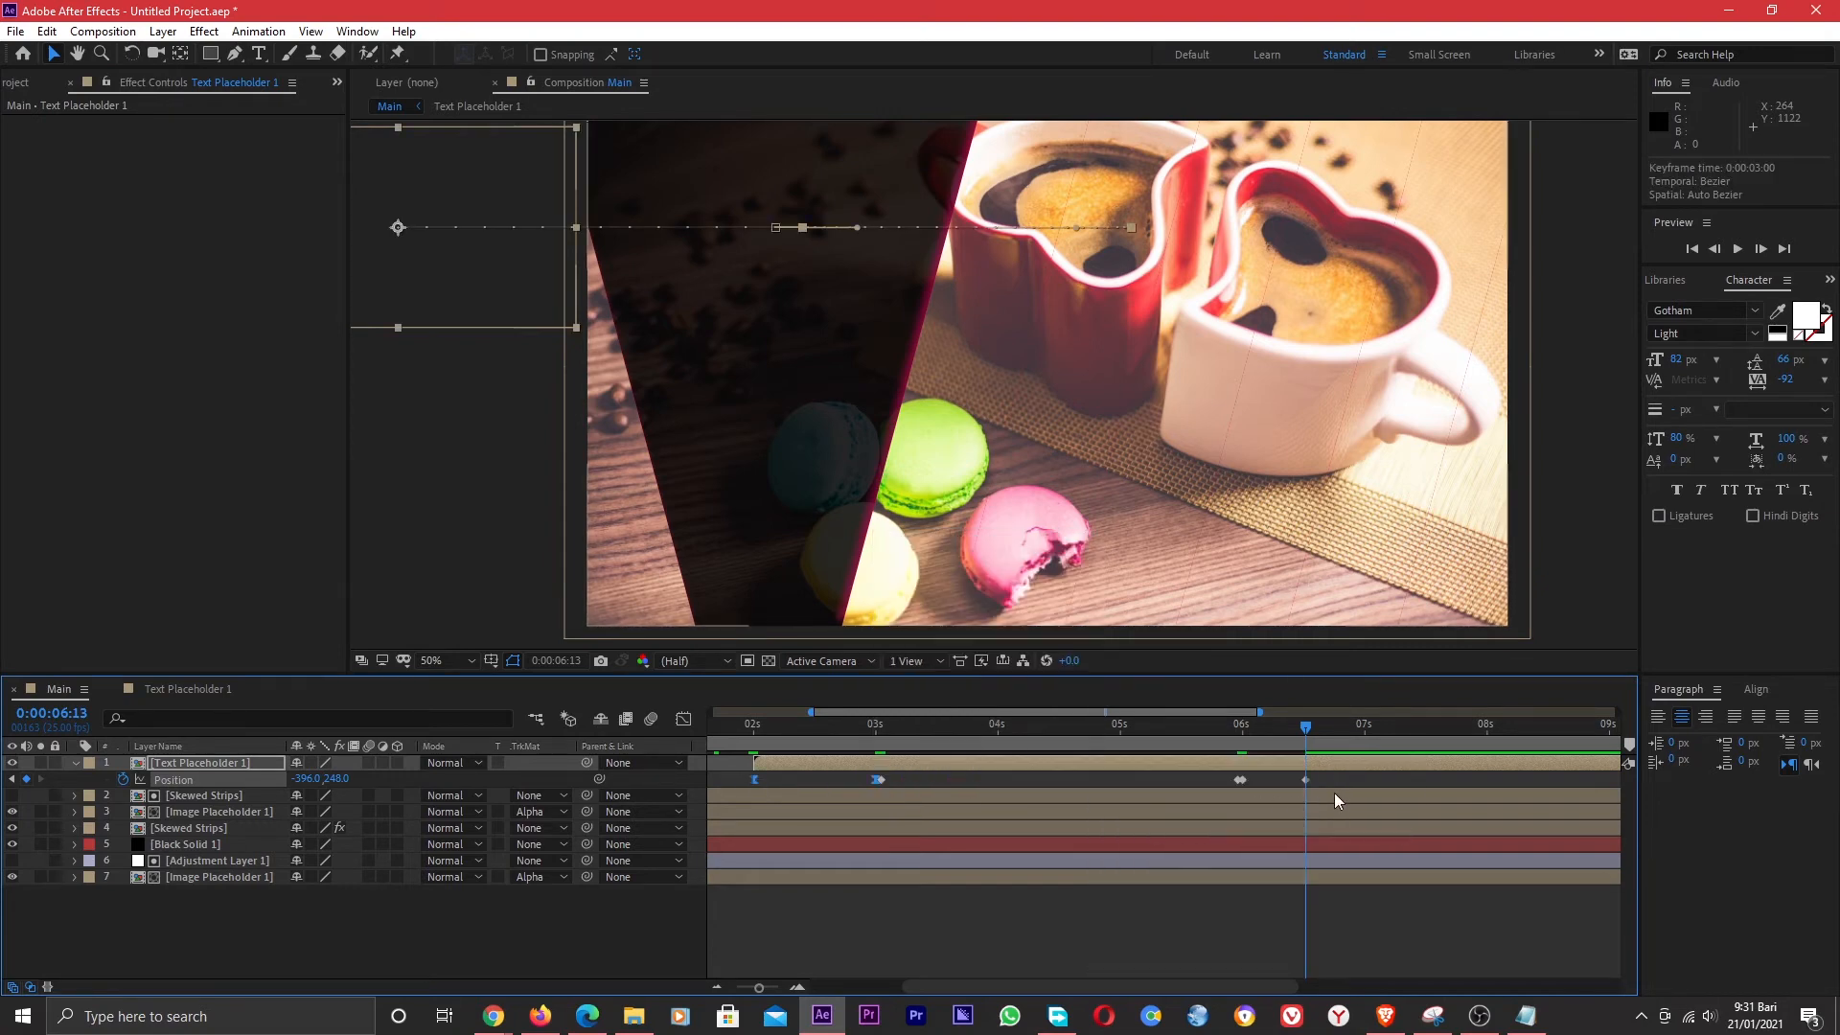
Apply Easy Ease to the exit position keyframes at 0:00:06:00 and 0:00:06:13.
{"action": "left_click_drag", "start_coordinate": [1244, 794], "coordinate": [1240, 787]}
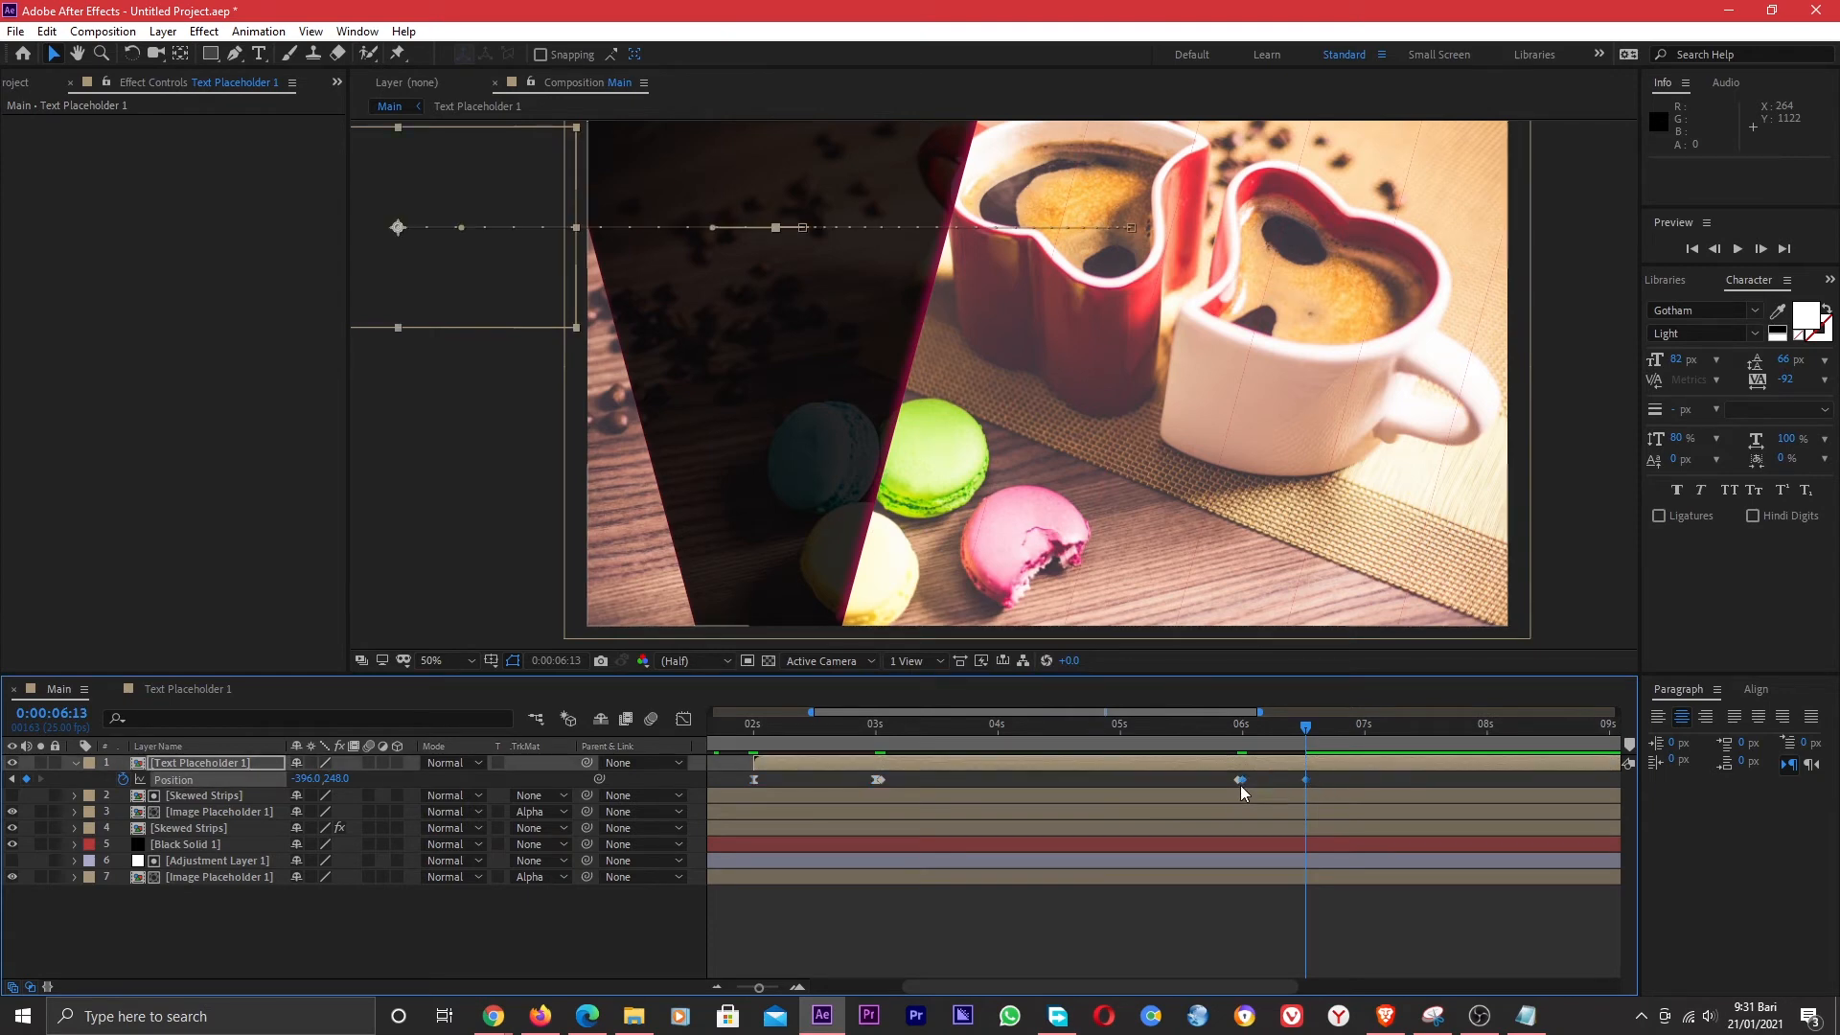
{"action": "right_click", "coordinate": [1242, 784]}
{"action": "mouse_move", "coordinate": [1305, 781]}
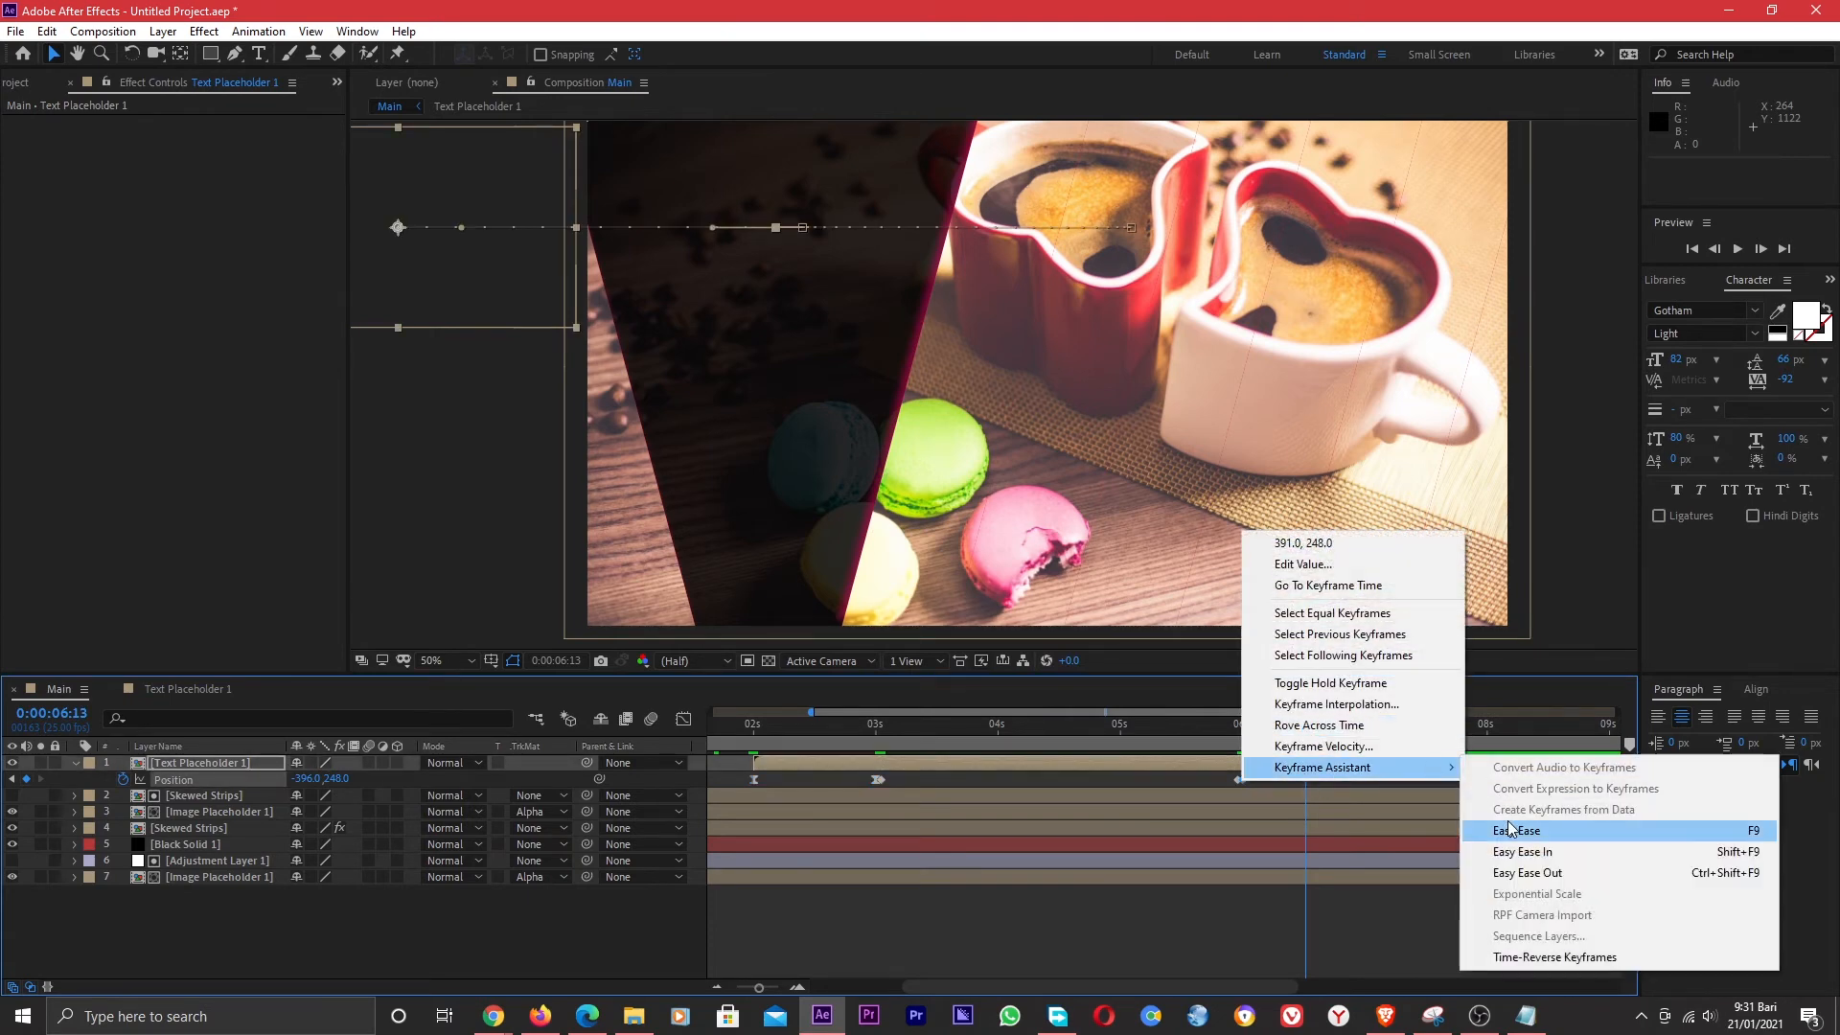
{"action": "left_click", "coordinate": [1552, 830]}
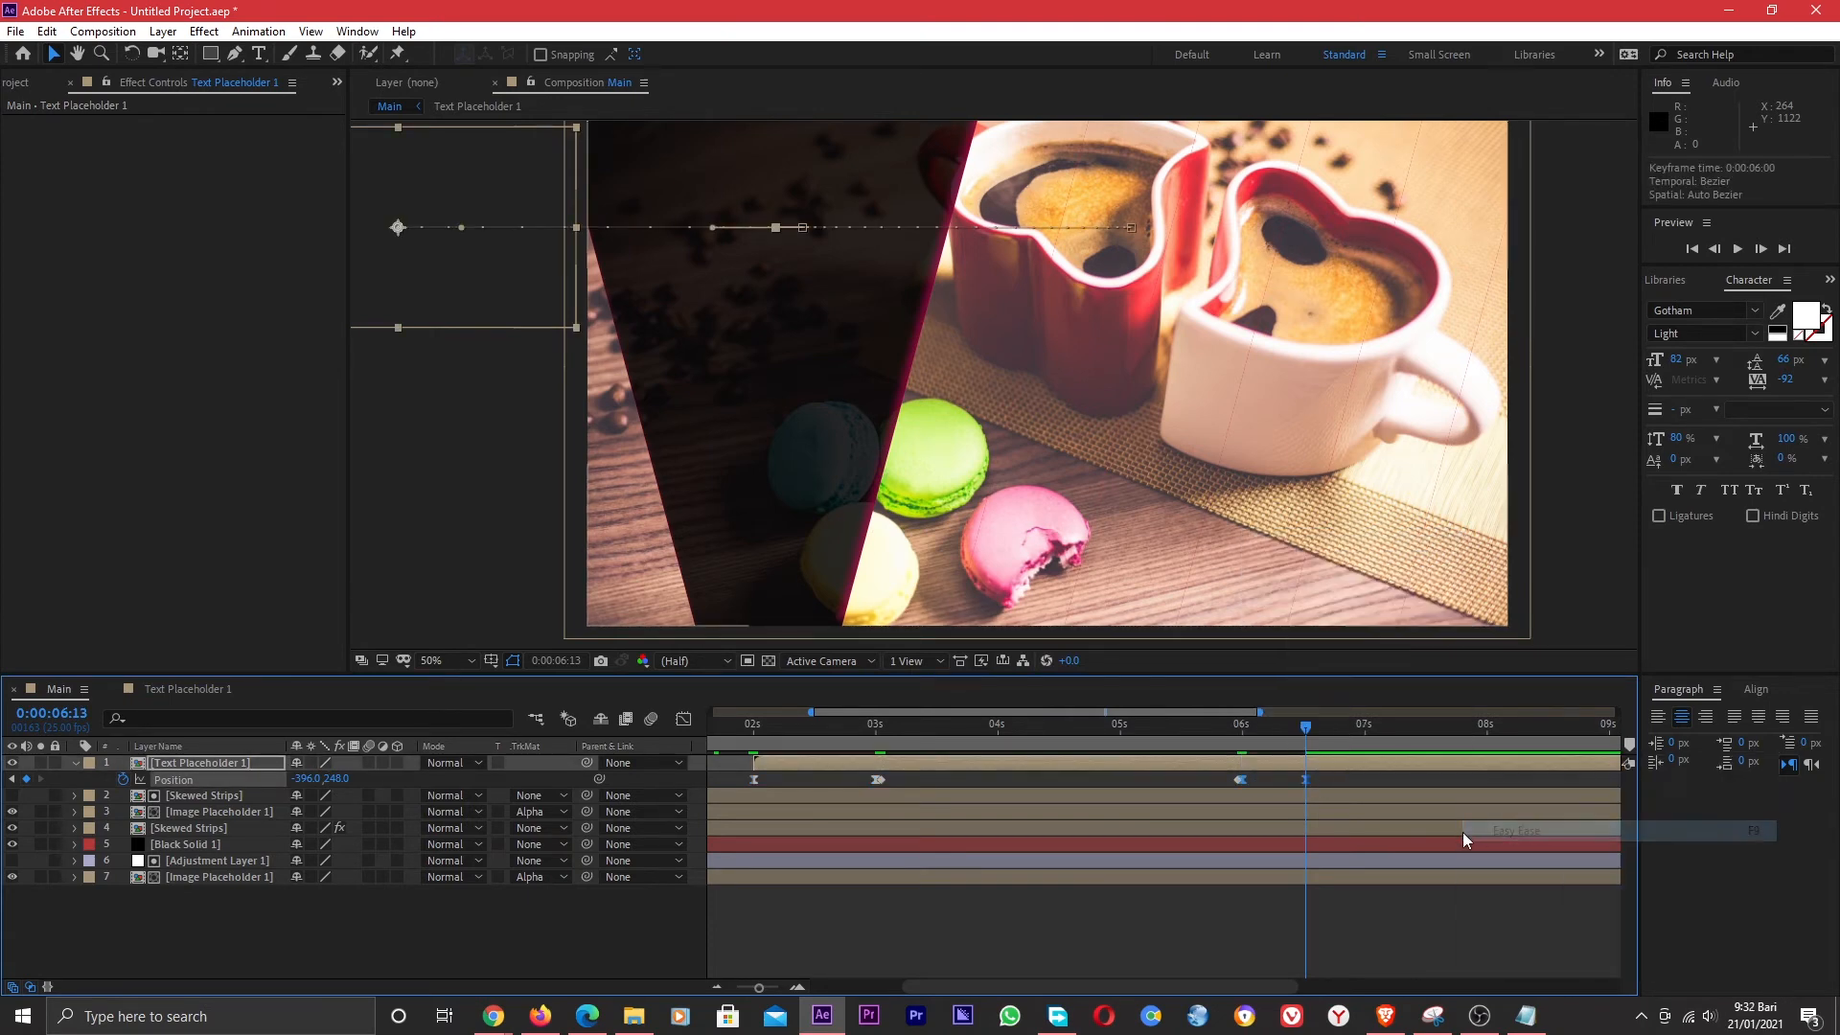
Reshape the position speed graph so the entrance peaks early and slows gradually, while the exit accelerates to a late peak.
{"action": "left_click", "coordinate": [683, 720]}
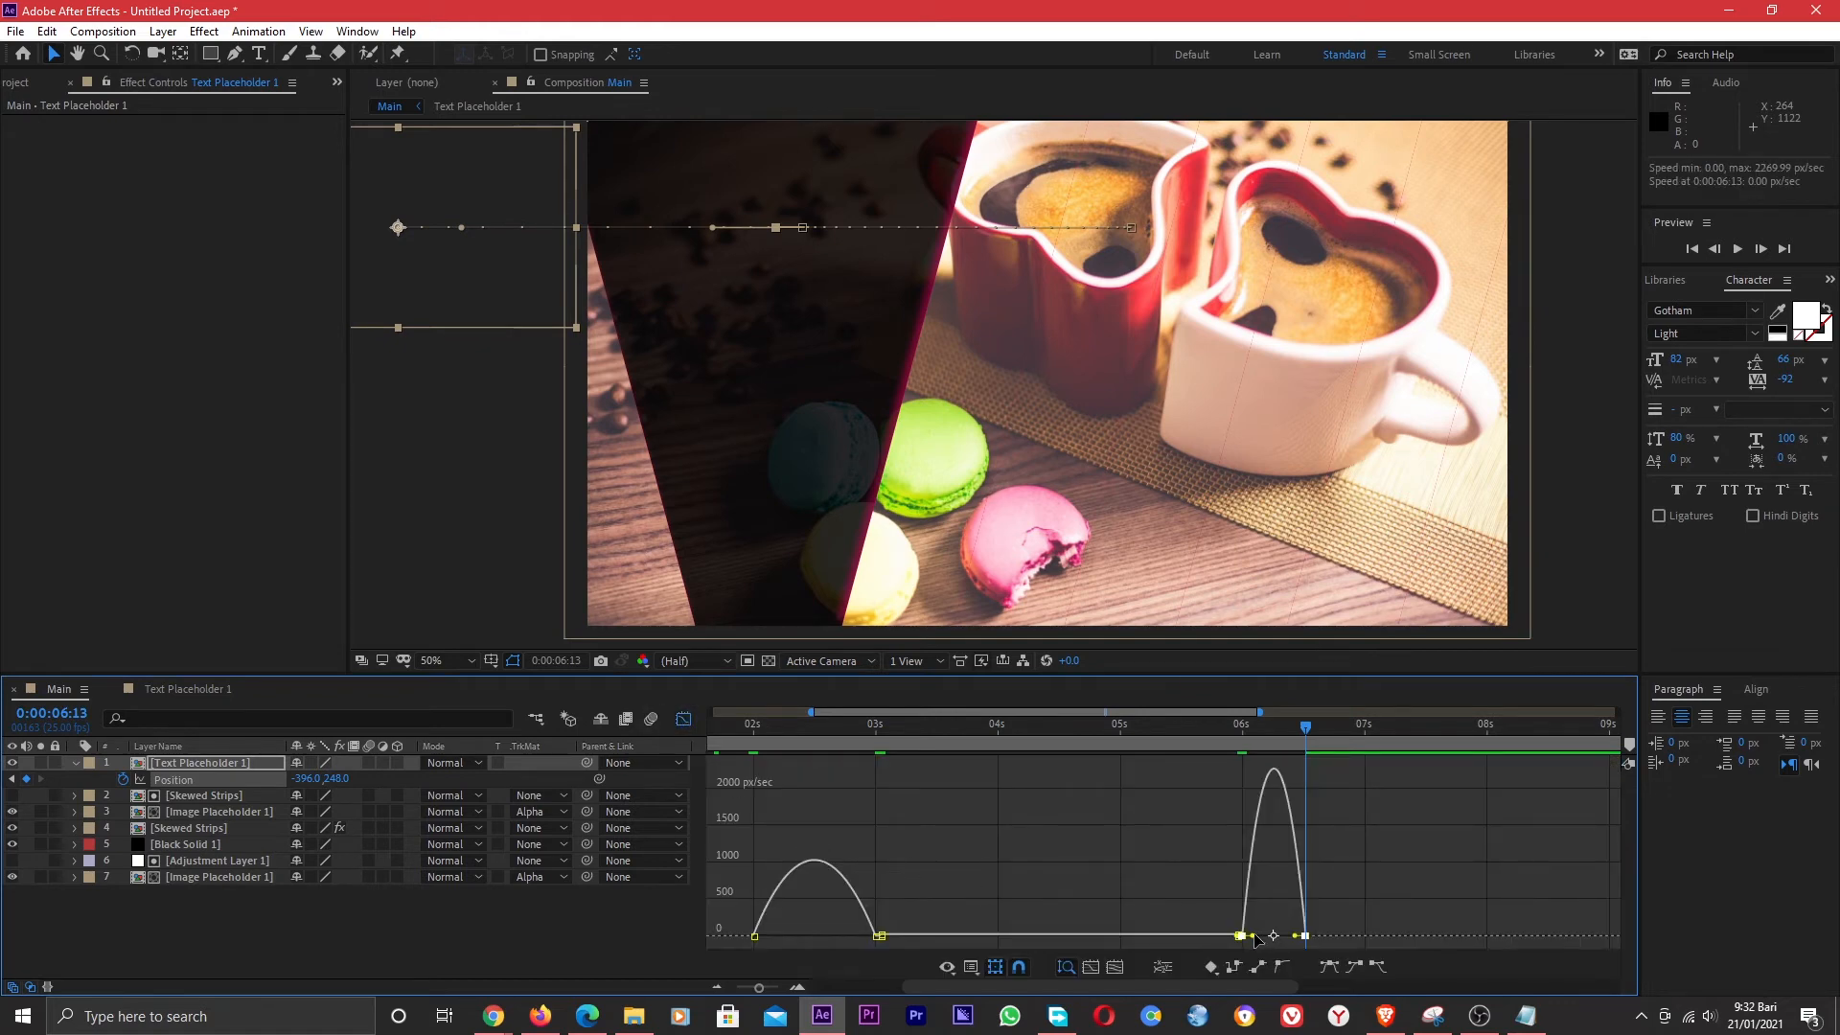
{"action": "left_click_drag", "start_coordinate": [1252, 936], "coordinate": [1273, 935]}
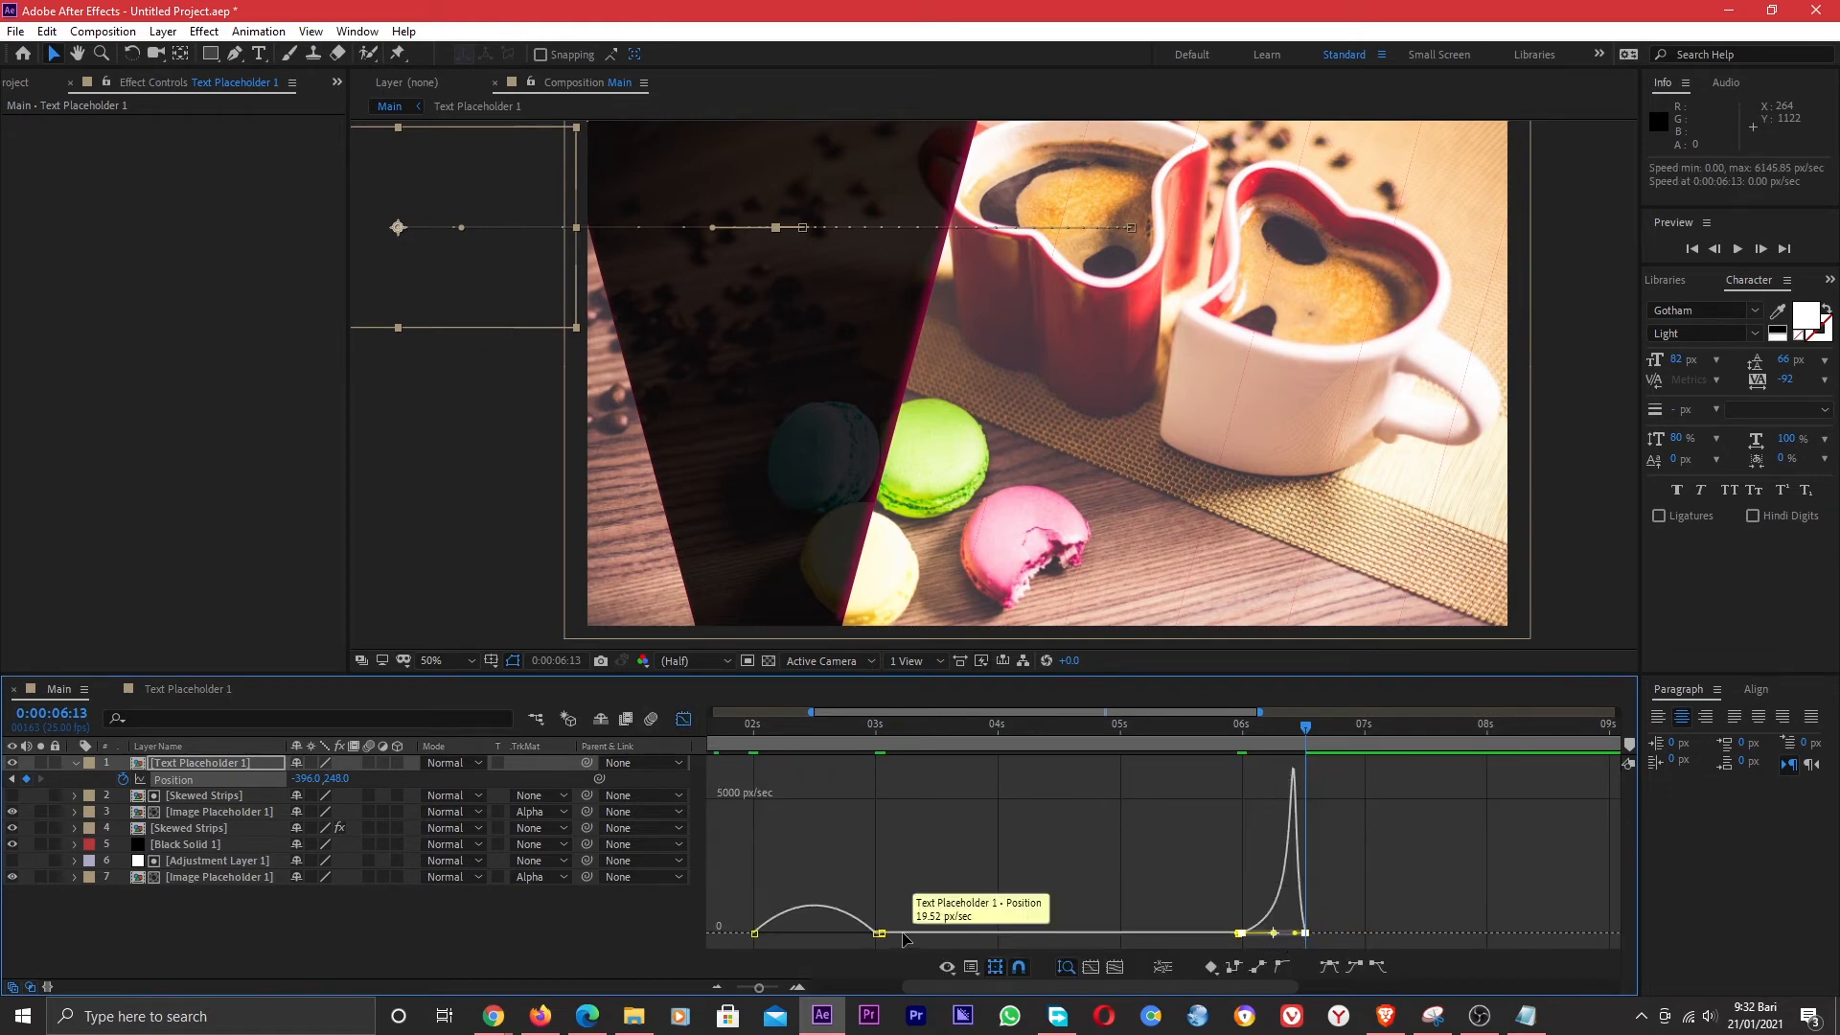
{"action": "left_click_drag", "start_coordinate": [903, 917], "coordinate": [791, 939]}
{"action": "left_click", "coordinate": [947, 966]}
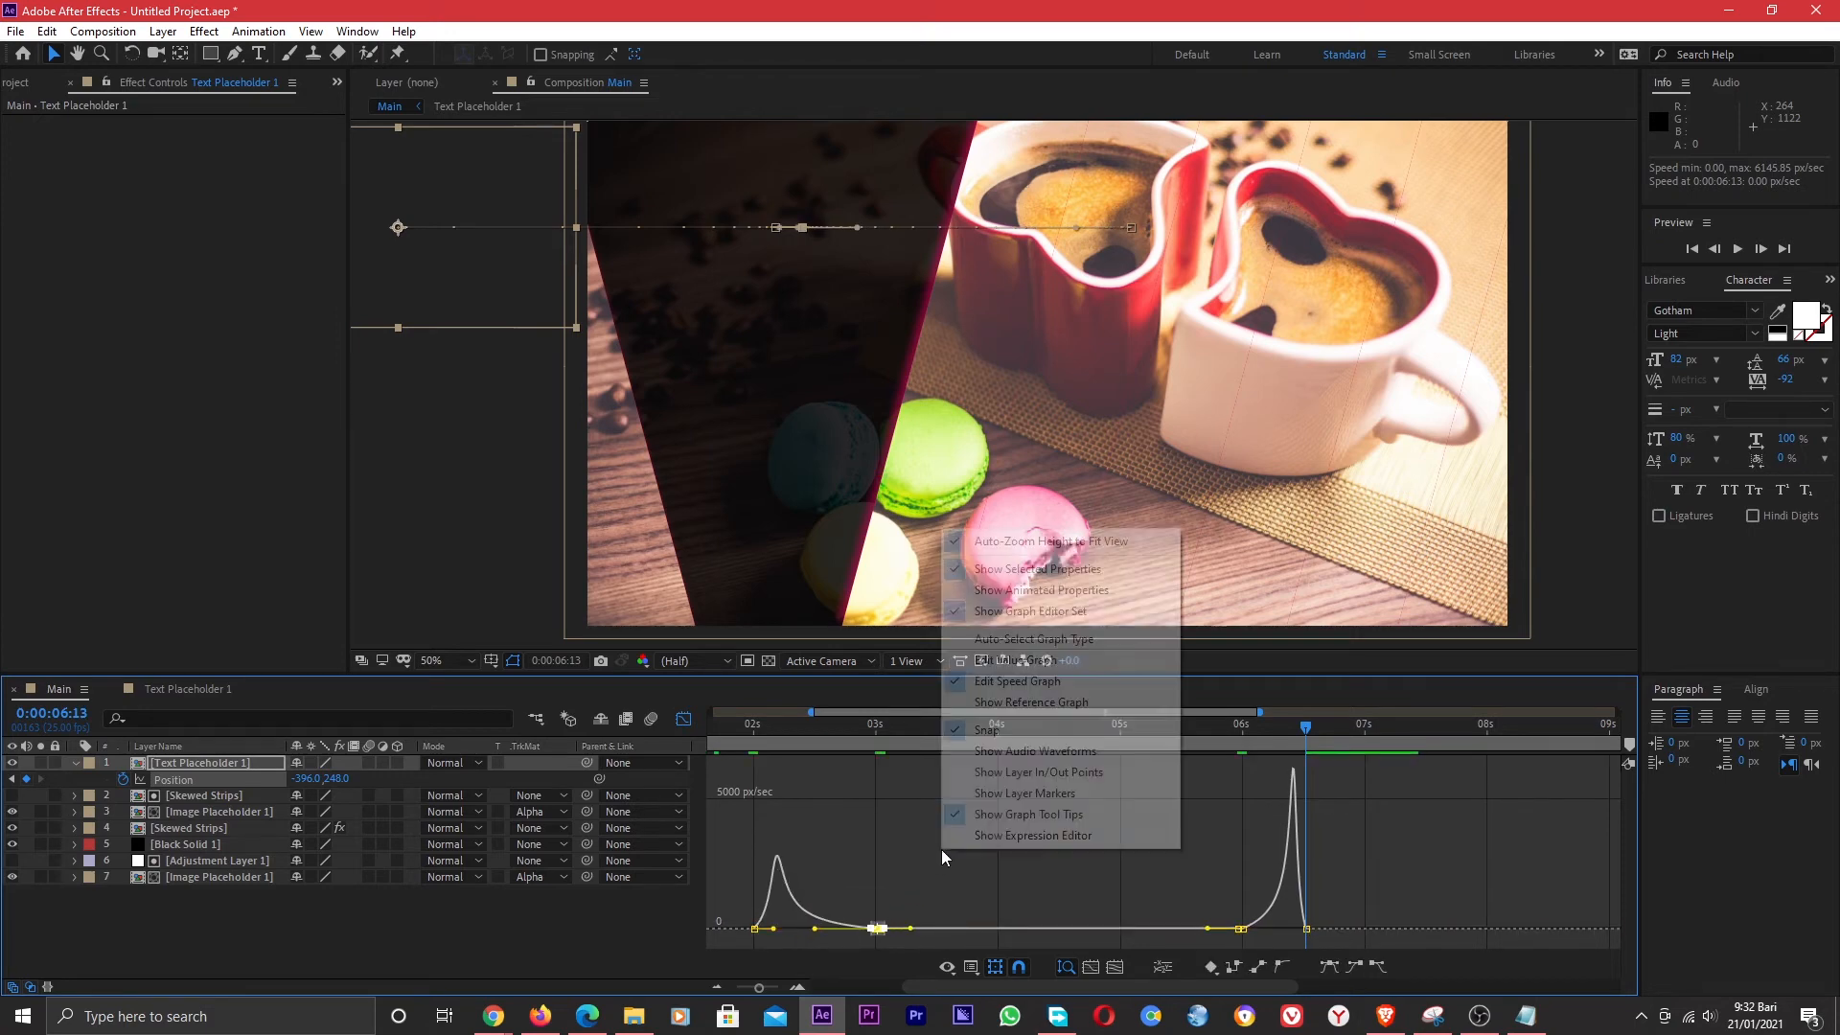
Leave the graph editor, place the Text Placeholder 1 layer directly above Black Solid 1, and preview the composition from the start.
{"action": "left_click", "coordinate": [789, 702]}
{"action": "left_click_drag", "start_coordinate": [808, 711], "coordinate": [710, 712]}
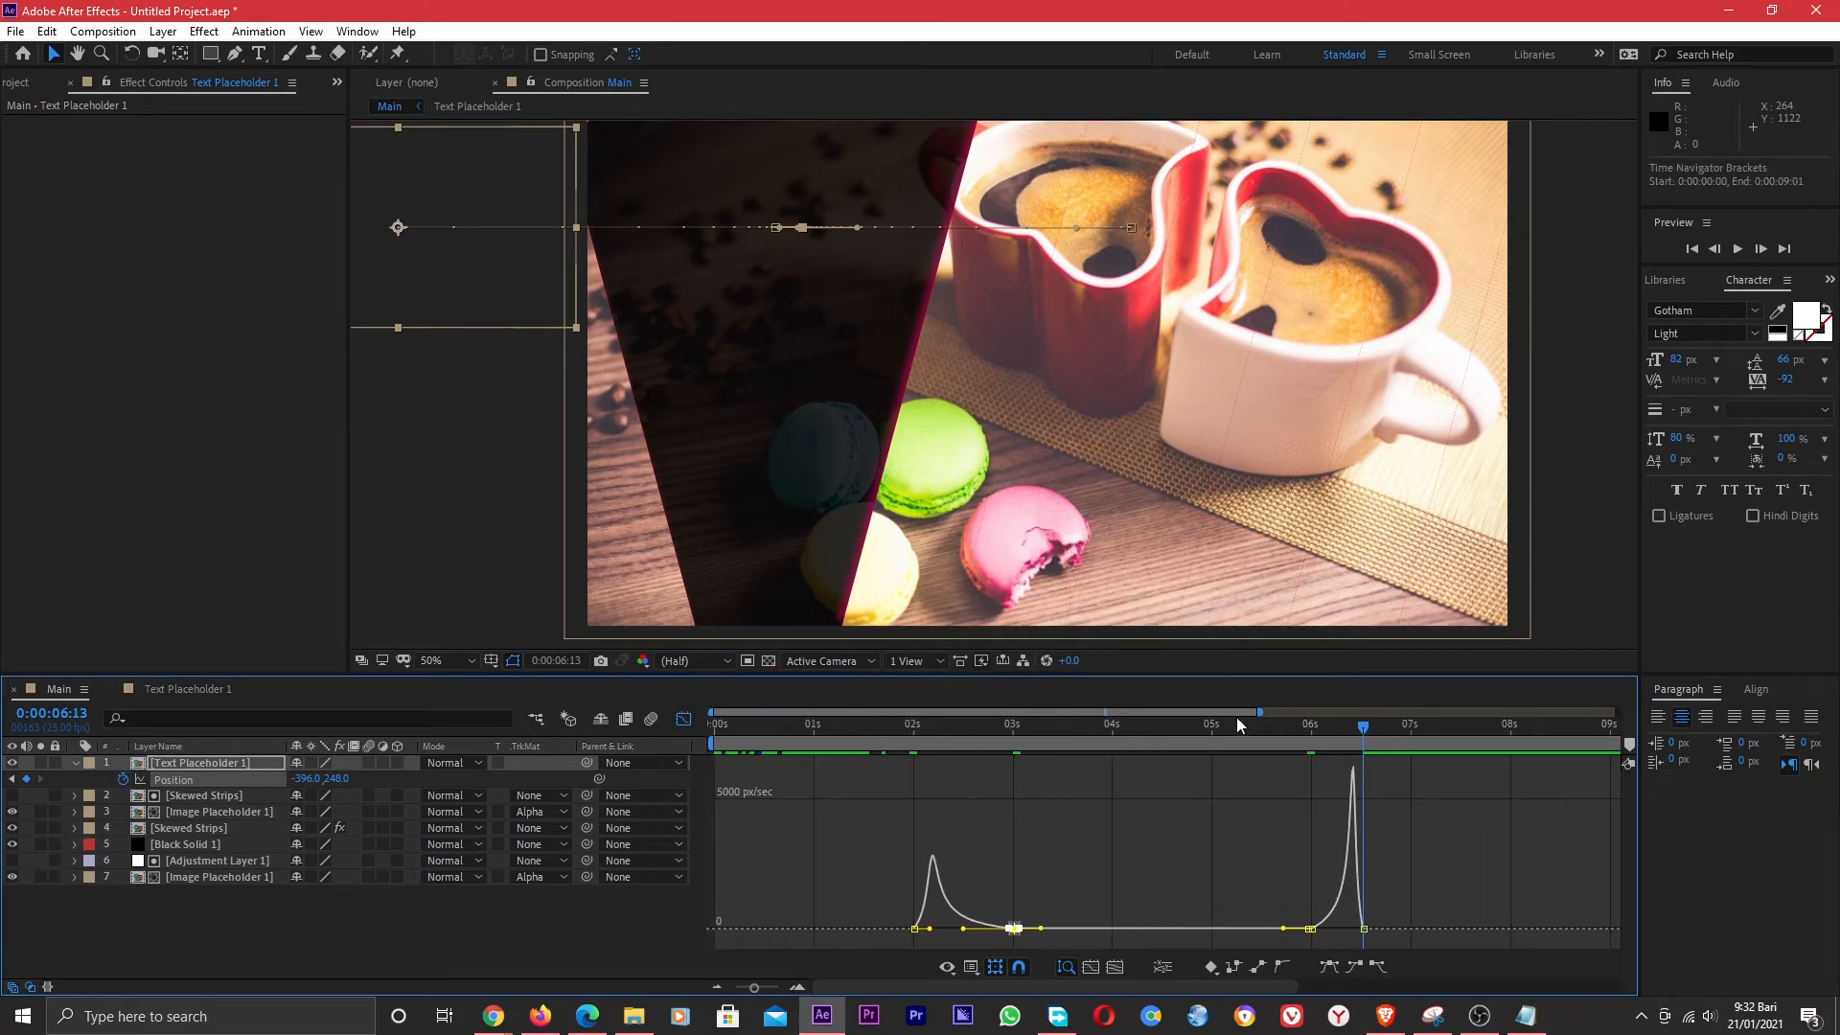
{"action": "left_click_drag", "start_coordinate": [1258, 717], "coordinate": [1617, 714]}
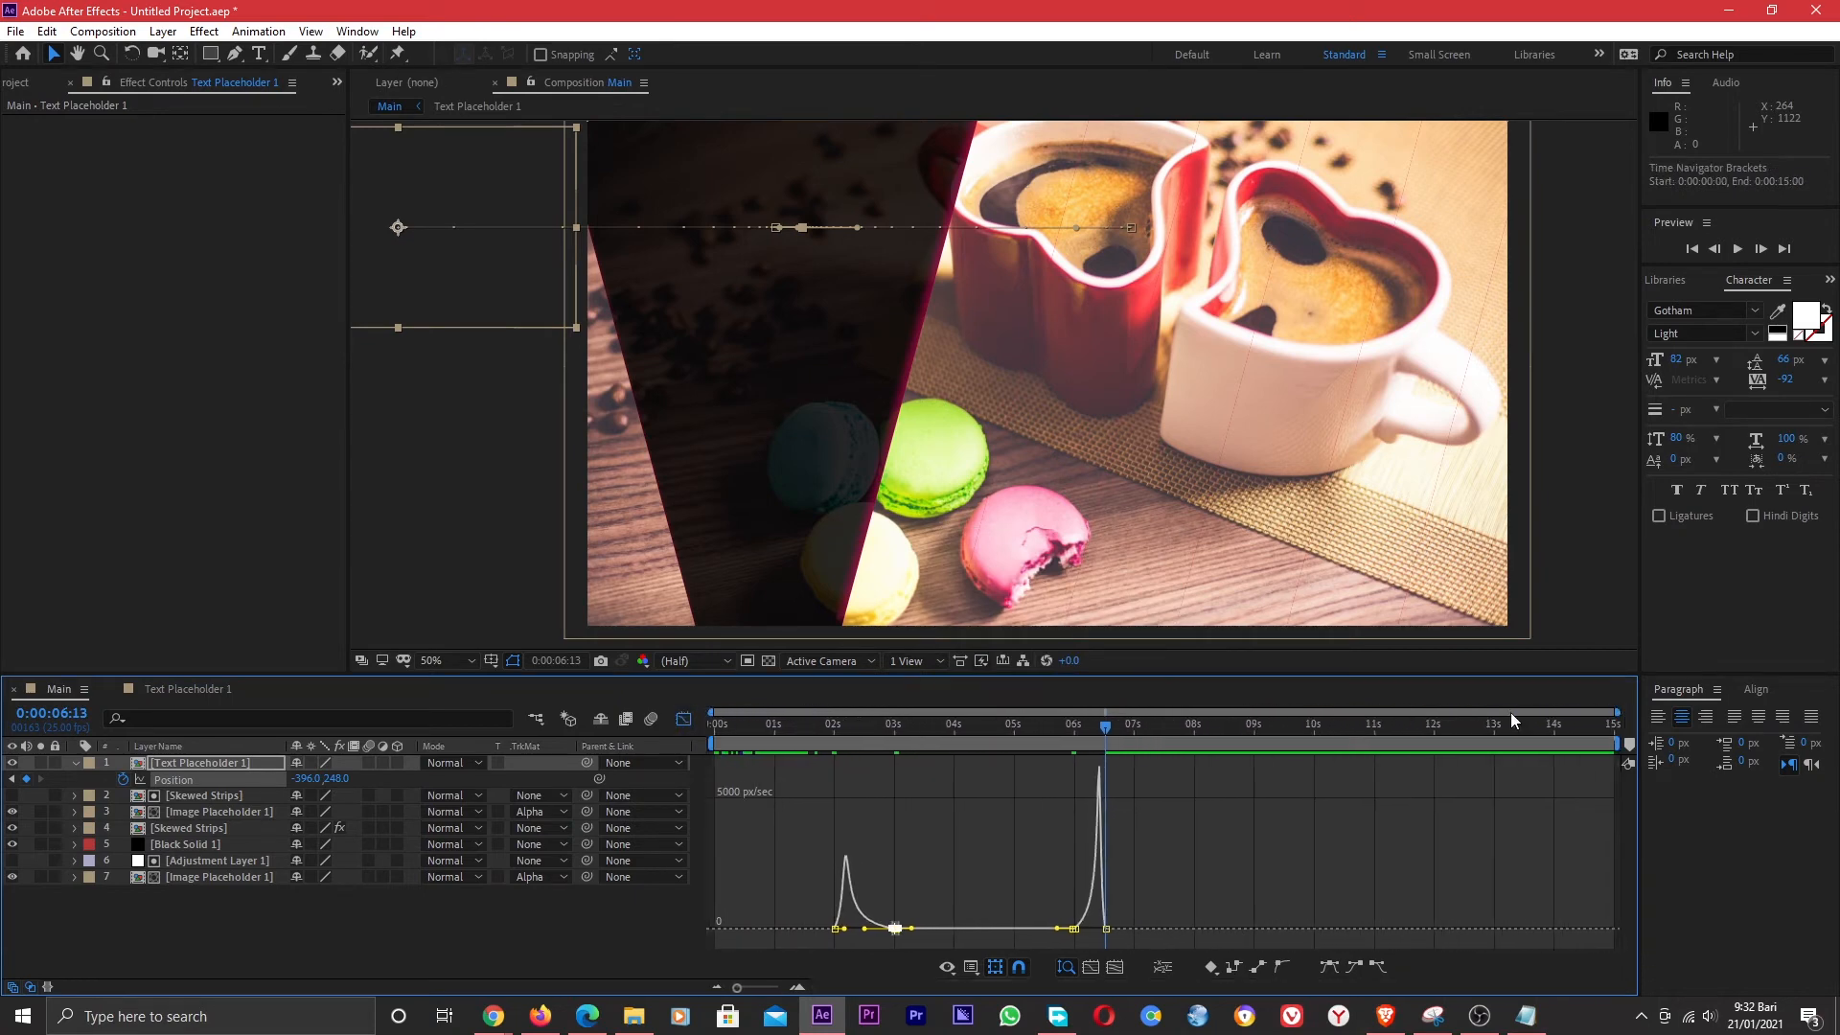
{"action": "left_click", "coordinate": [684, 719]}
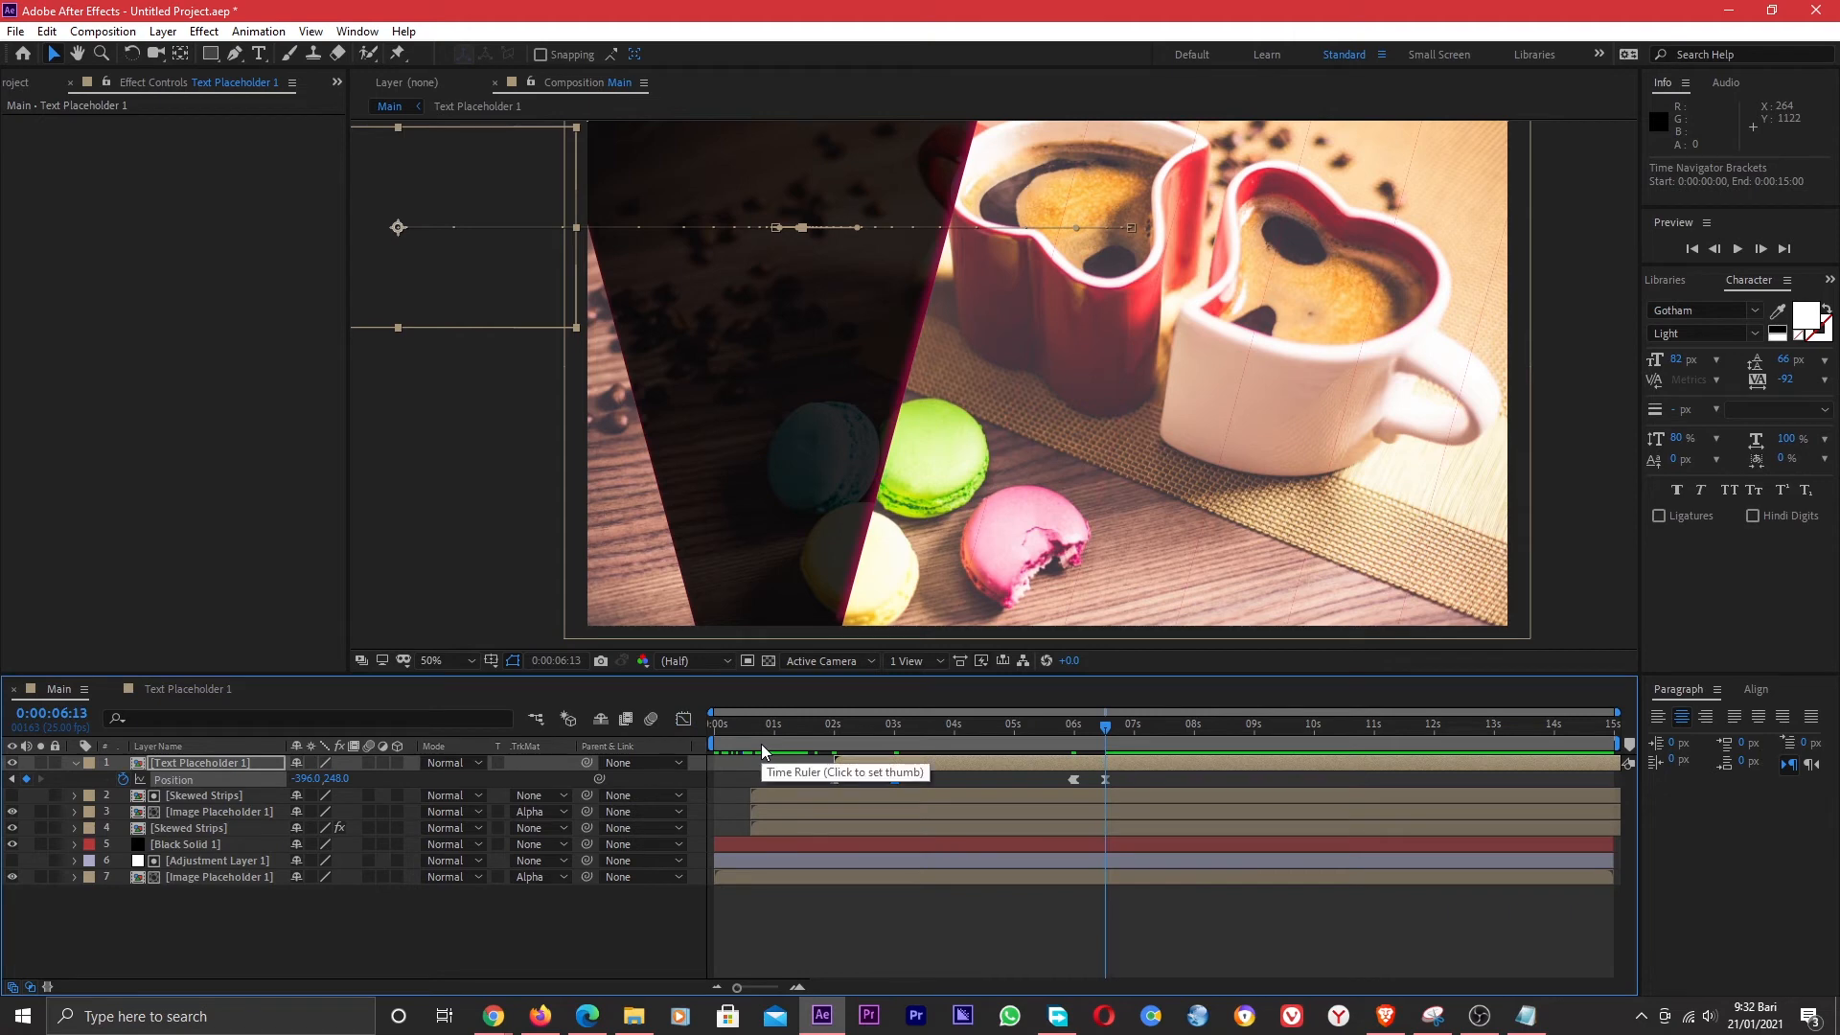
{"action": "left_click_drag", "start_coordinate": [198, 763], "coordinate": [197, 842]}
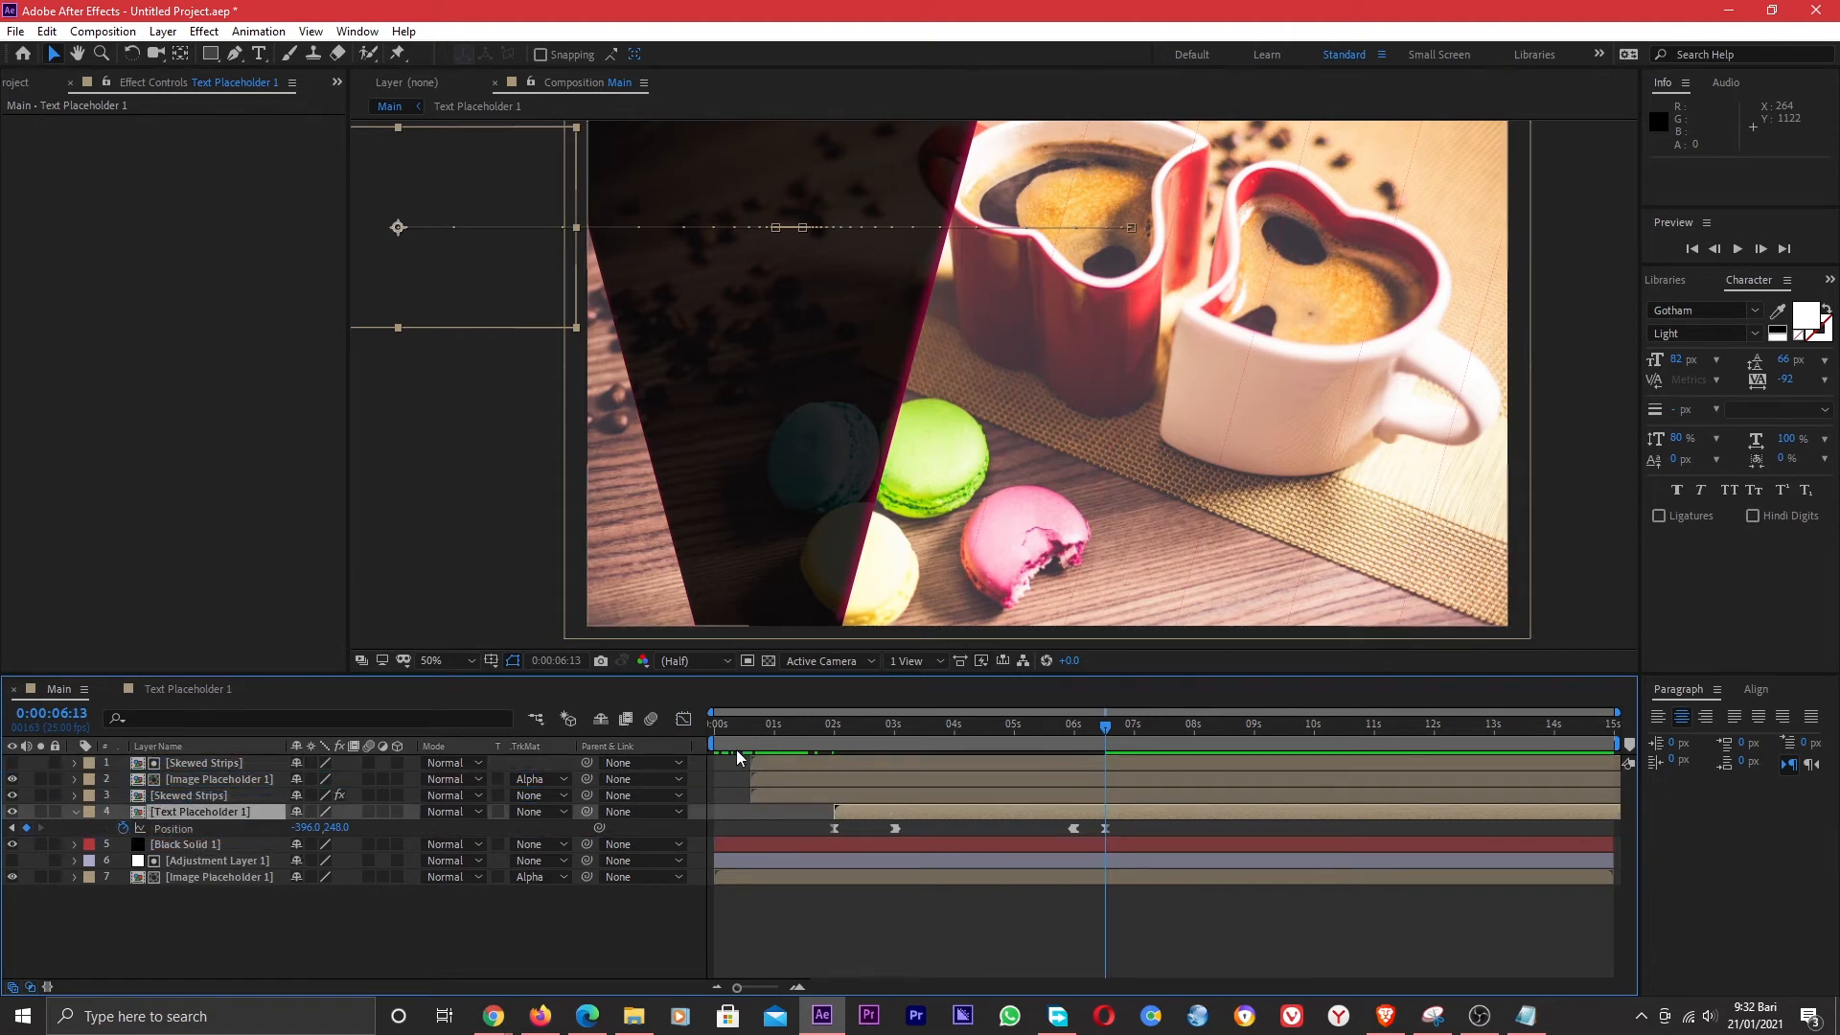
{"action": "left_click_drag", "start_coordinate": [733, 727], "coordinate": [691, 724]}
{"action": "key", "text": "space"}
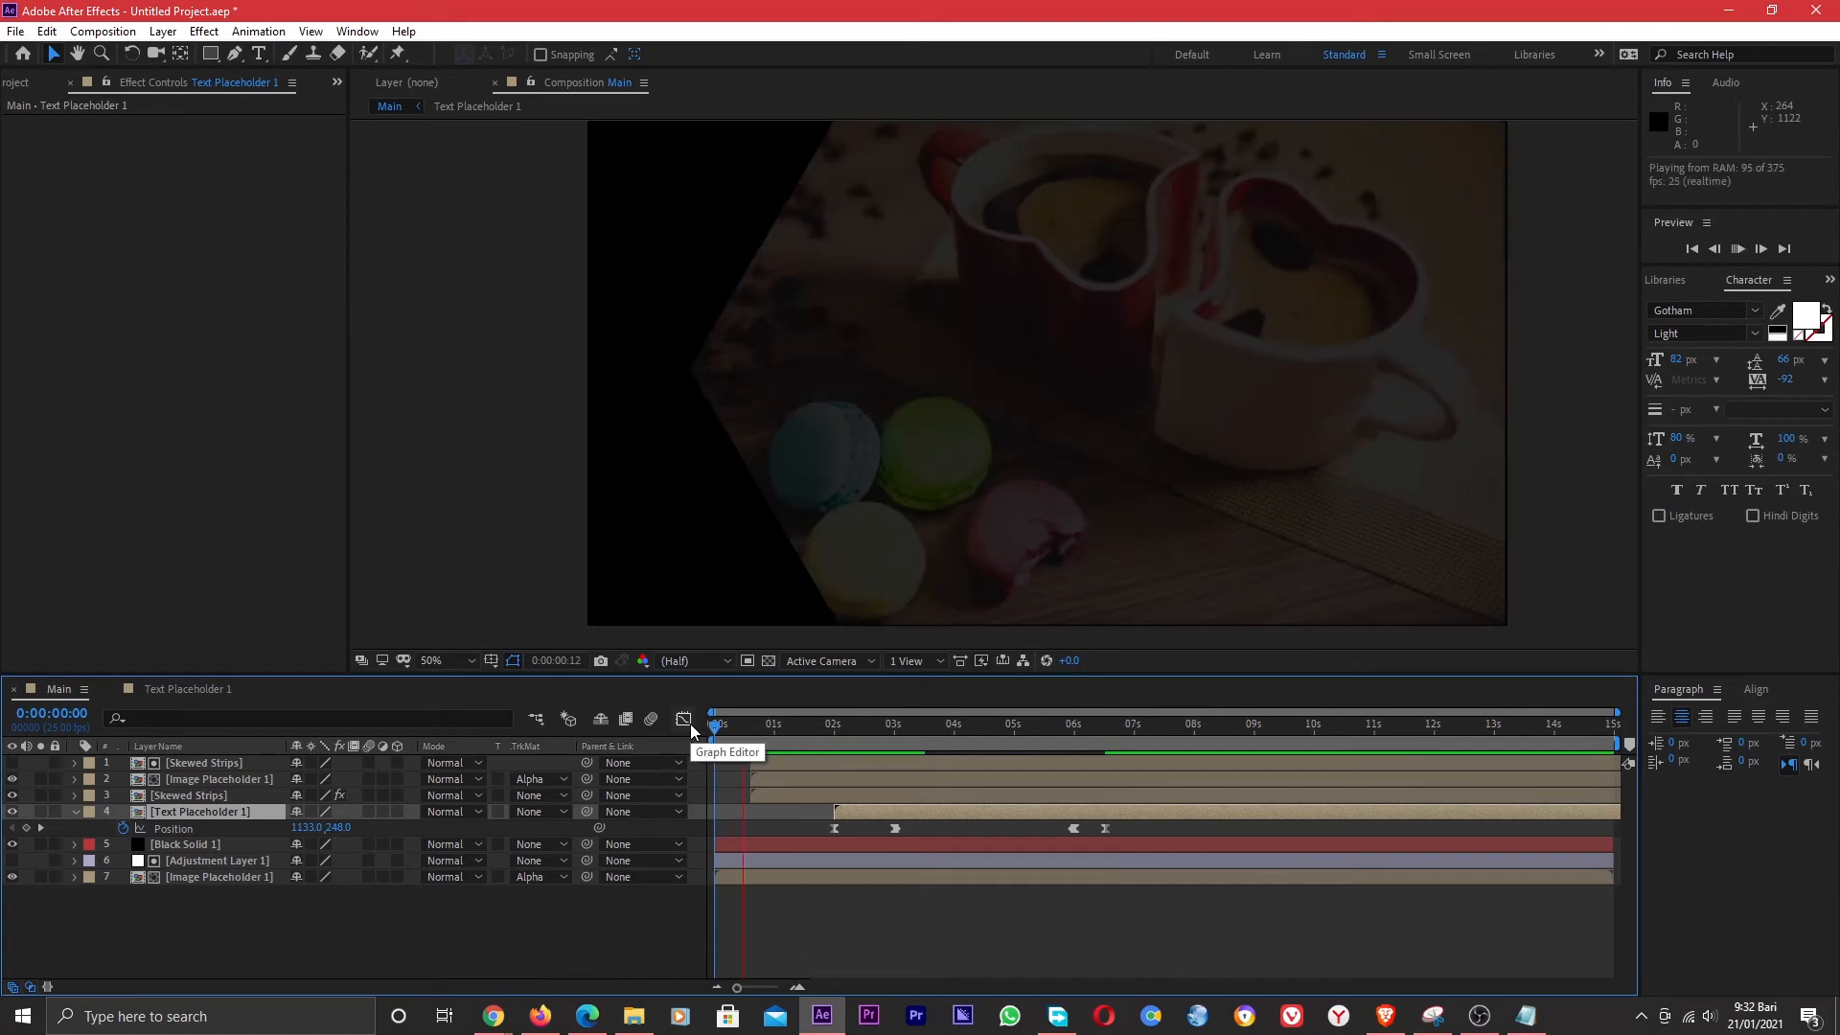
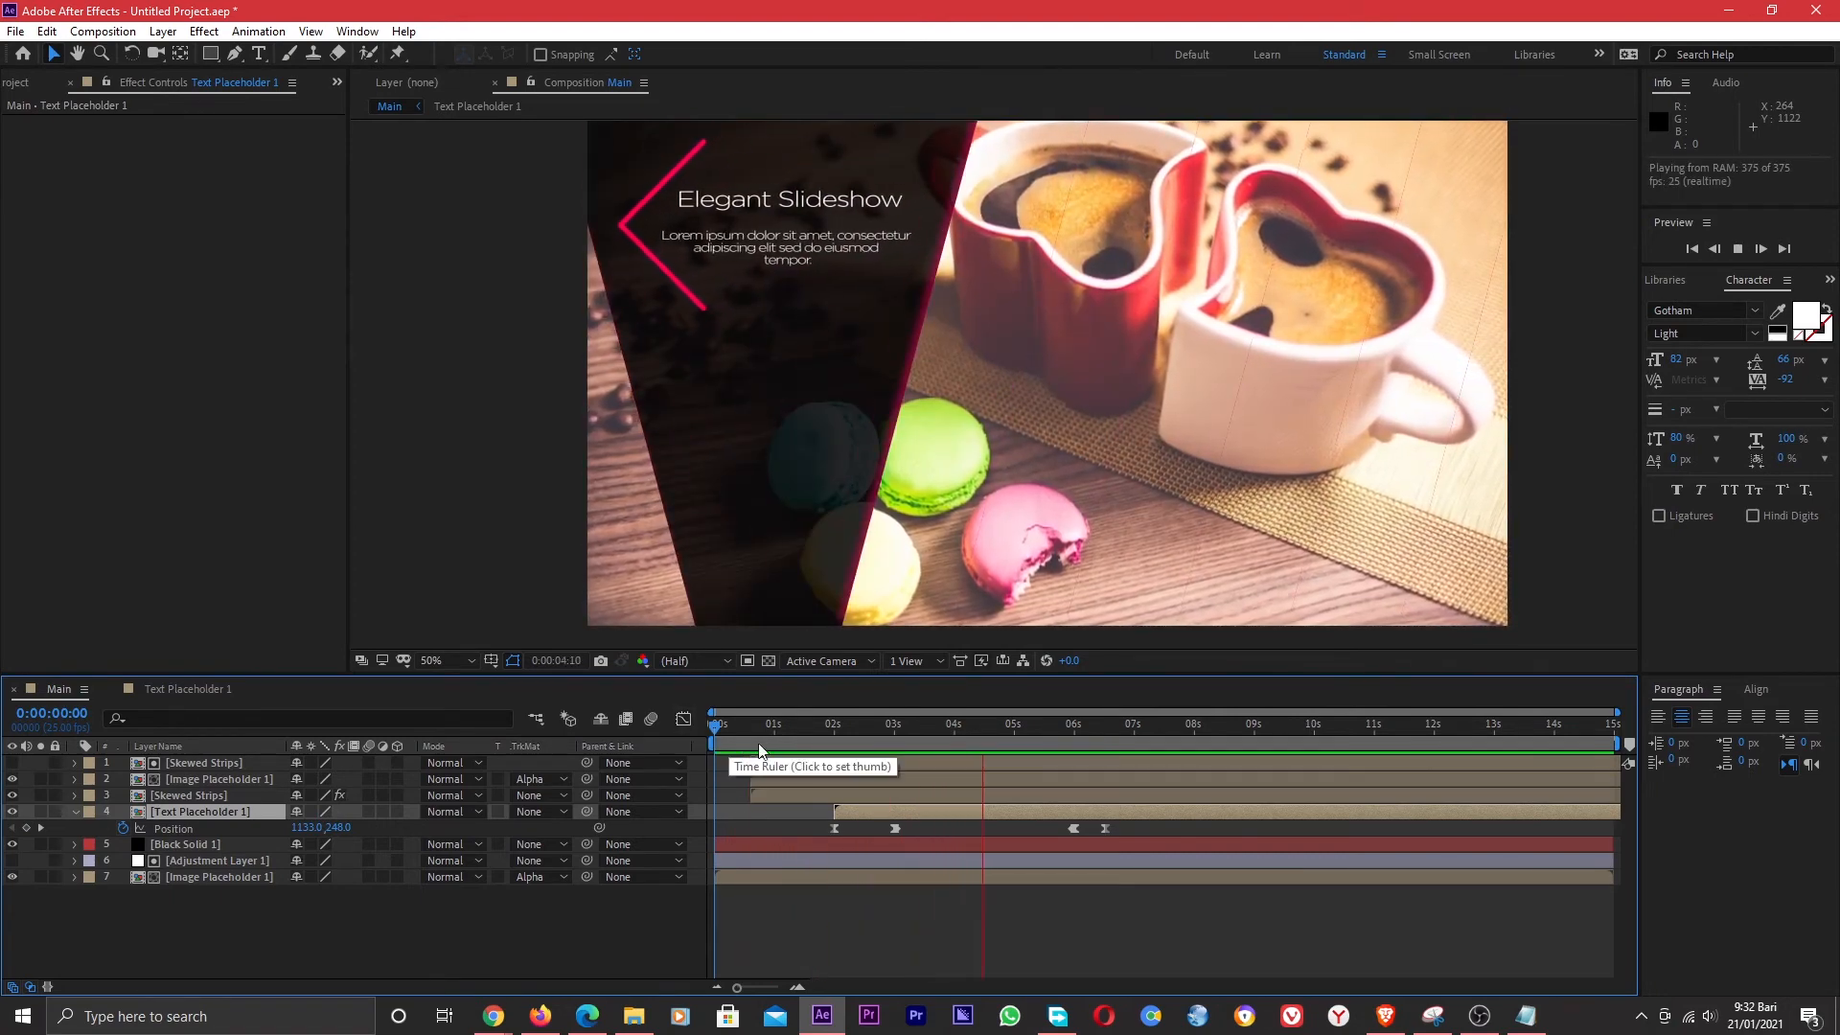
Shift the Text Placeholder 1 layer to start at 0:00:01:11 and preview the animation from the beginning.
{"action": "left_click", "coordinate": [805, 728]}
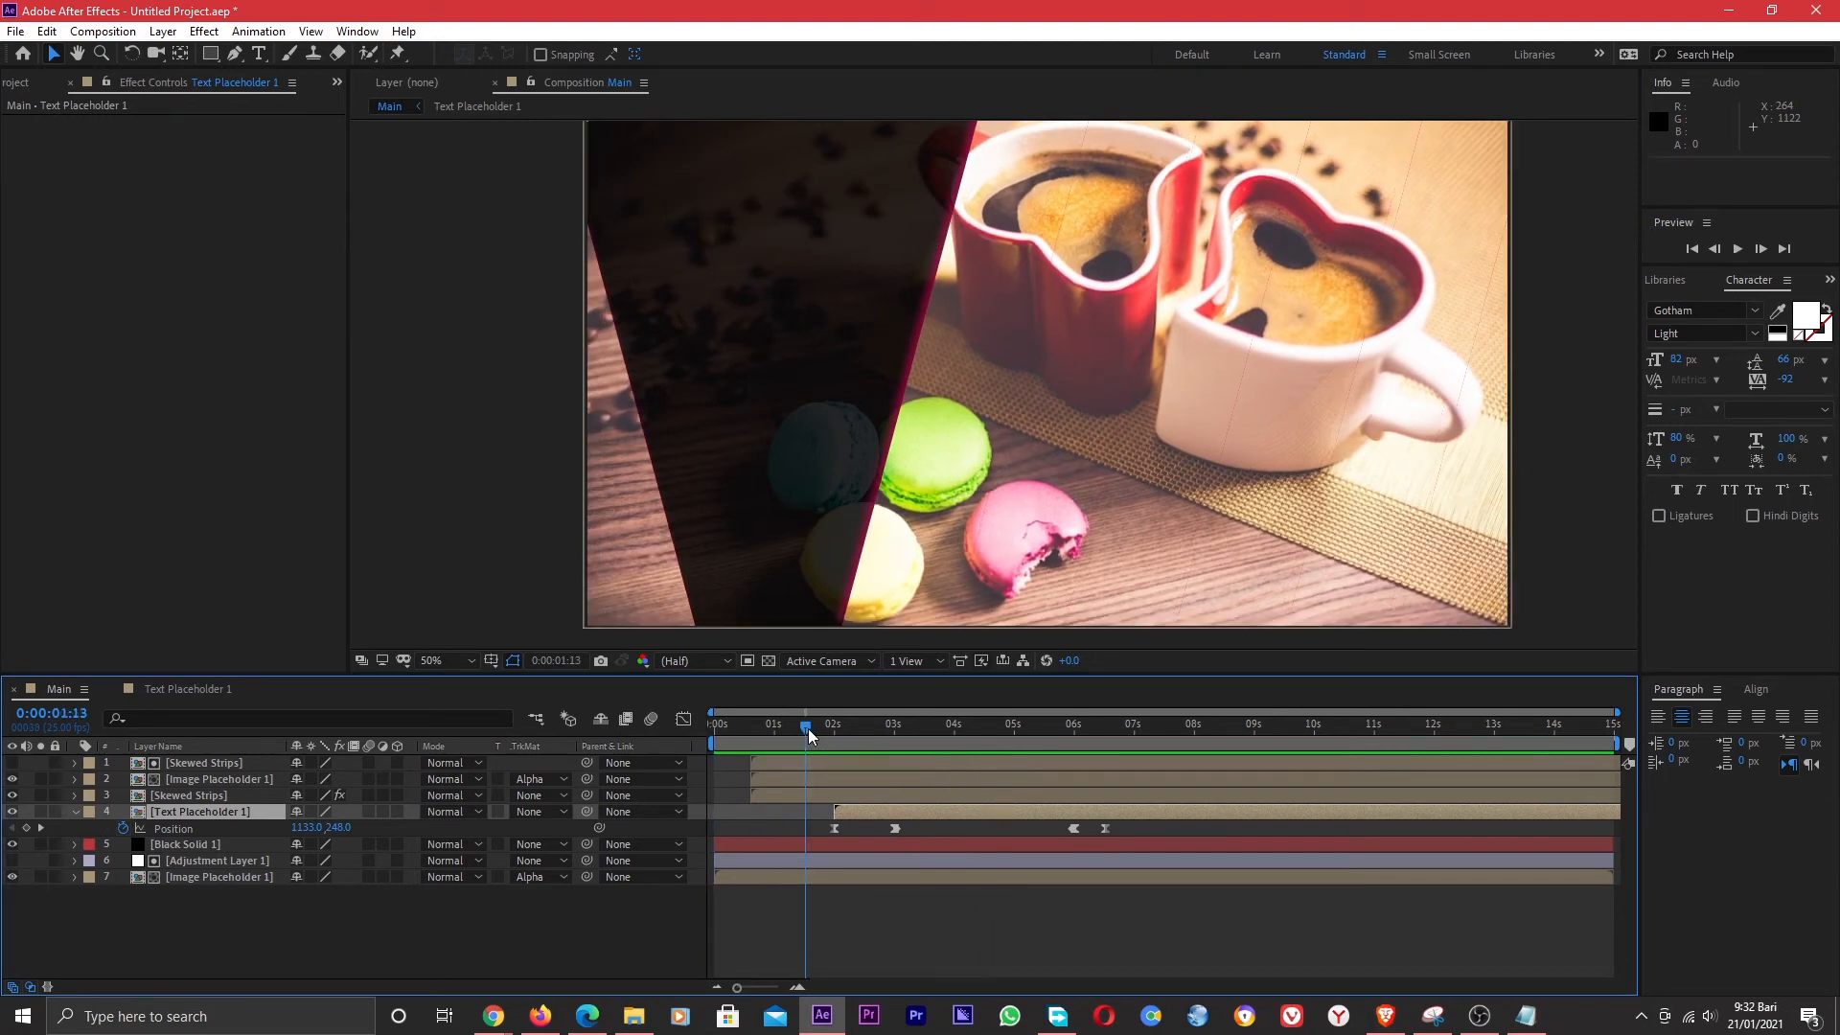
{"action": "left_click_drag", "start_coordinate": [808, 728], "coordinate": [798, 719]}
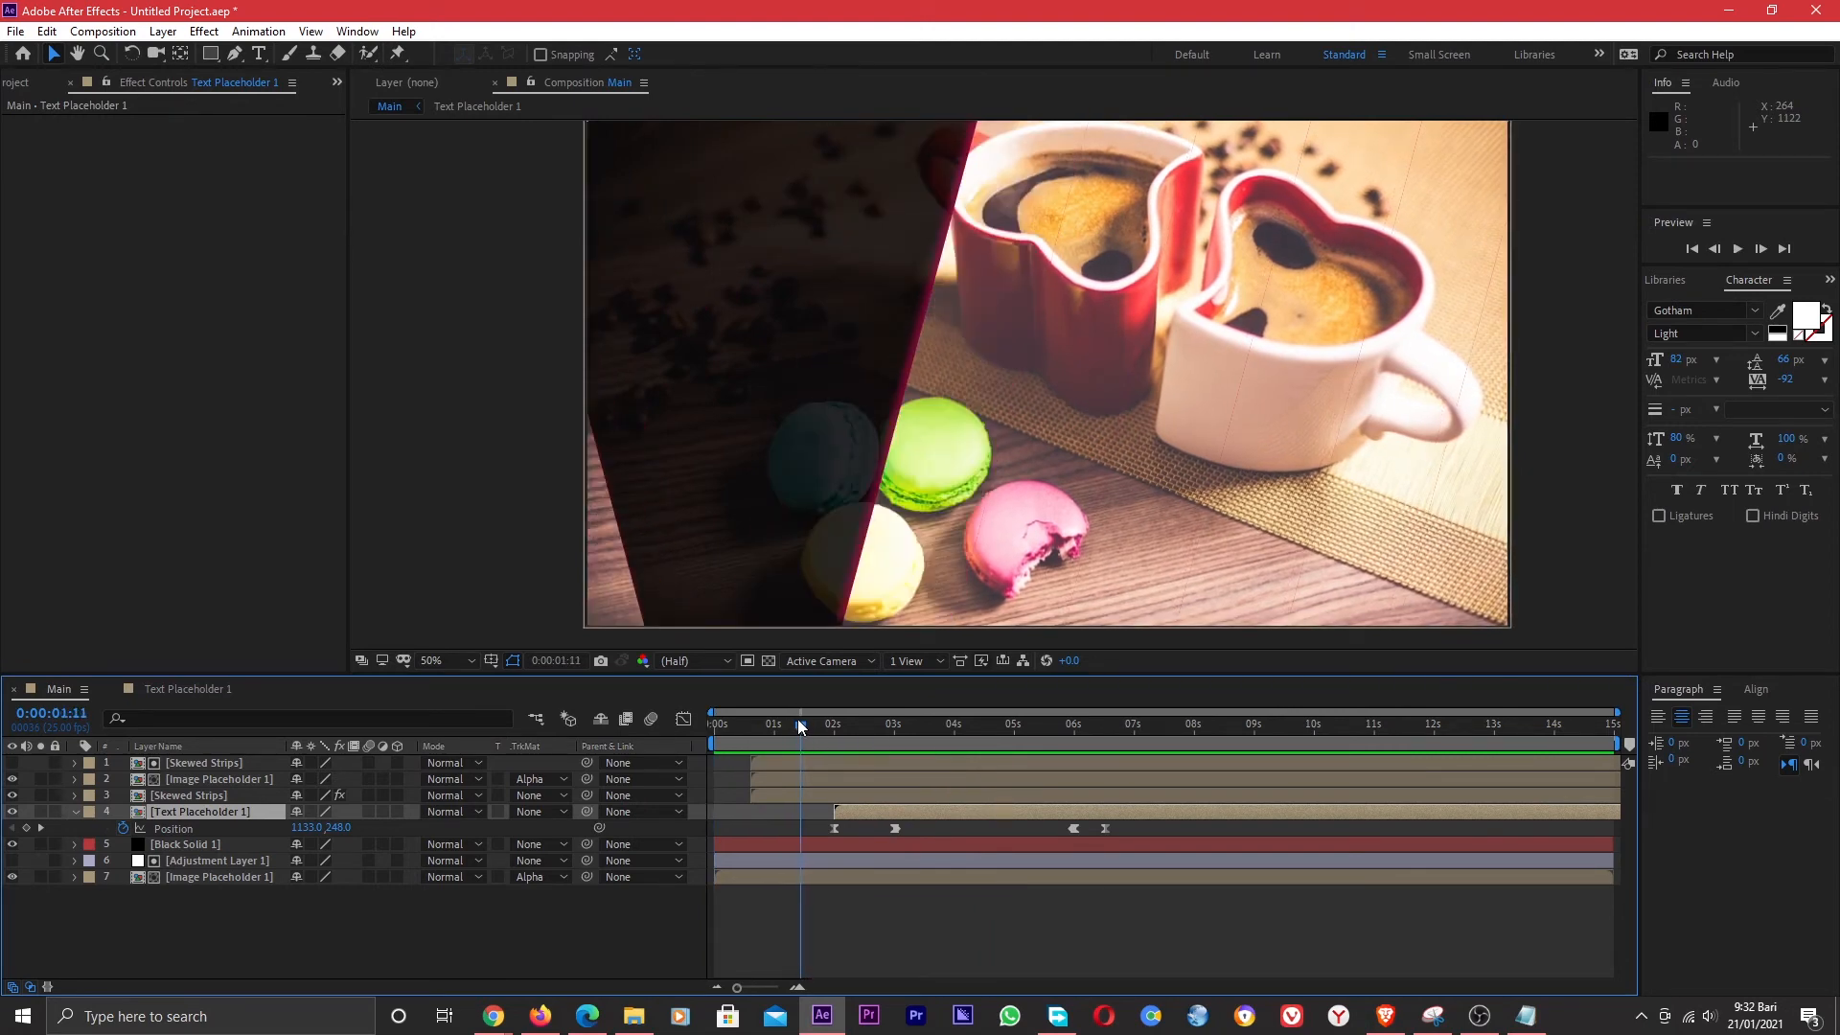
{"action": "left_click_drag", "start_coordinate": [847, 807], "coordinate": [814, 807]}
{"action": "left_click", "coordinate": [715, 725]}
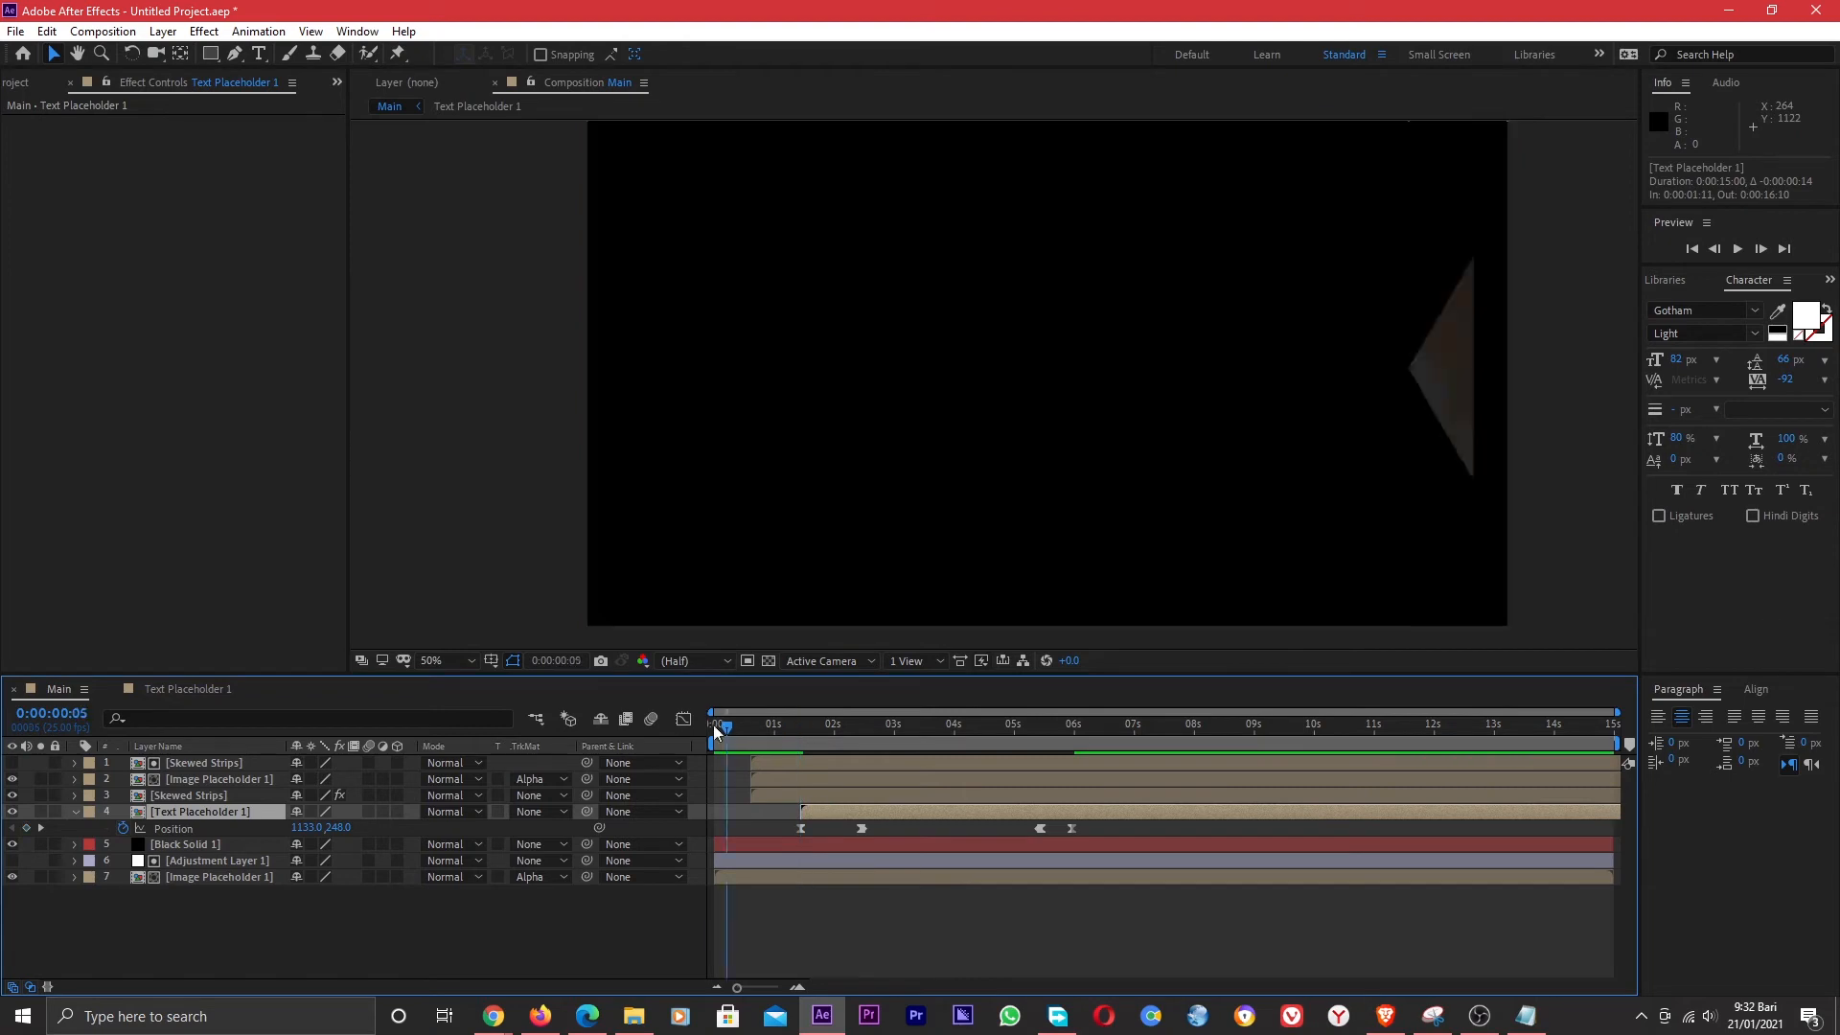
{"action": "left_click_drag", "start_coordinate": [713, 725], "coordinate": [698, 725]}
{"action": "key", "text": "space"}
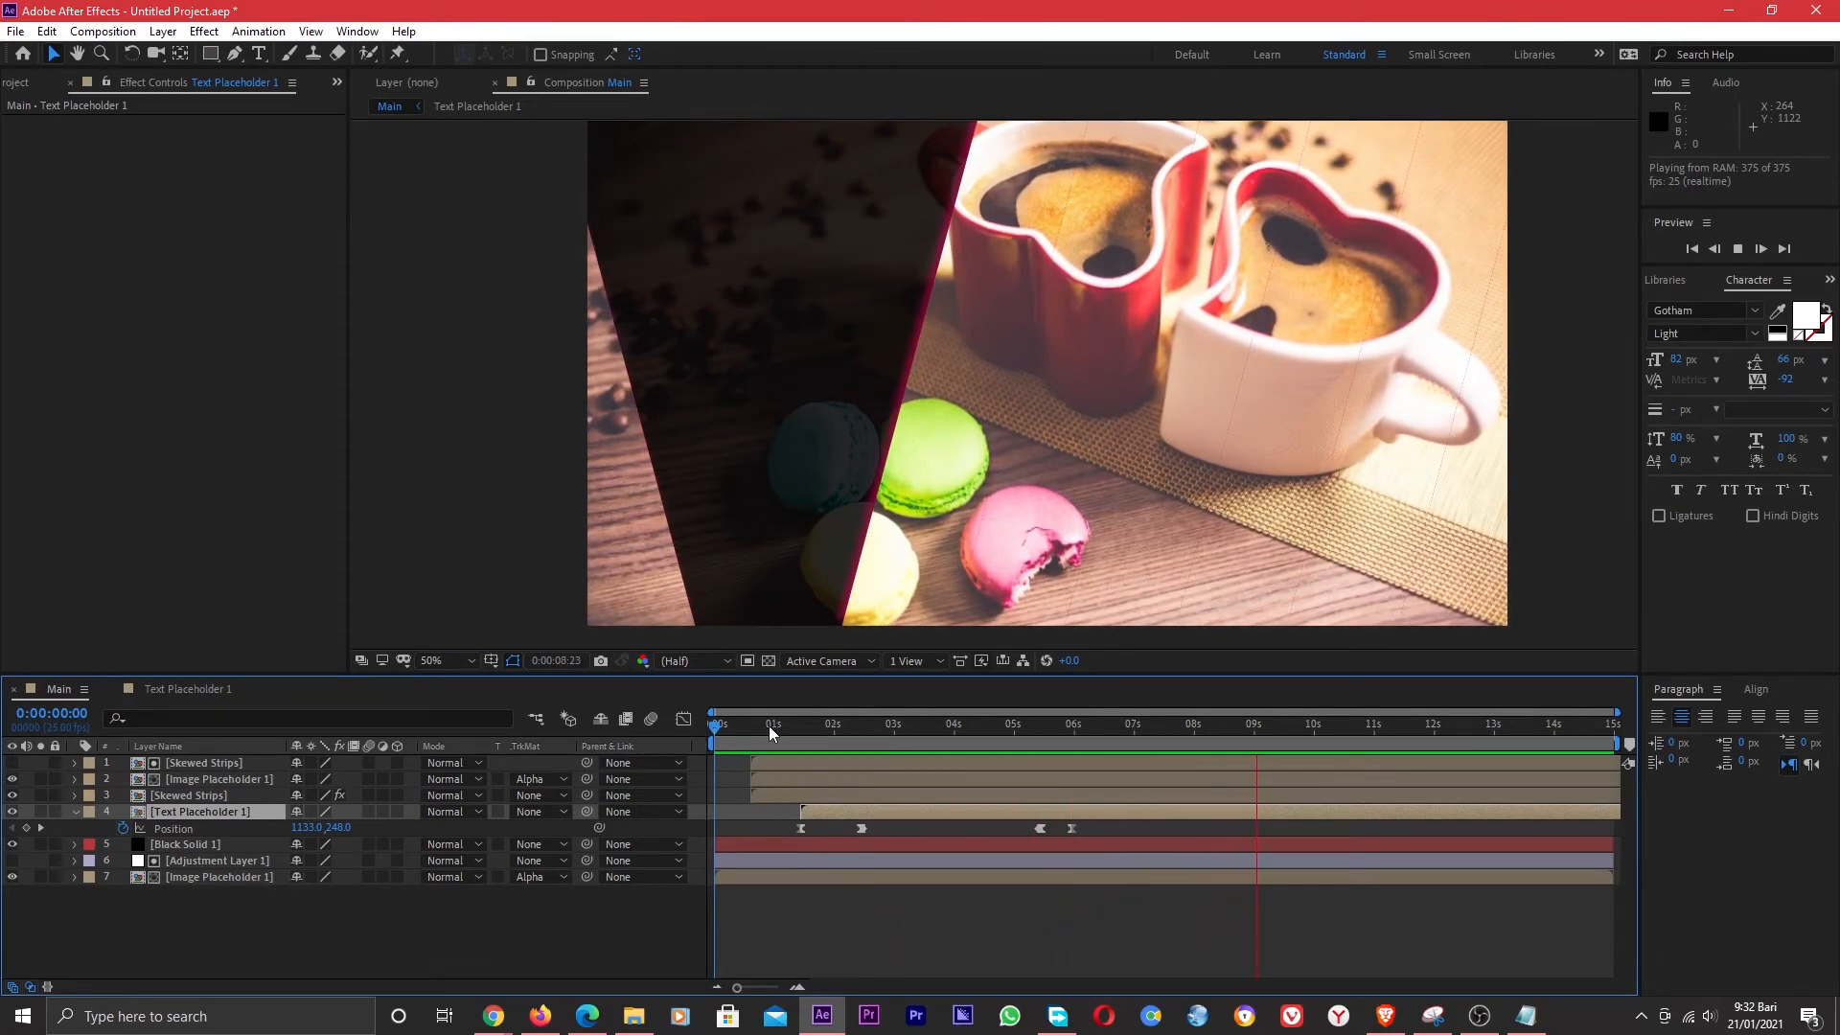
{"action": "key", "text": "space"}
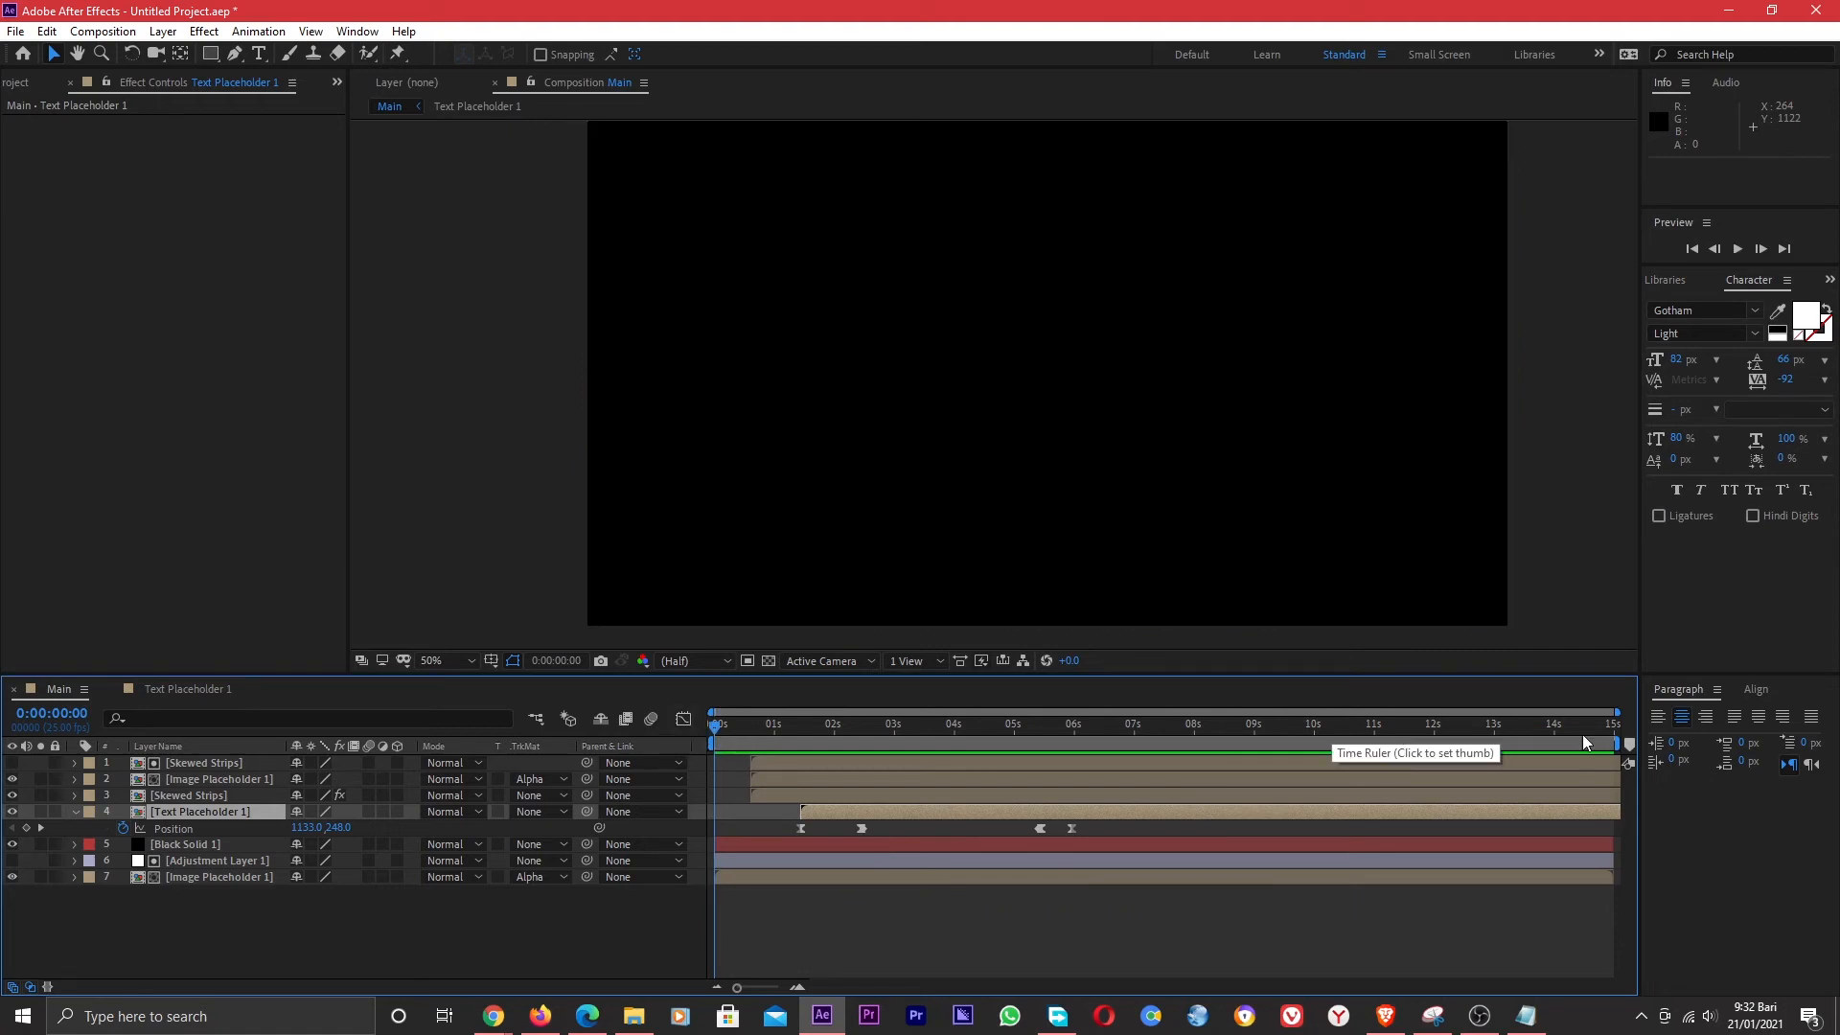
Shorten the work area to end at 0:00:05:23 for a preview, and extend its end to 0:00:07:00.
{"action": "left_click_drag", "start_coordinate": [1617, 743], "coordinate": [1090, 739]}
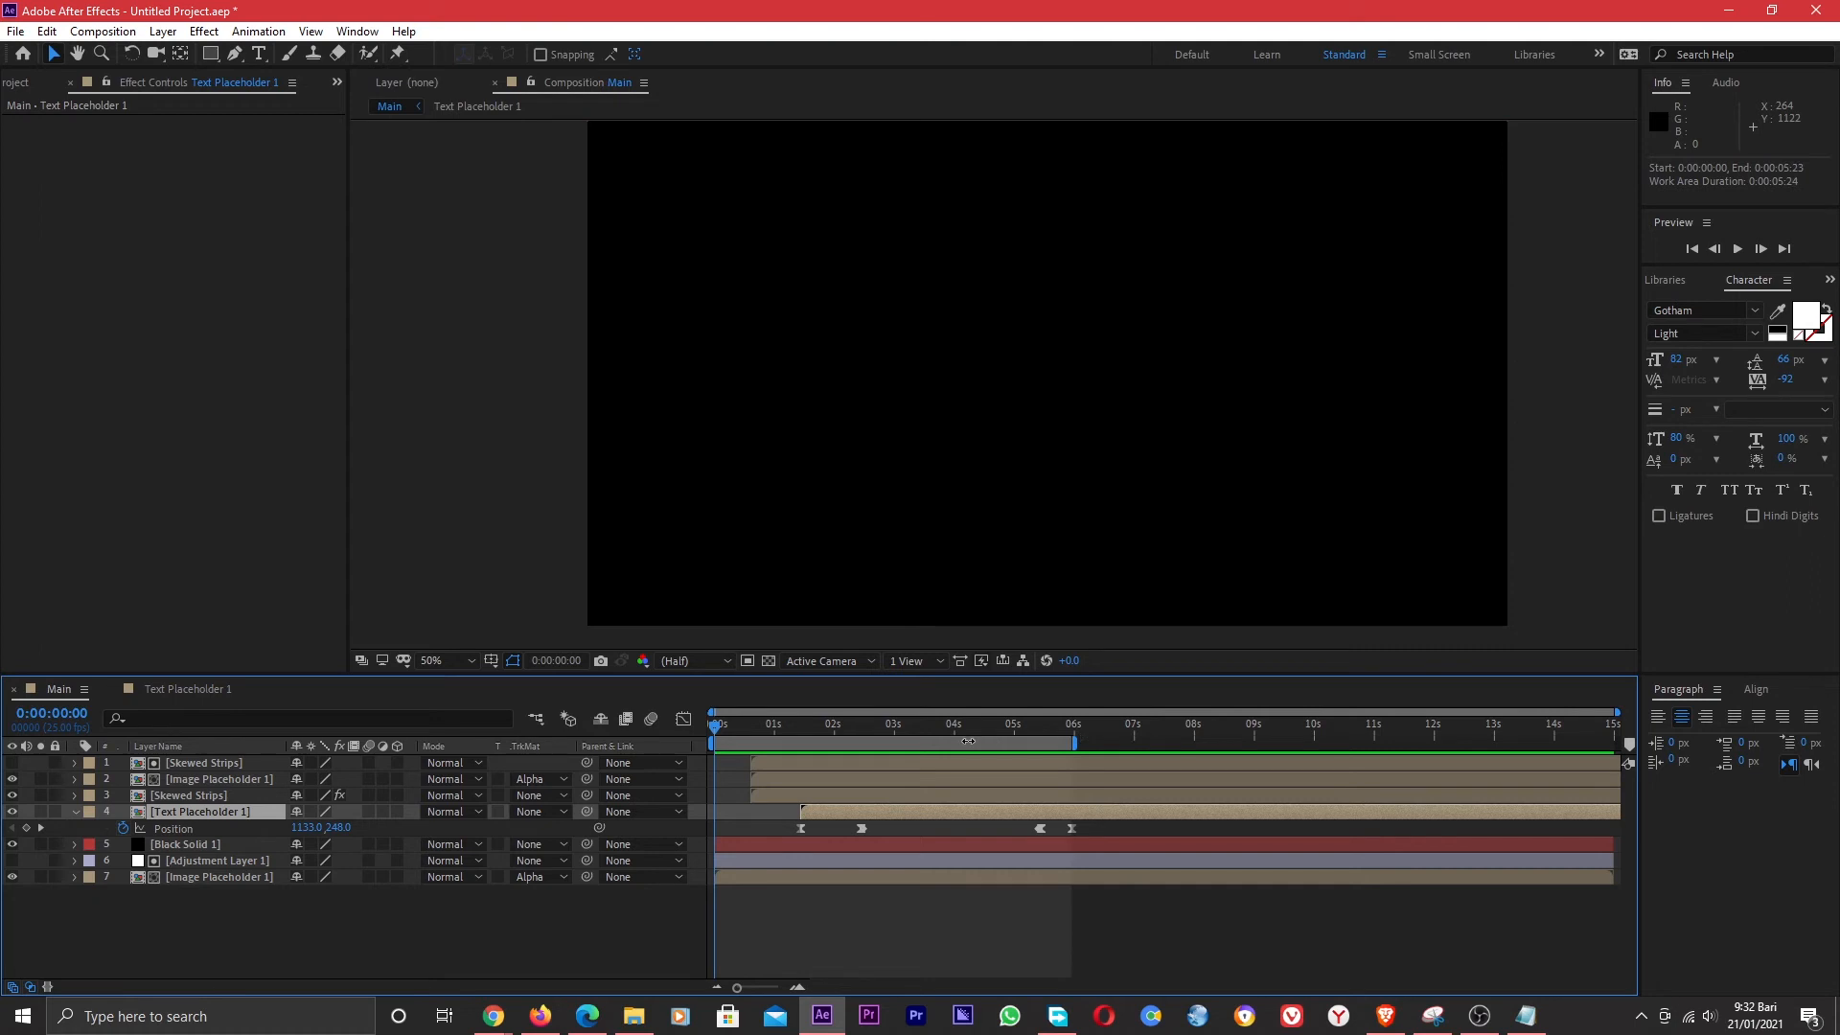
{"action": "key", "text": "space"}
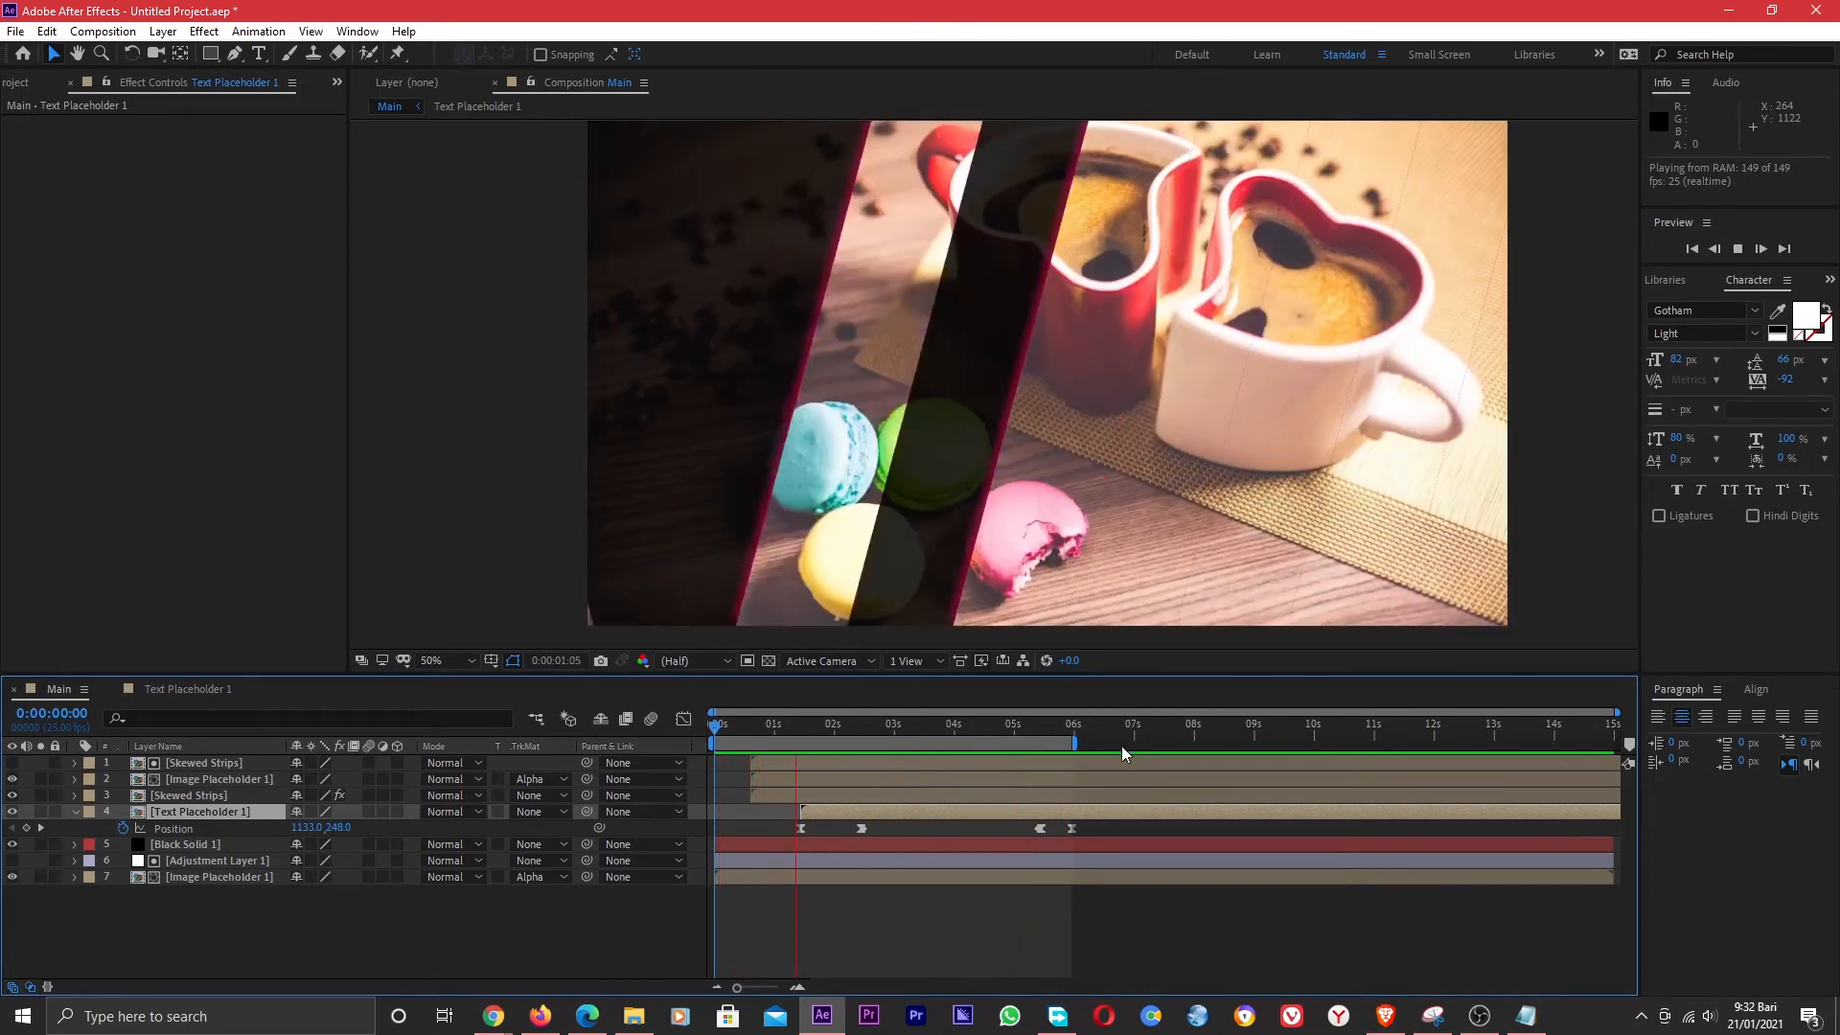
{"action": "left_click_drag", "start_coordinate": [1075, 743], "coordinate": [1150, 746]}
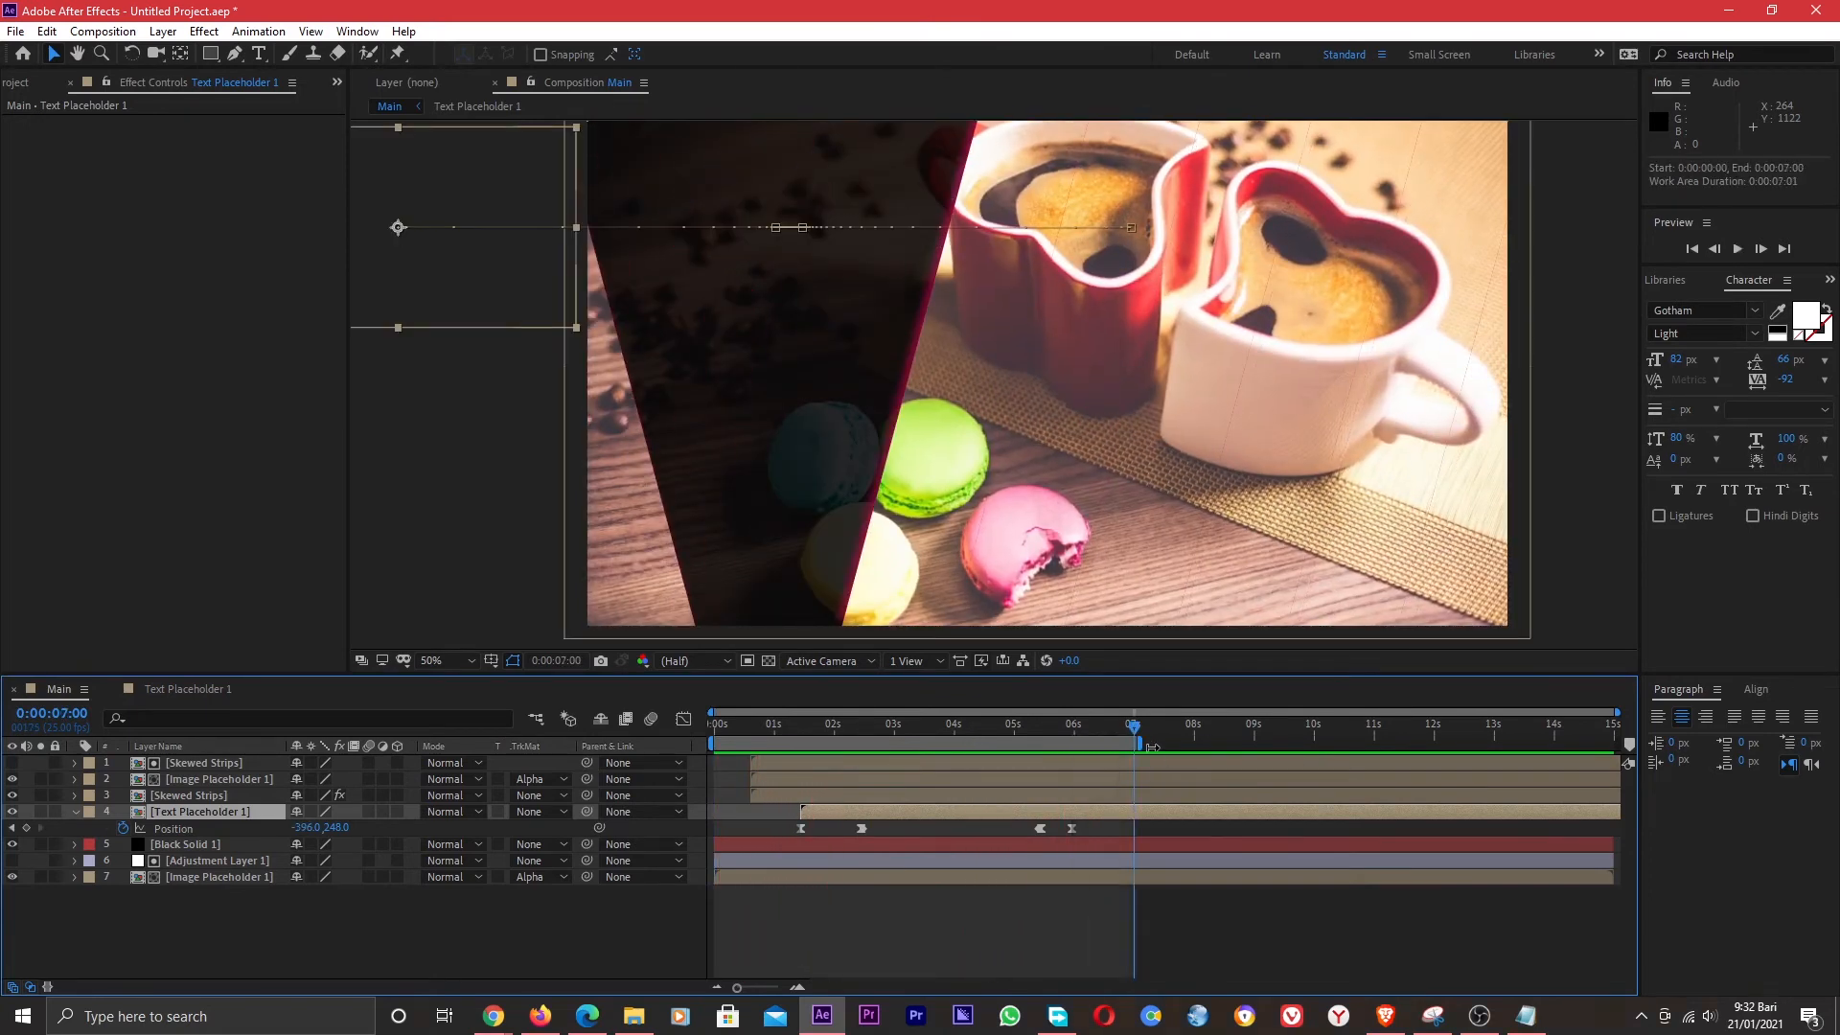
Pre-compose all seven layers of Main into a composition named Slide 1 and close the Text Placeholder 1 timeline.
{"action": "left_click", "coordinate": [164, 692]}
{"action": "left_click", "coordinate": [58, 689]}
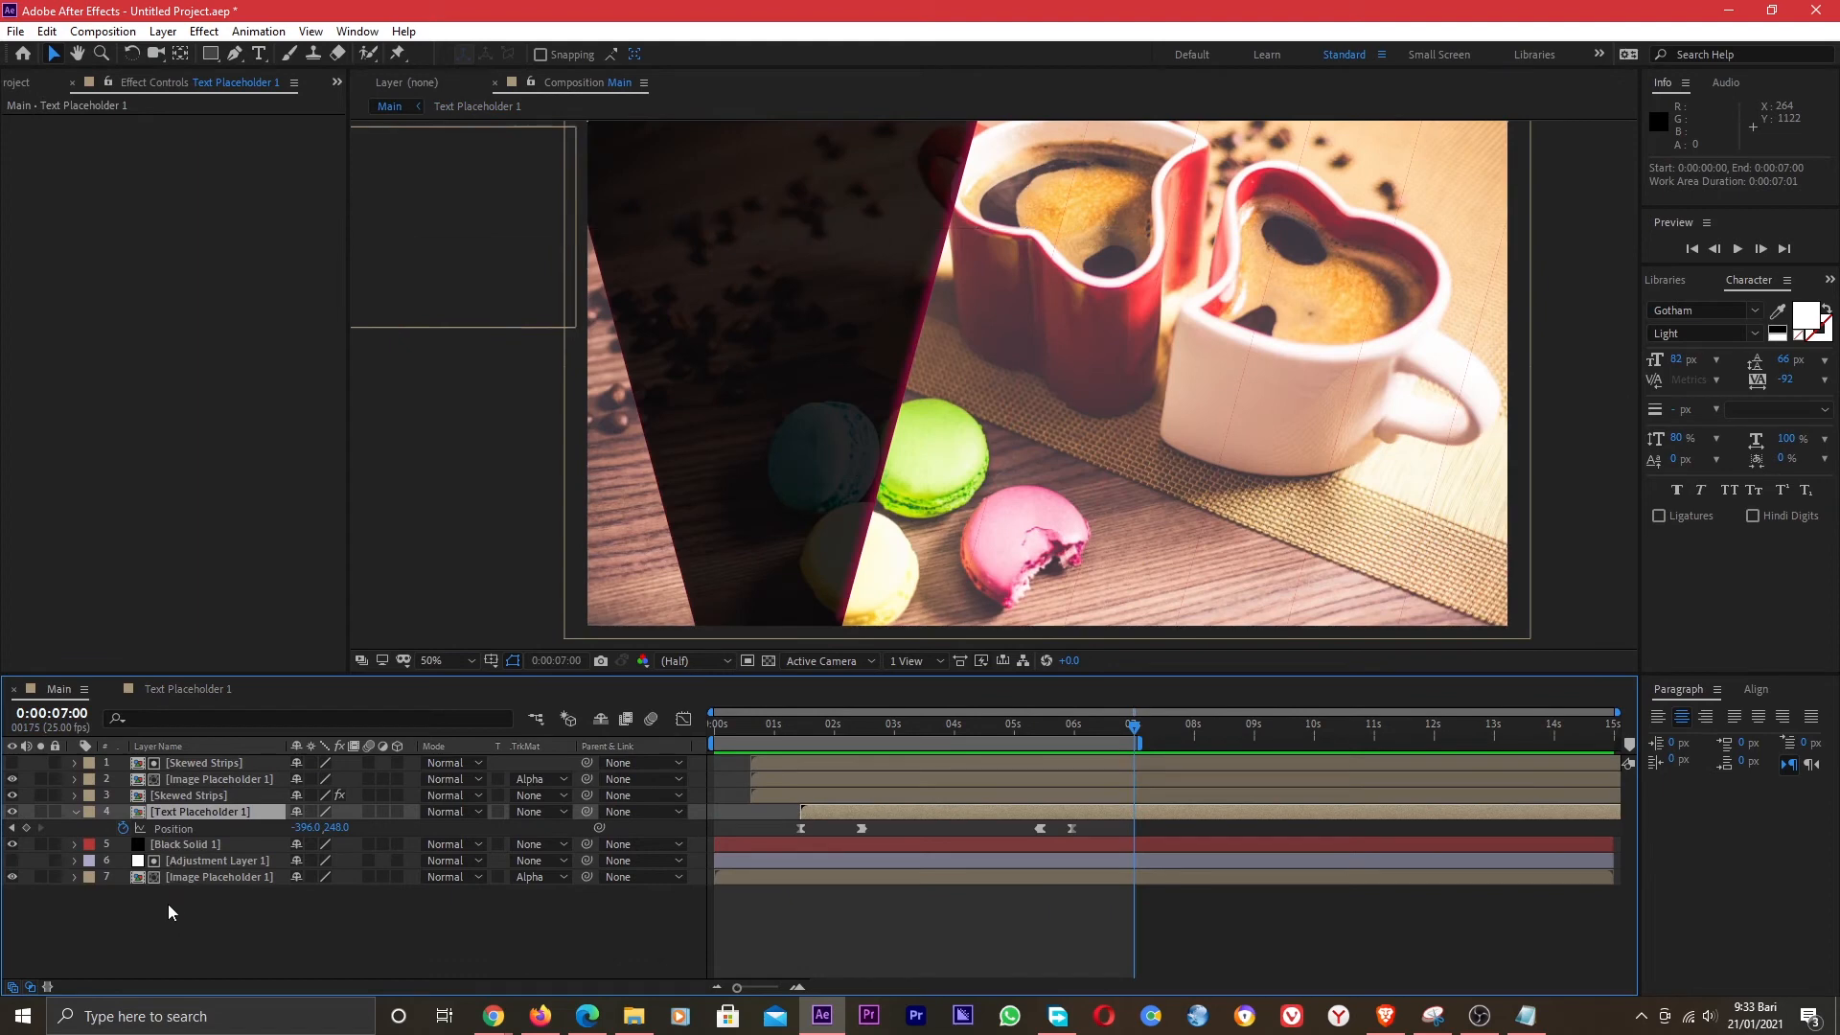
{"action": "left_click", "coordinate": [168, 904]}
{"action": "left_click", "coordinate": [72, 810]}
{"action": "left_click_drag", "start_coordinate": [180, 910], "coordinate": [207, 761]}
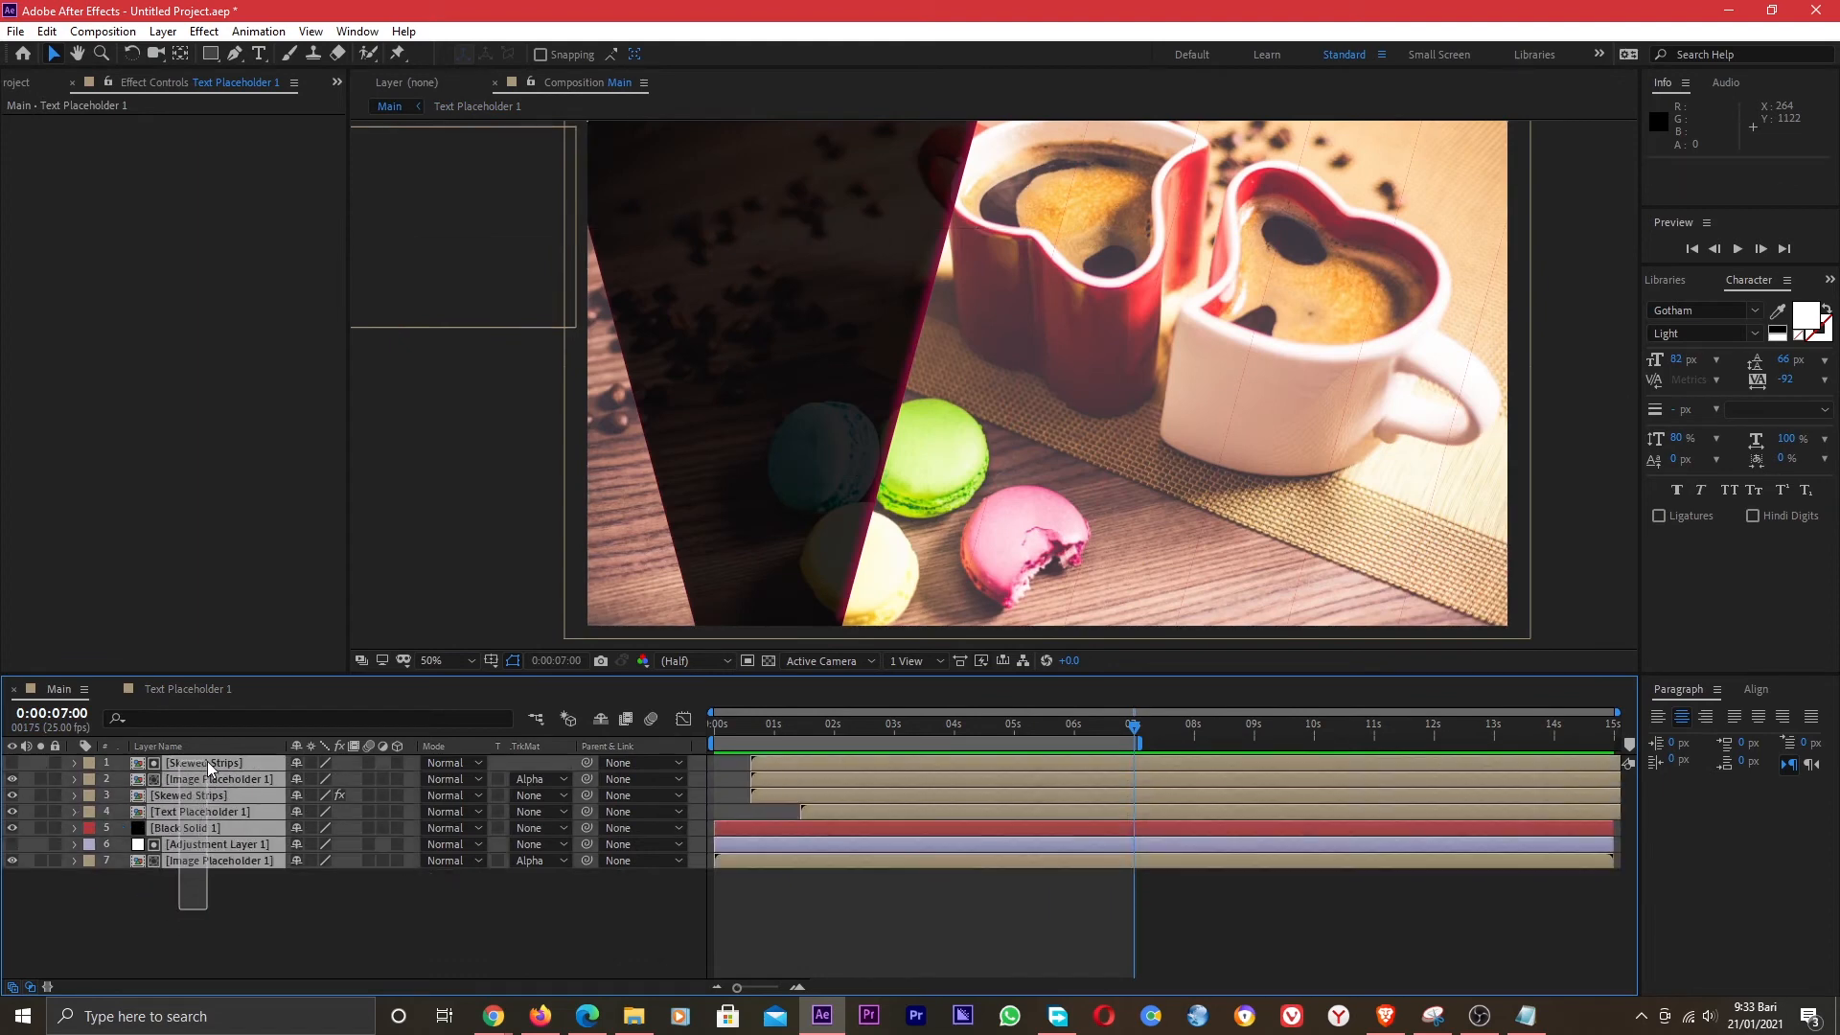
{"action": "right_click", "coordinate": [207, 761]}
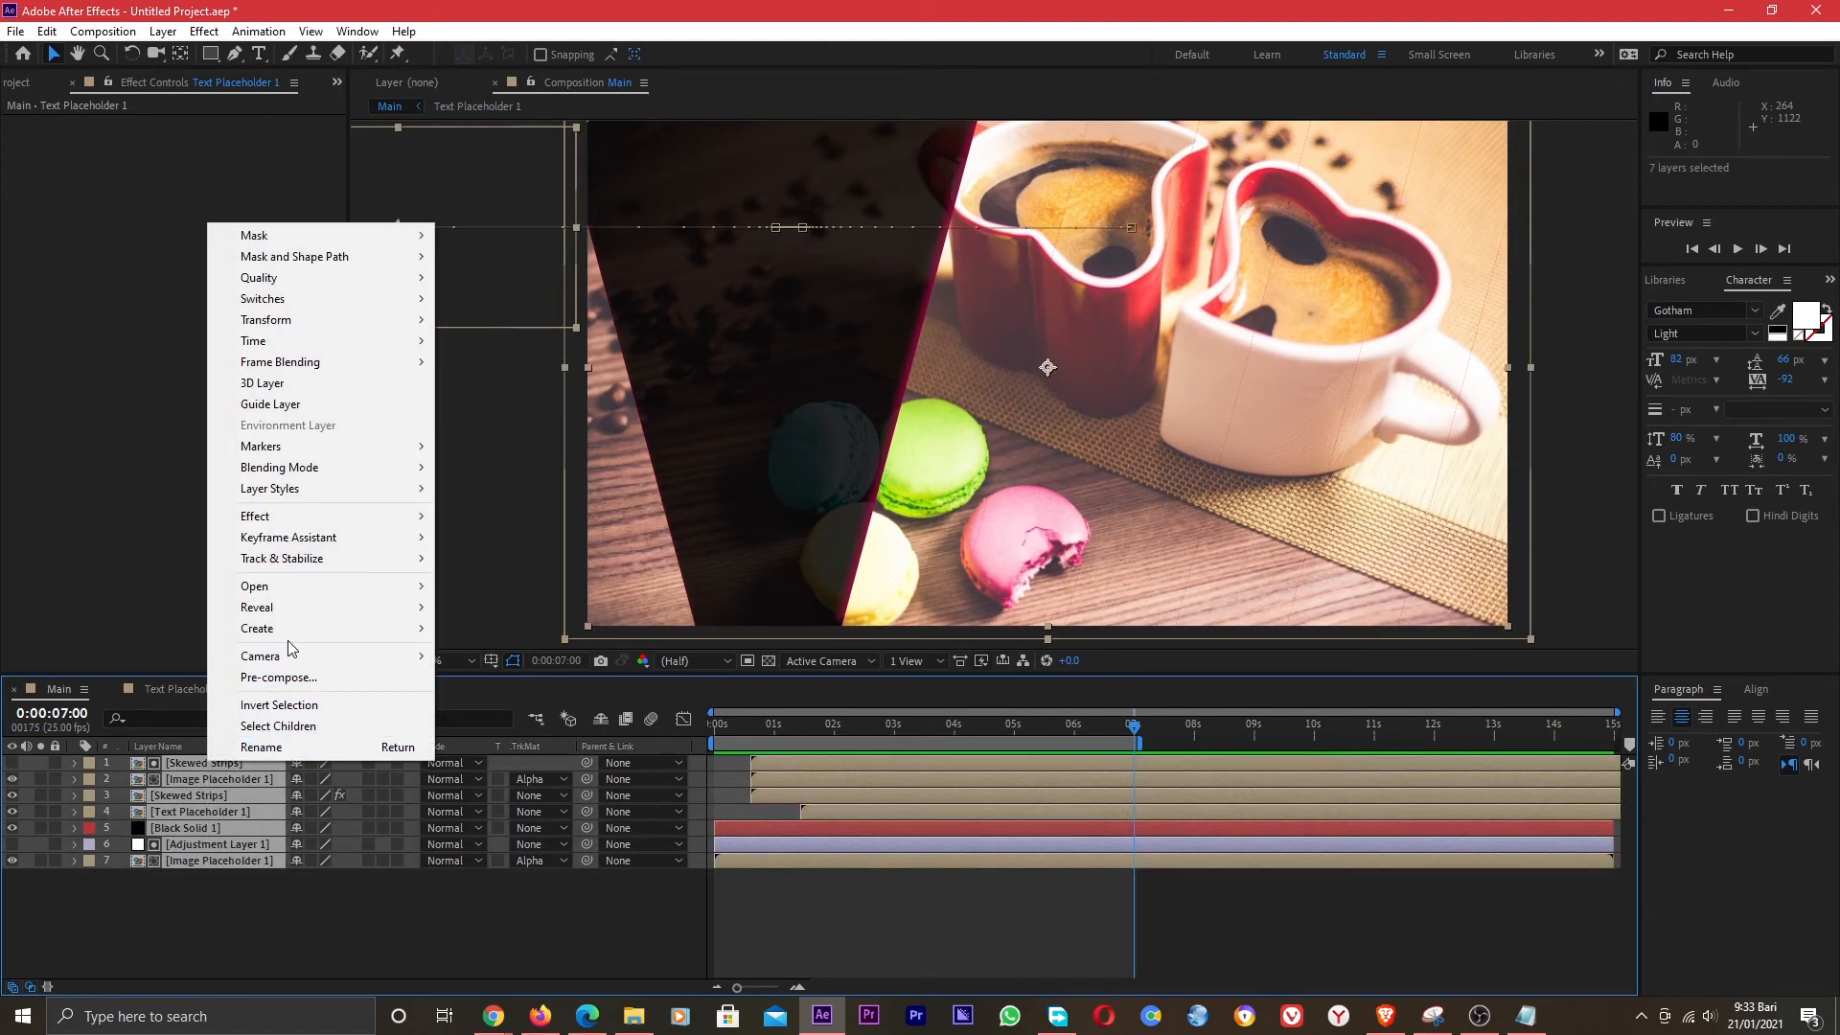
{"action": "left_click", "coordinate": [285, 678]}
{"action": "type", "text": "Slide 1"}
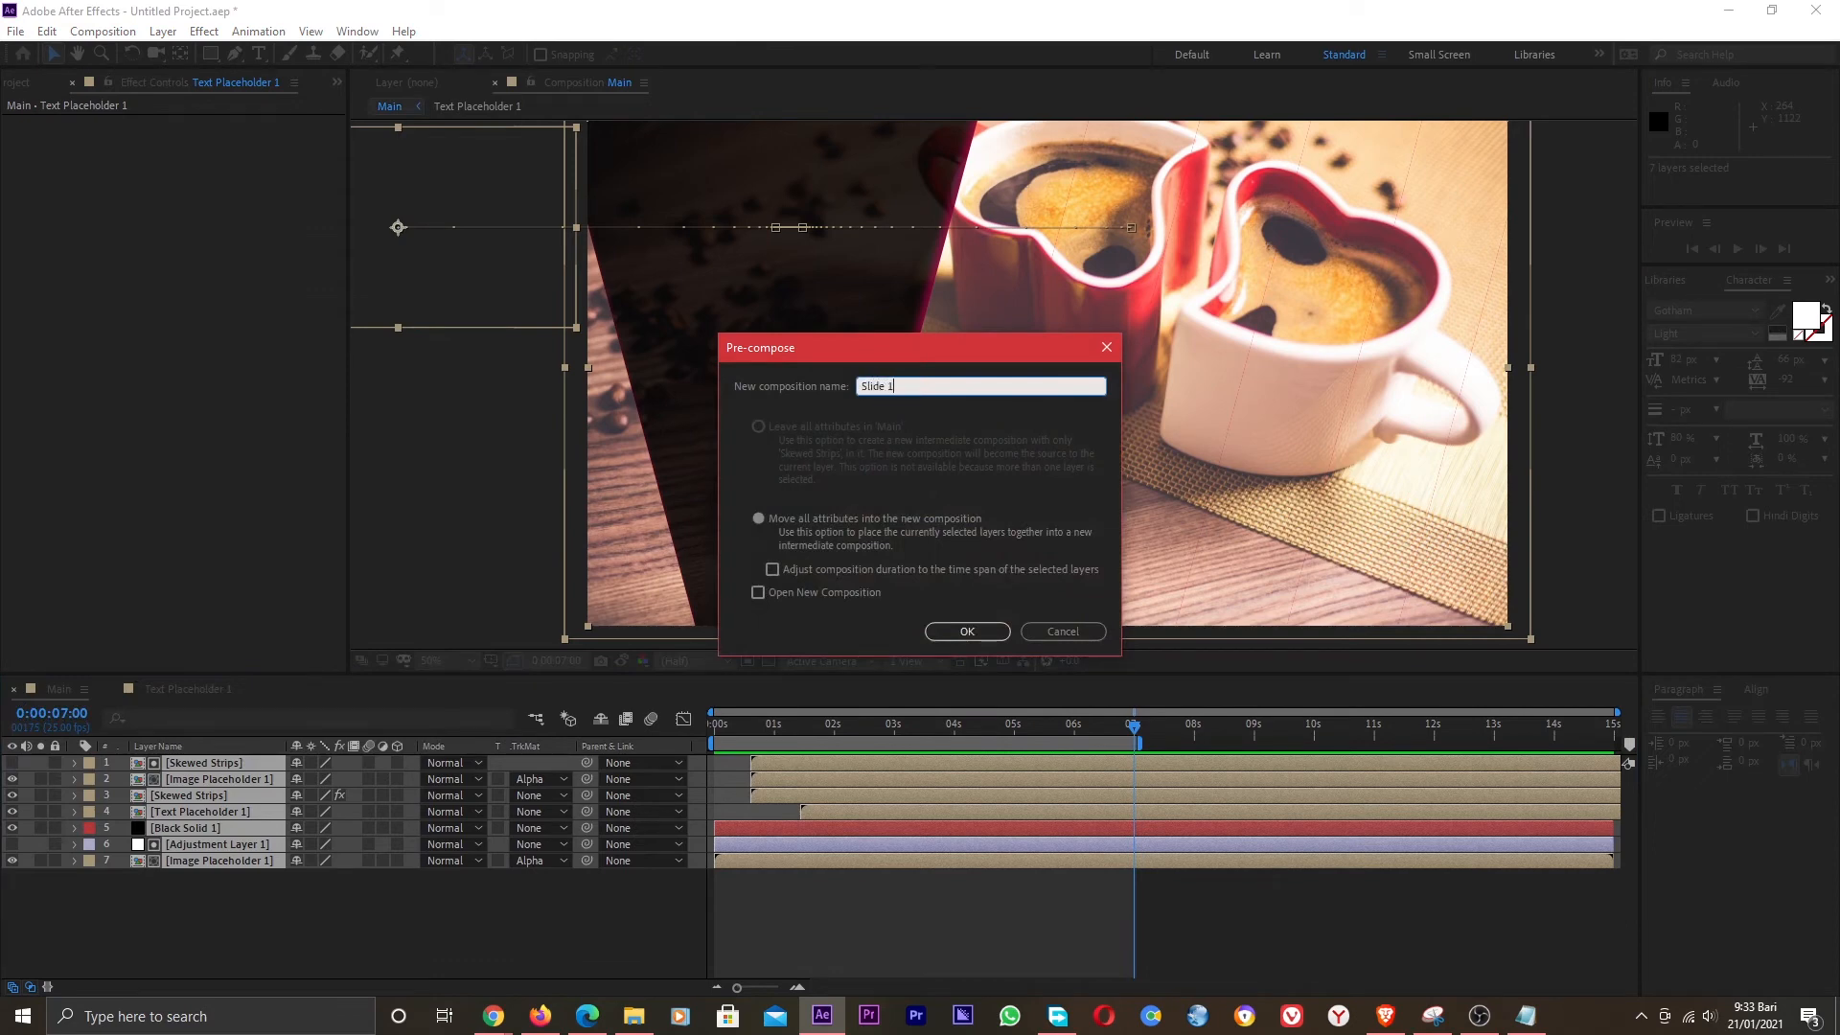
{"action": "left_click", "coordinate": [944, 630]}
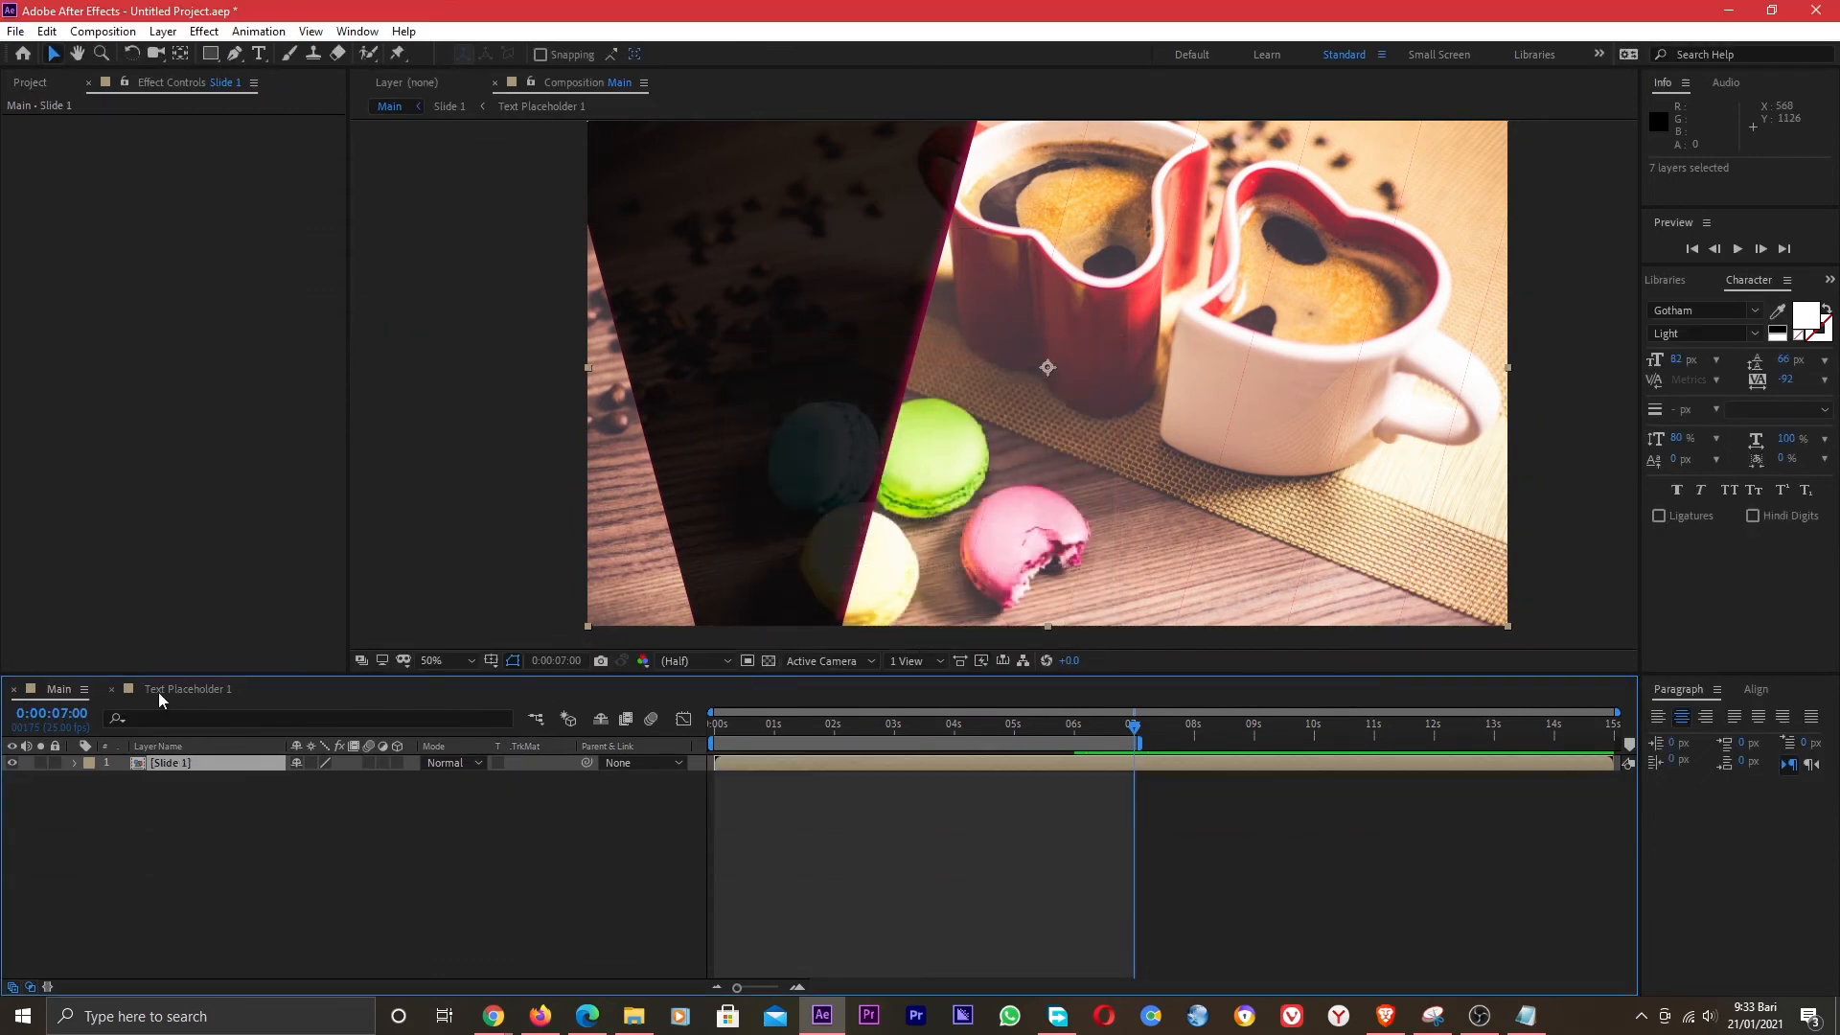
{"action": "left_click", "coordinate": [111, 690]}
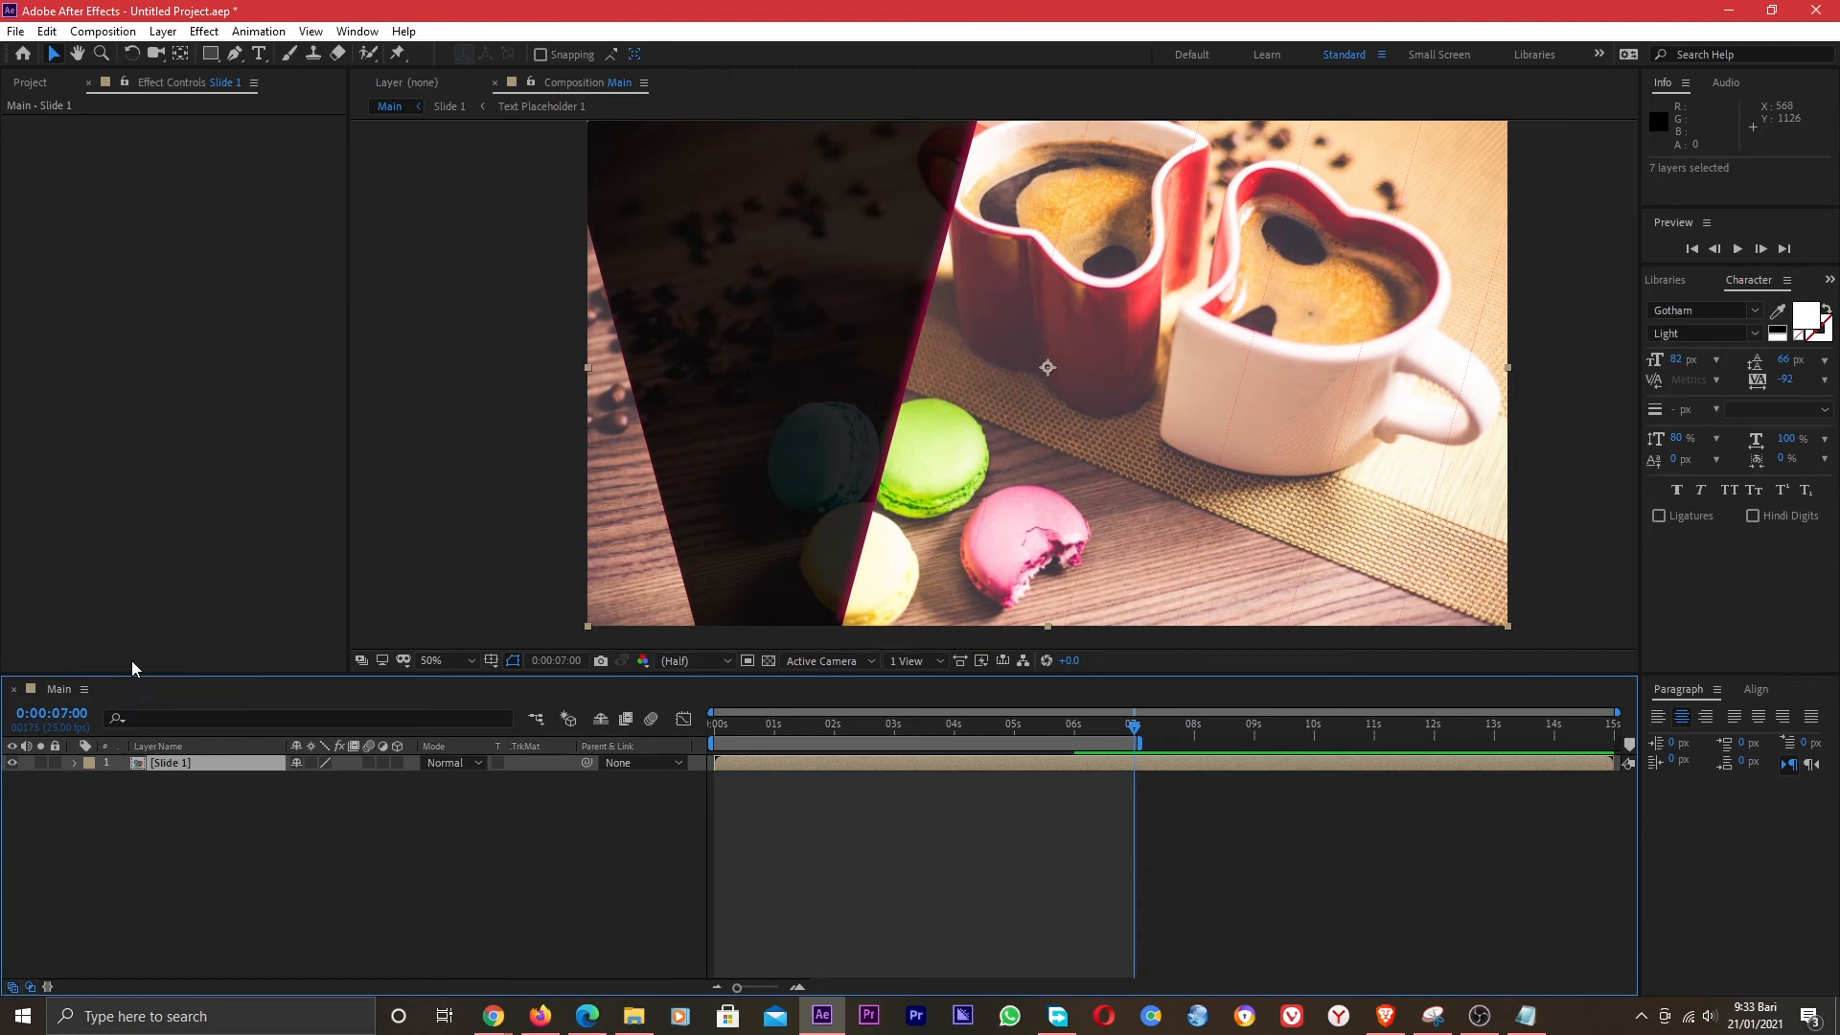
Duplicate the Slide 1 composition, add Slide 2 above Slide 1 in Main, and extend the work area to 0:00:14:14.
{"action": "left_click", "coordinate": [29, 88]}
{"action": "left_click", "coordinate": [74, 364]}
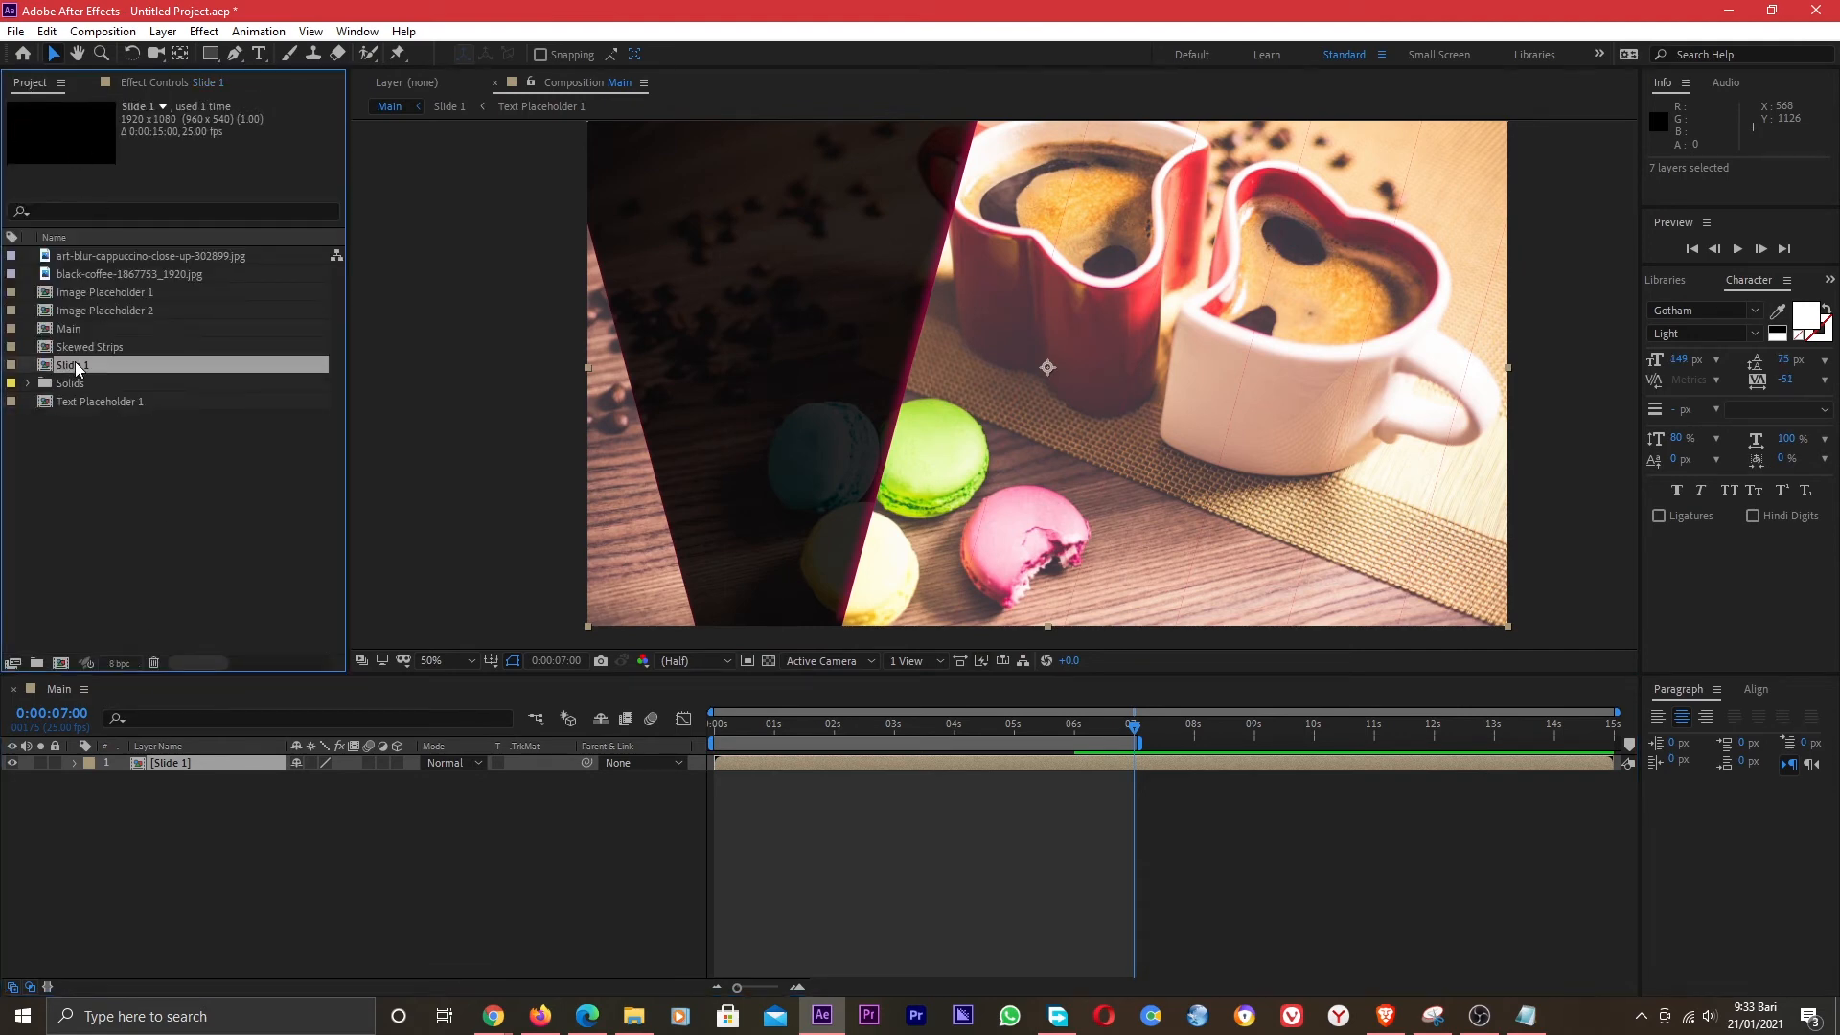
{"action": "key", "text": "ctrl+d"}
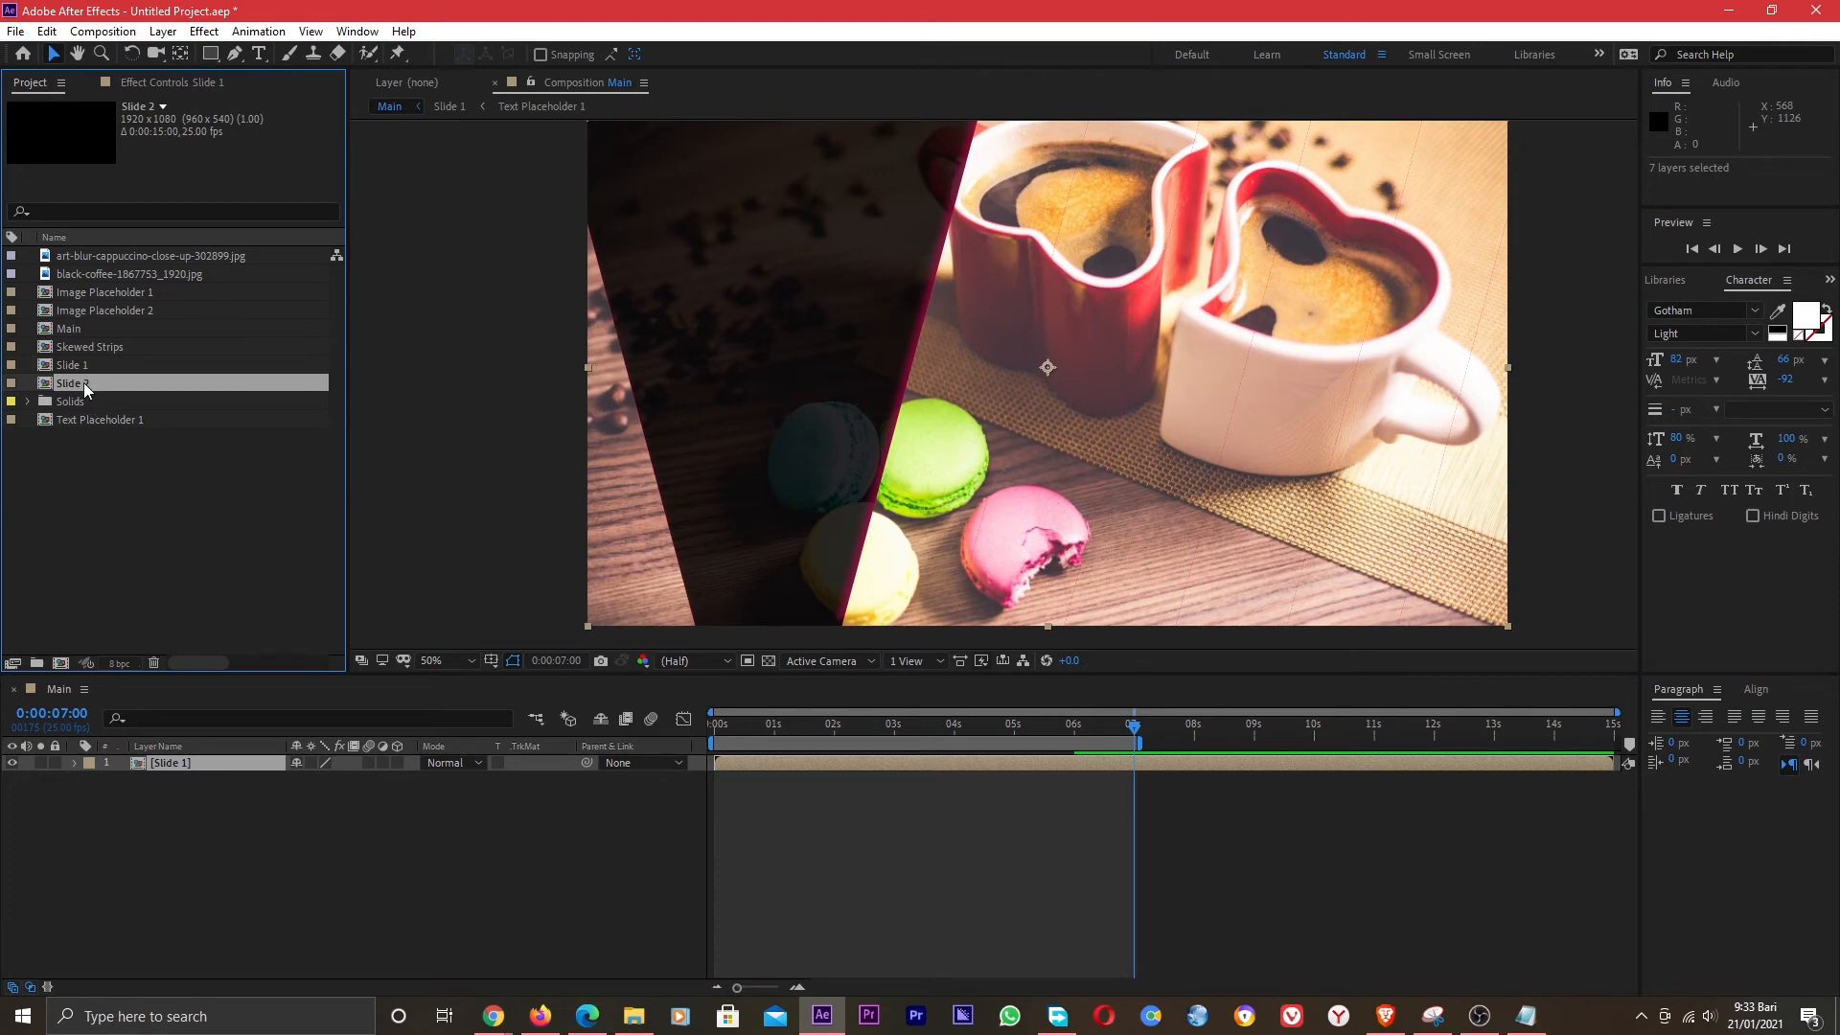
{"action": "left_click_drag", "start_coordinate": [83, 383], "coordinate": [176, 767]}
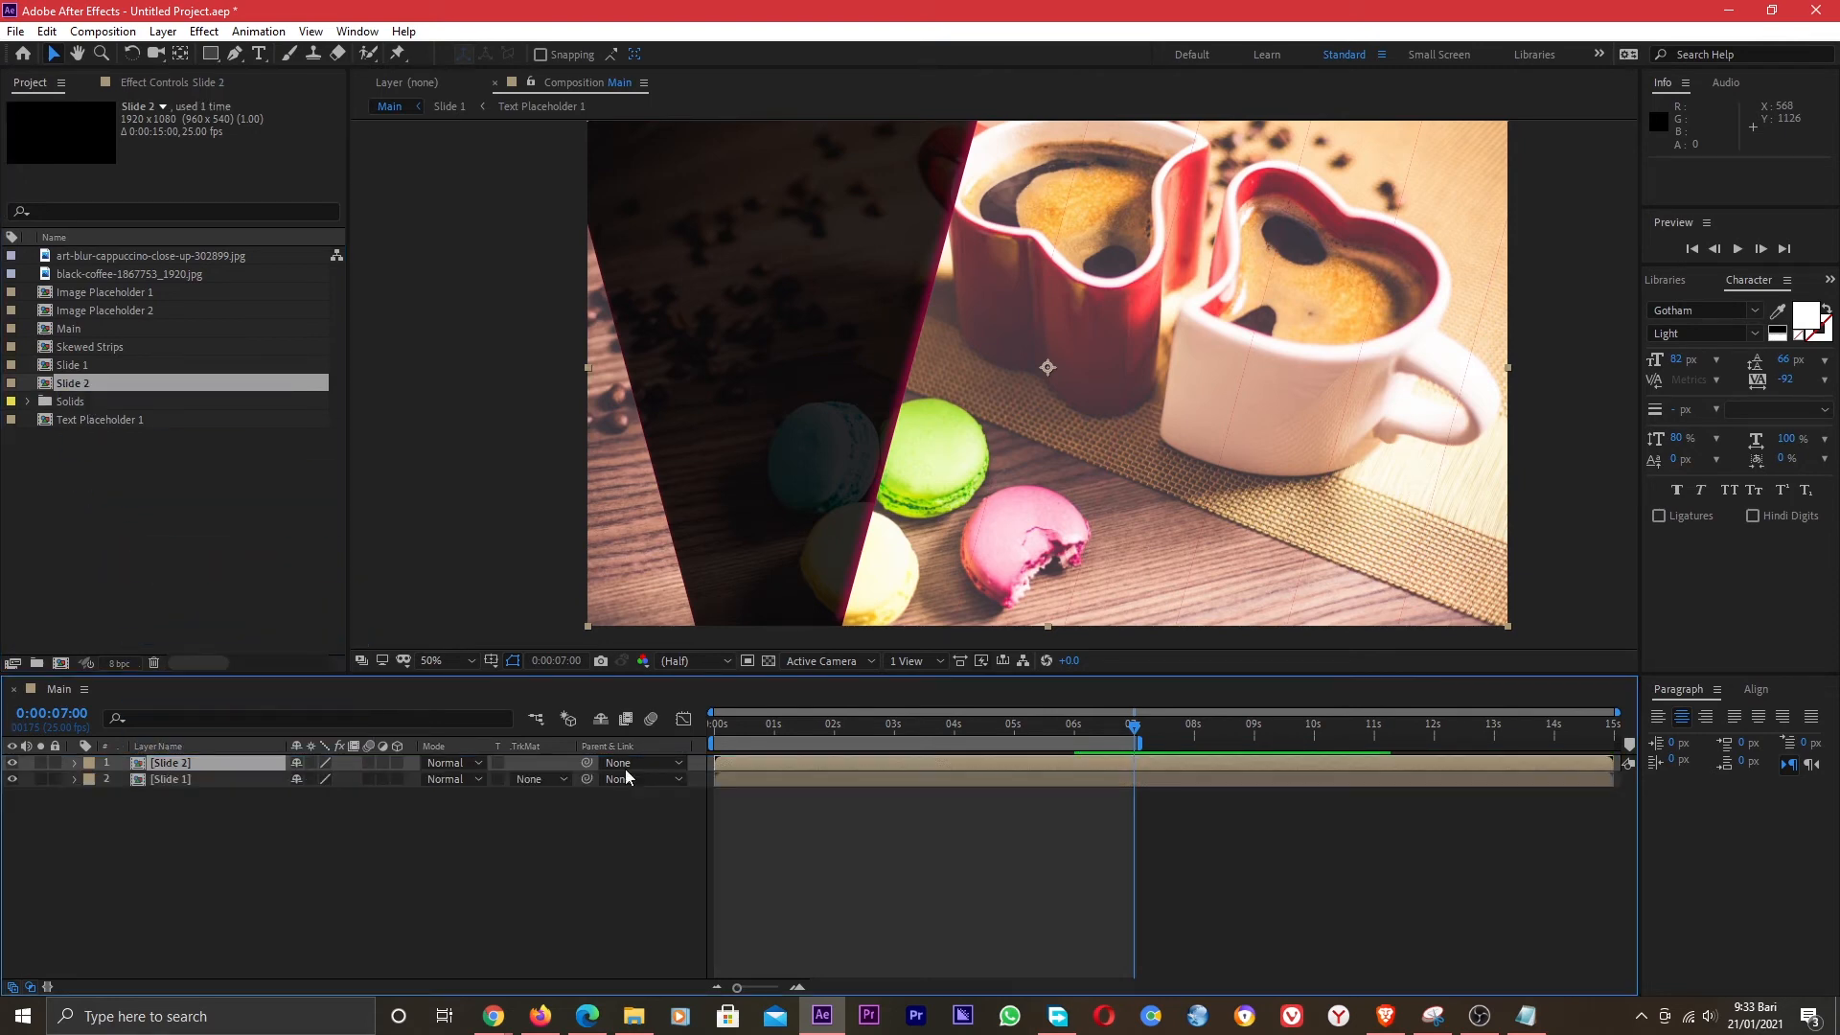
{"action": "left_click_drag", "start_coordinate": [1141, 745], "coordinate": [1599, 744]}
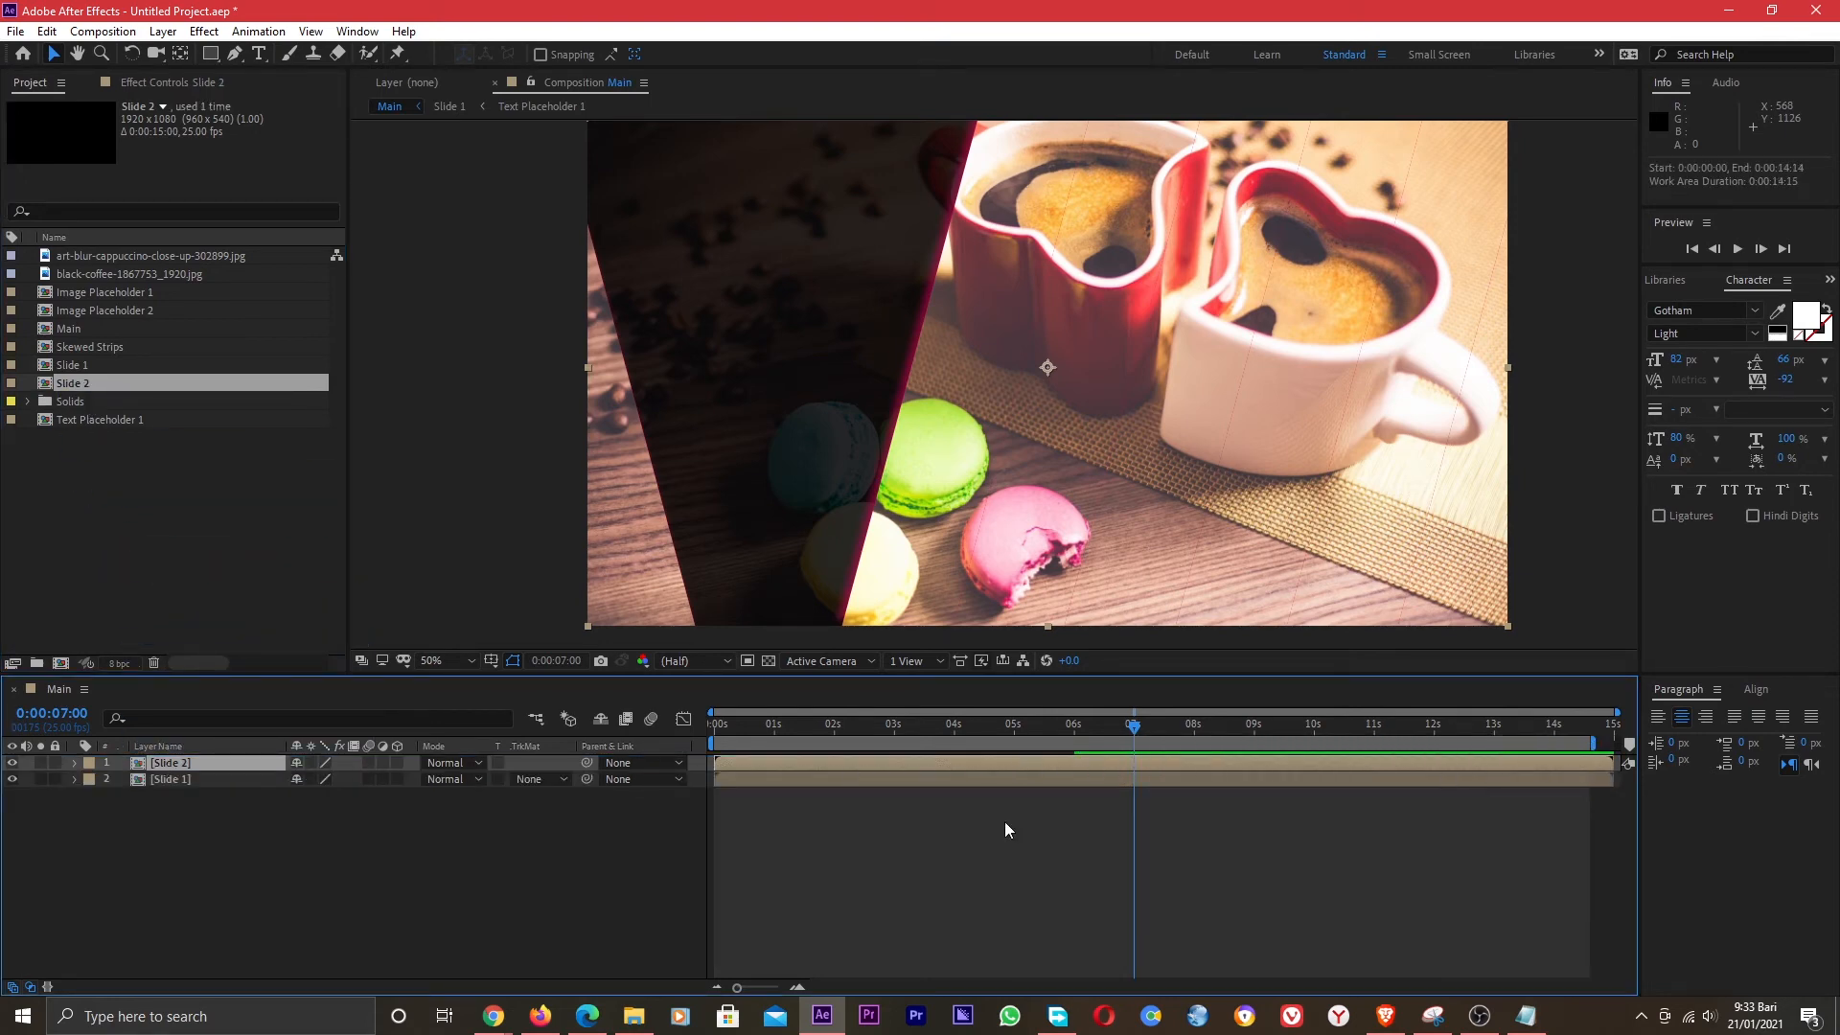
In the Slide 2 composition, replace the source of both Image Placeholder 1 layers with Image Placeholder 2.
{"action": "double_click", "coordinate": [186, 764]}
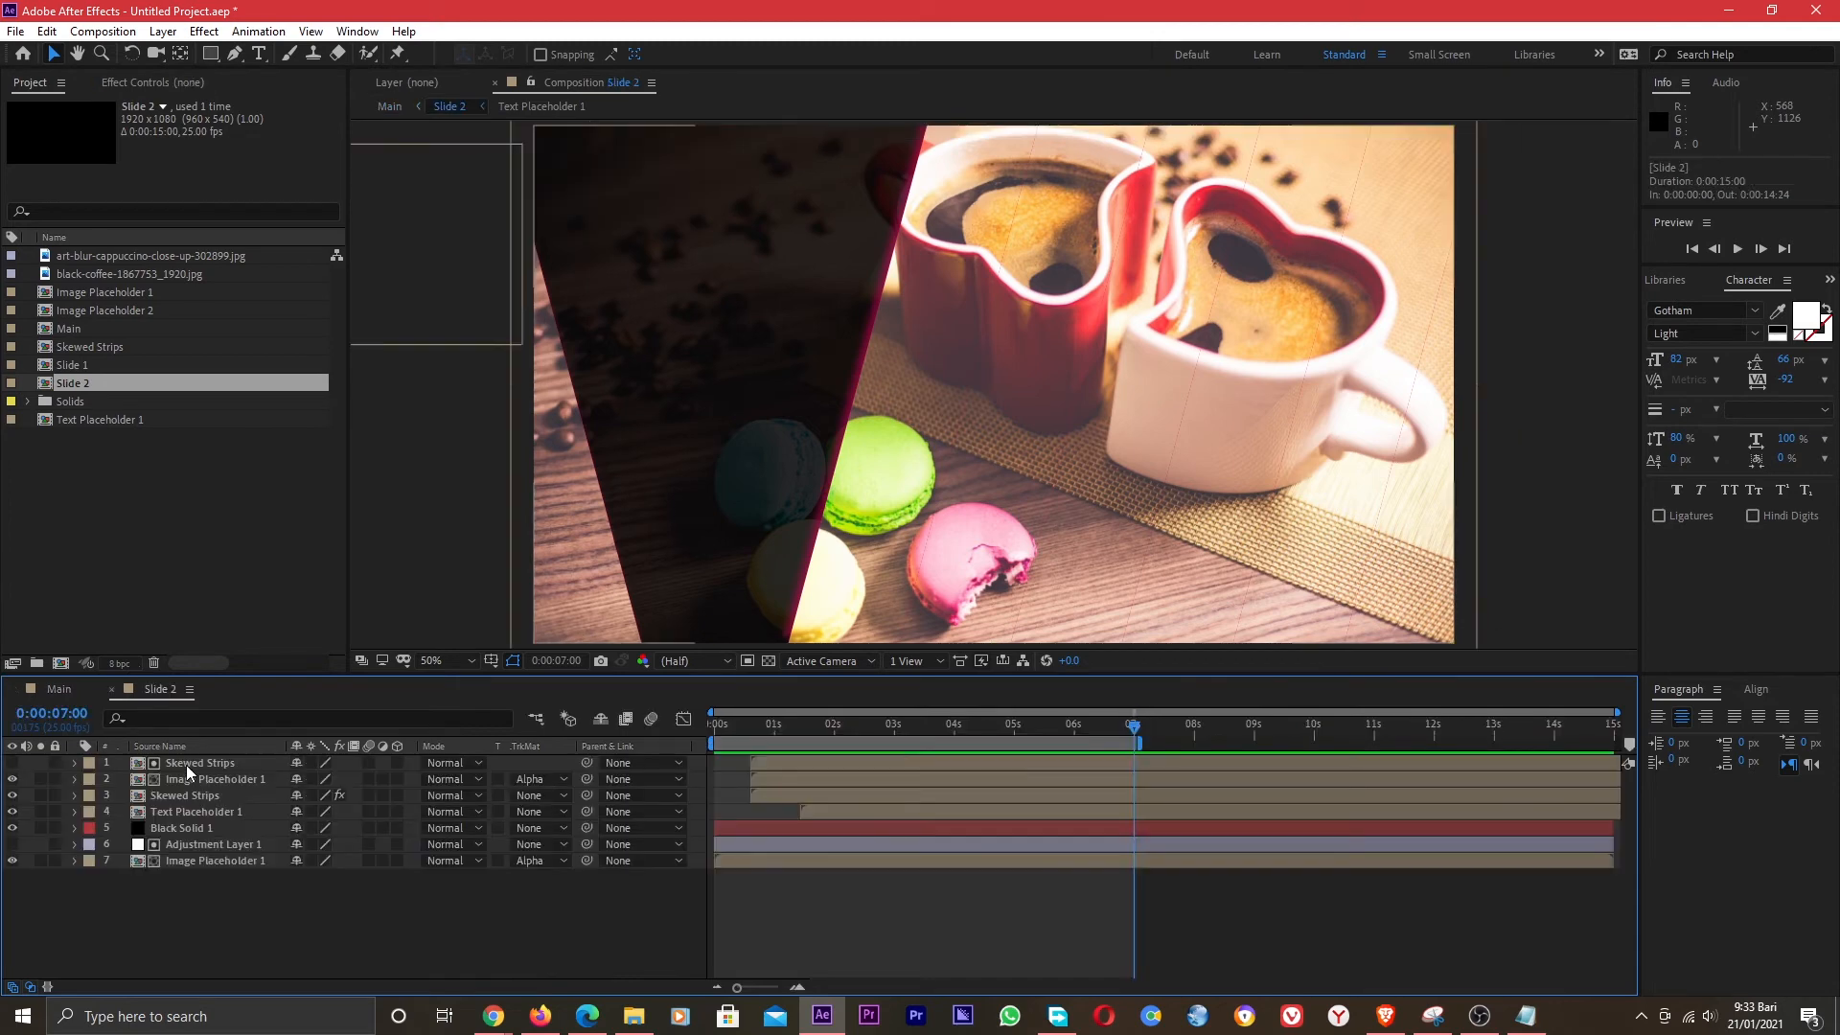
{"action": "left_click", "coordinate": [213, 860]}
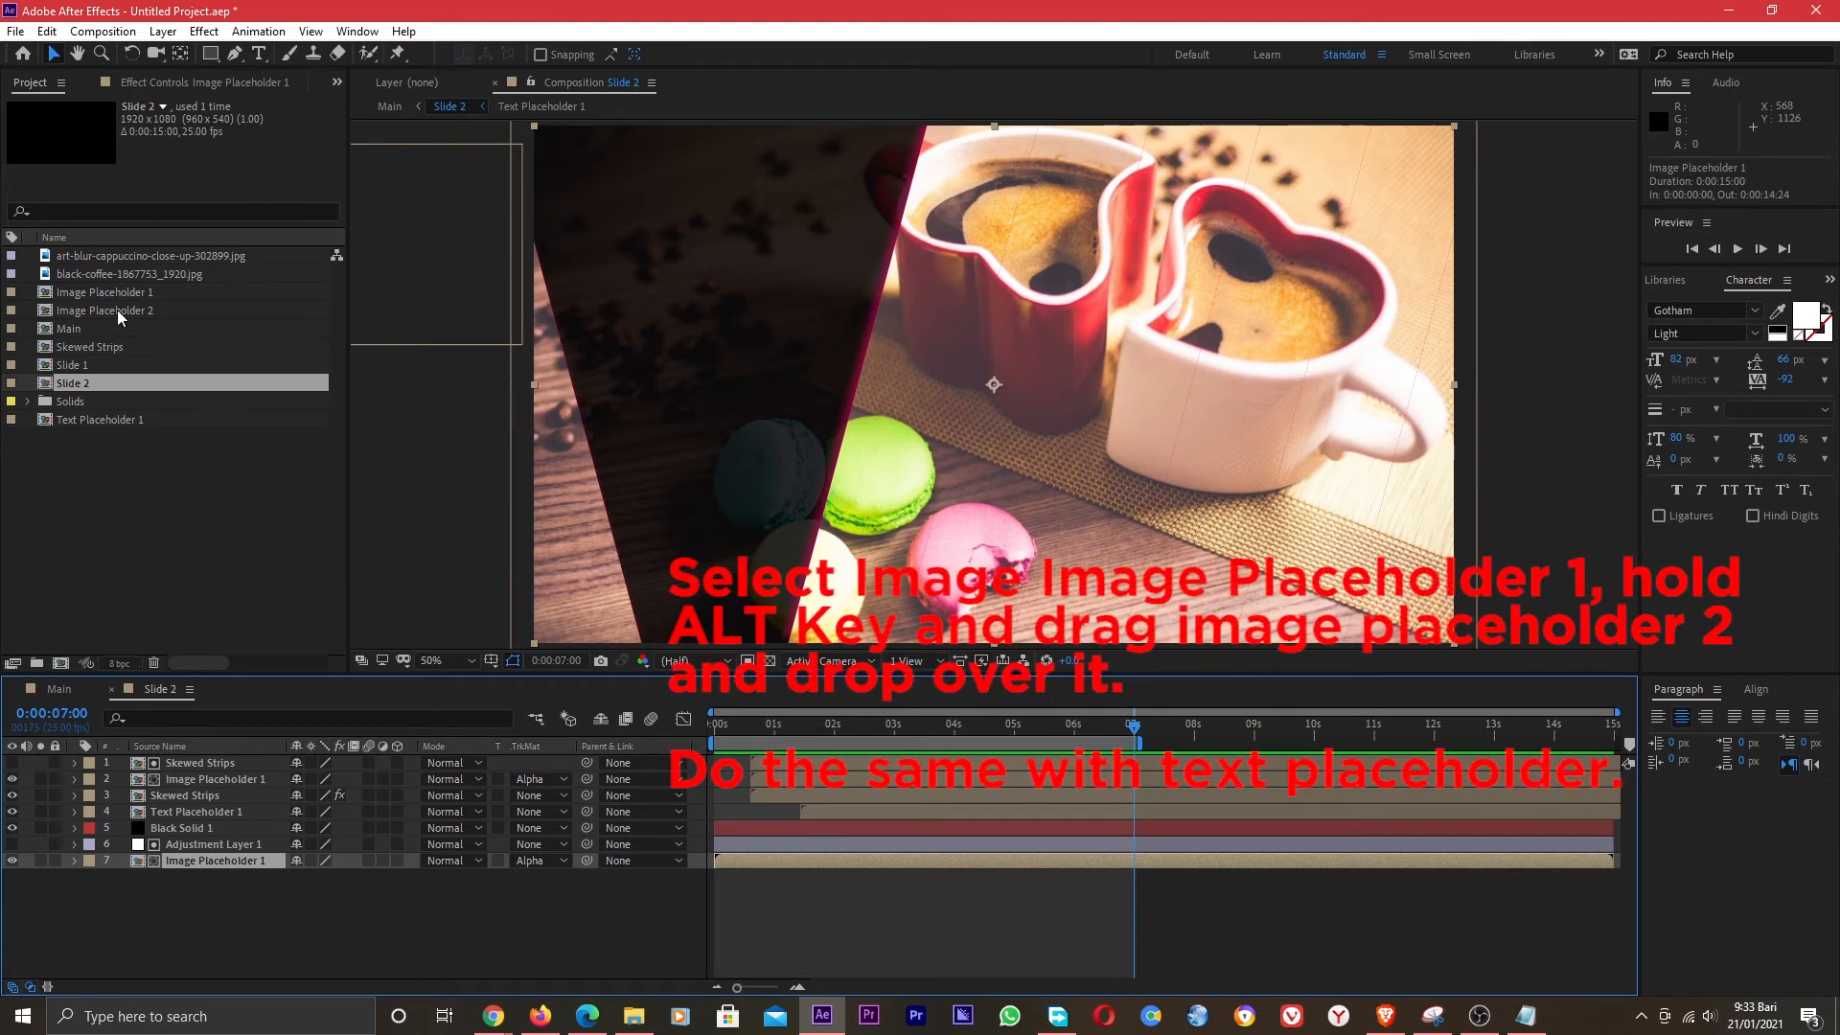
{"action": "left_click_drag", "start_coordinate": [117, 308], "coordinate": [178, 862]}
{"action": "left_click", "coordinate": [199, 777]}
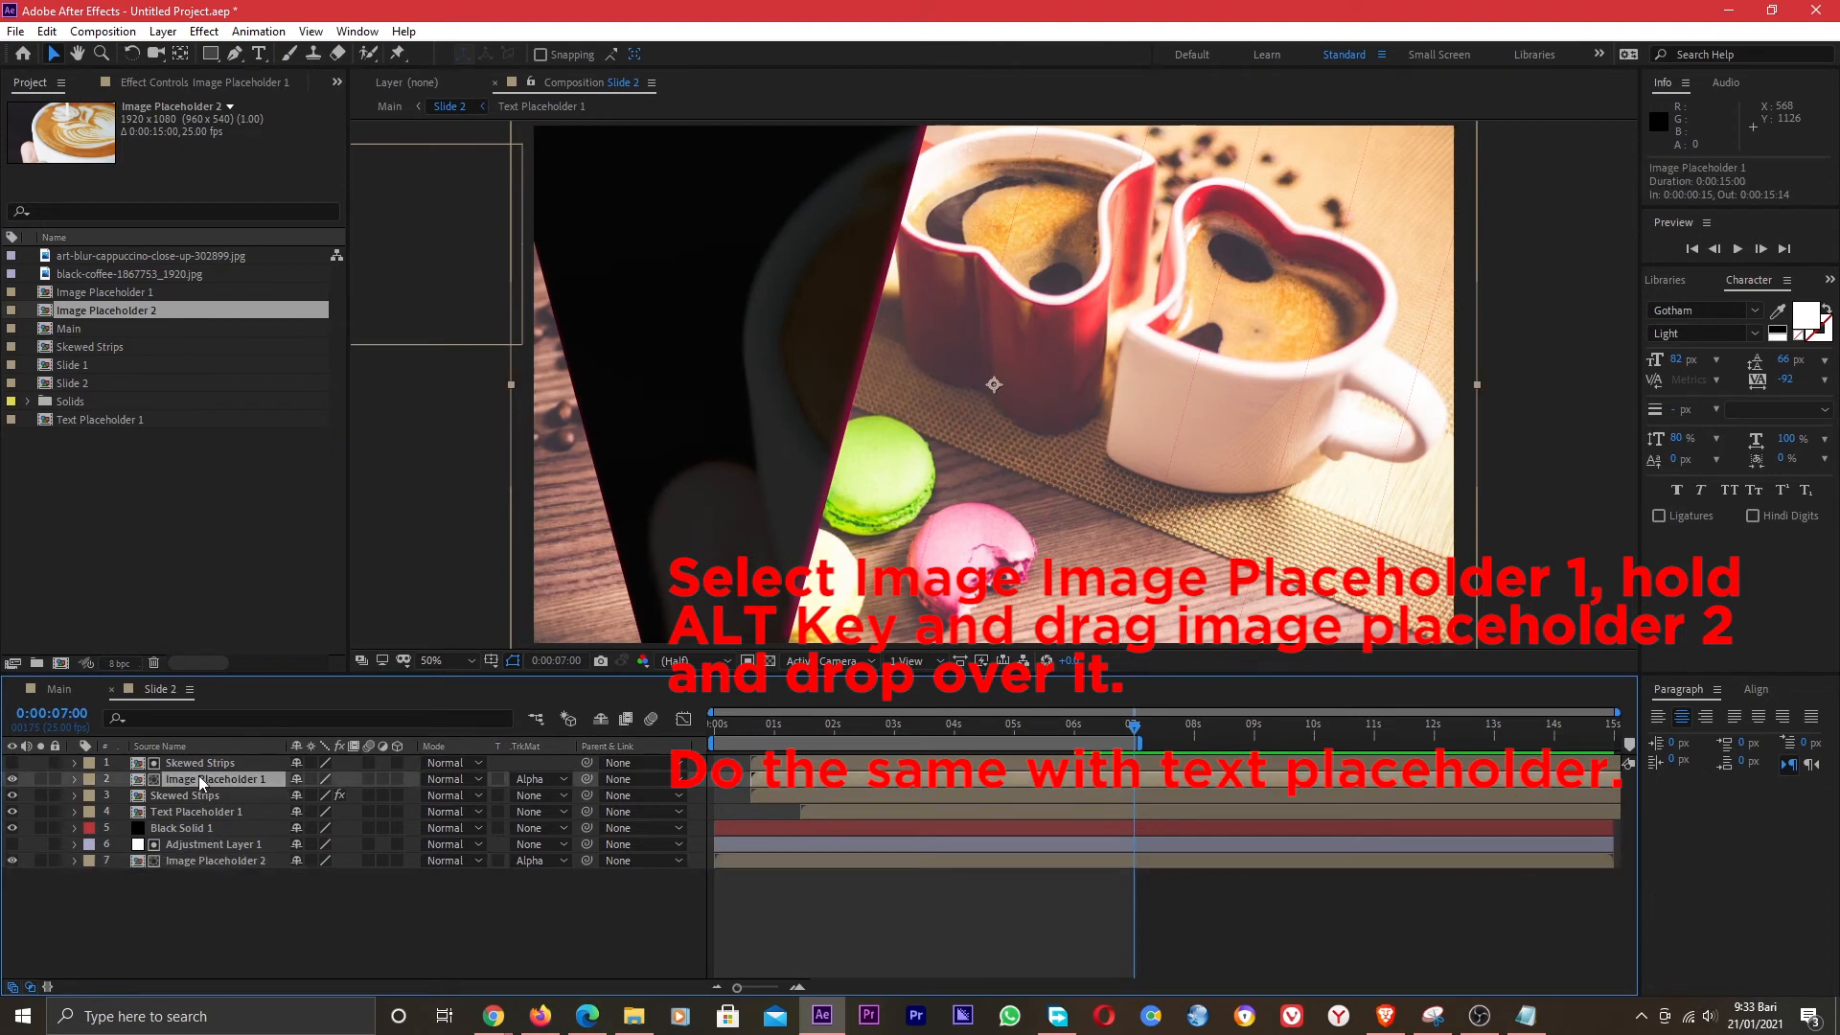
{"action": "left_click_drag", "start_coordinate": [117, 312], "coordinate": [198, 778]}
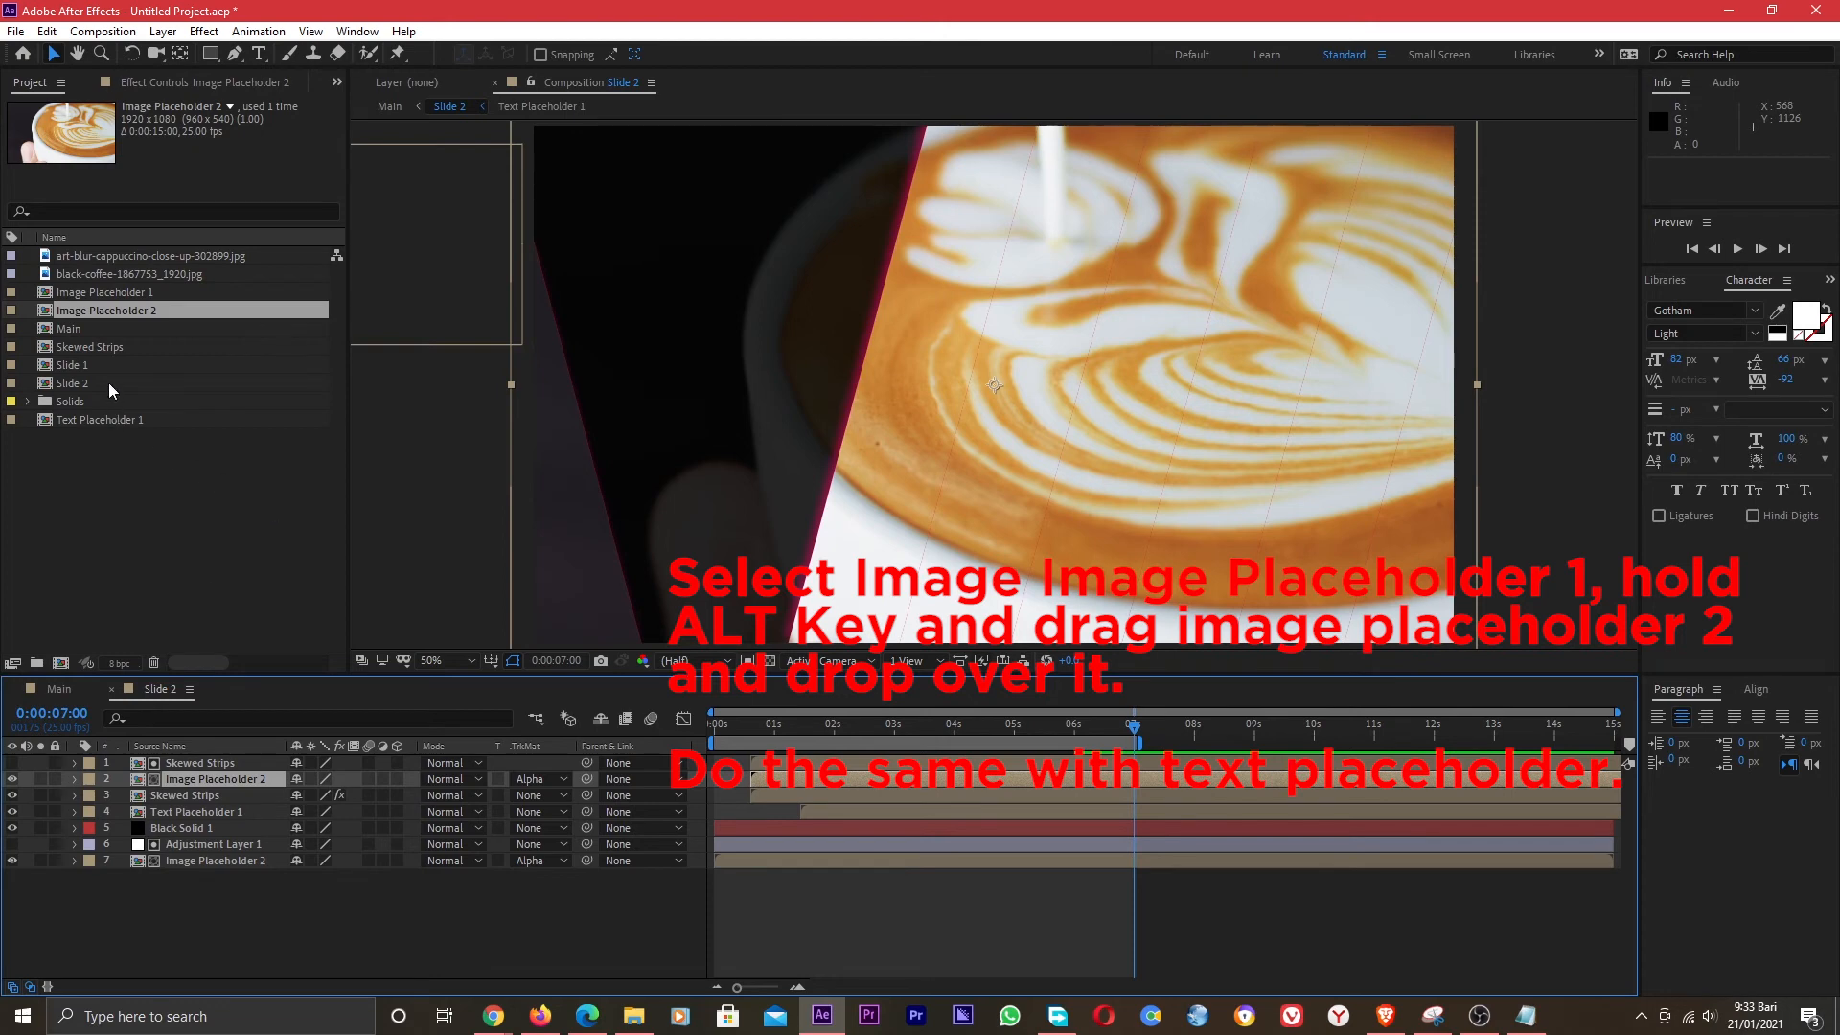
Duplicate the Text Placeholder 1 composition and replace the text layer's source in Slide 2 with Text Placeholder 2.
{"action": "left_click", "coordinate": [95, 420]}
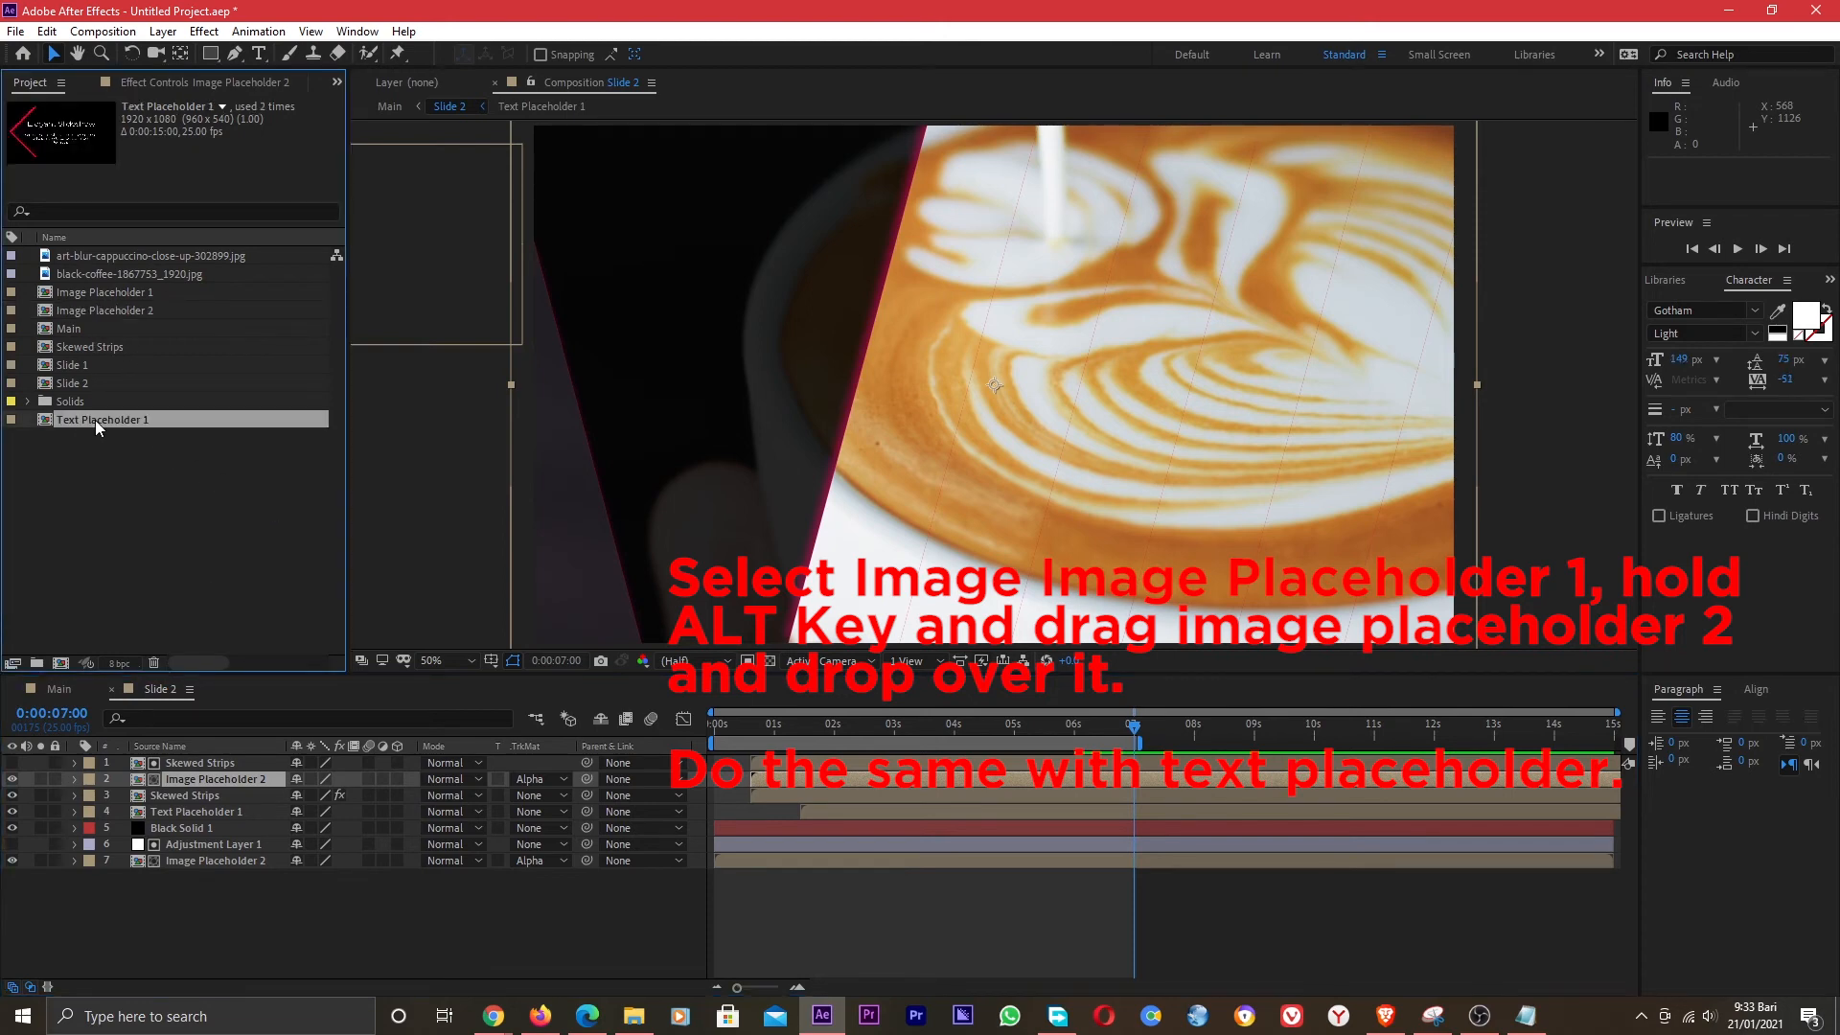
{"action": "key", "text": "ctrl+d"}
{"action": "left_click_drag", "start_coordinate": [99, 436], "coordinate": [192, 814]}
{"action": "left_click", "coordinate": [197, 811]}
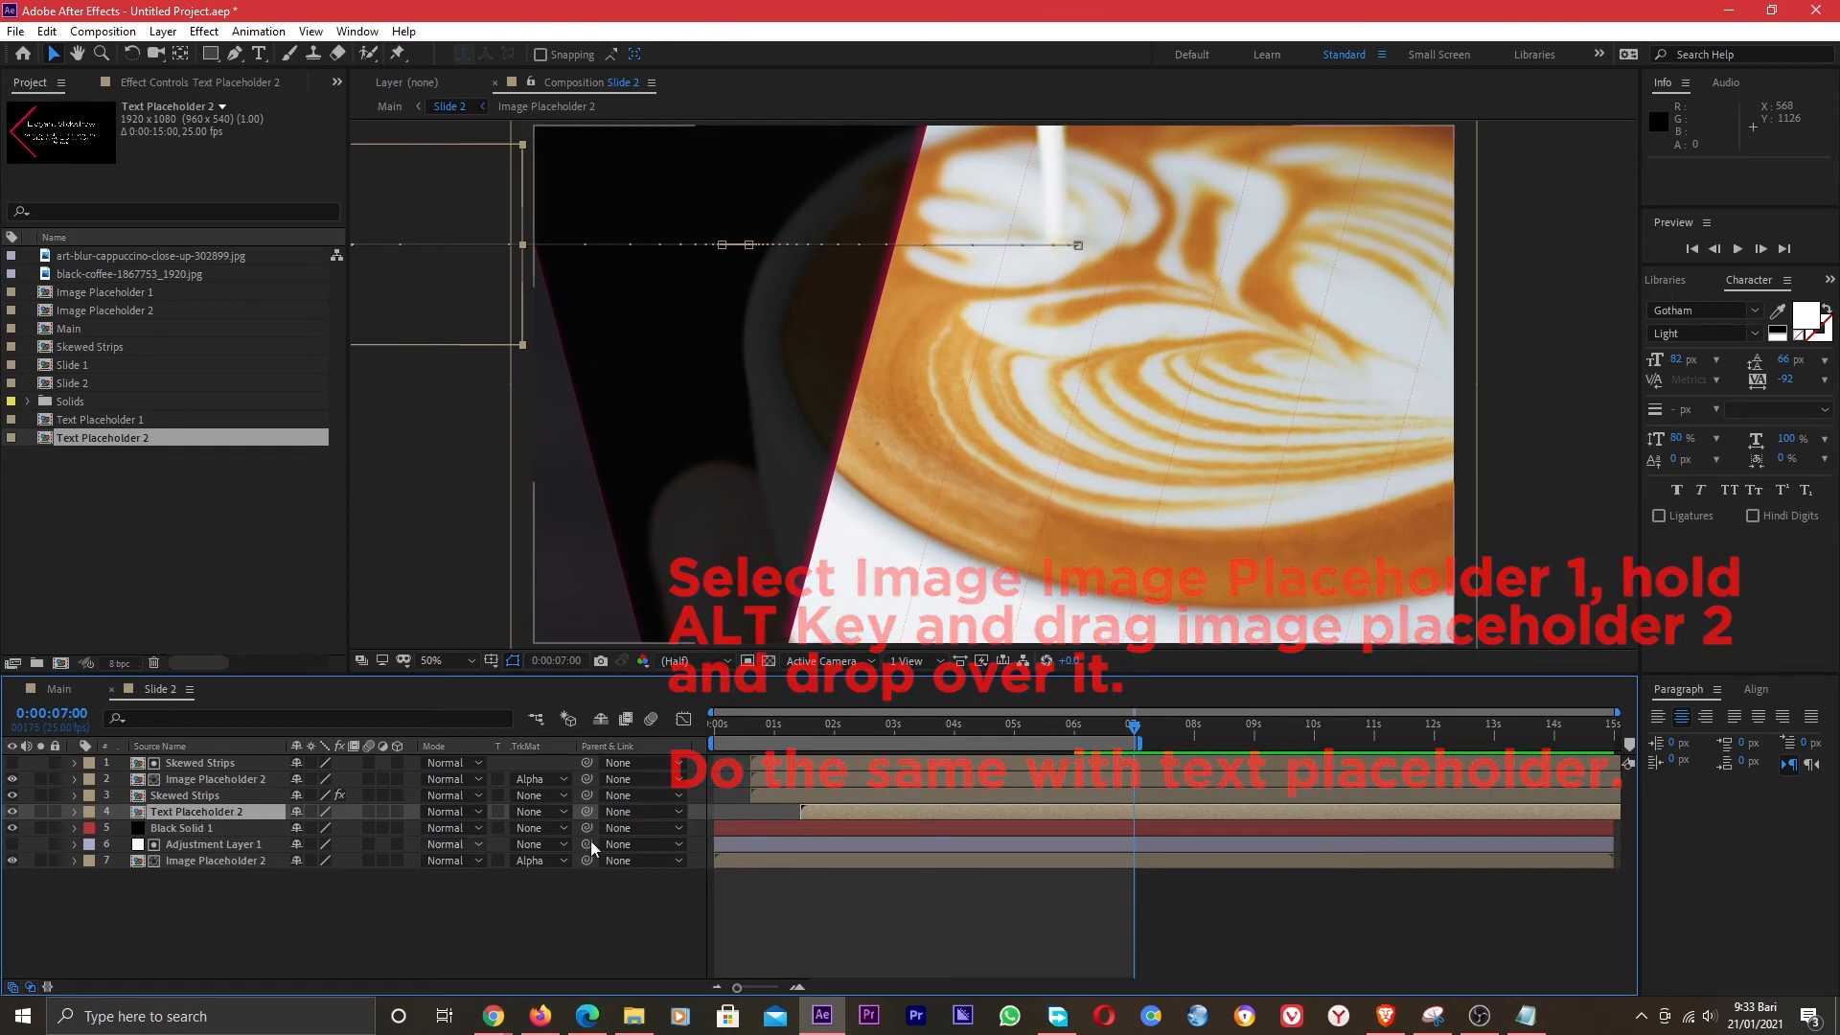
Preview the Slide 2 animation from its start to check the replaced image and text placeholders.
{"action": "left_click", "coordinate": [718, 743]}
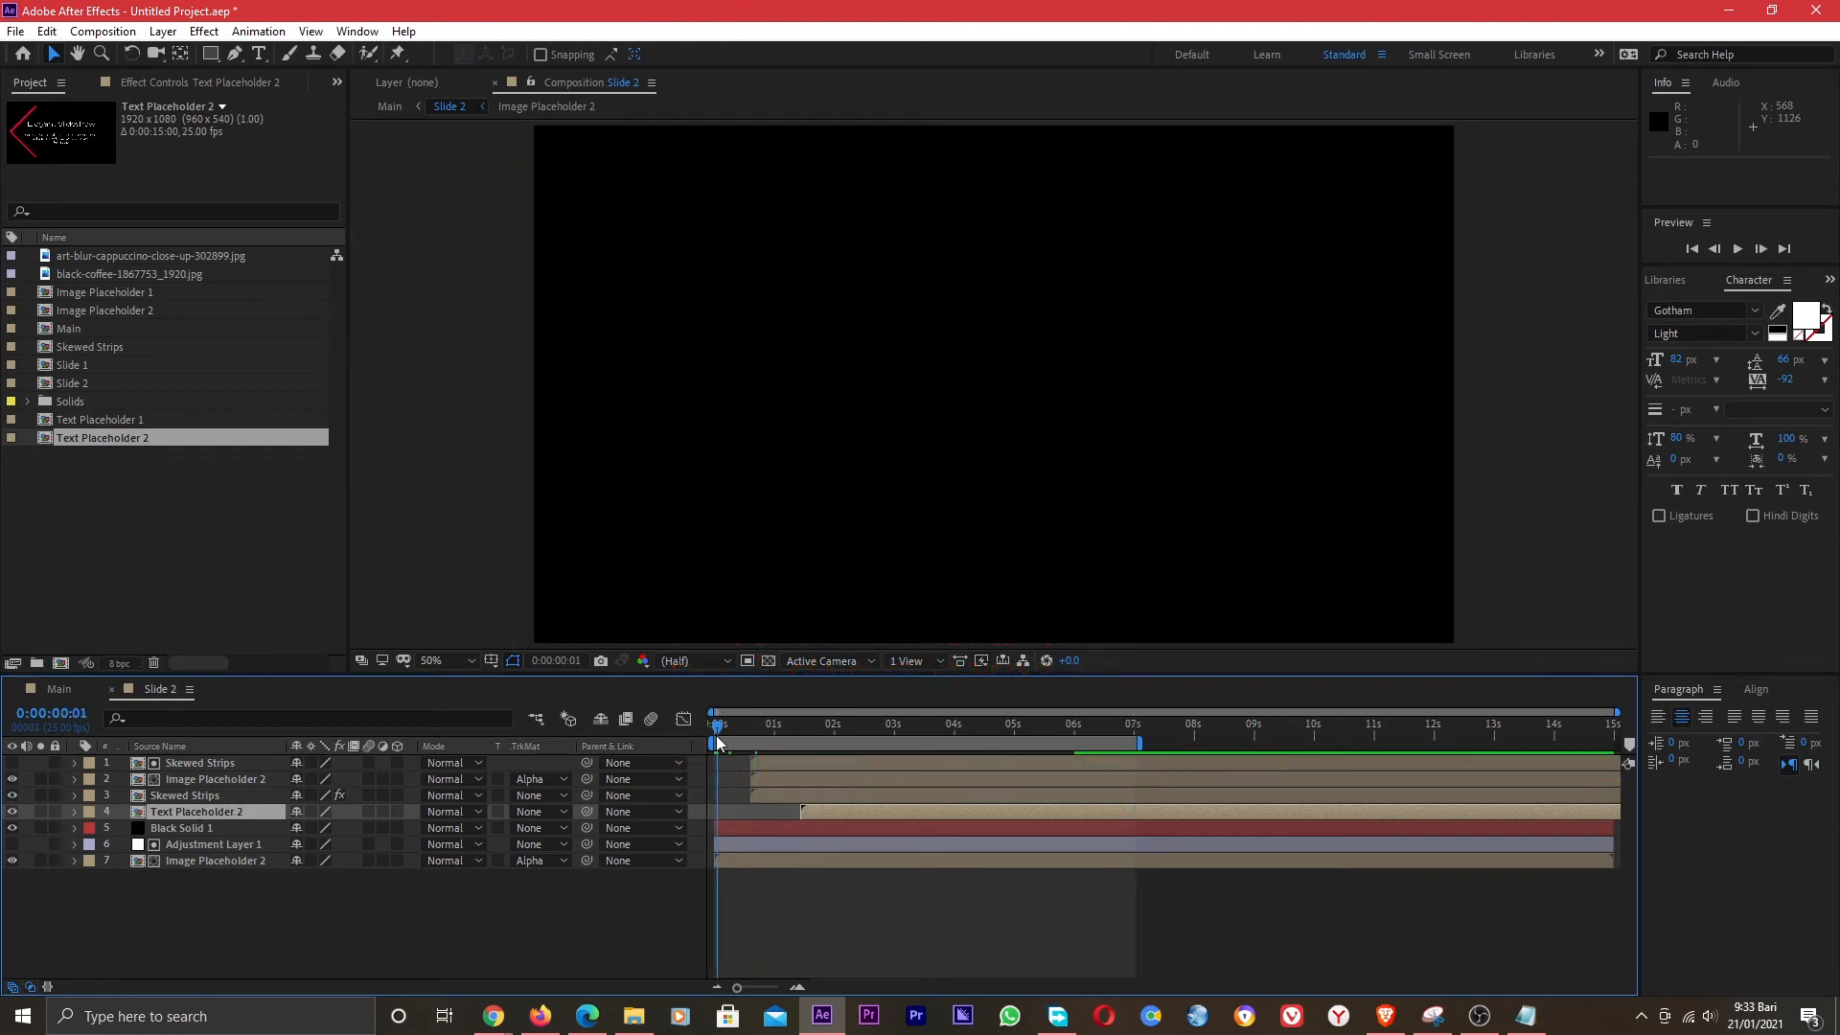
{"action": "key", "text": "space"}
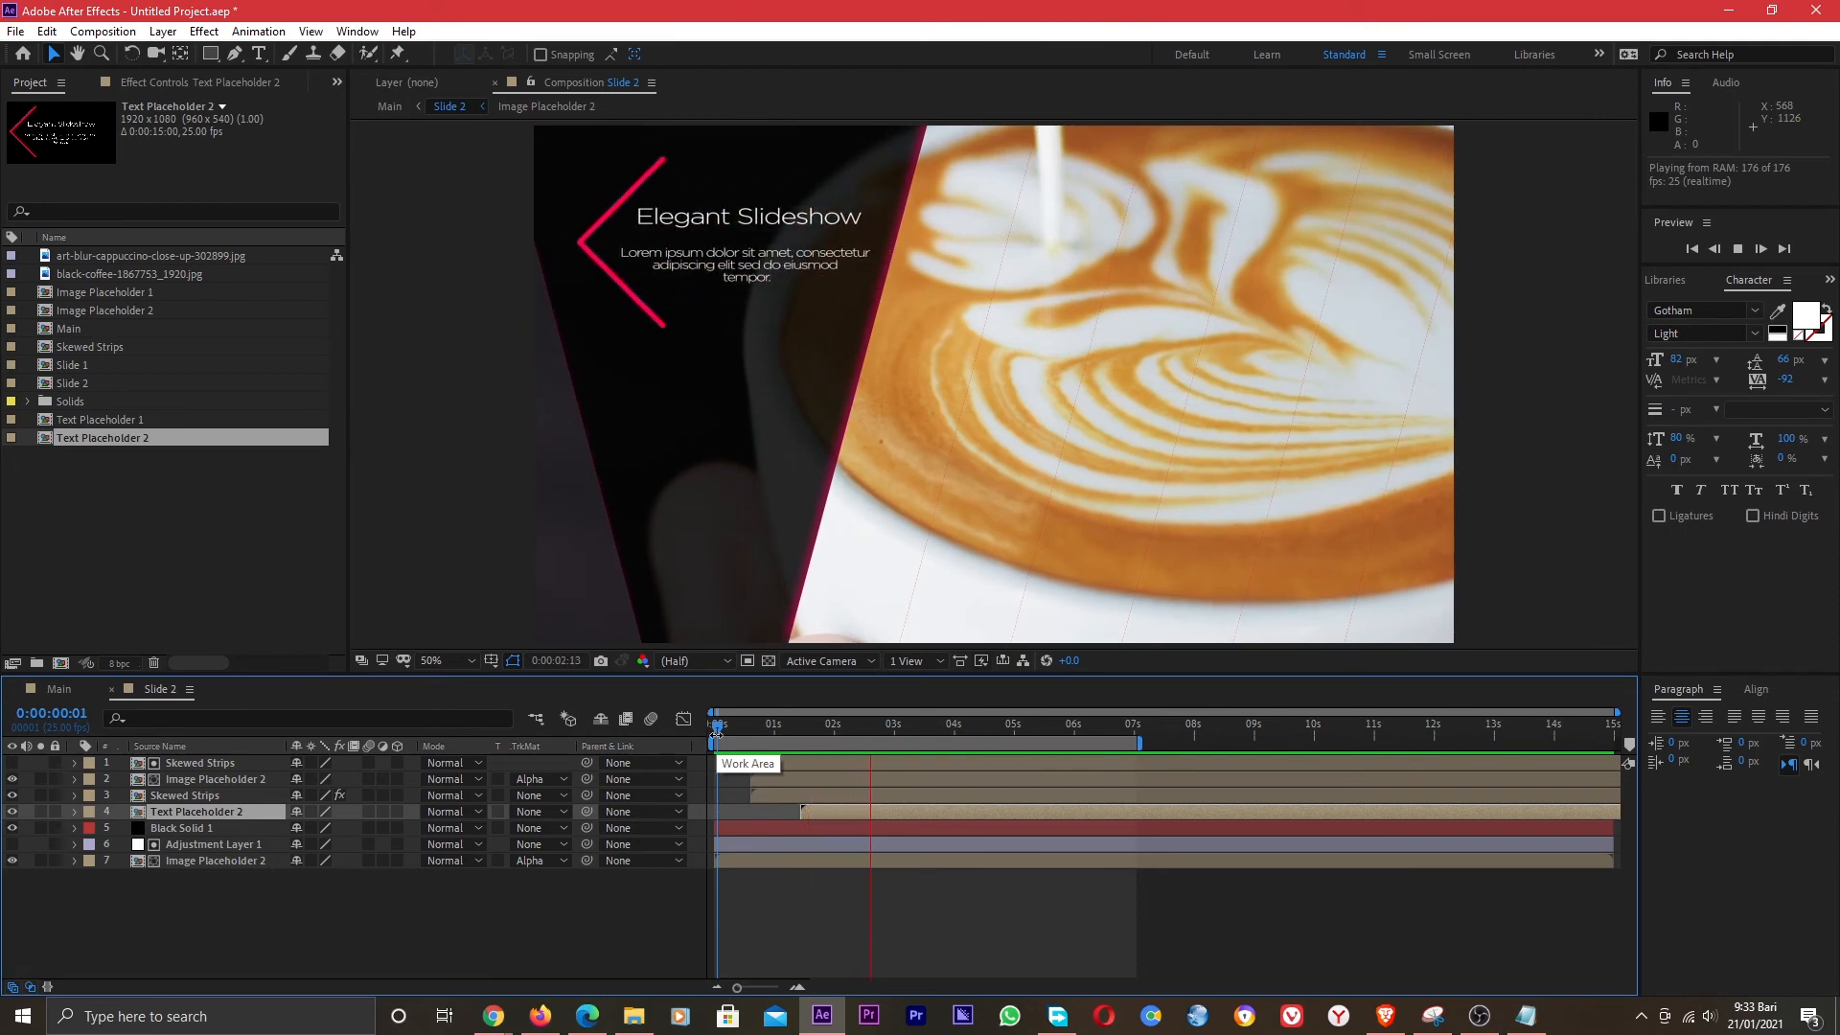
{"action": "left_click", "coordinate": [540, 524]}
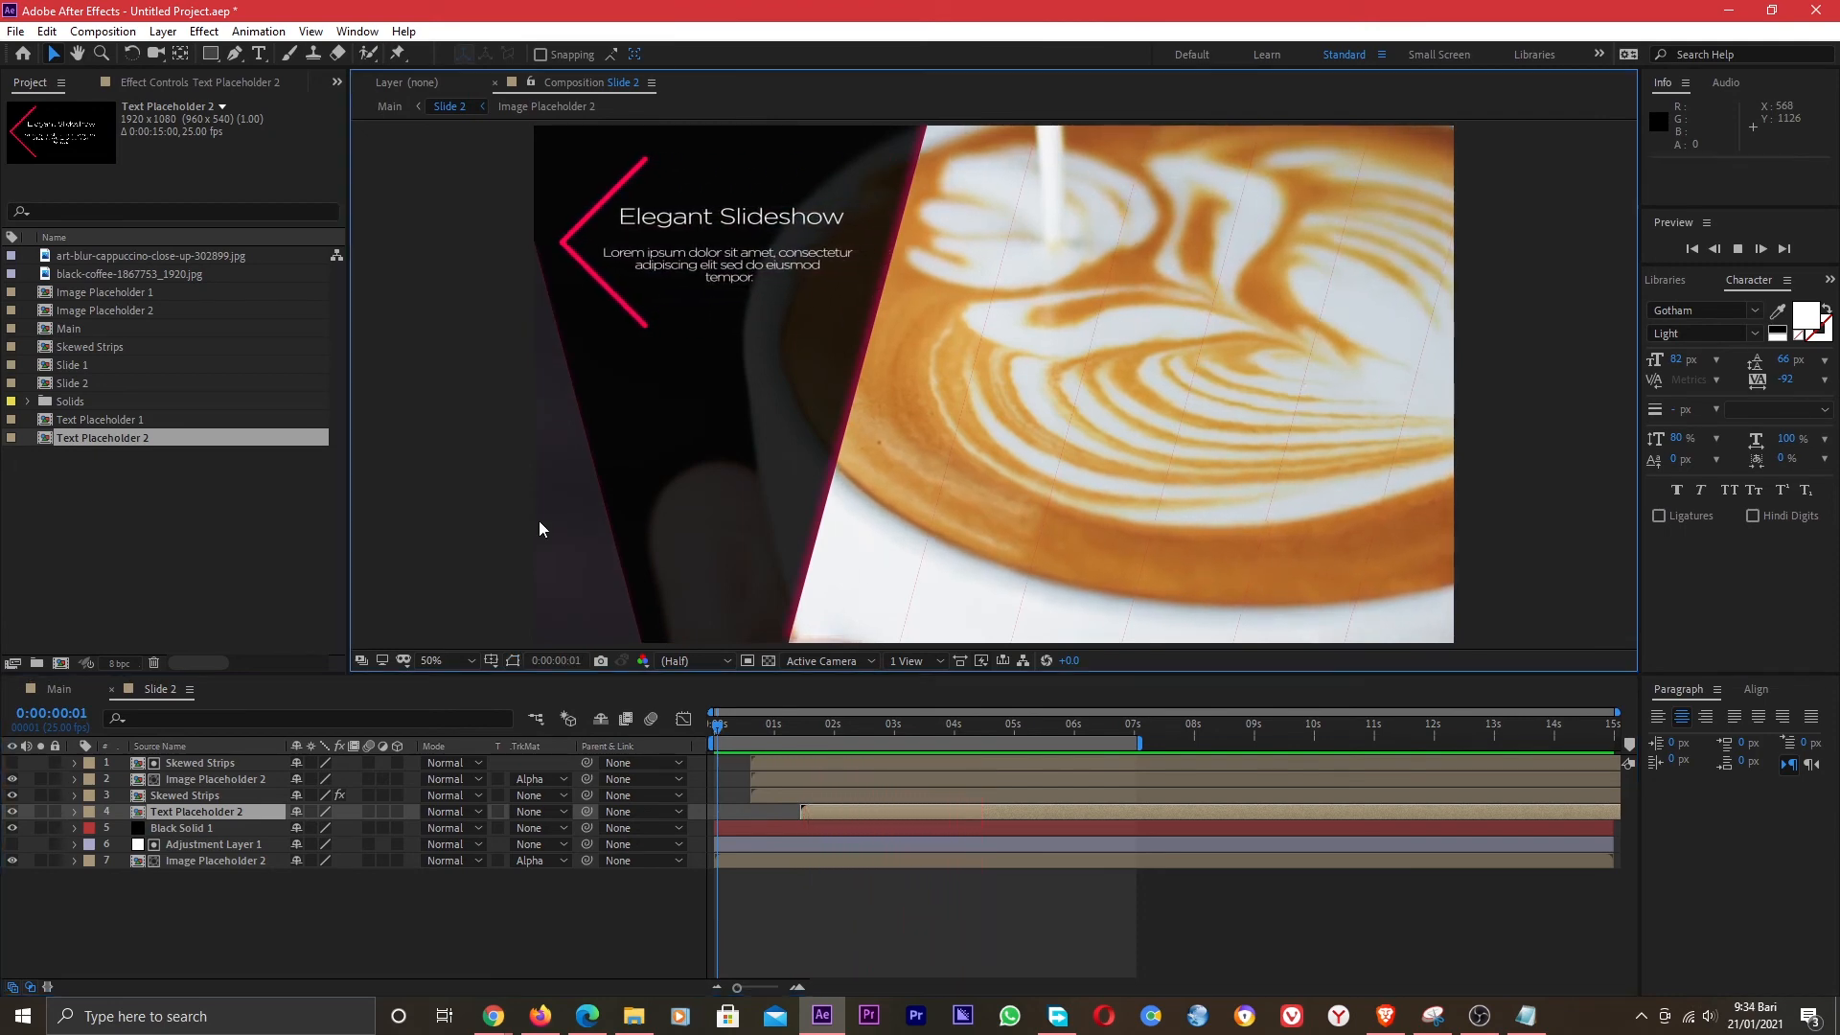
{"action": "scroll", "coordinate": [651, 519], "scroll_direction": "down", "scroll_amount": 2}
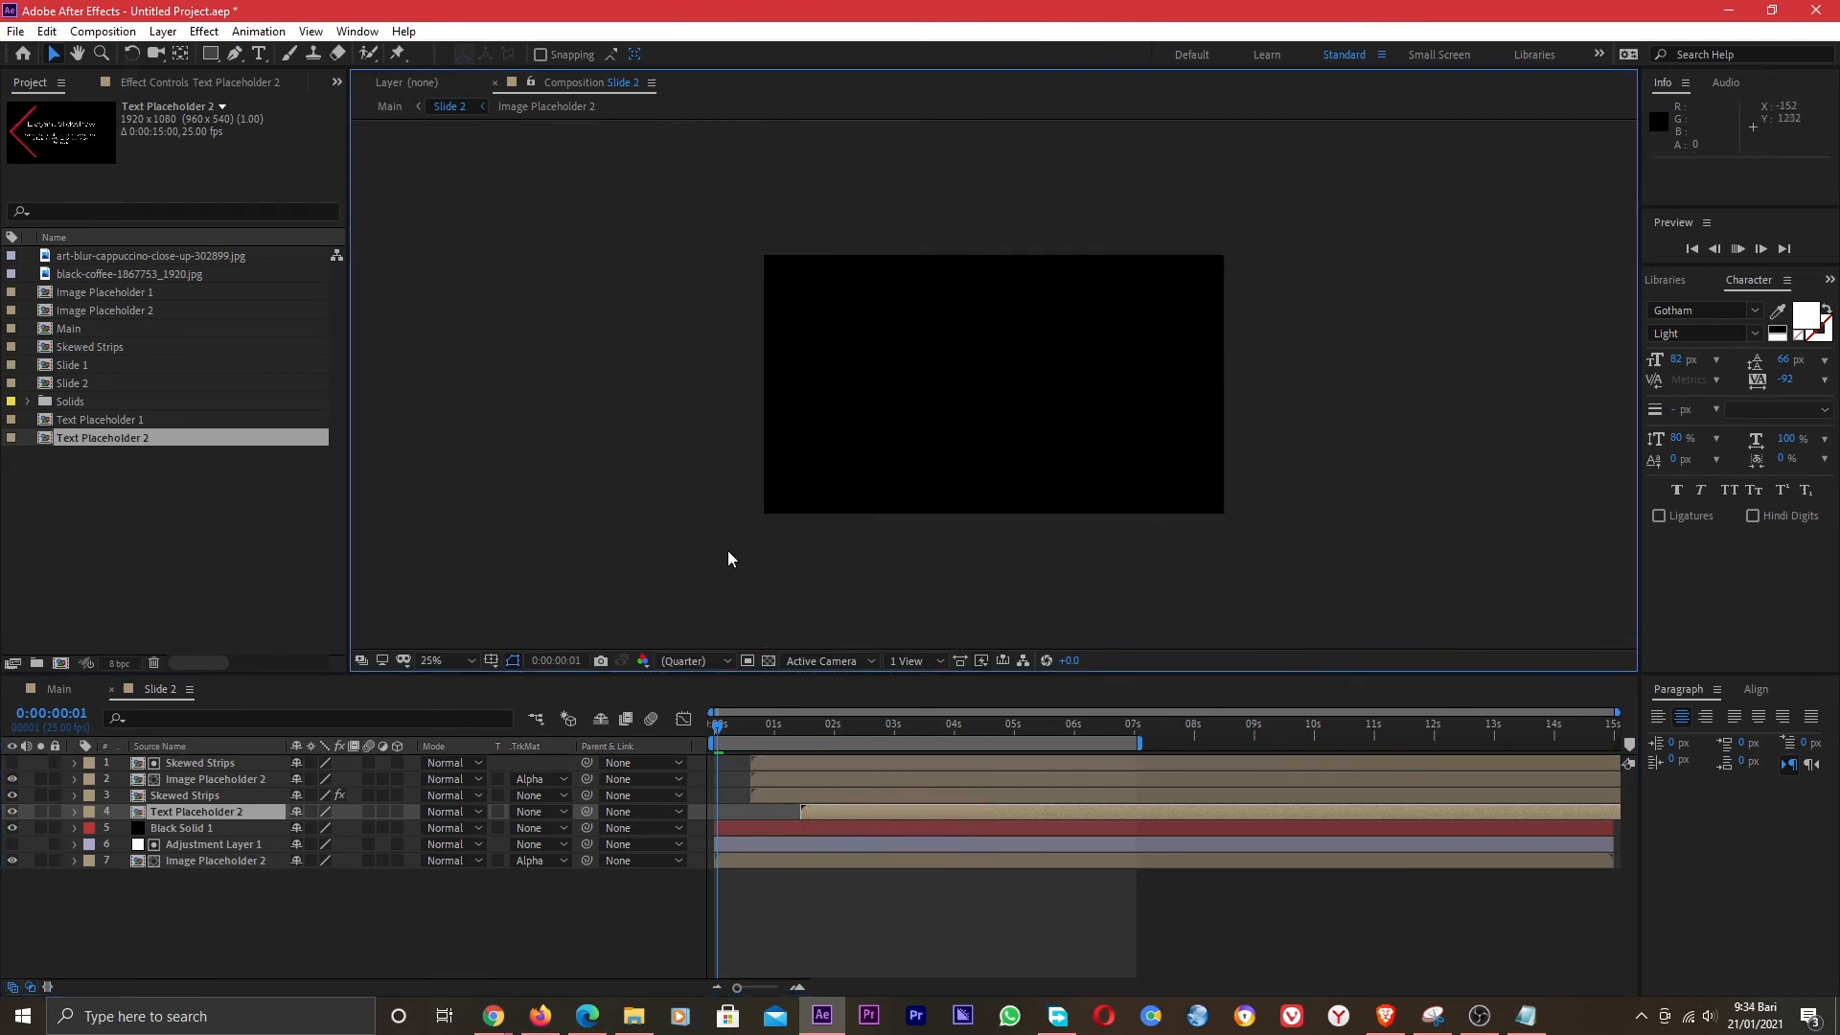
{"action": "key", "text": "space"}
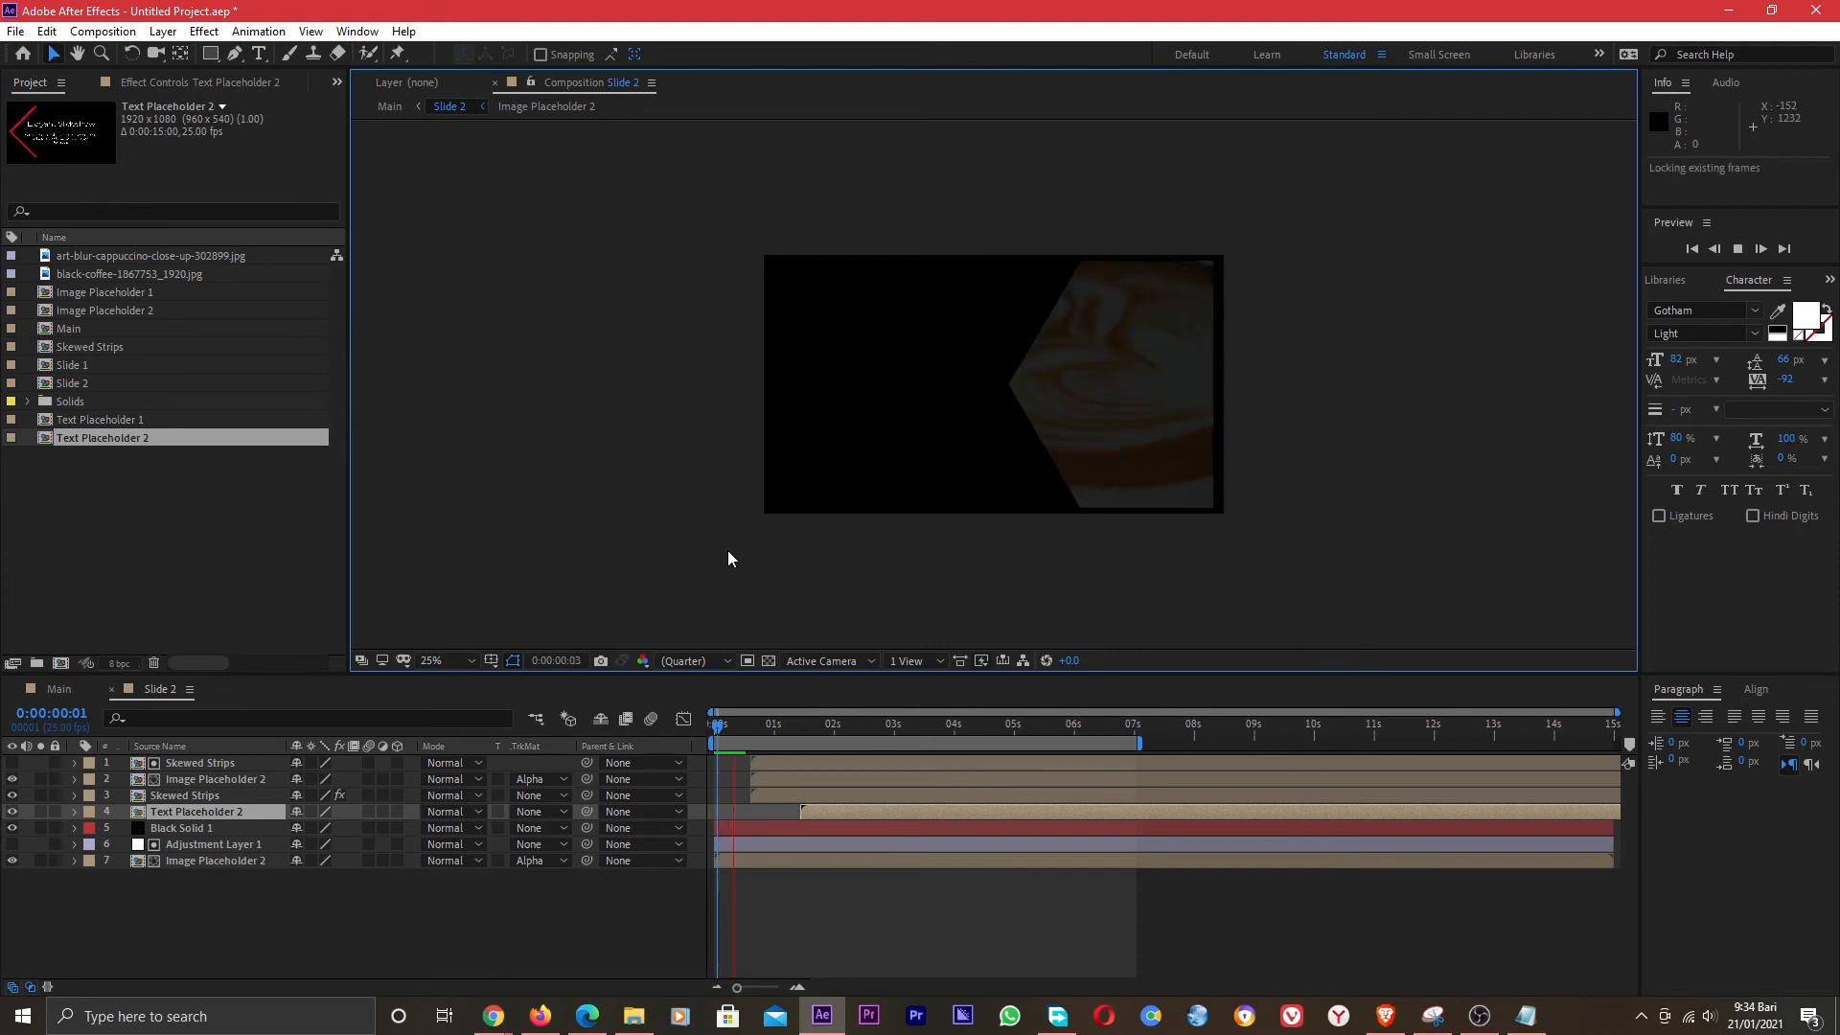
Replay Slide 2 from its start and scrub back to 0:00:00:14 to check how the image is framed.
{"action": "left_click", "coordinate": [713, 735]}
{"action": "key", "text": "space"}
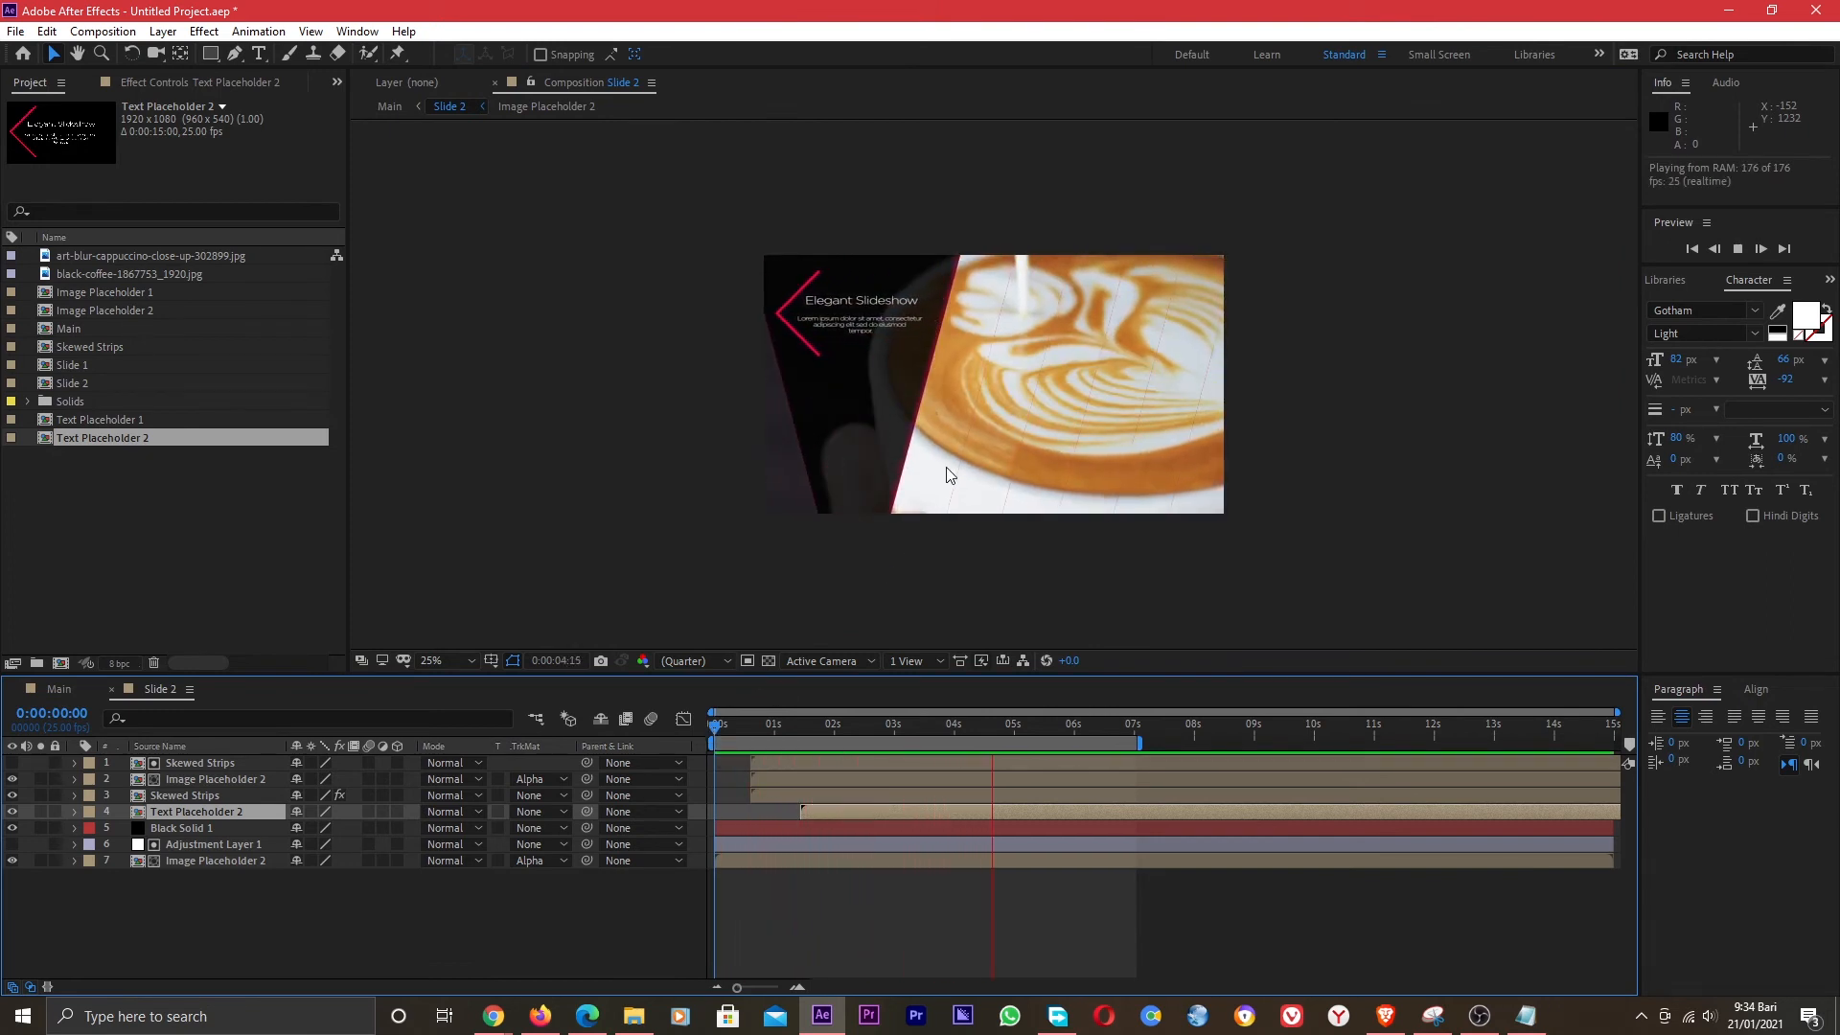
{"action": "left_click", "coordinate": [756, 735]}
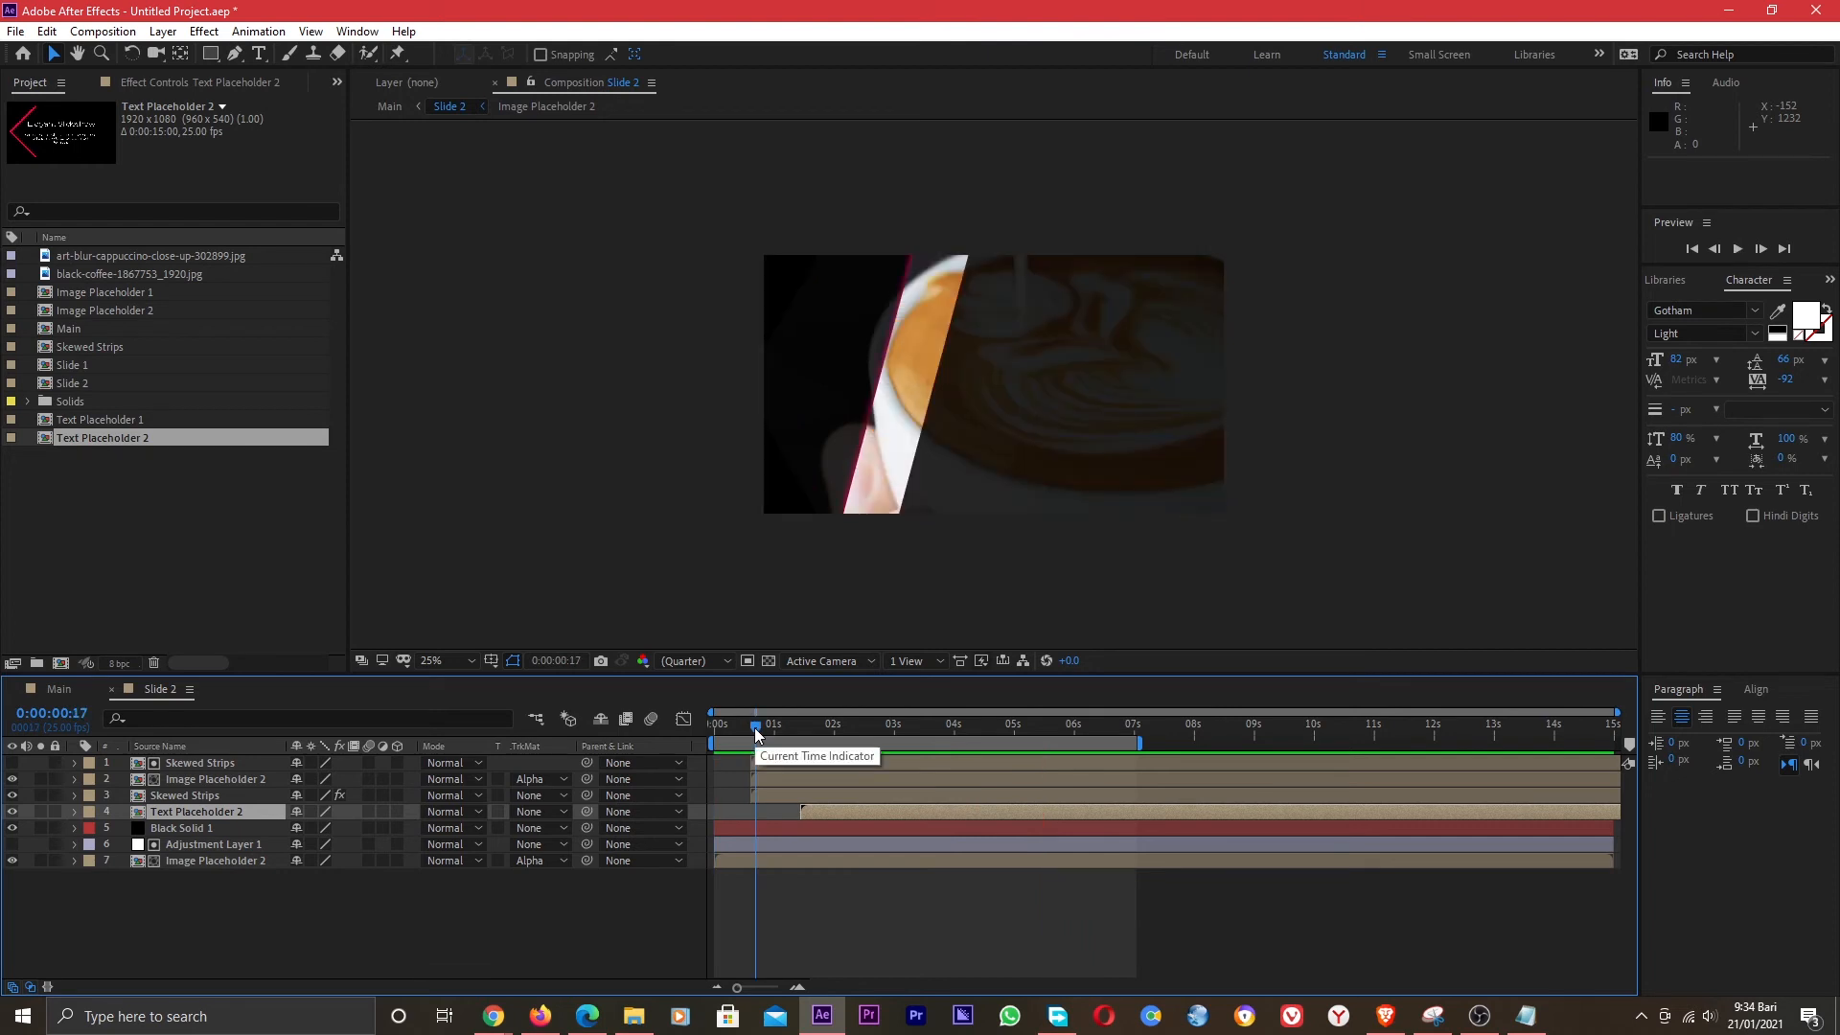
{"action": "left_click_drag", "start_coordinate": [756, 735], "coordinate": [748, 735]}
In the Image Placeholder 2 composition, fit the cappuccino image to the composition's width.
{"action": "left_click", "coordinate": [209, 870]}
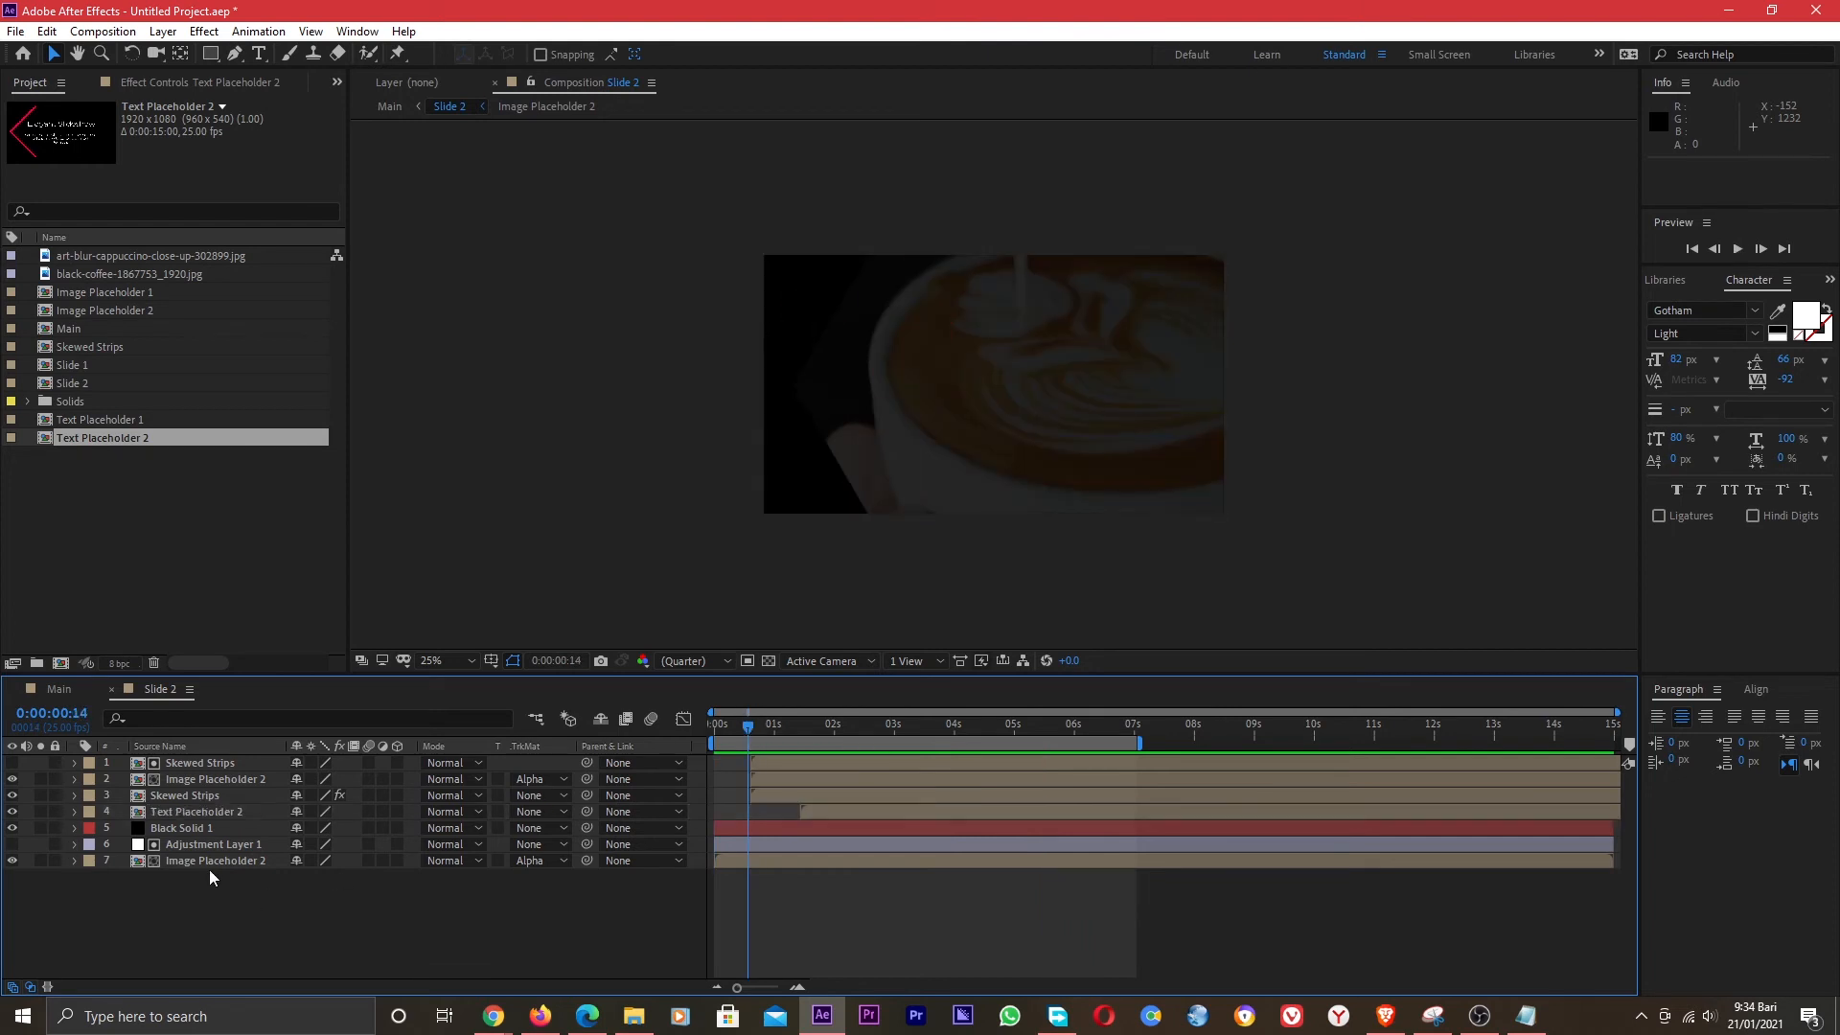
{"action": "double_click", "coordinate": [205, 861]}
{"action": "left_click", "coordinate": [230, 764]}
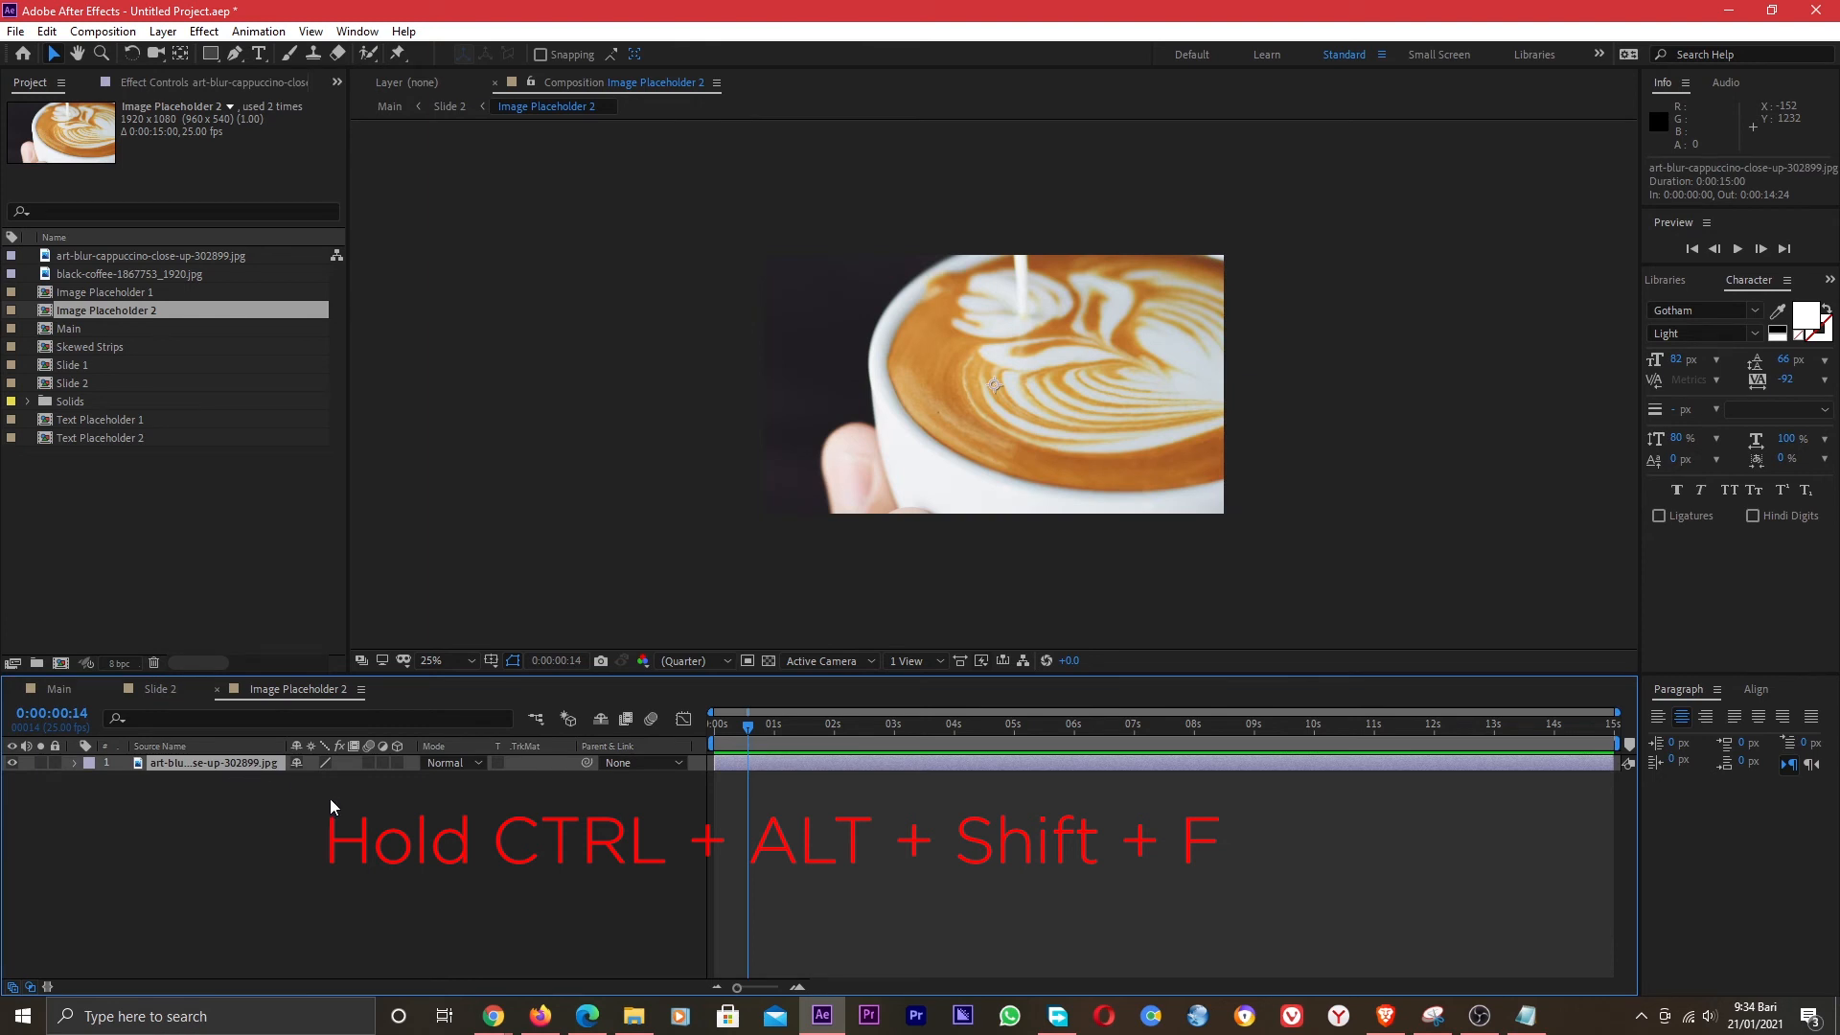
{"action": "key", "text": "ctrl+alt+shift+f"}
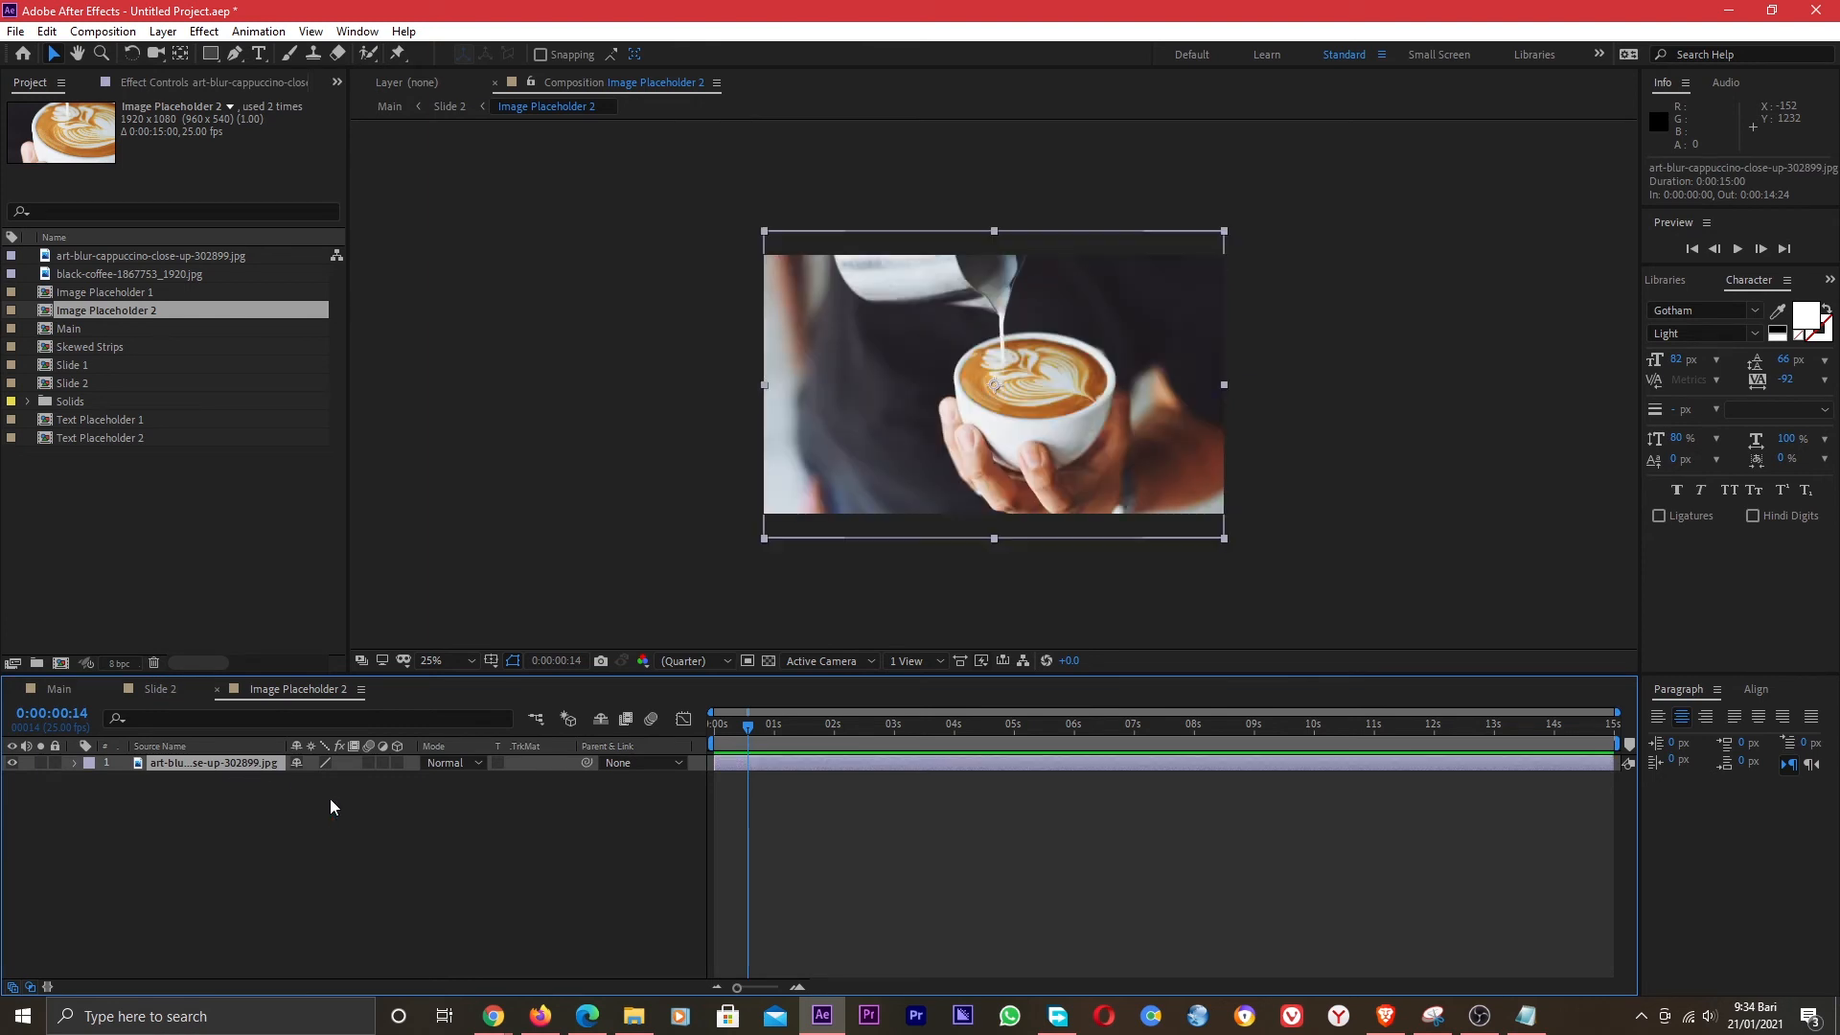
{"action": "left_click", "coordinate": [330, 798]}
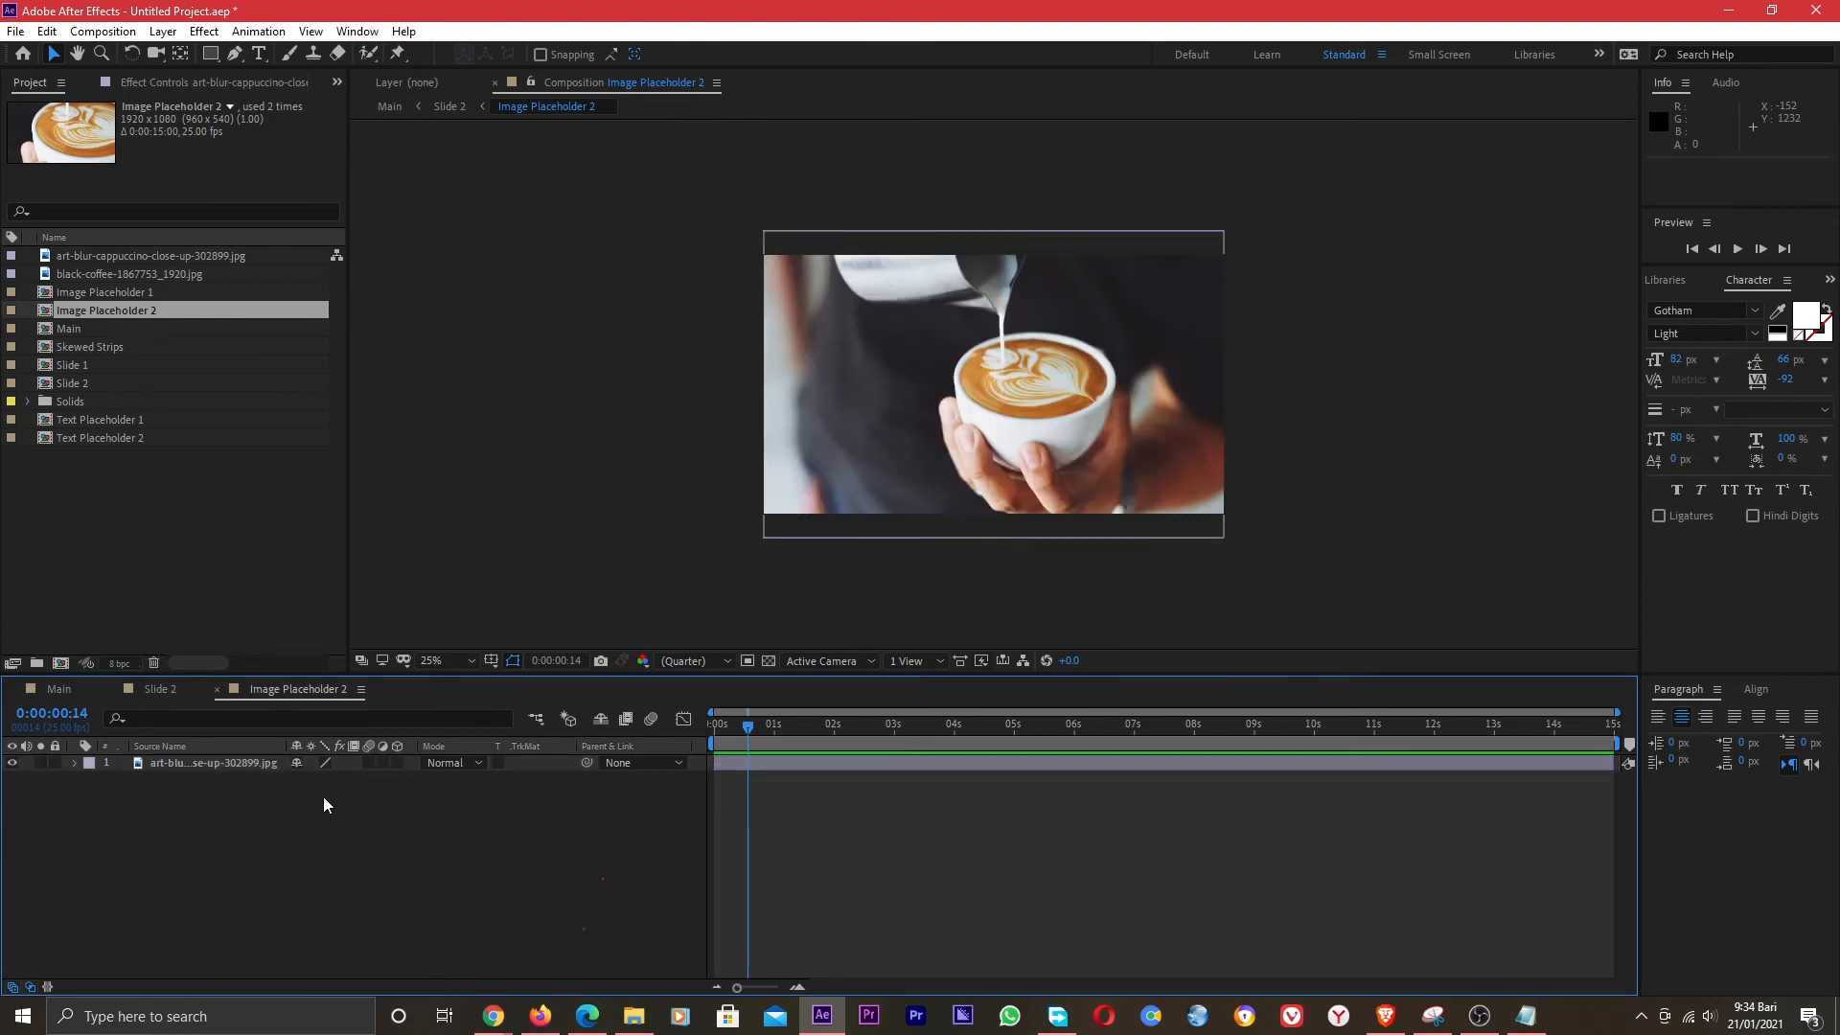
Return to Slide 2, preview it from the start with the refitted image, and move the time to 0:00:02:02.
{"action": "left_click", "coordinate": [165, 689]}
{"action": "left_click", "coordinate": [710, 734]}
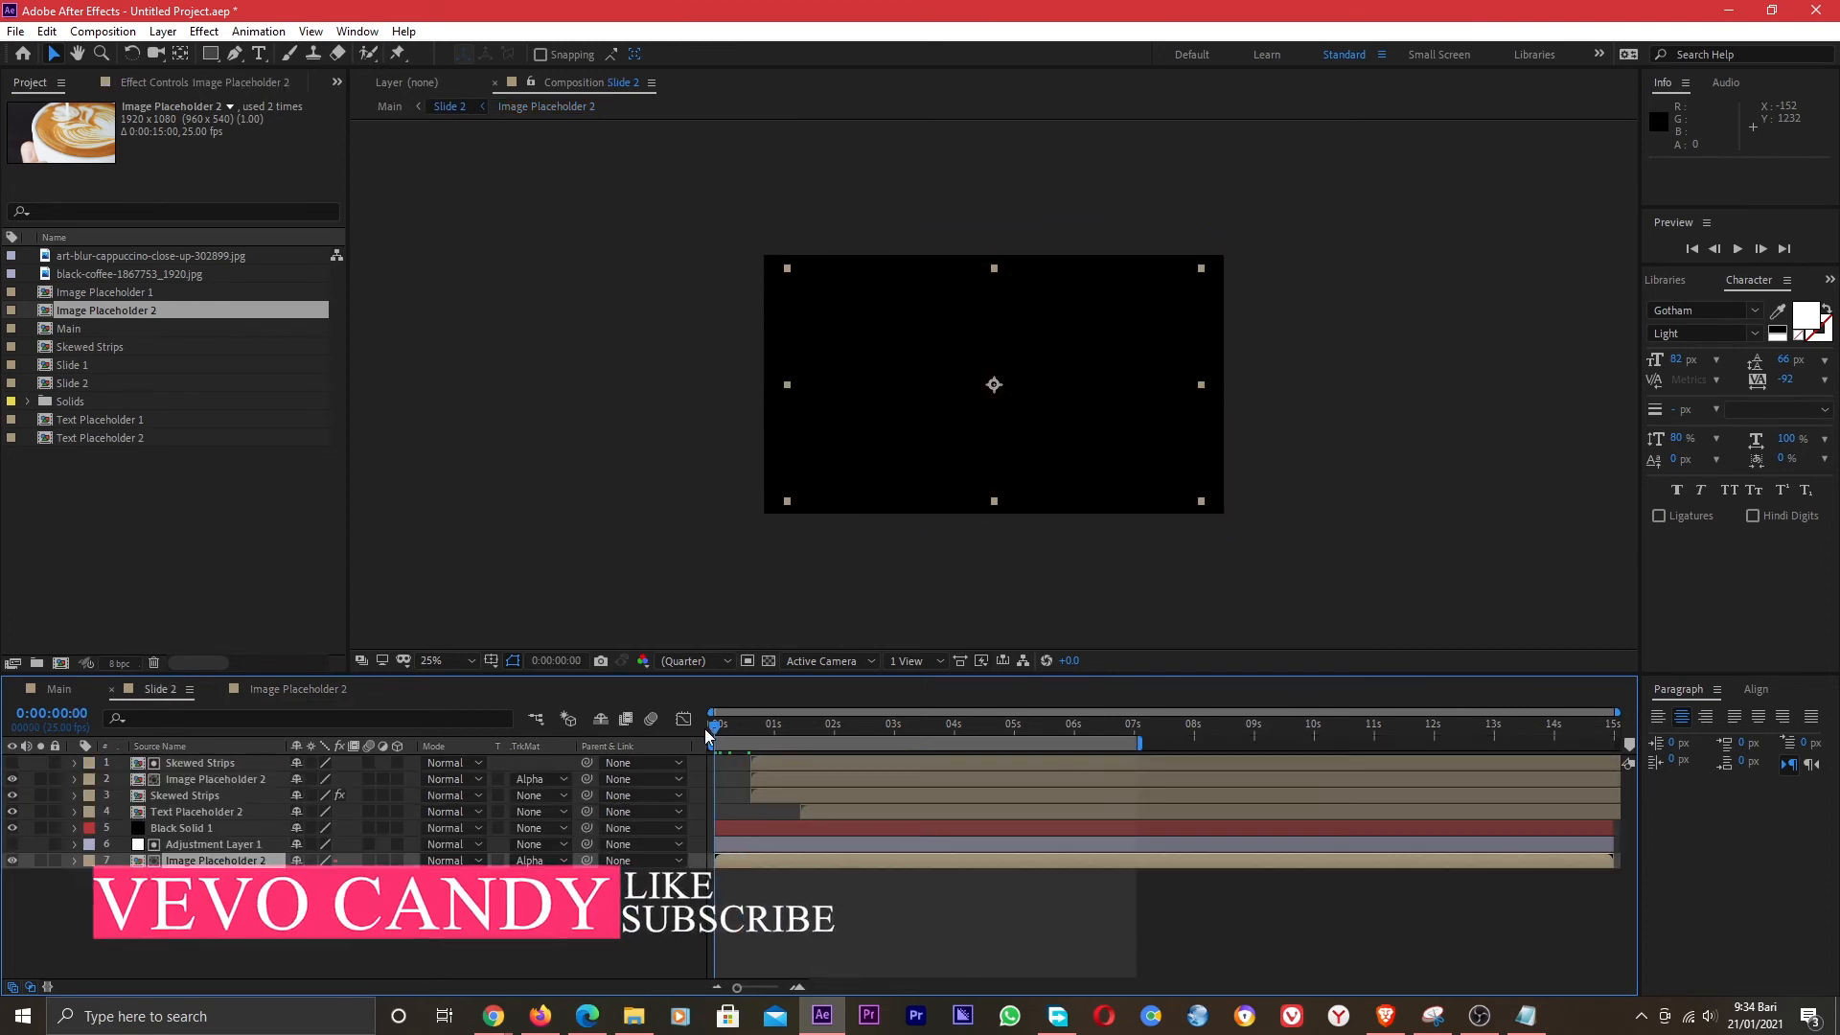
{"action": "key", "text": "space"}
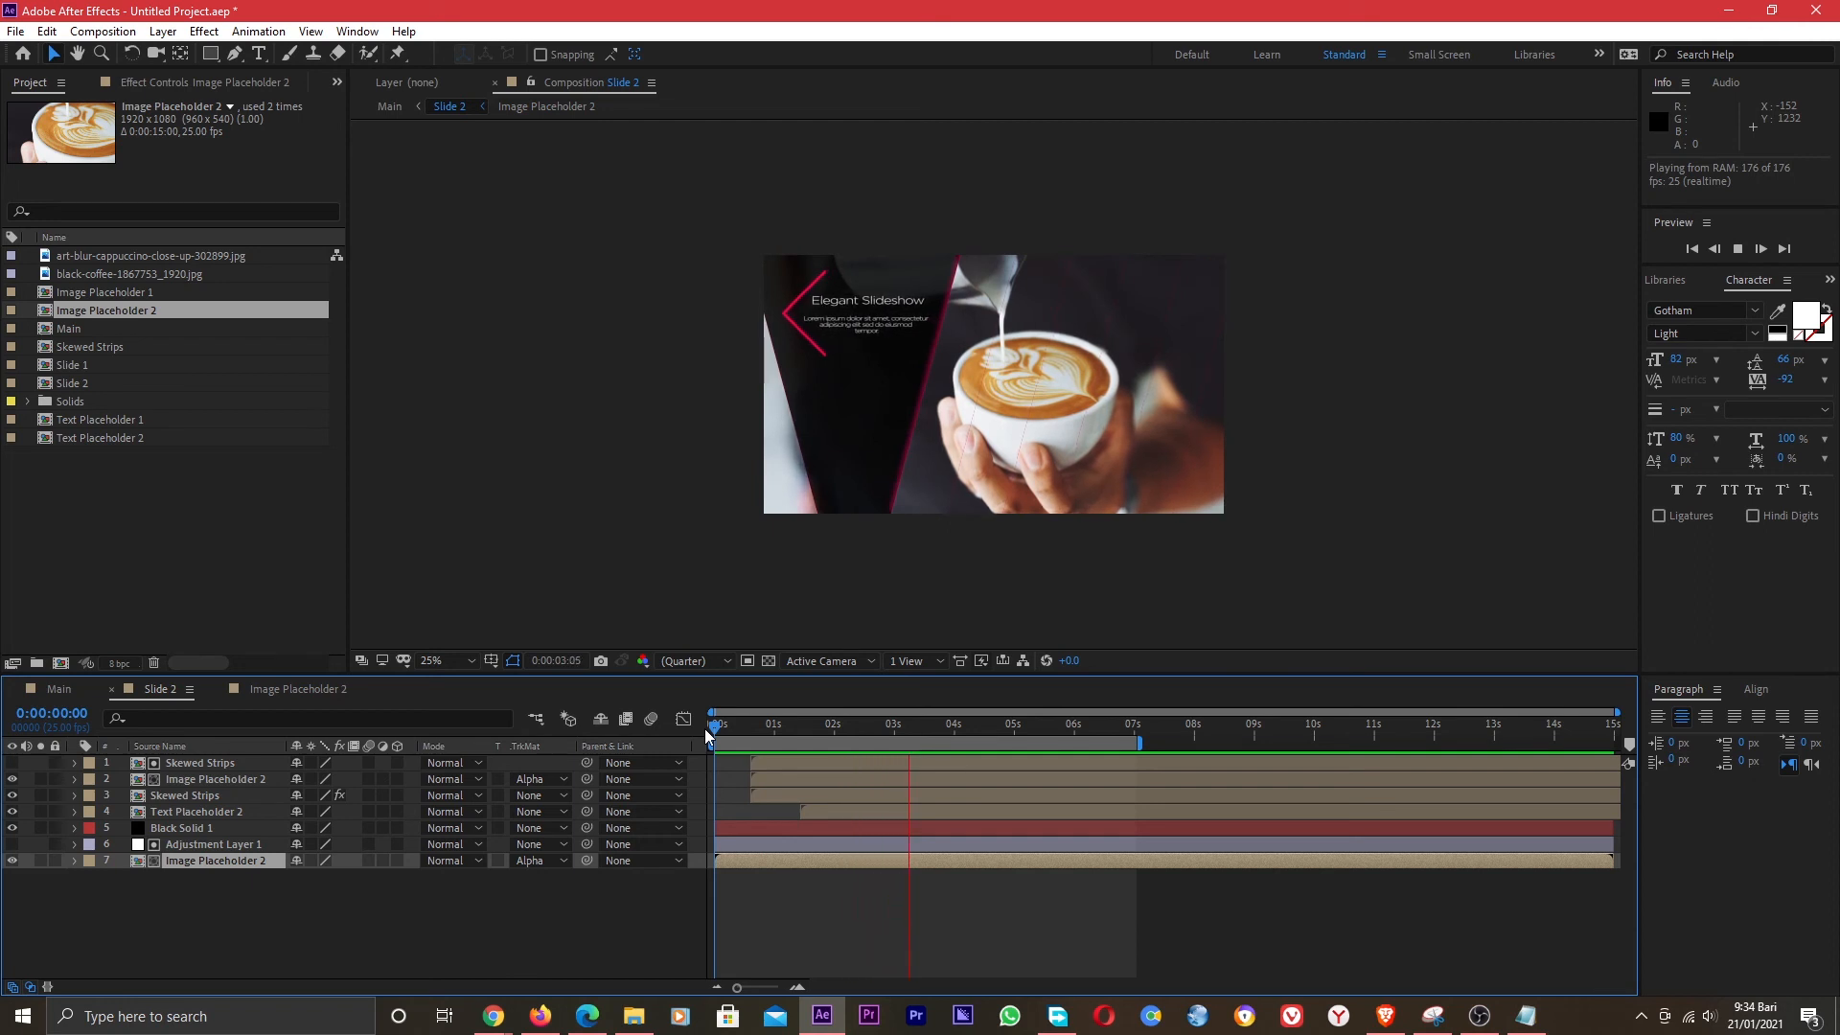
{"action": "key", "text": "space"}
{"action": "left_click_drag", "start_coordinate": [714, 728], "coordinate": [838, 744]}
Set the rotation of Adjustment Layer 1 in Slide 2 to 180°.
{"action": "left_click", "coordinate": [207, 877]}
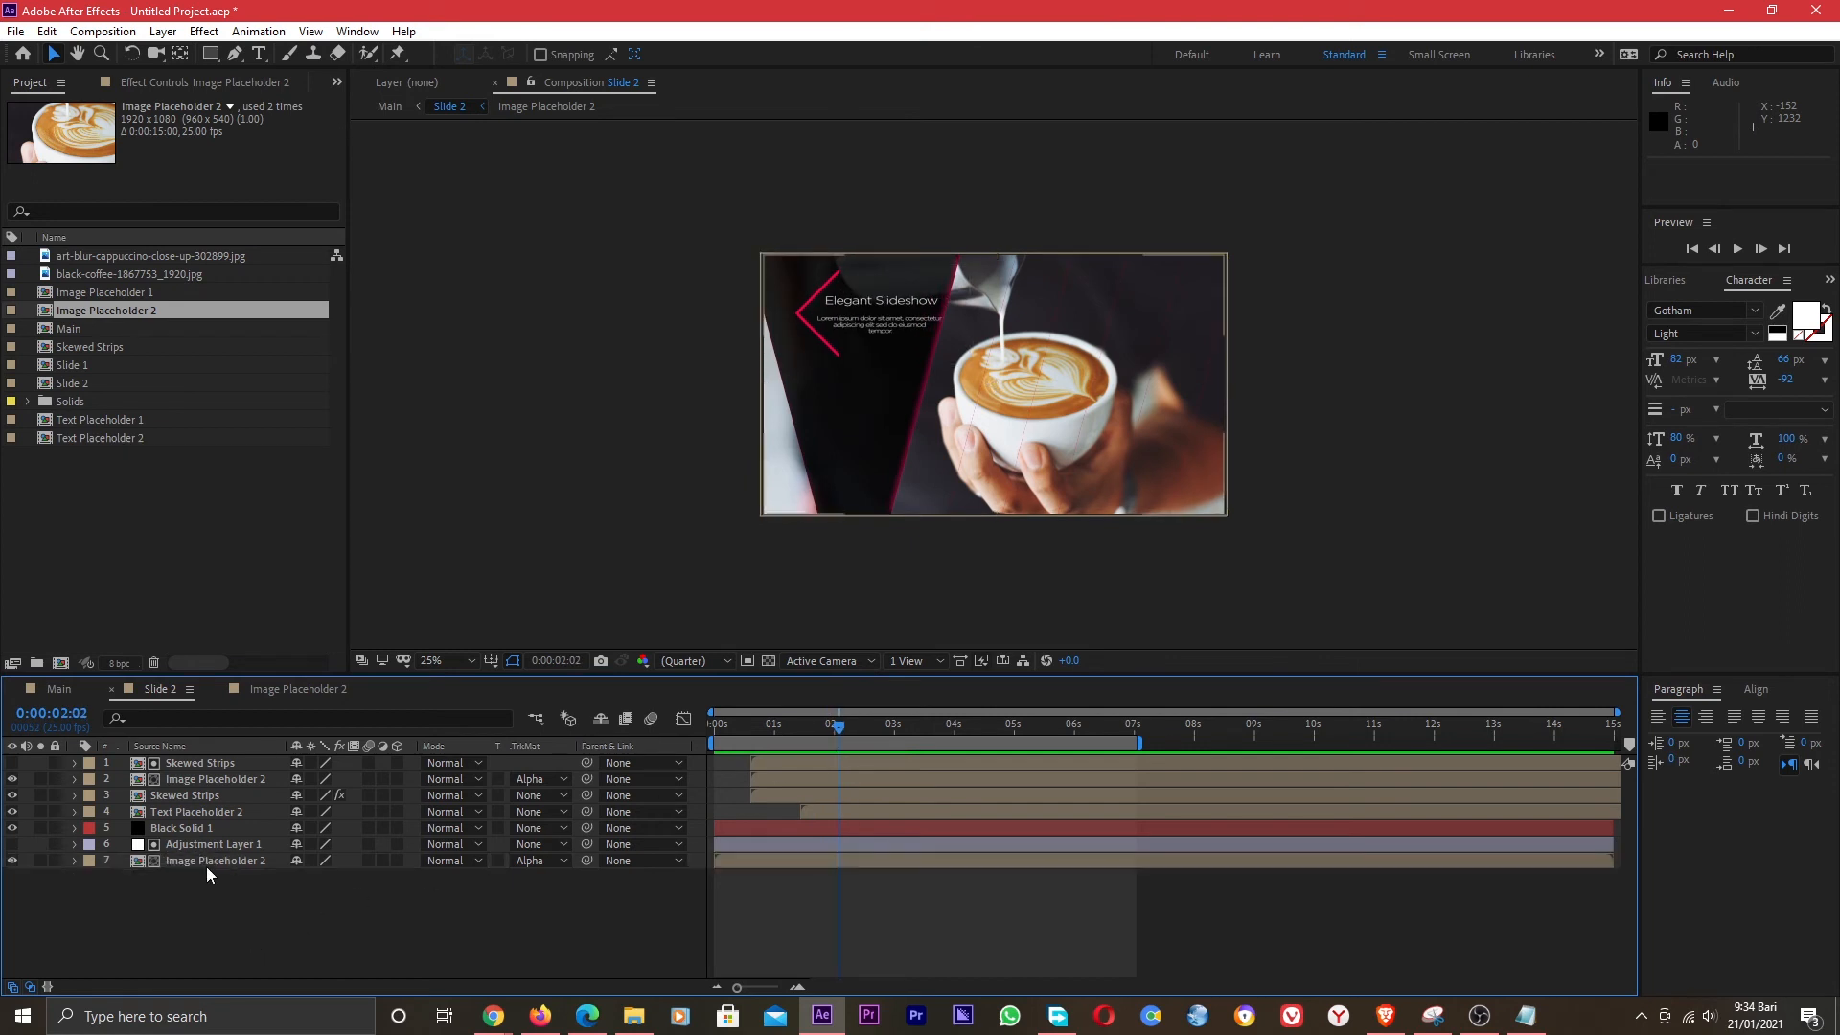
{"action": "left_click", "coordinate": [209, 864]}
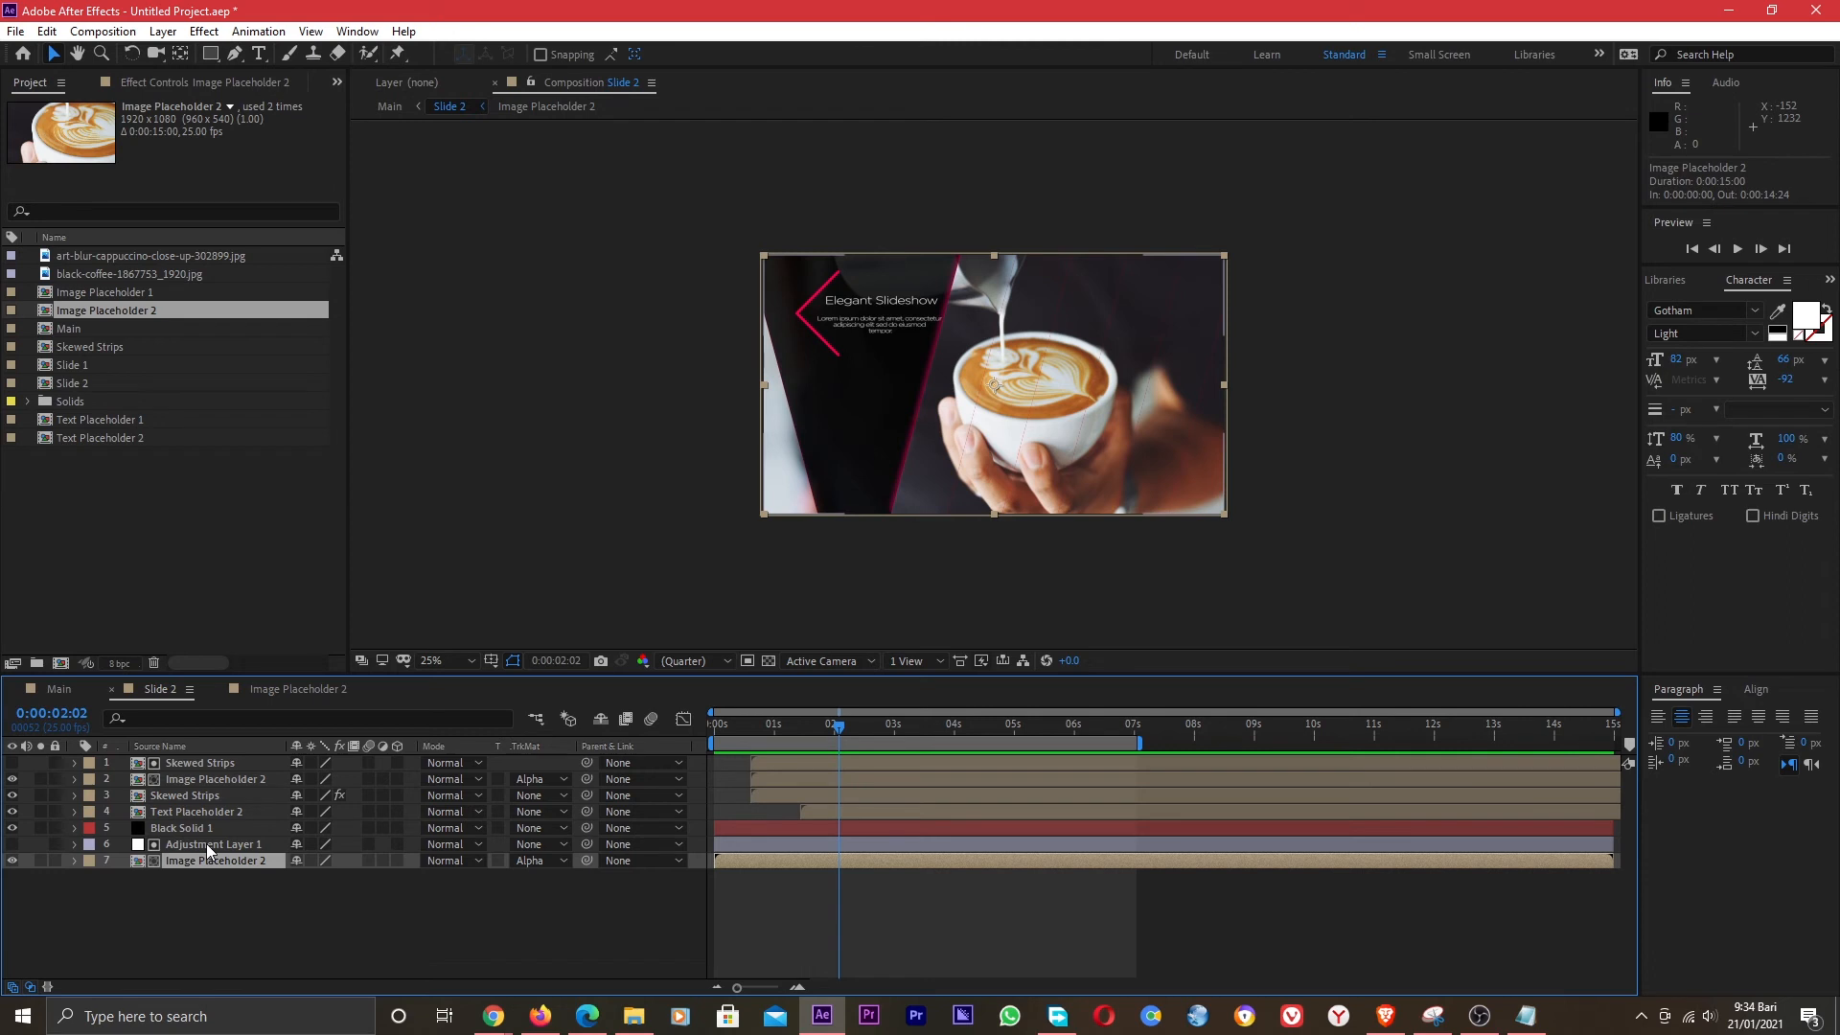
{"action": "left_click", "coordinate": [205, 843]}
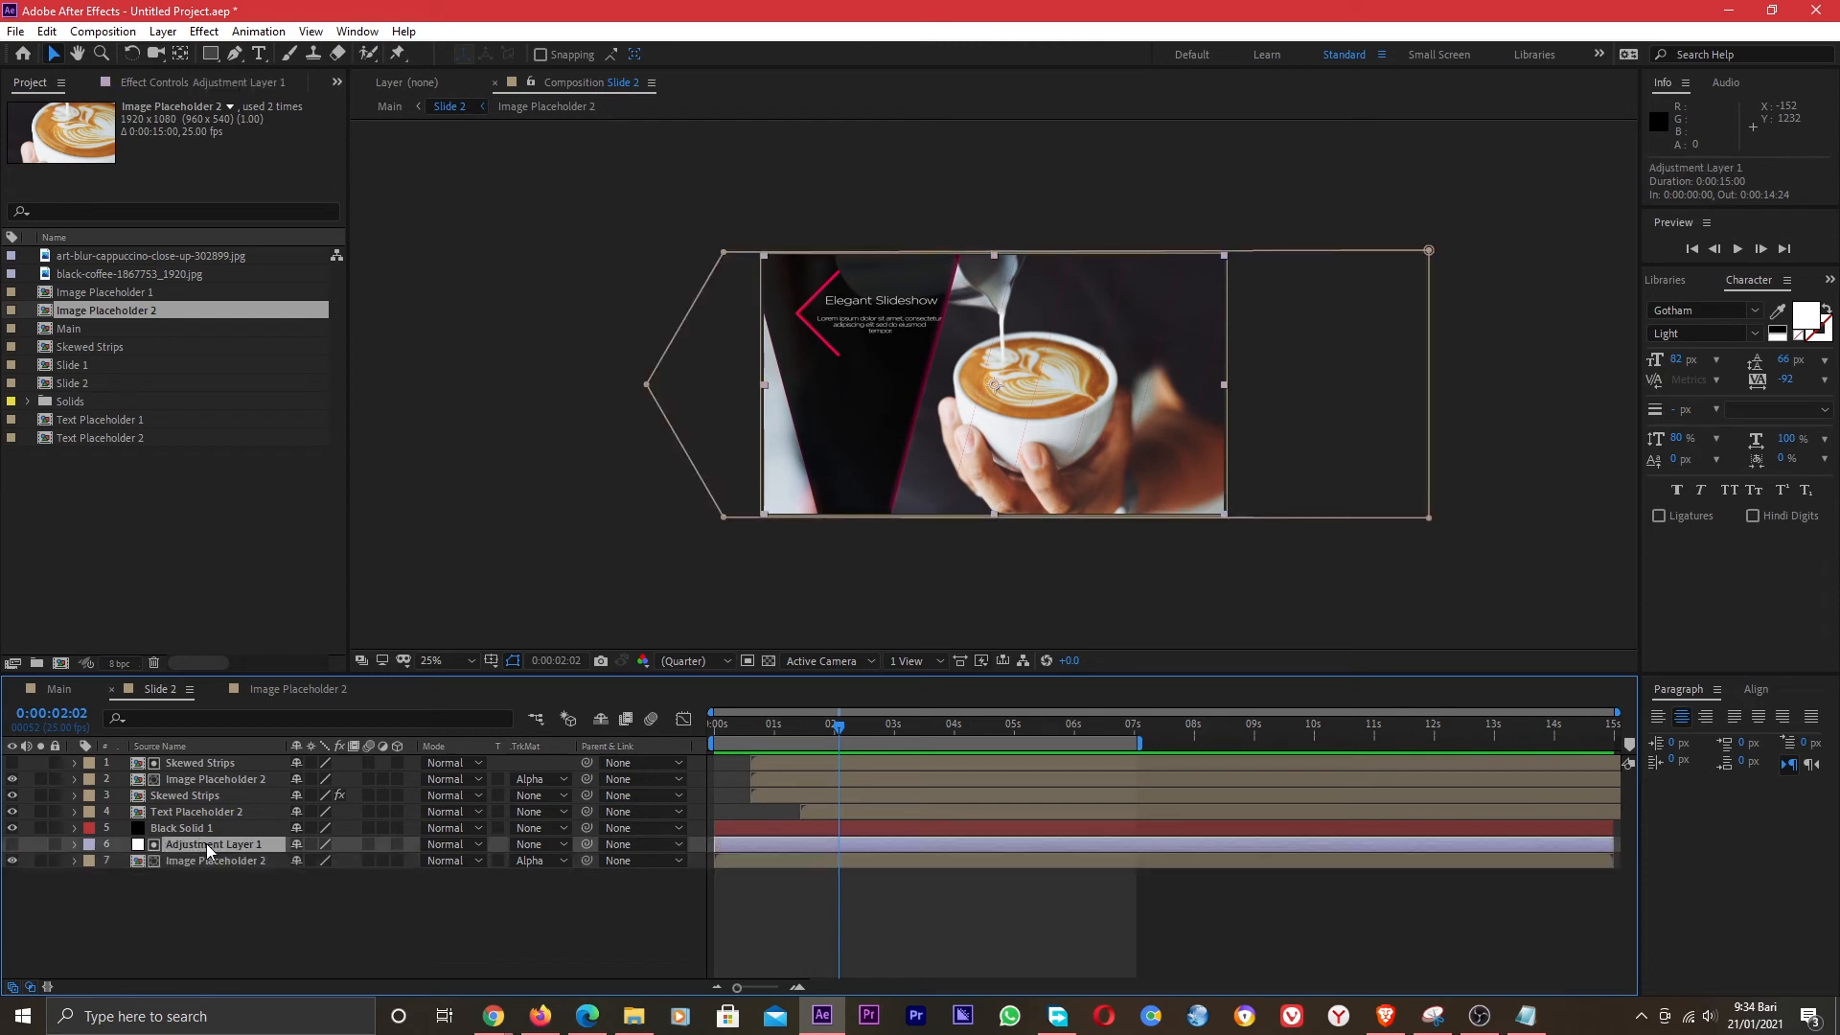
{"action": "key", "text": "r"}
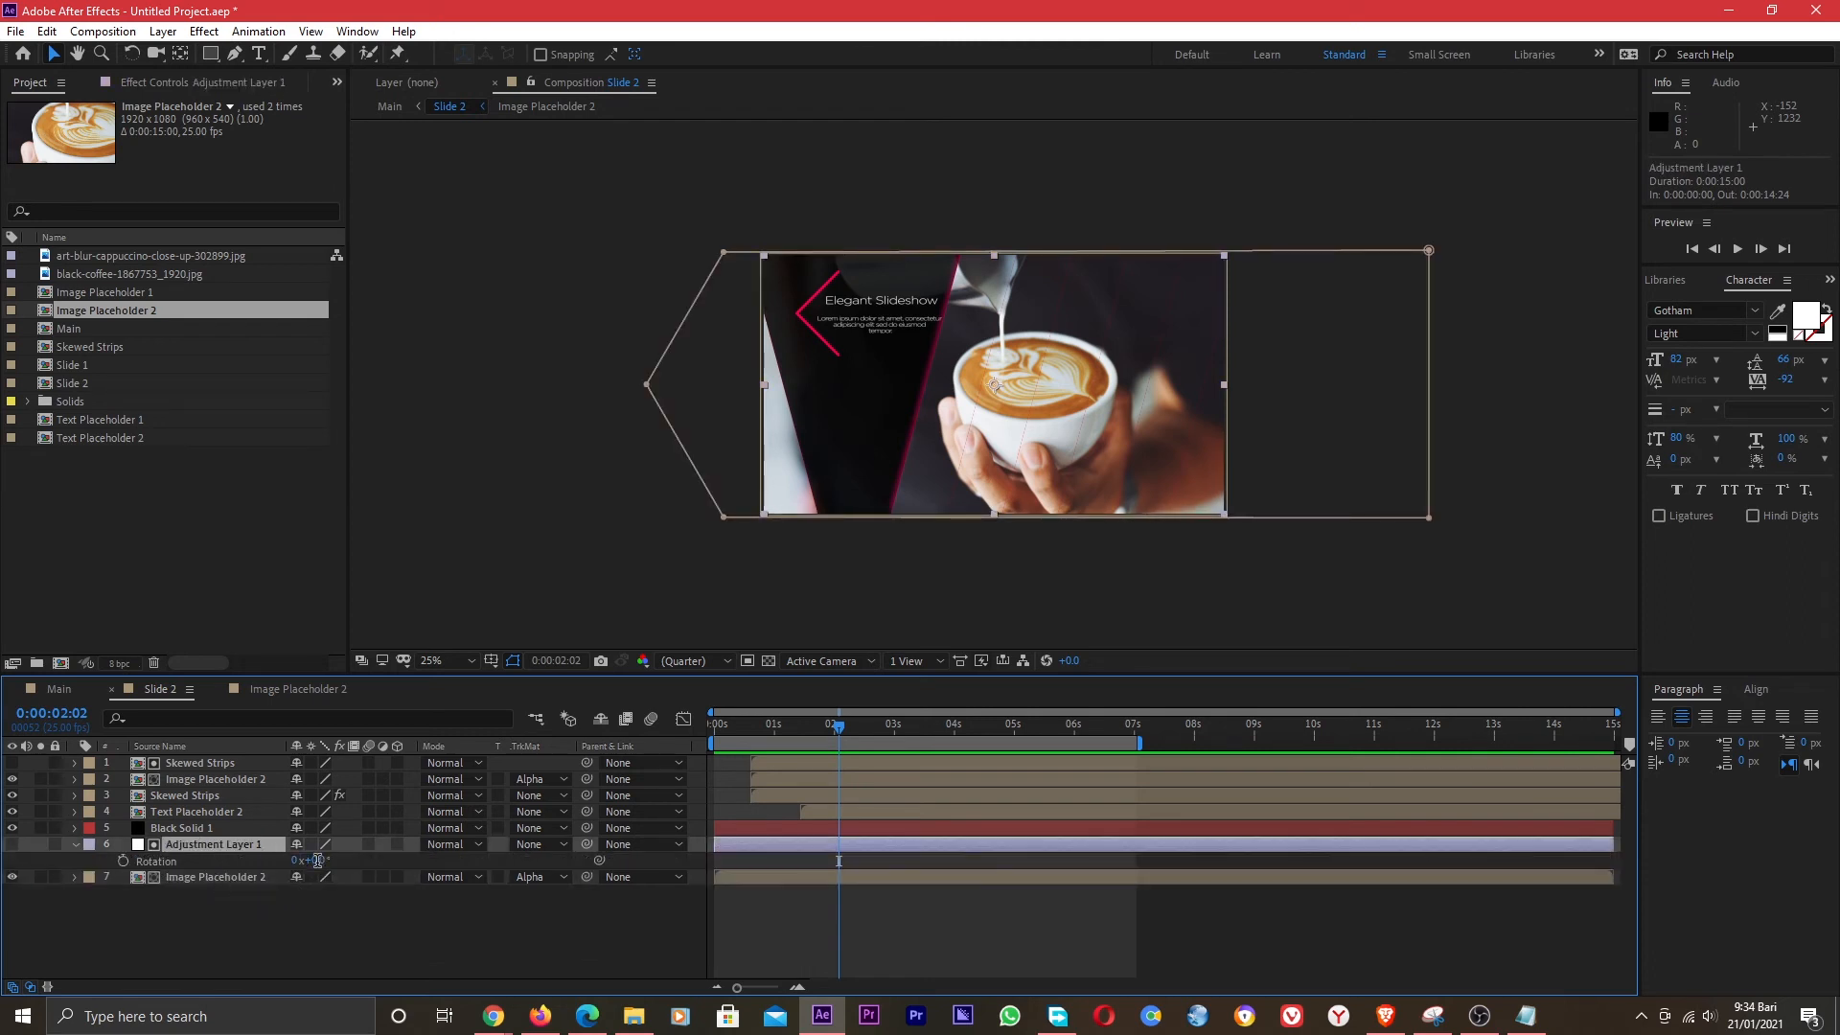
{"action": "type", "text": "180"}
{"action": "key", "text": "Return"}
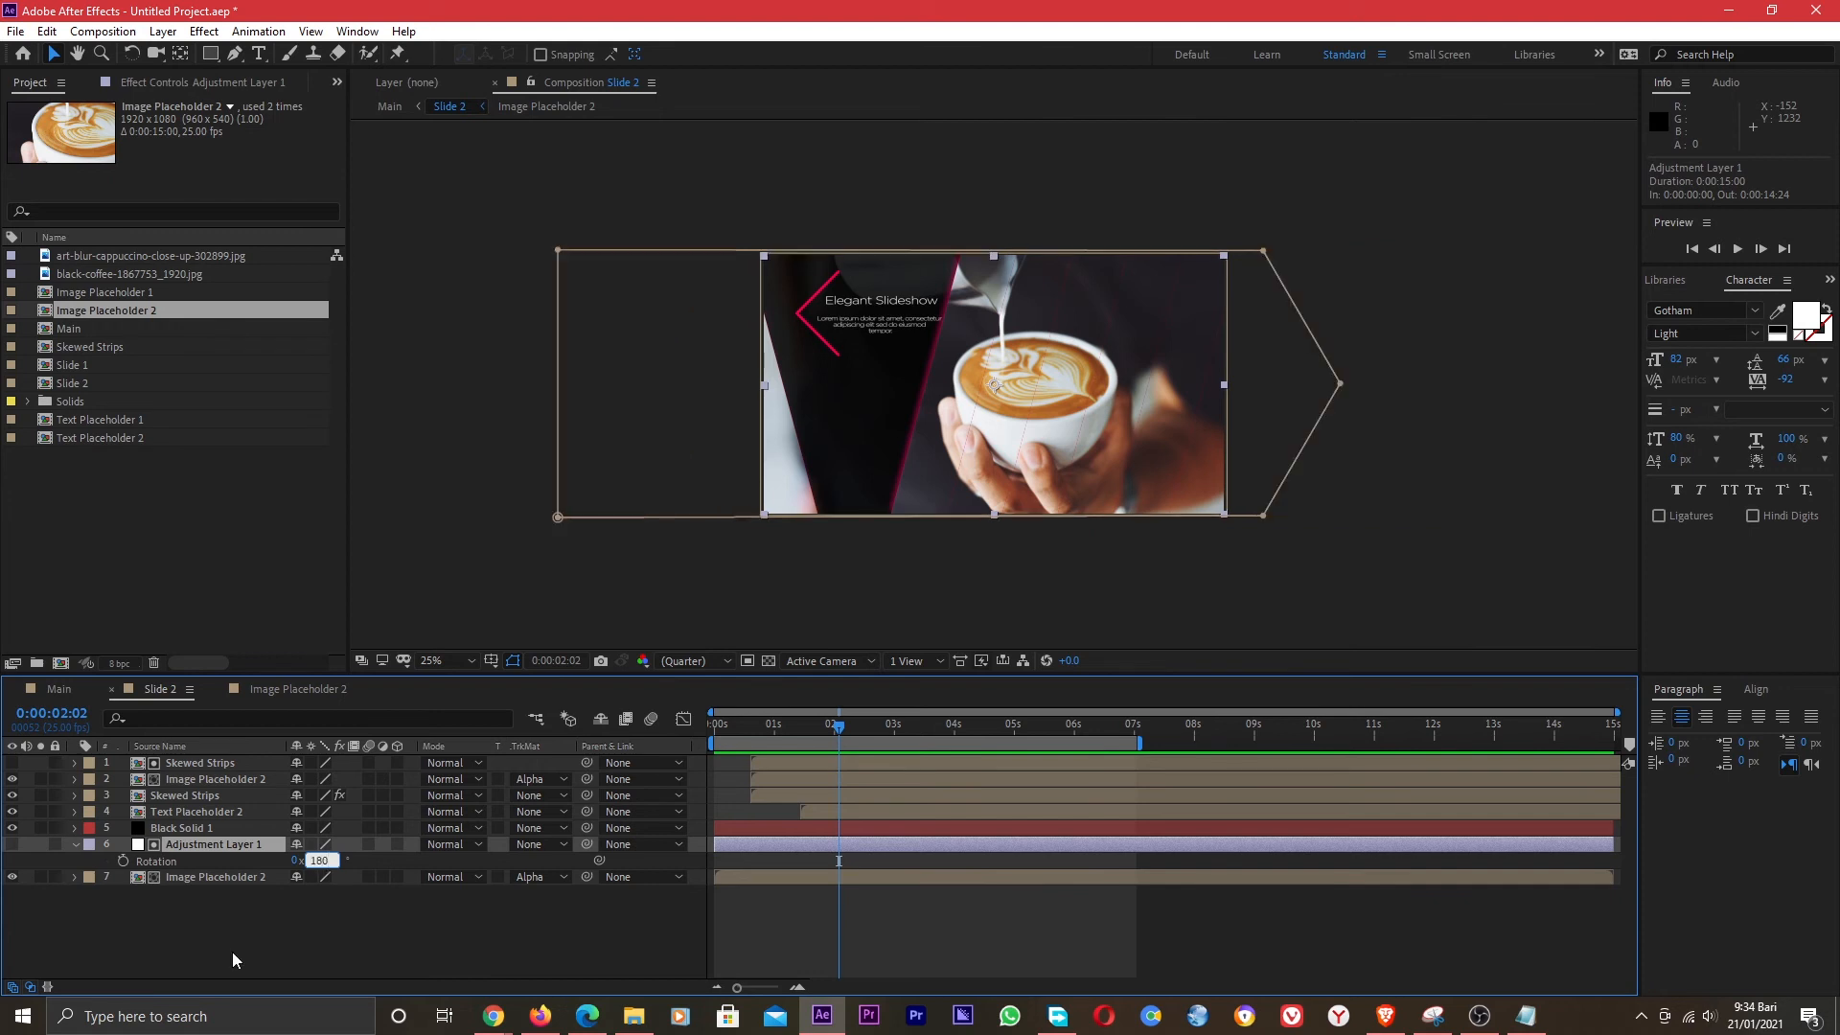
Set the rotation of both Skewed Strips layers in Slide 2 to 180°.
{"action": "left_click", "coordinate": [190, 828]}
{"action": "key", "text": "t"}
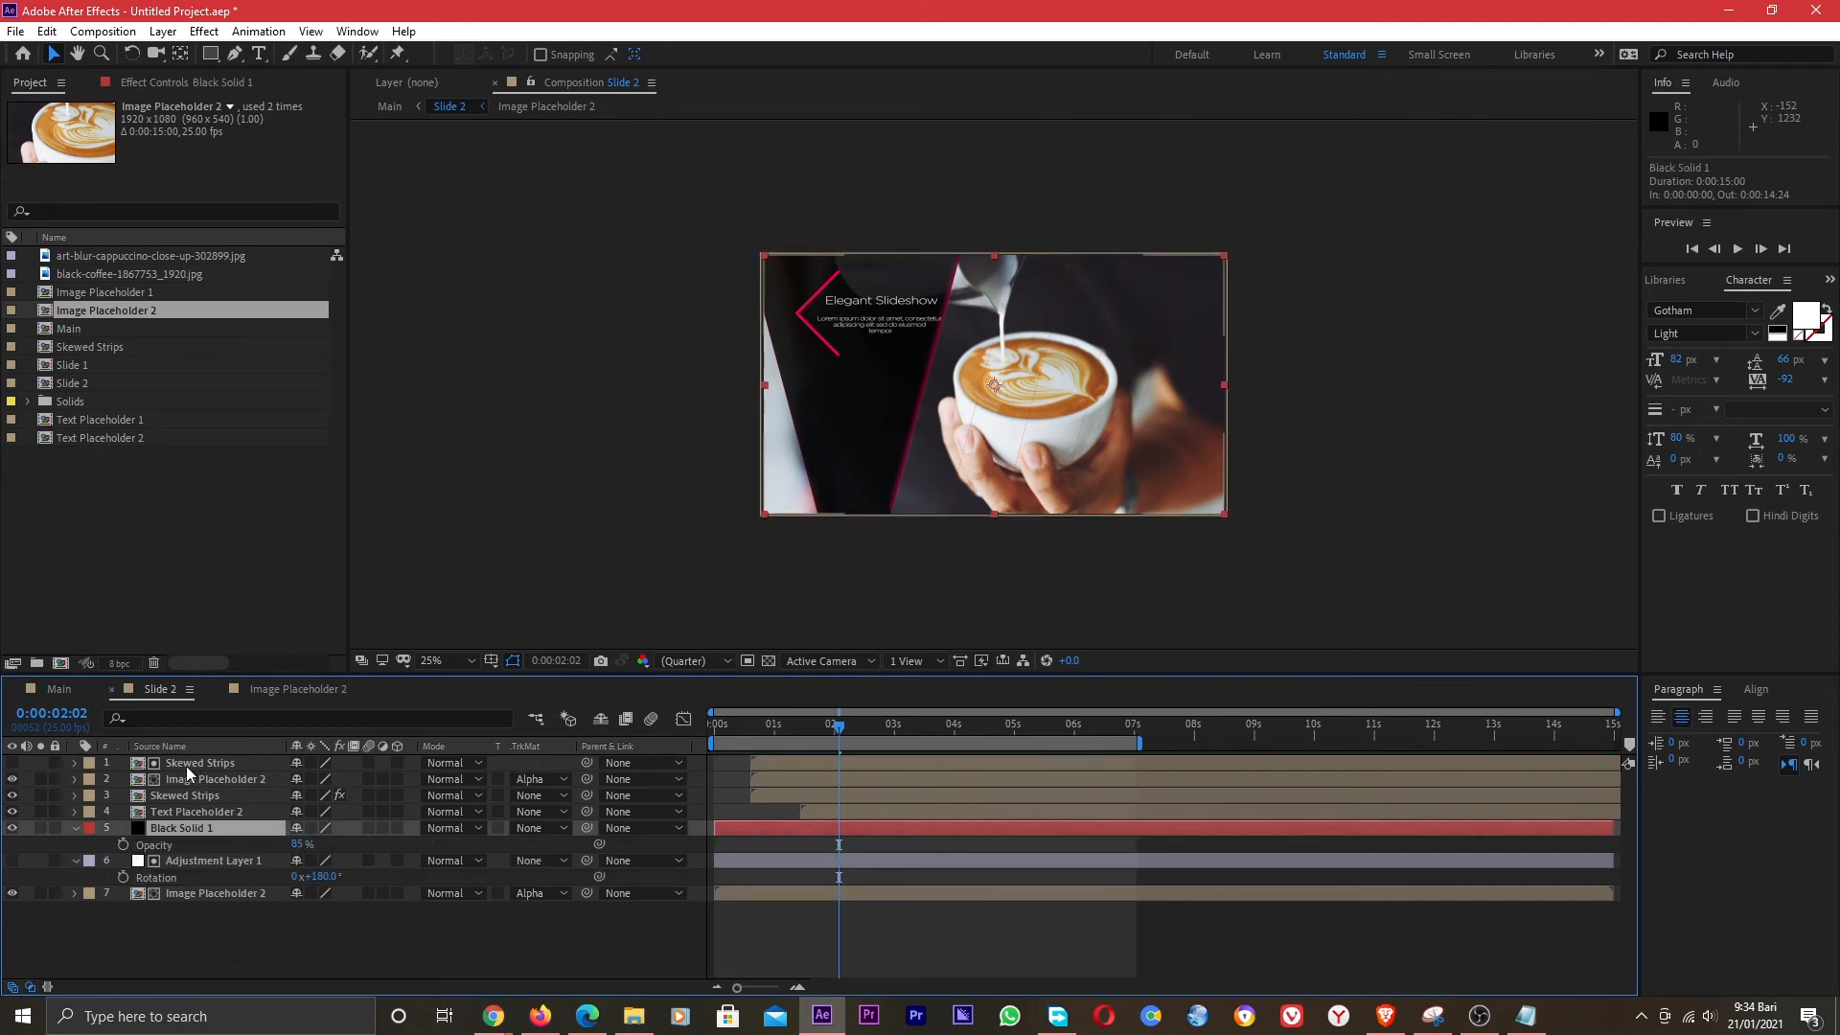
{"action": "left_click", "coordinate": [197, 763]}
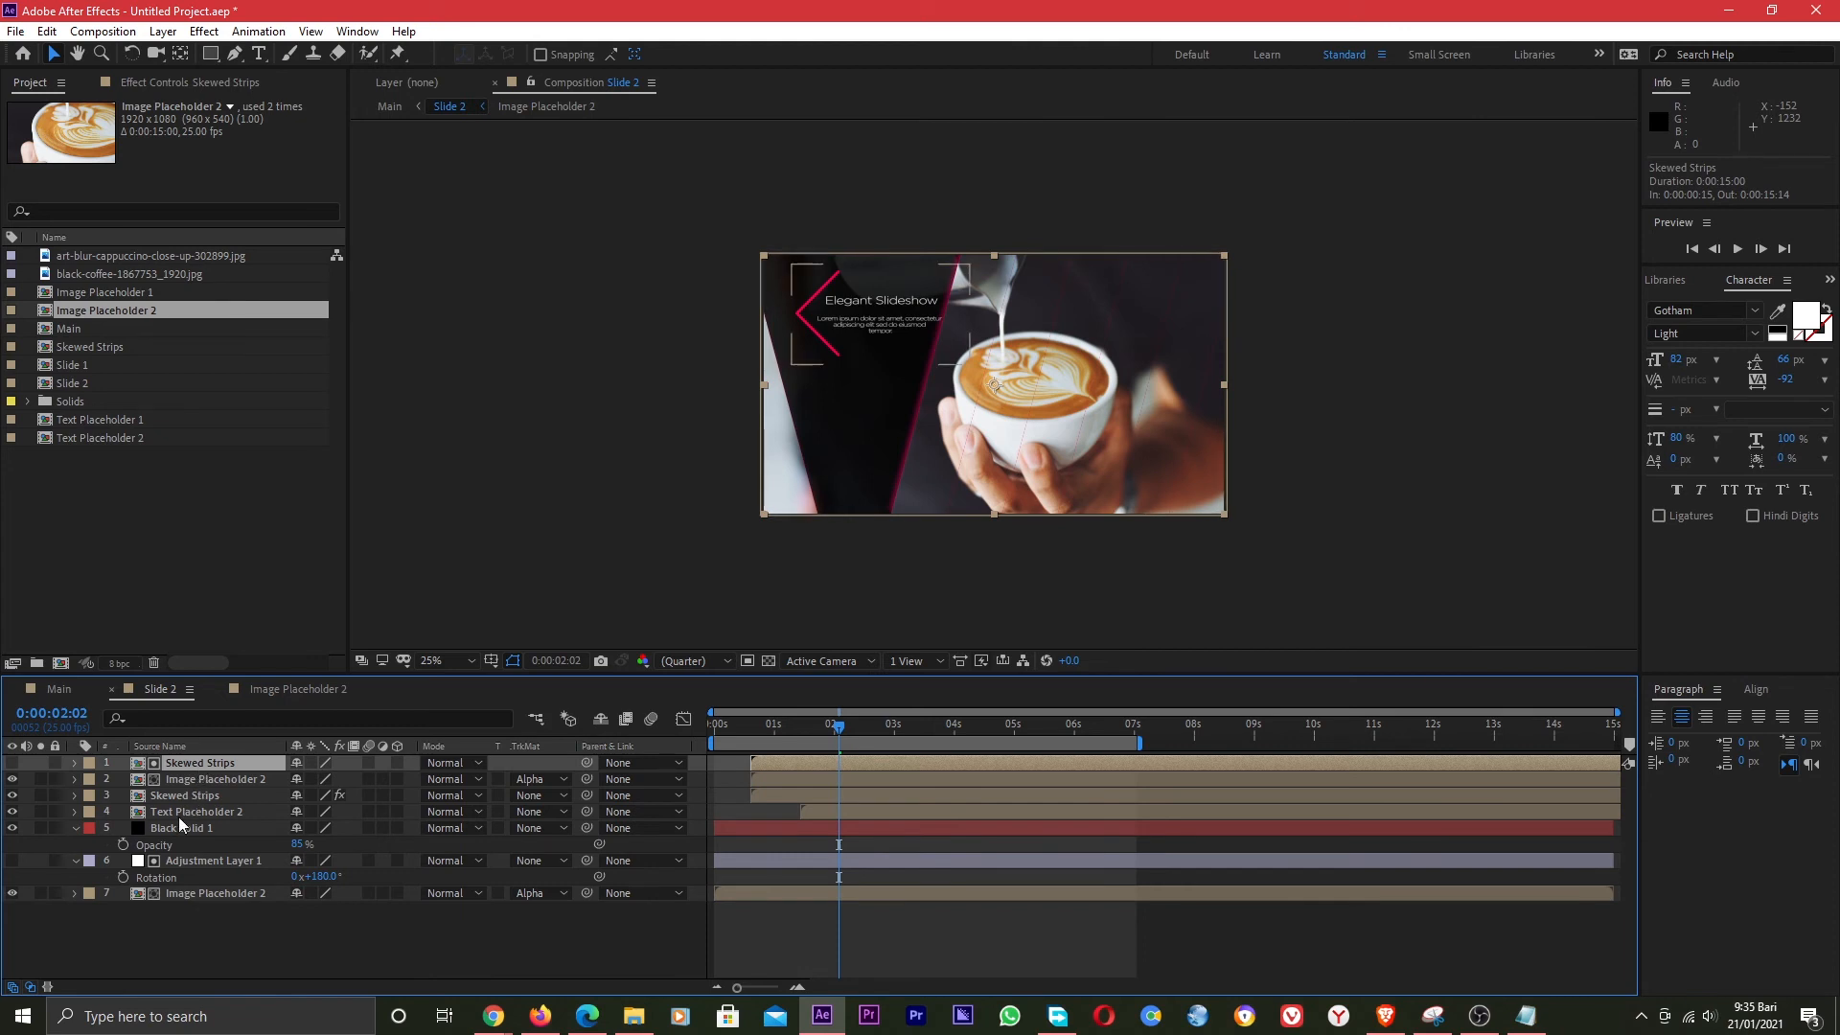
{"action": "left_click", "coordinate": [181, 795], "text": "ctrl"}
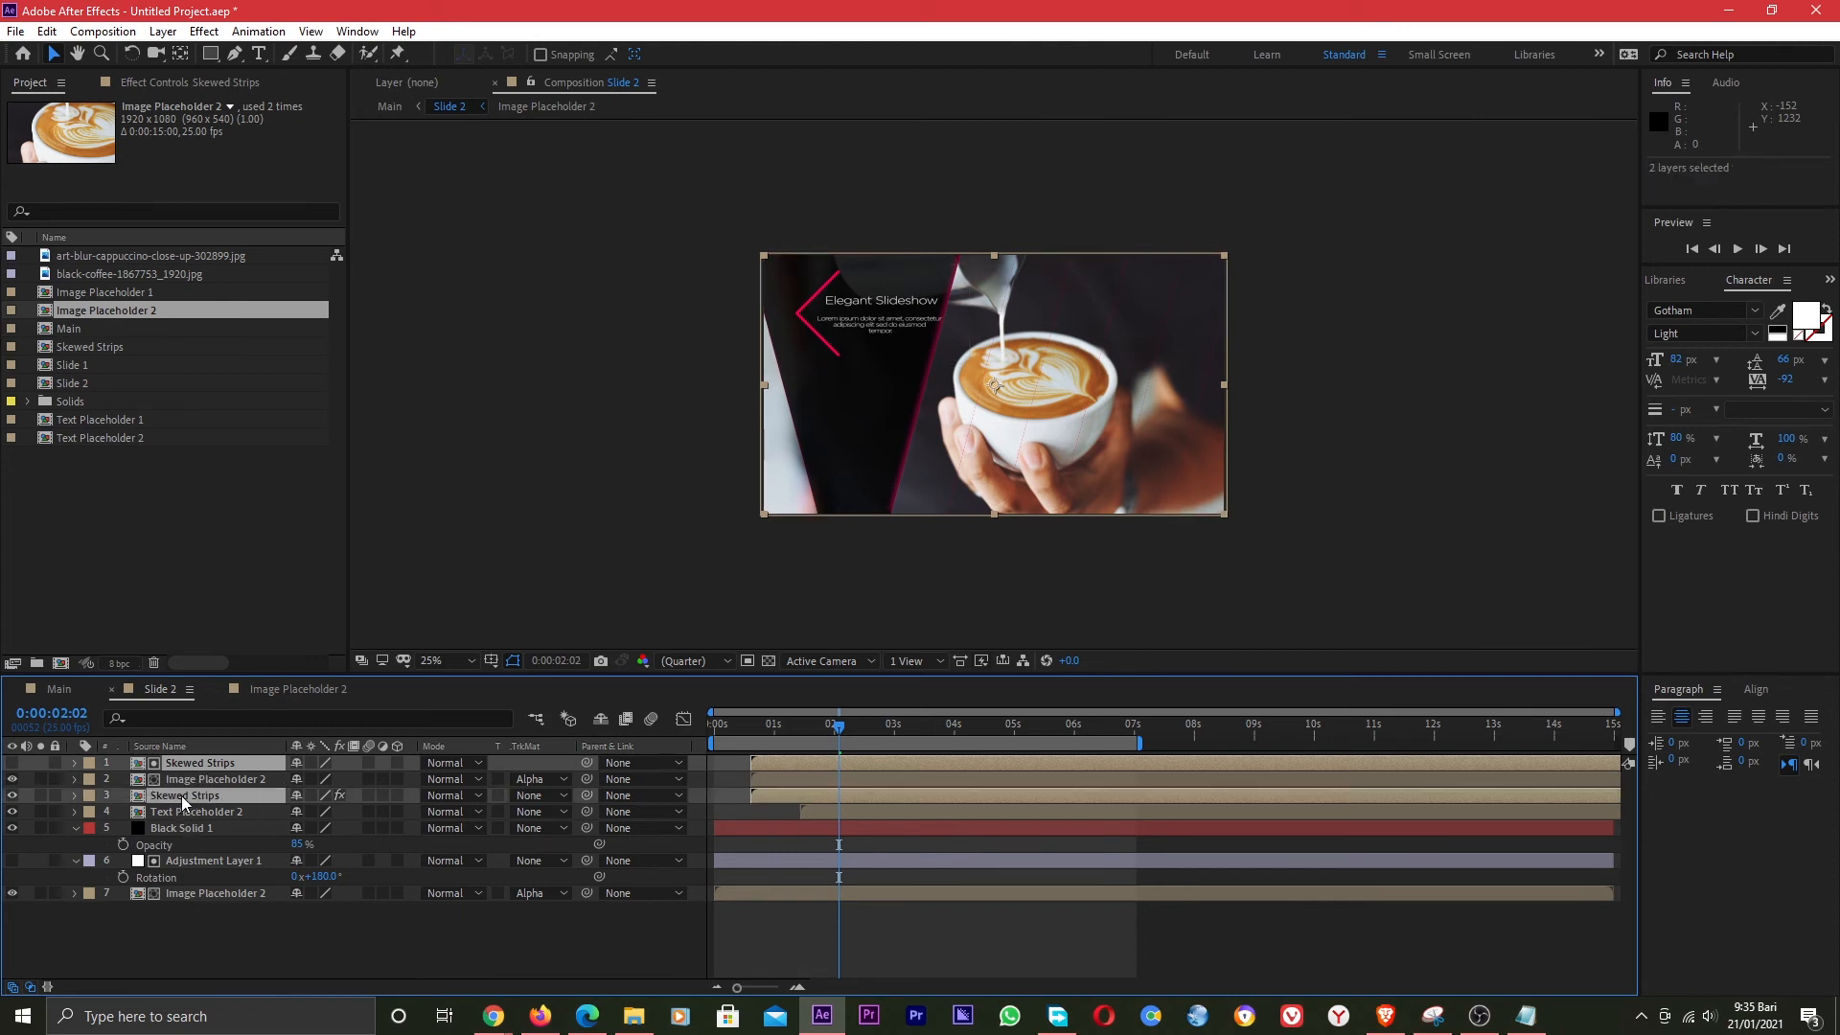
{"action": "key", "text": "r"}
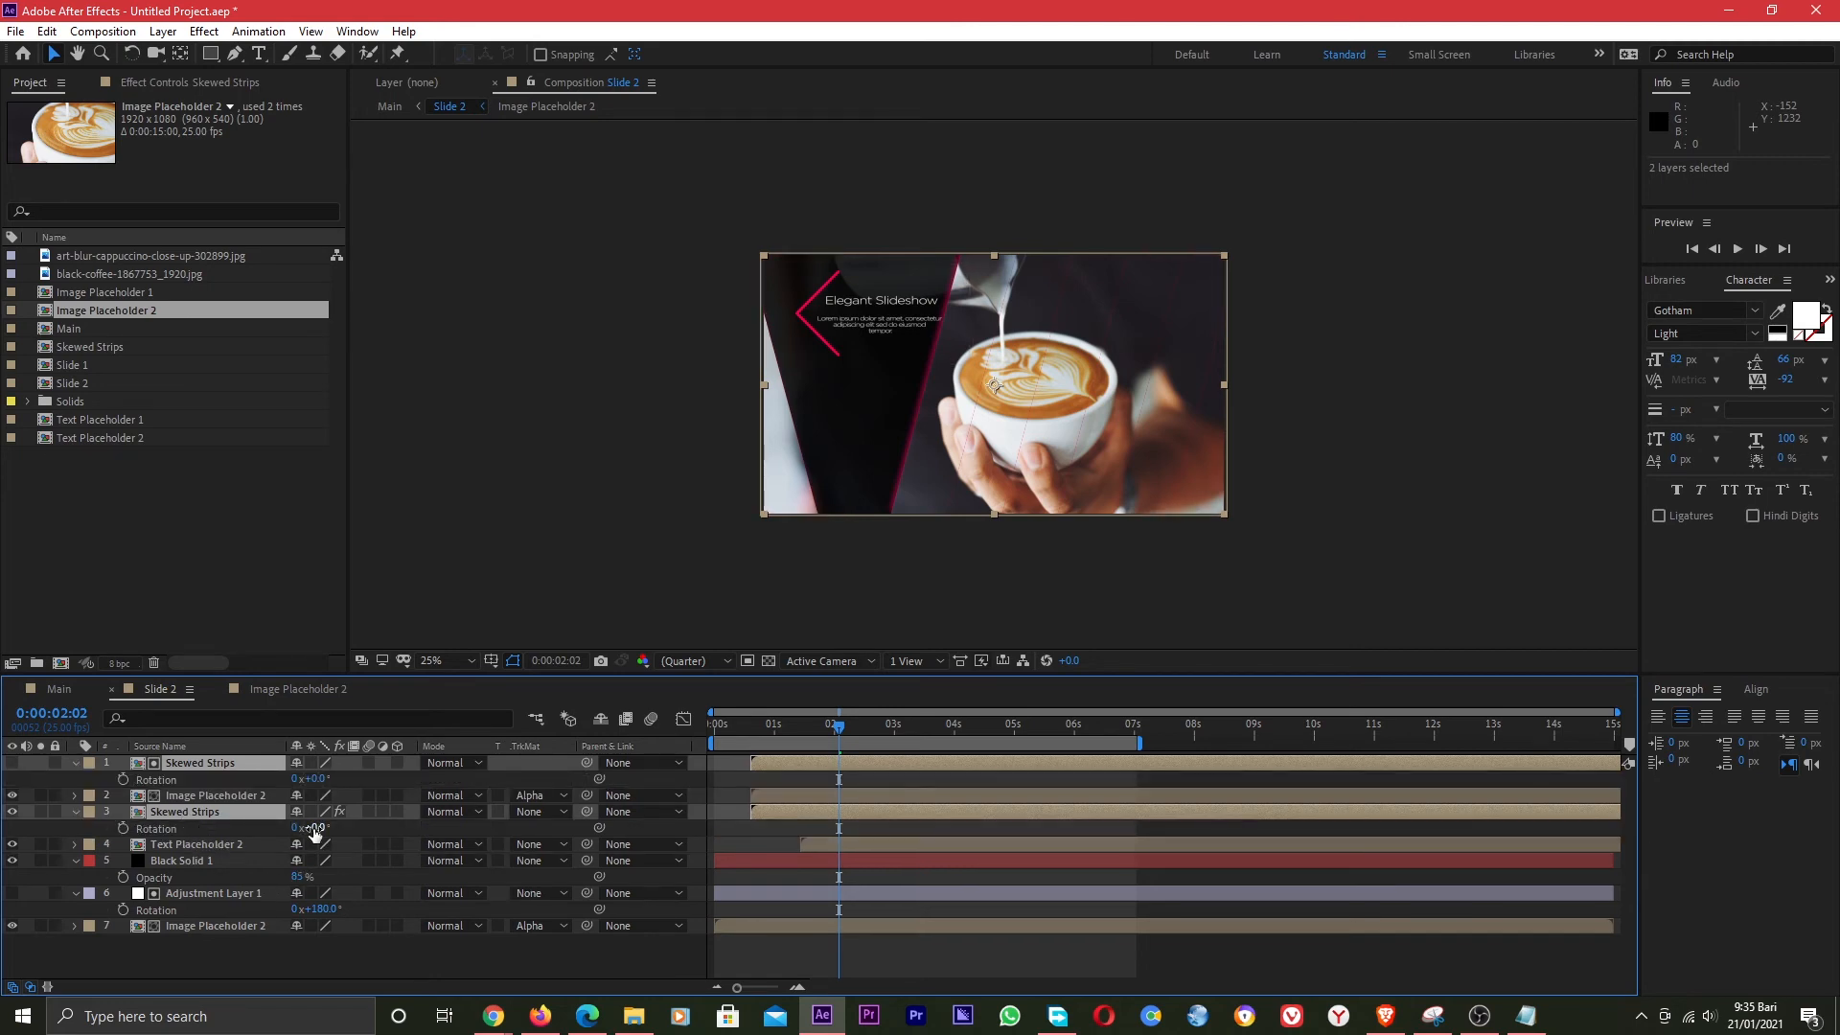
{"action": "type", "text": "180"}
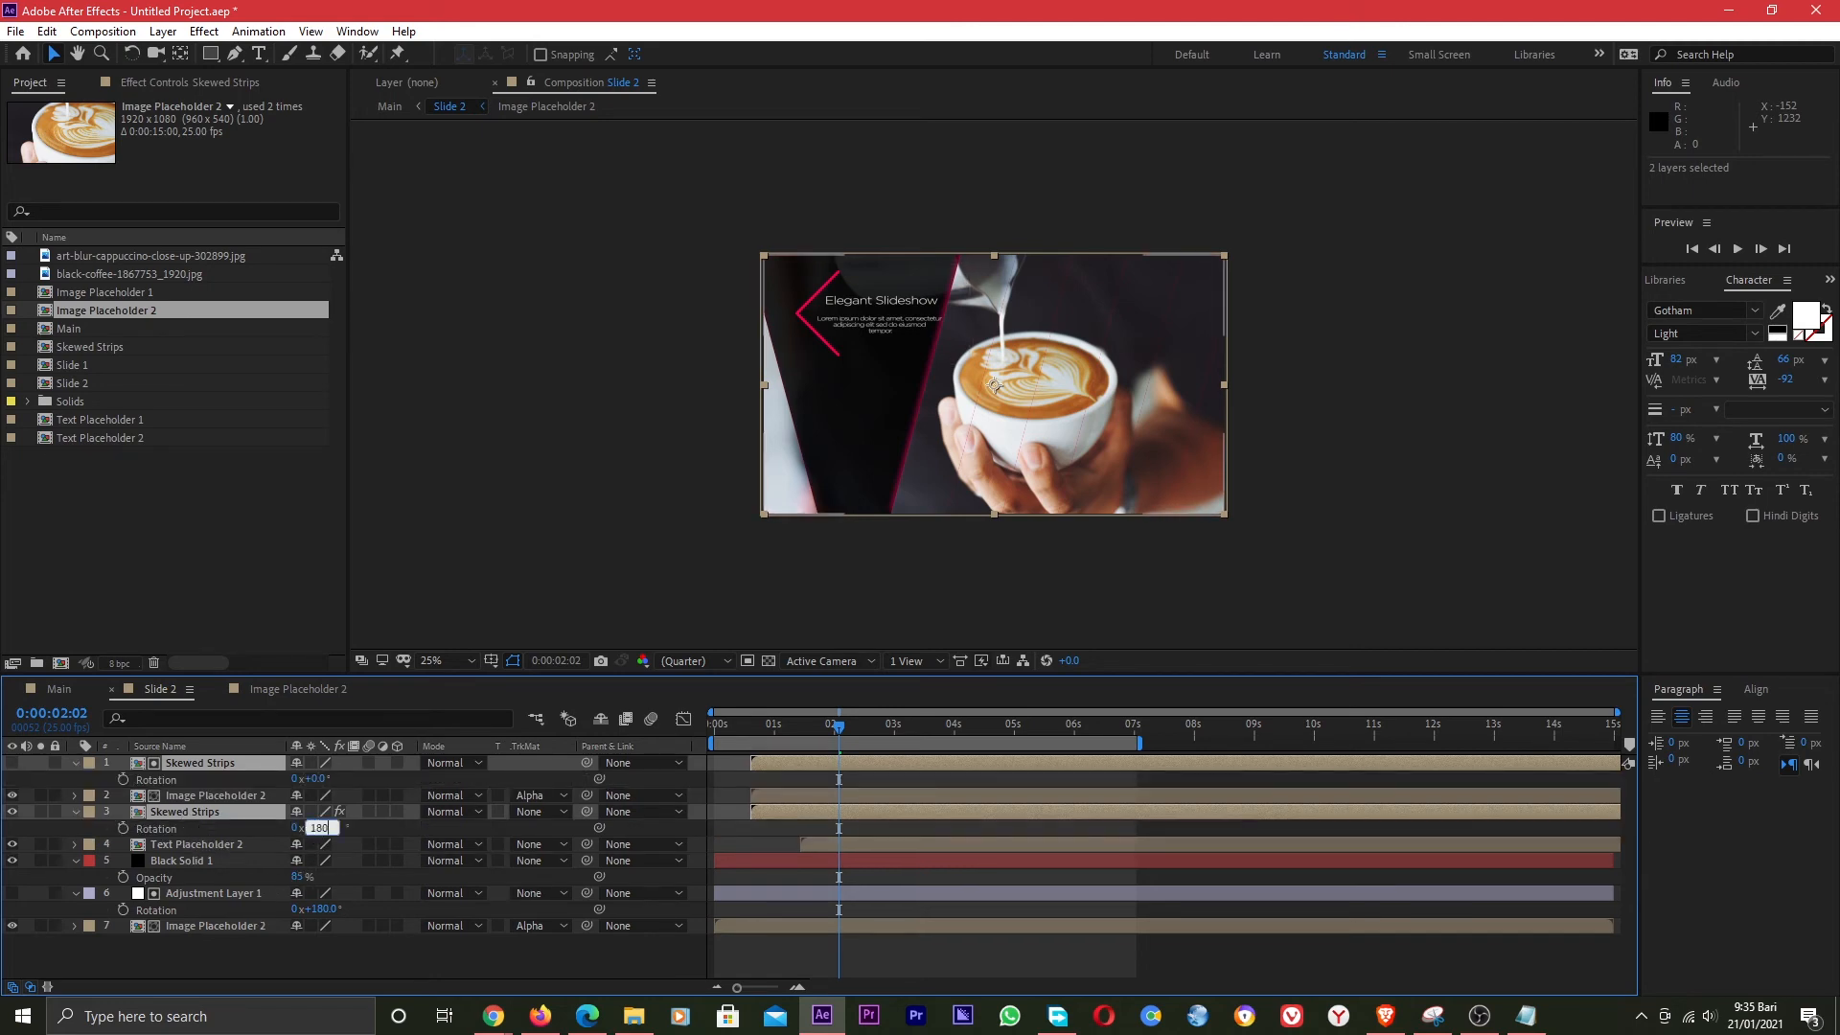
{"action": "key", "text": "Return"}
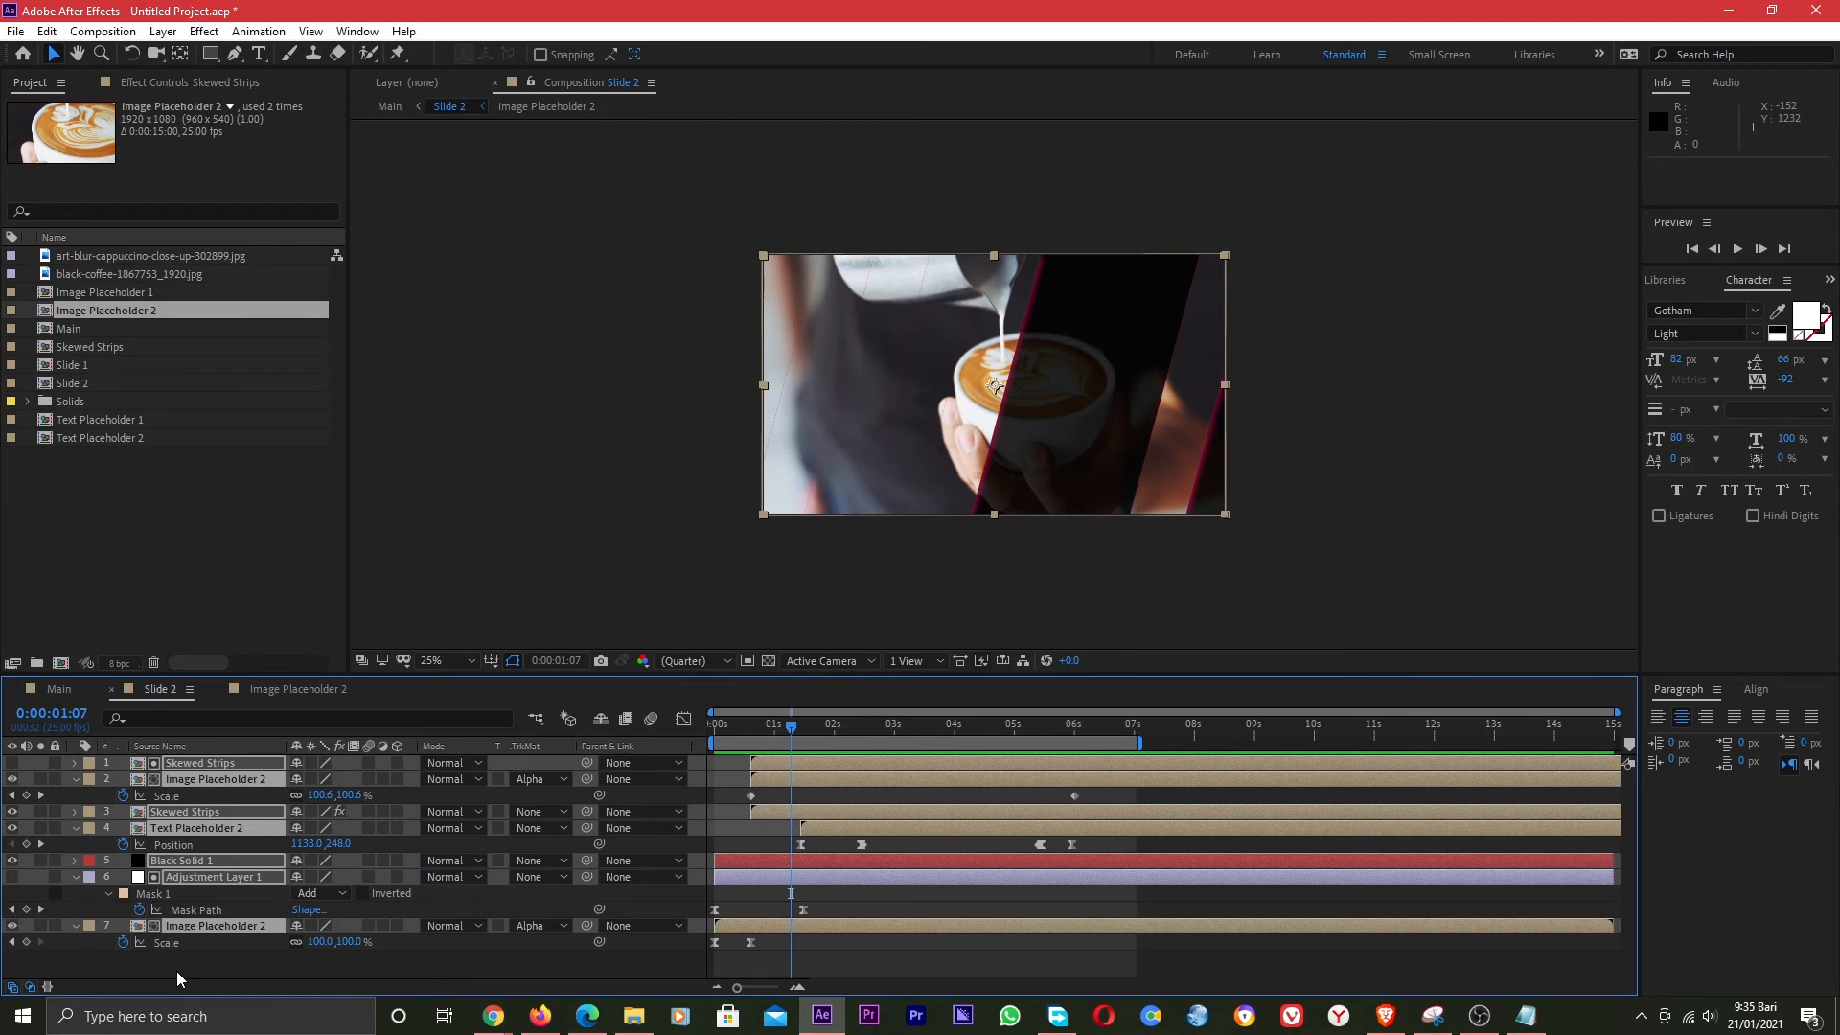
Reveal the animated properties in Slide 2 and delete all Position keyframes from the Text Placeholder 2 layer.
{"action": "key", "text": "u"}
{"action": "left_click", "coordinate": [181, 960]}
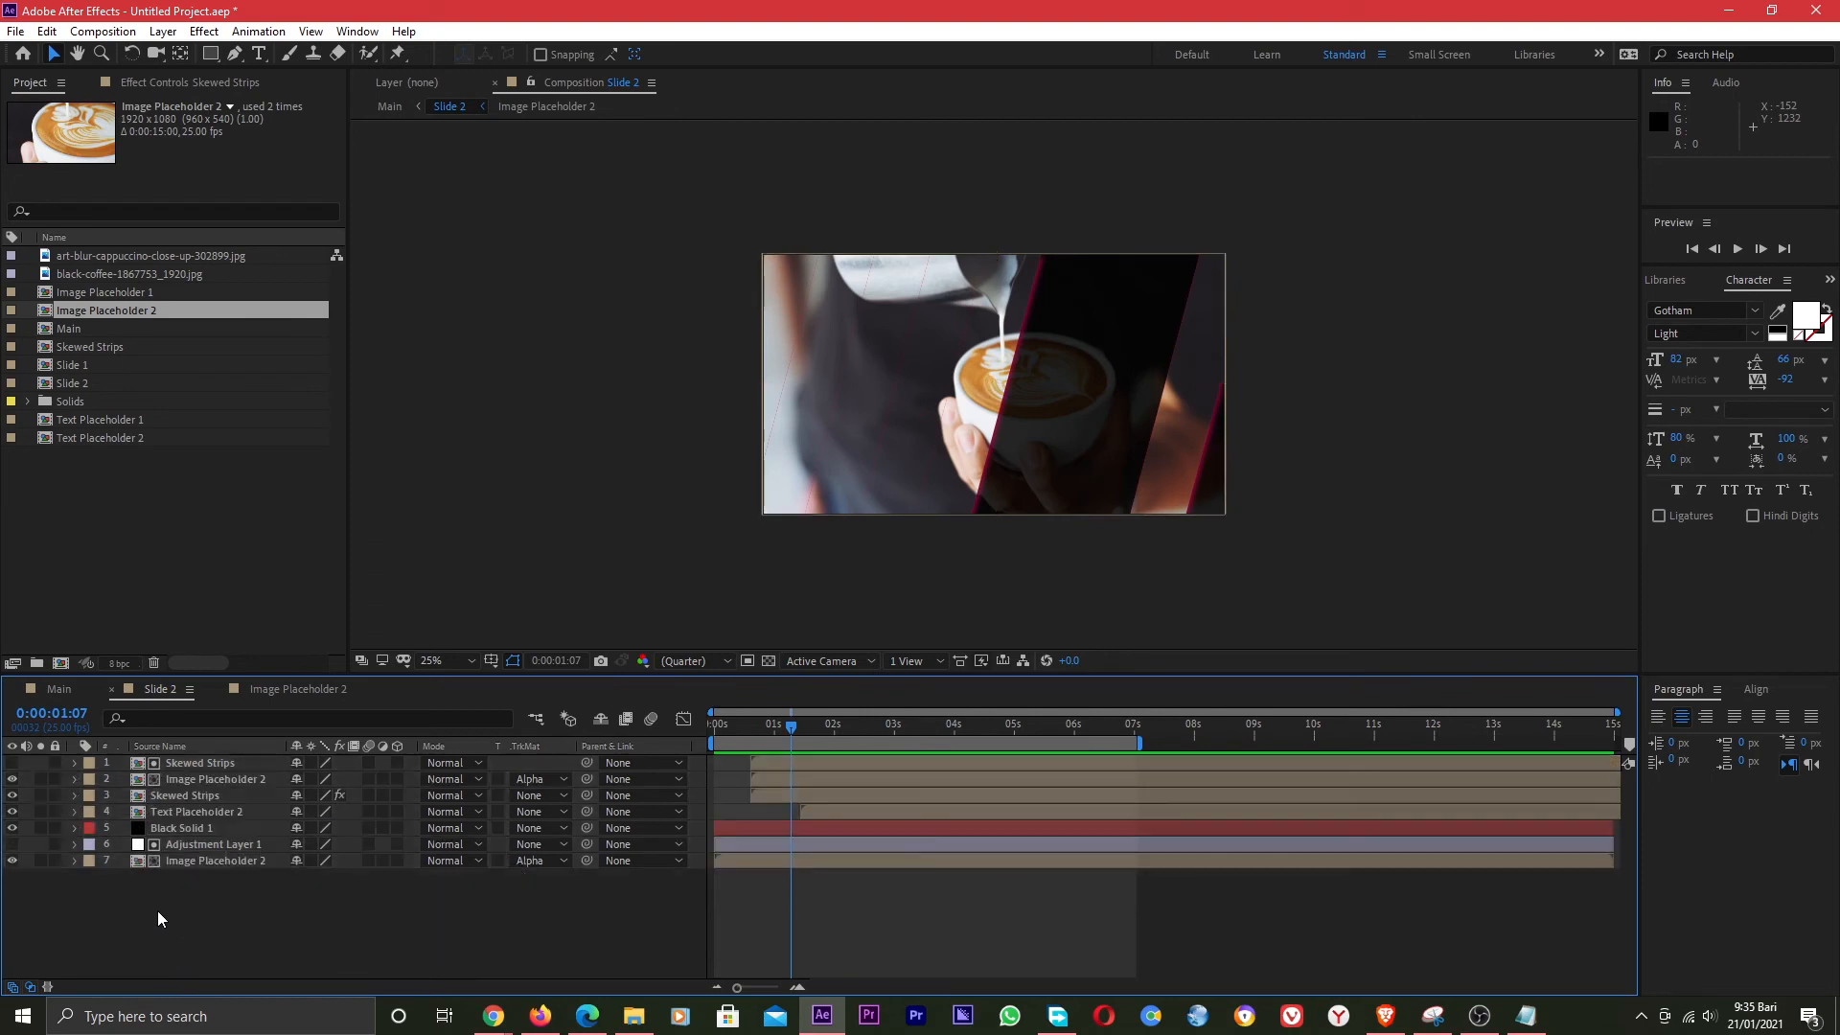
{"action": "left_click", "coordinate": [191, 813]}
{"action": "key", "text": "u"}
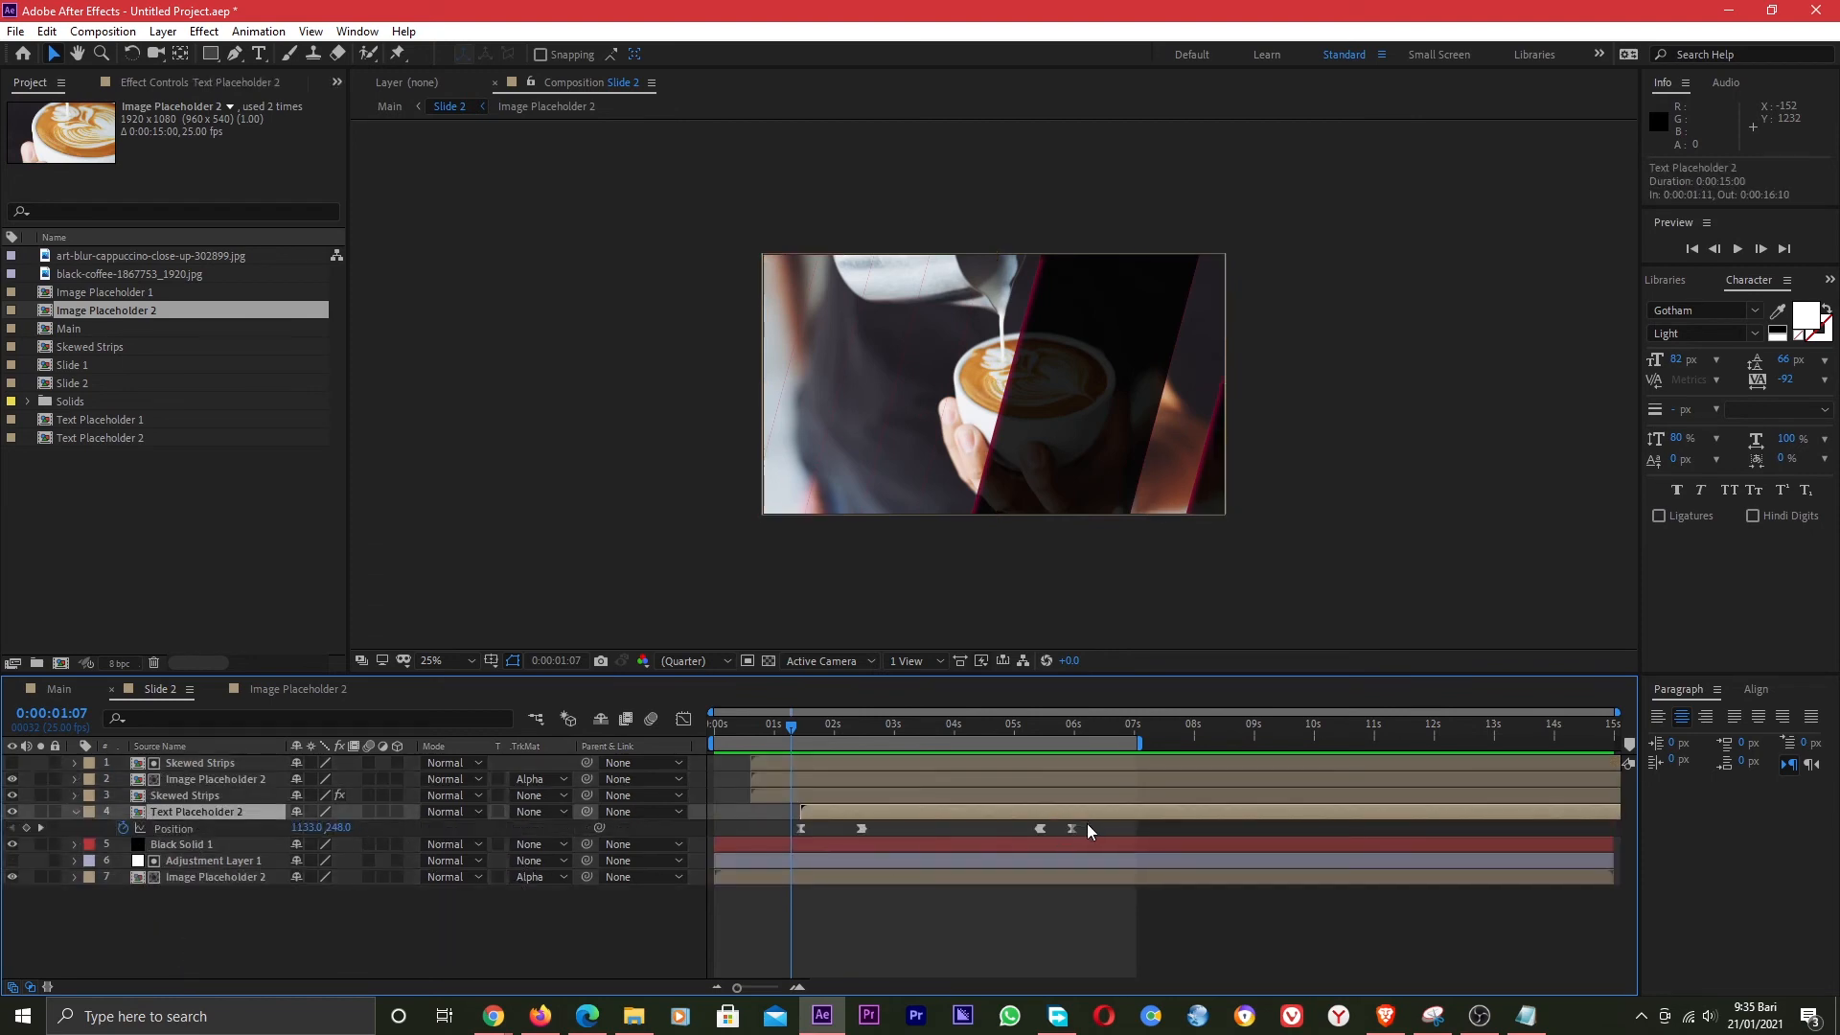
{"action": "left_click_drag", "start_coordinate": [1087, 824], "coordinate": [780, 832]}
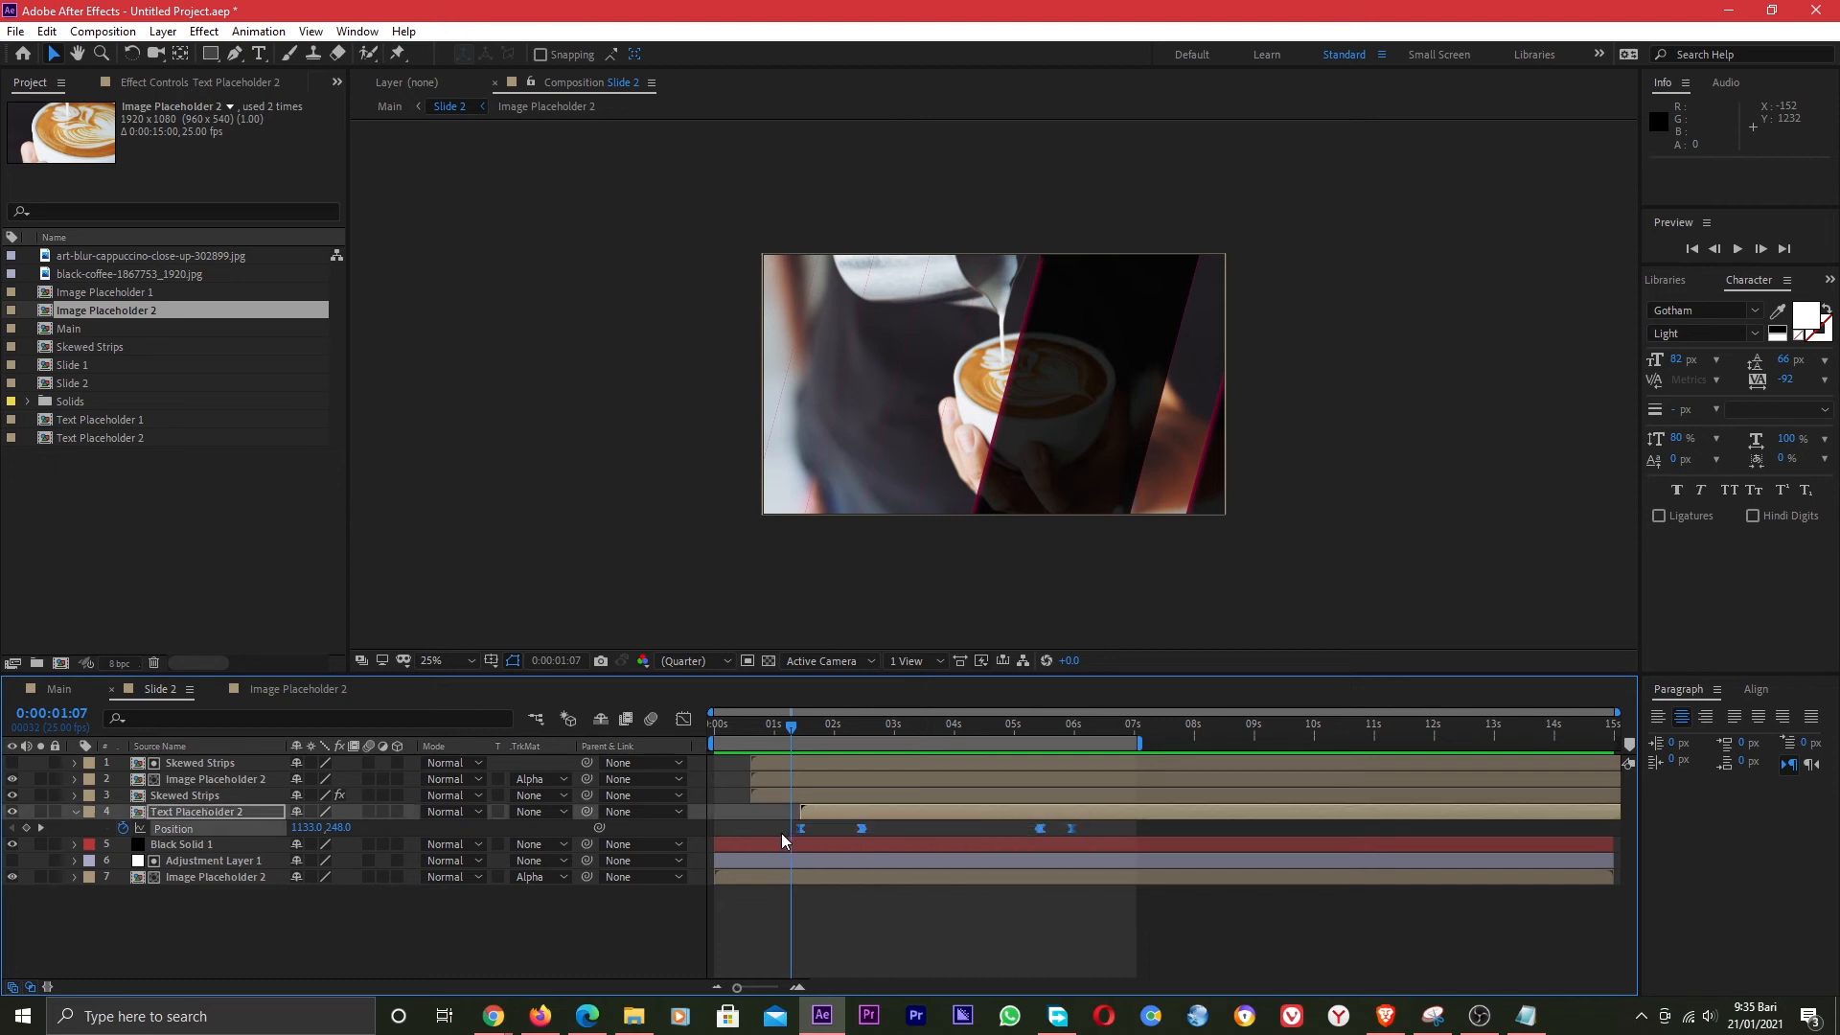
{"action": "key", "text": "Delete"}
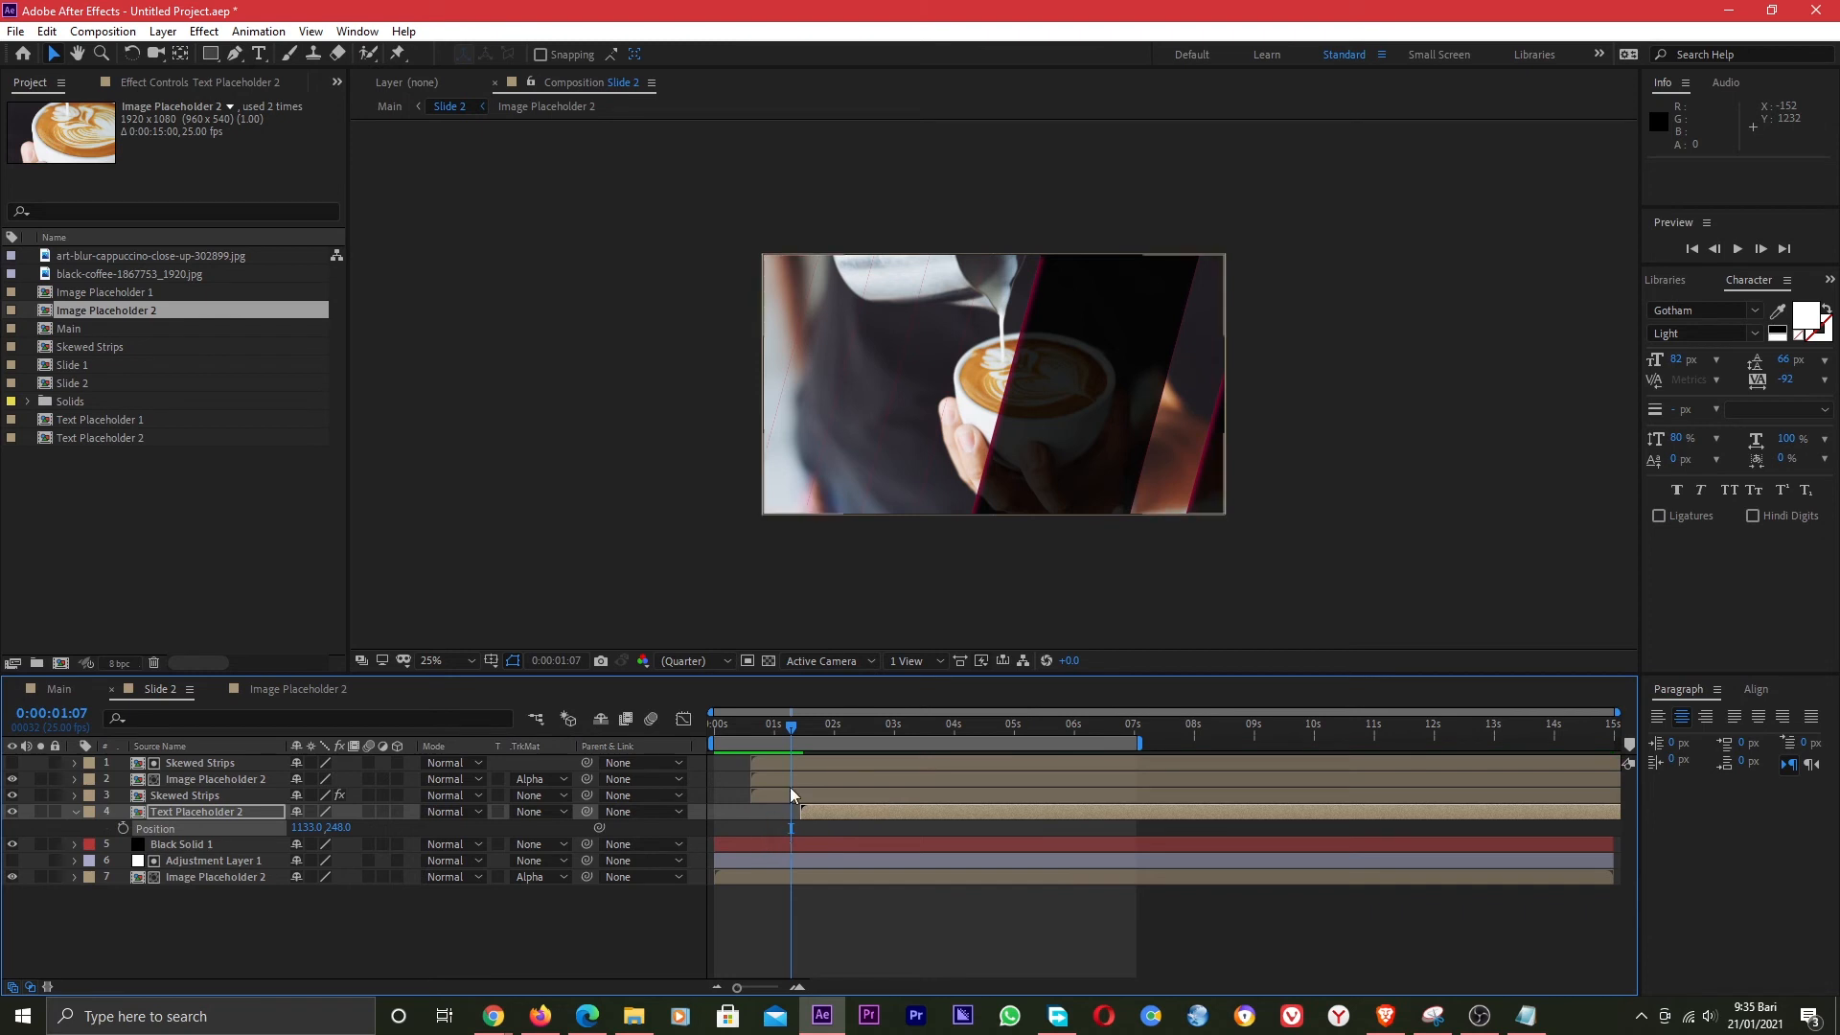
At 0:00:01:11, move the Text Placeholder 2 layer to the lower-right area of the frame, at about 1641, 862.
{"action": "left_click_drag", "start_coordinate": [789, 732], "coordinate": [799, 728]}
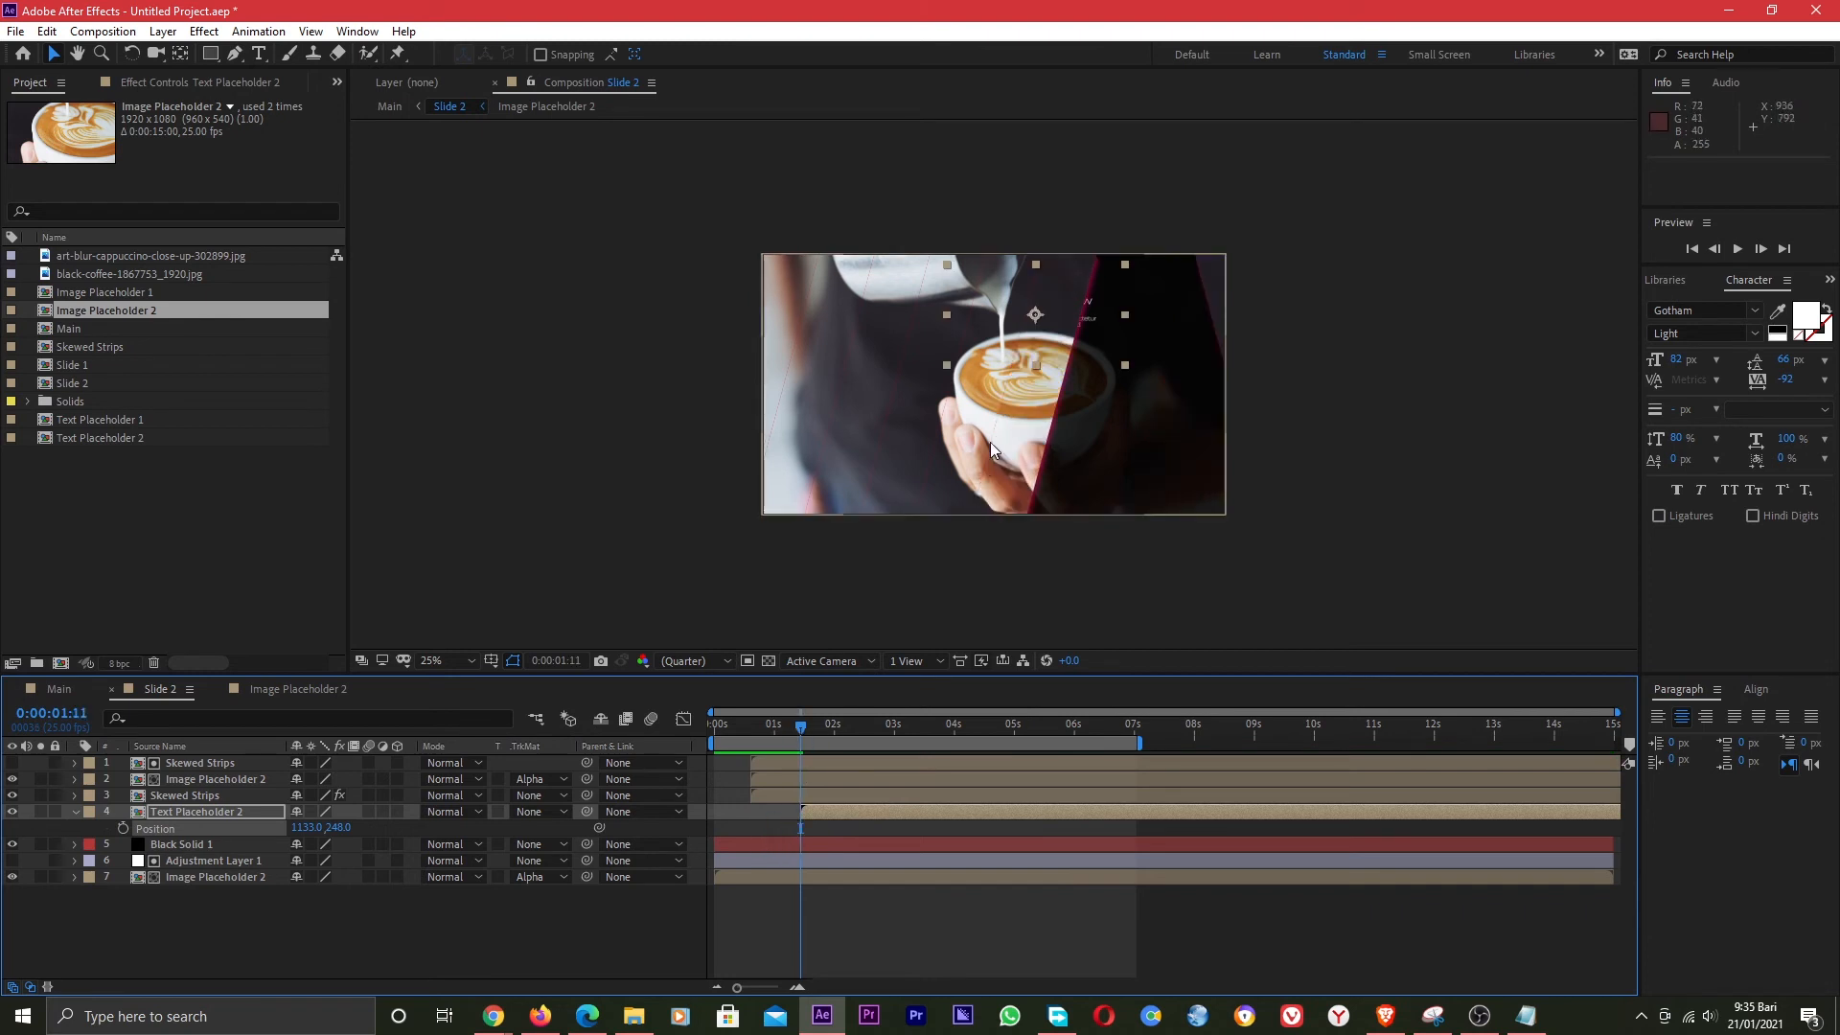
{"action": "left_click_drag", "start_coordinate": [1047, 329], "coordinate": [1171, 489]}
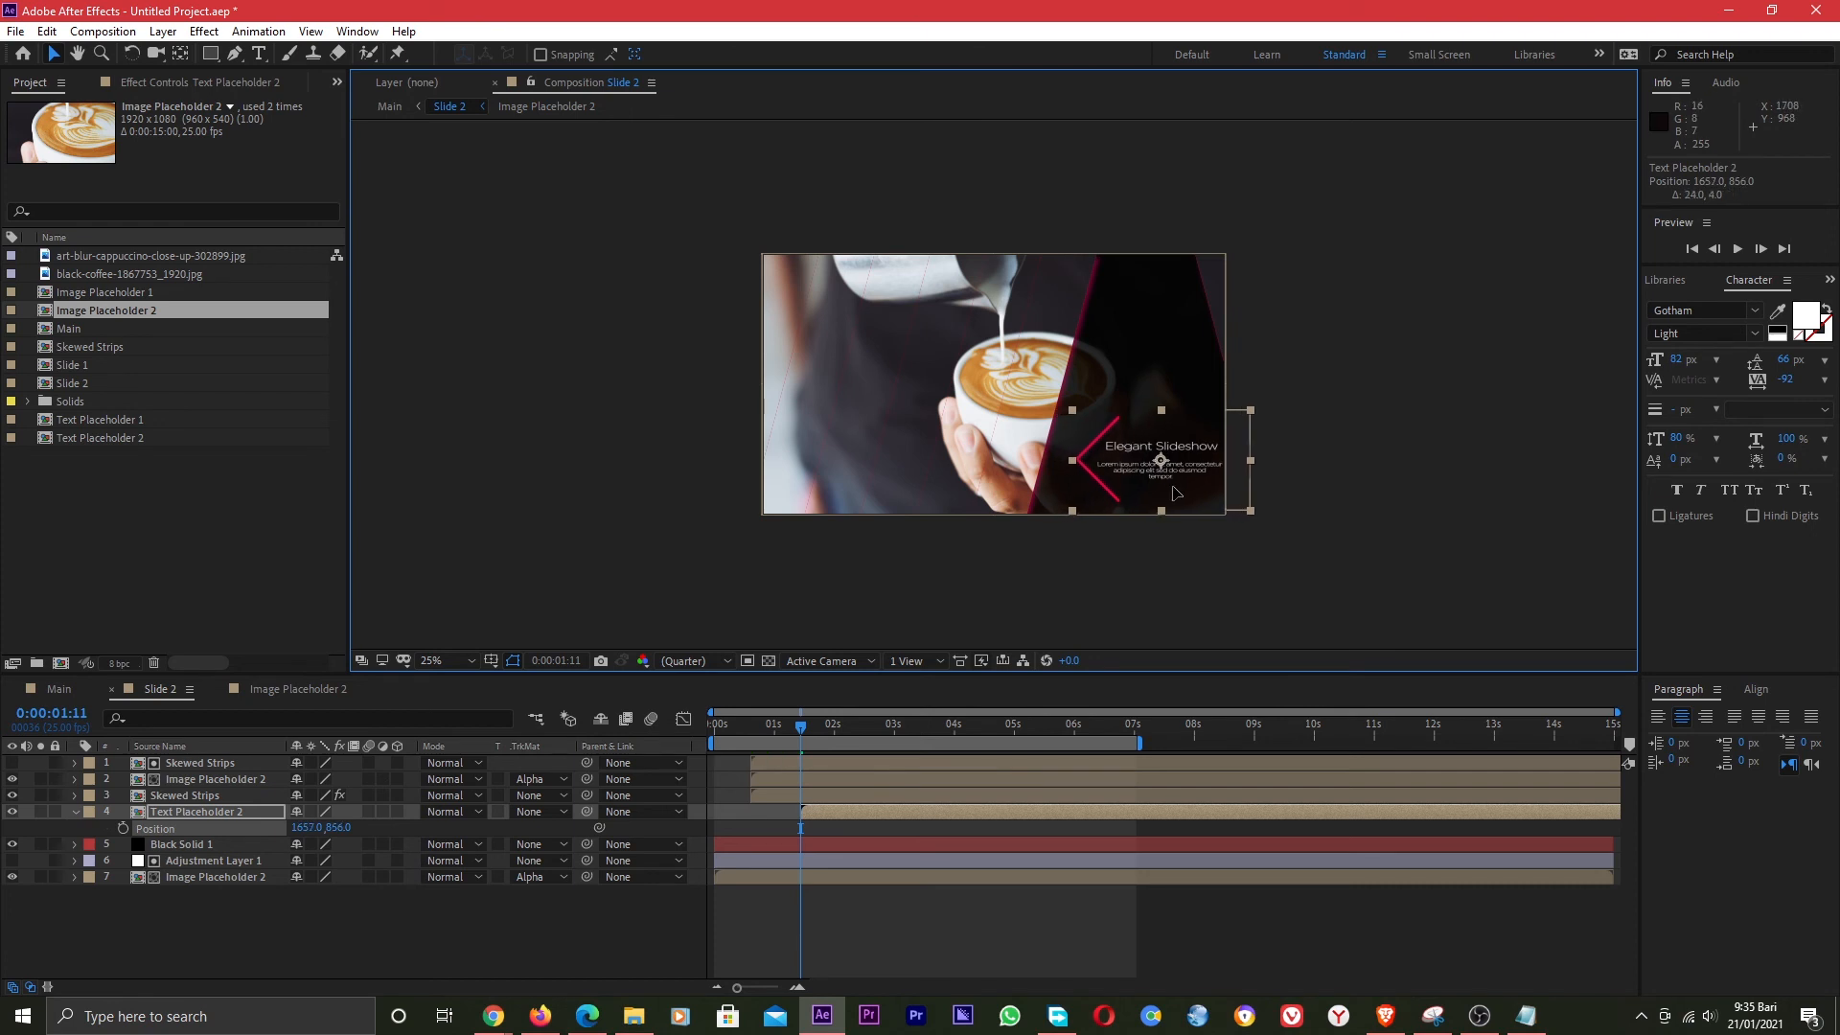
{"action": "key", "text": "period"}
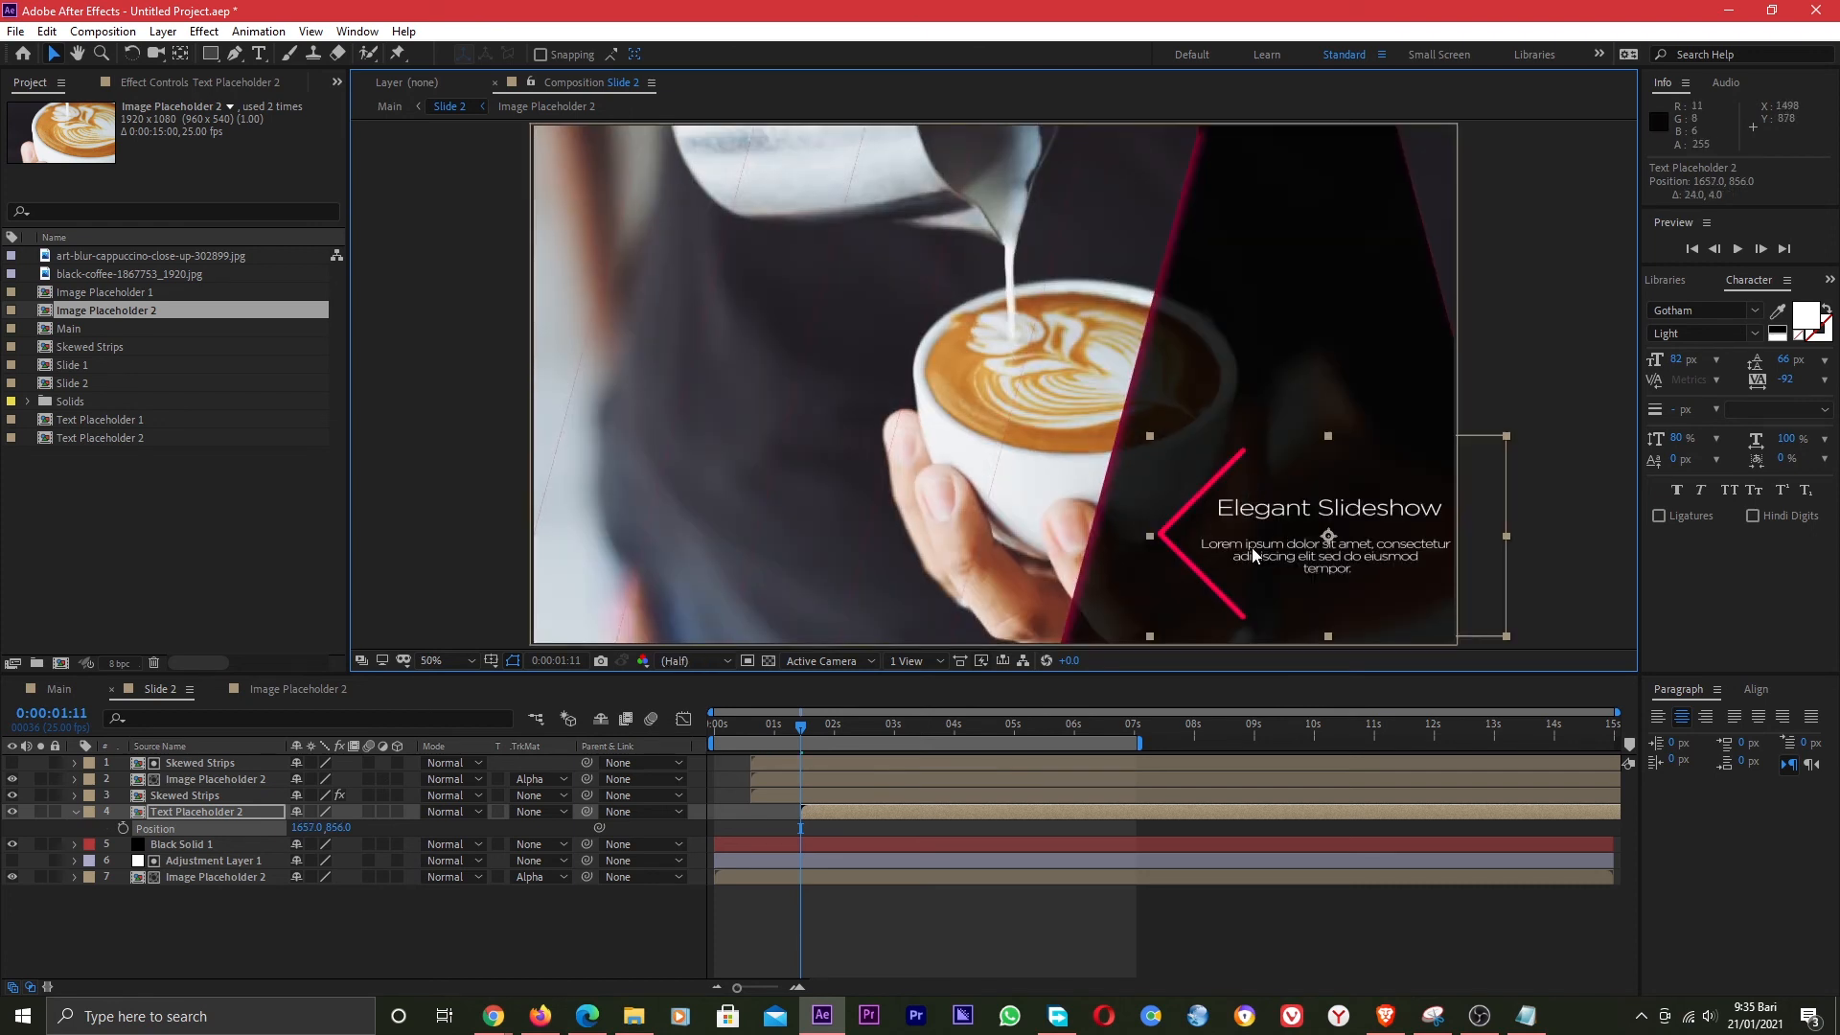
{"action": "left_click_drag", "start_coordinate": [1278, 572], "coordinate": [1270, 575]}
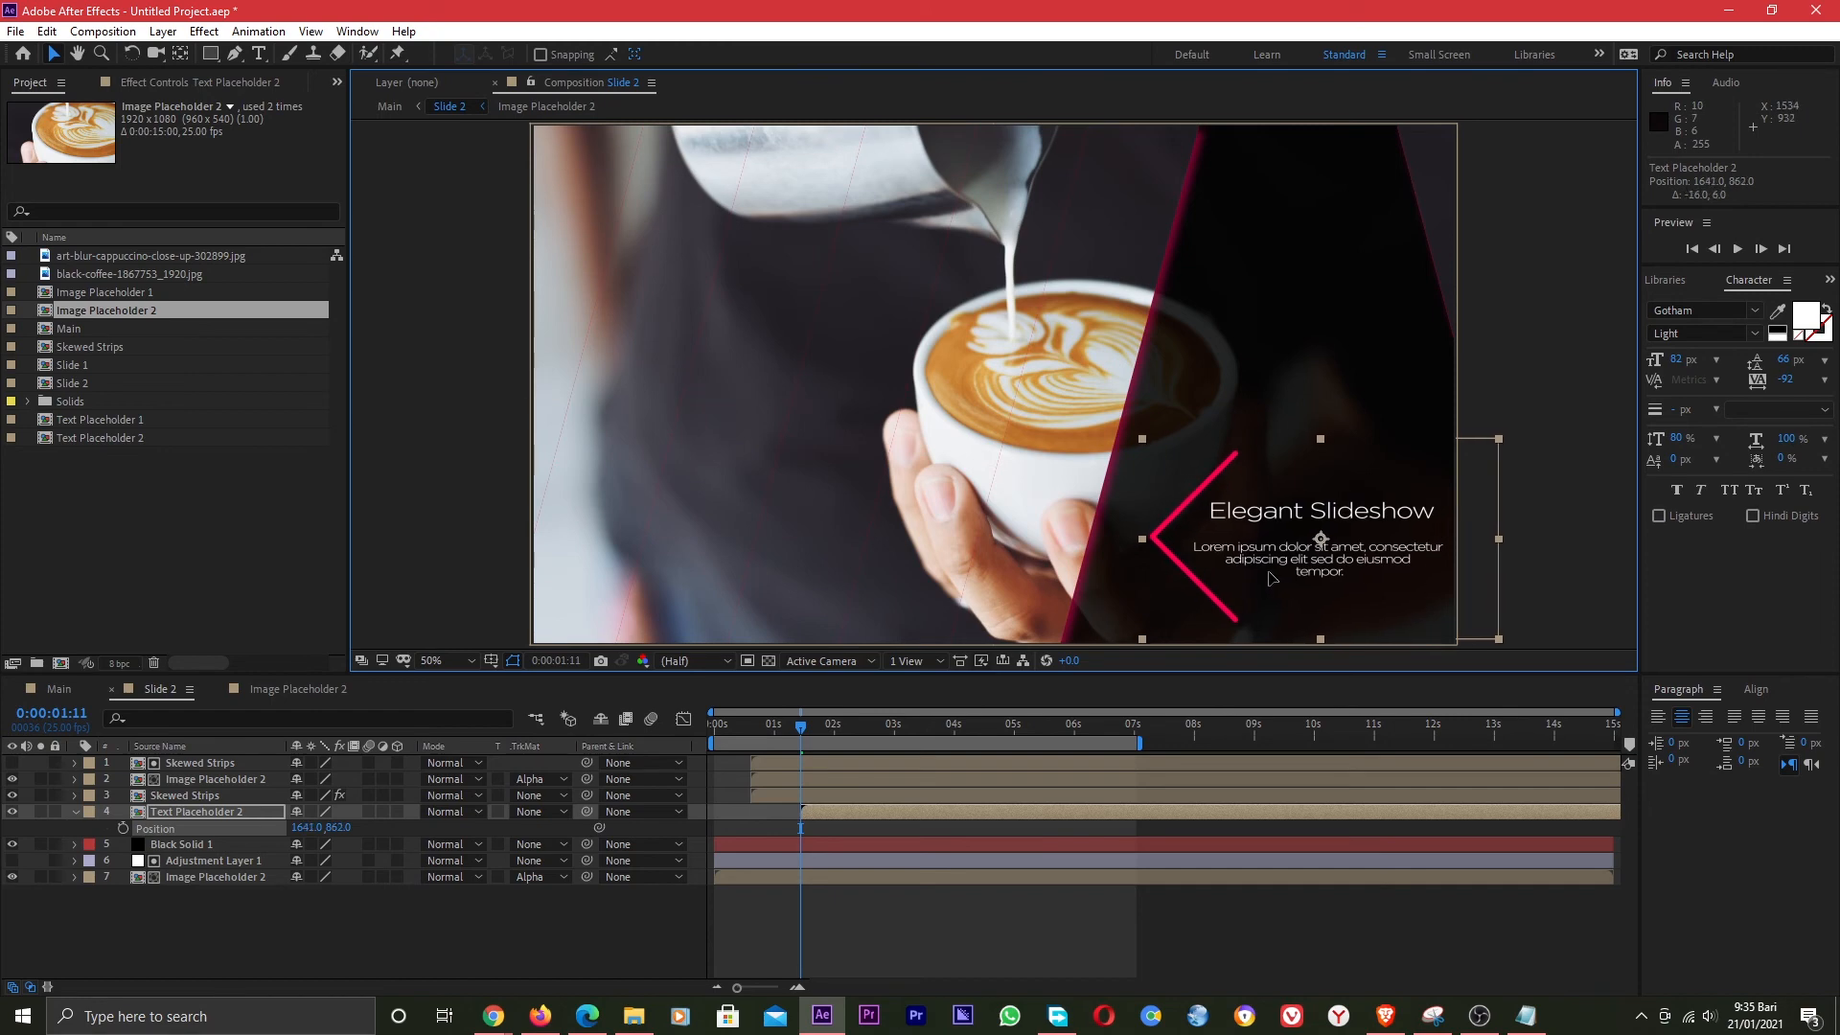
Keyframe the text's current position at 0:00:02:14 and its off-frame start at 0:00:01:11 with X at about 2308.
{"action": "left_click", "coordinate": [123, 828]}
{"action": "left_click_drag", "start_coordinate": [802, 830], "coordinate": [868, 827]}
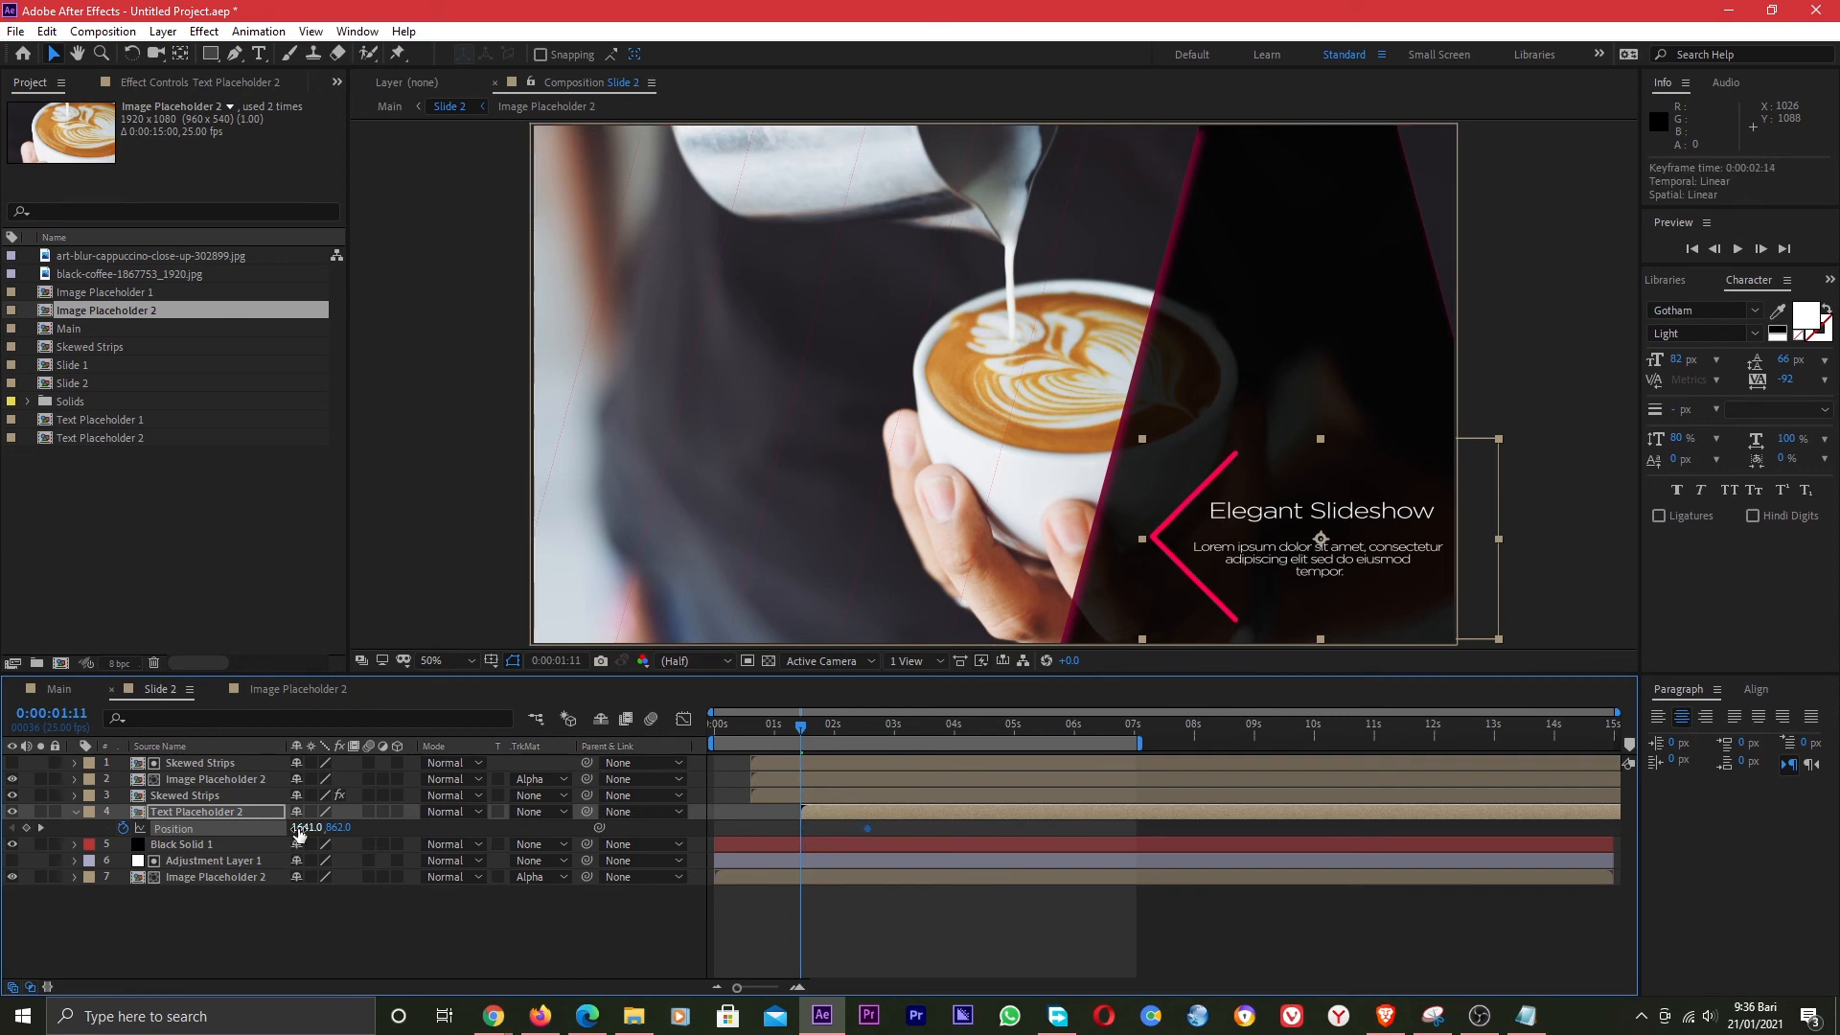
{"action": "left_click_drag", "start_coordinate": [299, 834], "coordinate": [943, 834]}
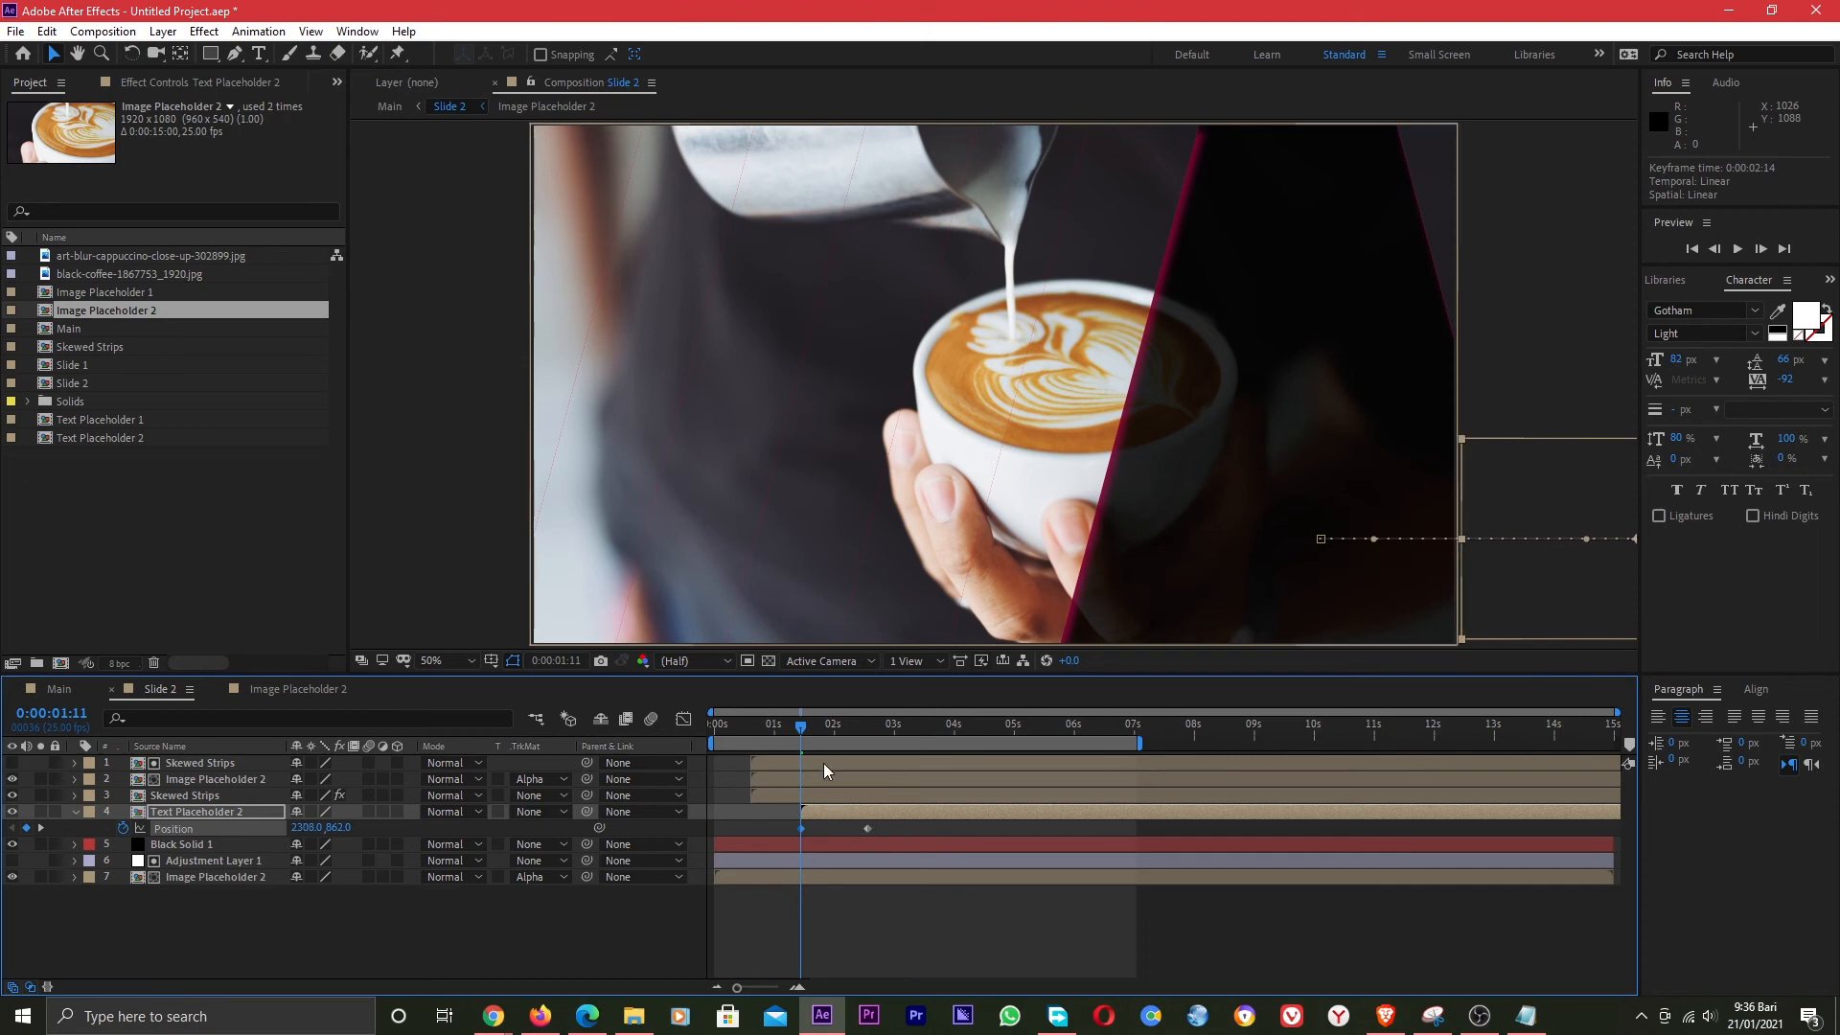
Keyframe a slow text drift starting at 0:00:02:15 and ending at 0:00:05:20 with the X position at 1552.
{"action": "left_click_drag", "start_coordinate": [801, 725], "coordinate": [872, 736]}
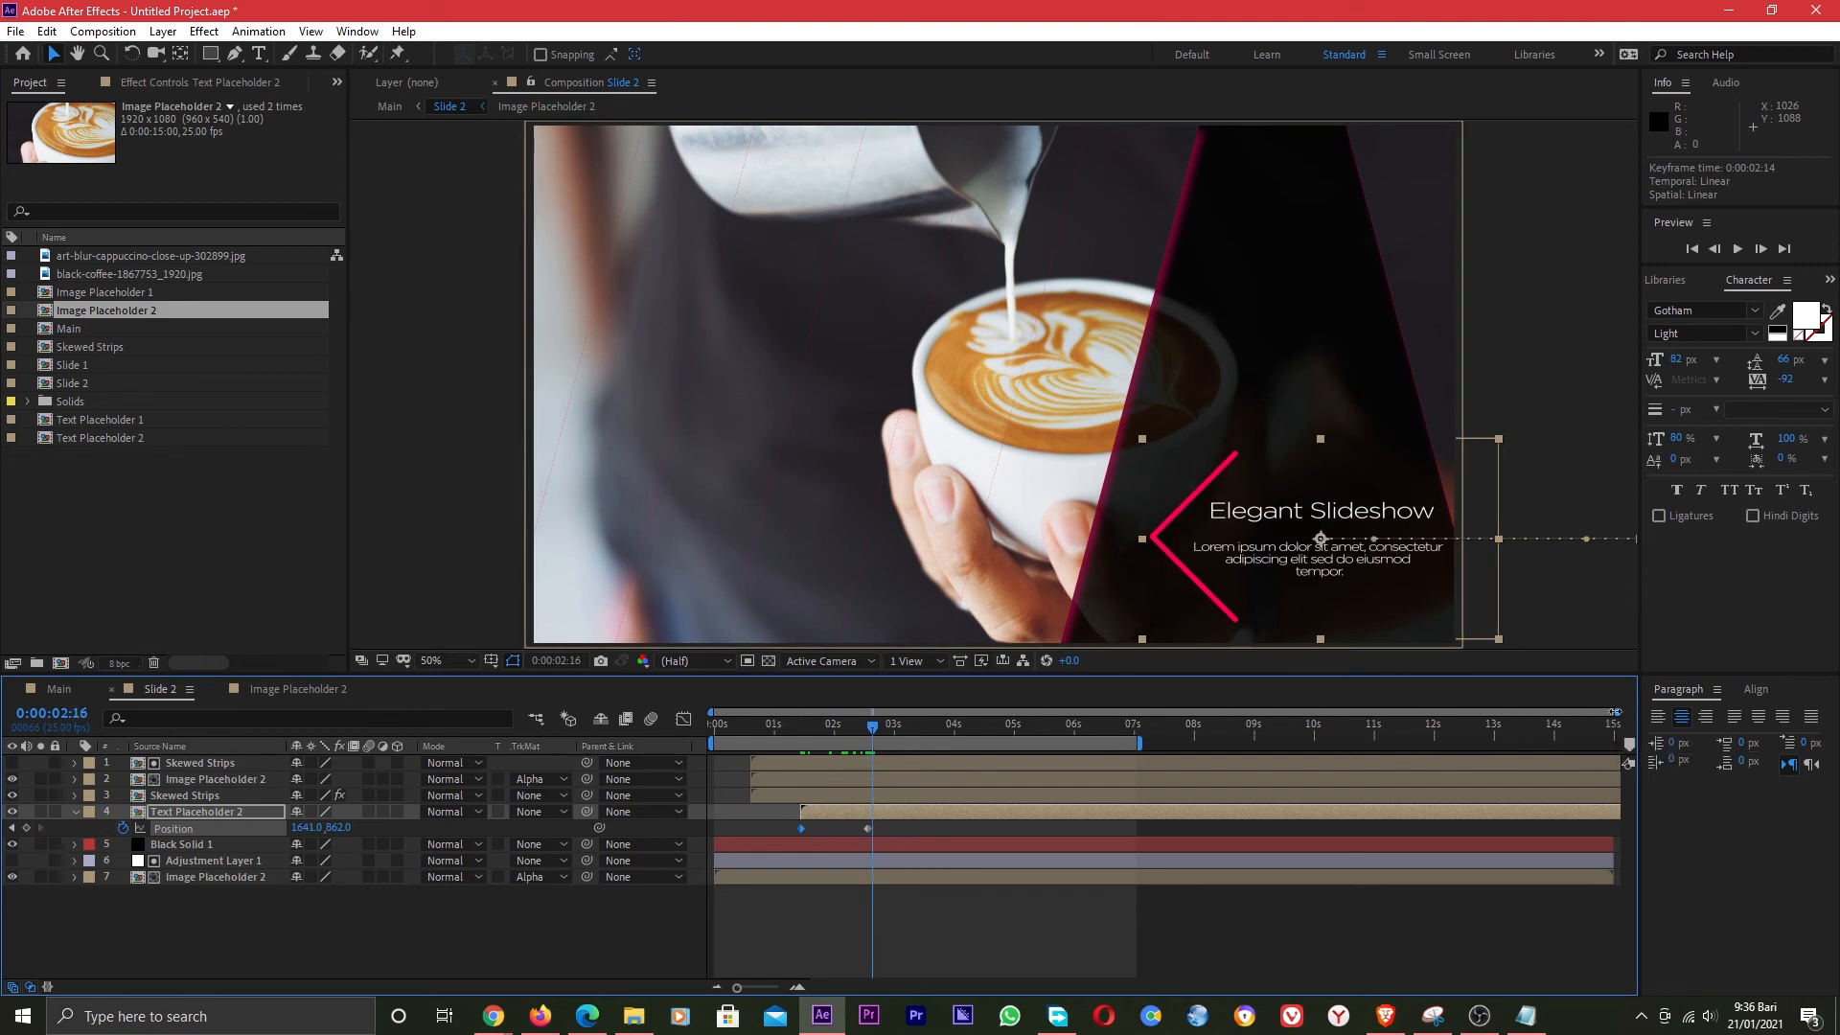
{"action": "left_click_drag", "start_coordinate": [1617, 713], "coordinate": [1084, 735]}
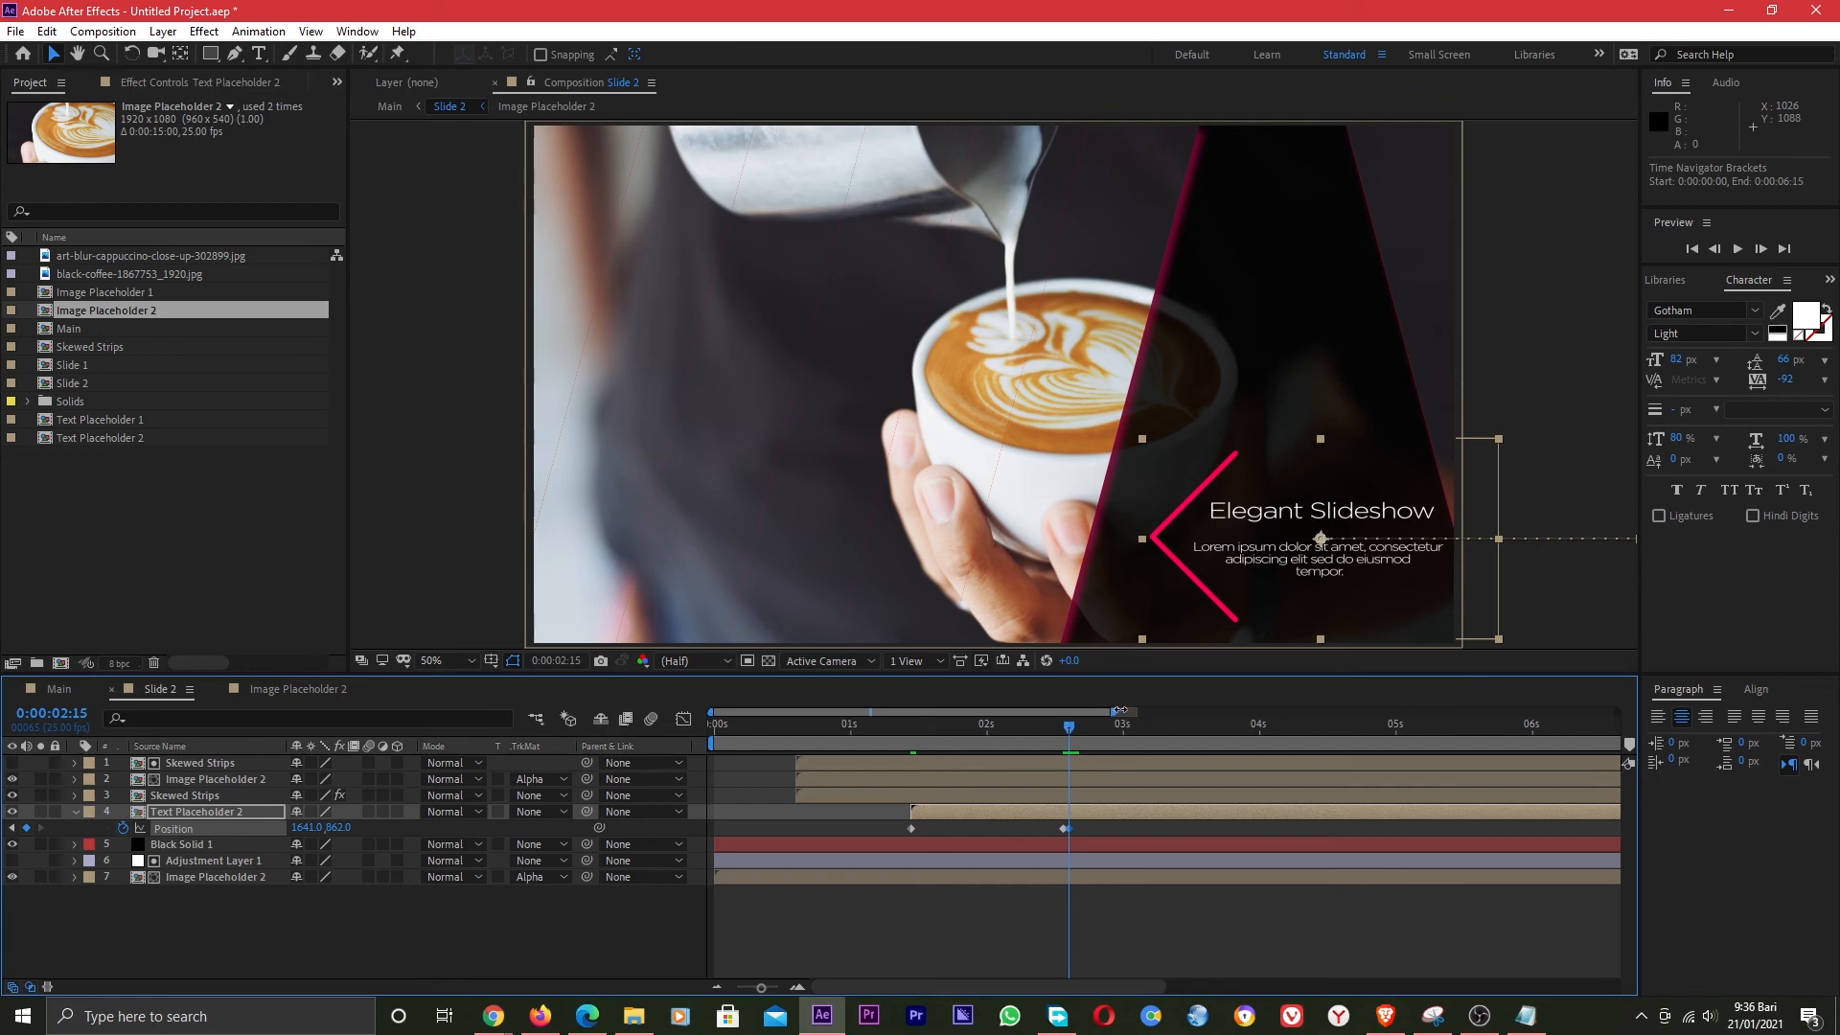
{"action": "left_click_drag", "start_coordinate": [1136, 711], "coordinate": [1325, 734]}
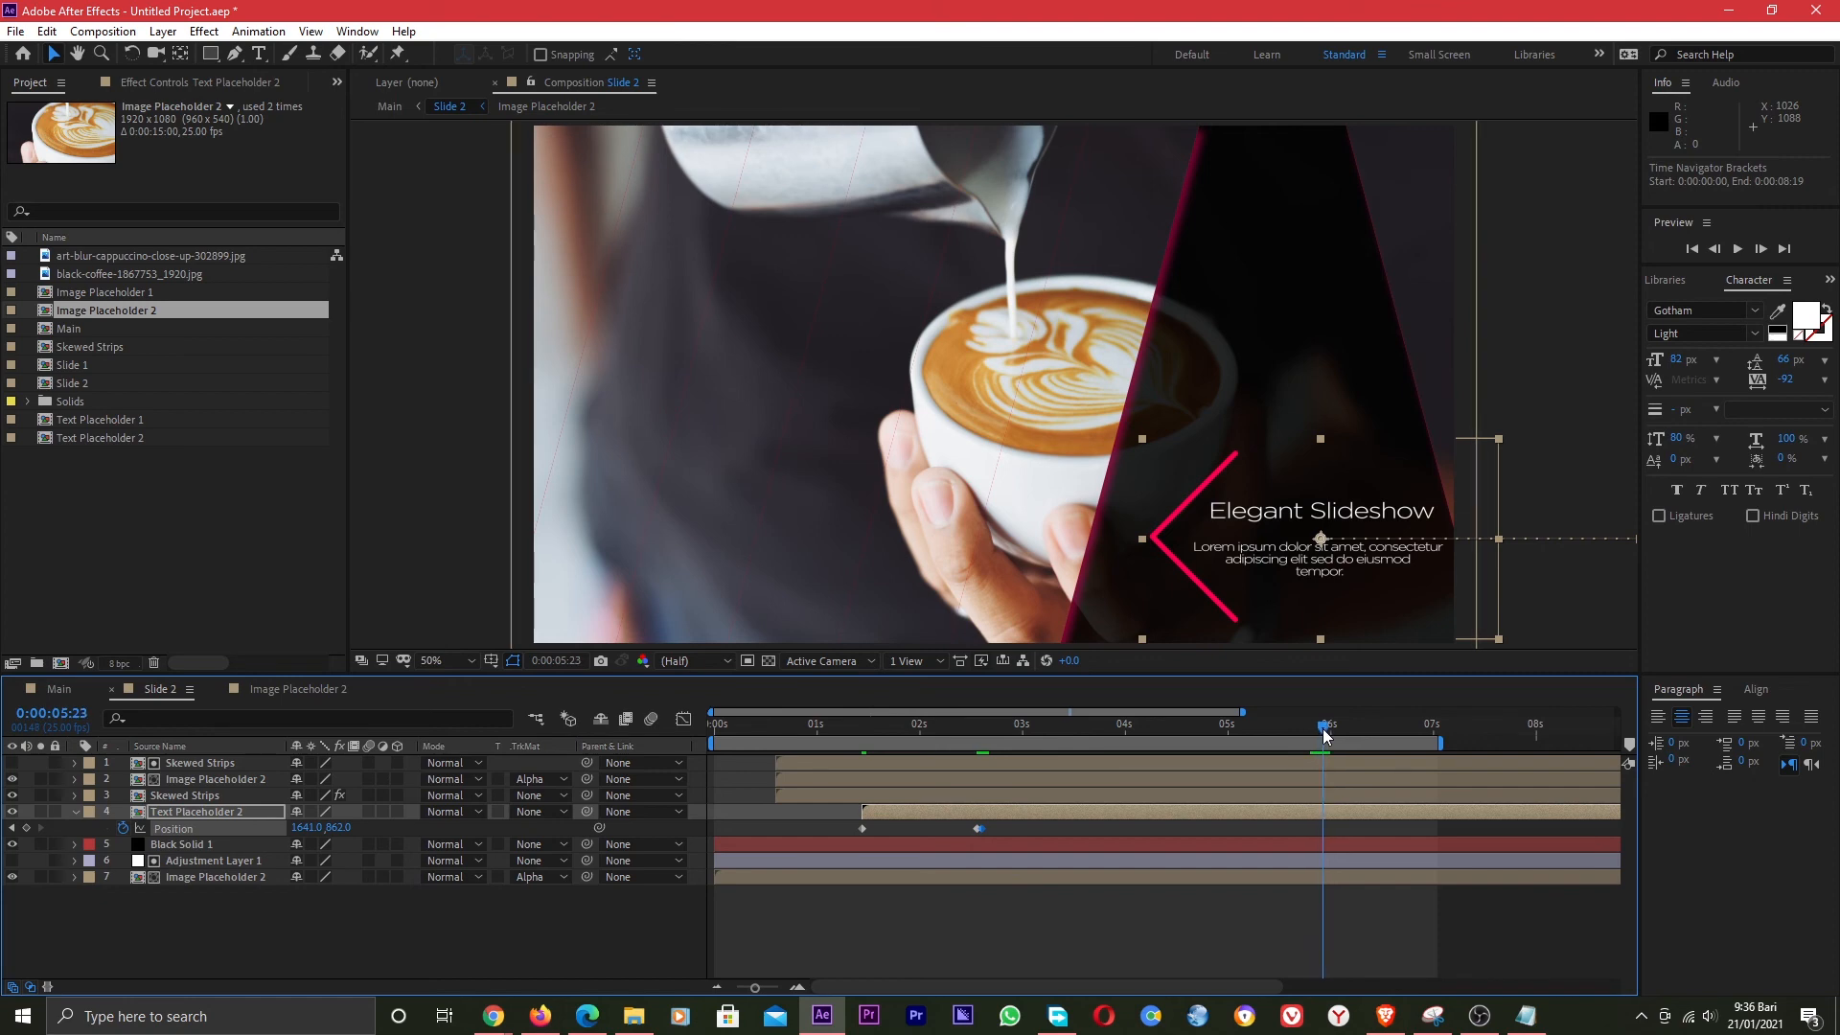
{"action": "left_click_drag", "start_coordinate": [1318, 734], "coordinate": [1310, 734]}
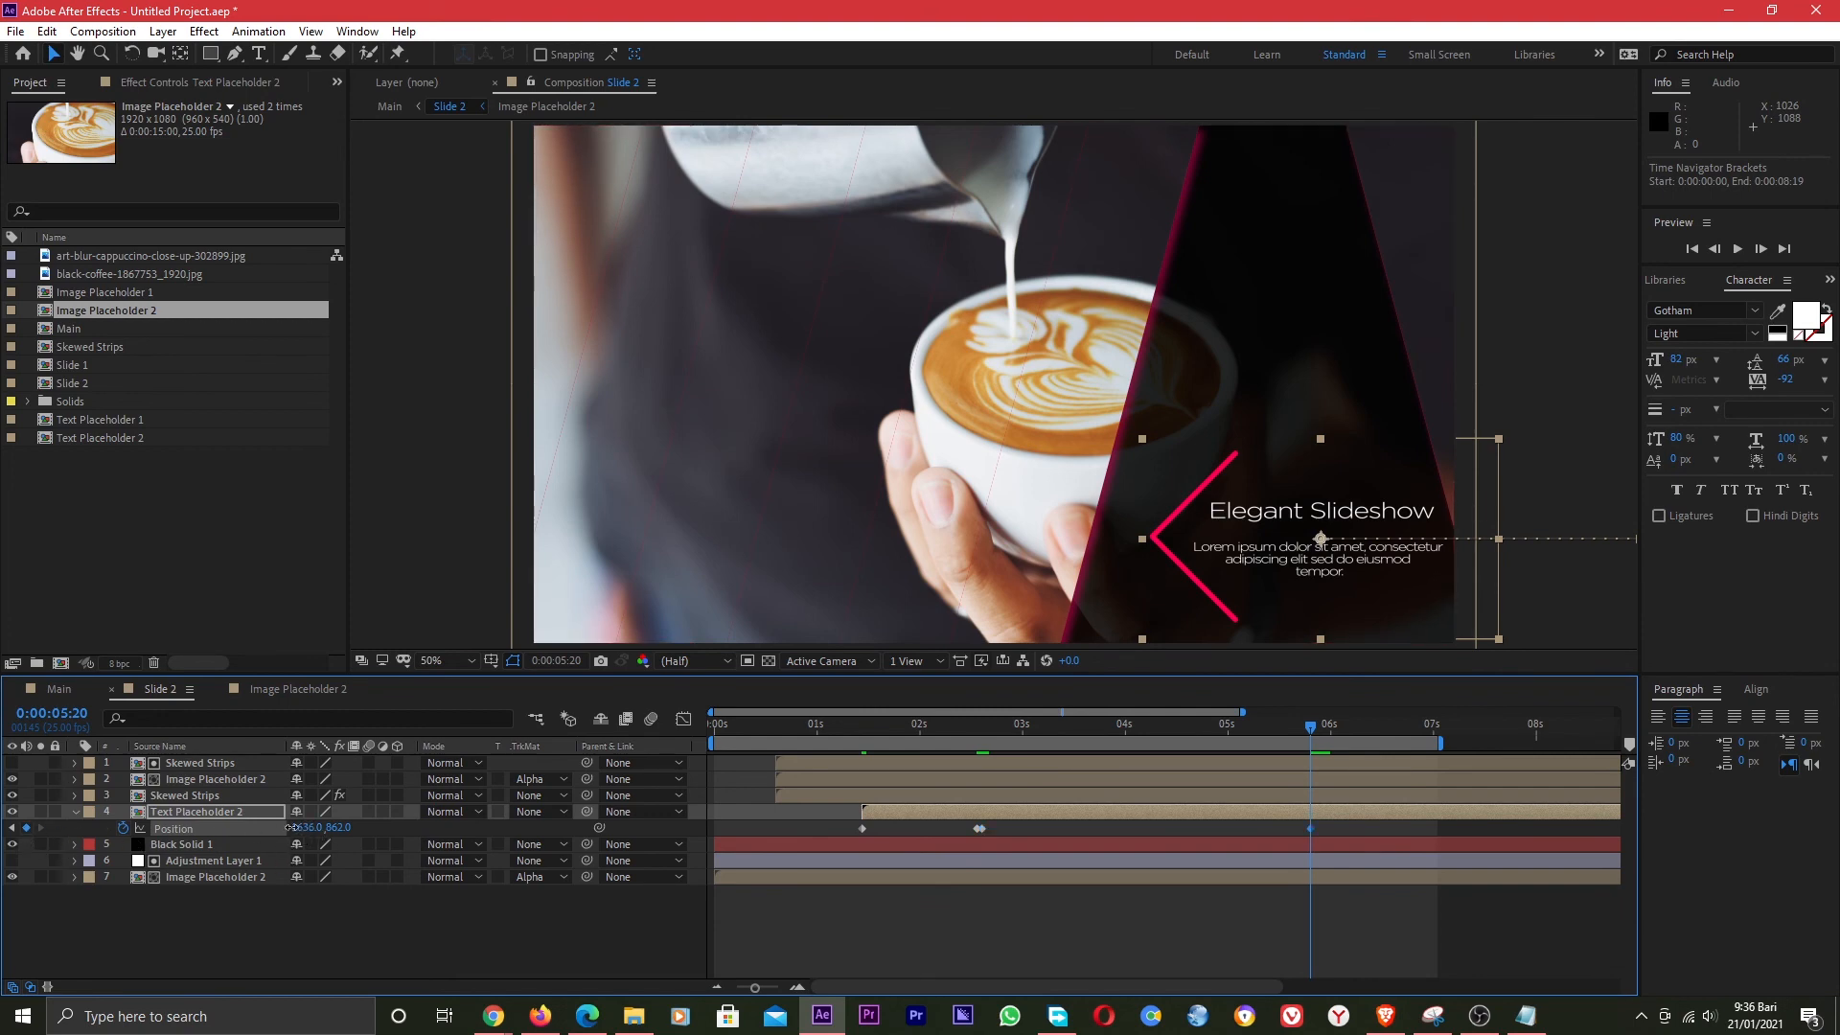
{"action": "left_click_drag", "start_coordinate": [291, 827], "coordinate": [217, 829]}
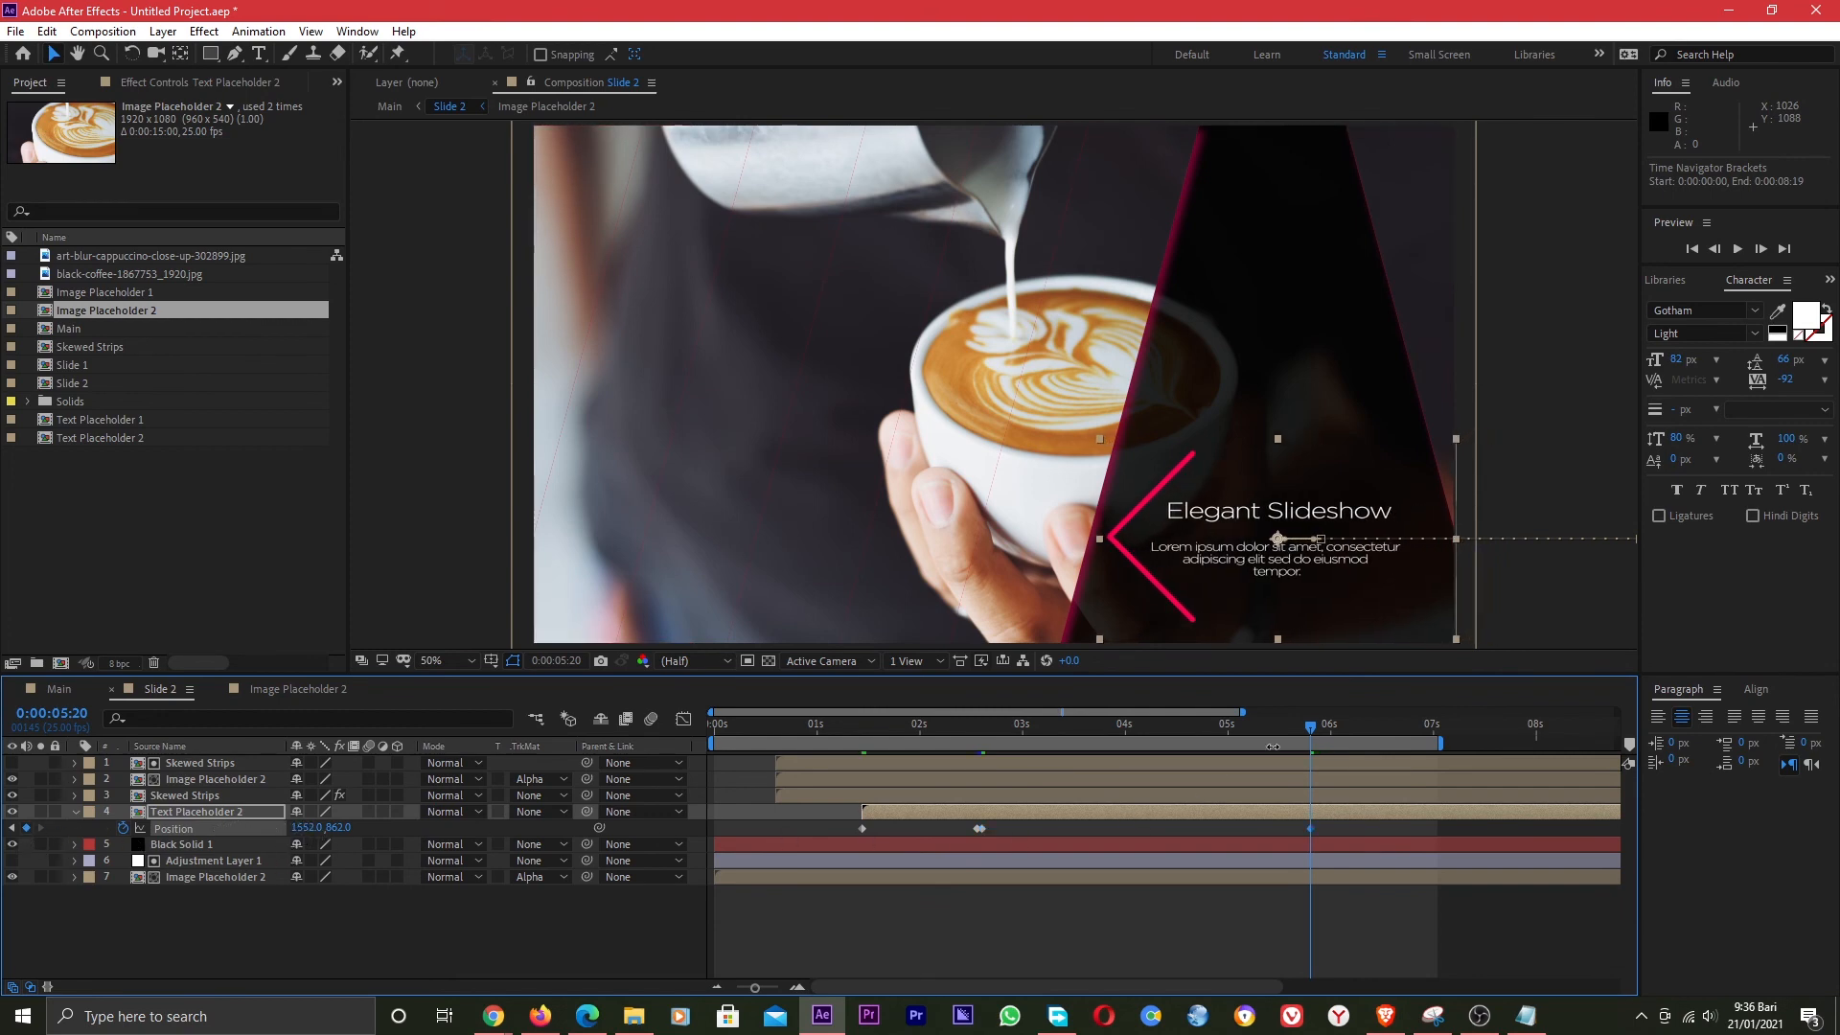
Keyframe the text's current position at 0:00:05:21 and its off-frame exit at 0:00:06:07 with X at about -393.
{"action": "left_click_drag", "start_coordinate": [1312, 735], "coordinate": [1316, 736]}
{"action": "left_click_drag", "start_coordinate": [1348, 738], "coordinate": [1356, 735]}
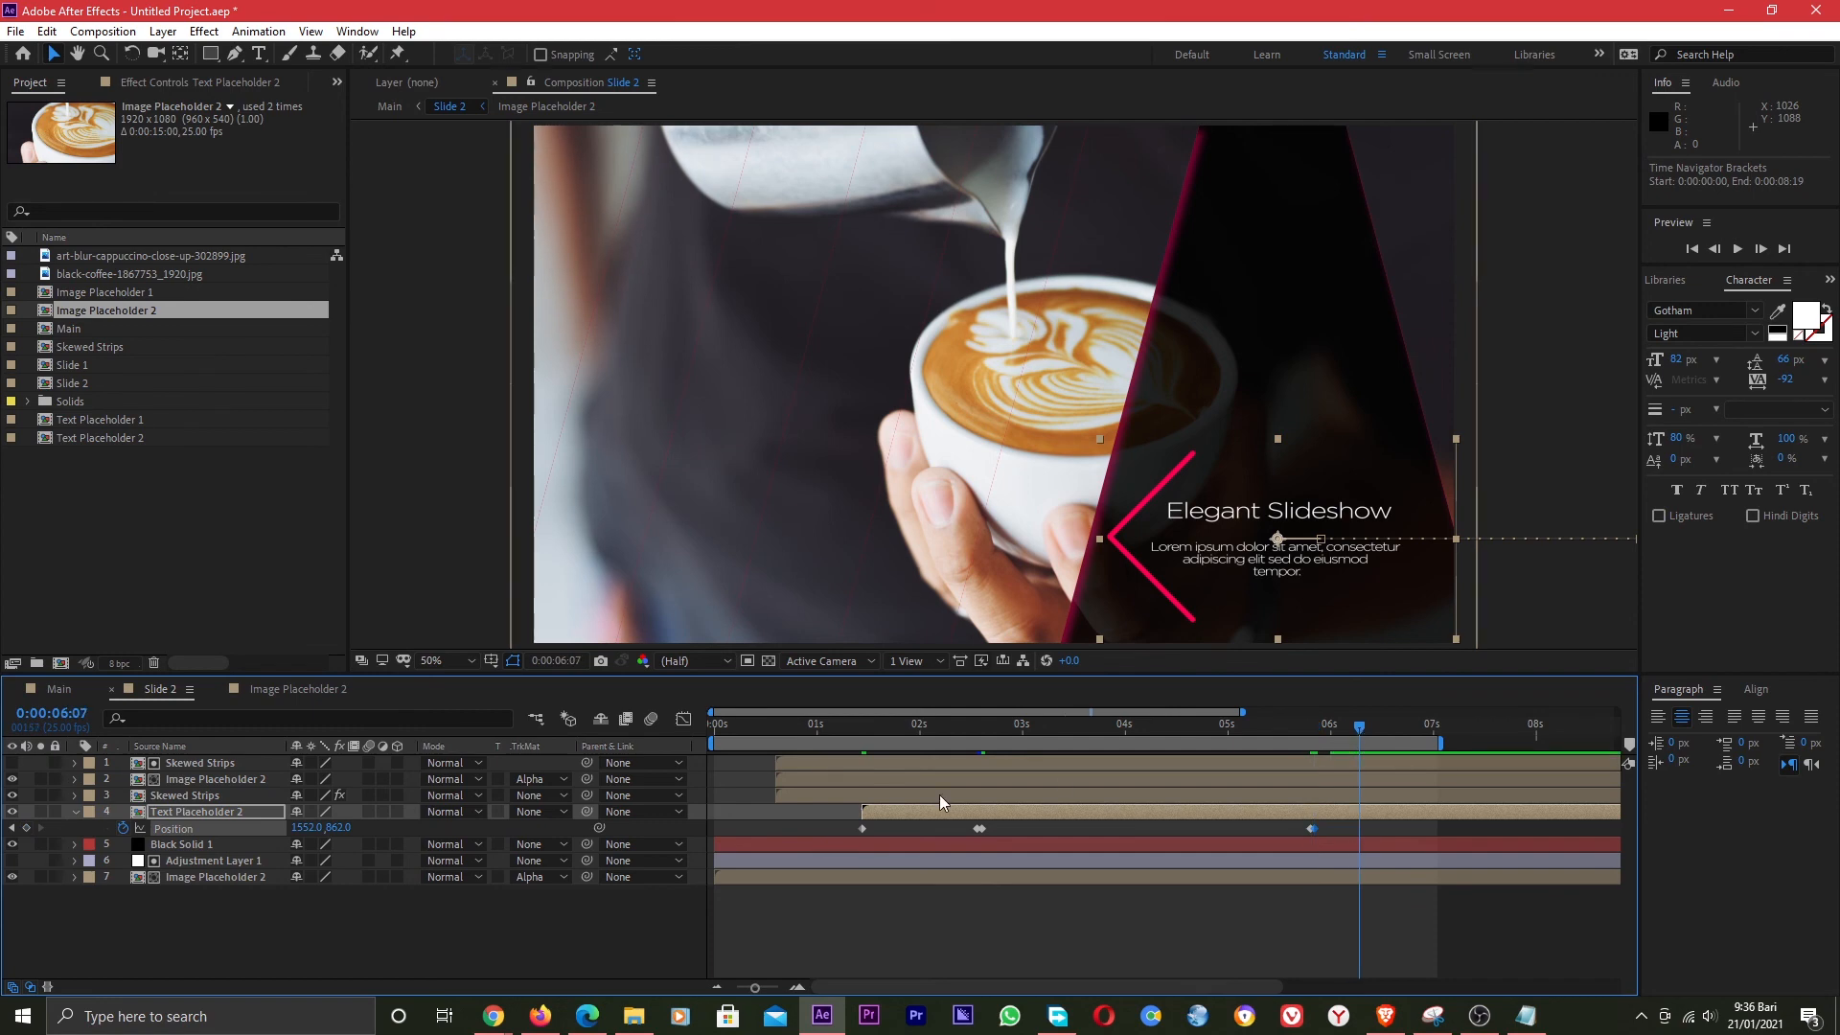
{"action": "left_click_drag", "start_coordinate": [296, 827], "coordinate": [5, 834]}
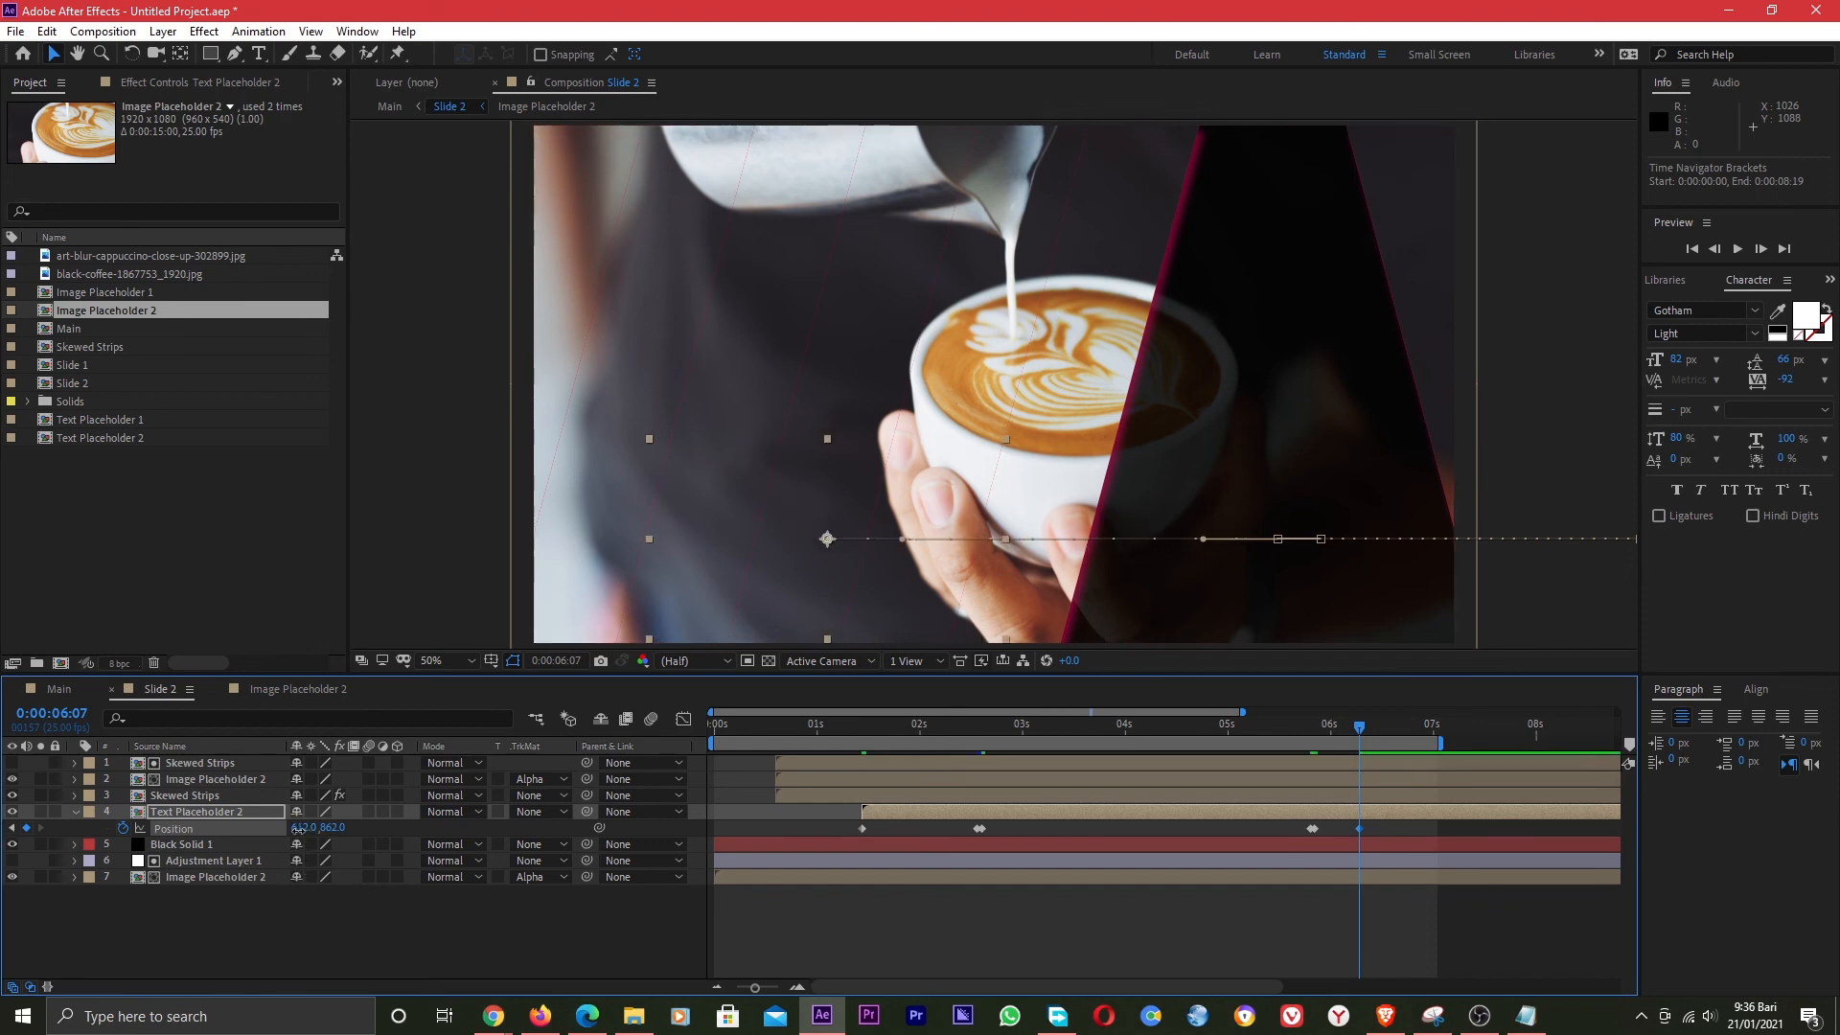
{"action": "left_click_drag", "start_coordinate": [302, 828], "coordinate": [3, 838]}
{"action": "left_click_drag", "start_coordinate": [301, 827], "coordinate": [120, 828]}
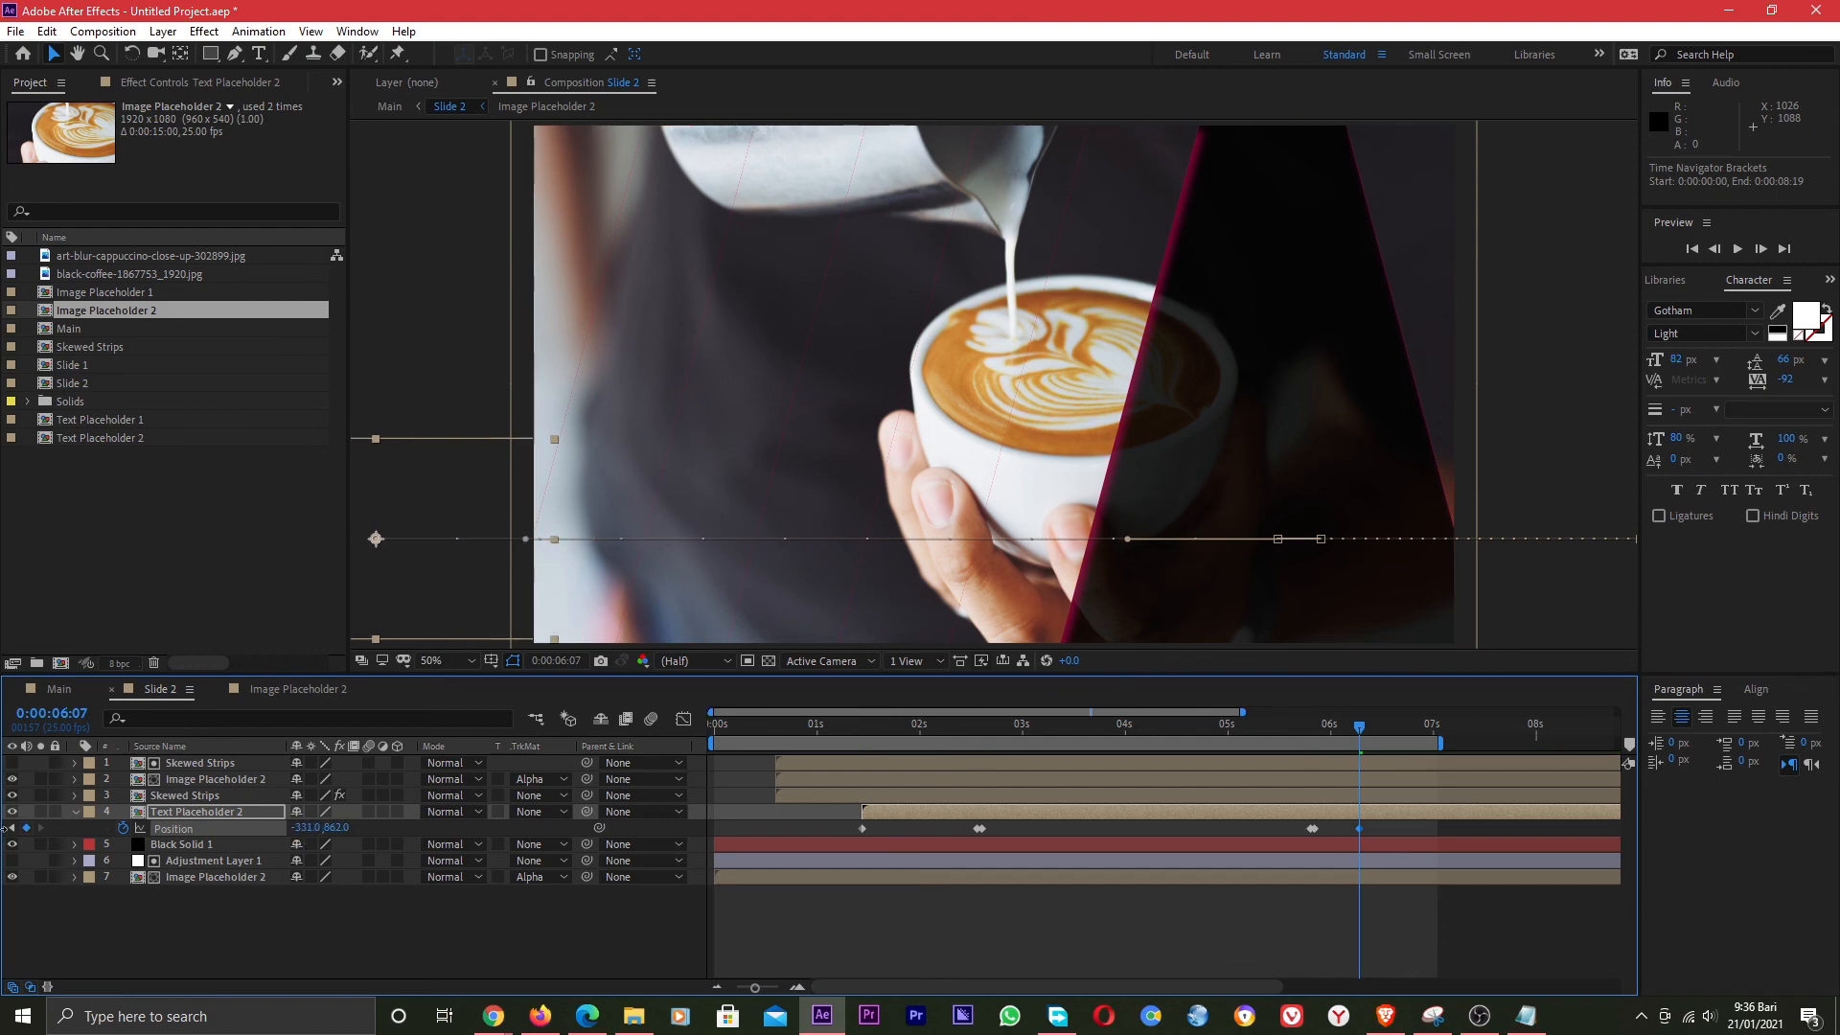
{"action": "left_click_drag", "start_coordinate": [301, 828], "coordinate": [236, 821]}
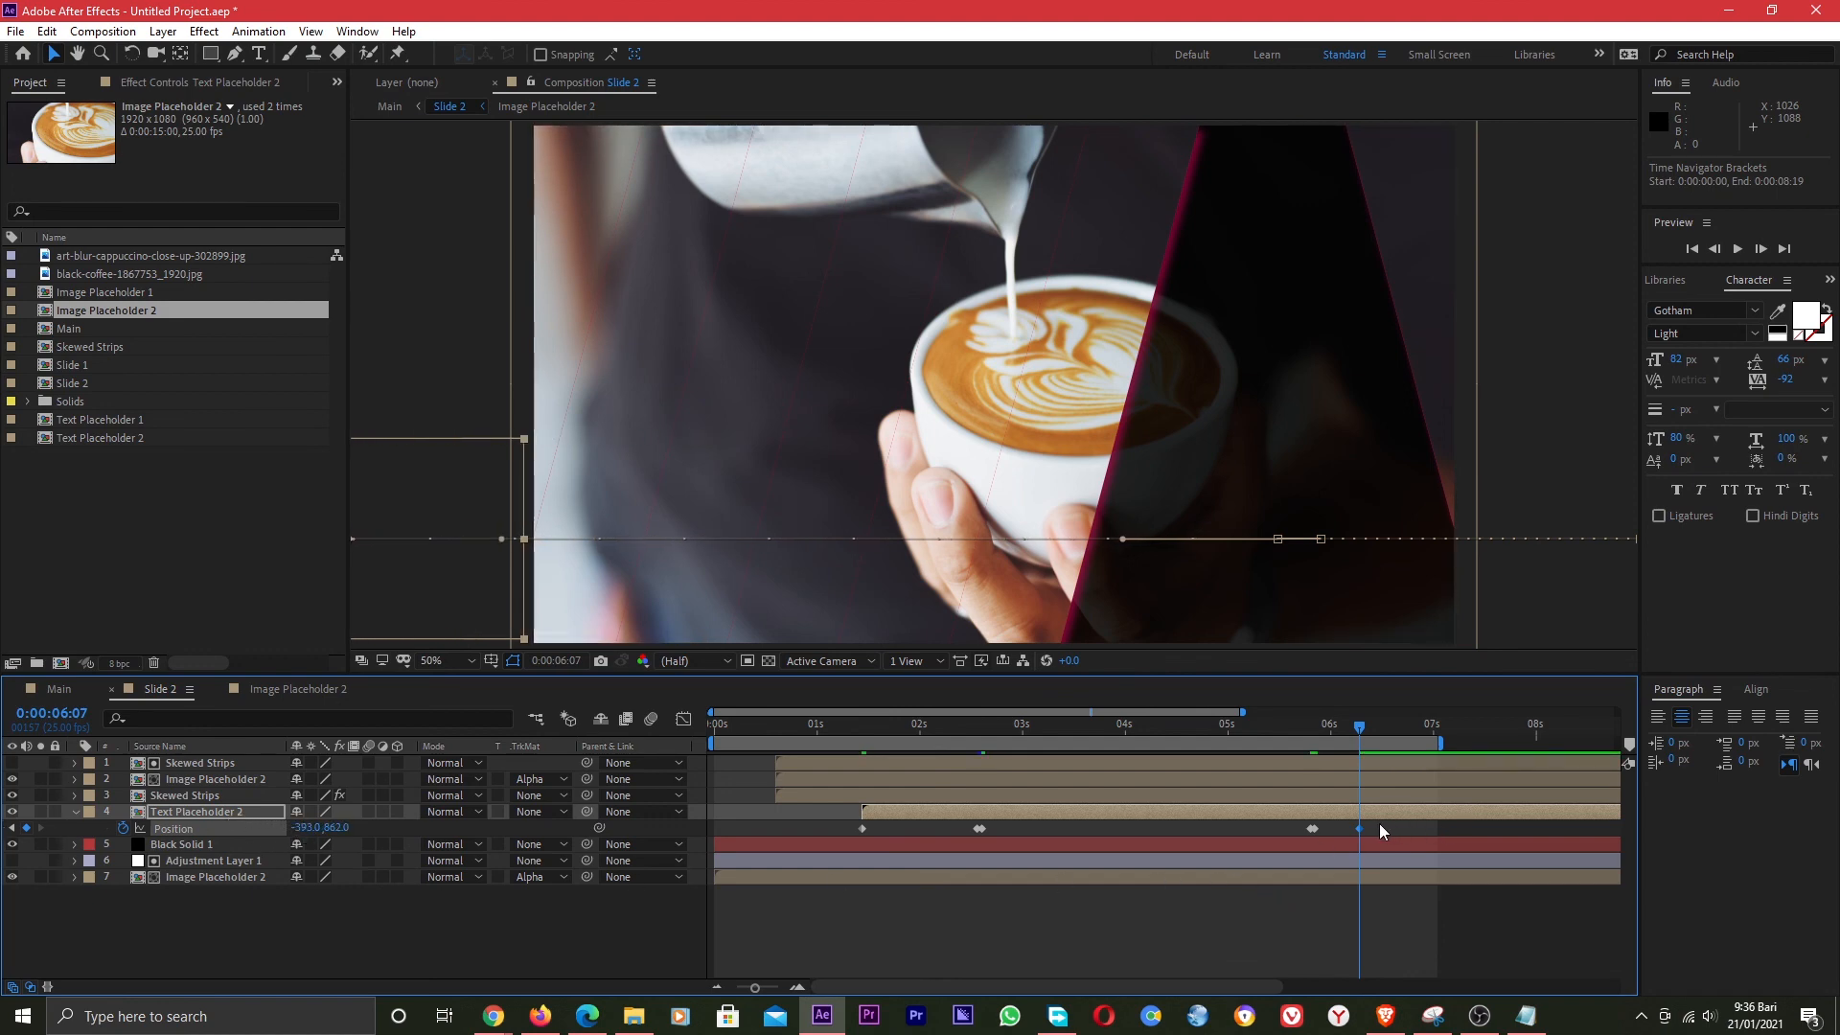
Apply Easy Ease to the Text Placeholder 2 Position keyframes of the exit move and of the entrance move.
{"action": "left_click_drag", "start_coordinate": [1379, 823], "coordinate": [1314, 835]}
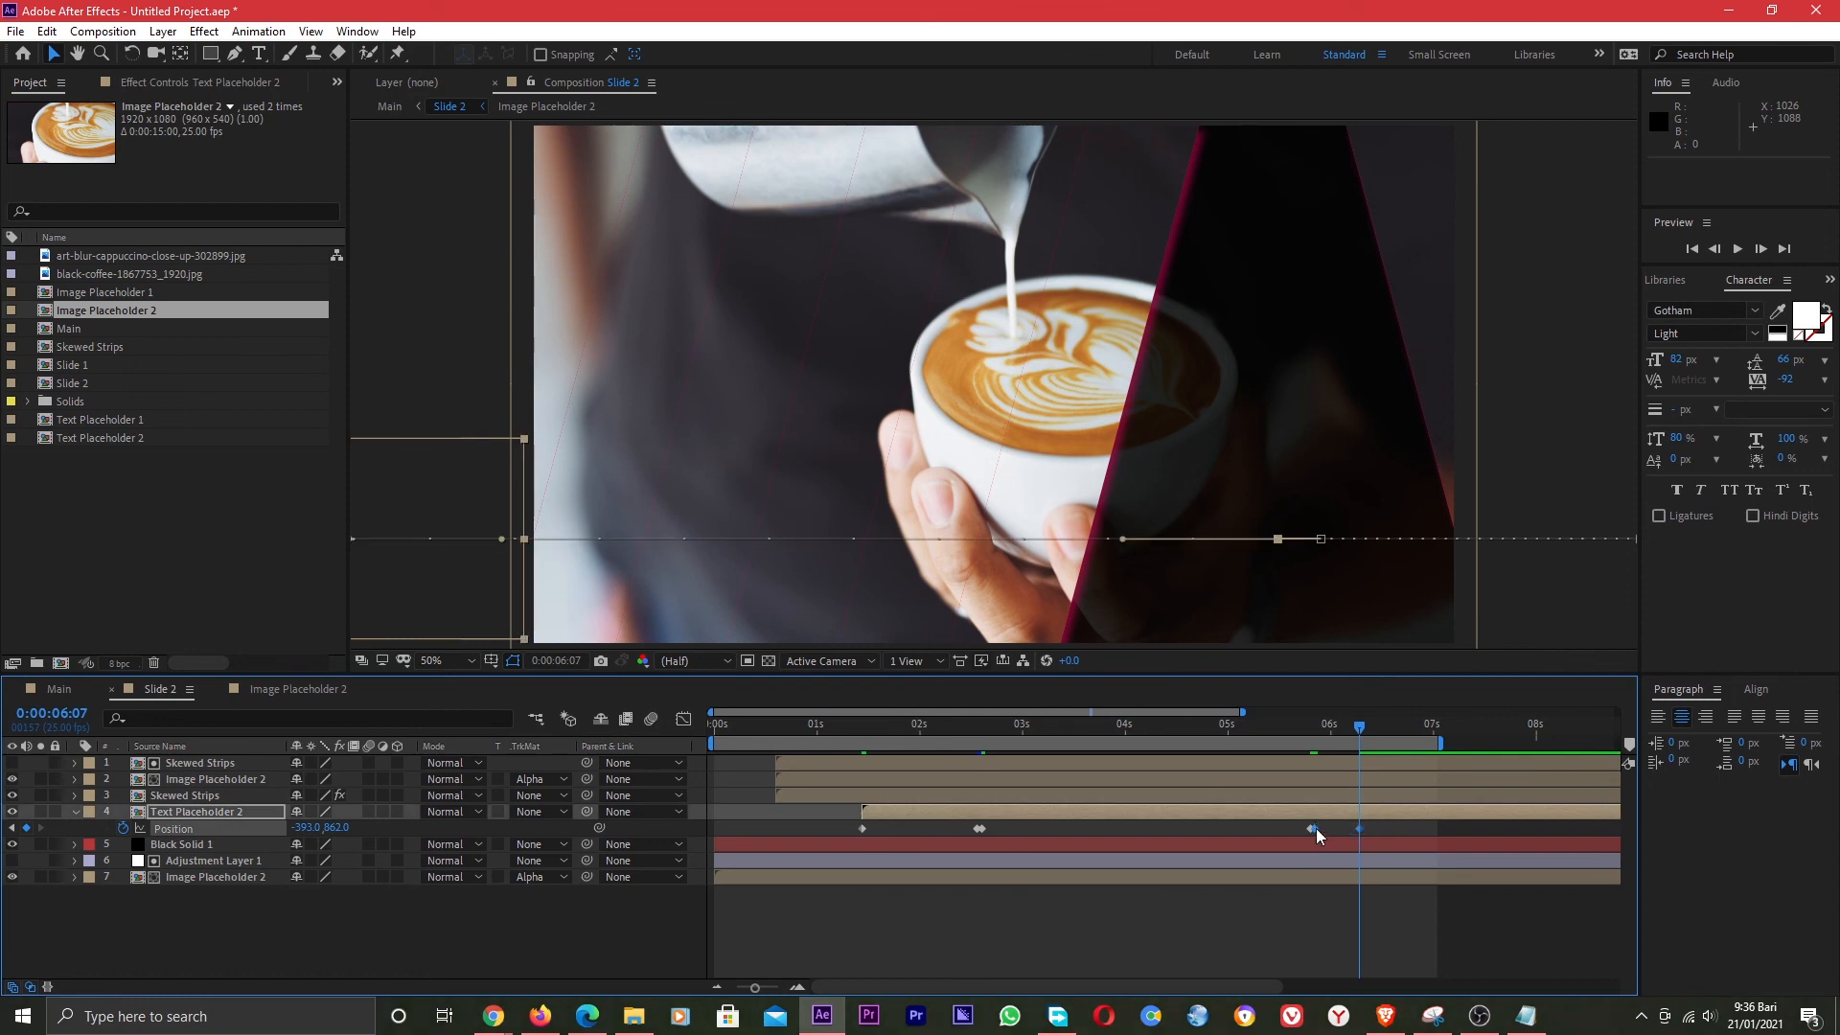
{"action": "right_click", "coordinate": [1314, 828]}
{"action": "mouse_move", "coordinate": [1539, 809]}
{"action": "left_click", "coordinate": [1137, 877]}
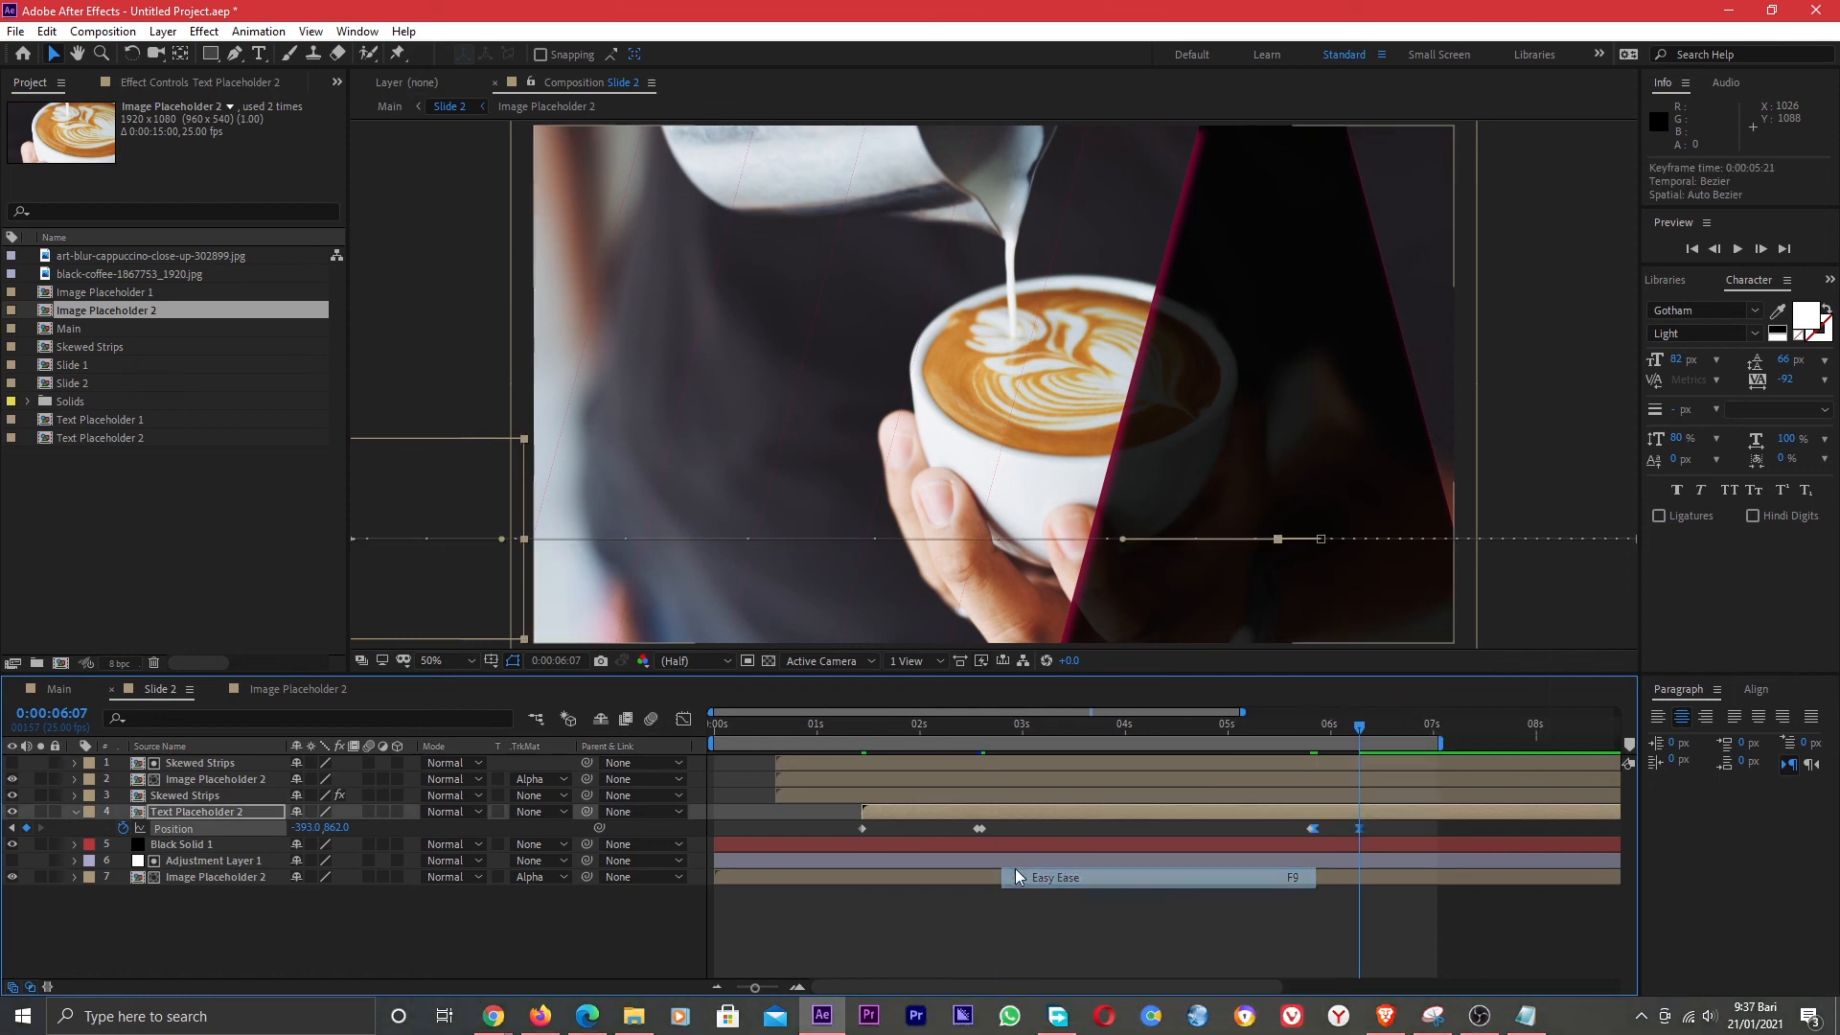
{"action": "left_click", "coordinate": [853, 826]}
{"action": "left_click_drag", "start_coordinate": [853, 826], "coordinate": [976, 829]}
{"action": "right_click", "coordinate": [976, 828]}
{"action": "mouse_move", "coordinate": [1015, 816]}
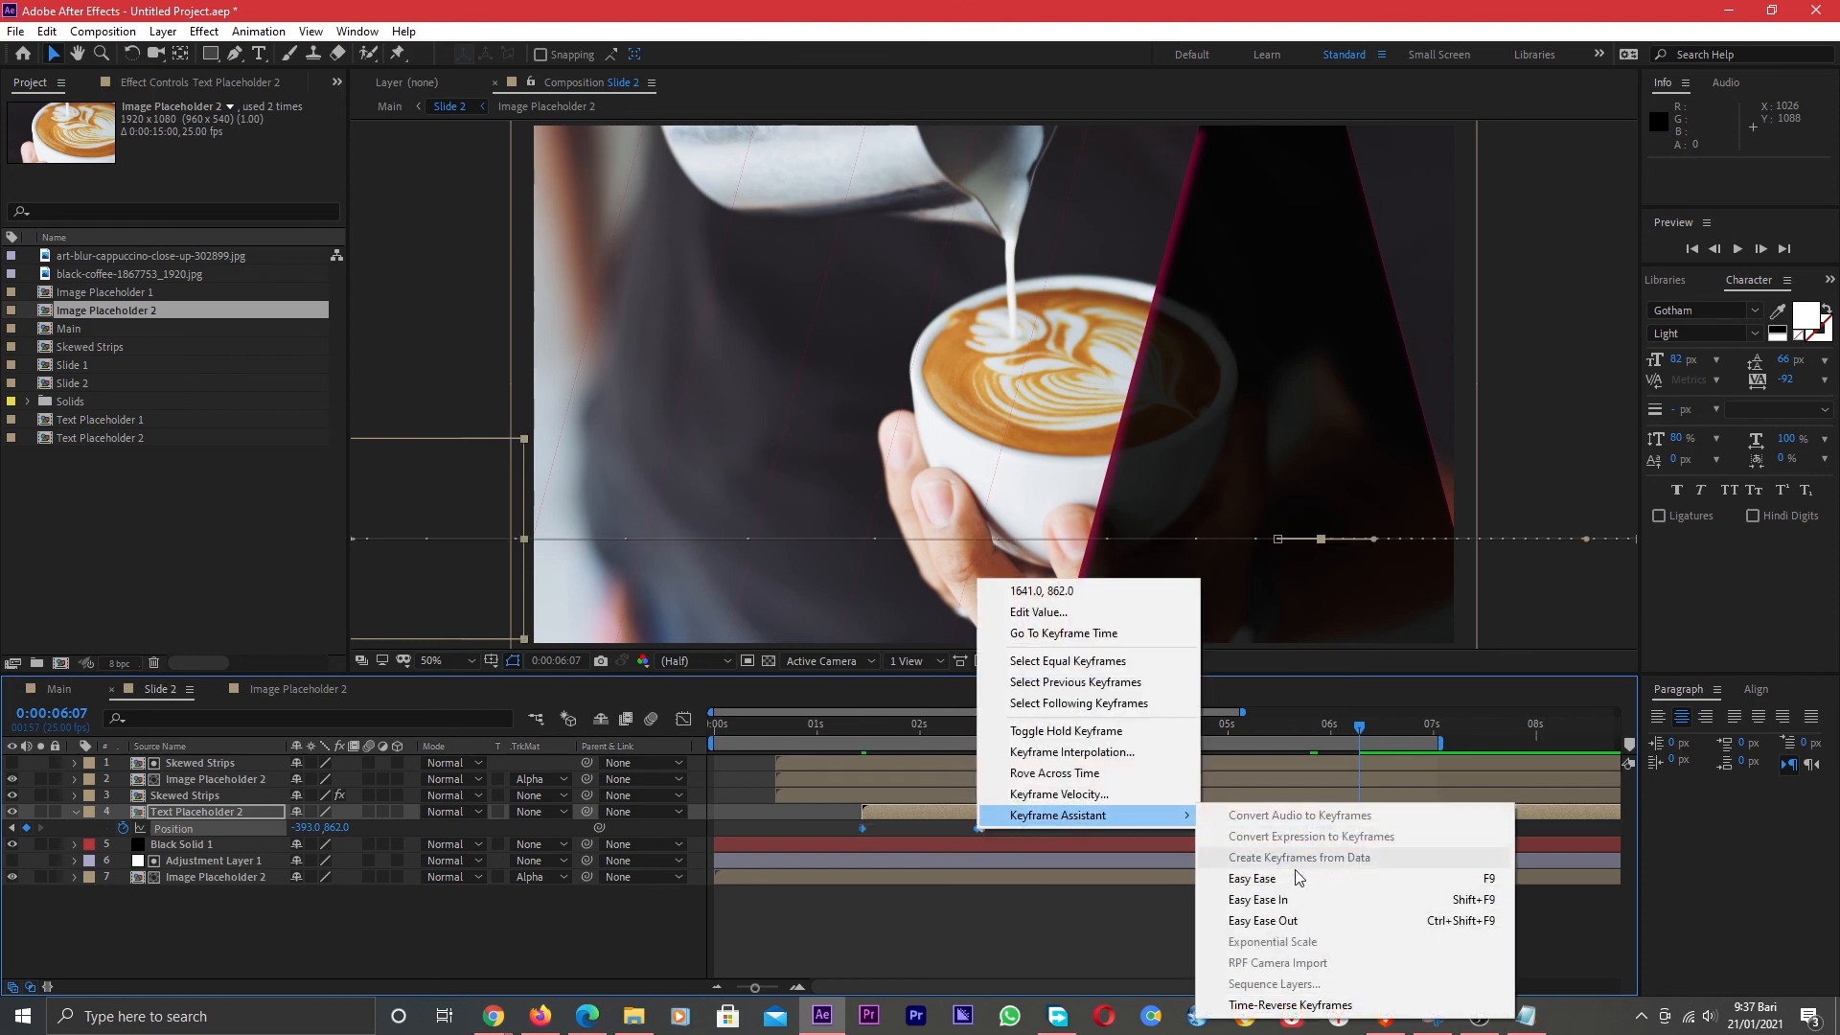
{"action": "left_click", "coordinate": [1294, 882]}
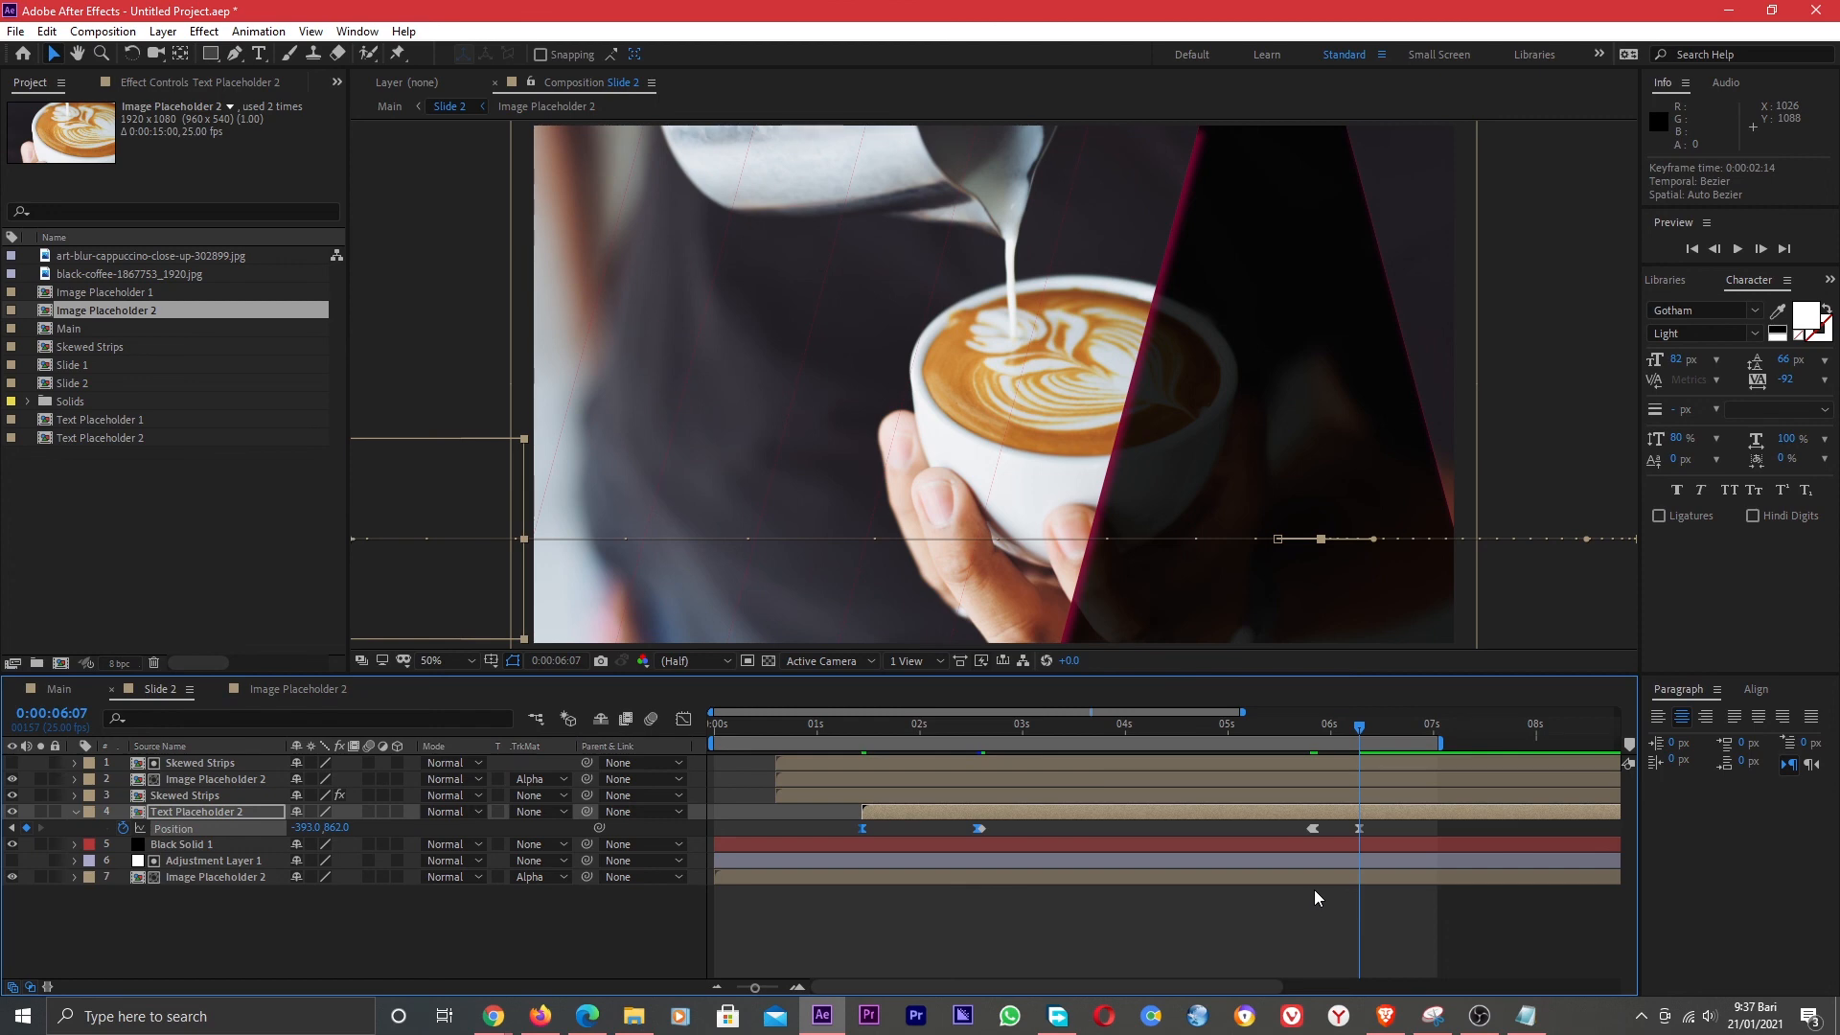
Reshape the text's speed curves so the entrance peaks early and slows gradually, and the exit accelerates sharply towards its end.
{"action": "left_click", "coordinate": [684, 719]}
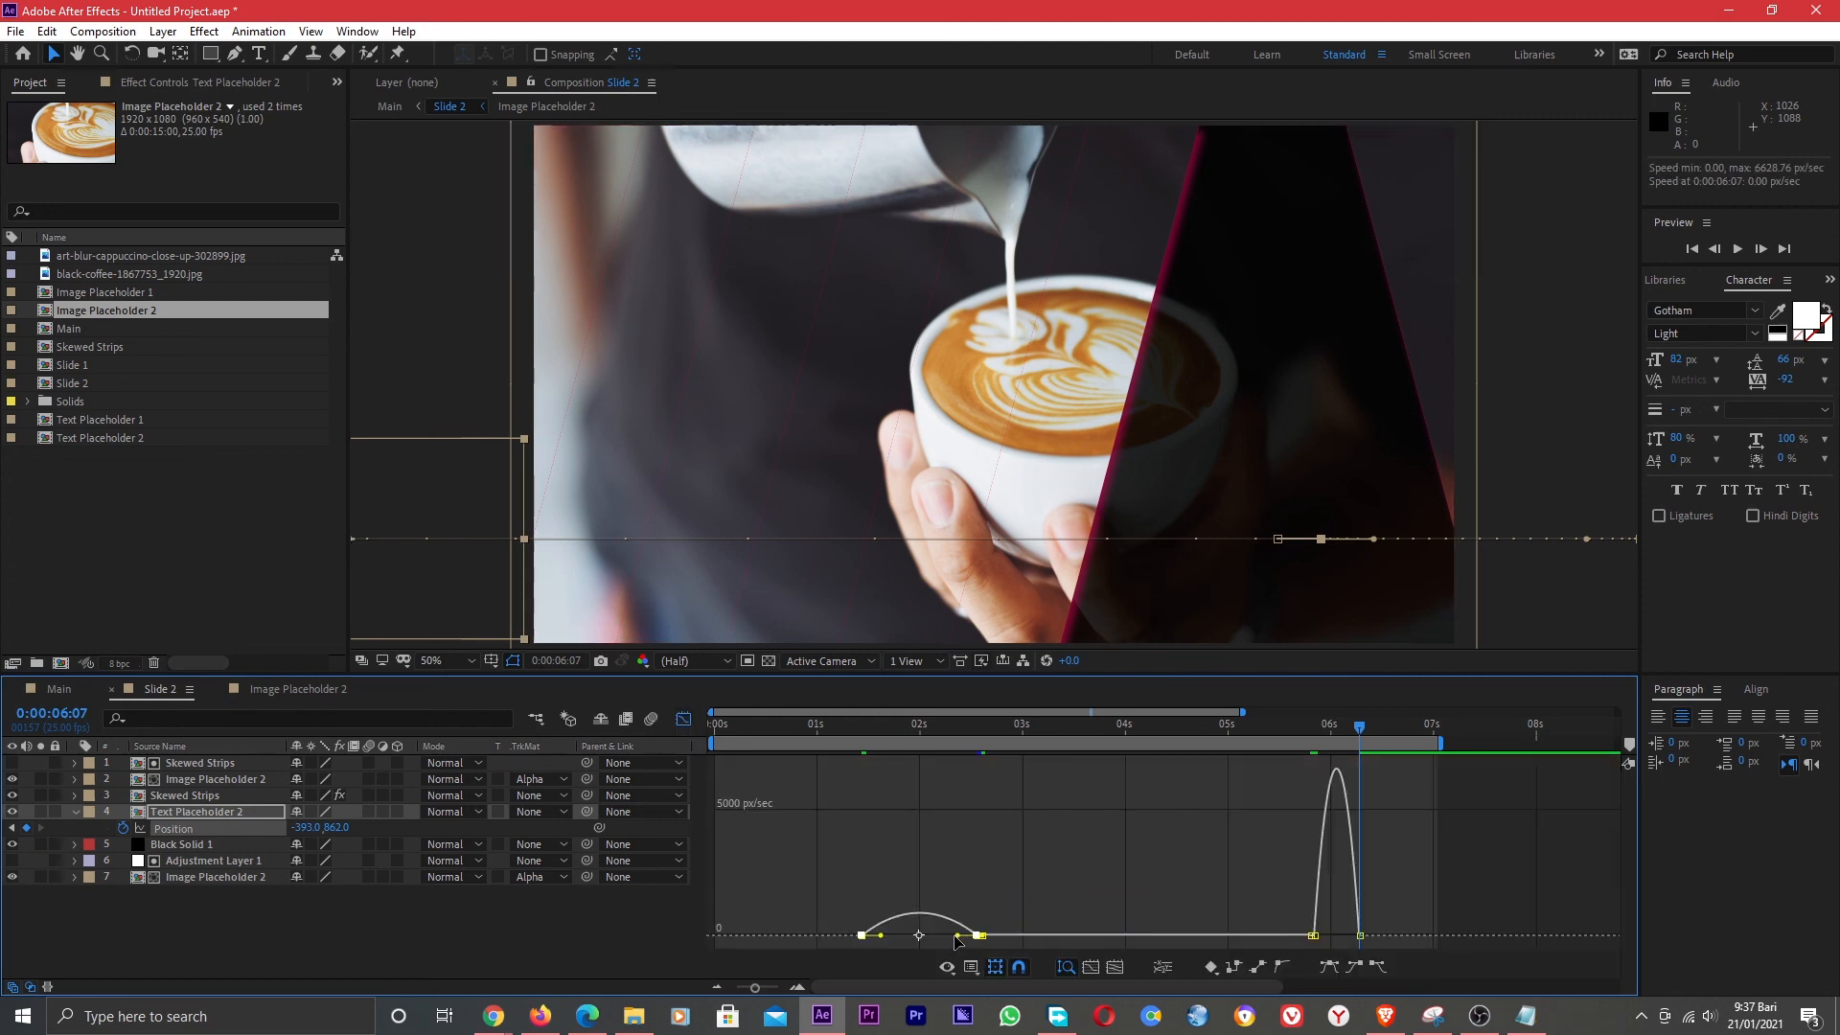
{"action": "left_click_drag", "start_coordinate": [958, 935], "coordinate": [912, 935]}
{"action": "left_click", "coordinate": [1313, 928]}
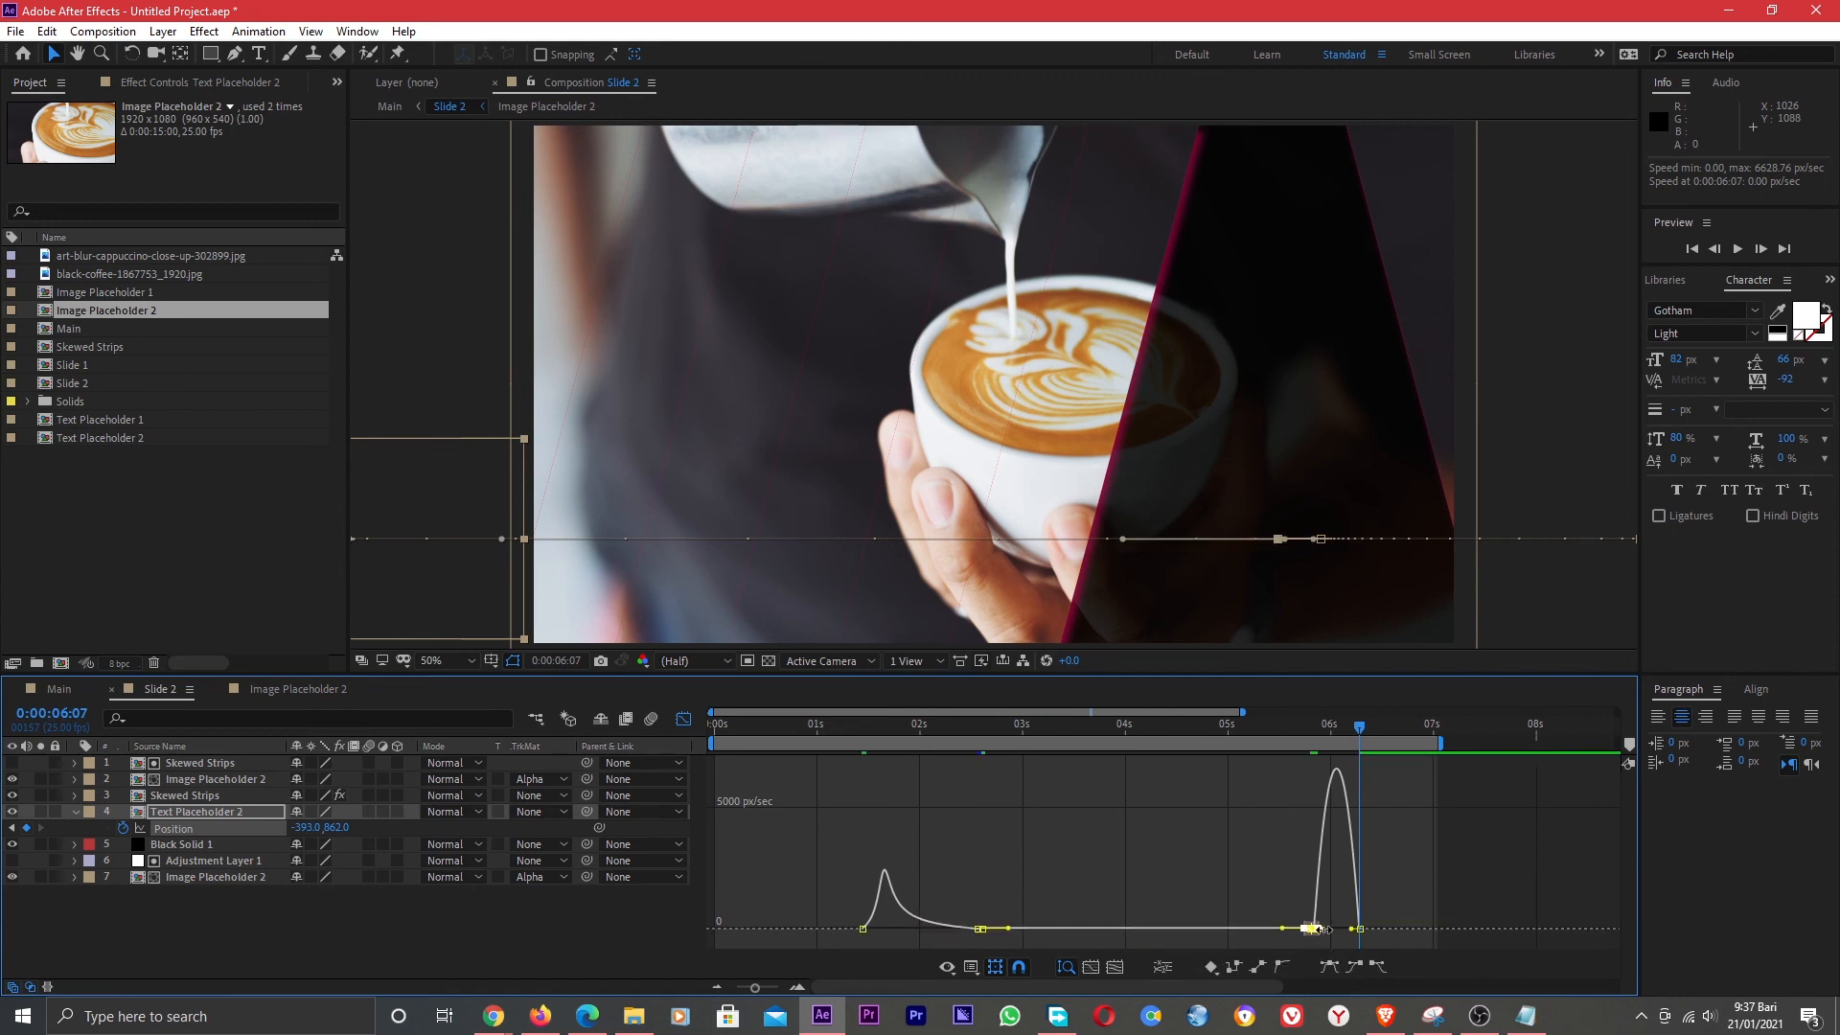
{"action": "left_click_drag", "start_coordinate": [1190, 714], "coordinate": [1151, 712]}
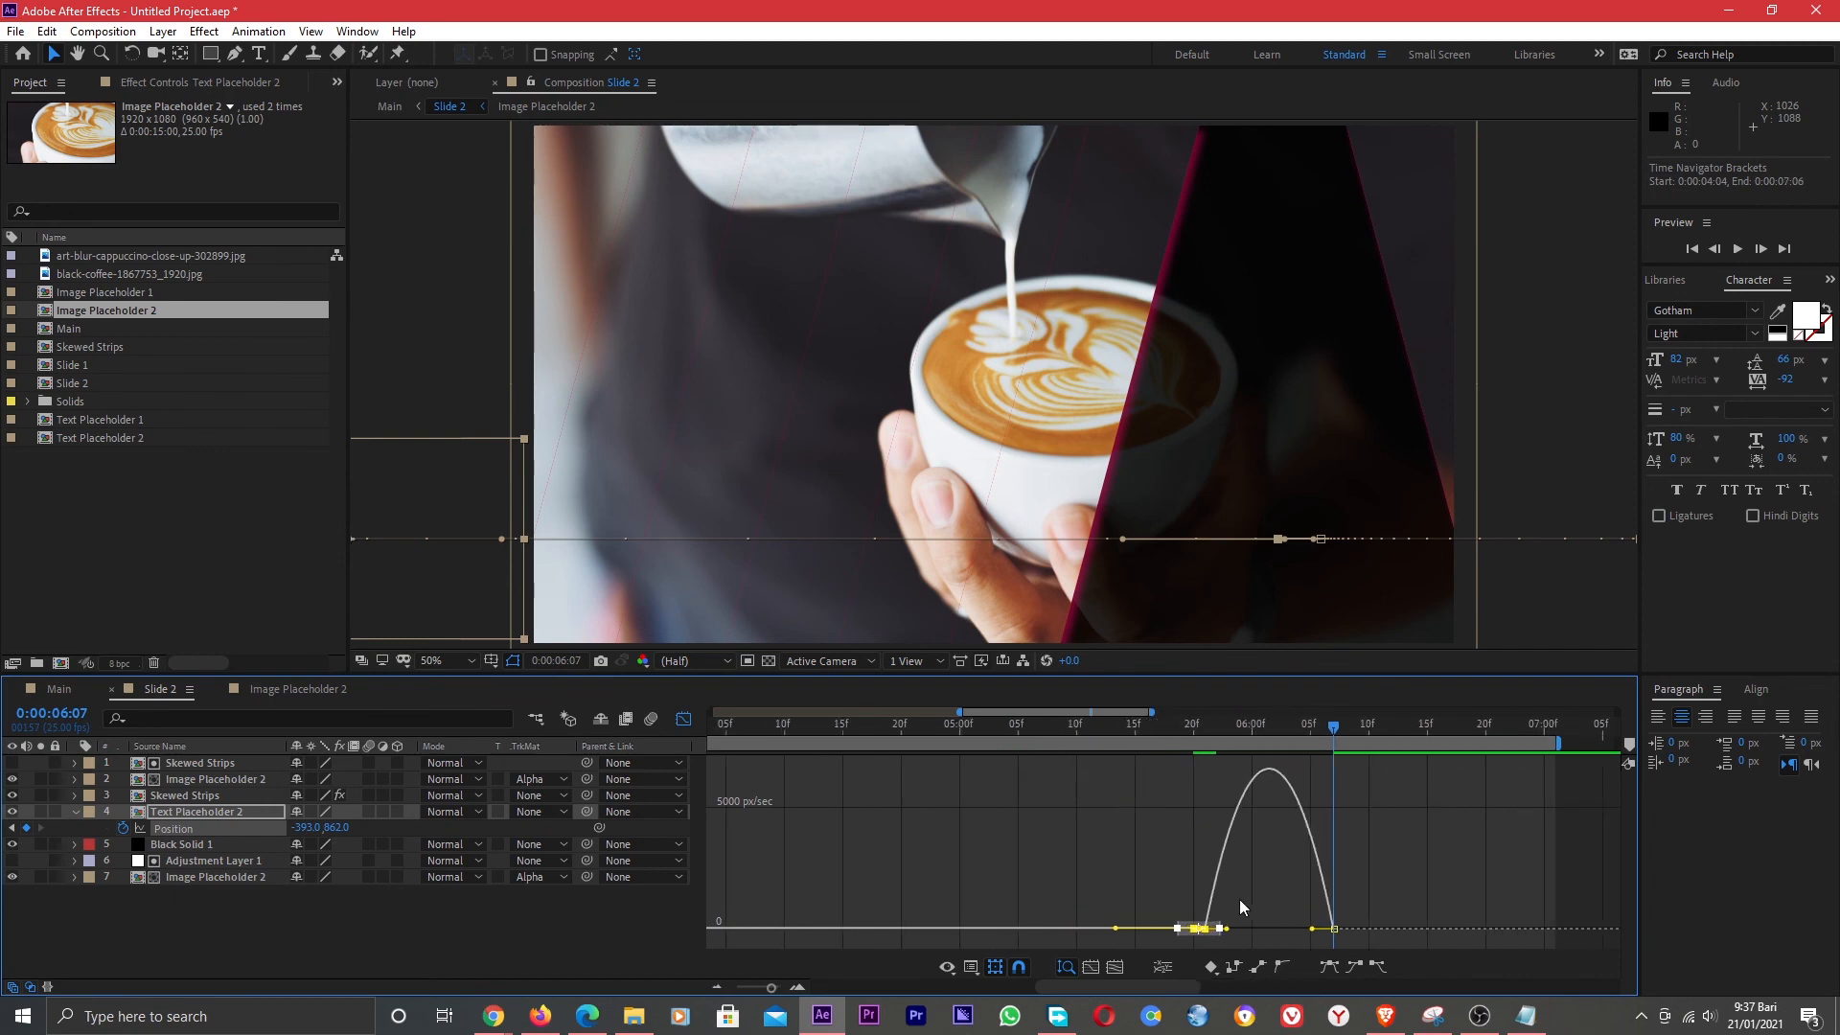
{"action": "left_click_drag", "start_coordinate": [1227, 929], "coordinate": [1309, 931]}
{"action": "left_click_drag", "start_coordinate": [1151, 712], "coordinate": [1617, 713]}
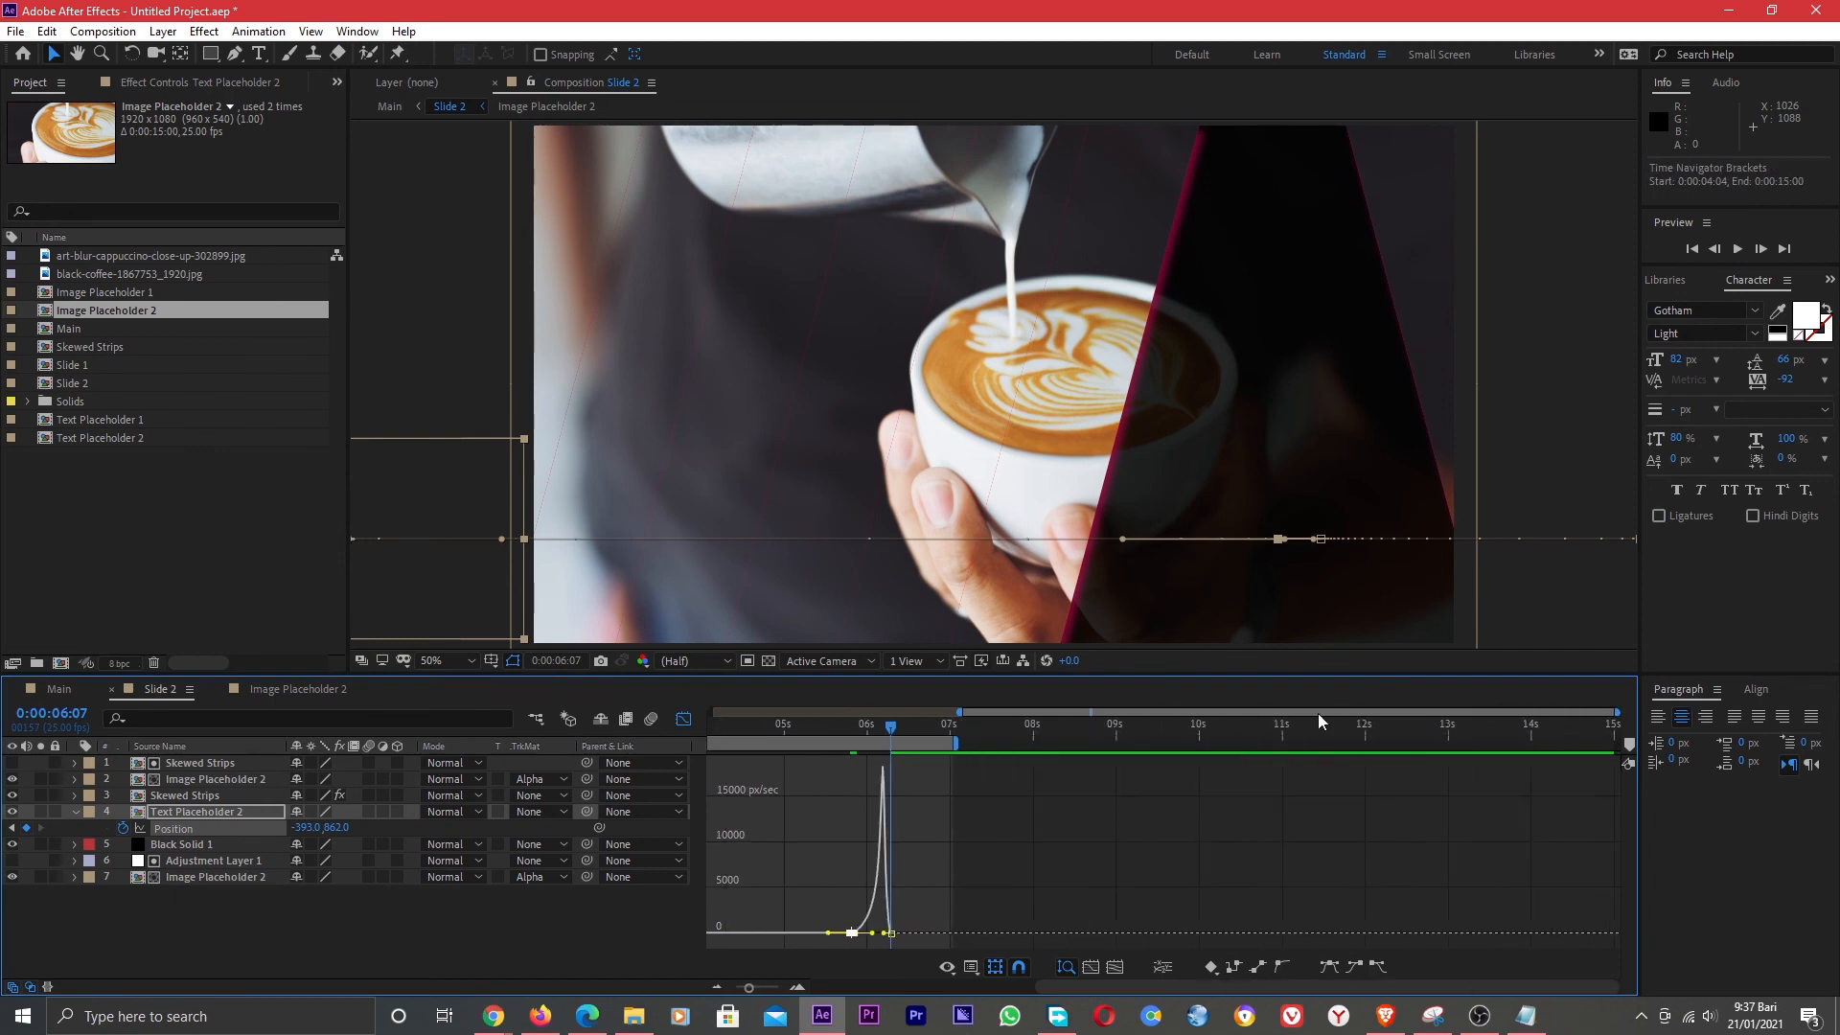
{"action": "left_click_drag", "start_coordinate": [962, 713], "coordinate": [710, 713]}
{"action": "left_click", "coordinate": [683, 720]}
Preview the Slide 2 composition from the beginning.
{"action": "left_click", "coordinate": [716, 725]}
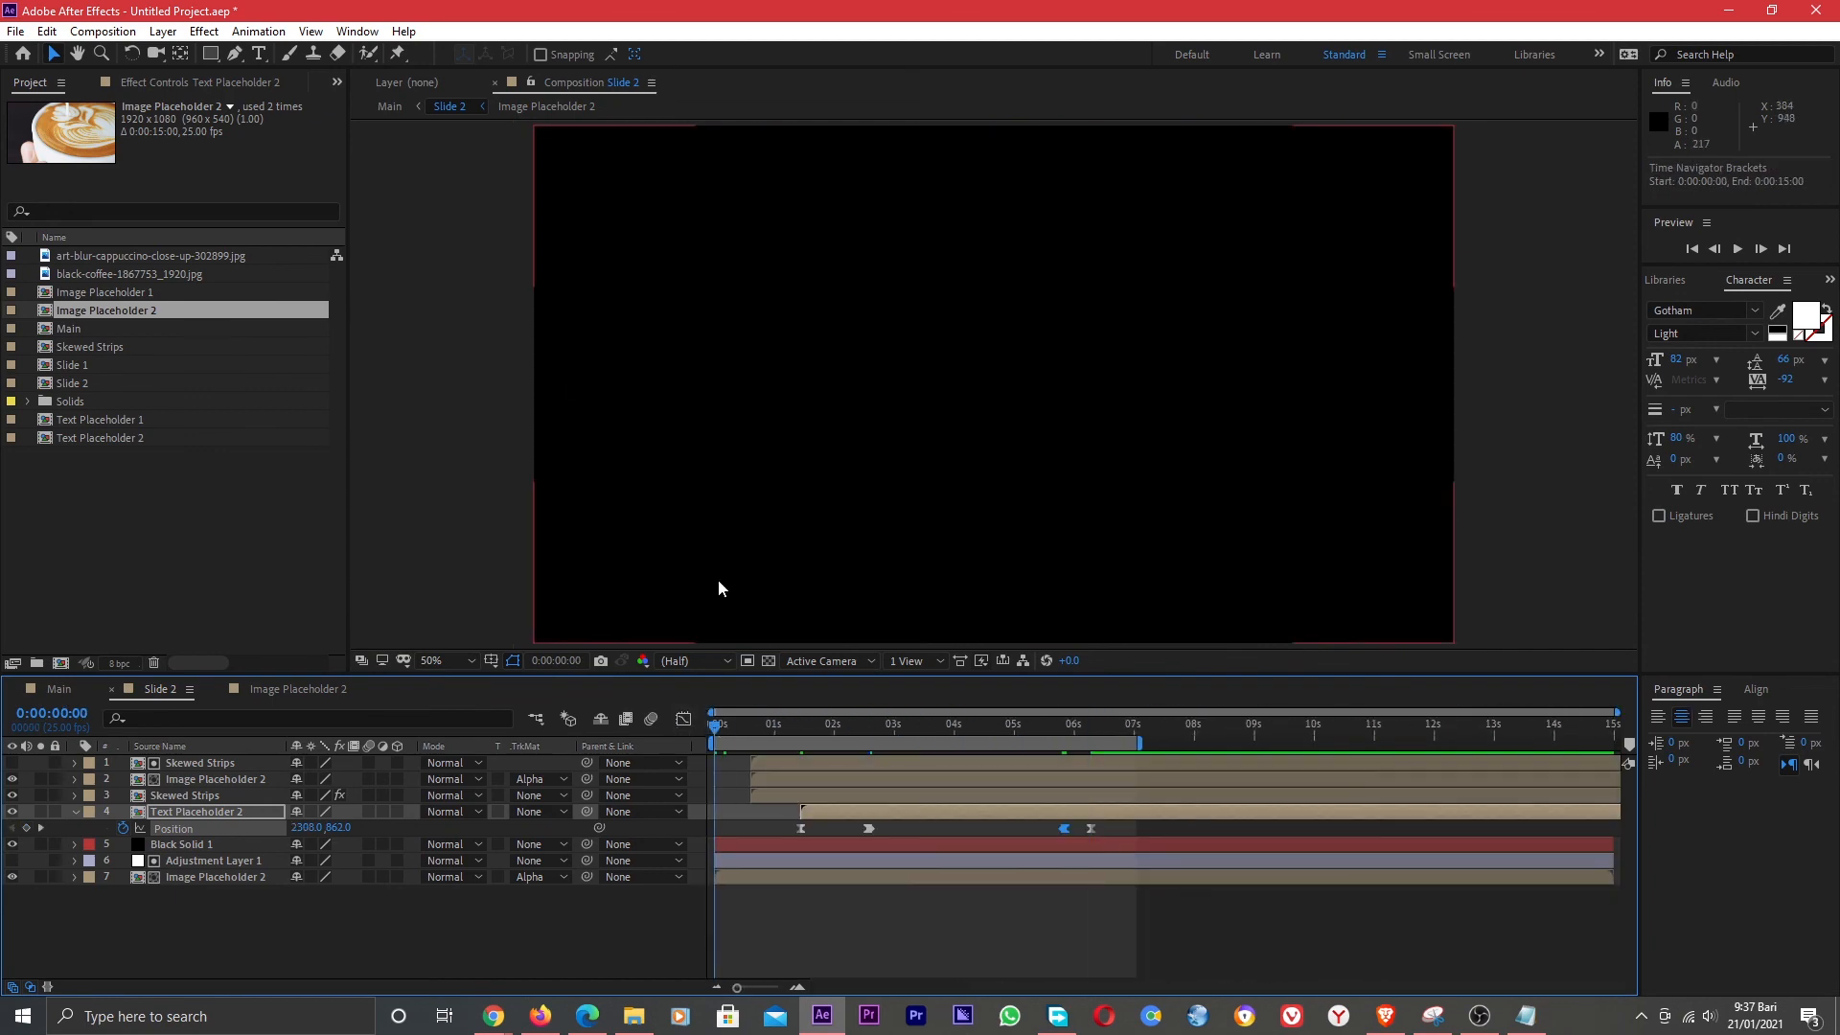
{"action": "scroll", "coordinate": [719, 581], "scroll_direction": "down", "scroll_amount": 2}
{"action": "key", "text": "space"}
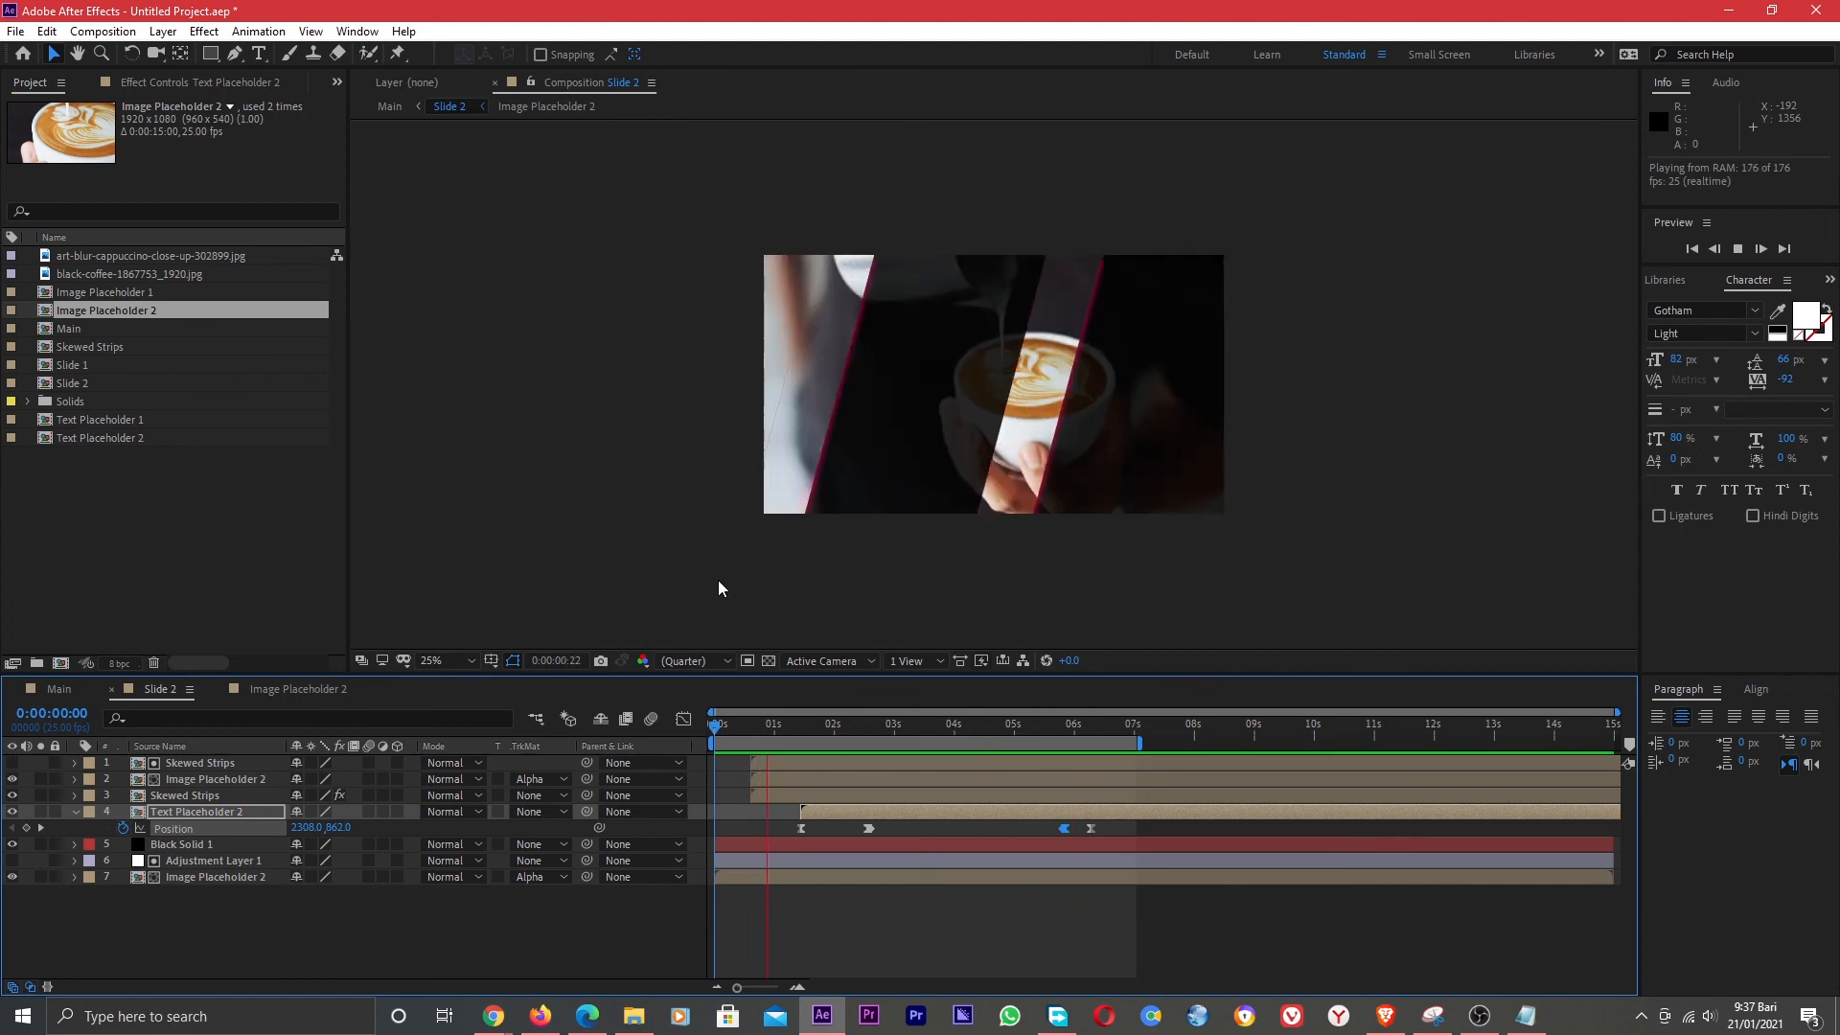
In the Main composition, shift the Slide 2 layer to start at 0:00:05:24.
{"action": "left_click", "coordinate": [59, 689]}
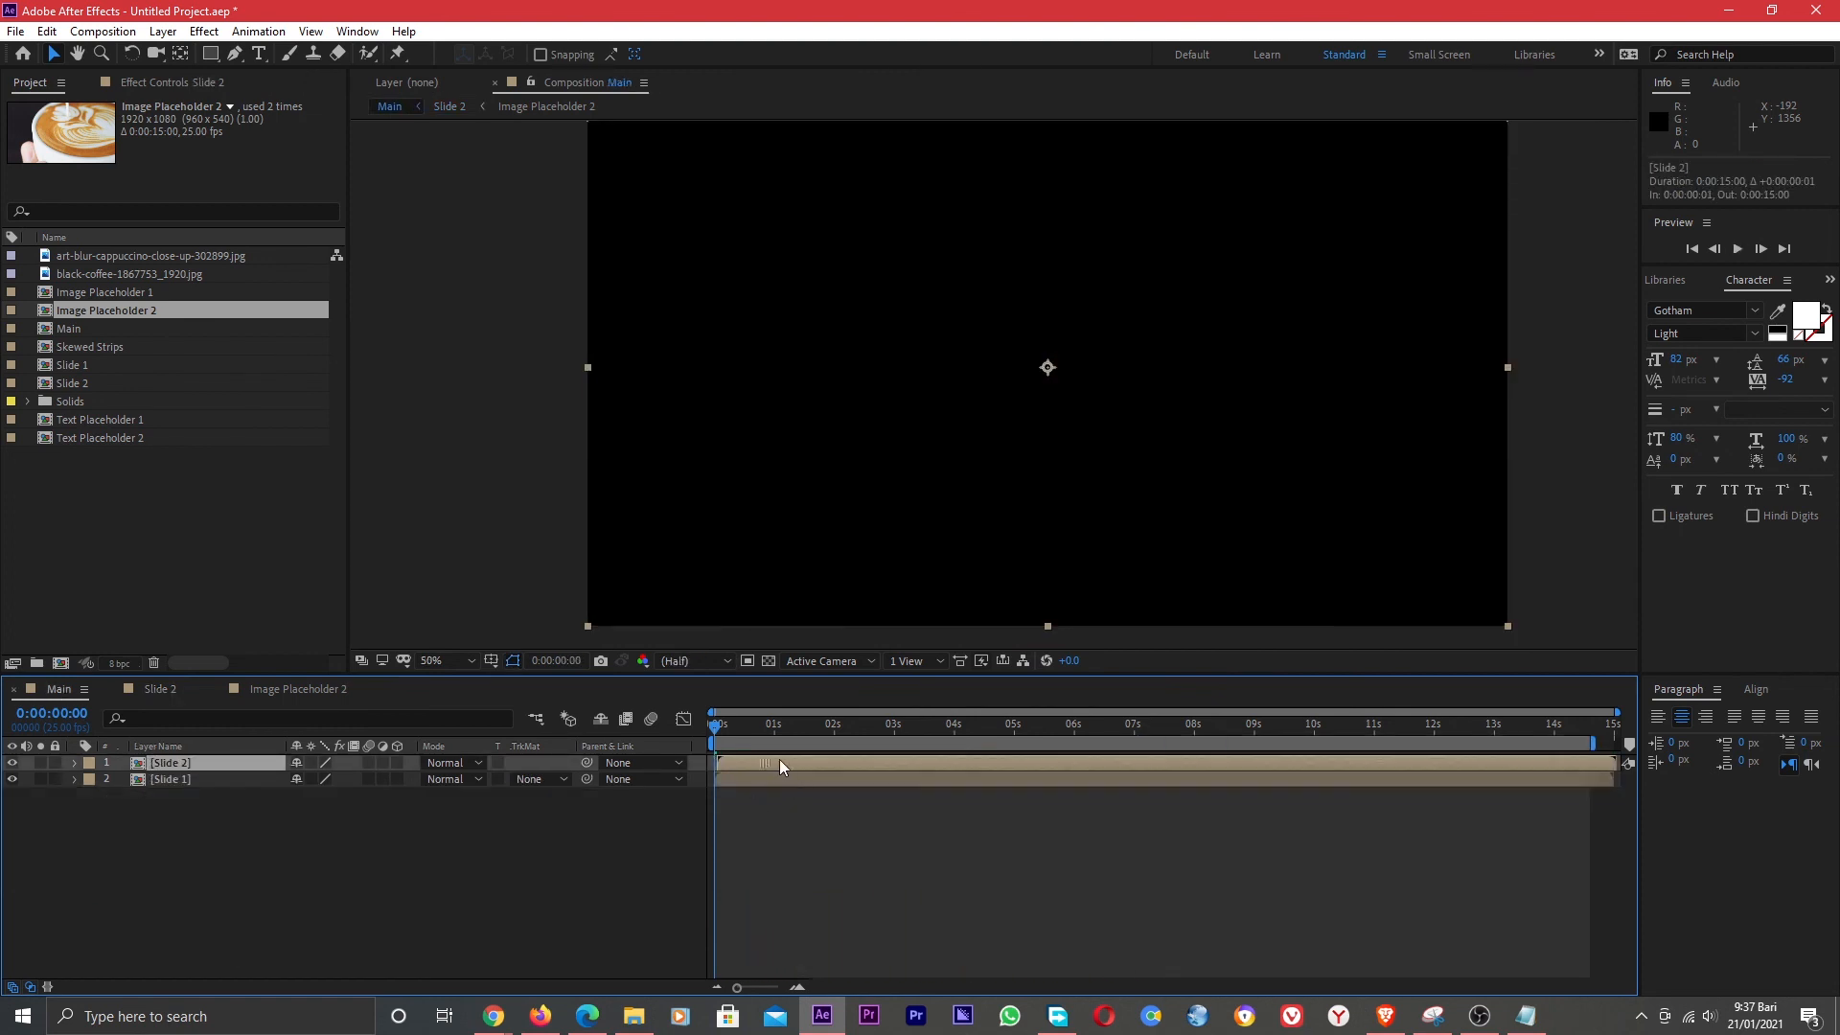
{"action": "left_click_drag", "start_coordinate": [779, 759], "coordinate": [1088, 764]}
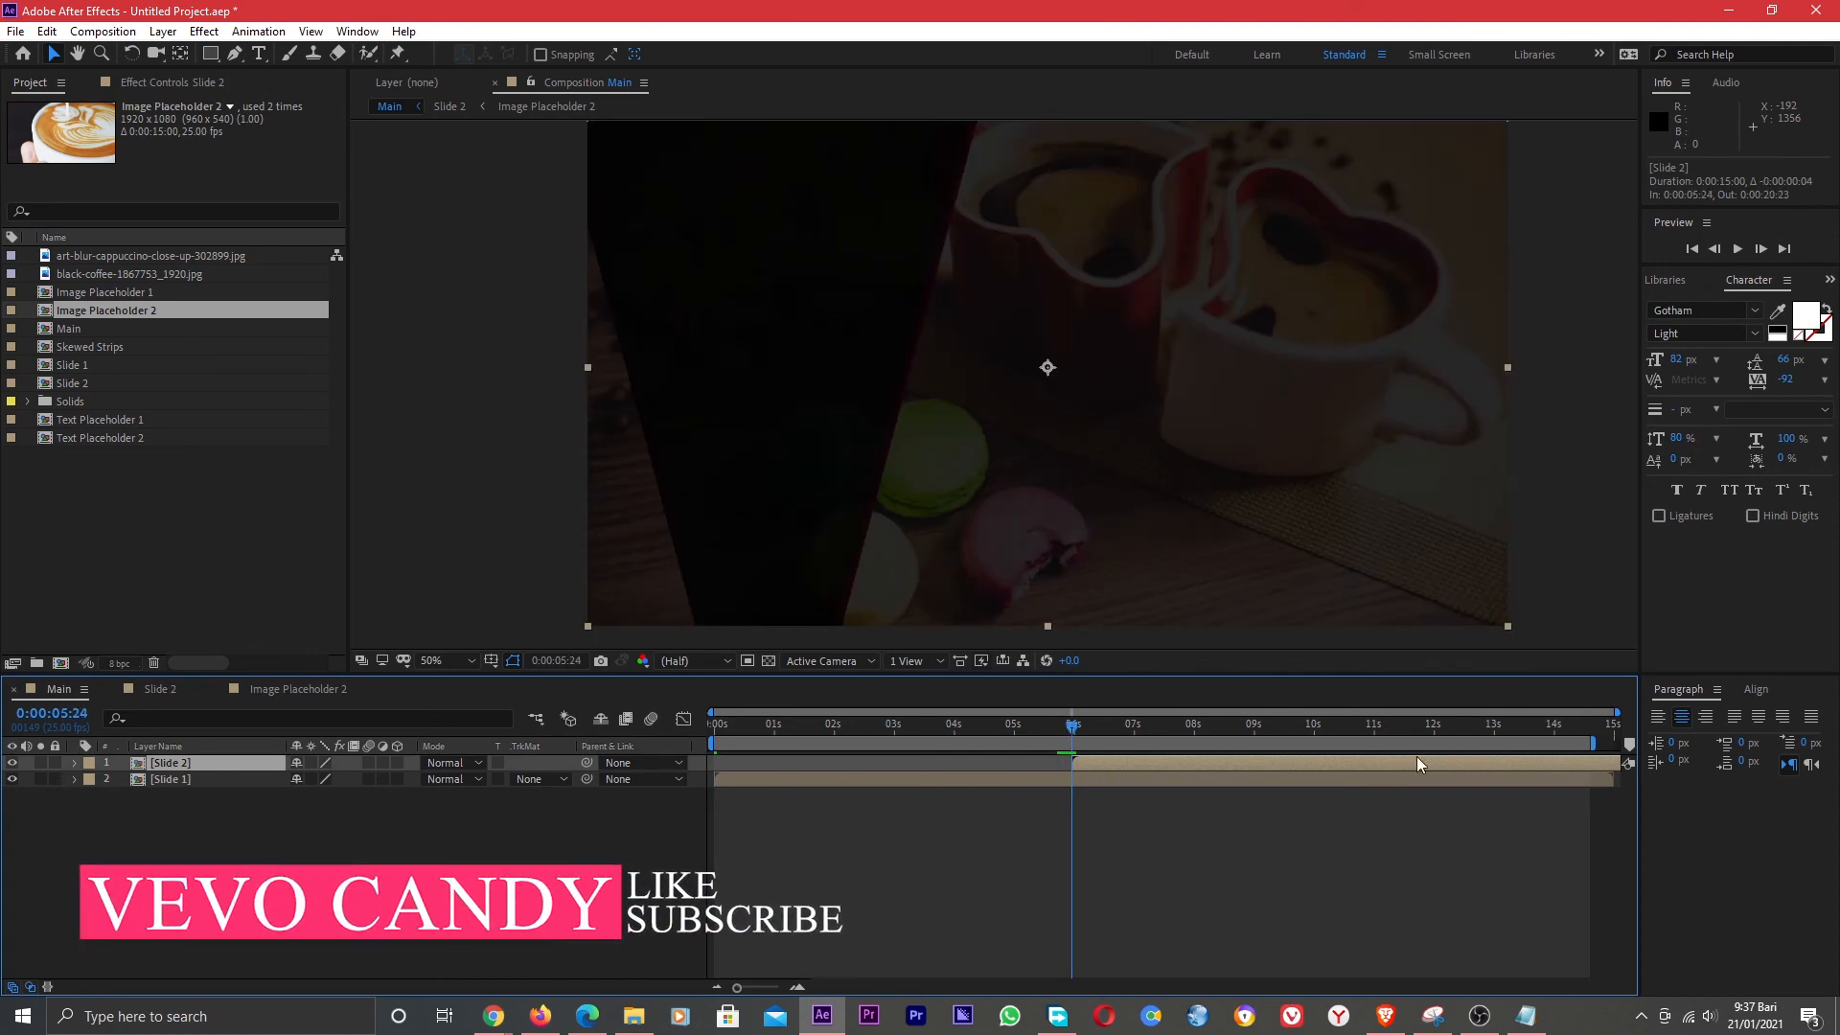
Shorten Main's work area to end at about 12 seconds and preview the composition from the beginning.
{"action": "left_click_drag", "start_coordinate": [1595, 747], "coordinate": [1452, 744]}
{"action": "left_click", "coordinate": [1452, 727]}
{"action": "key", "text": "space"}
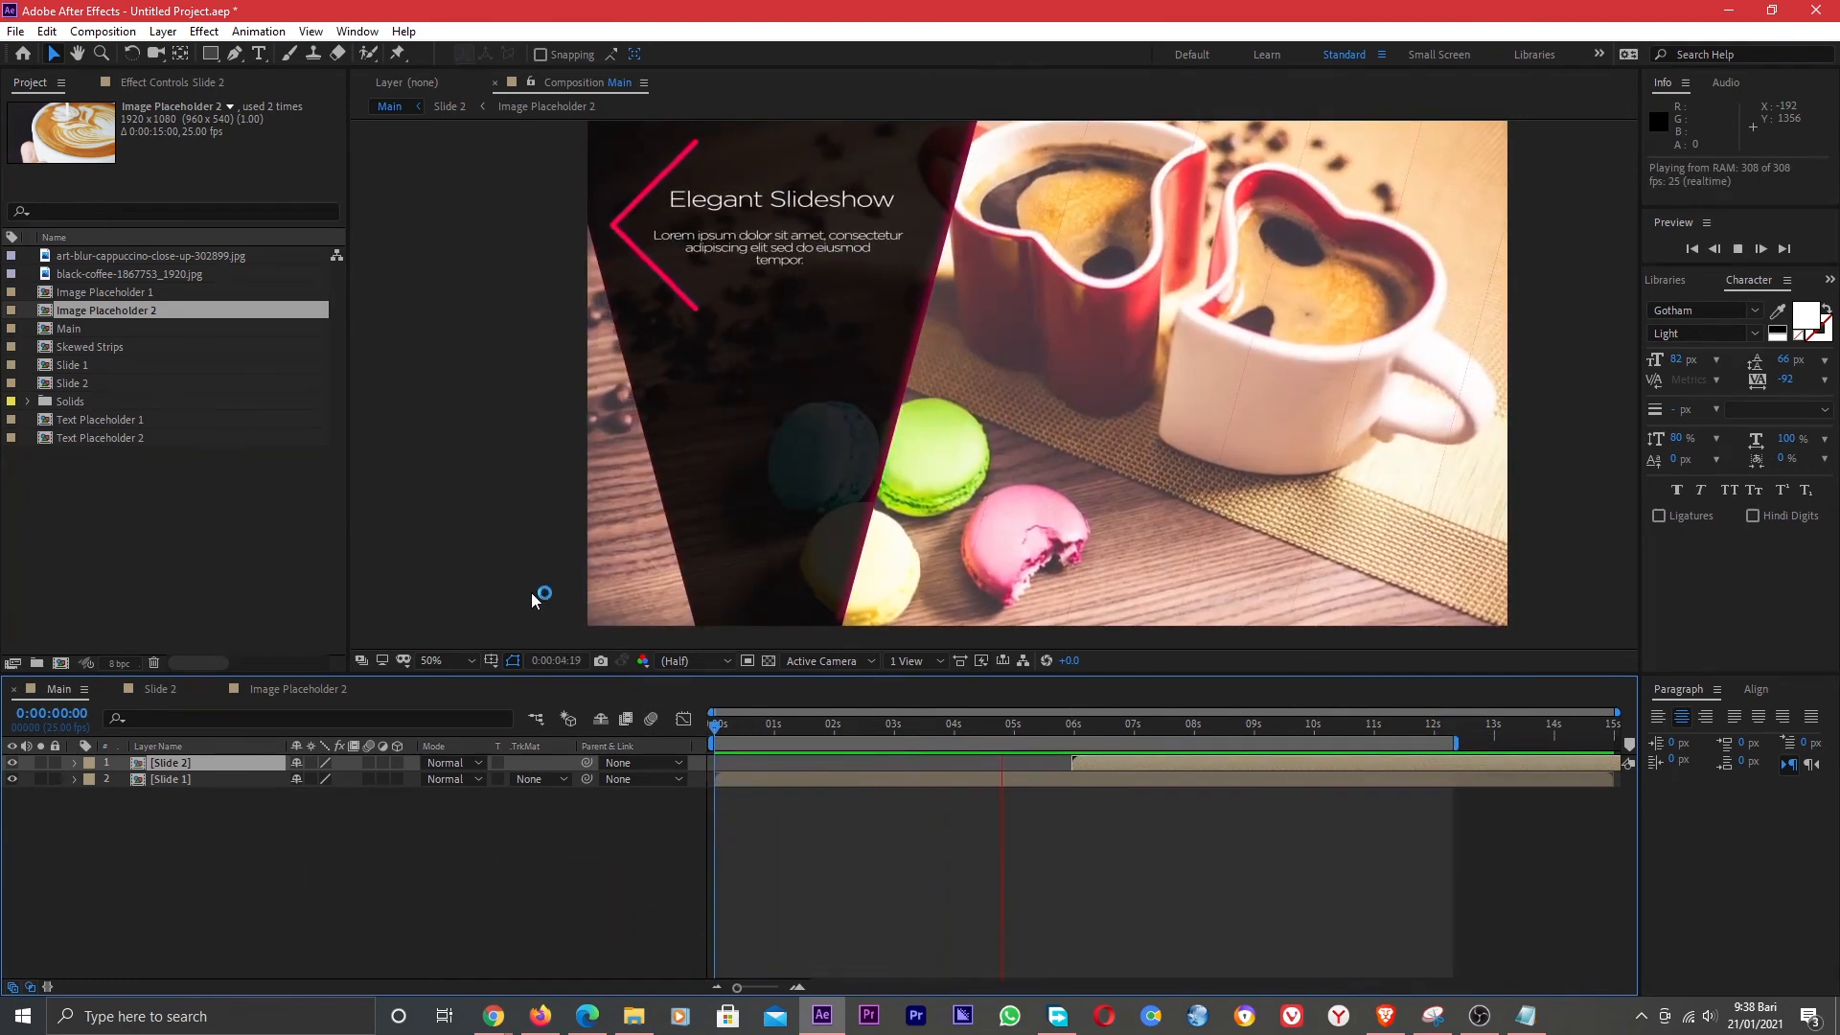
Examine the slide transition around six seconds in Main, comparing it with the ends of Slide 1 and Slide 2.
{"action": "left_click", "coordinate": [1075, 729]}
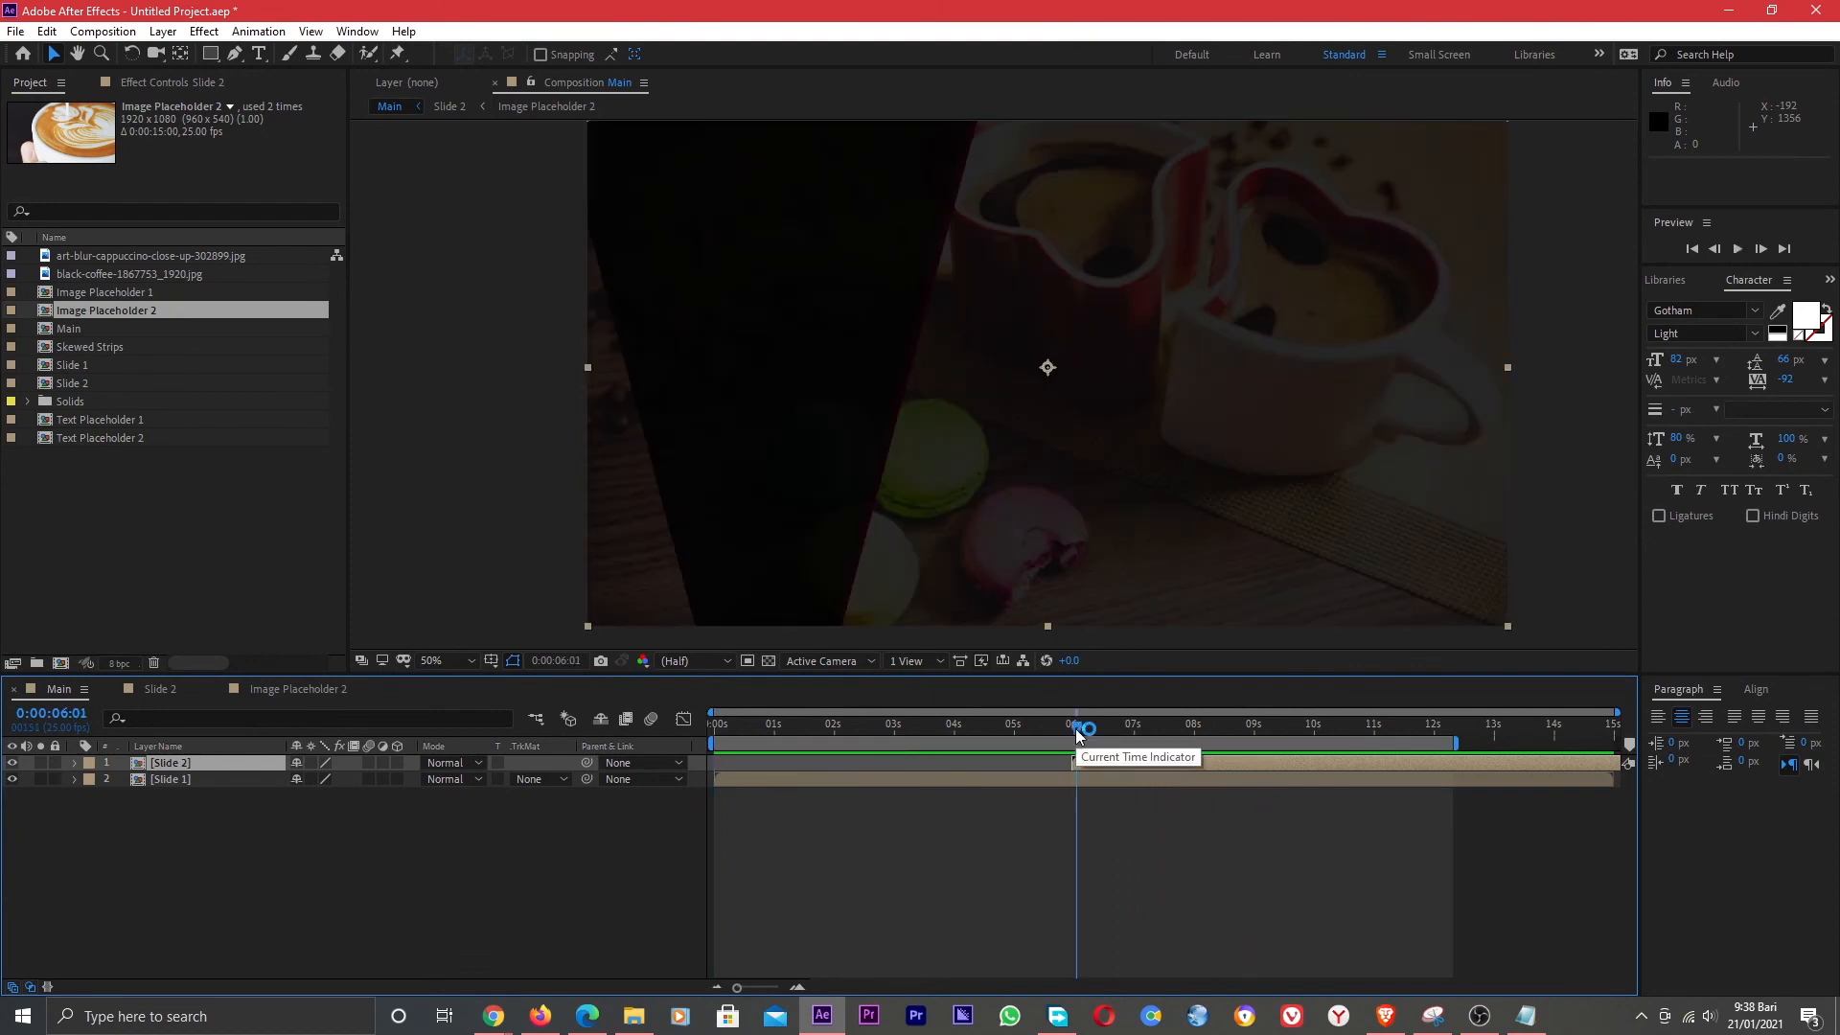
{"action": "double_click", "coordinate": [182, 779]}
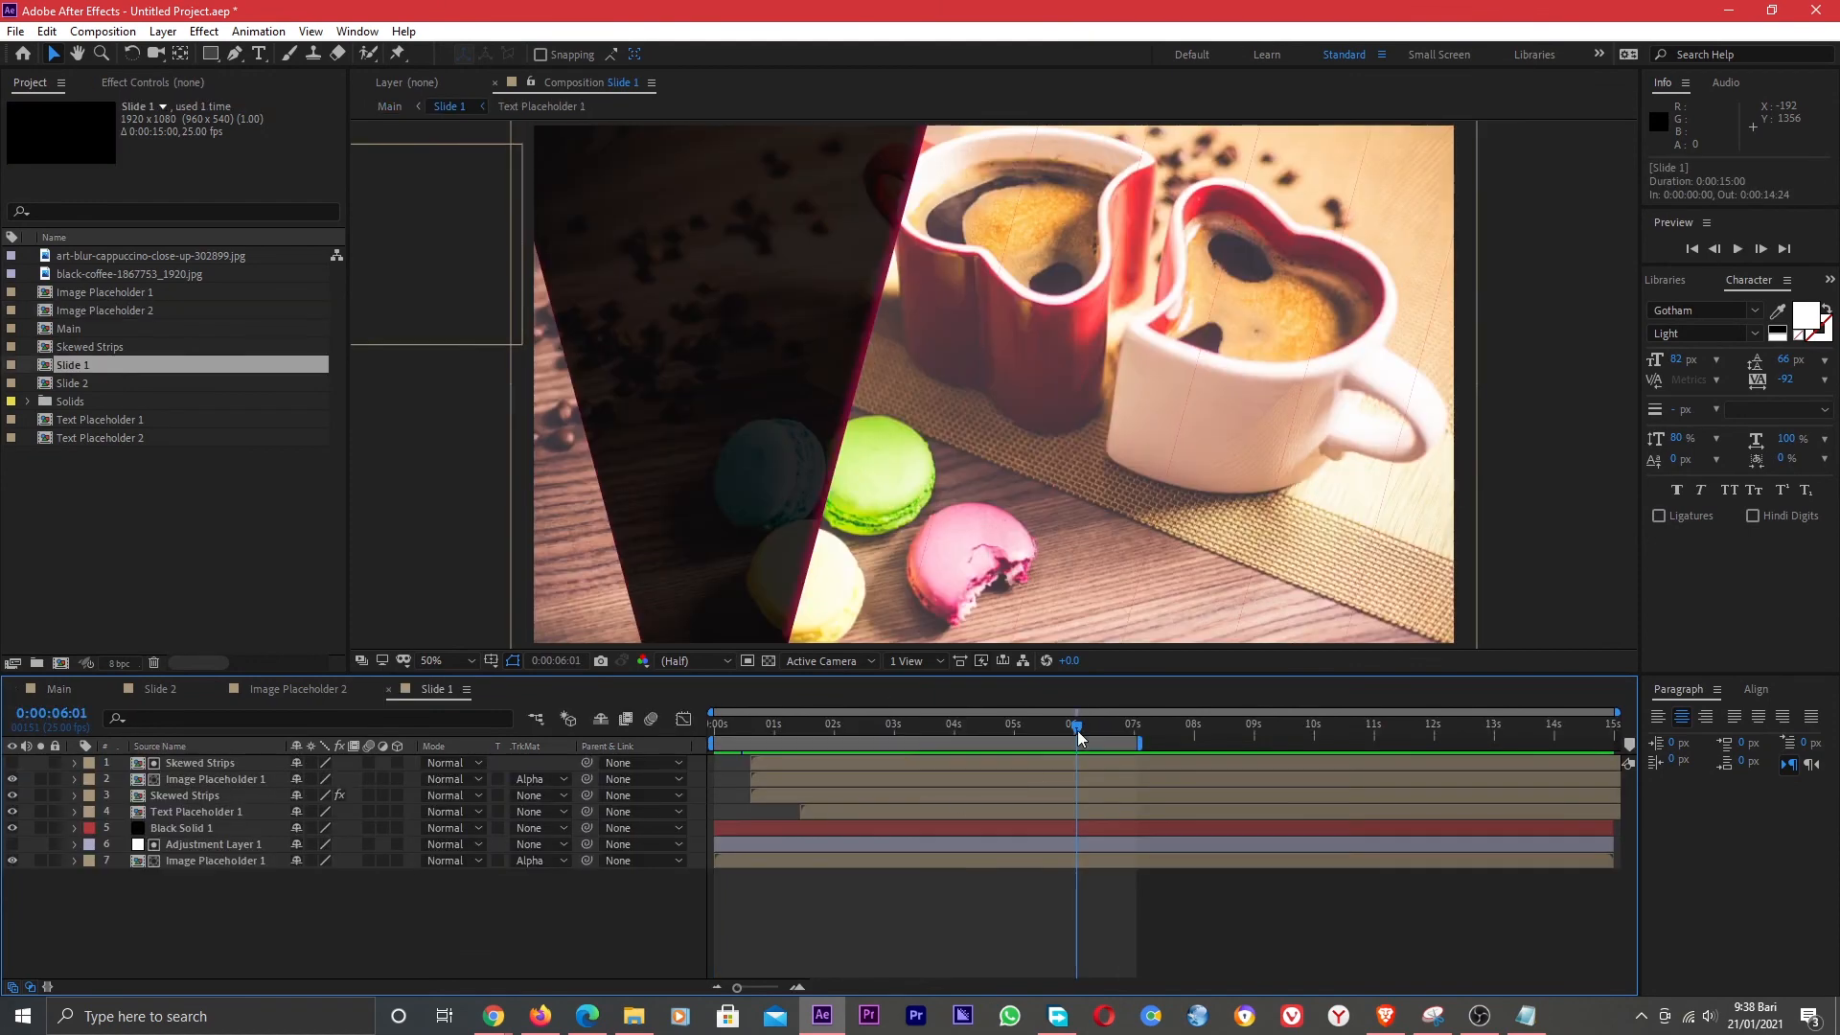
{"action": "left_click_drag", "start_coordinate": [1077, 733], "coordinate": [1128, 741]}
{"action": "left_click", "coordinate": [292, 690]}
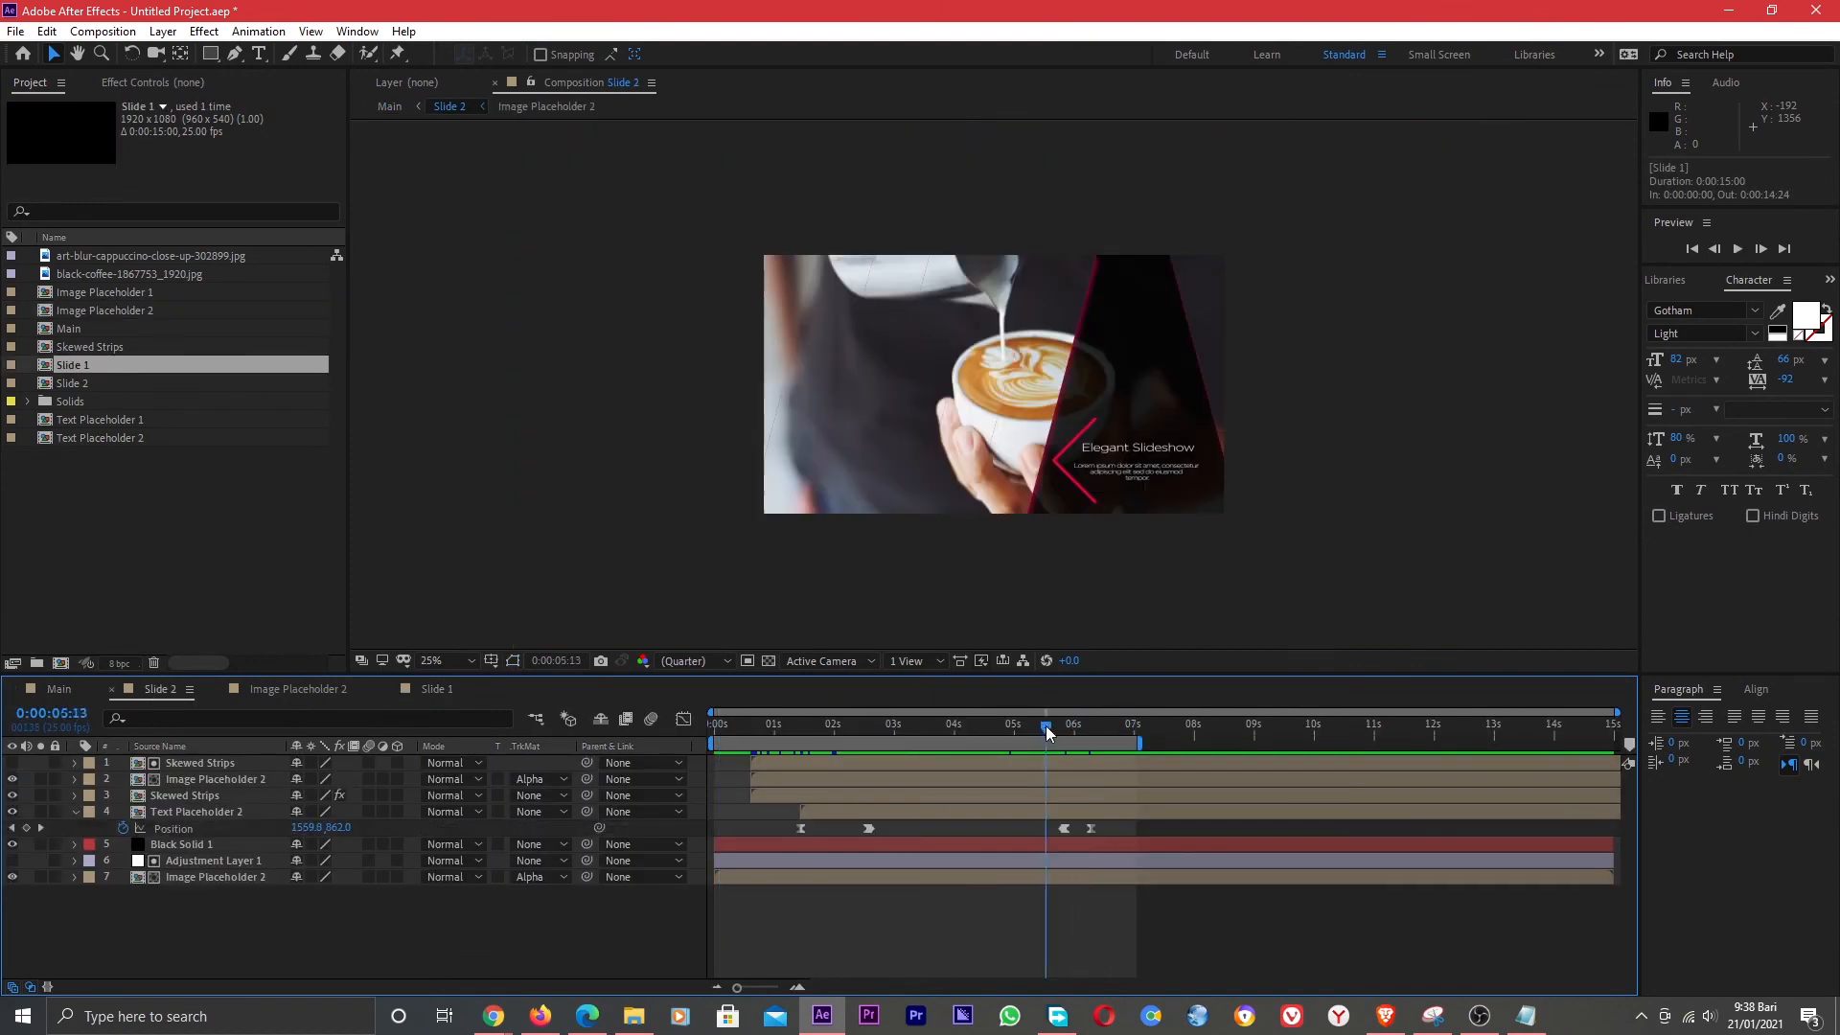
{"action": "left_click", "coordinate": [48, 692]}
{"action": "left_click_drag", "start_coordinate": [1069, 731], "coordinate": [1072, 731]}
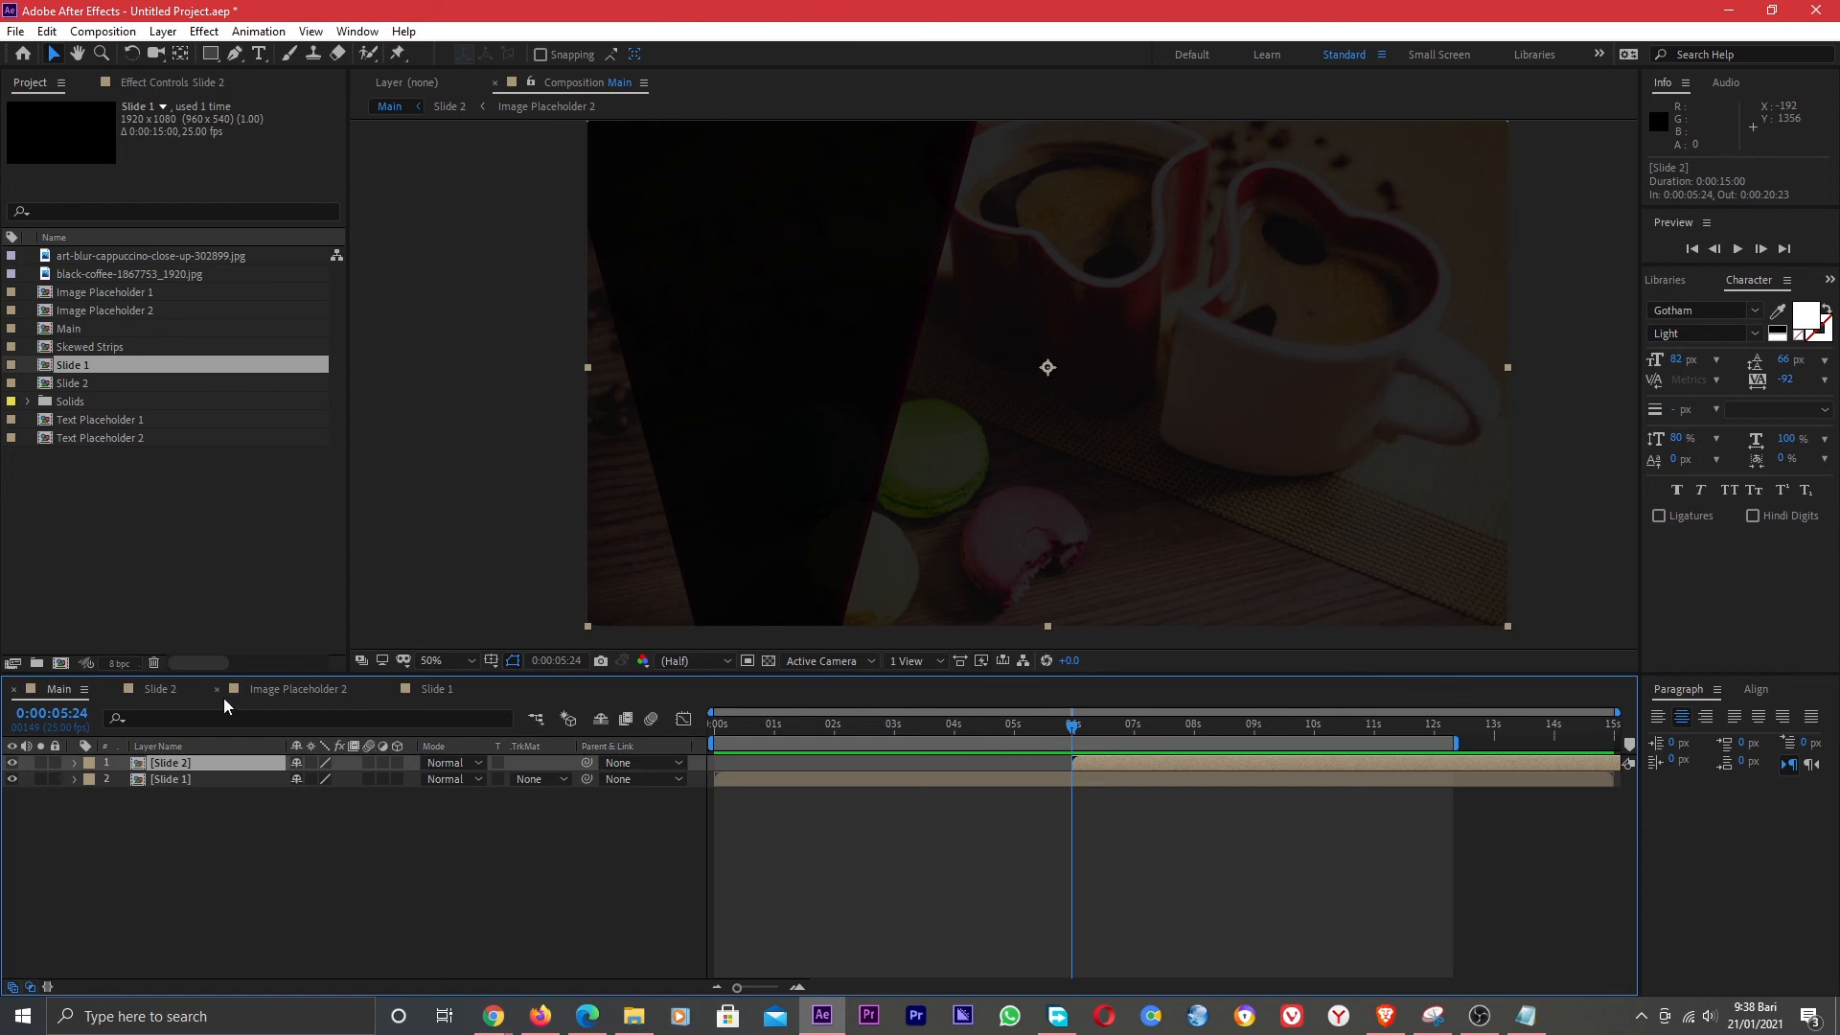
In Slide 2, keyframe the Black Solid 1 opacity from 0% at 0:00:00:00 to 85% at 0:00:00:15.
{"action": "left_click", "coordinate": [149, 691]}
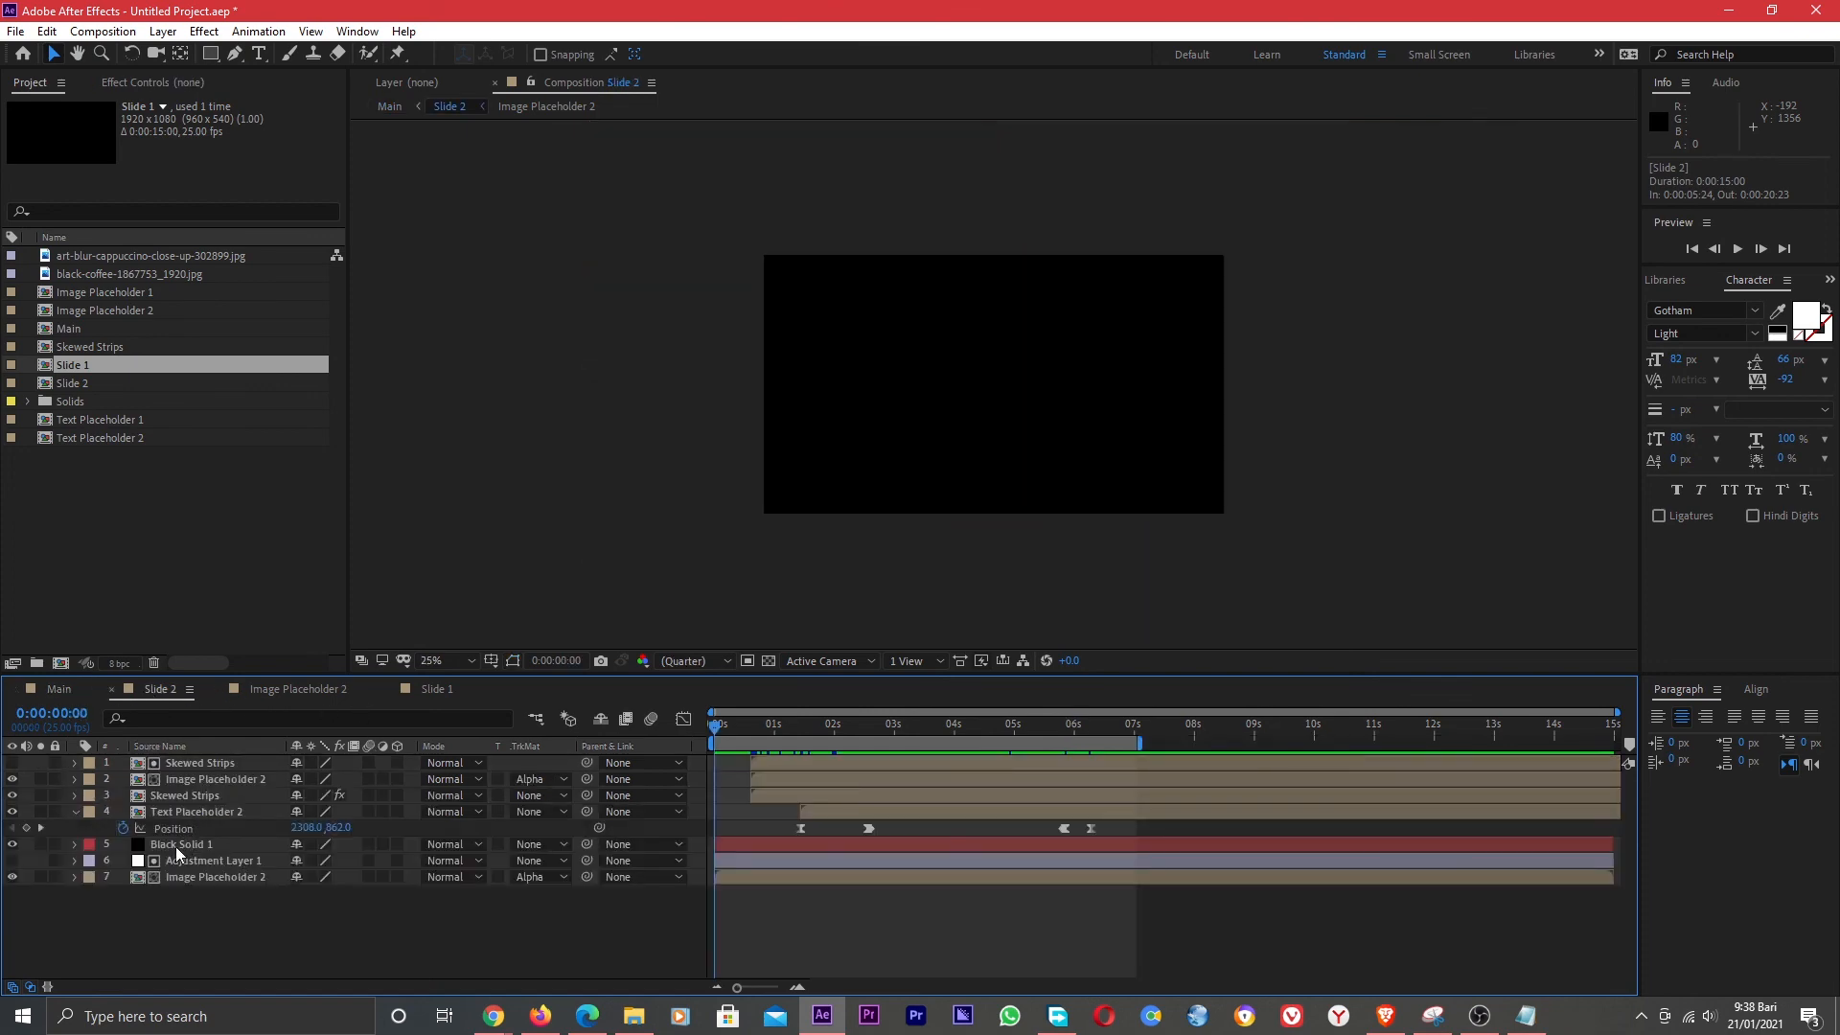
{"action": "left_click", "coordinate": [184, 848]}
{"action": "key", "text": "t"}
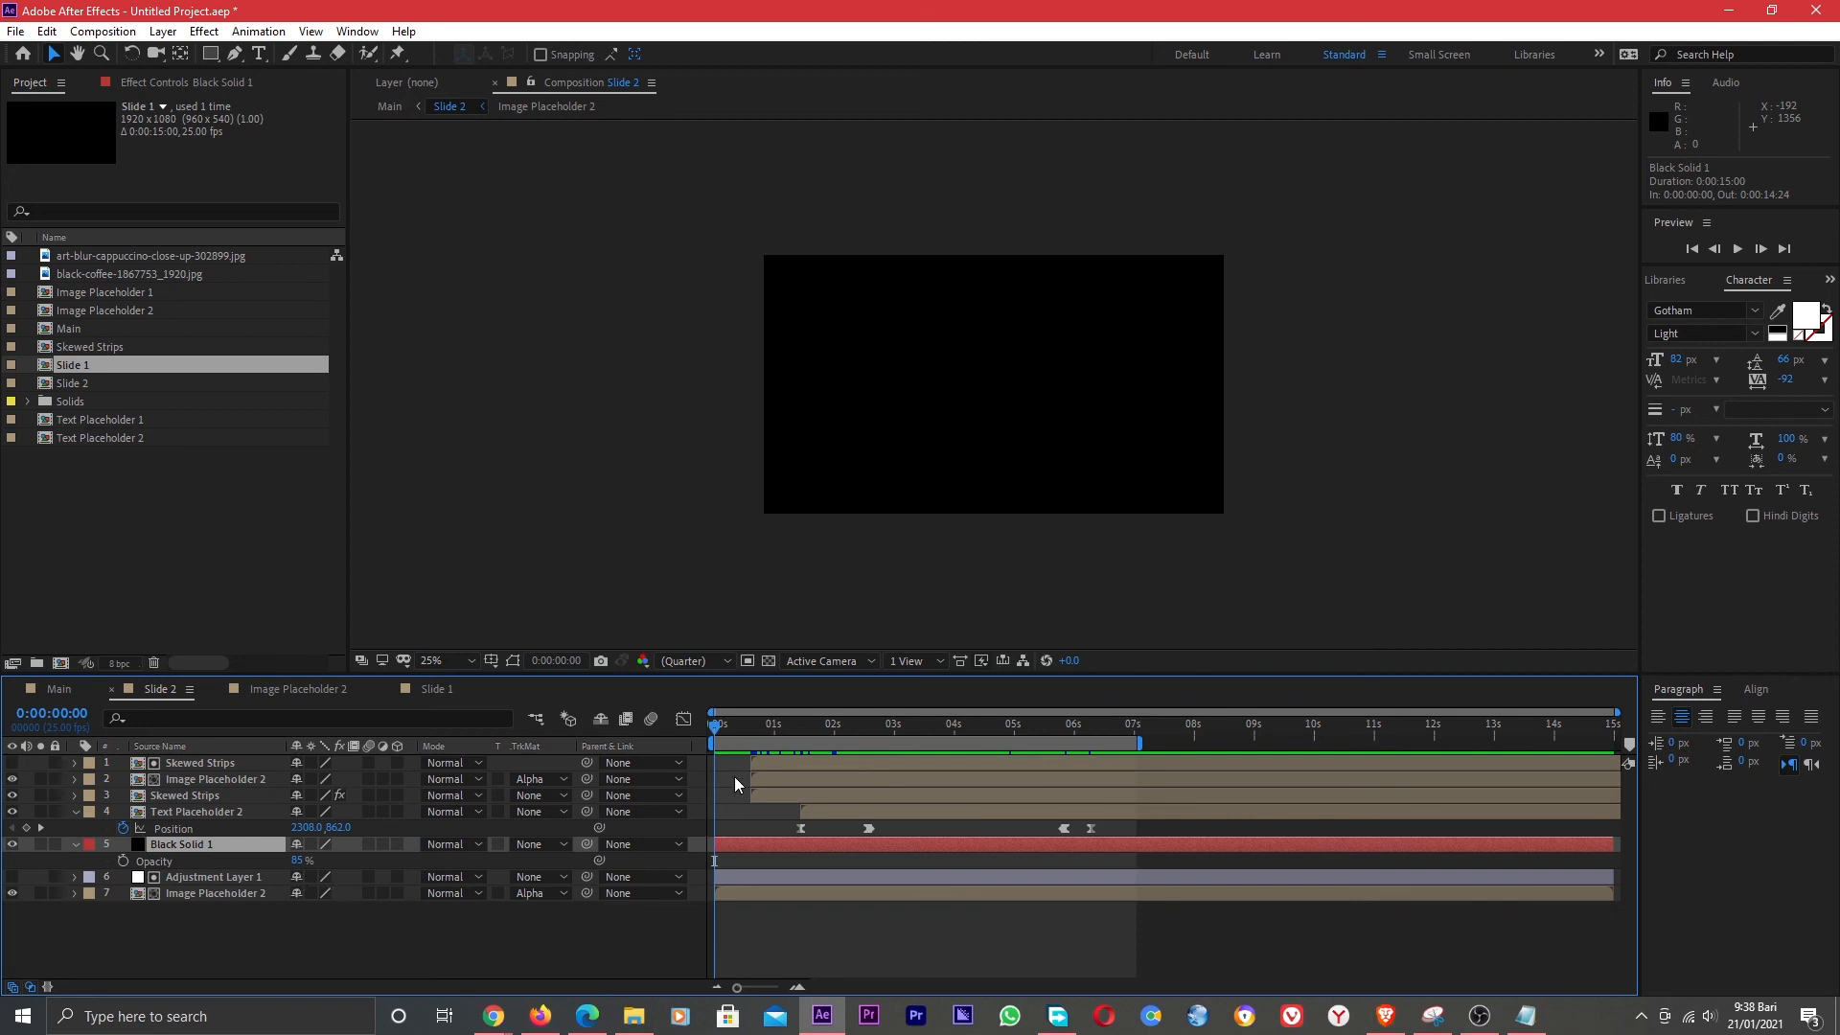
{"action": "left_click", "coordinate": [123, 860]}
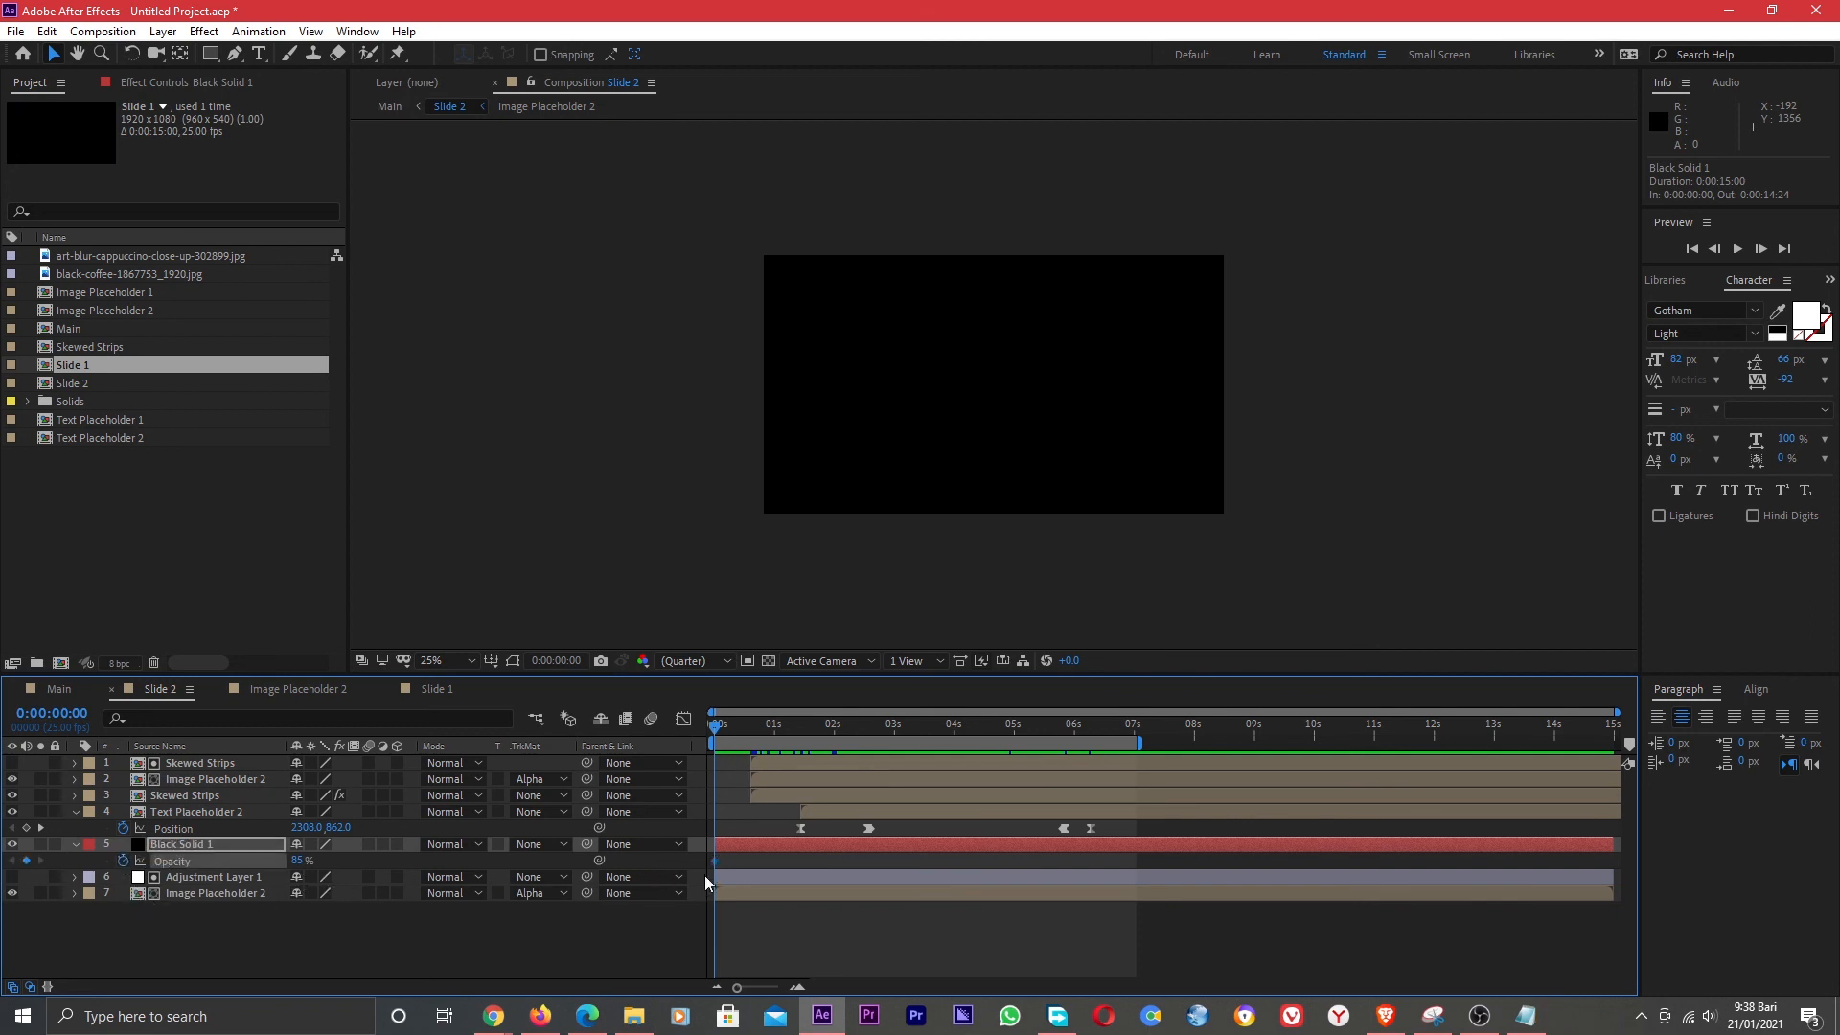
{"action": "left_click_drag", "start_coordinate": [715, 861], "coordinate": [750, 859]}
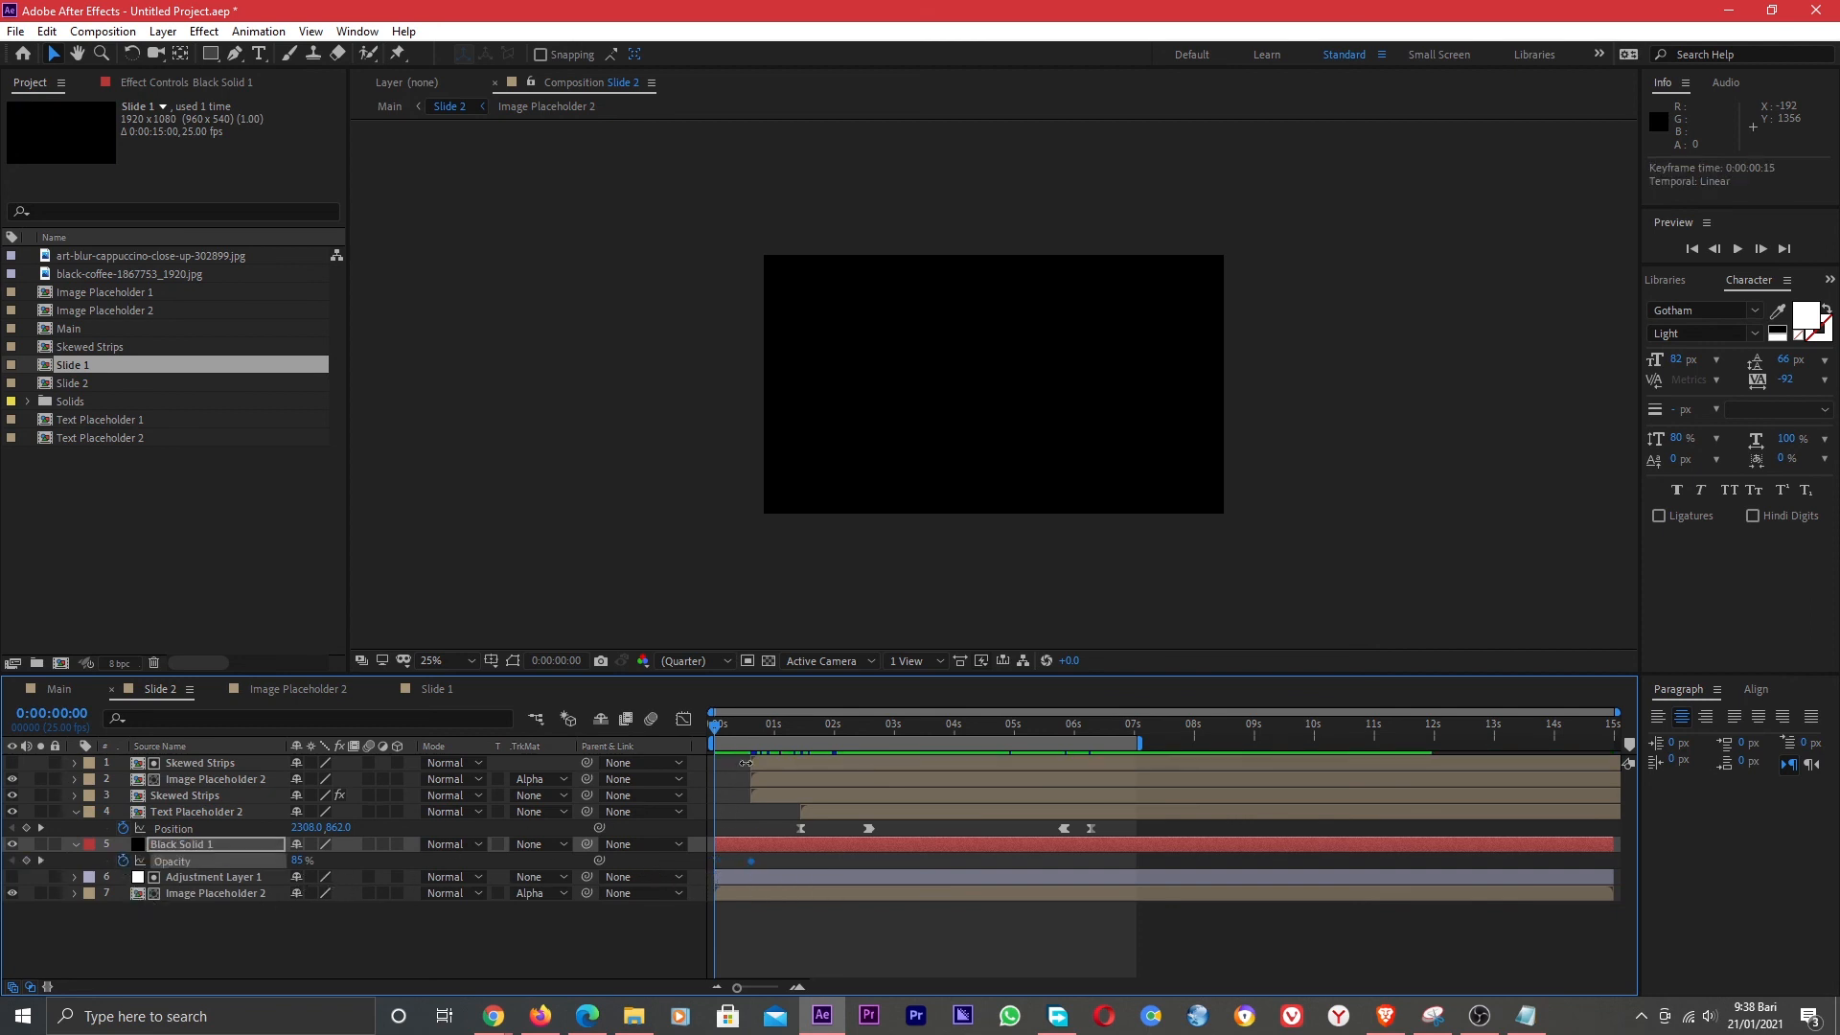
{"action": "left_click", "coordinate": [752, 729]}
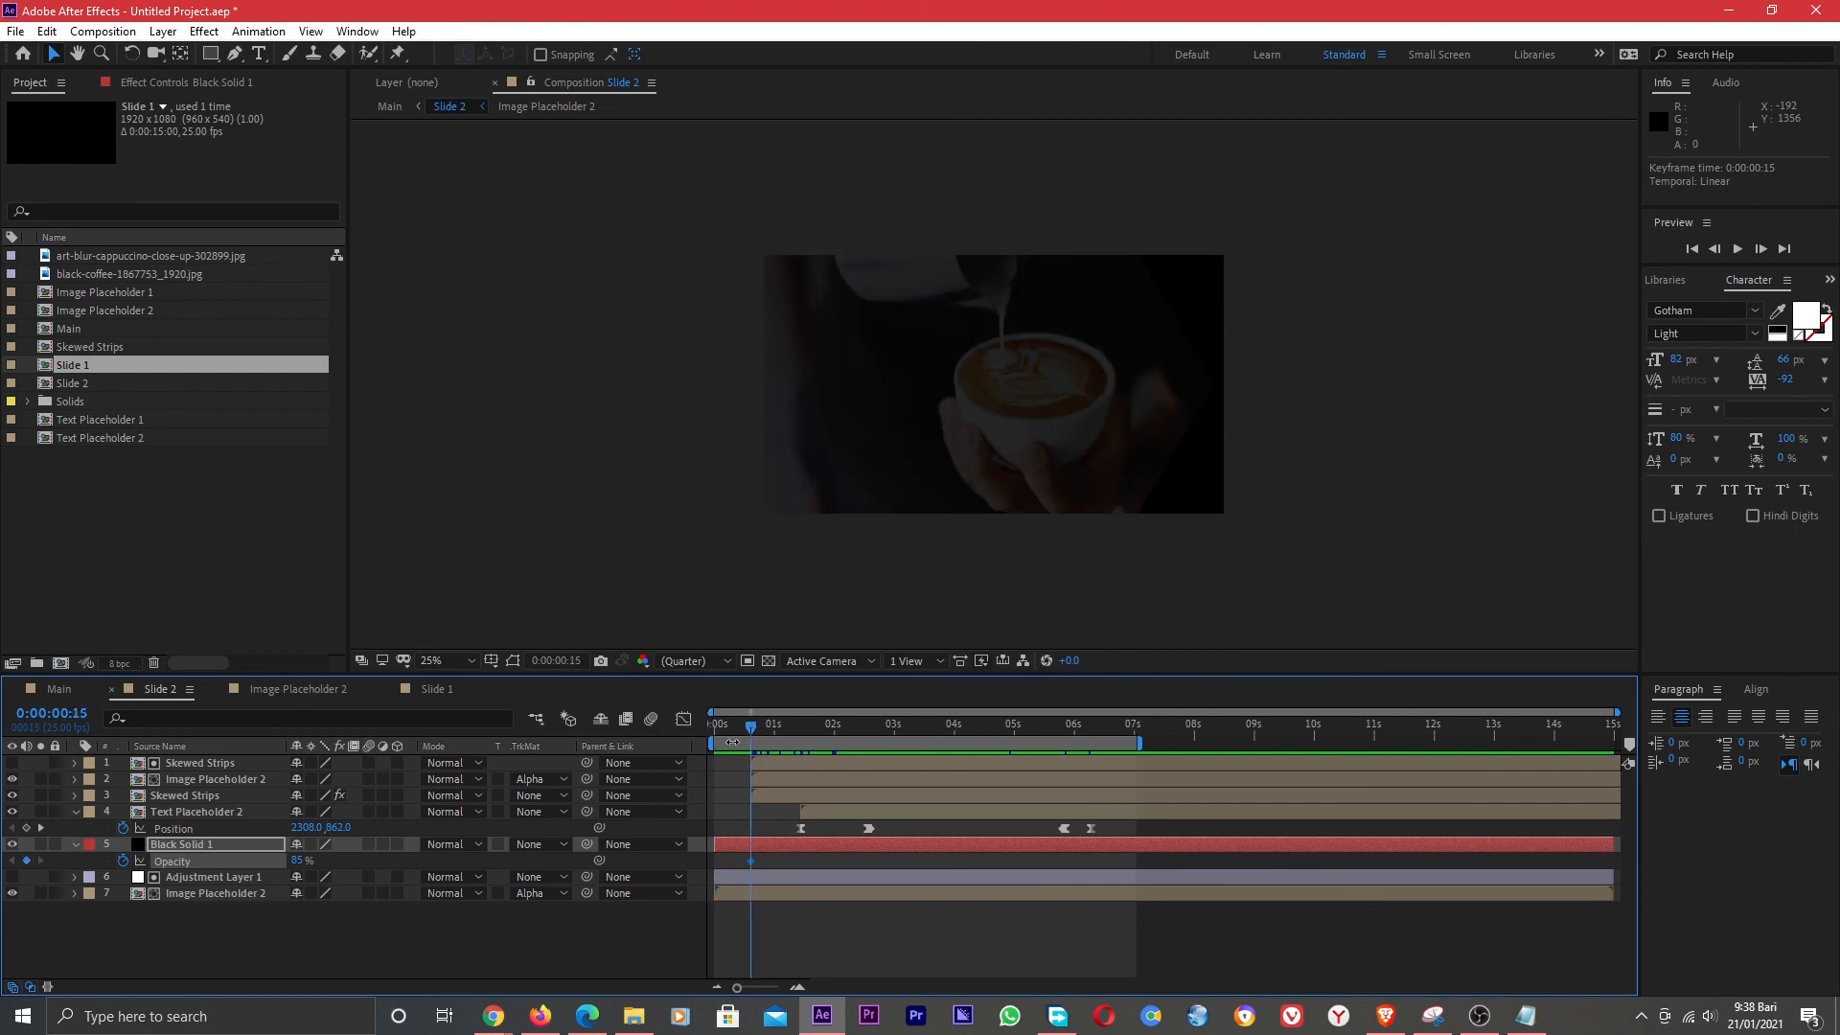
{"action": "left_click", "coordinate": [711, 728]}
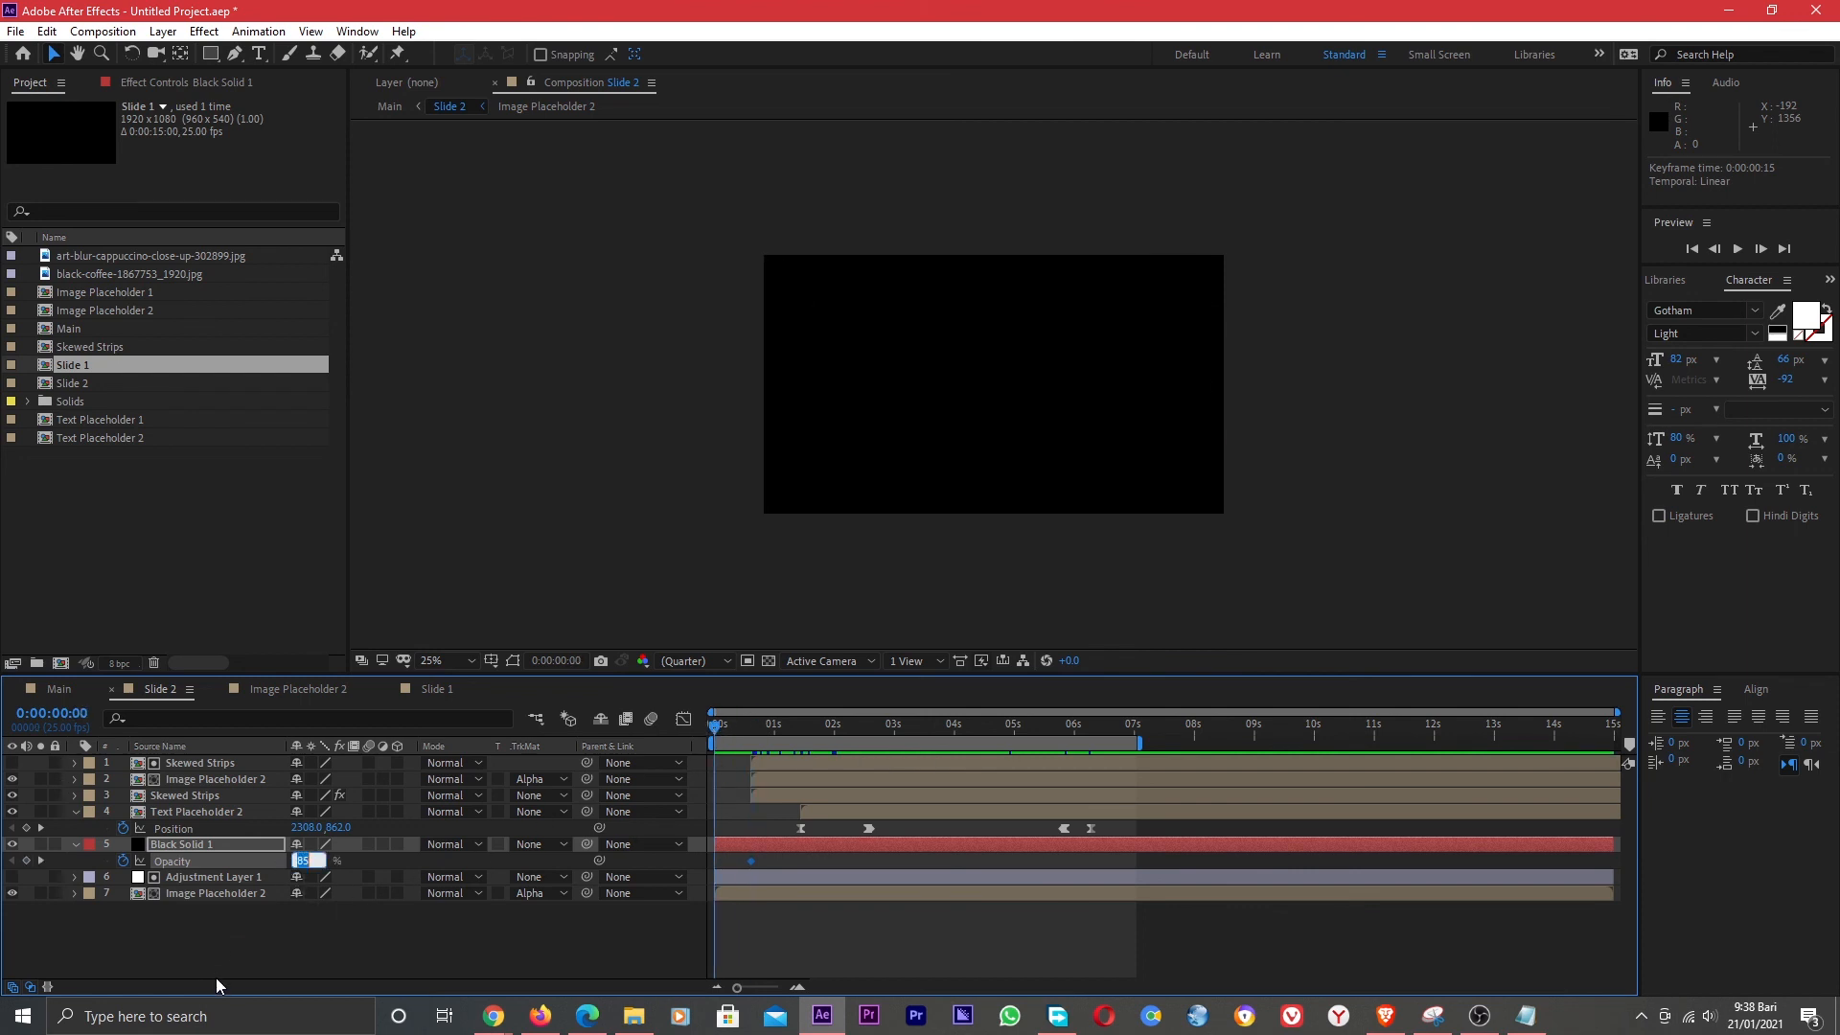
{"action": "key", "text": "Return"}
{"action": "mouse_move", "coordinate": [720, 732]}
{"action": "left_mouse_down"}
{"action": "mouse_move", "coordinate": [759, 732]}
{"action": "mouse_move", "coordinate": [725, 728]}
{"action": "left_mouse_up"}
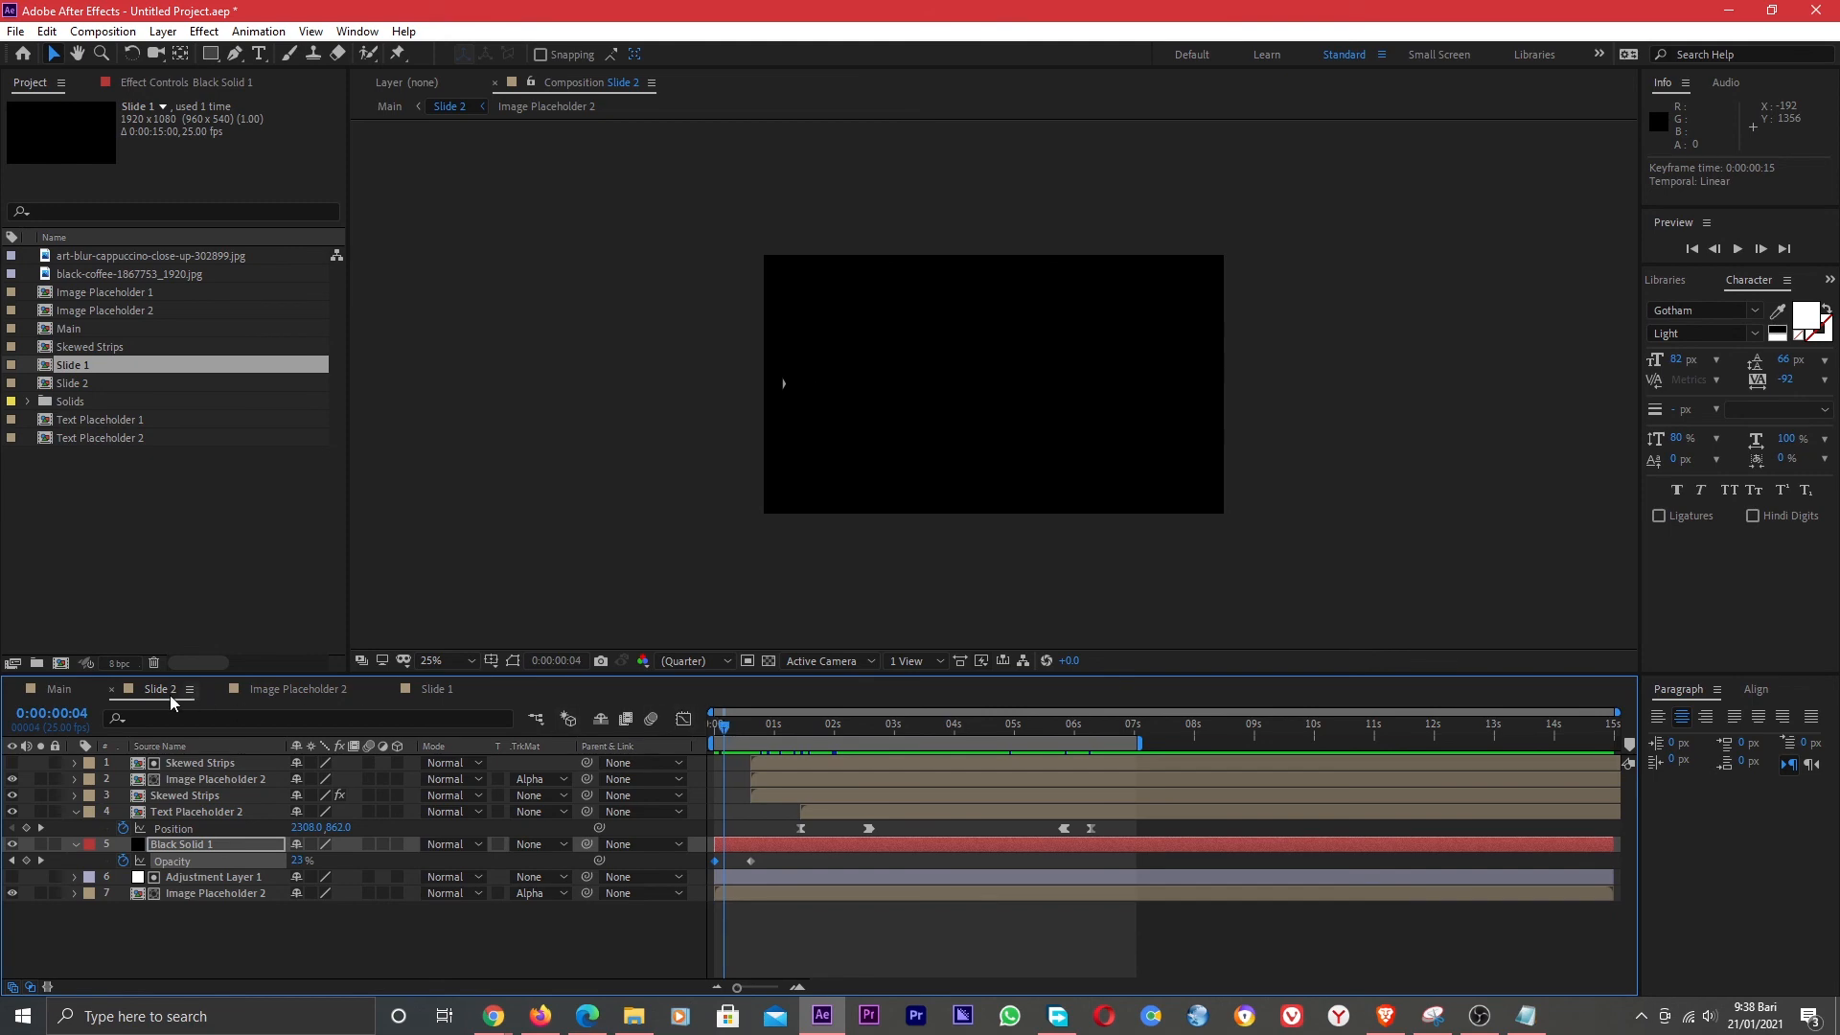
Preview the Main composition from the beginning to check the transition between the slides.
{"action": "left_click", "coordinate": [52, 688]}
{"action": "left_click_drag", "start_coordinate": [726, 727], "coordinate": [706, 729]}
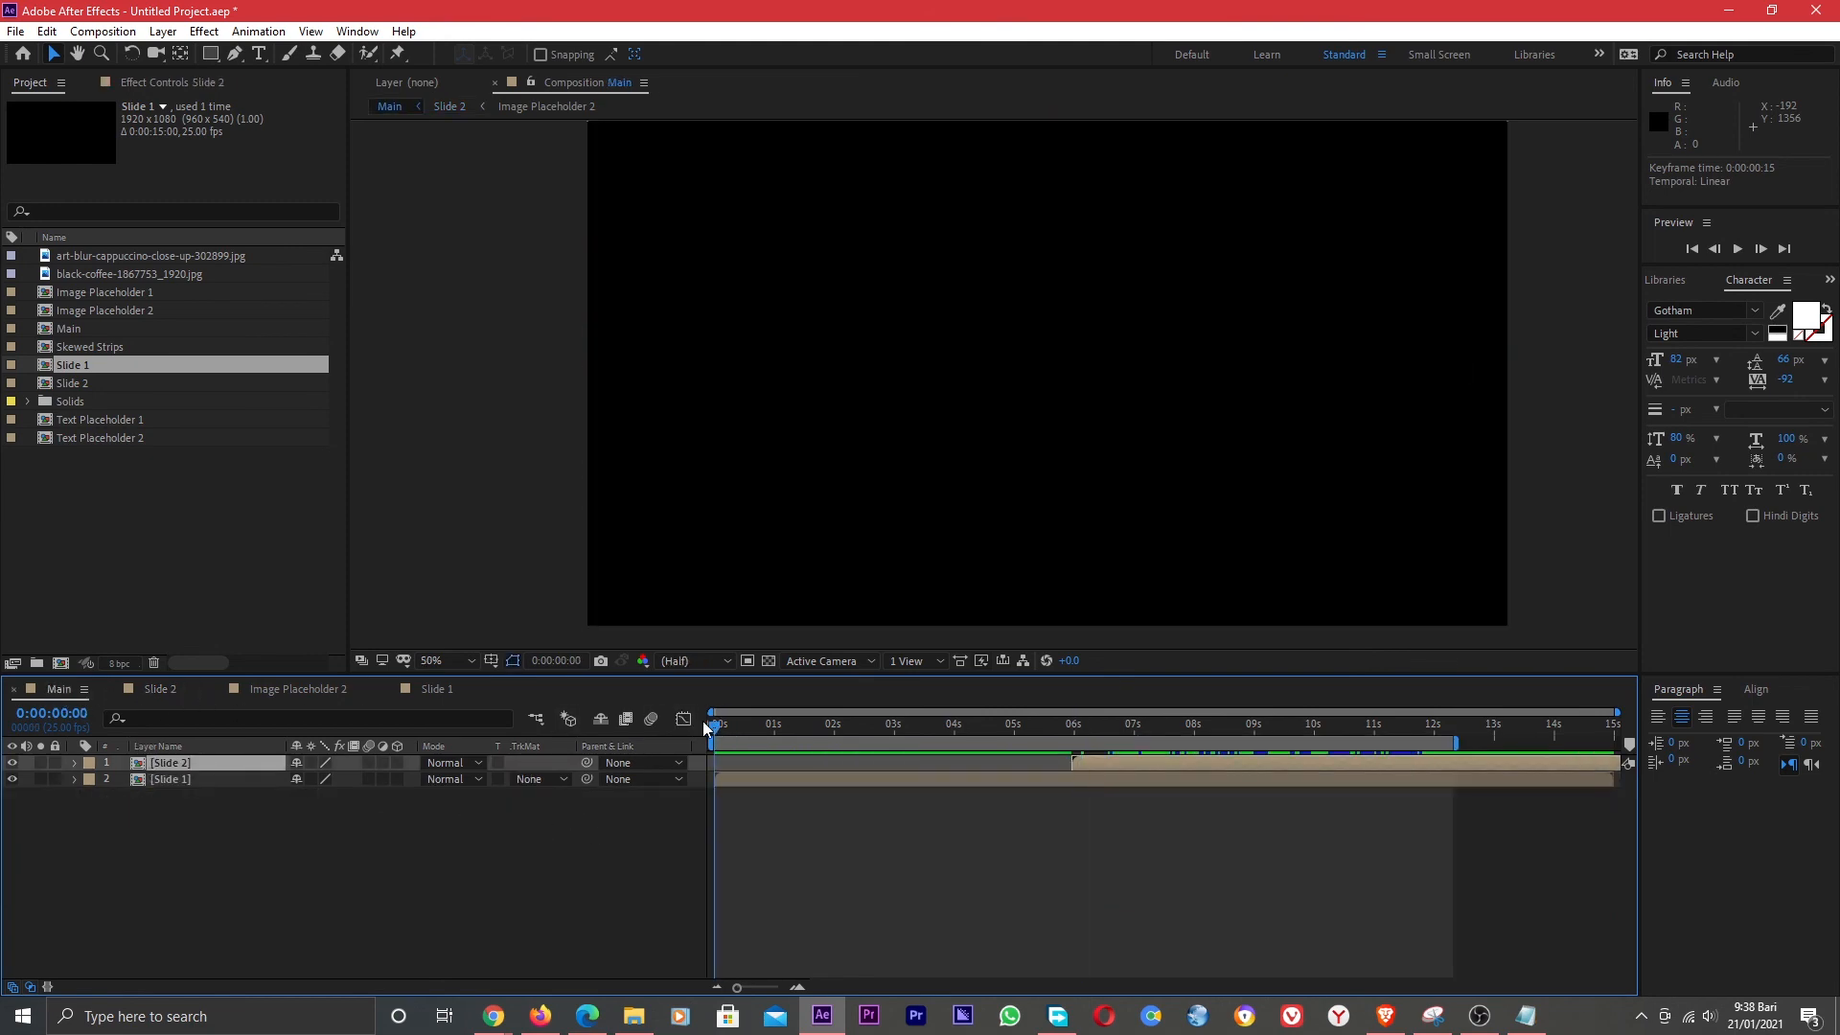
{"action": "key", "text": "space"}
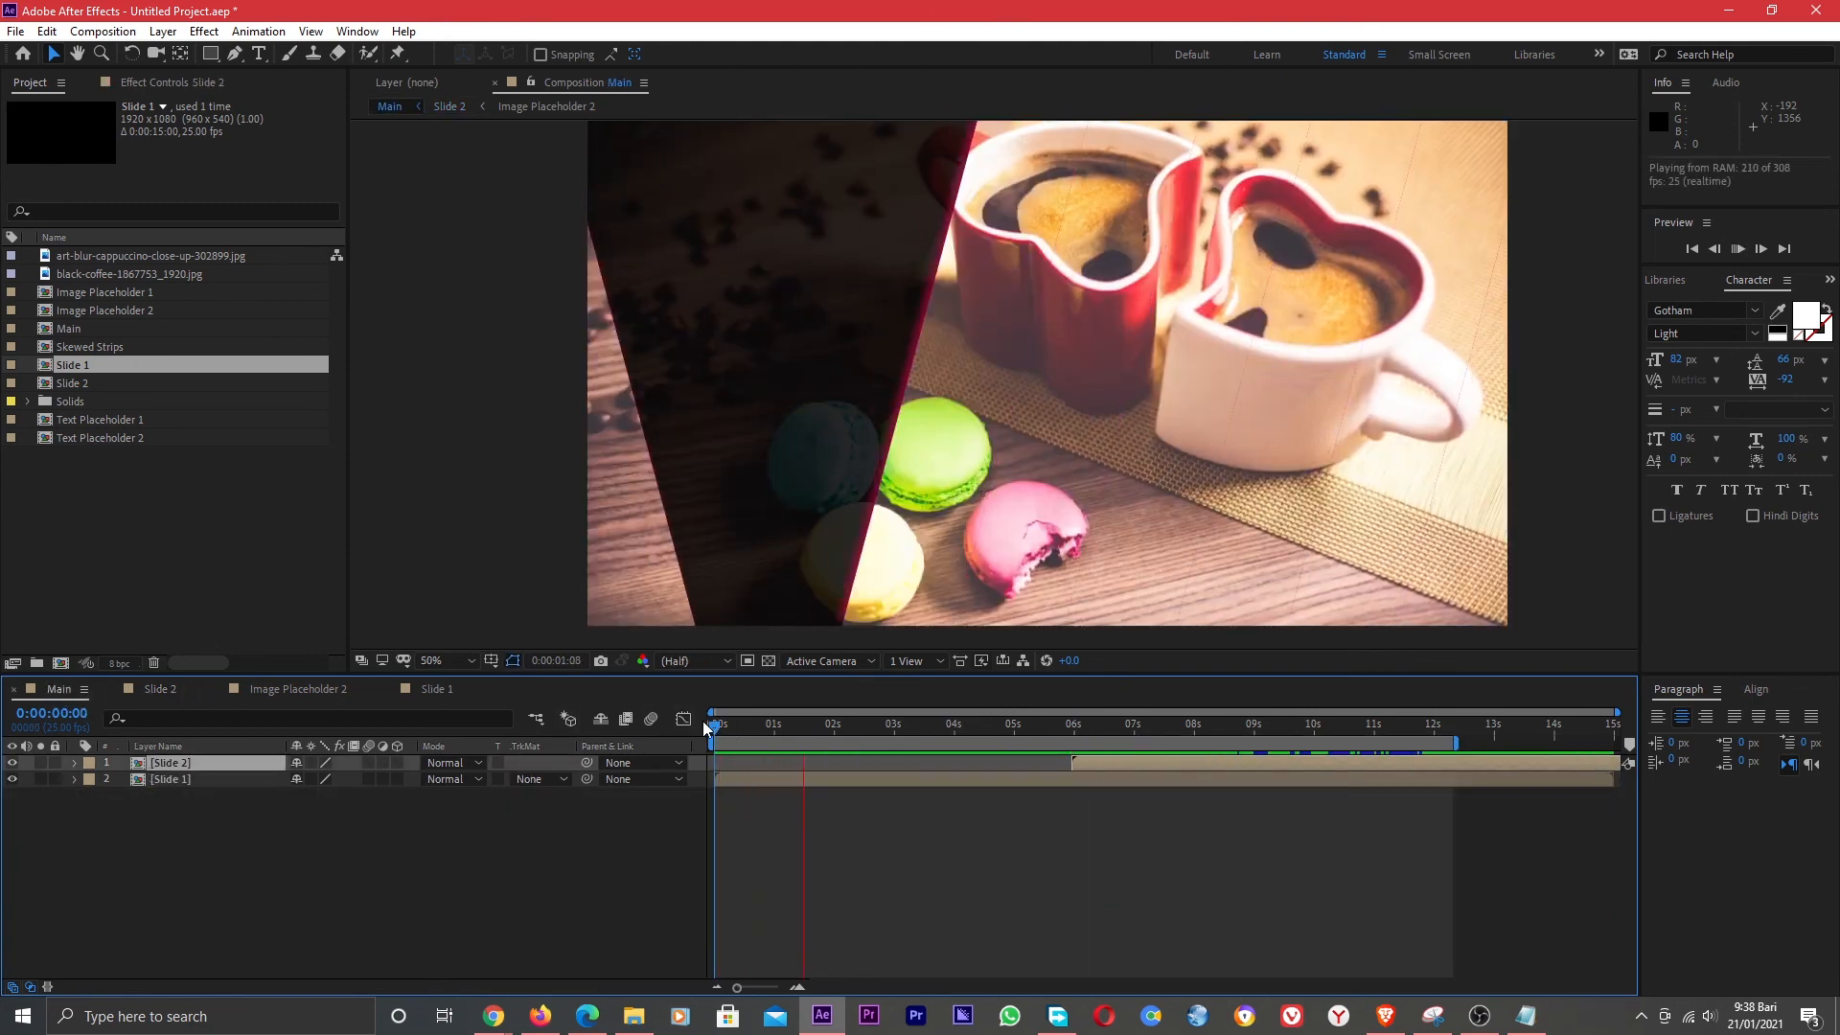